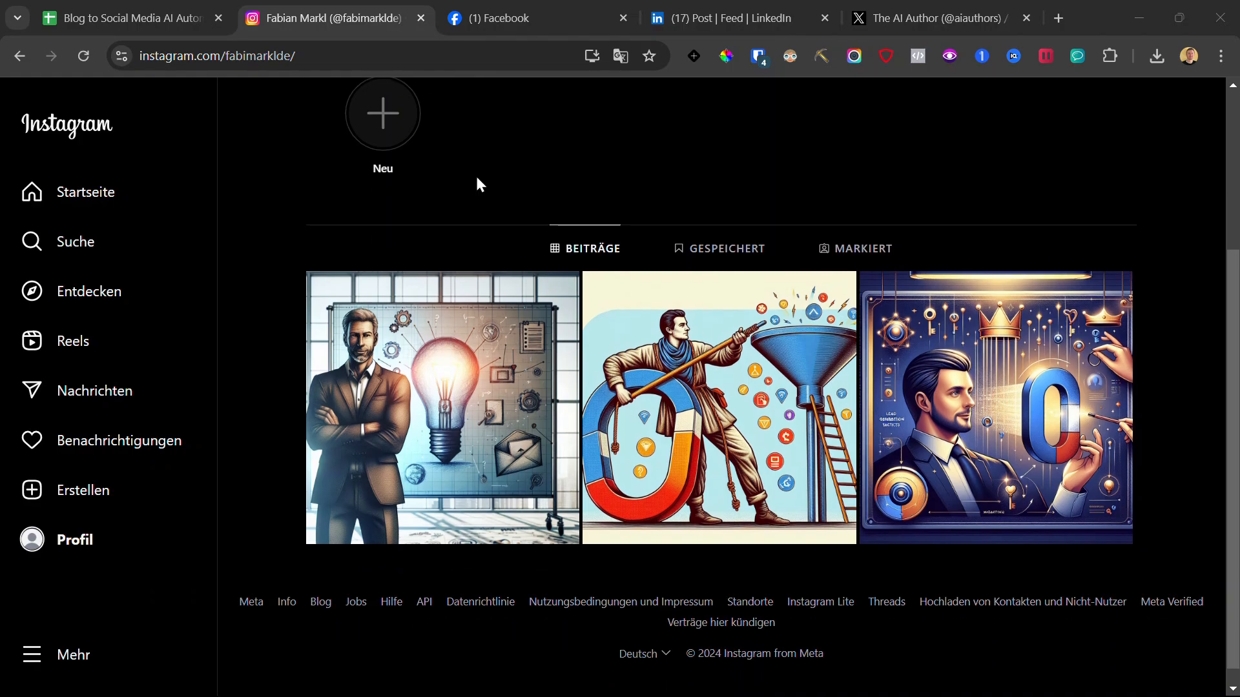
Look through the published blog post and its Facebook and LinkedIn posts.
click(451, 365)
key(ctrl+Tab)
key(ctrl+Tab)
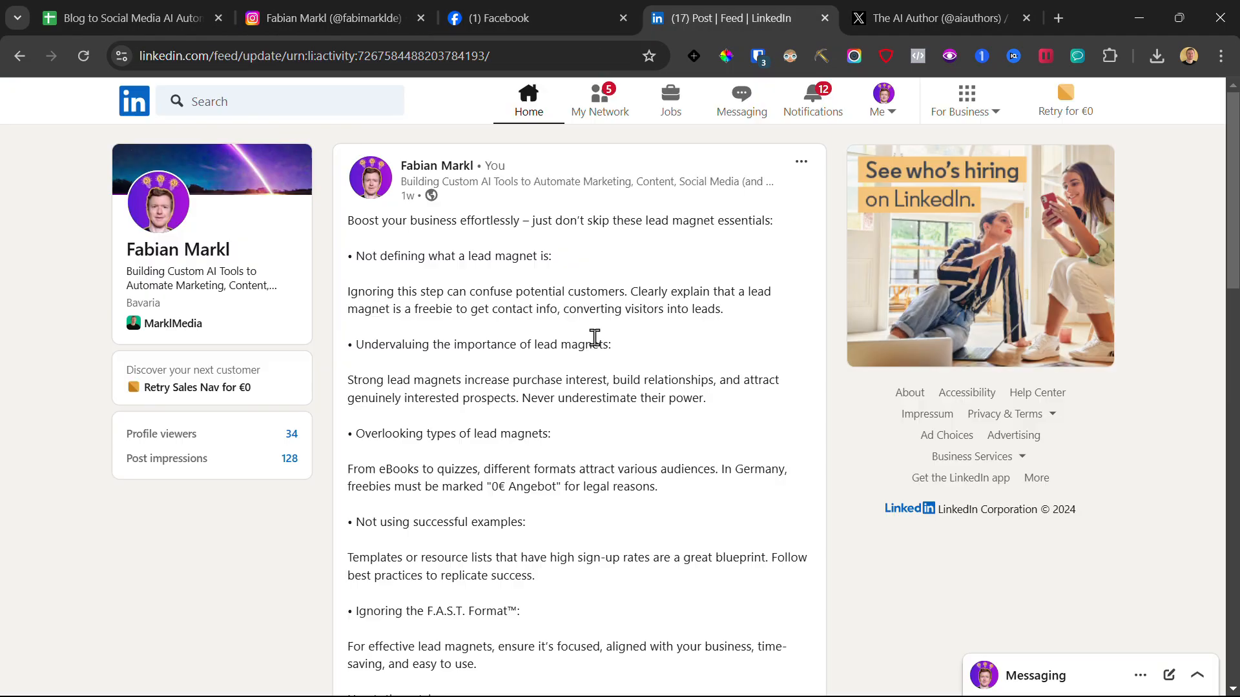
scroll(592, 342, down, 5)
key(ctrl+Tab)
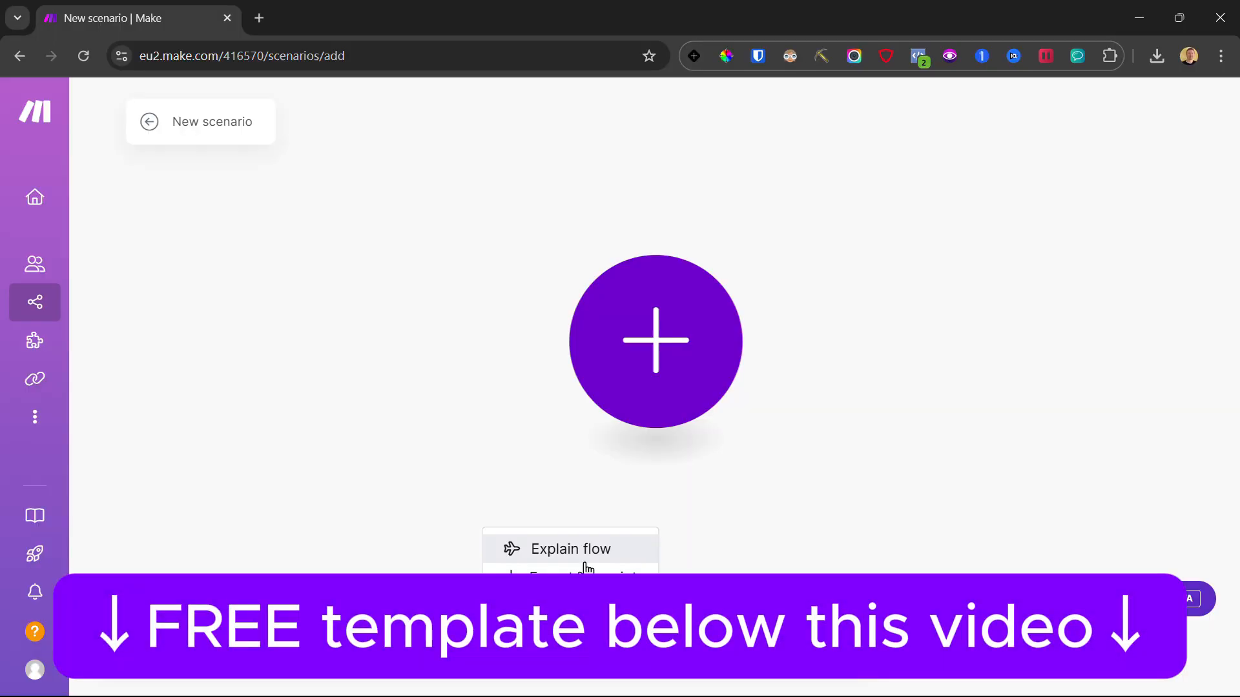
Import the Basic template blueprint JSON from Downloads and save it as a scenario.
click(585, 567)
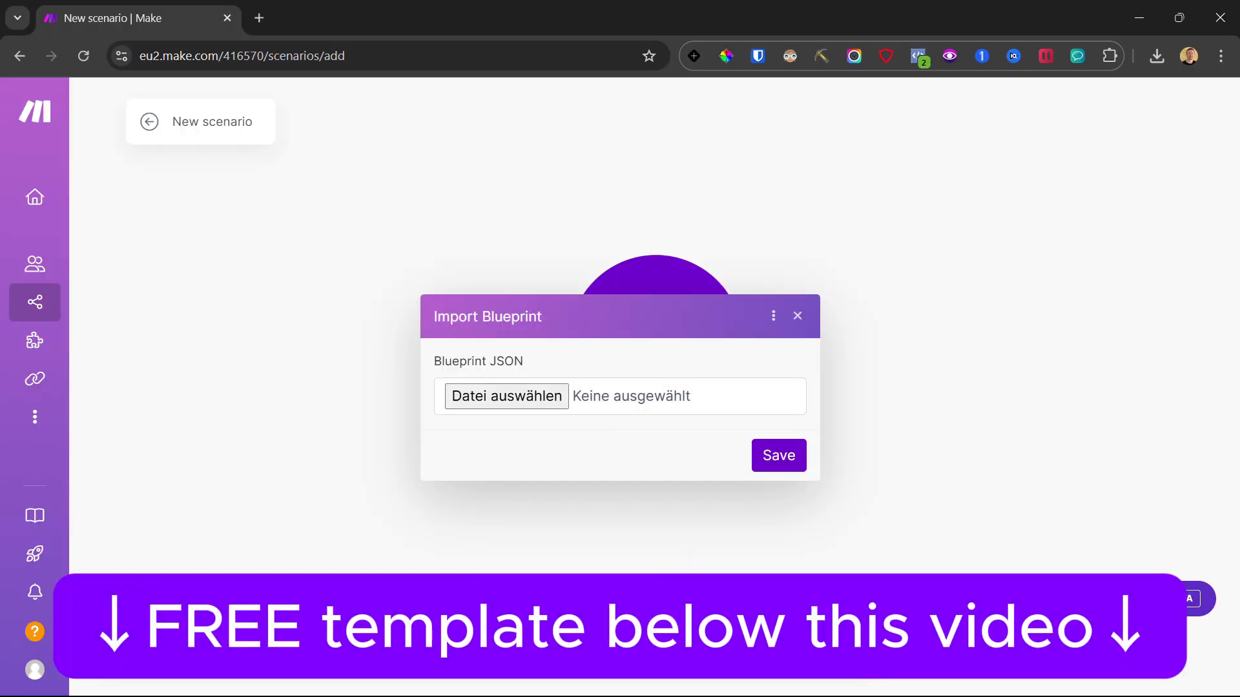
click(528, 401)
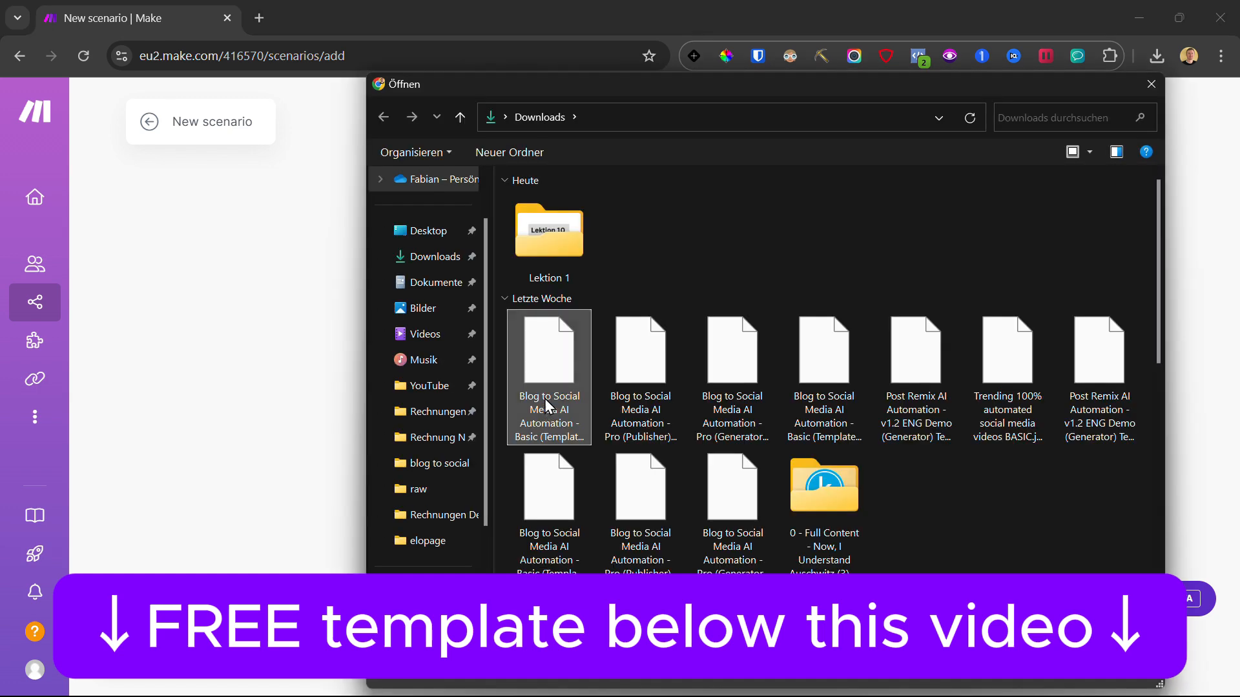
double_click(546, 405)
click(779, 454)
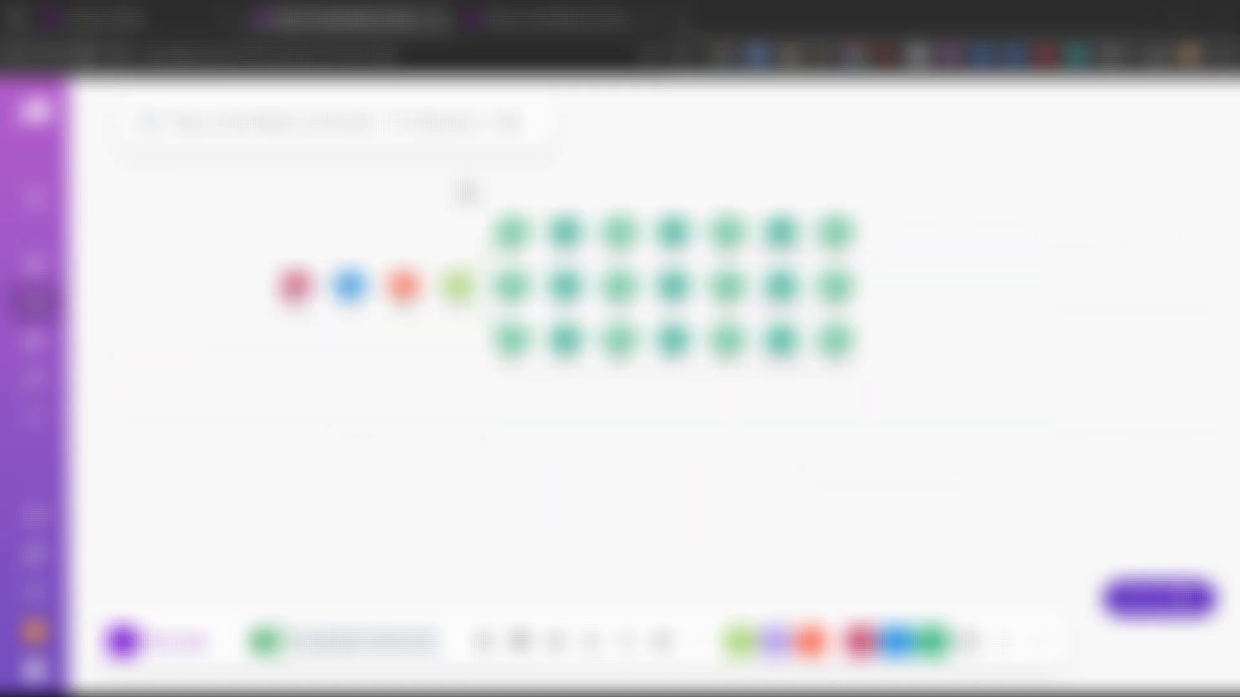
Scroll through another, larger scenario for comparison.
scroll(464, 192, up, 4)
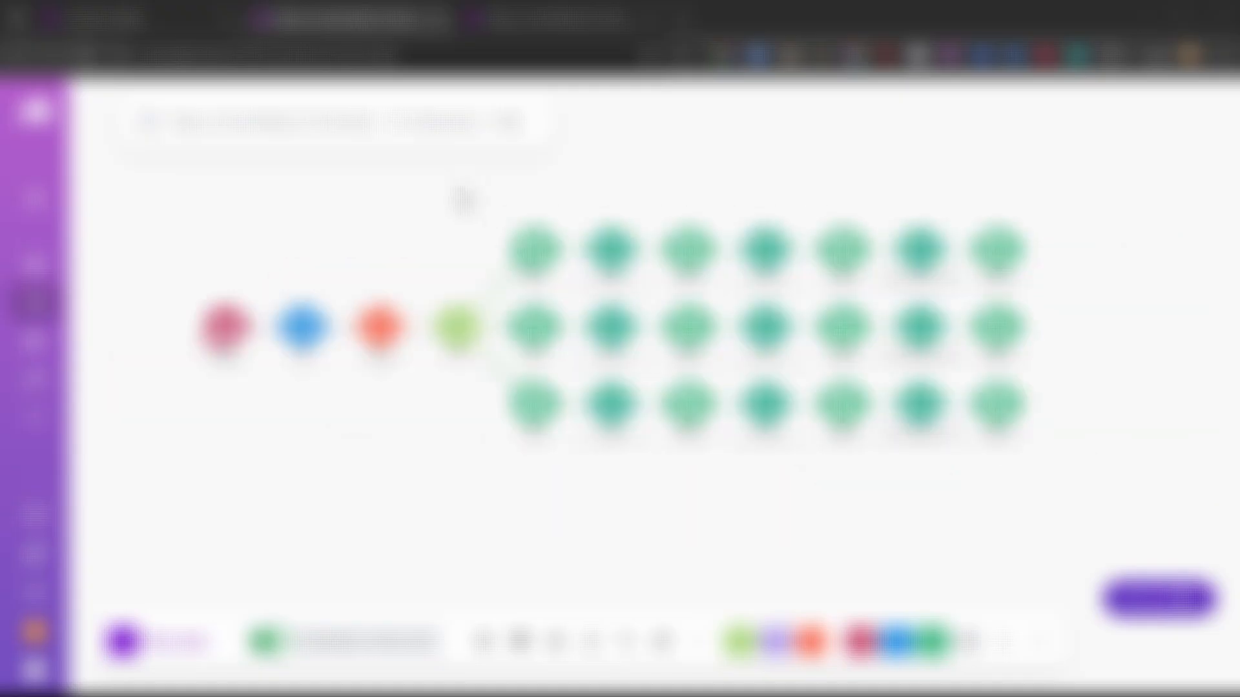
click(543, 21)
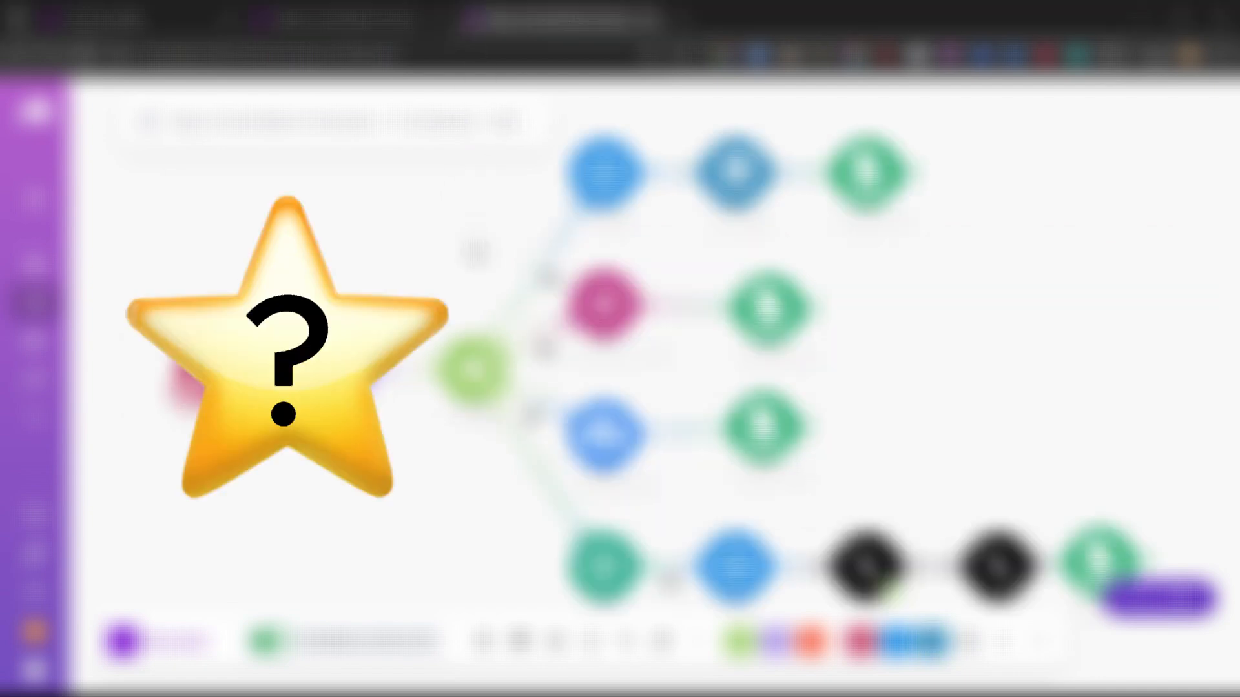
scroll(475, 252, down, 5)
scroll(472, 250, up, 5)
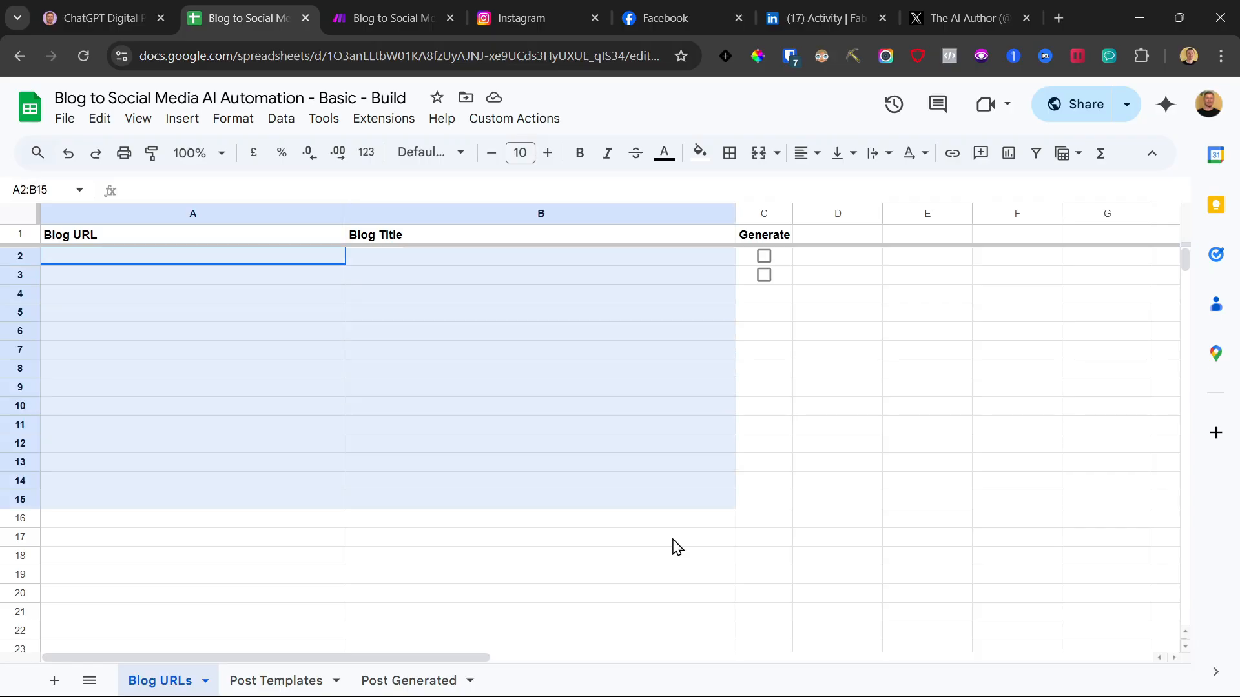
Copy the chatgpt-digital-products blog post URL and paste it into cell A2.
click(129, 22)
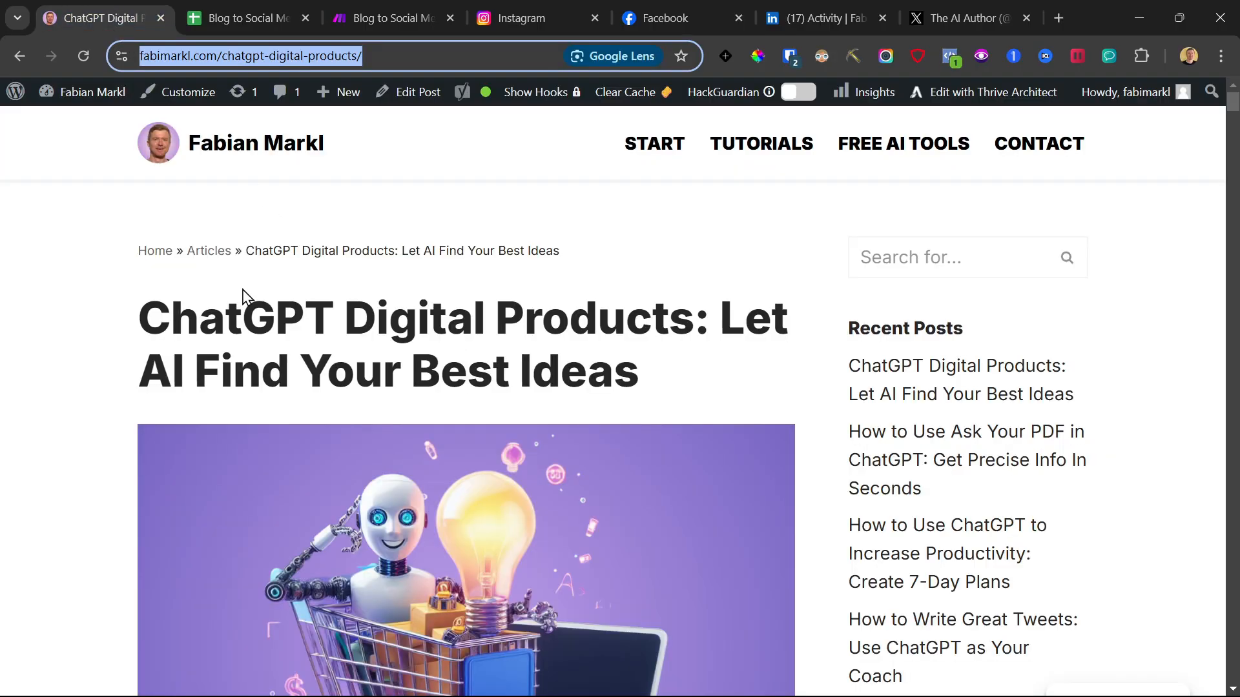
right_click(277, 55)
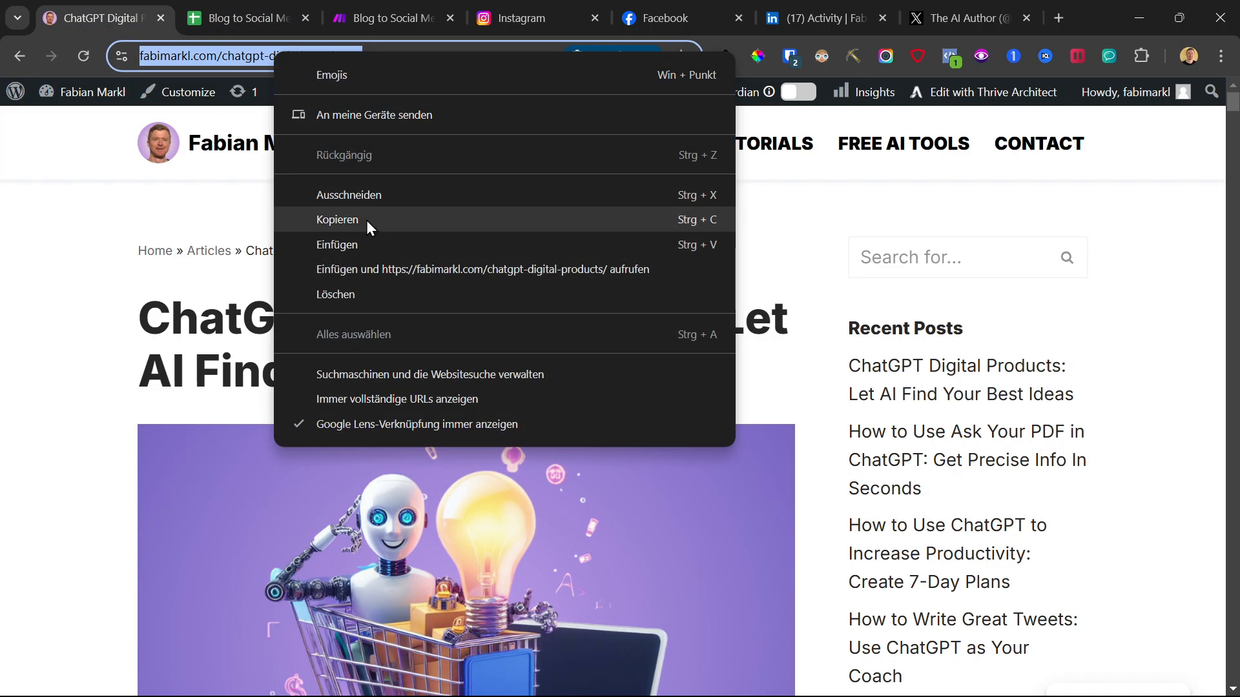
click(337, 220)
click(215, 9)
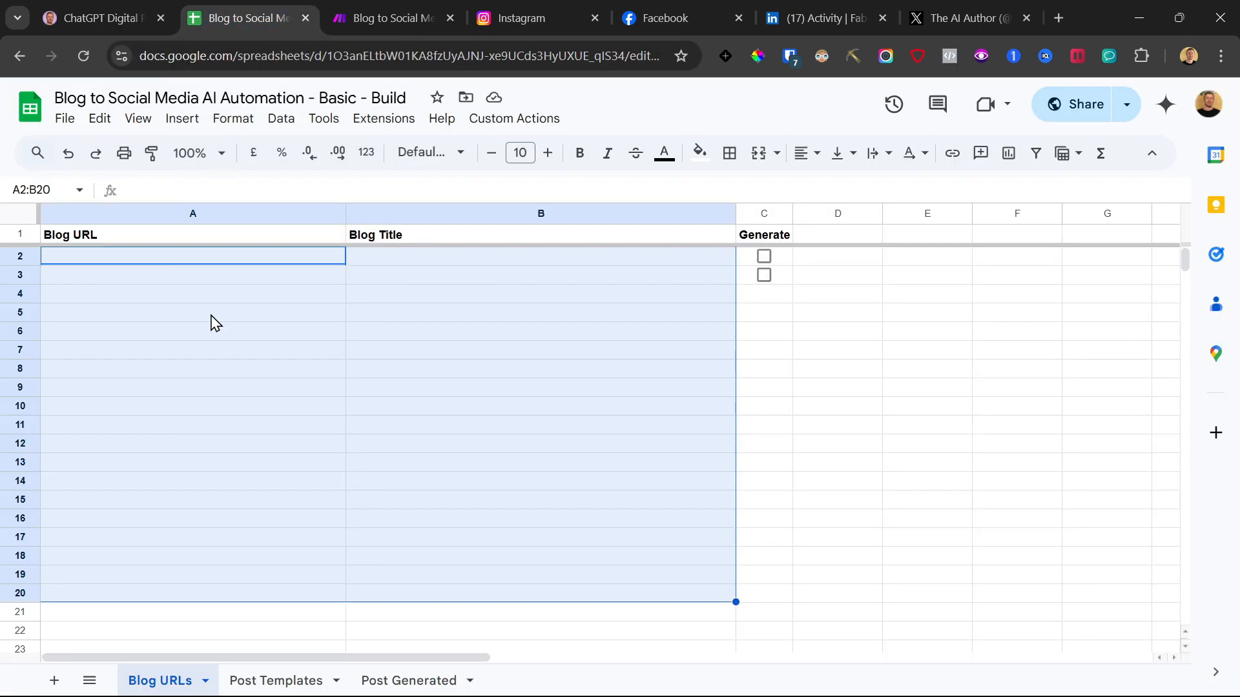
click(132, 255)
right_click(132, 255)
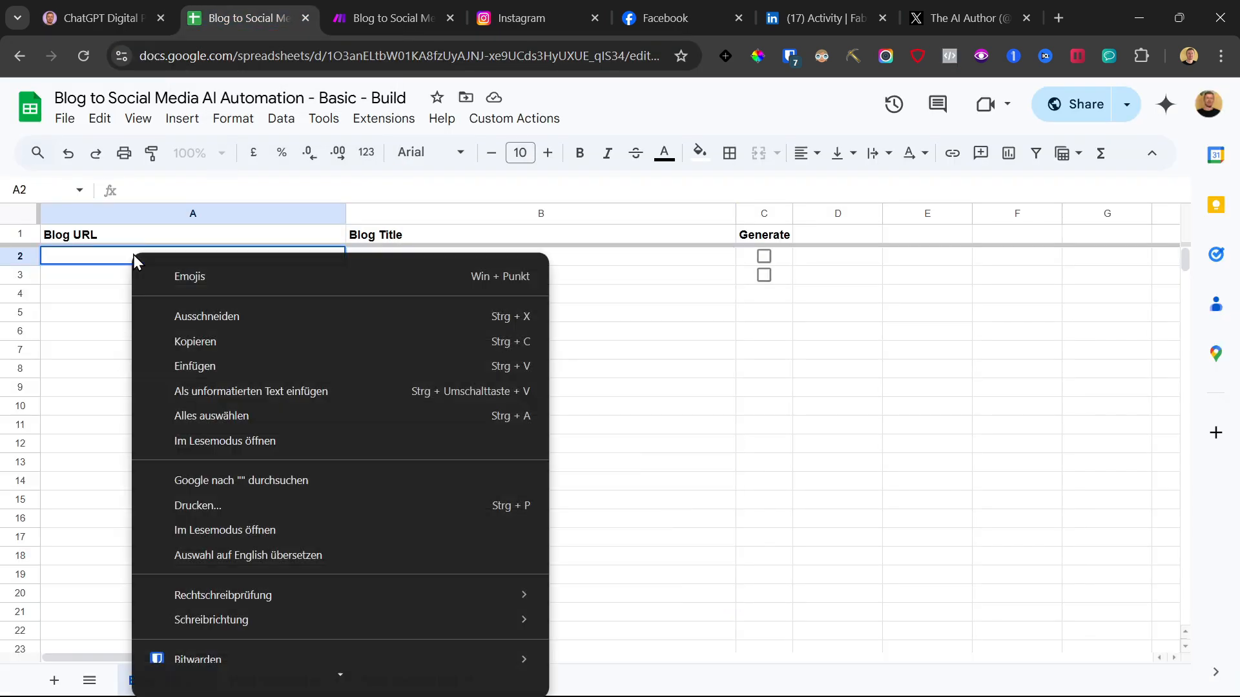
click(205, 365)
click(225, 354)
Paste the blog title into B2 and tick Generate for row 2.
click(404, 258)
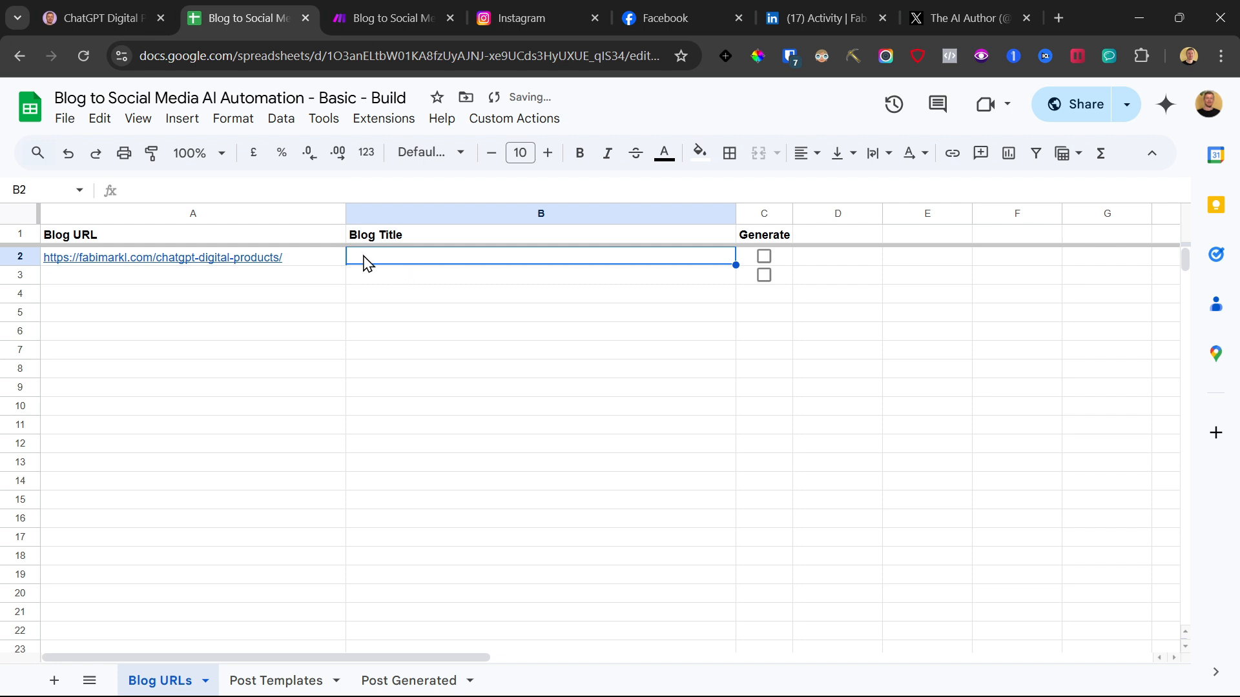
text(ChatGPT Digital Products: Let AI Find Your Best Ideas - Fabian Markl)
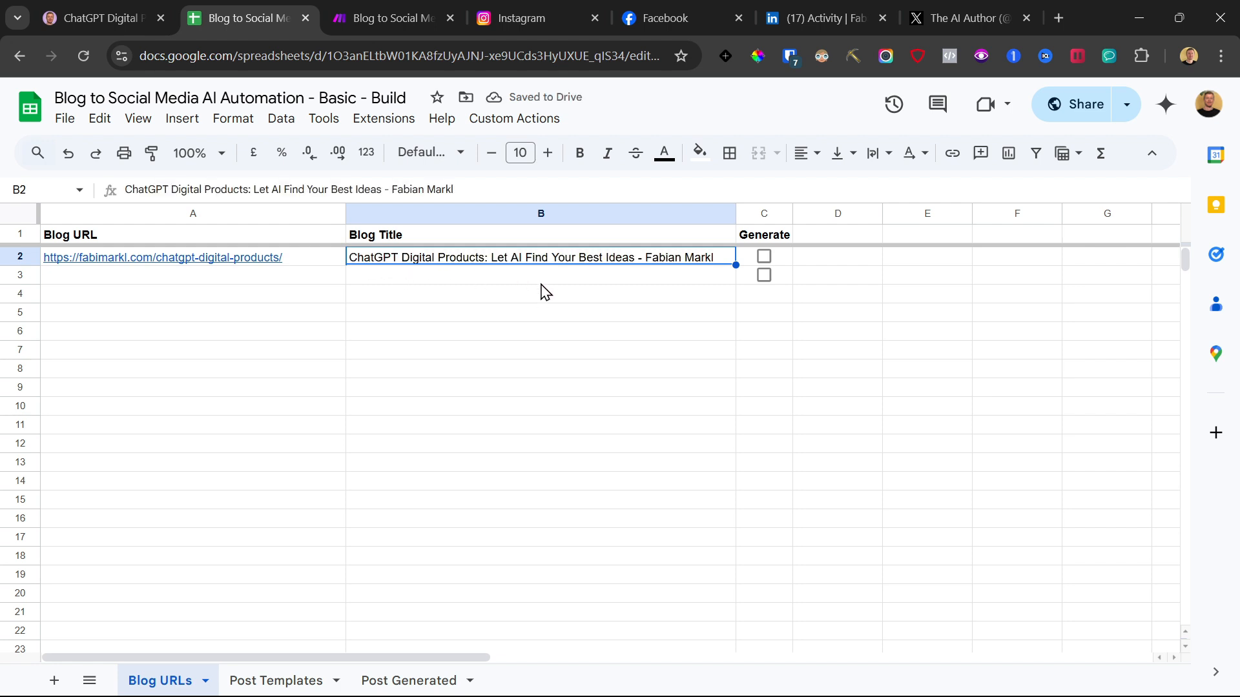
click(545, 274)
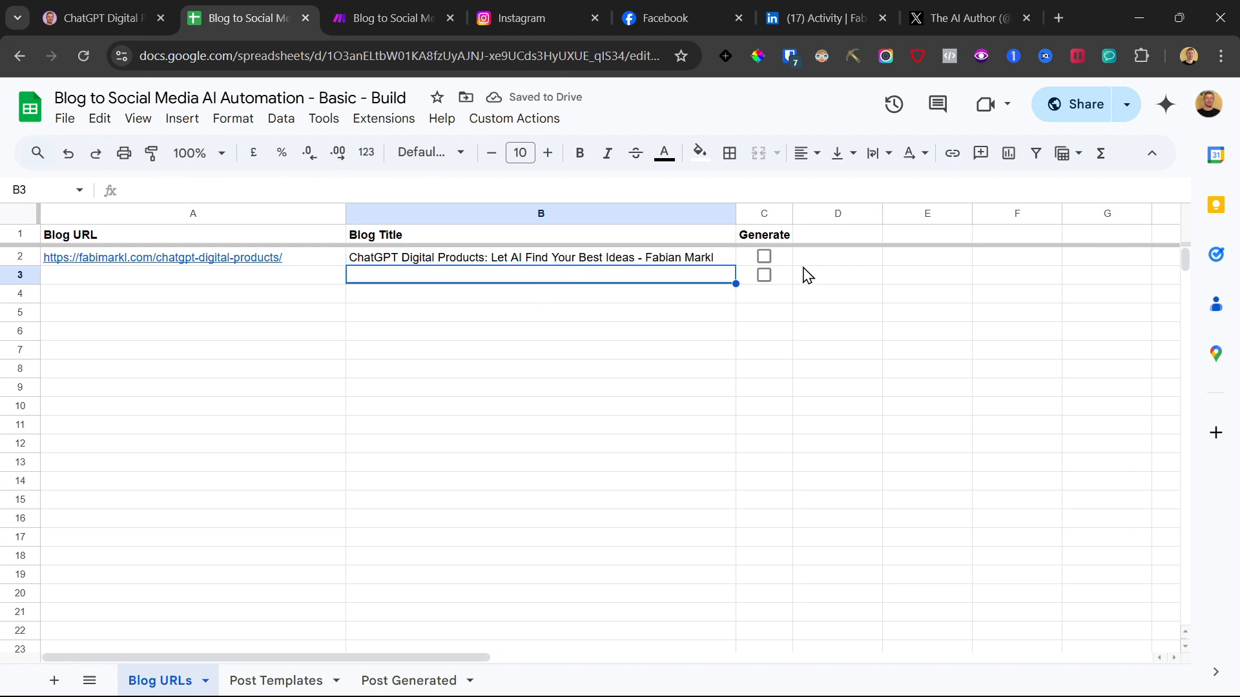
click(764, 257)
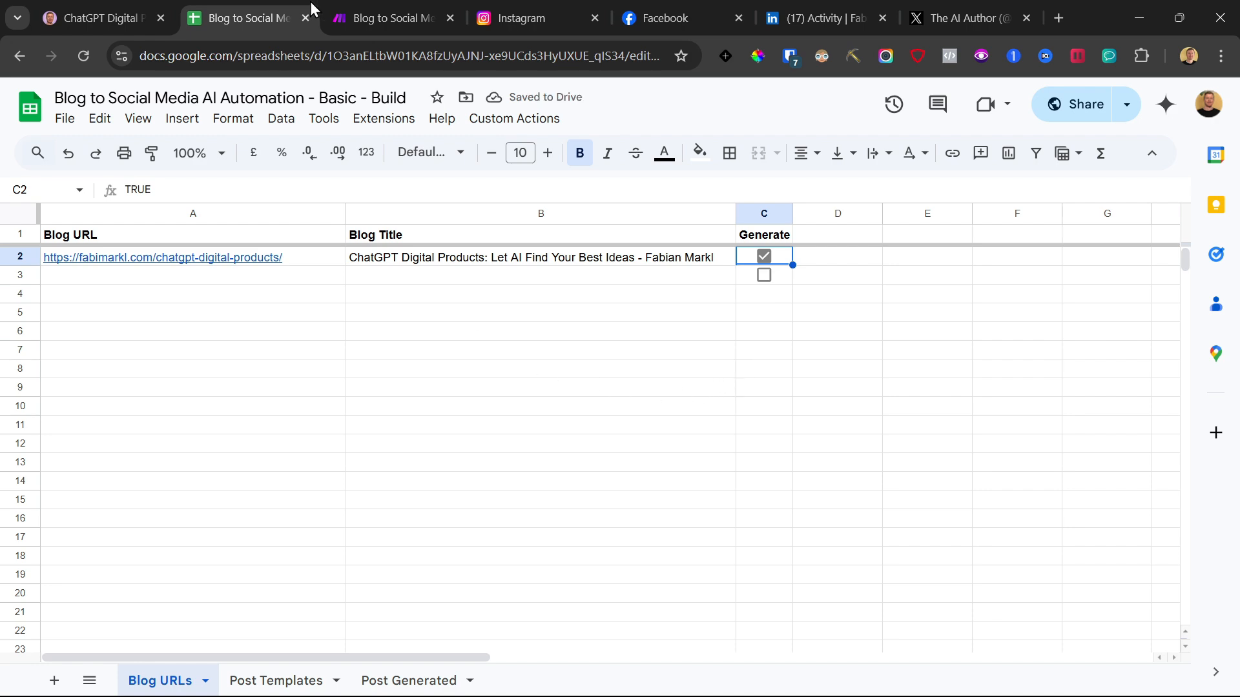
click(97, 18)
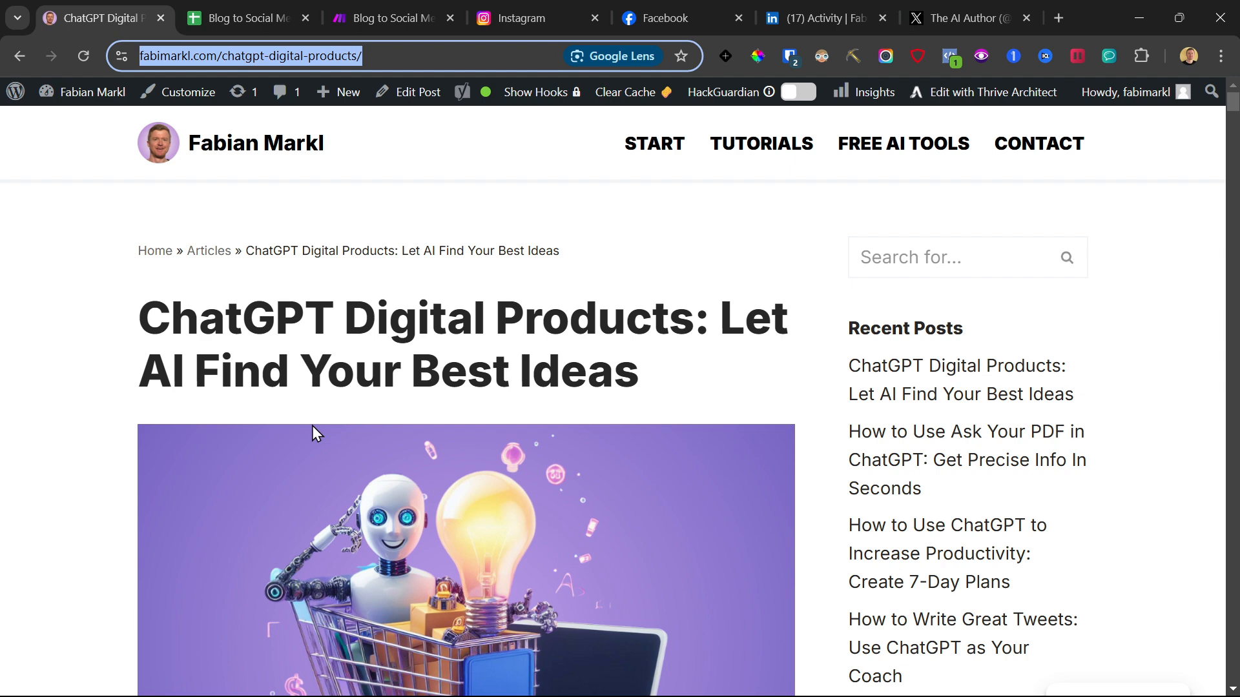
scroll(312, 427, down, 5)
Check the finished Make run, then scroll through the Post Generated sheet's new Published posts.
key(ctrl+3)
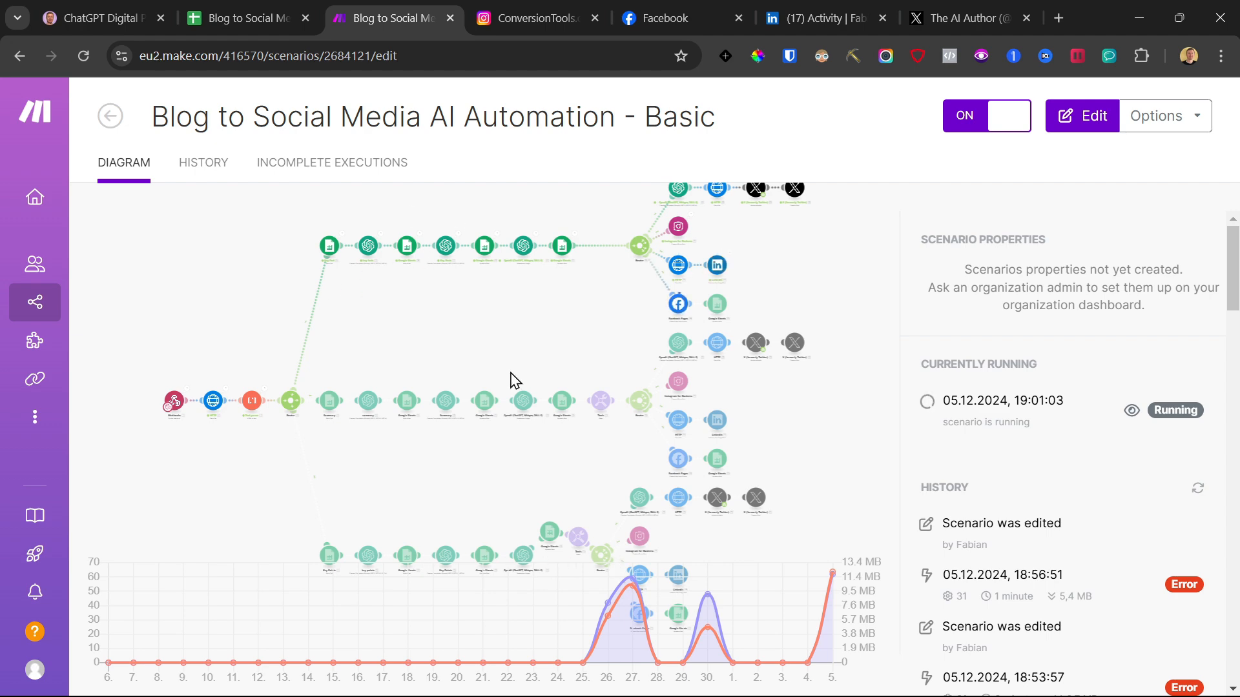
click(226, 338)
click(257, 13)
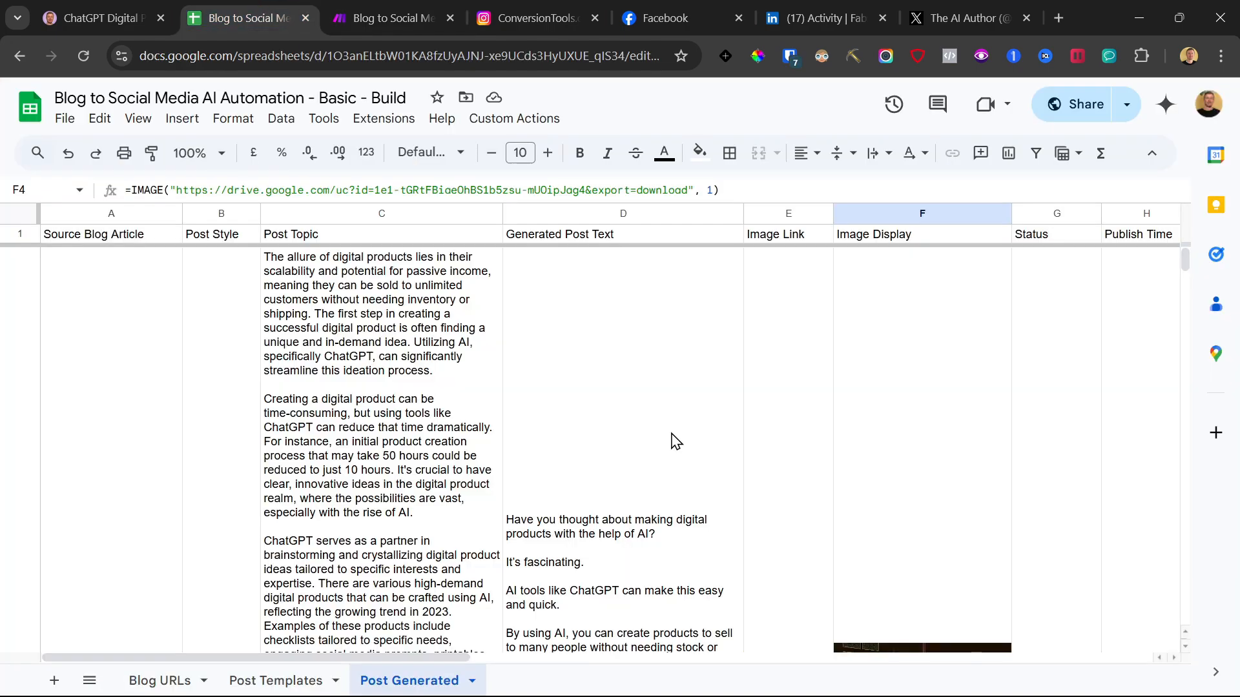
scroll(658, 431, down, 5)
scroll(658, 431, down, 10)
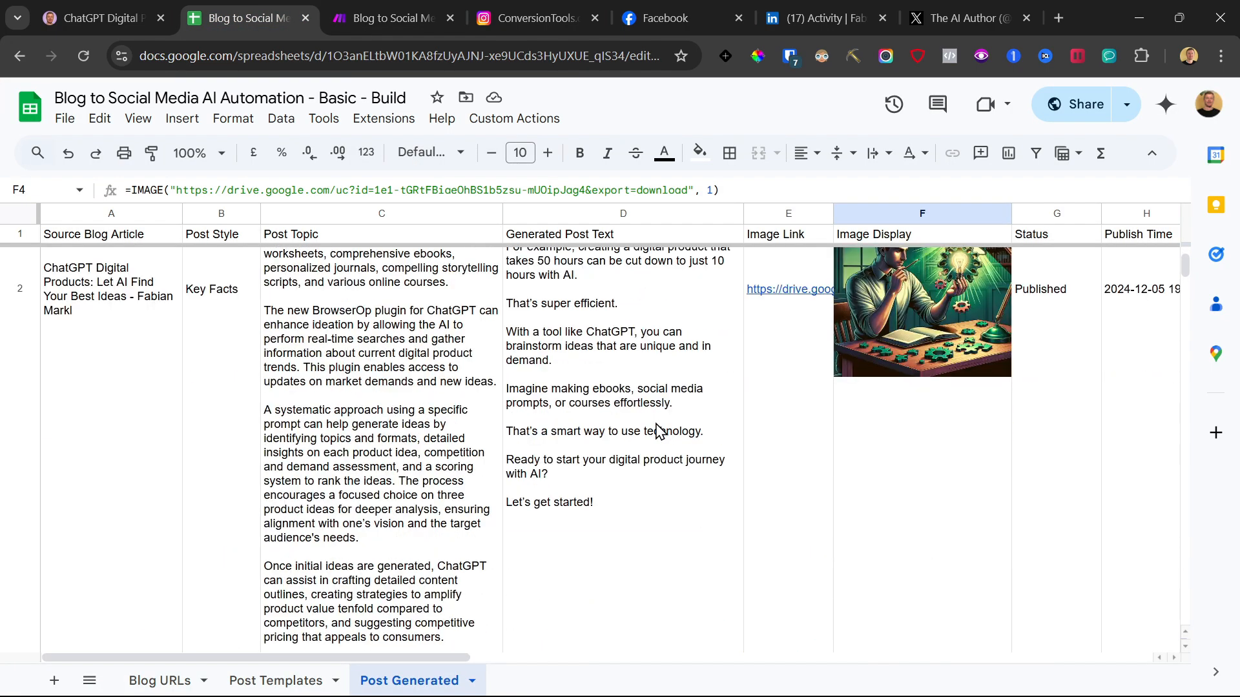
scroll(658, 431, down, 3)
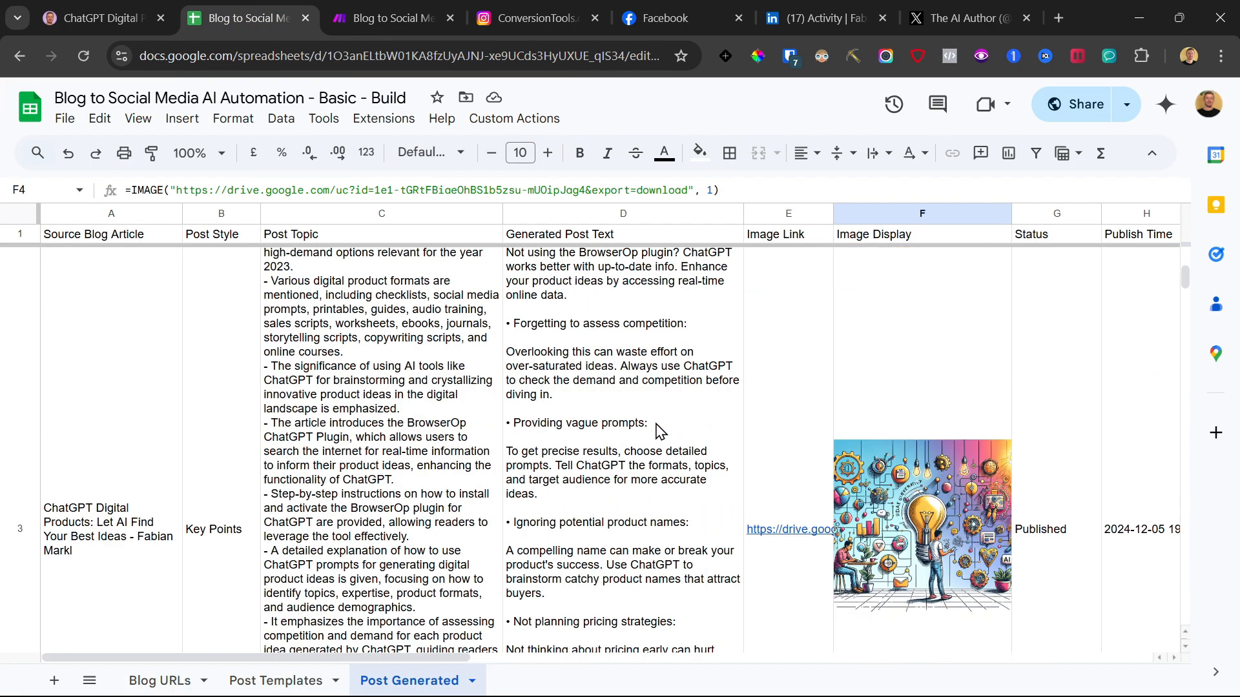
scroll(658, 431, down, 12)
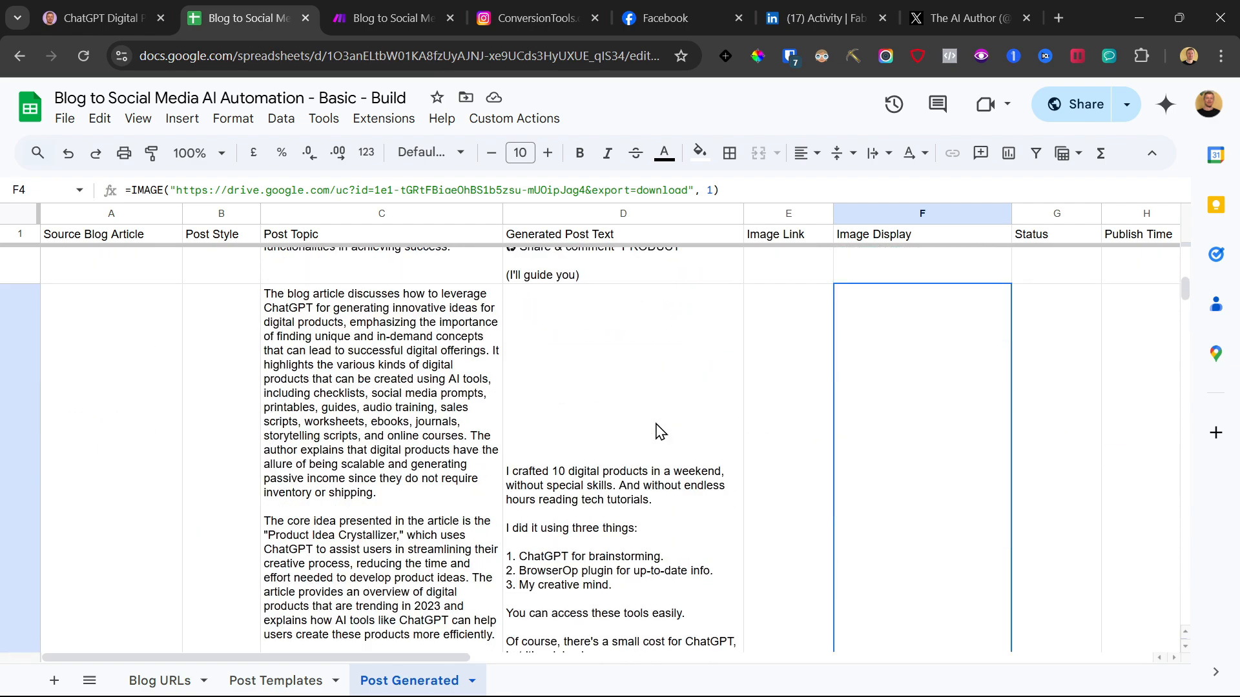
scroll(659, 431, down, 5)
Reload Instagram to see three new AI-illustrated posts, then check Facebook, LinkedIn and X.
click(488, 8)
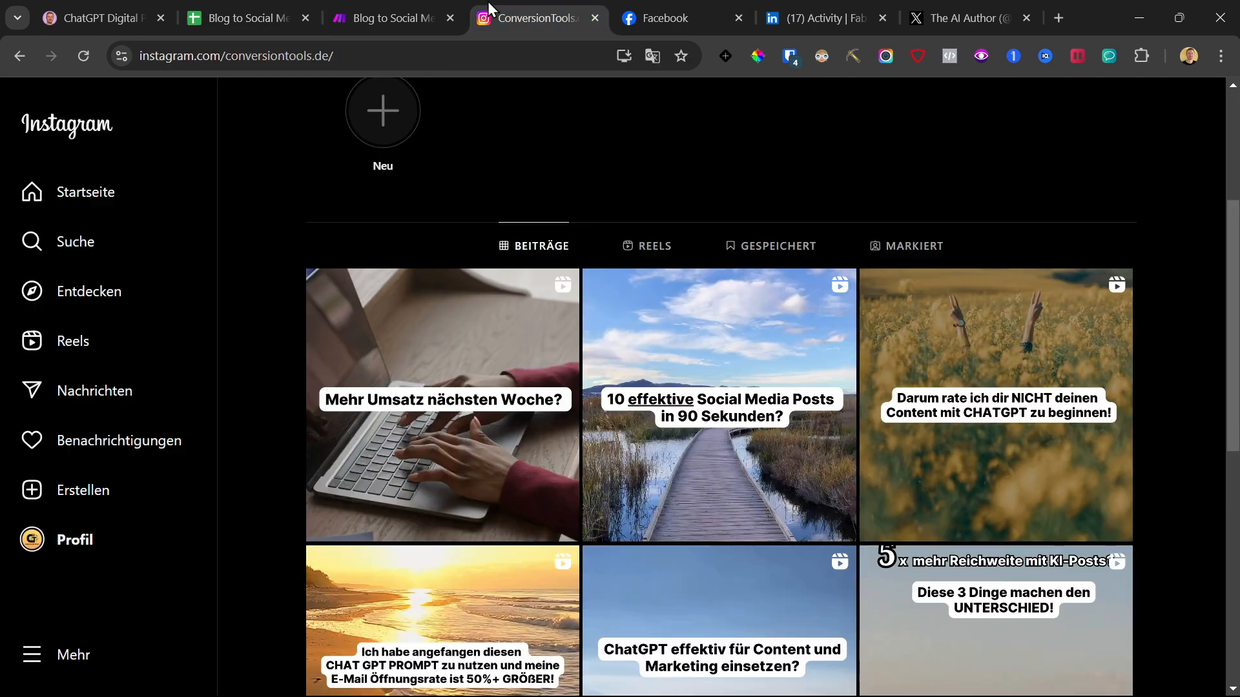
click(83, 54)
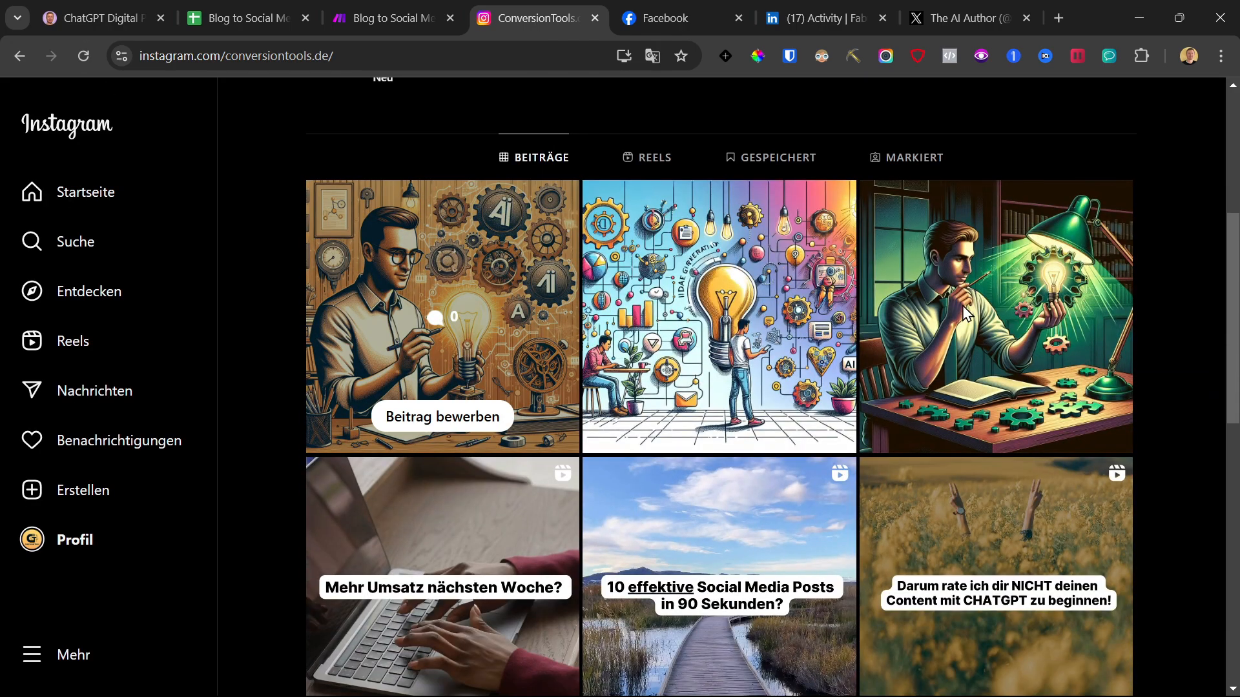
key(ctrl+Tab)
key(ctrl+Tab)
scroll(290, 466, down, 8)
click(968, 14)
scroll(464, 413, down, 12)
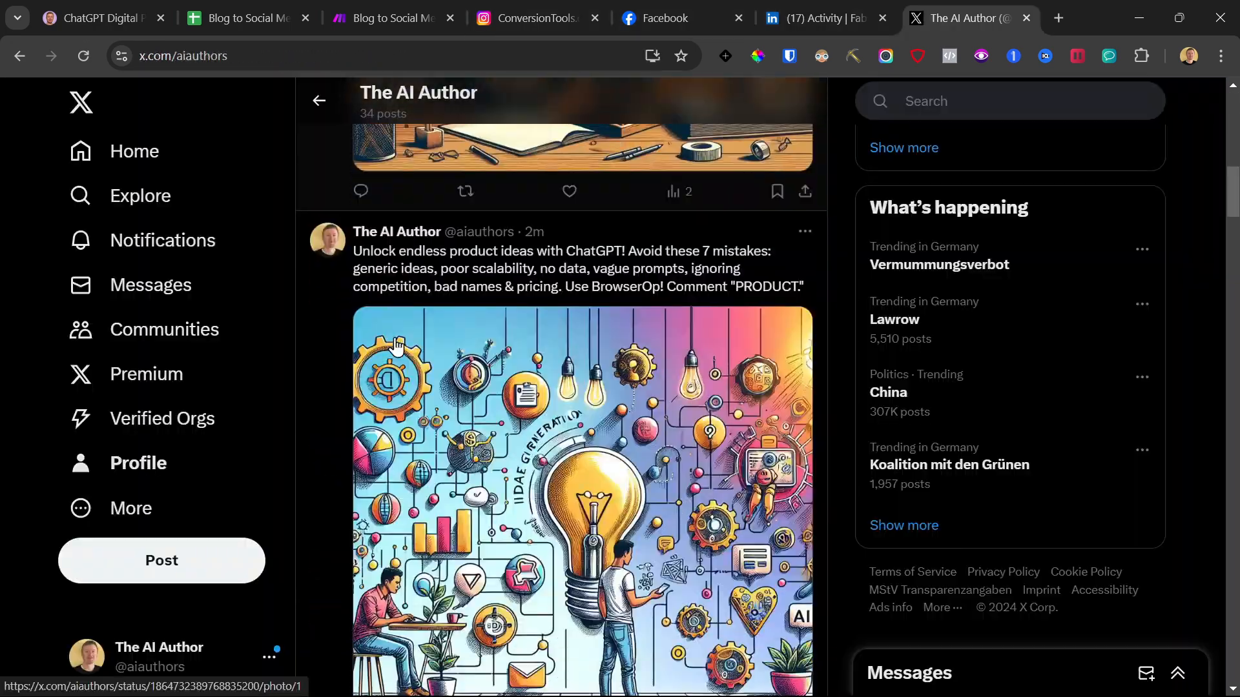
click(244, 9)
scroll(429, 310, up, 10)
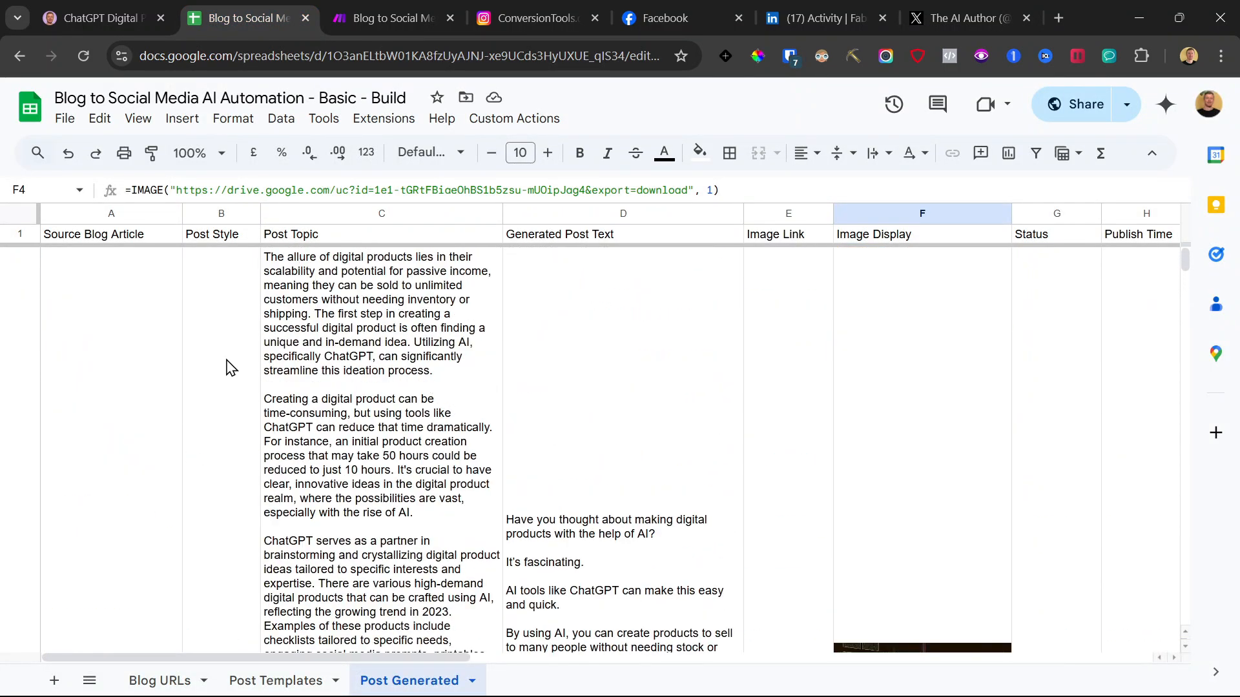
Select and scroll through row 2's generated output in the Post Generated sheet.
click(19, 381)
drag(327, 371, 1052, 384)
scroll(736, 388, down, 8)
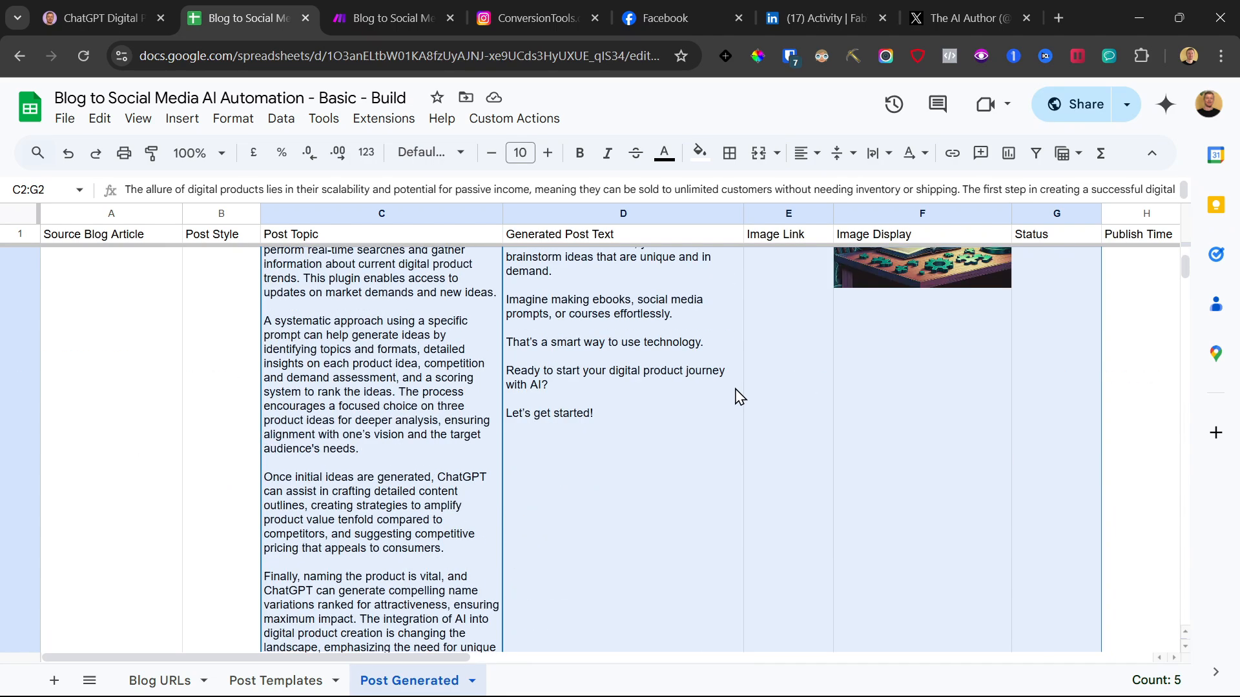
scroll(659, 397, down, 10)
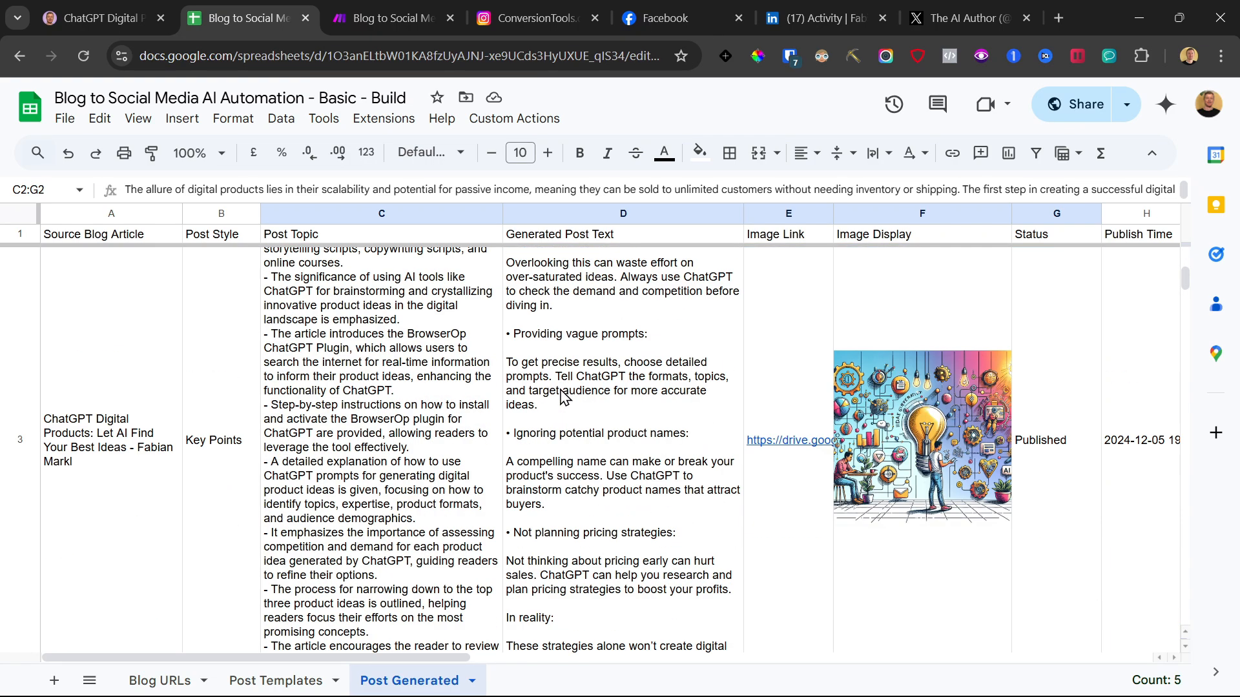
drag(249, 378, 1156, 388)
scroll(962, 416, down, 5)
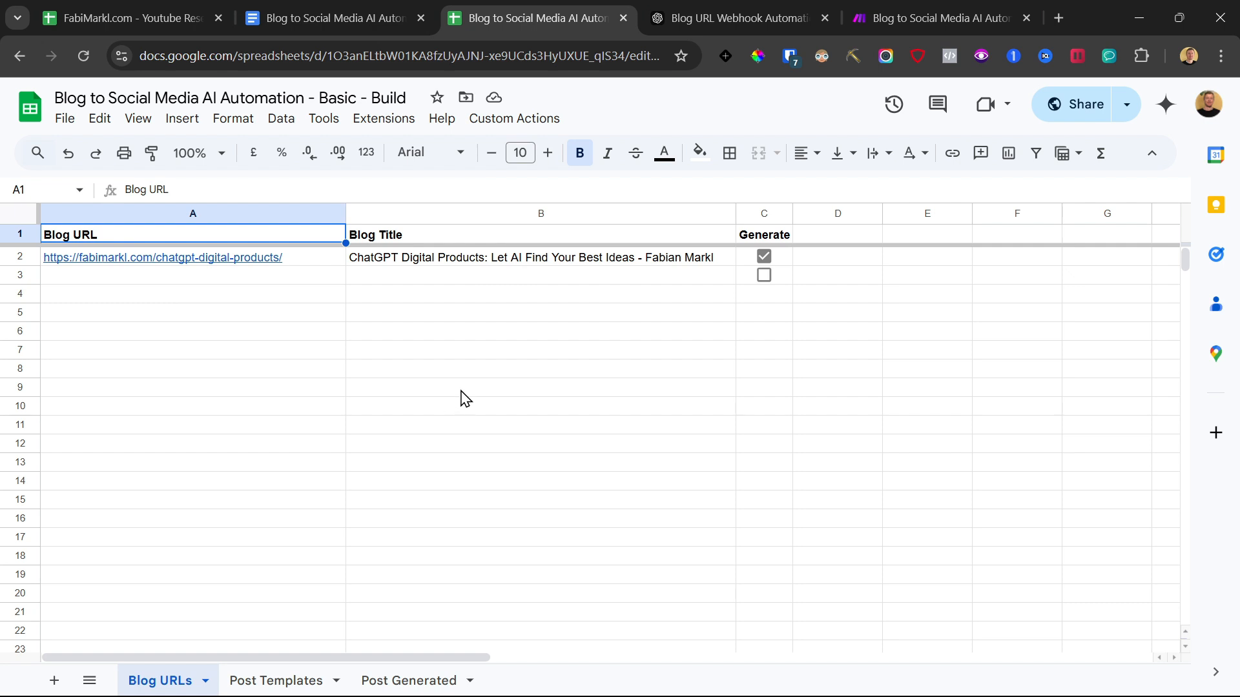
Select the blog entries A2:C13, then A2:C2, and revisit the Post Generated sheet.
drag(764, 461, 65, 256)
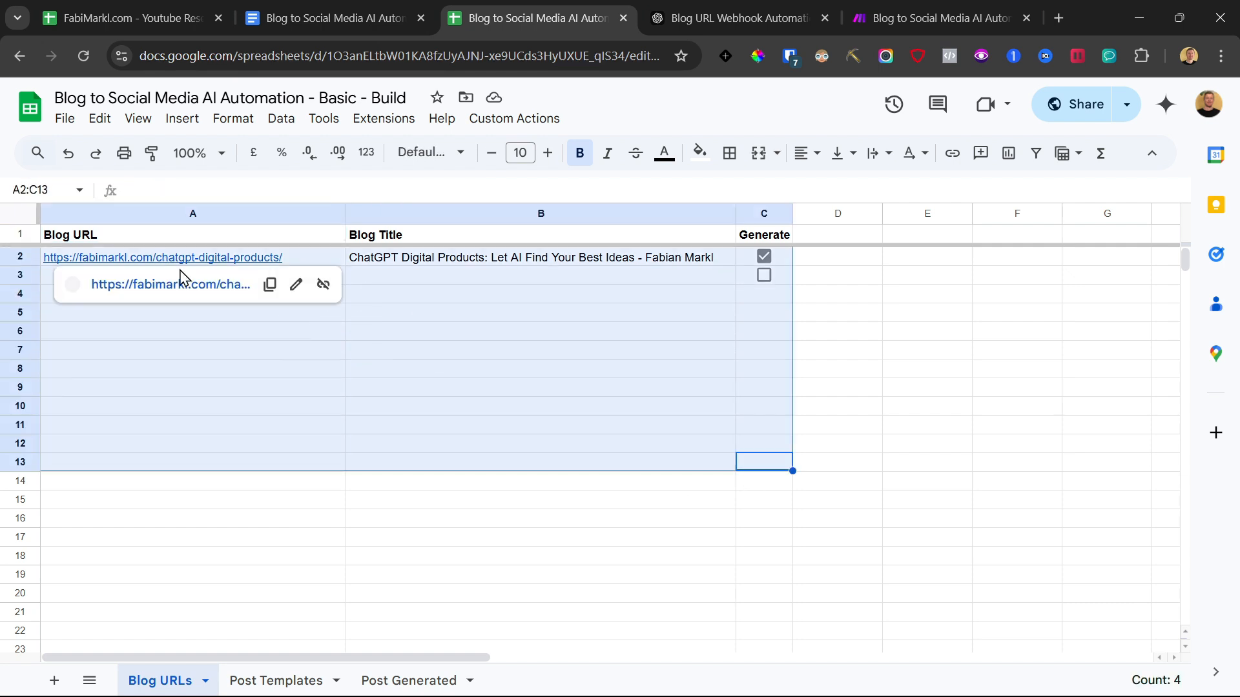
click(266, 444)
drag(228, 264, 764, 261)
click(420, 684)
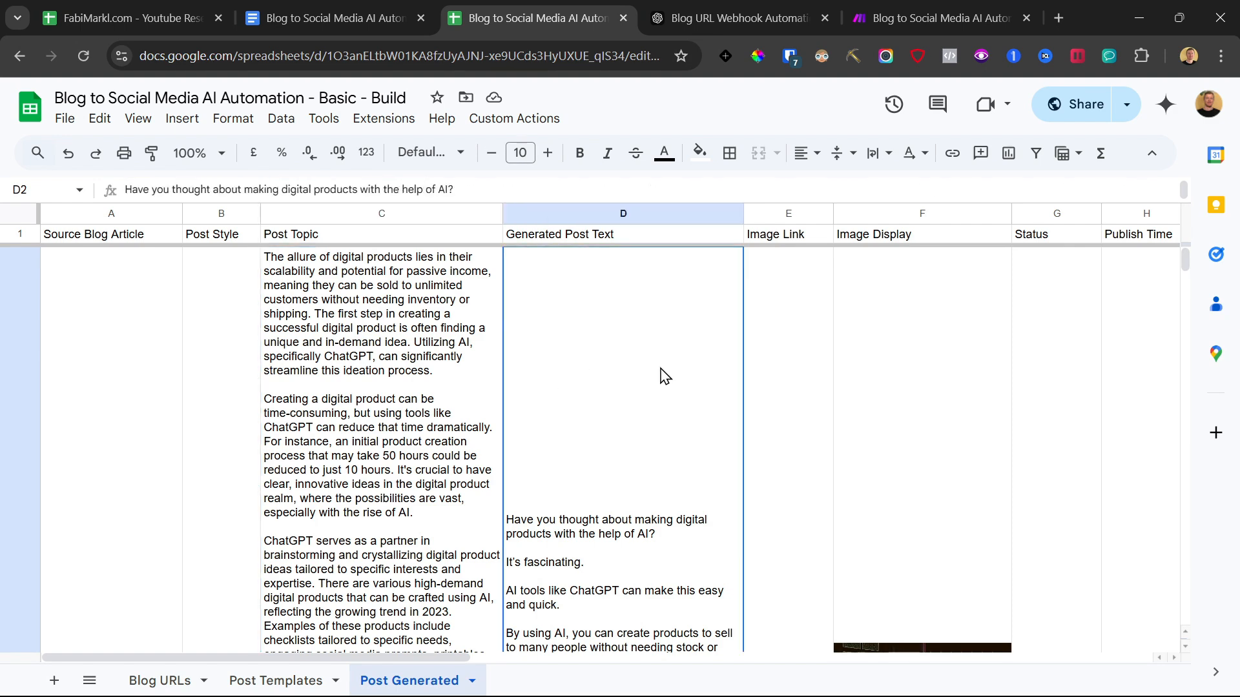
scroll(821, 384, down, 4)
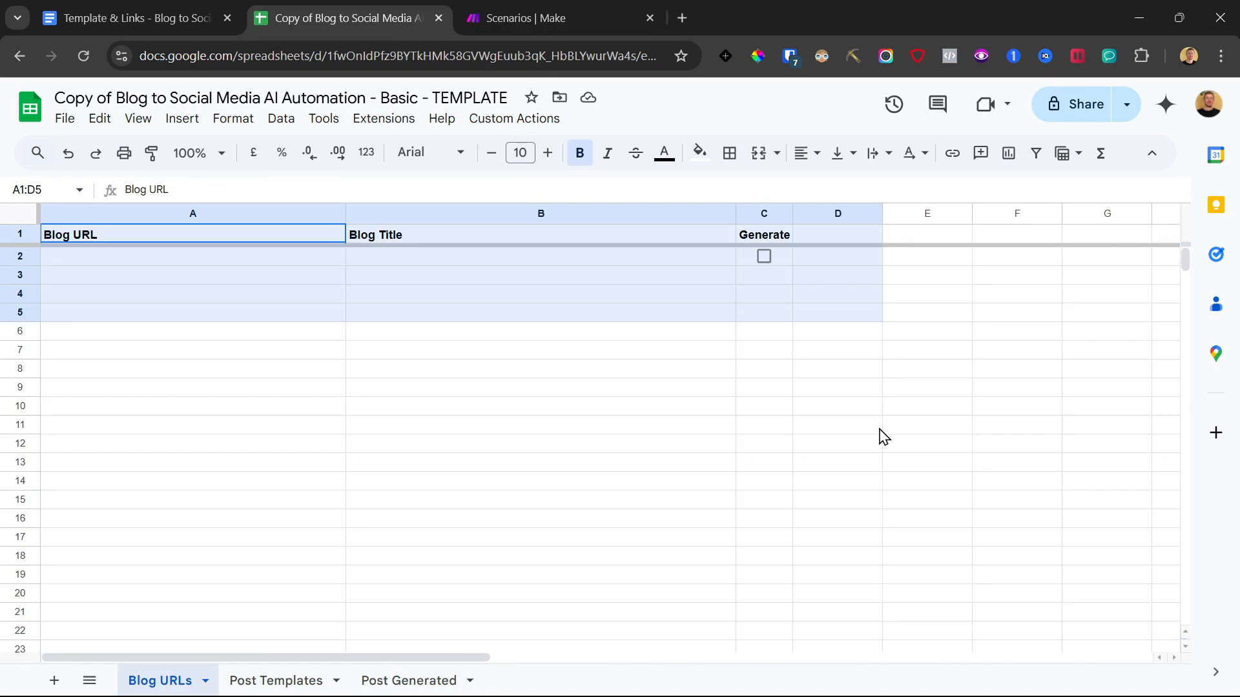
drag(880, 434, 880, 581)
Open the Google Sheet template link from the Template & Links doc and make a copy.
click(426, 328)
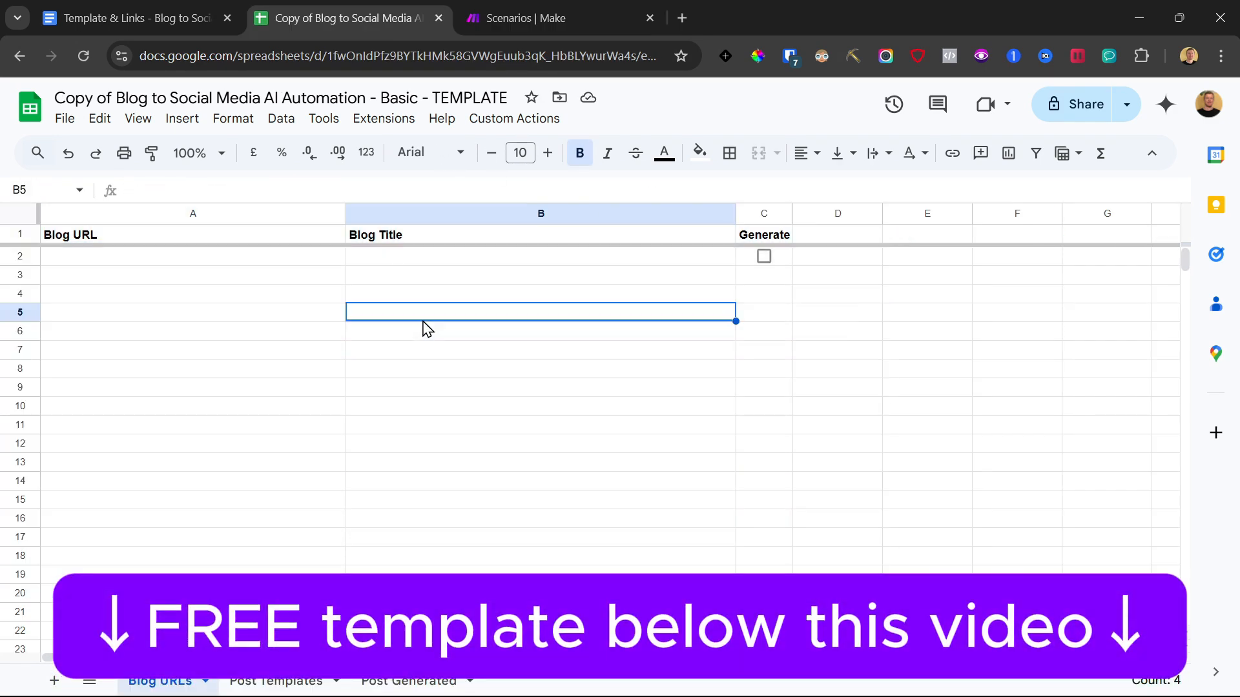
click(123, 8)
scroll(346, 407, down, 10)
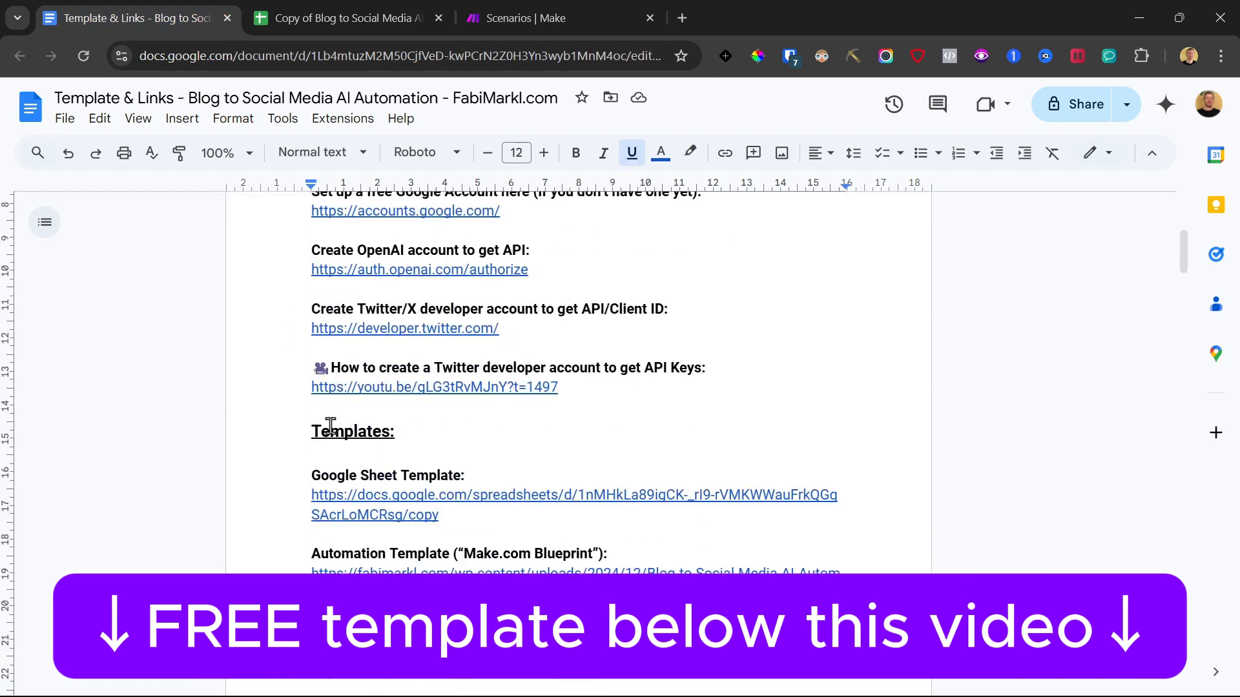
click(362, 323)
click(377, 363)
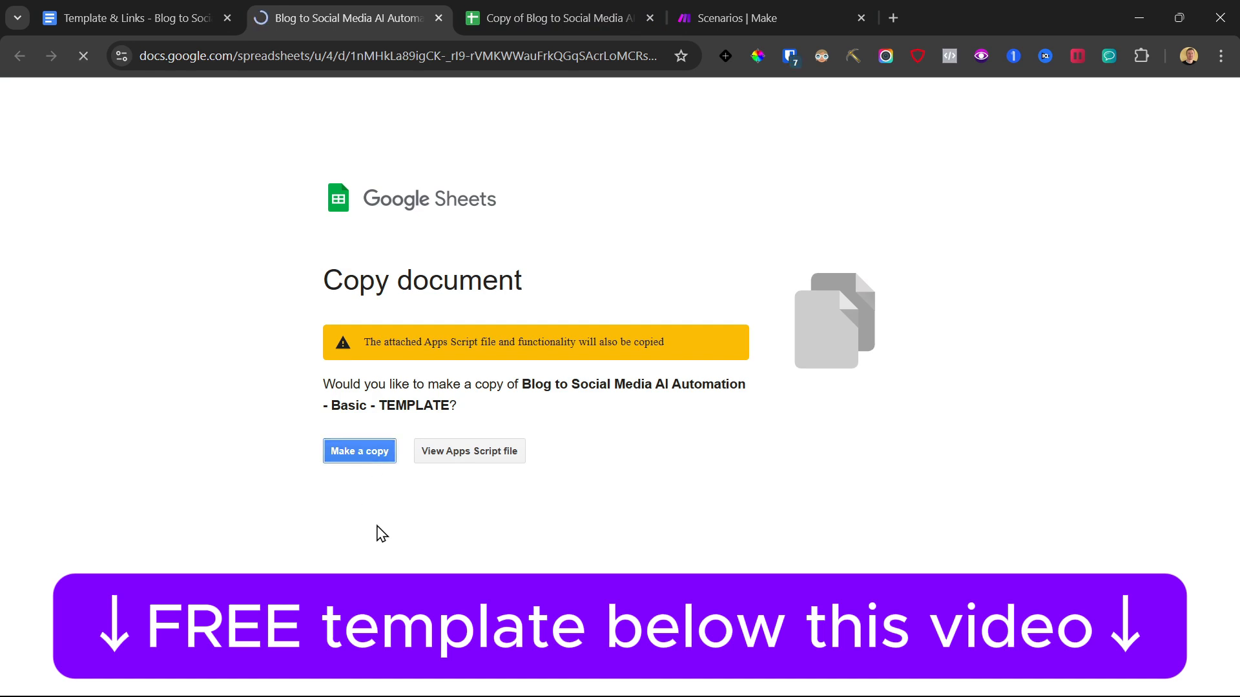
click(483, 7)
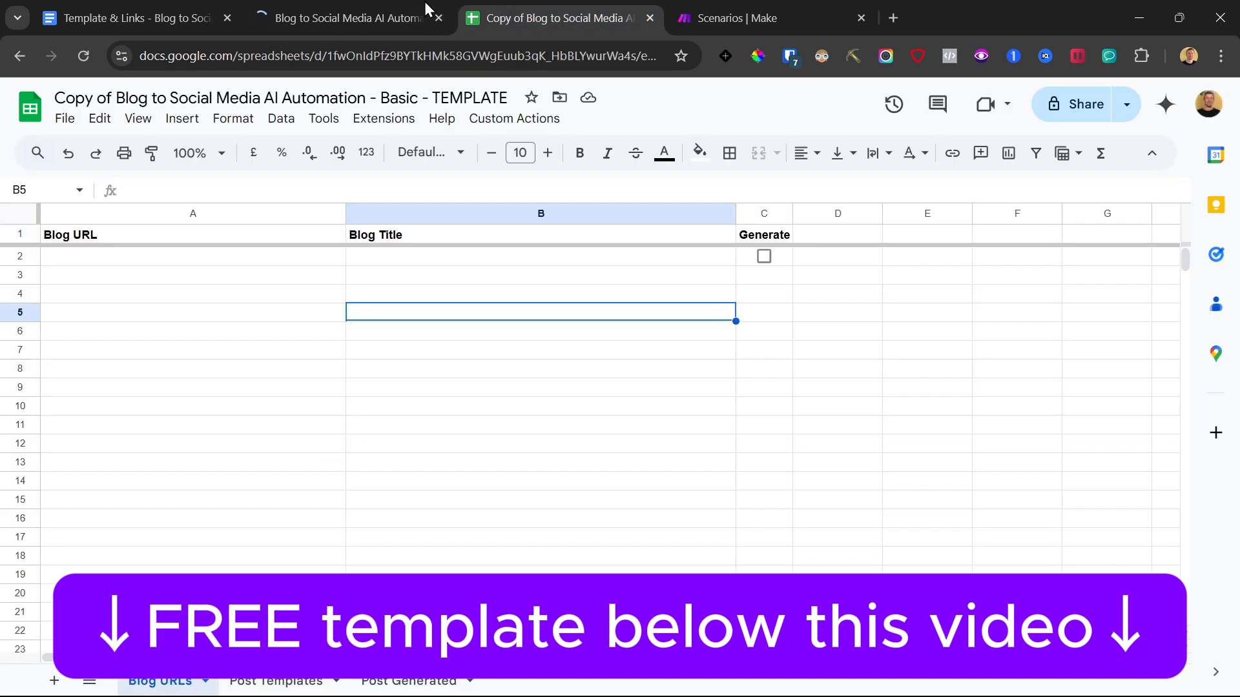
click(409, 9)
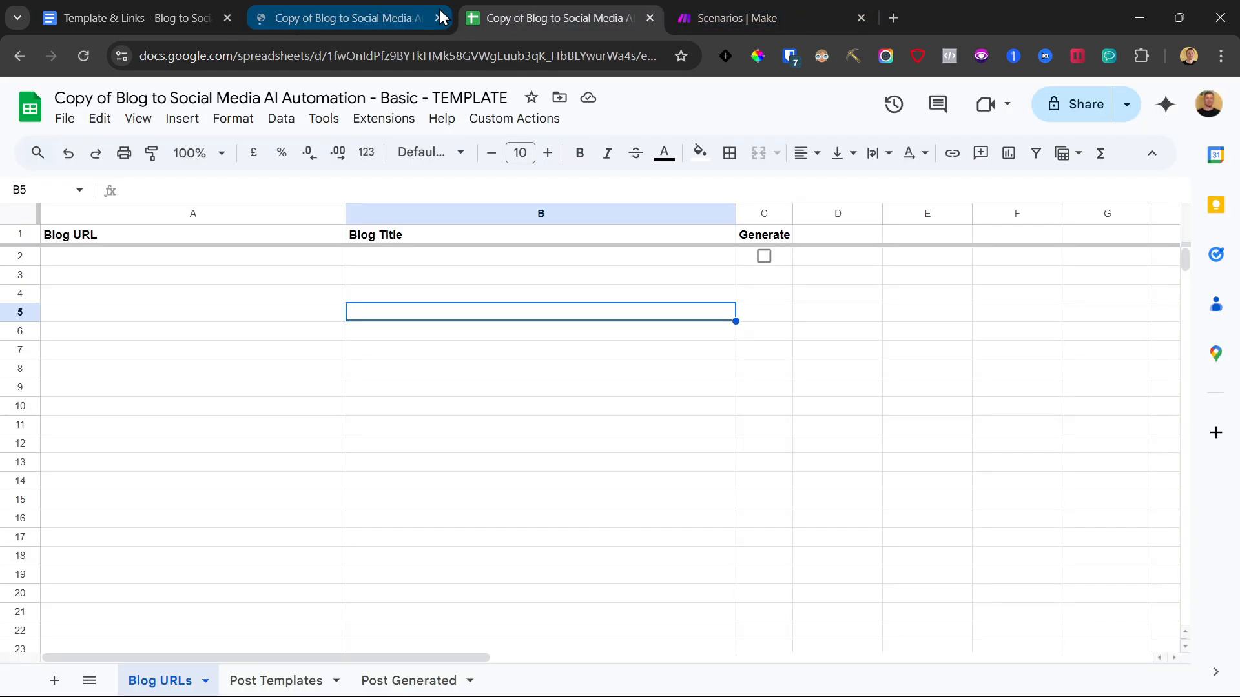
click(322, 5)
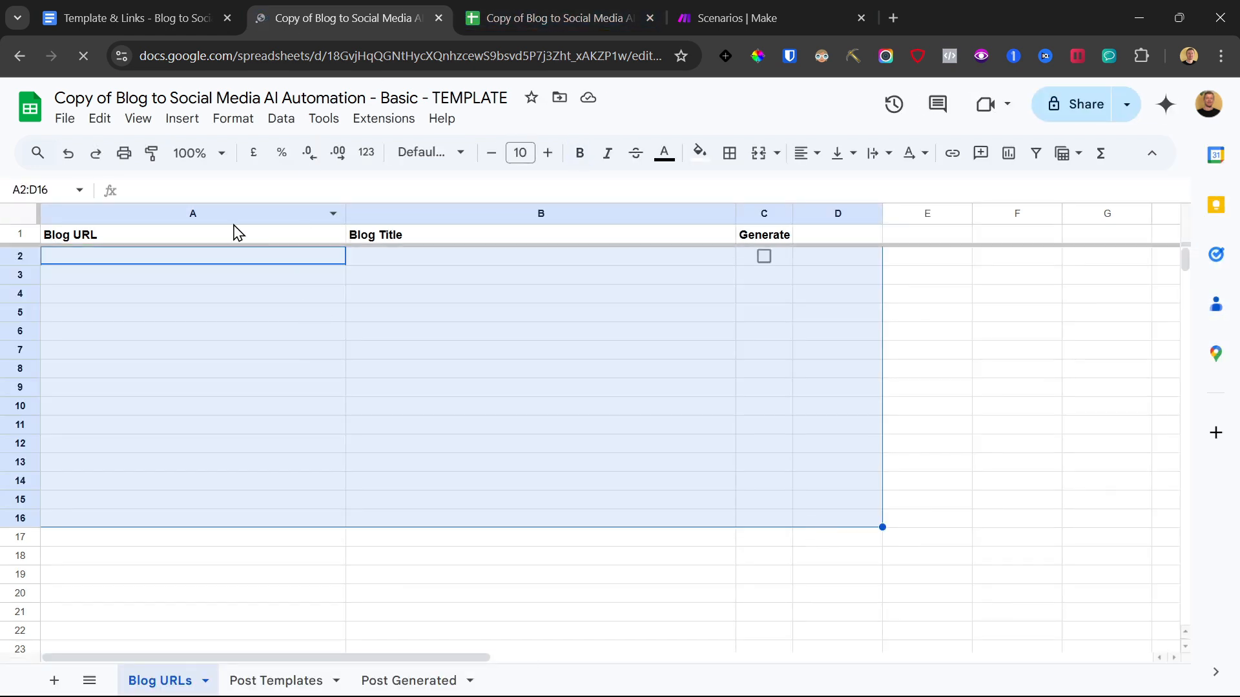
Review the copy's Blog URLs input area, then view the Post Templates and Post Generated sheets.
drag(211, 238, 433, 231)
drag(713, 247, 775, 331)
click(296, 681)
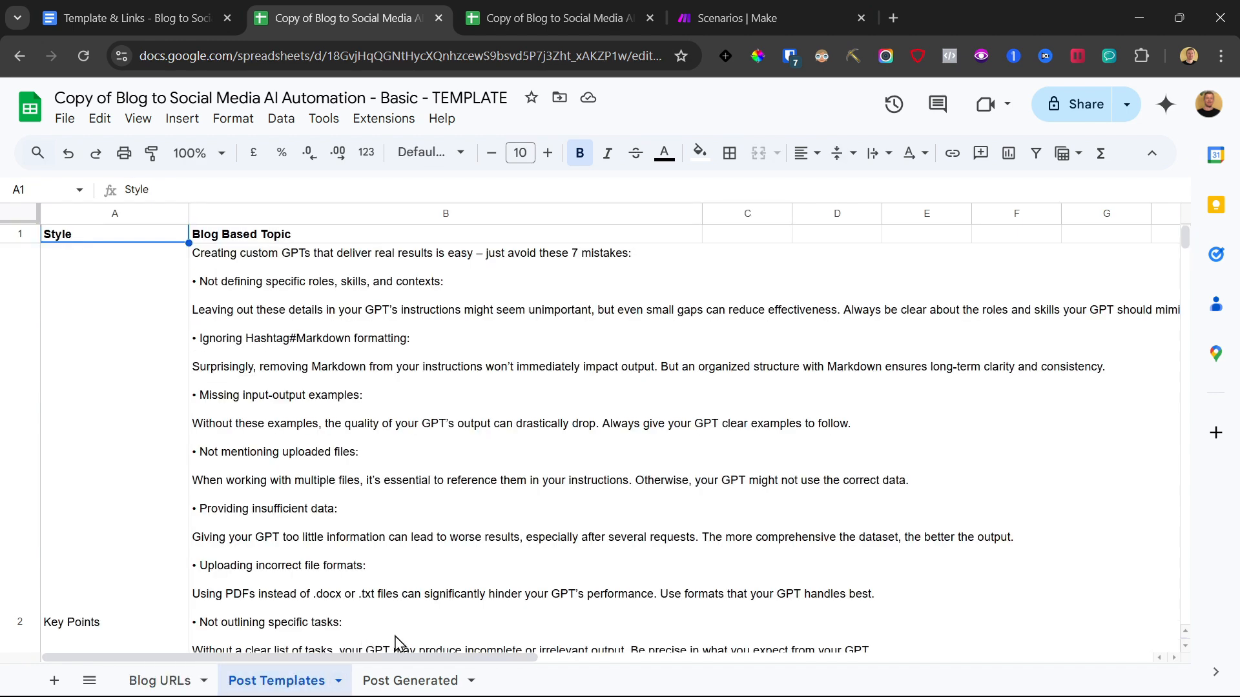
click(415, 678)
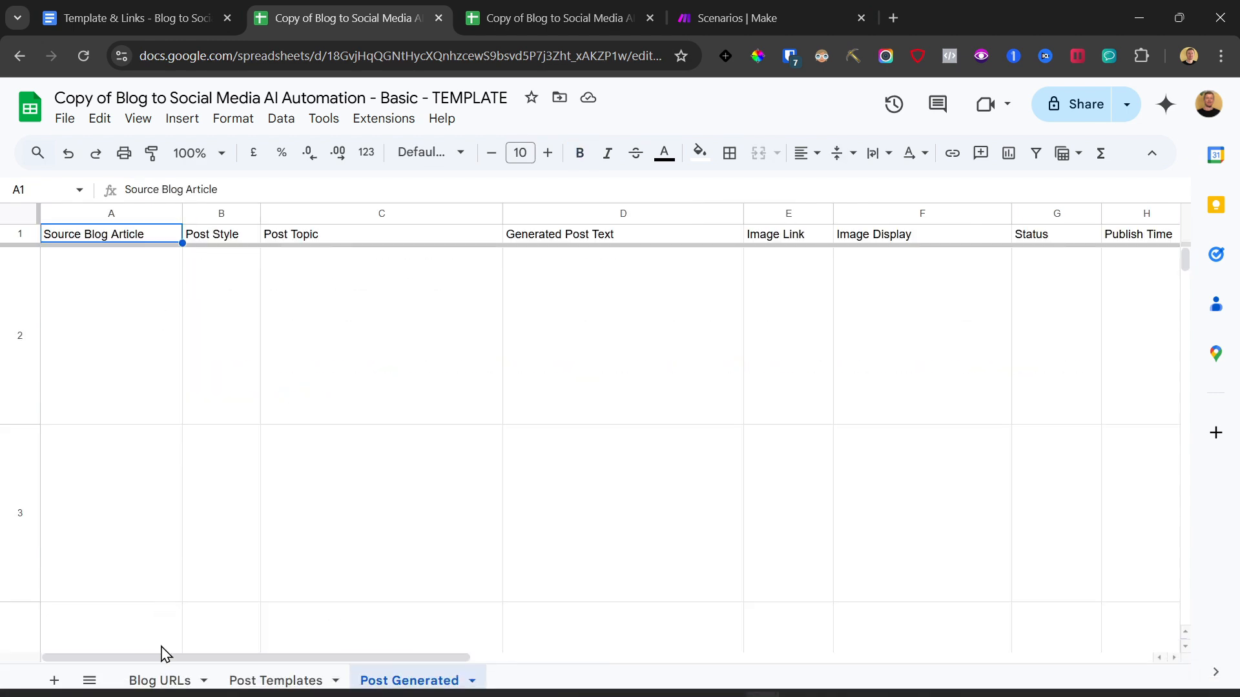
Open the copy's Apps Script project via Extensions and select Code.gs lines 2–27.
click(390, 120)
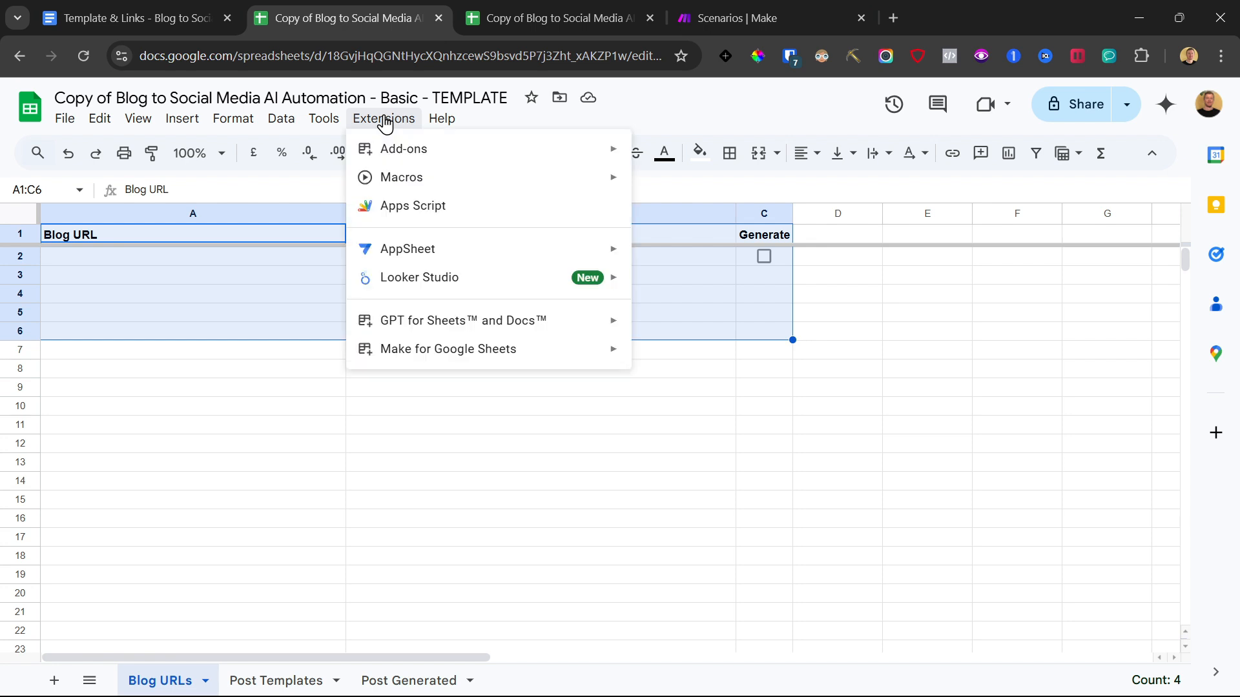
click(411, 208)
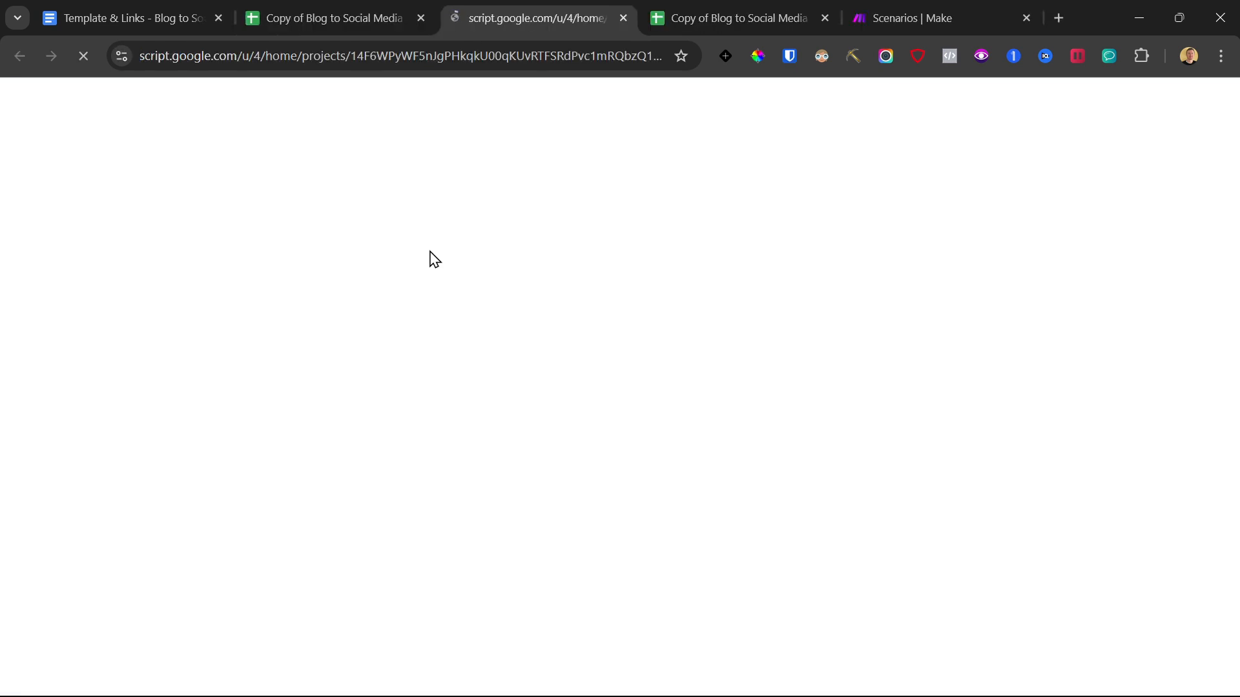
scroll(434, 259, down, 15)
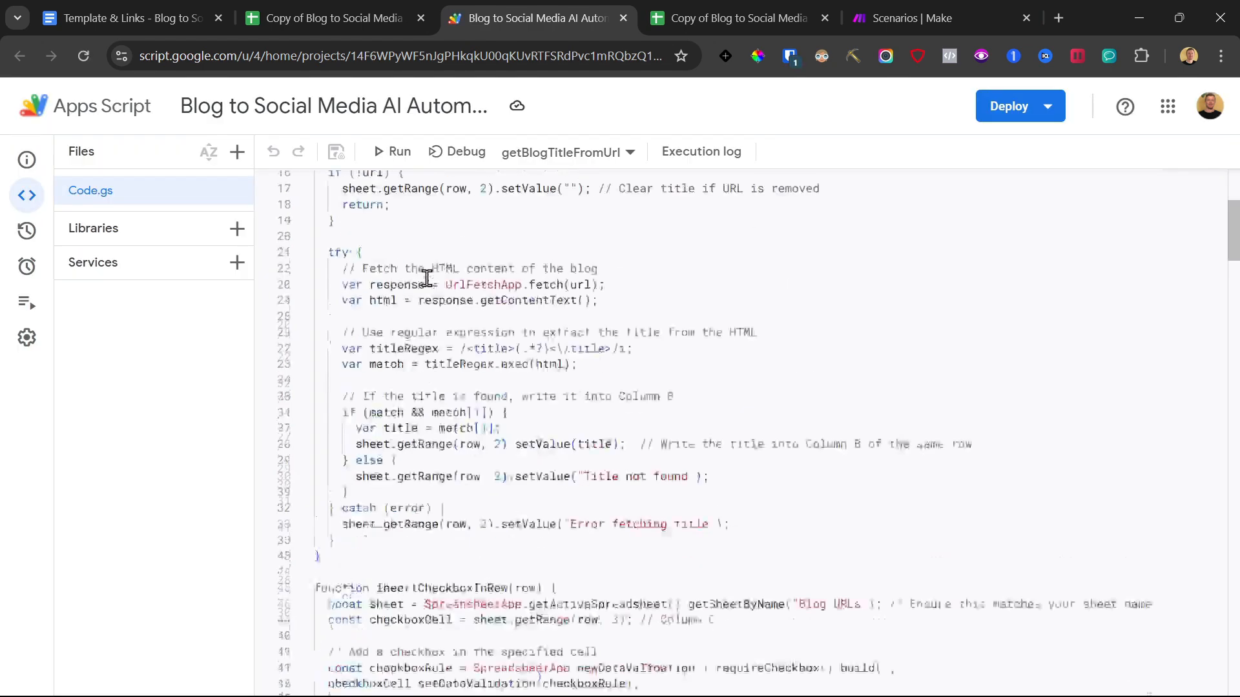
click(387, 17)
click(466, 7)
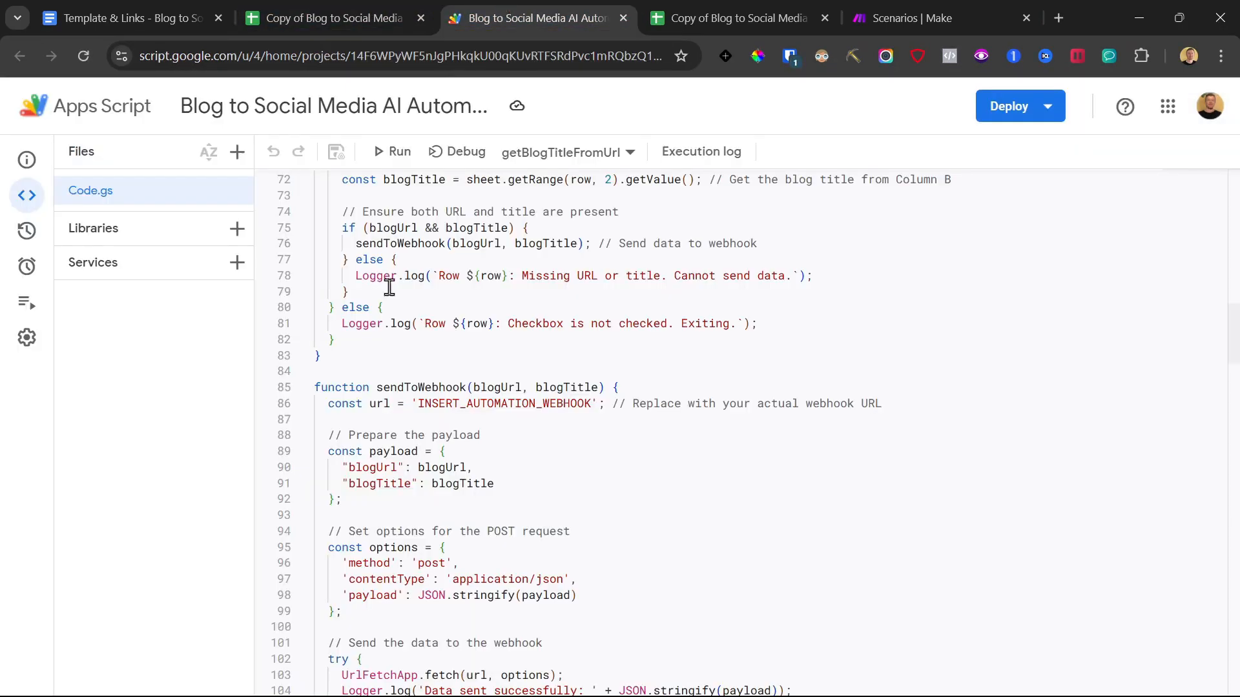
scroll(385, 441, down, 10)
scroll(404, 406, up, 20)
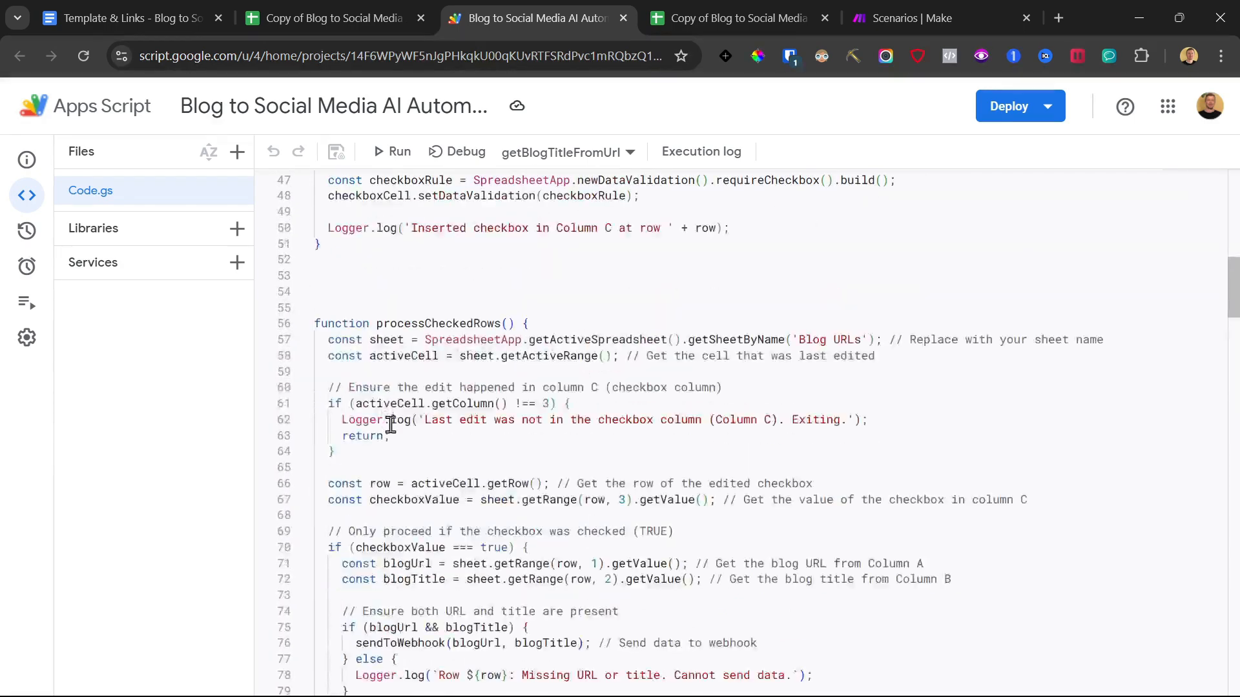
drag(585, 614, 300, 237)
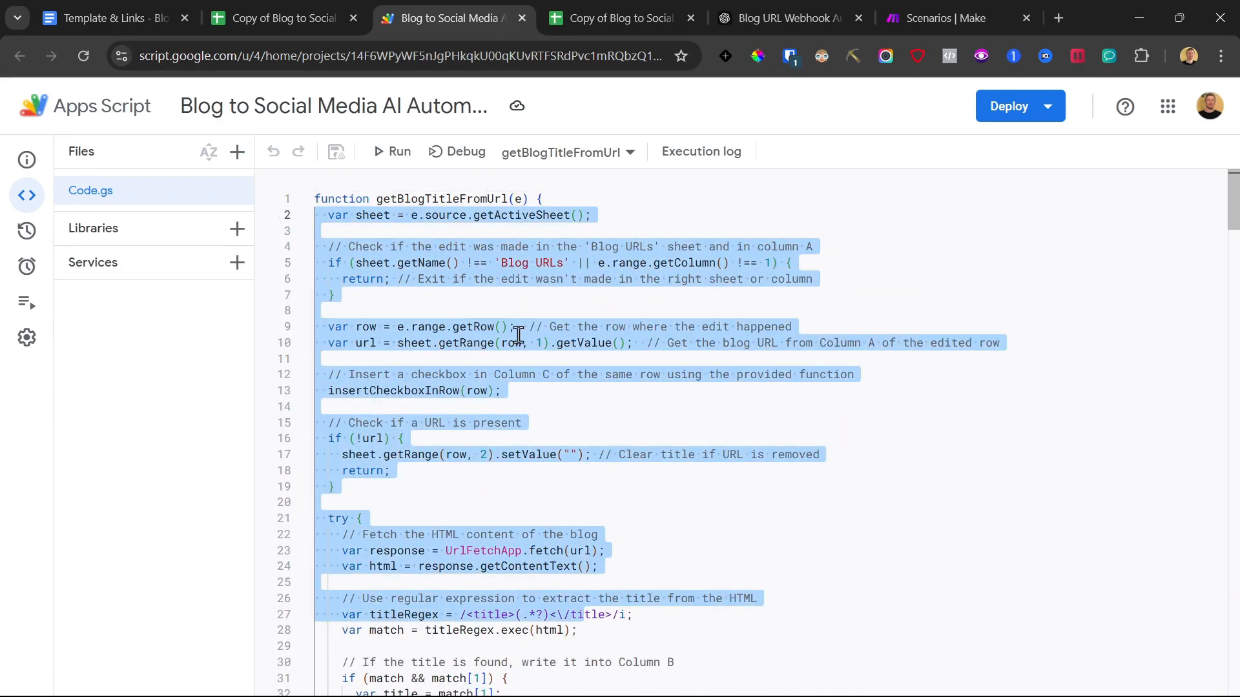
Copy the processImagesInPostGenerated Updated Script from ChatGPT and return to Apps Script.
click(760, 15)
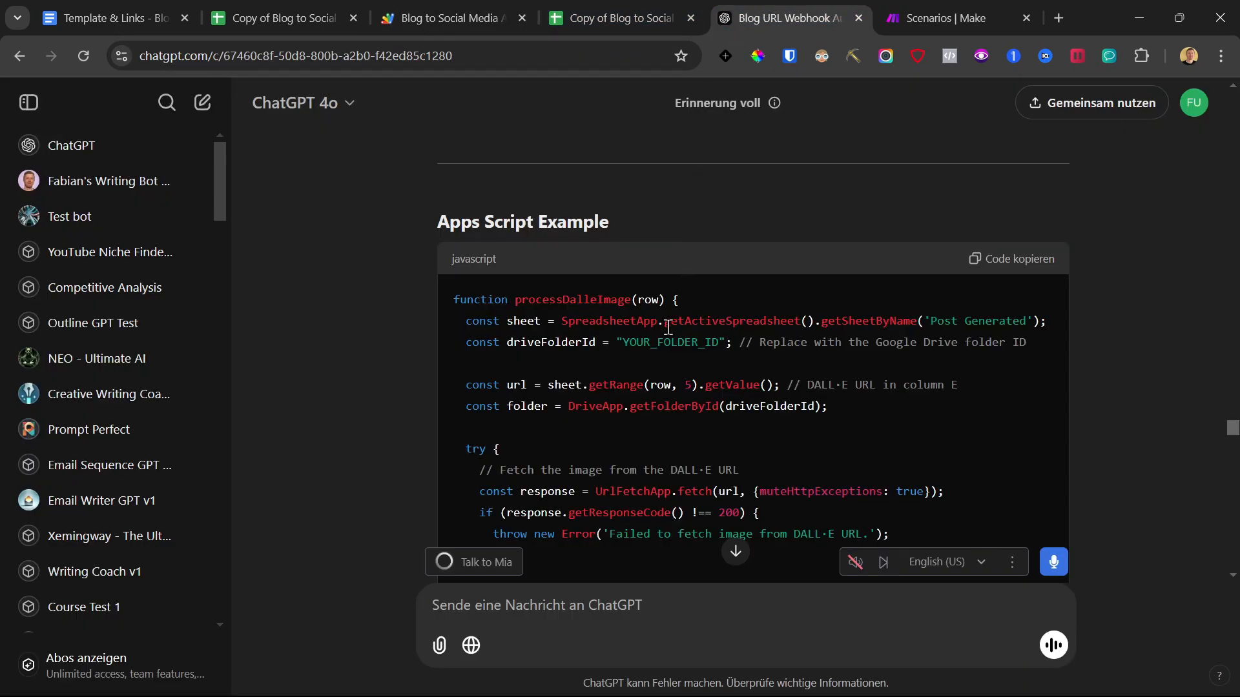
scroll(657, 352, down, 8)
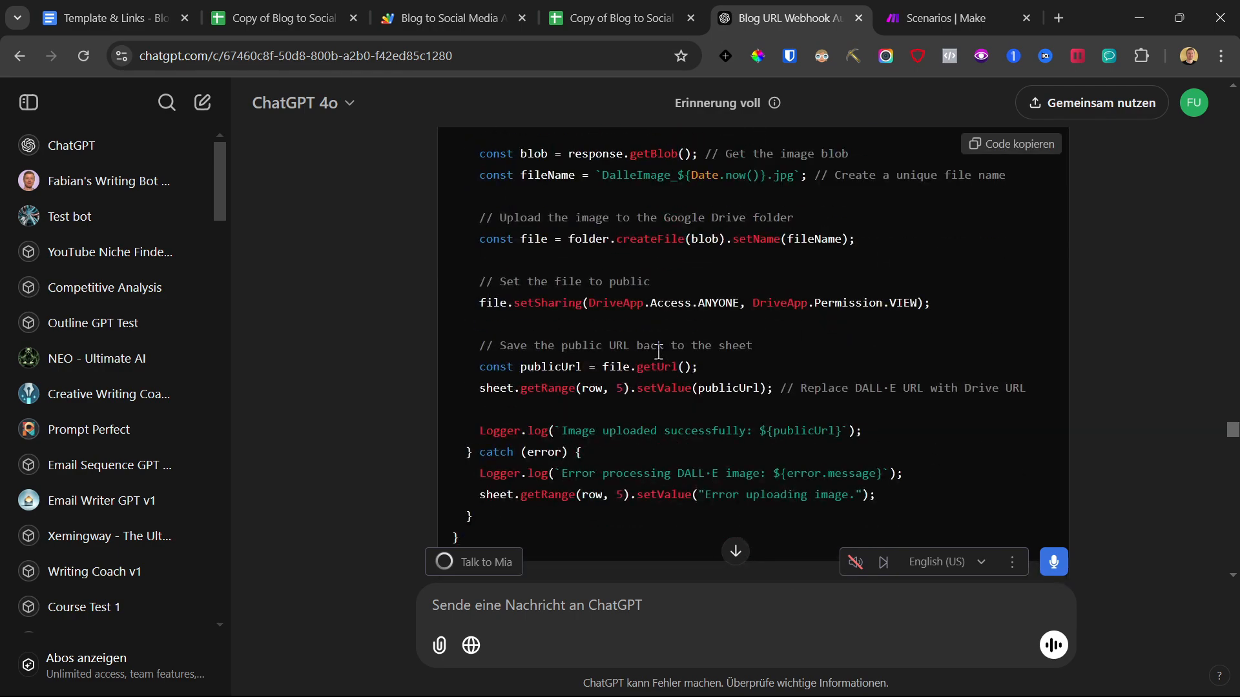
scroll(610, 264, down, 15)
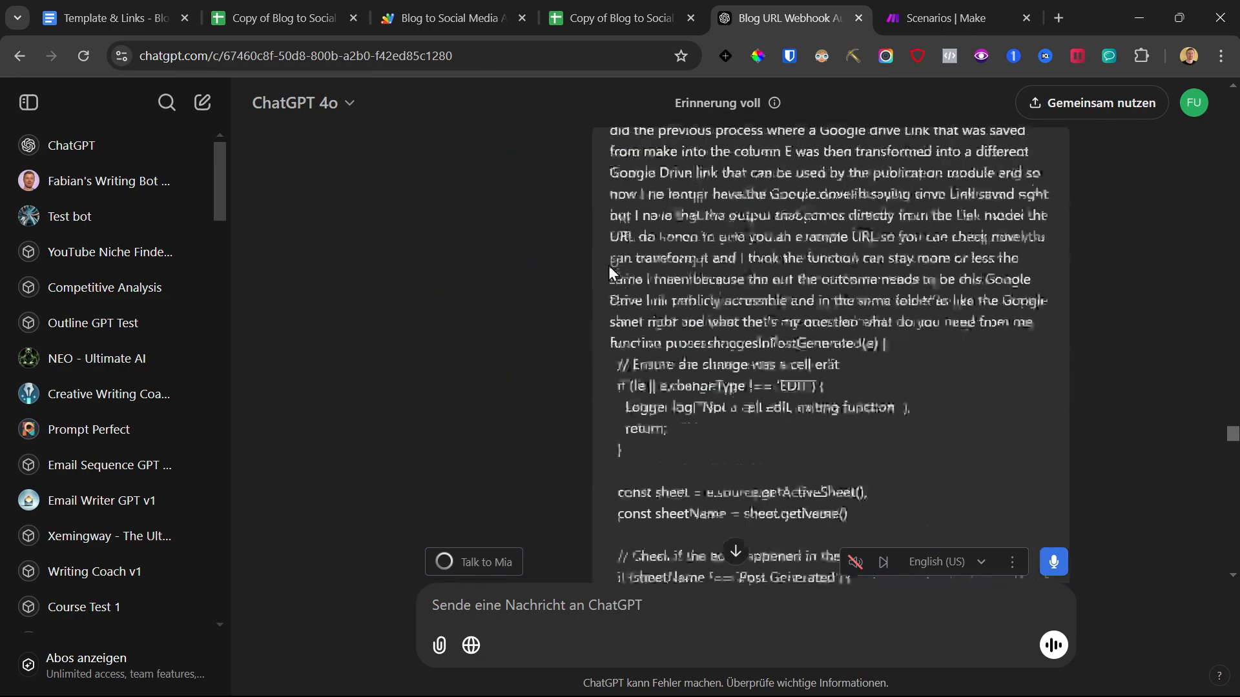
scroll(608, 277, down, 20)
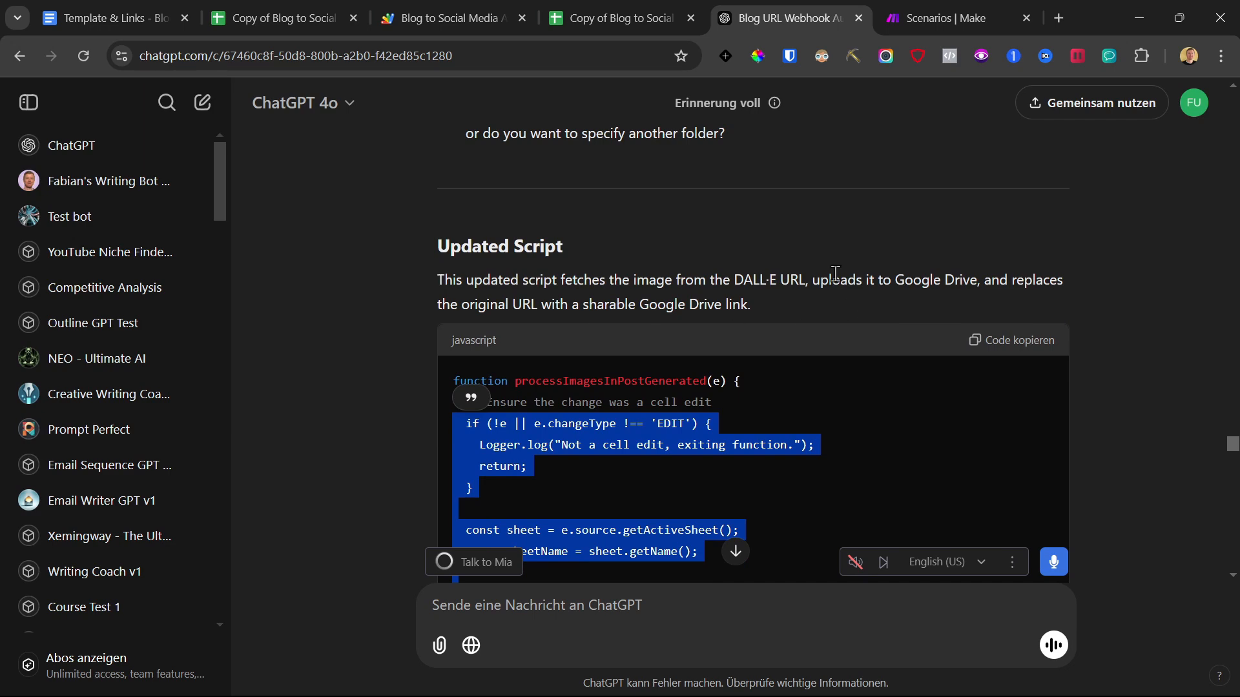
scroll(842, 298, up, 3)
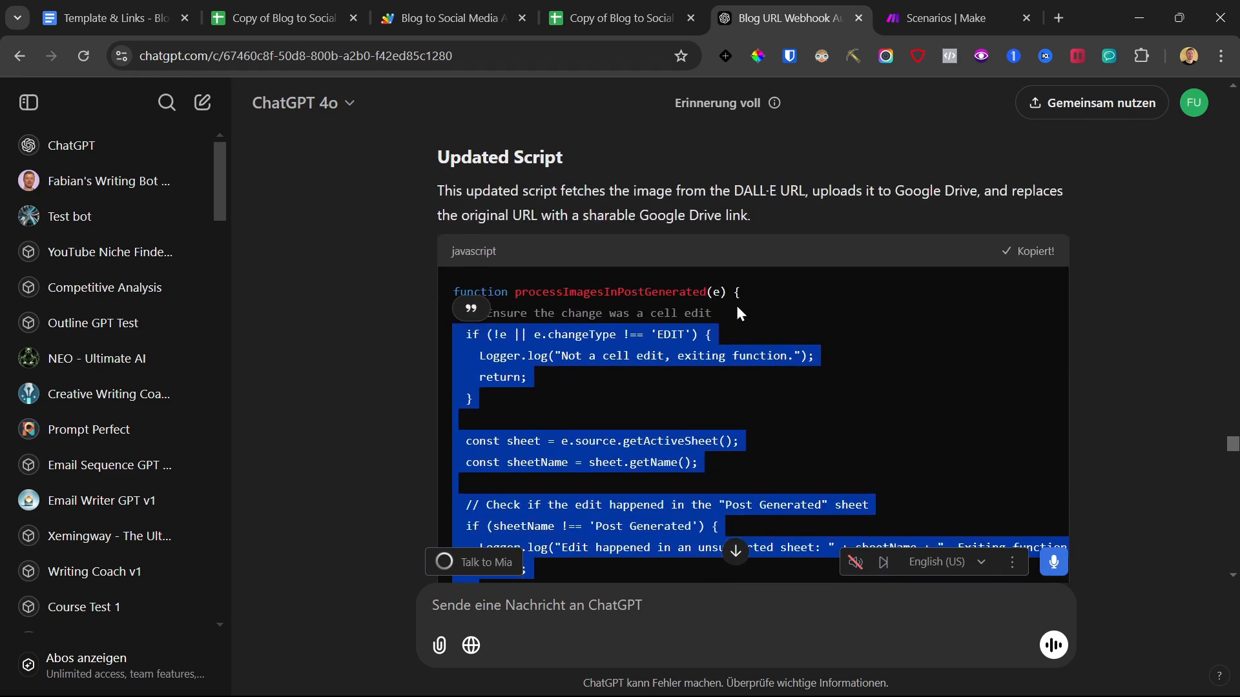
key(ctrl+shift+Tab)
key(ctrl+shift+Tab)
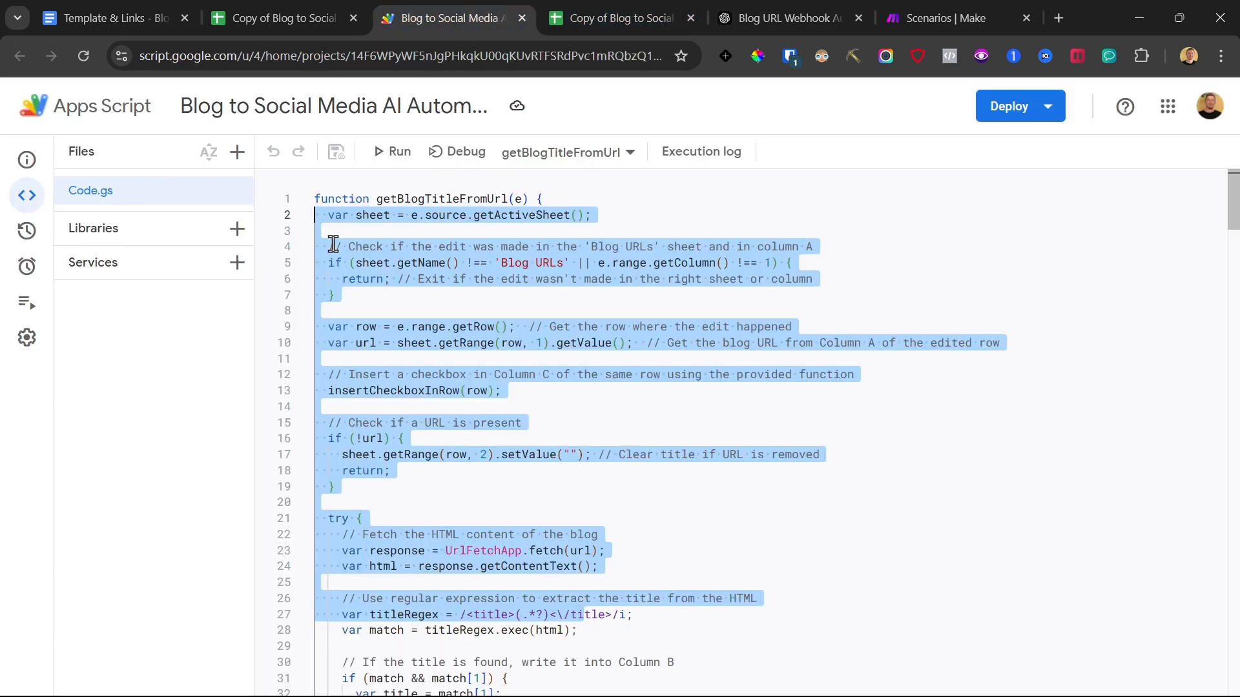
Select Code.gs lines 1–24, then rows 2–7 of the Blog URLs columns.
click(552, 301)
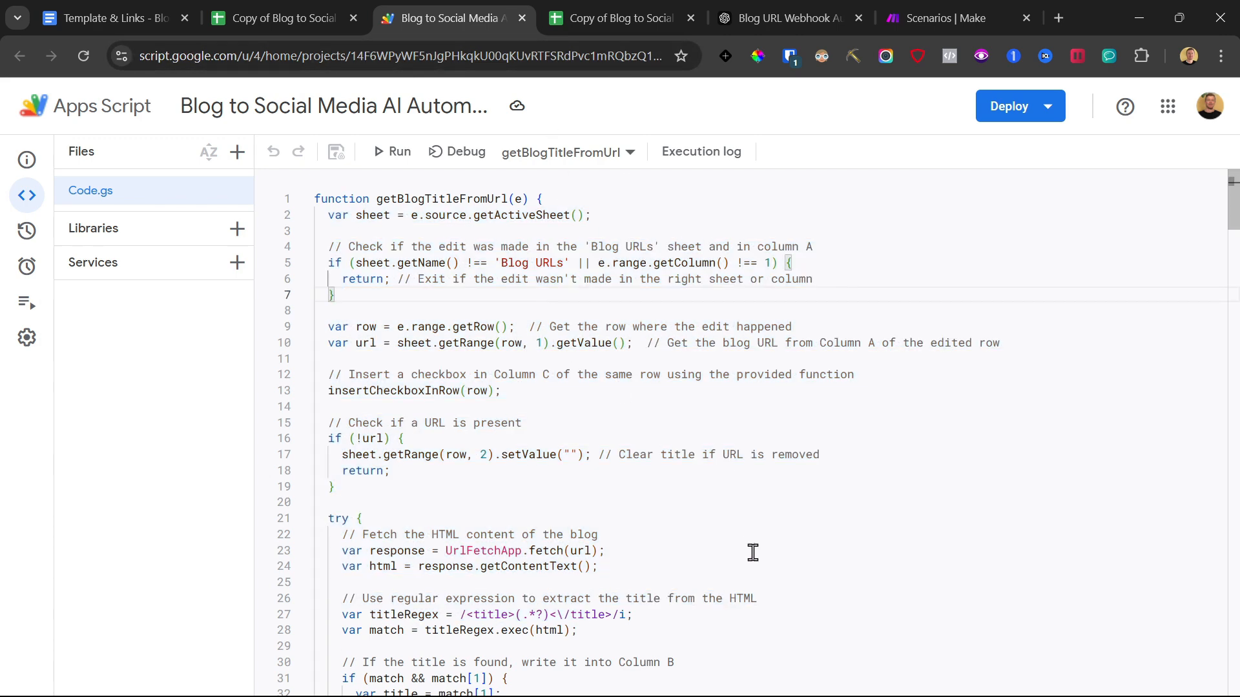
drag(681, 567, 308, 188)
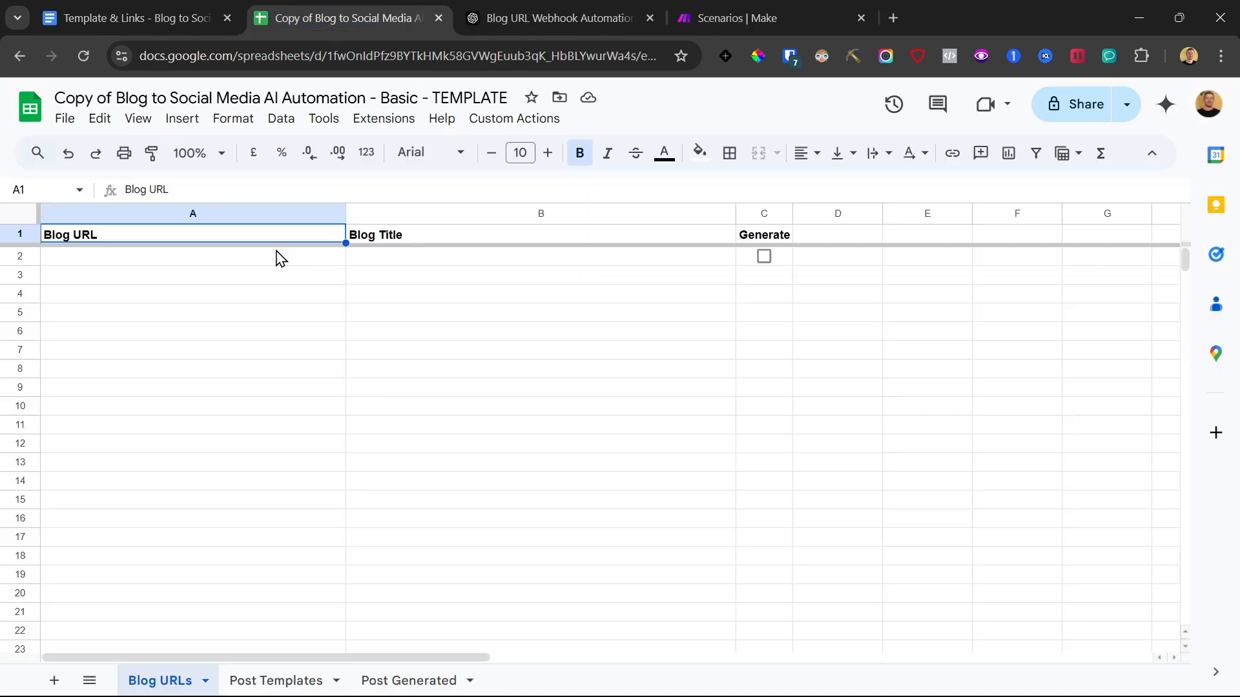
drag(270, 256, 771, 350)
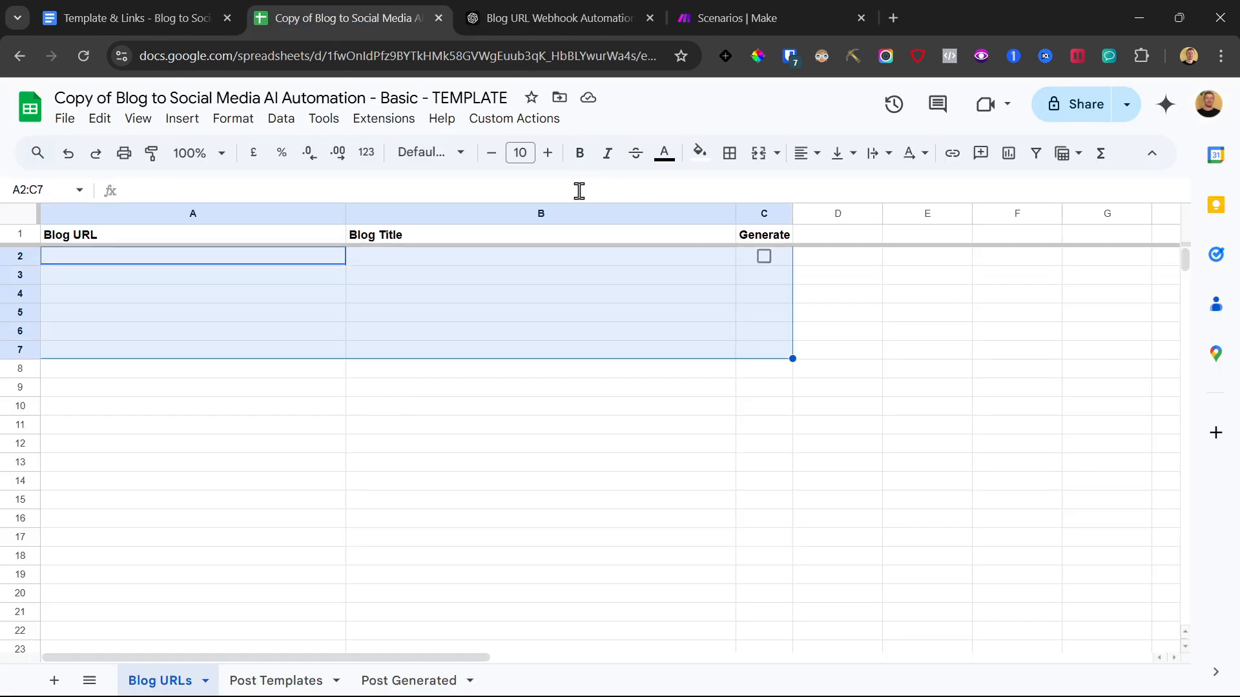
Run the template's trigger install action, authorise the script with a Google account, and dismiss the confirmation.
click(483, 123)
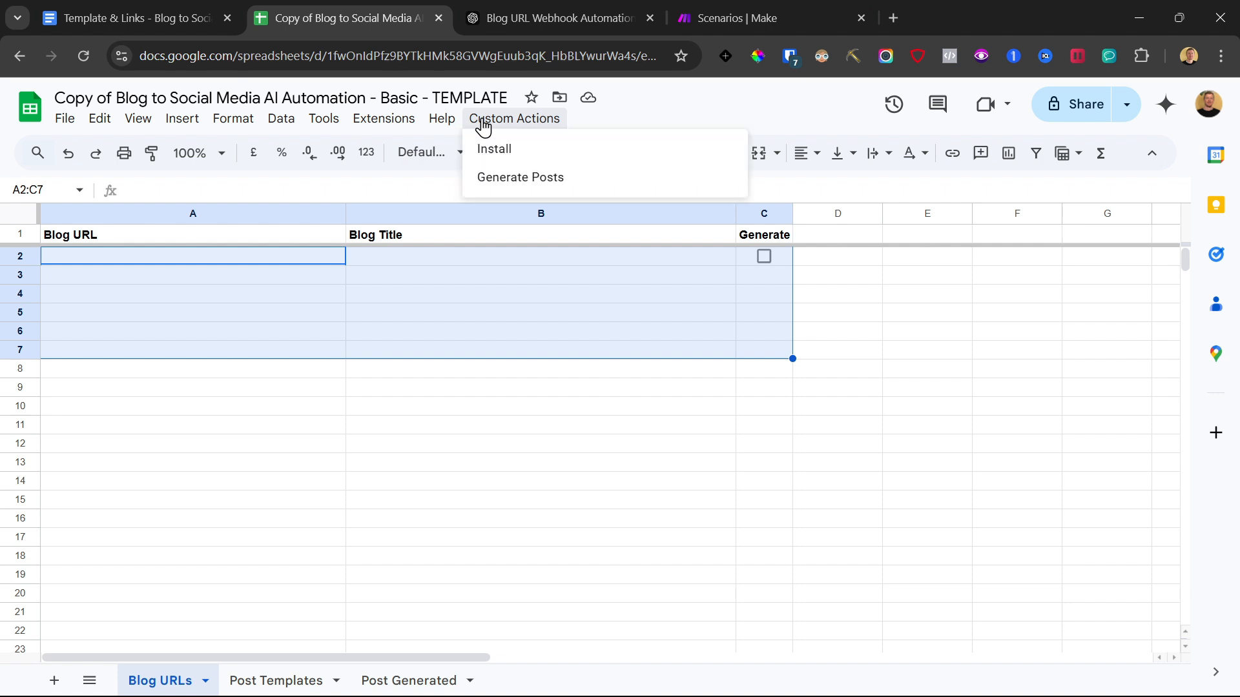
click(506, 154)
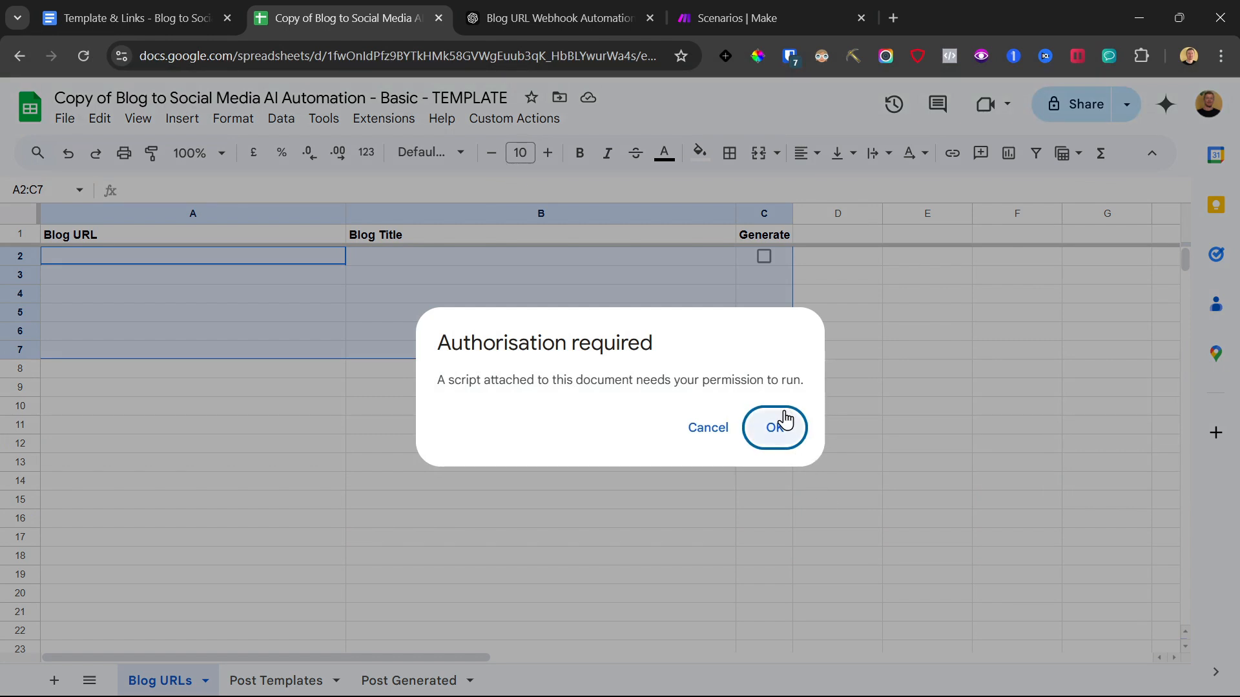
click(774, 429)
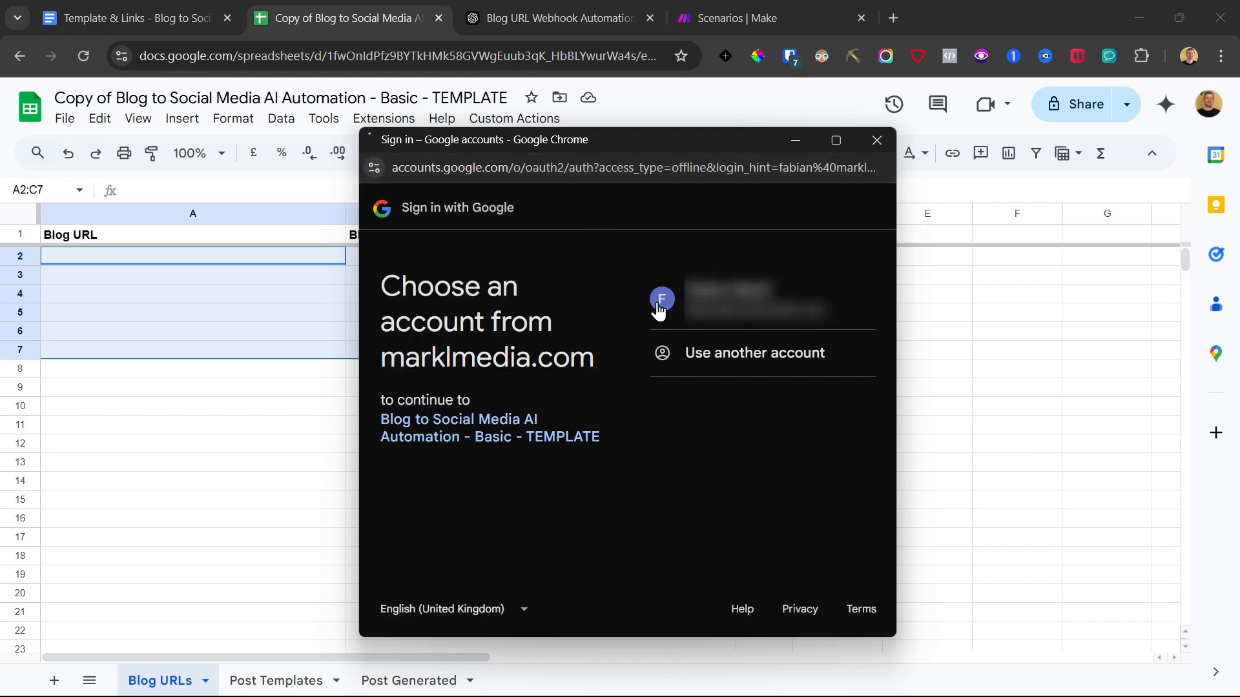
click(727, 305)
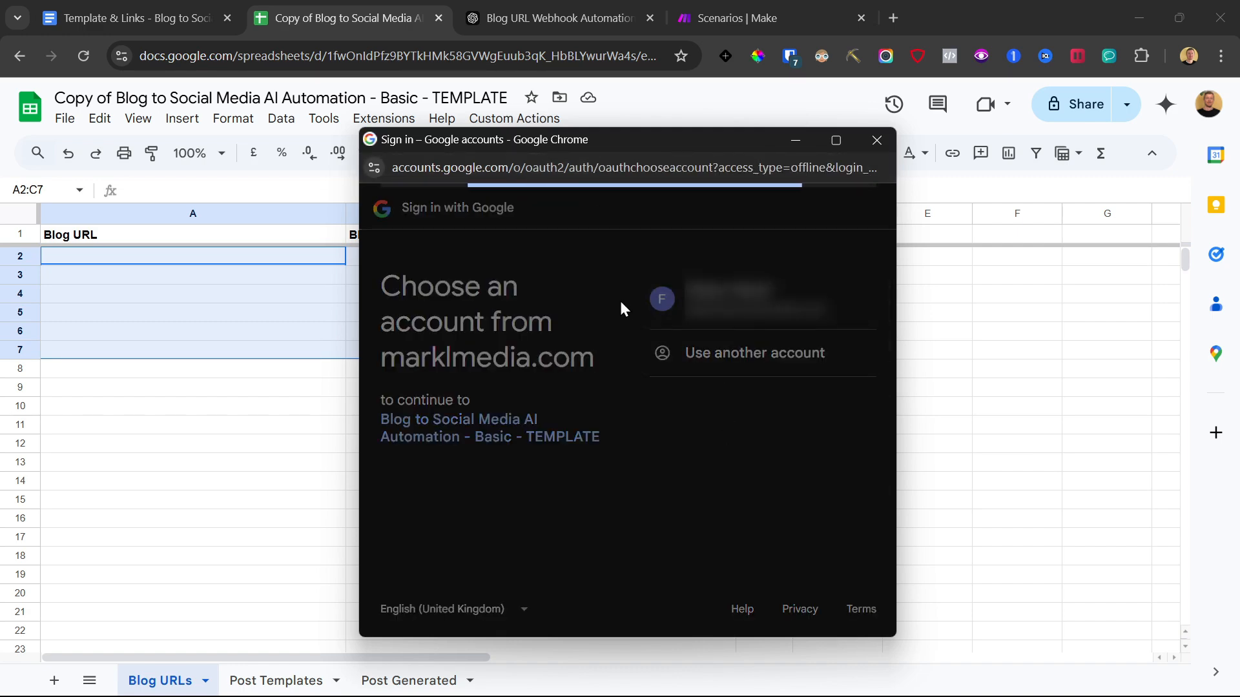
scroll(630, 307, down, 10)
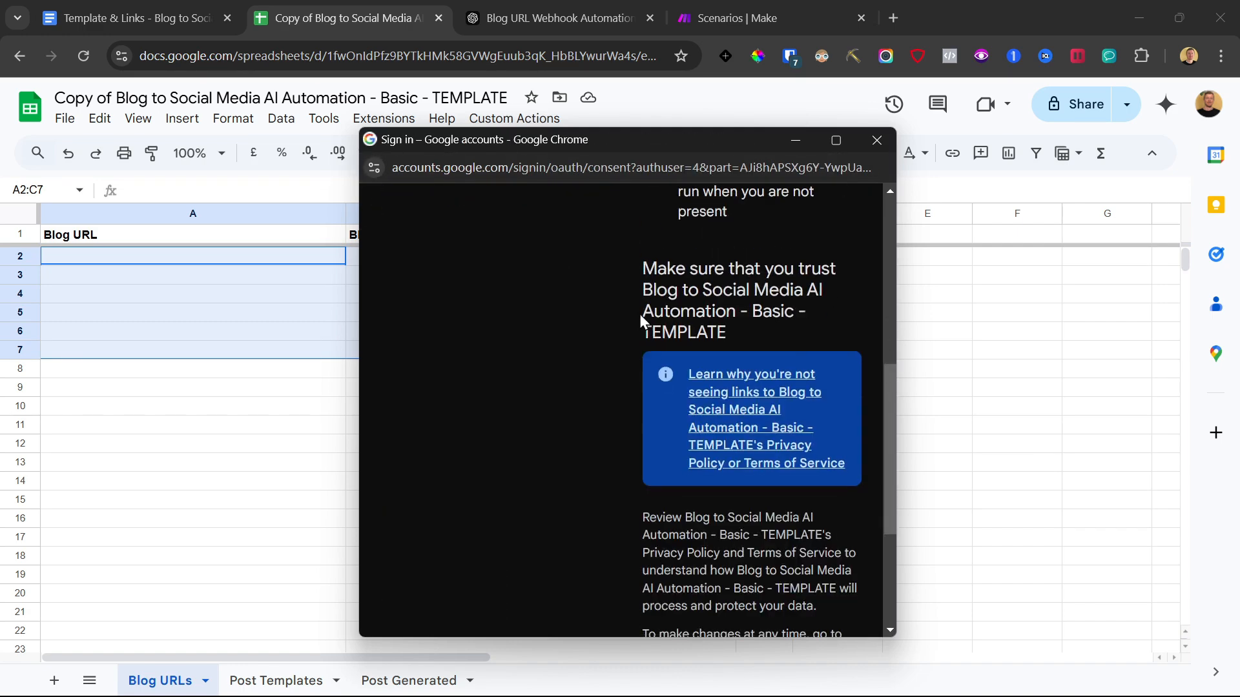
click(810, 541)
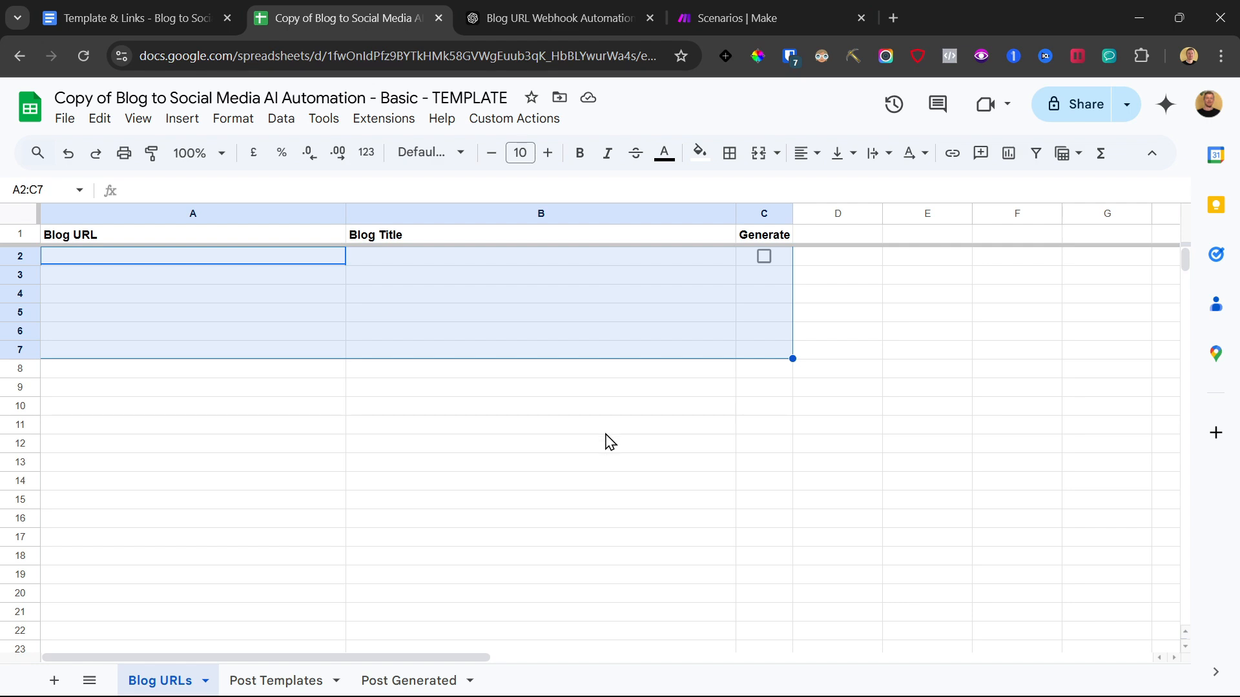
click(621, 393)
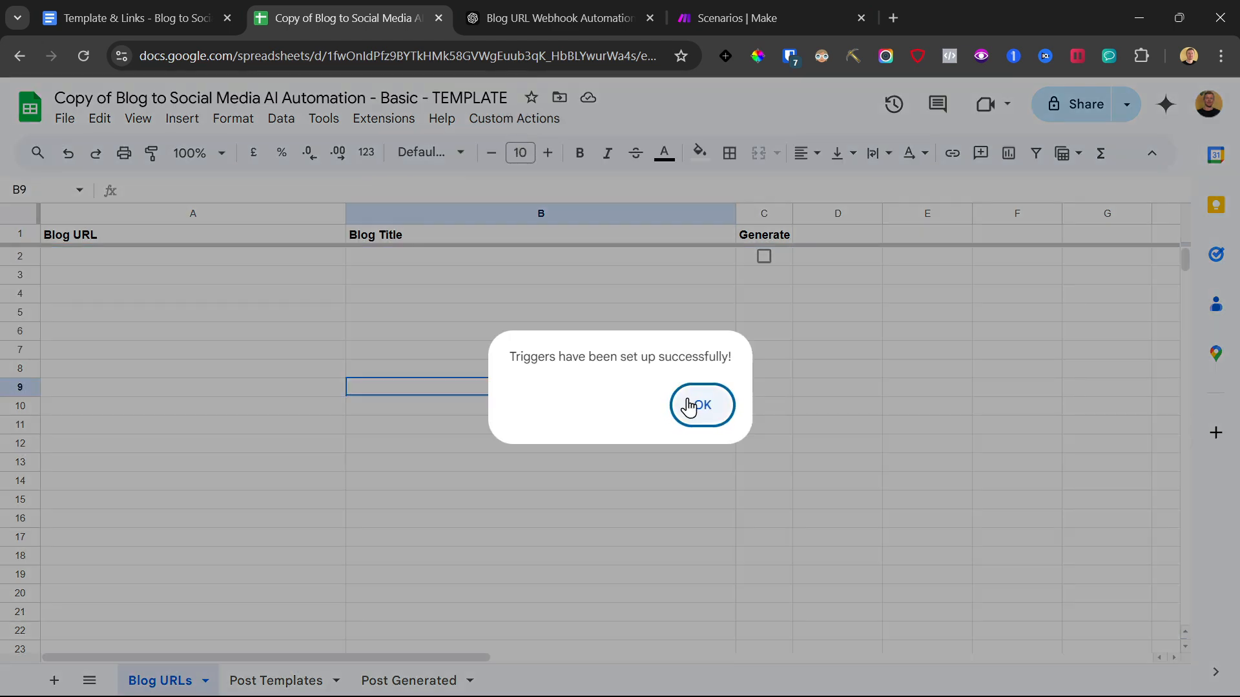
click(700, 407)
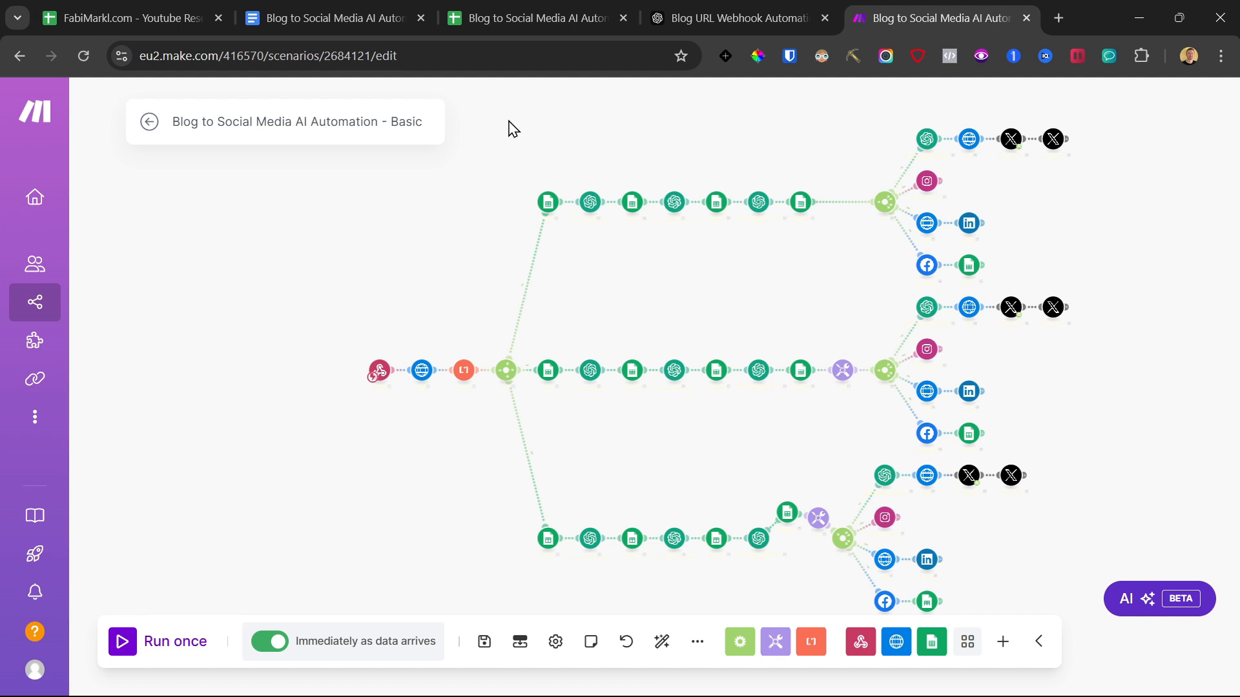
Select all modules in the Basic scenario's upper branch to review it.
drag(511, 127, 1142, 327)
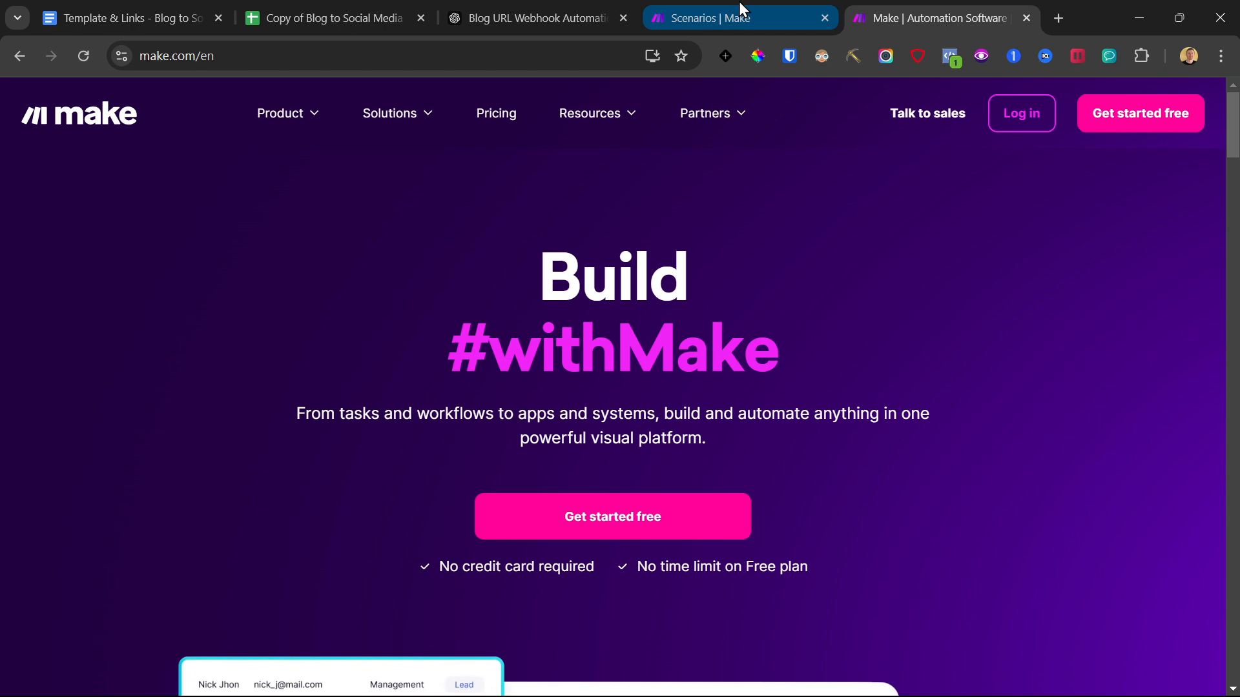
Start a new scenario with a Custom webhook trigger, save a new hook, and copy its address.
click(738, 1)
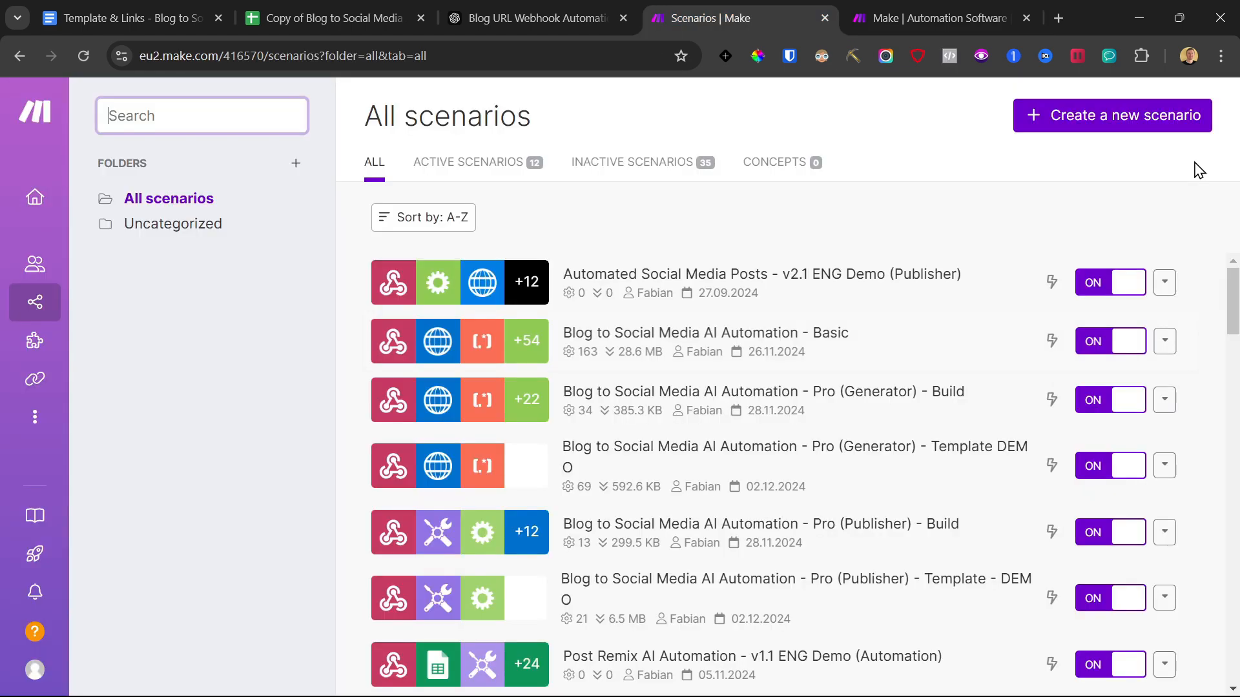
click(1162, 125)
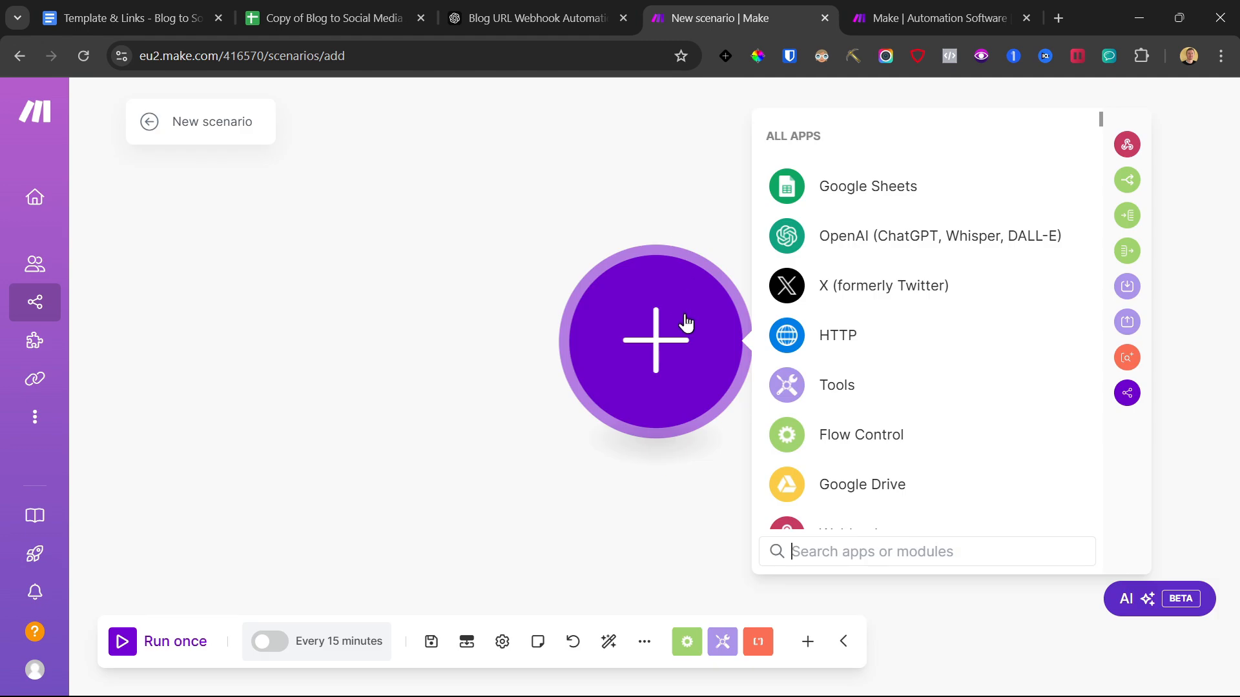
scroll(850, 415, down, 2)
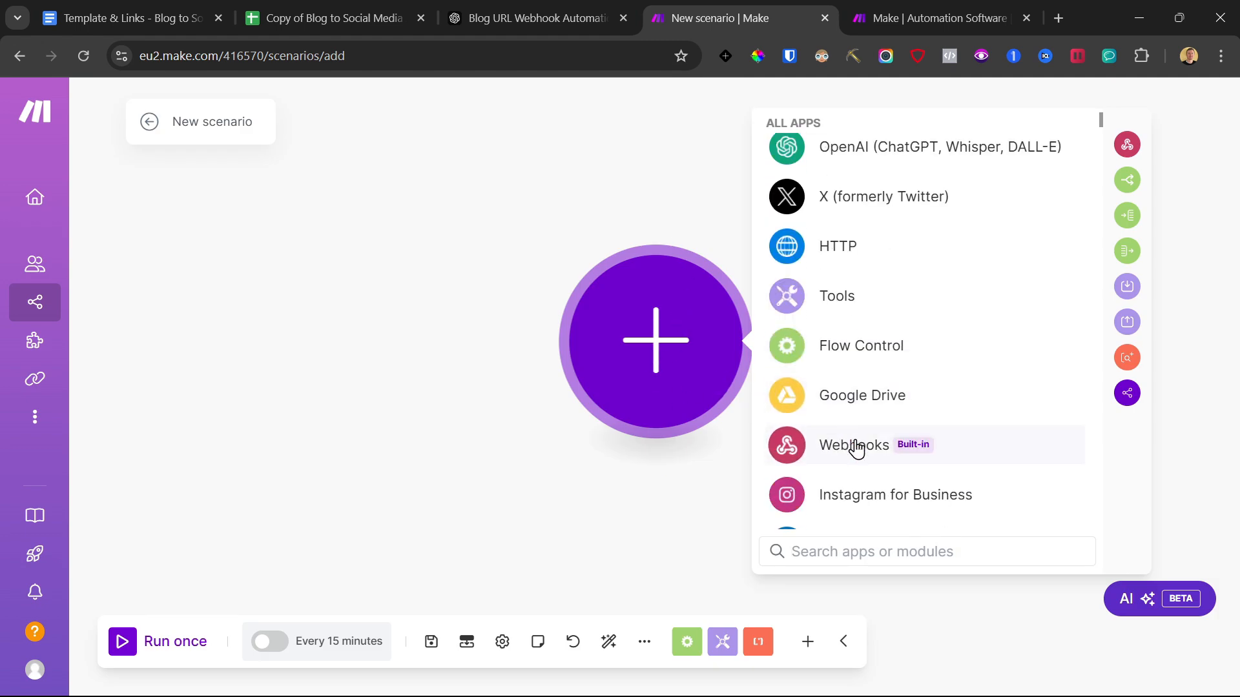
click(857, 446)
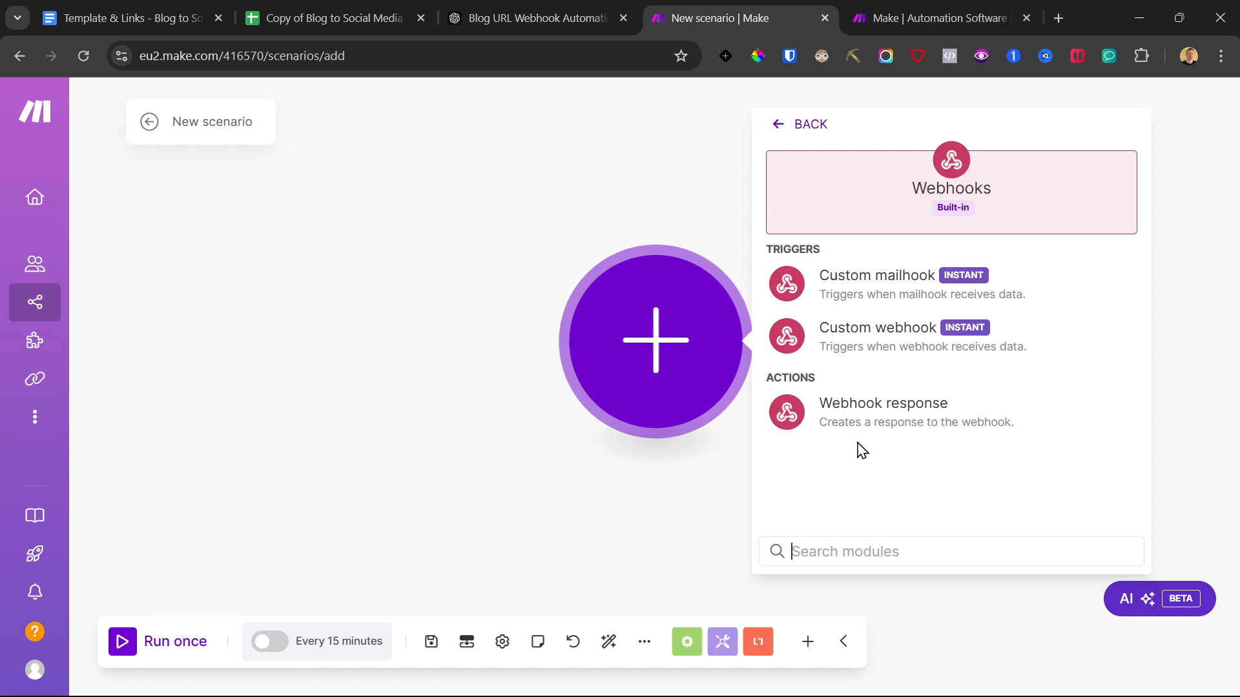
click(871, 336)
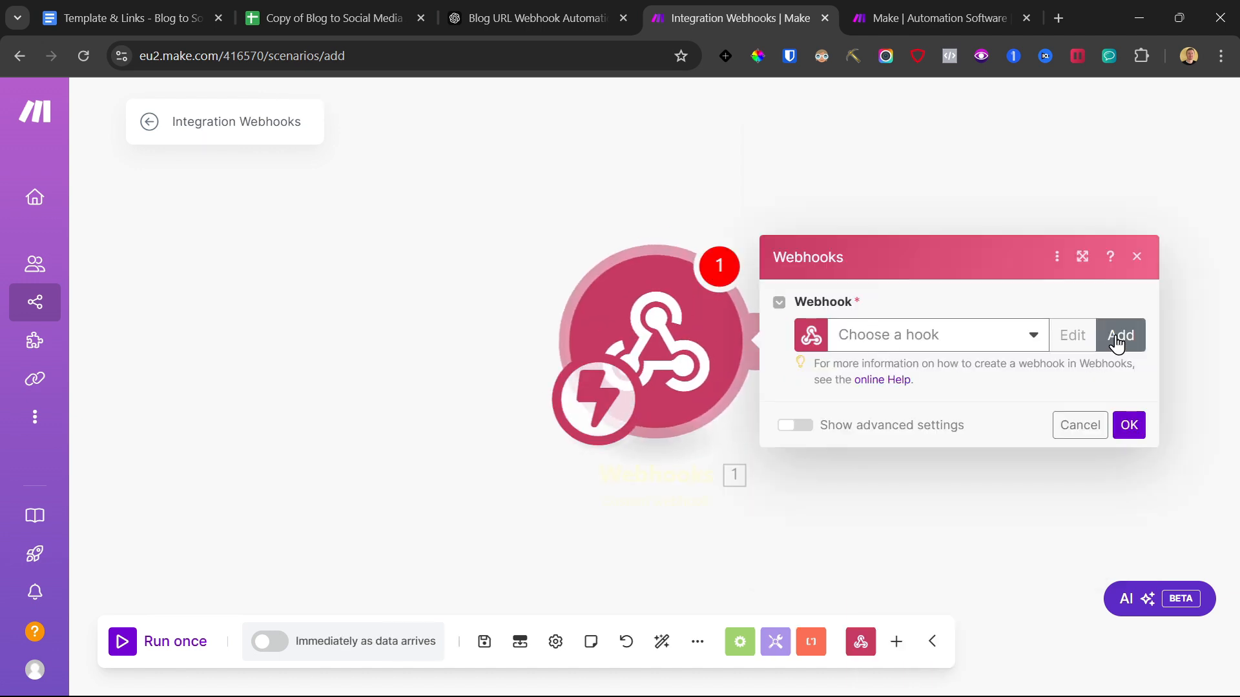
click(1117, 337)
click(1048, 484)
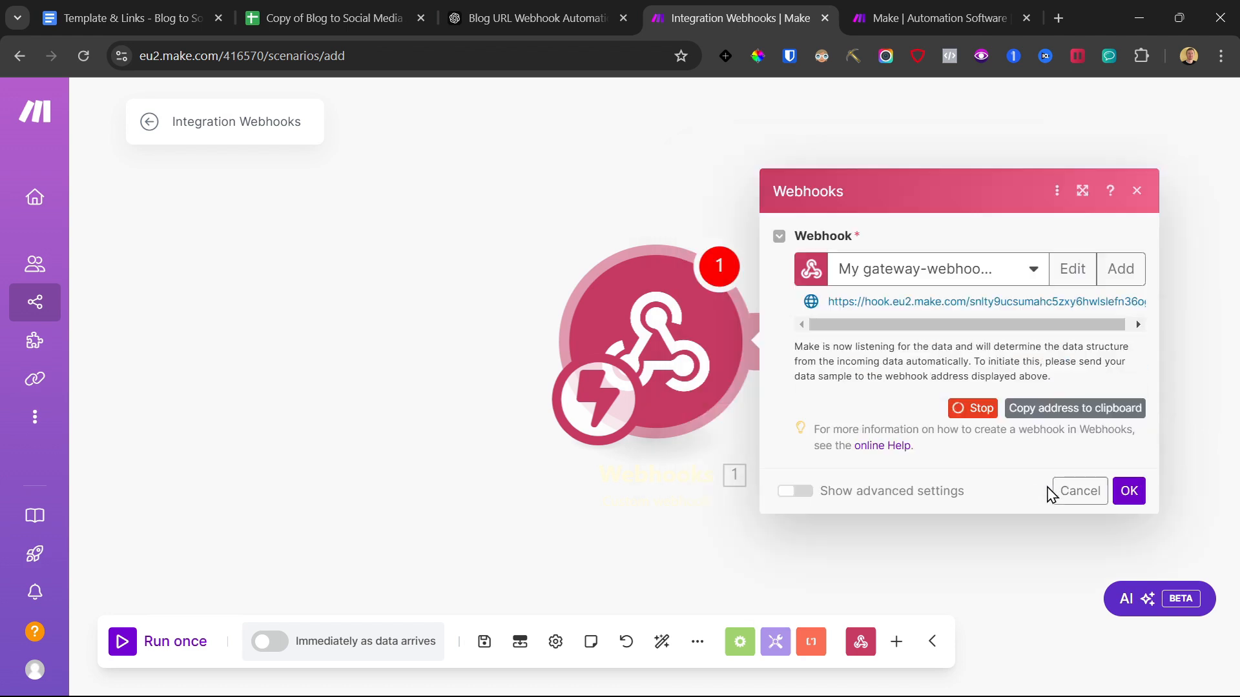
click(1038, 417)
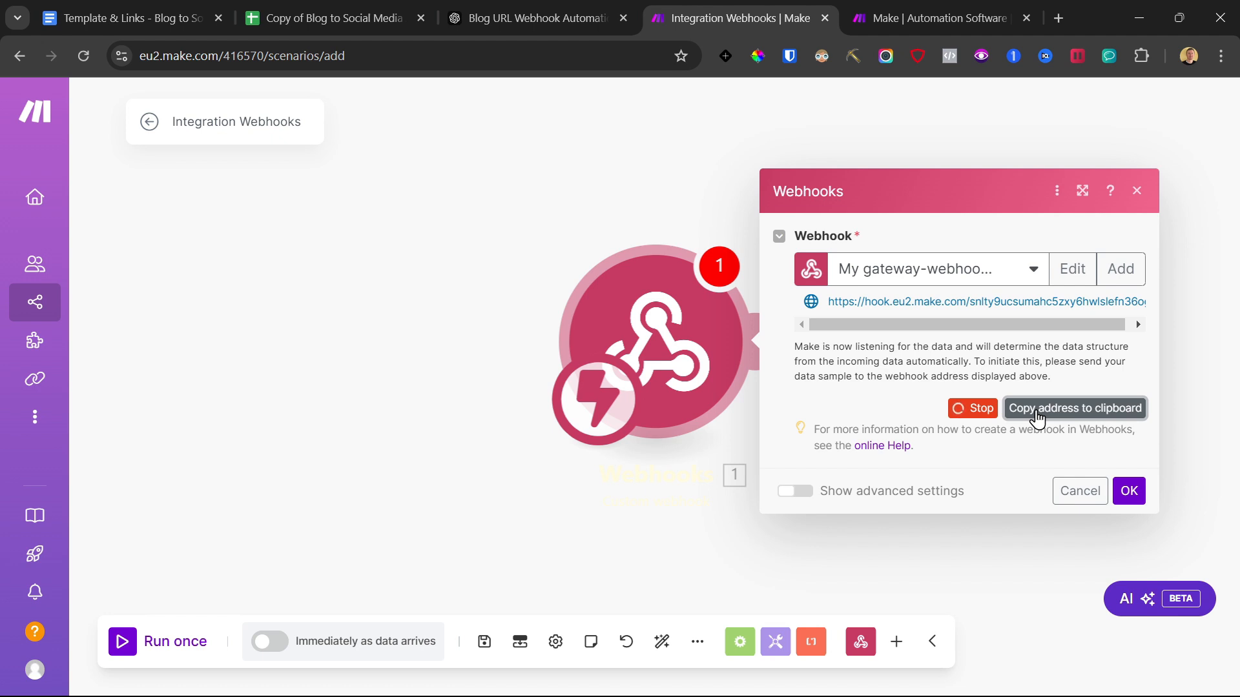
In the sheet's Apps Script, paste the Make webhook address over INSERT_AUTOMATION_WEBHOOK in sendToWebhook.
click(316, 9)
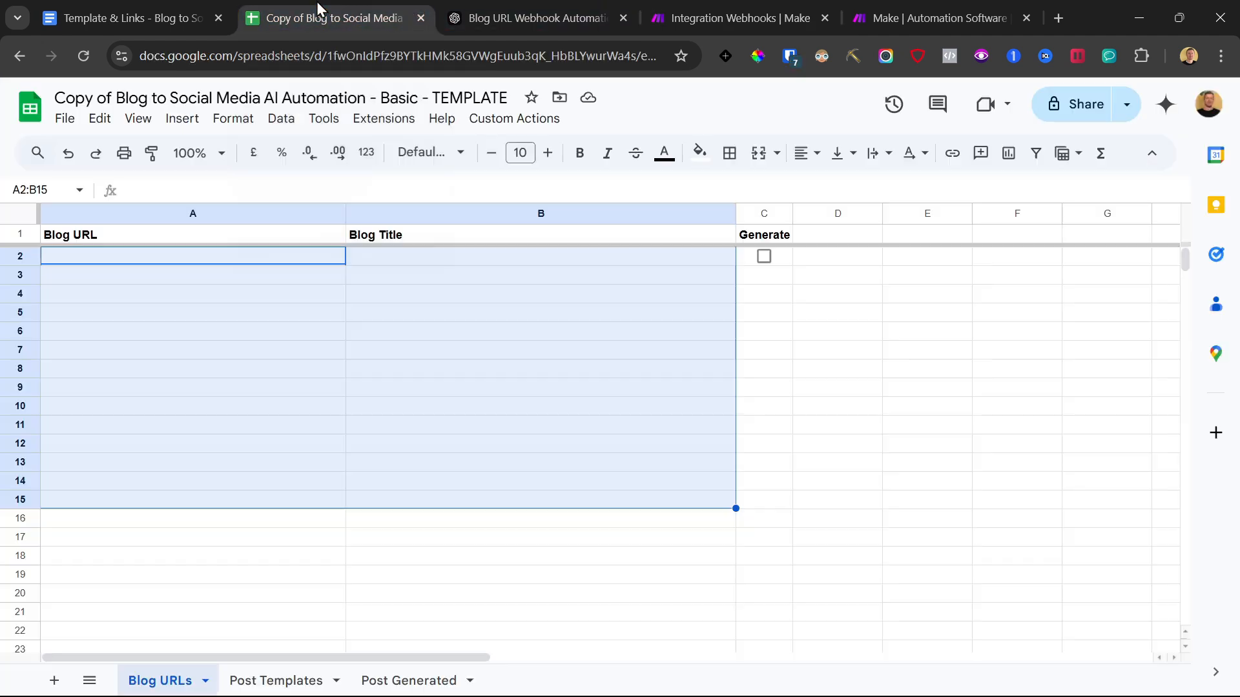
click(383, 120)
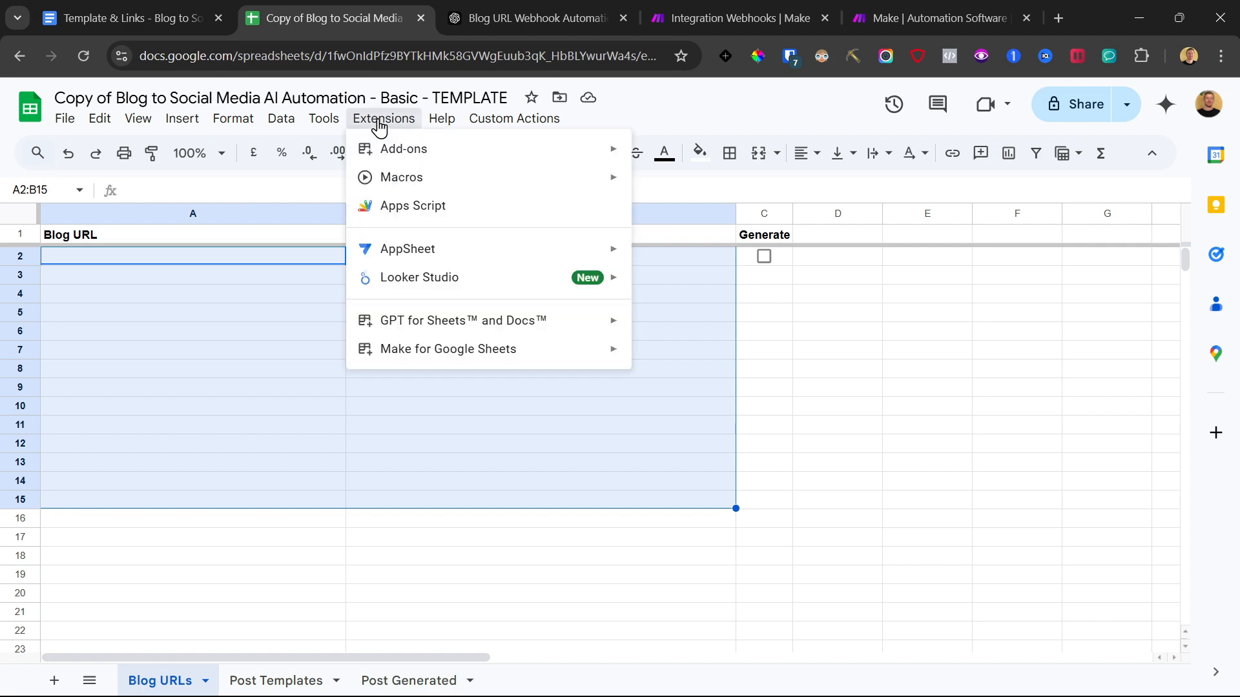
click(413, 215)
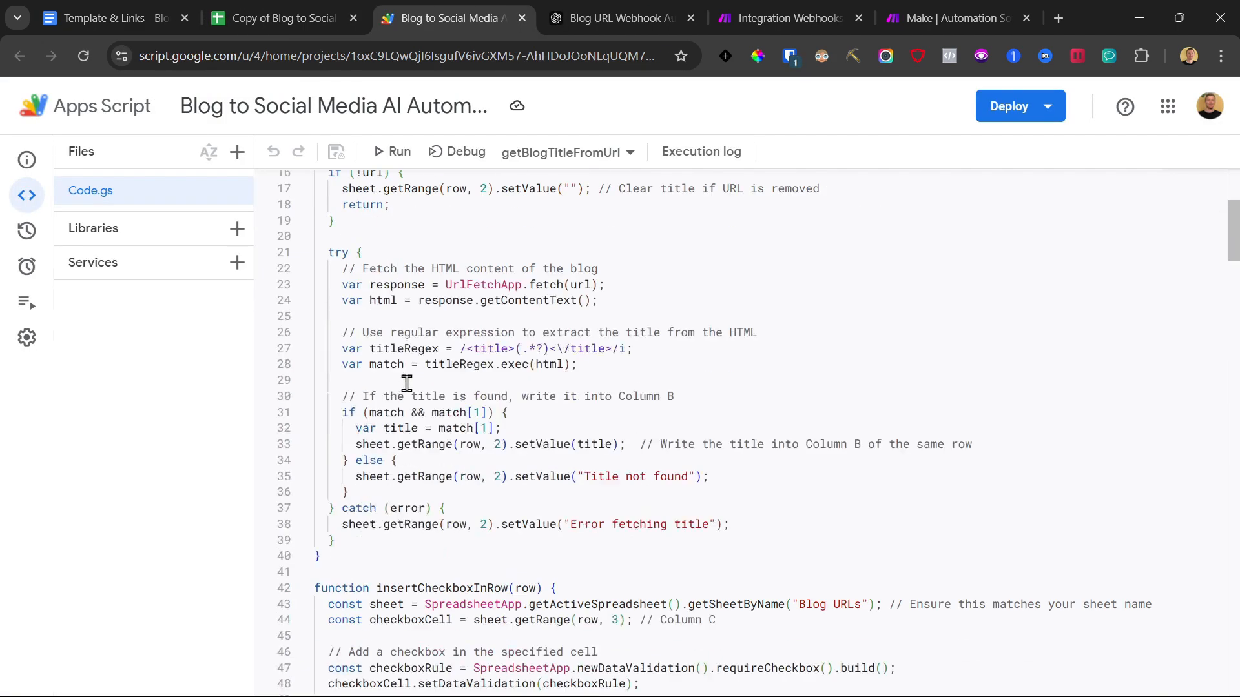
scroll(410, 388, down, 10)
scroll(410, 388, down, 6)
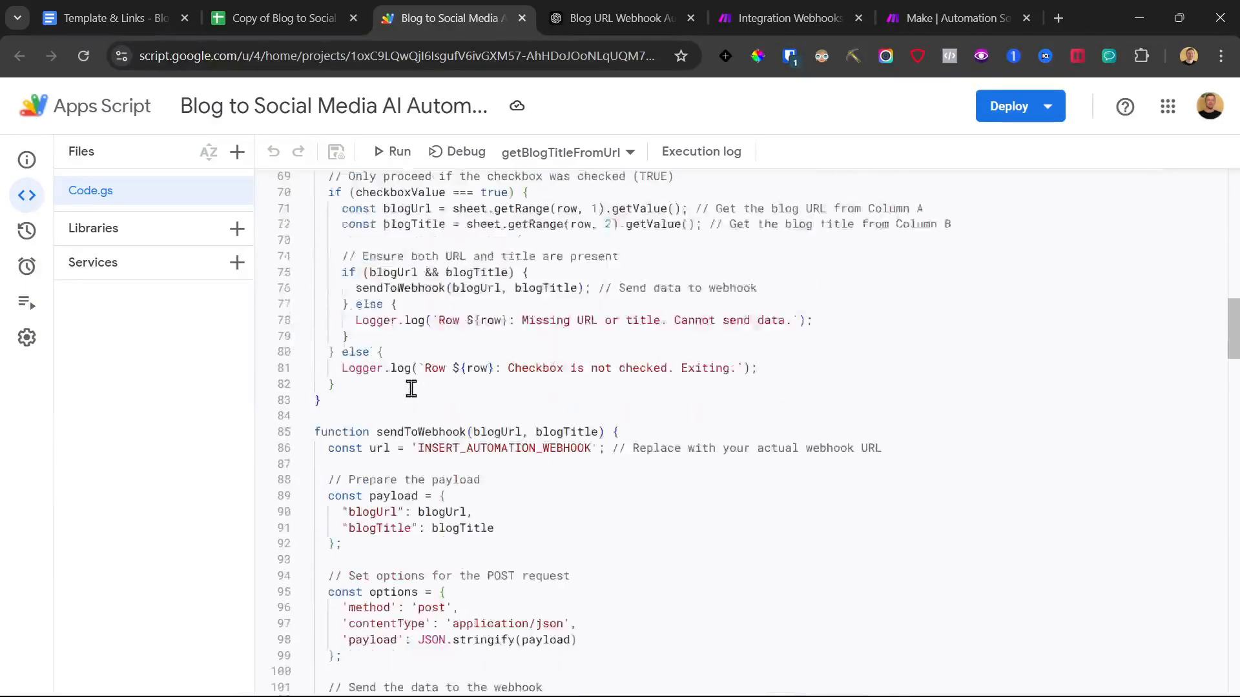
drag(419, 317, 590, 316)
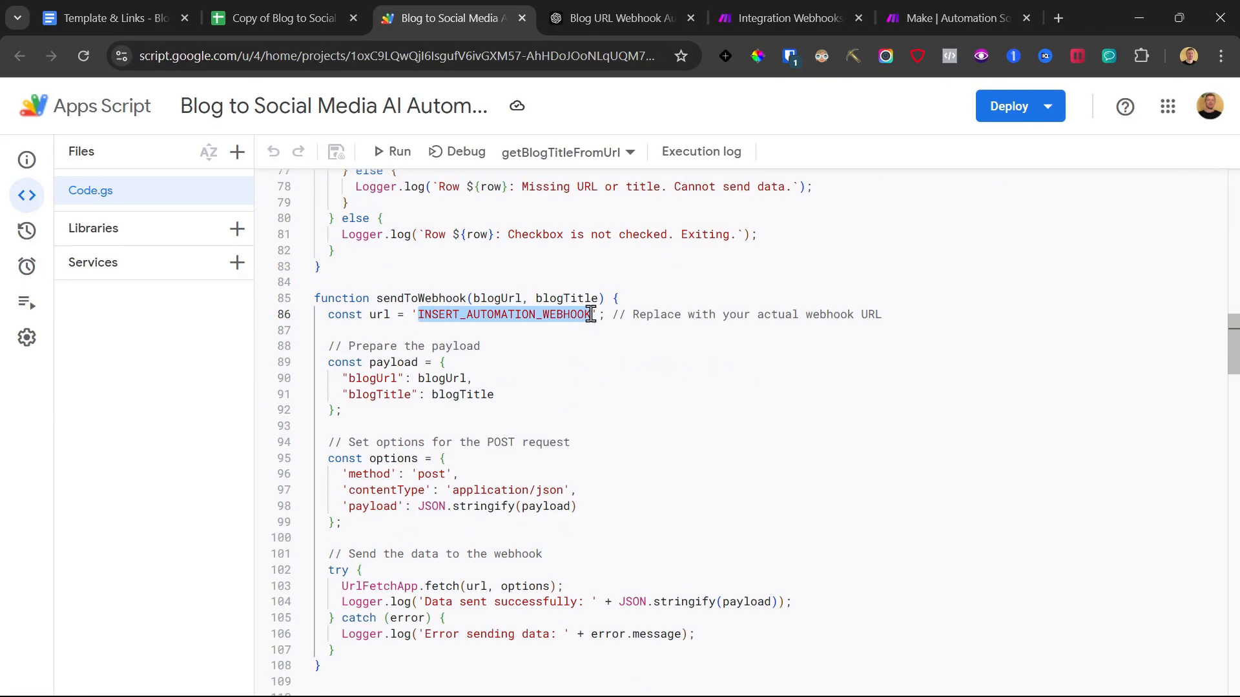
right_click(581, 316)
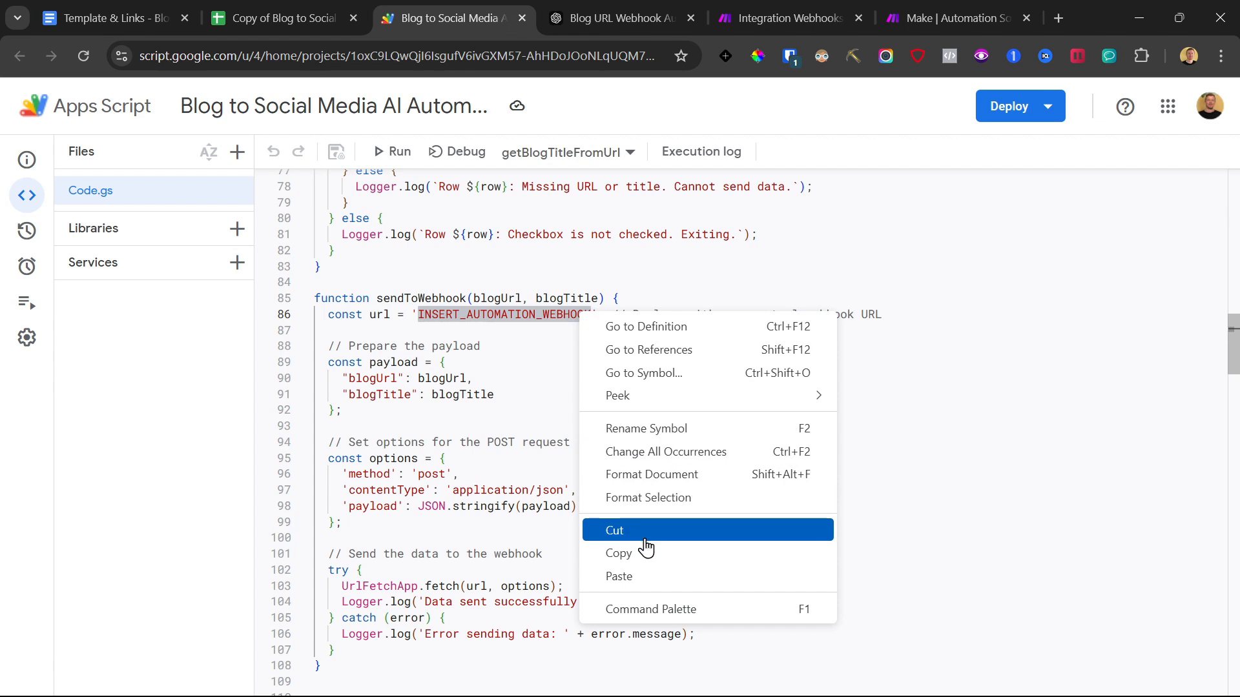
click(645, 577)
Highlight the sendToWebhook code around the new webhook address and payload to review it.
drag(439, 492, 459, 226)
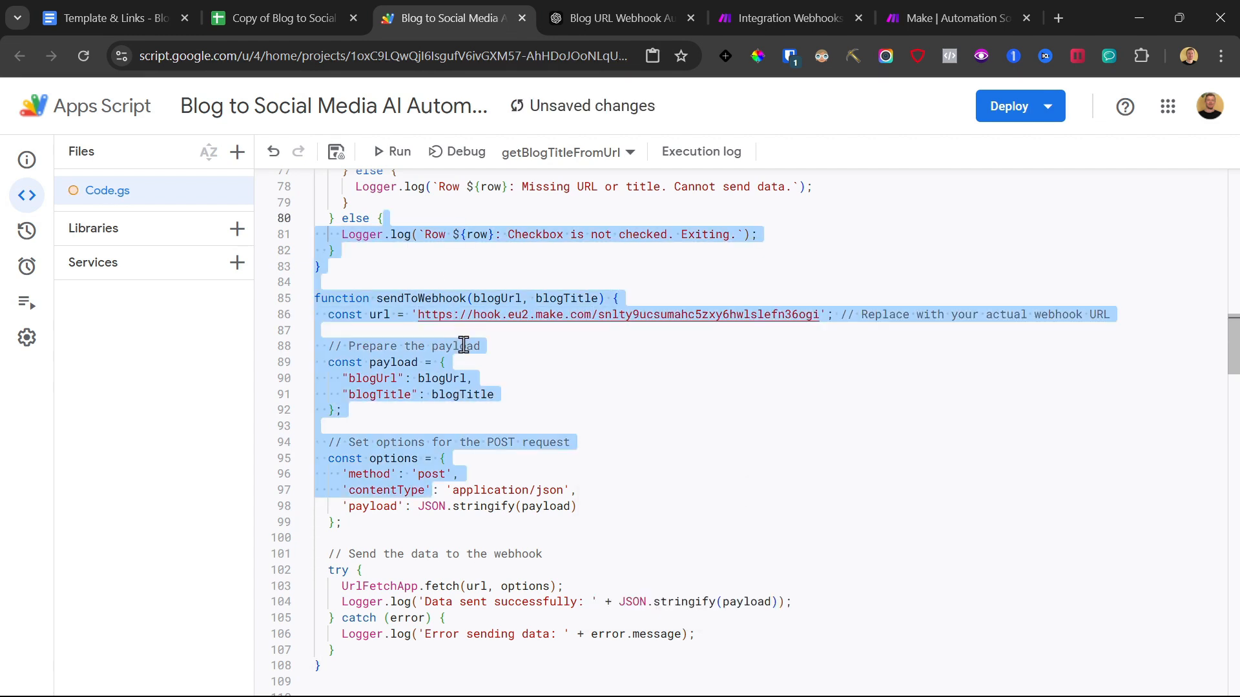
drag(700, 474, 501, 294)
click(438, 341)
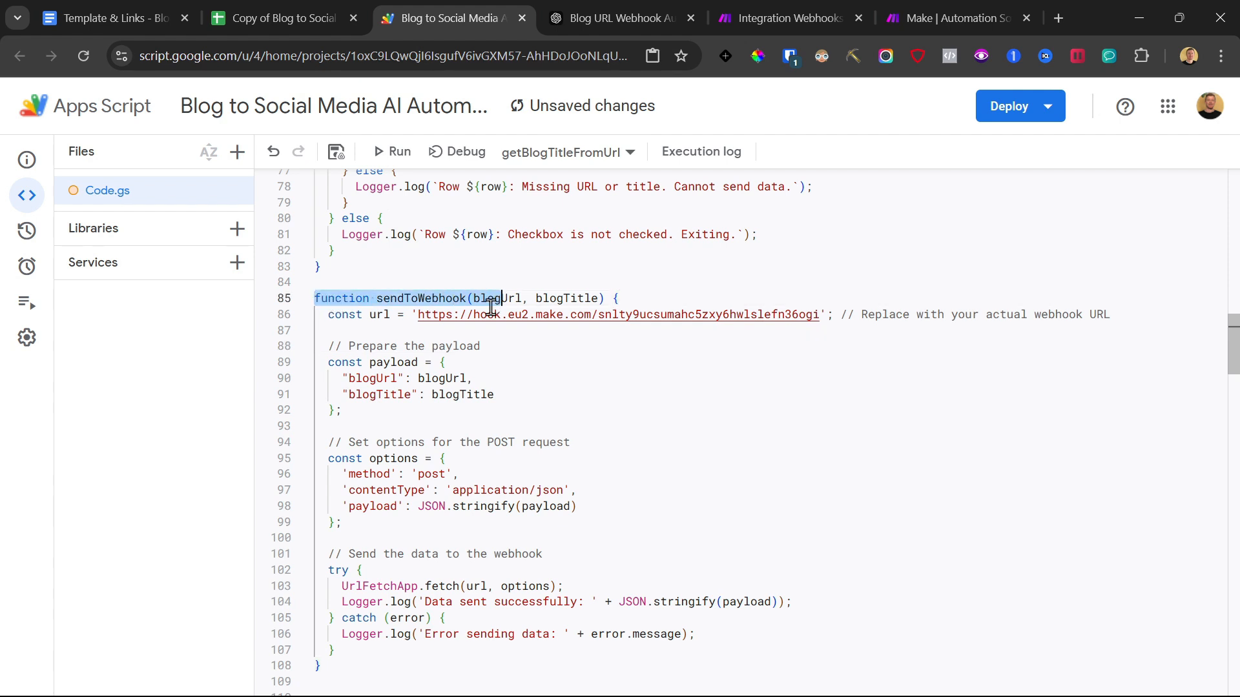
drag(418, 315, 820, 315)
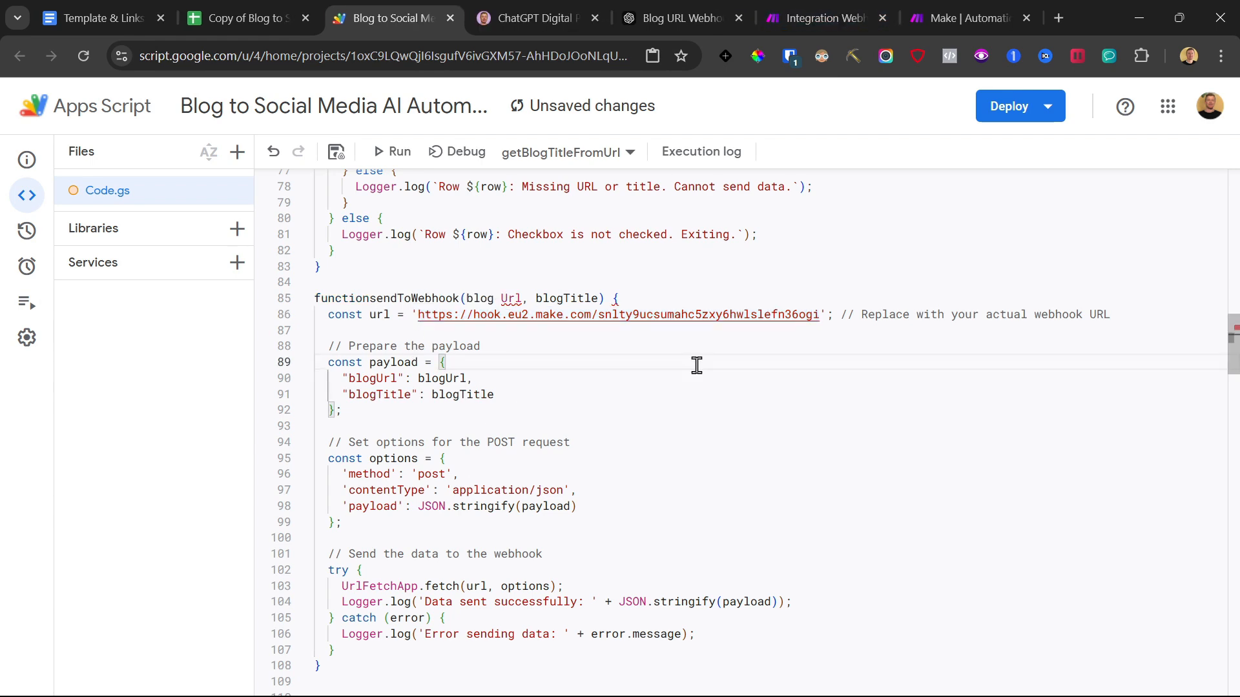
drag(695, 362, 481, 315)
Return to the webhook setup, close the extra make.com tab, and highlight the listening note.
click(835, 2)
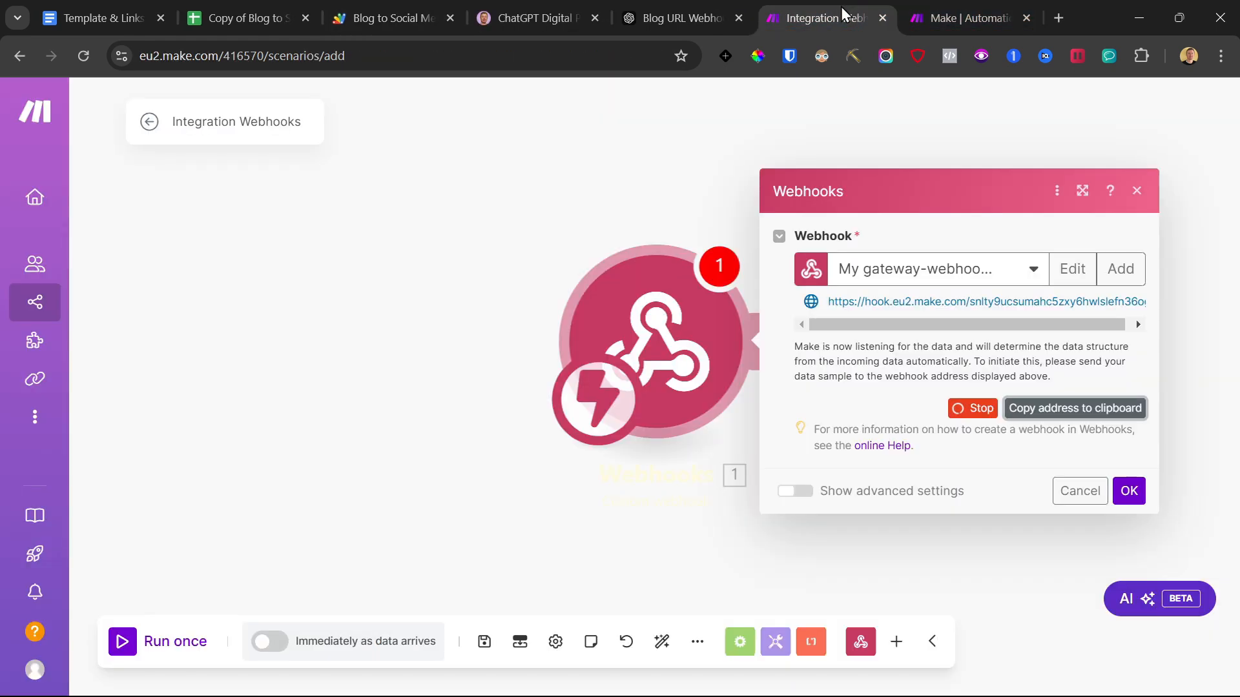
click(1027, 15)
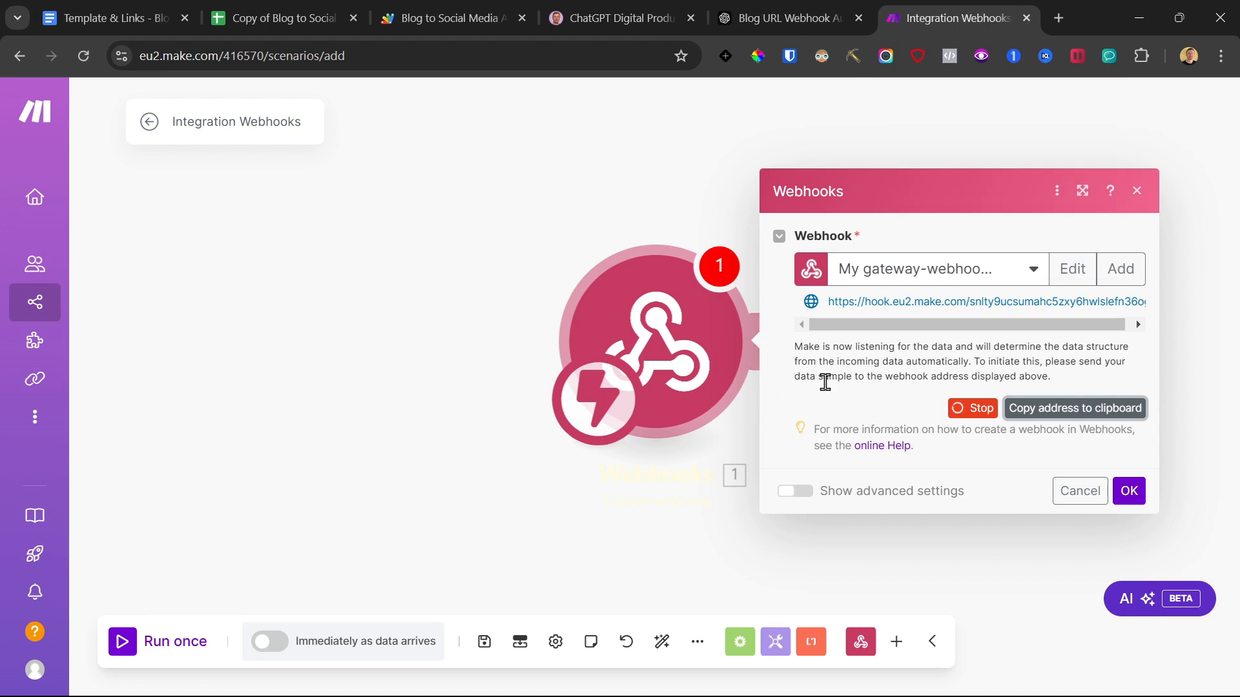
drag(796, 348, 824, 351)
drag(823, 351, 912, 349)
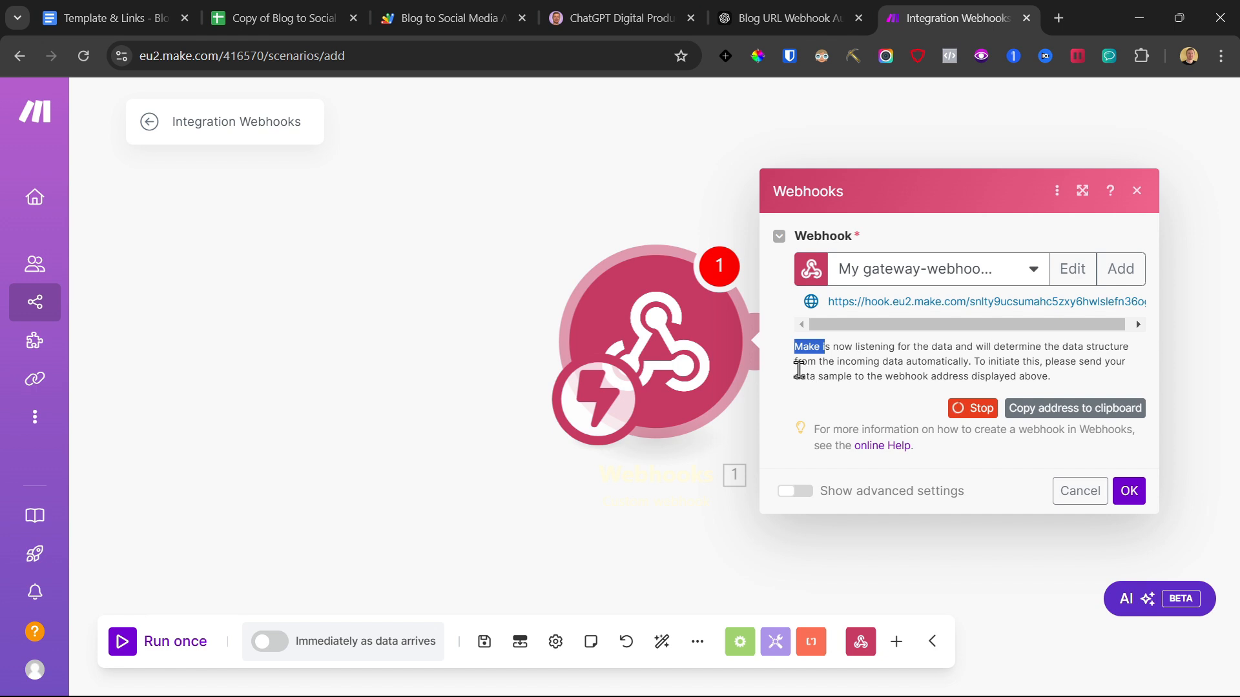
drag(796, 362, 972, 363)
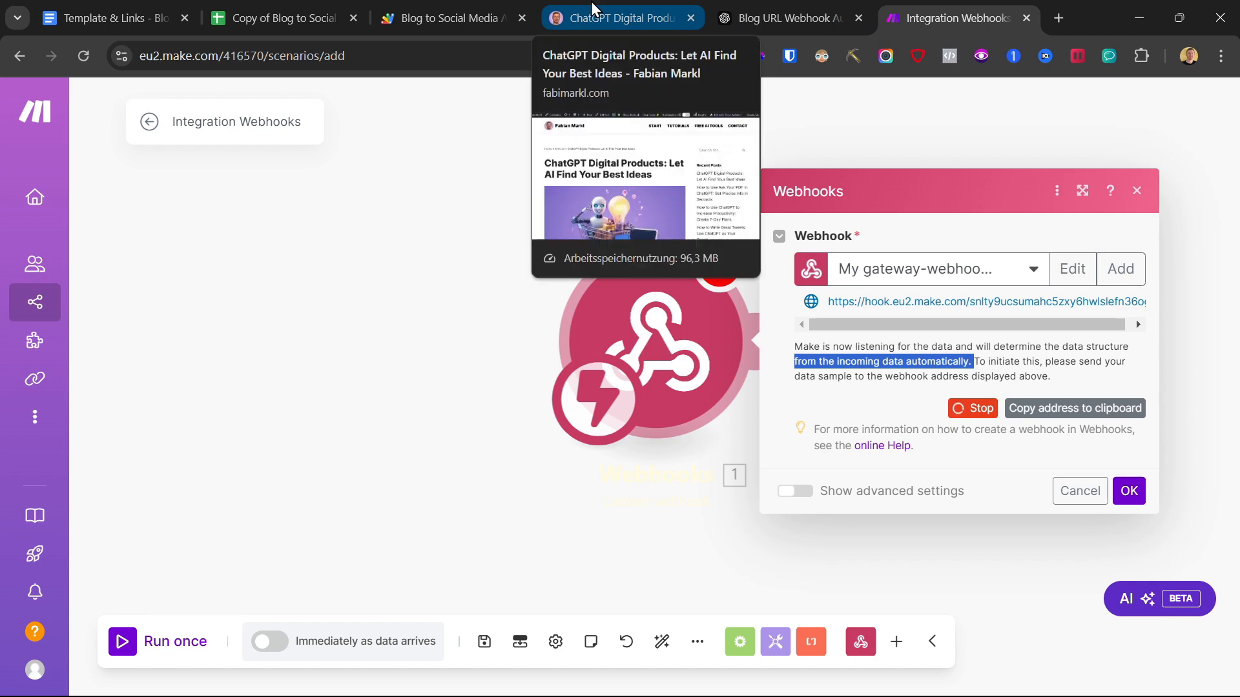
Copy the chatgpt-digital-products blog article URL and paste it into cell A2.
click(593, 12)
right_click(436, 56)
click(524, 225)
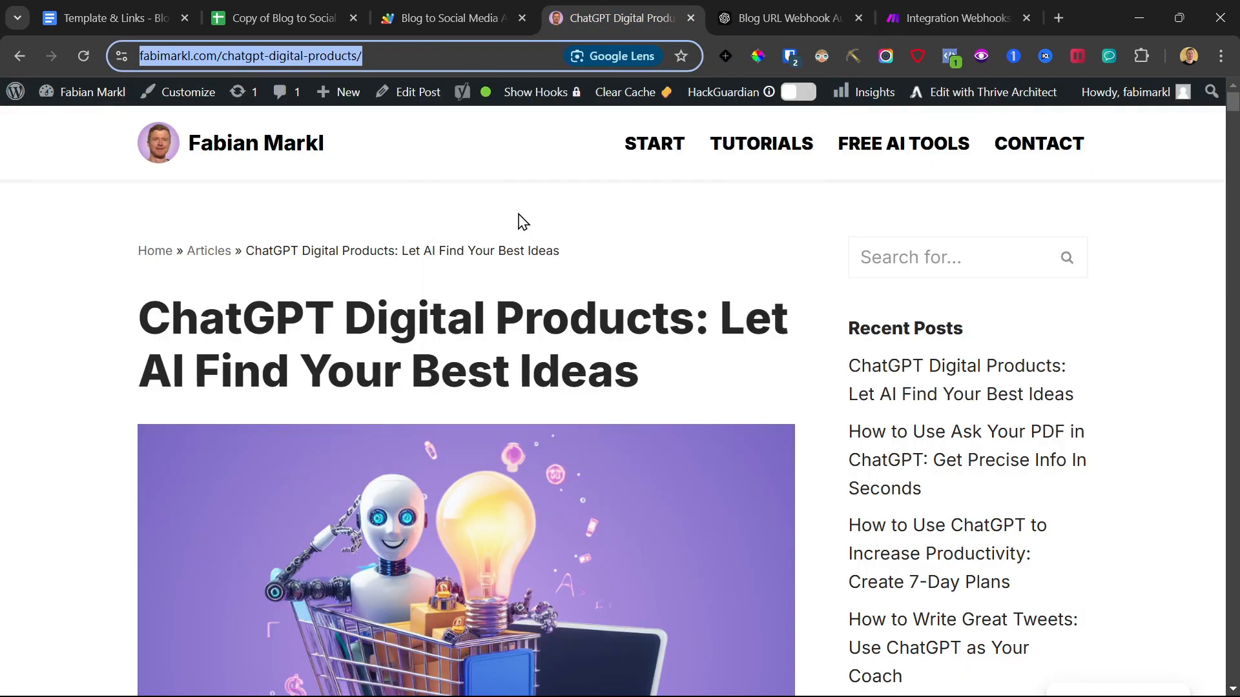
click(236, 12)
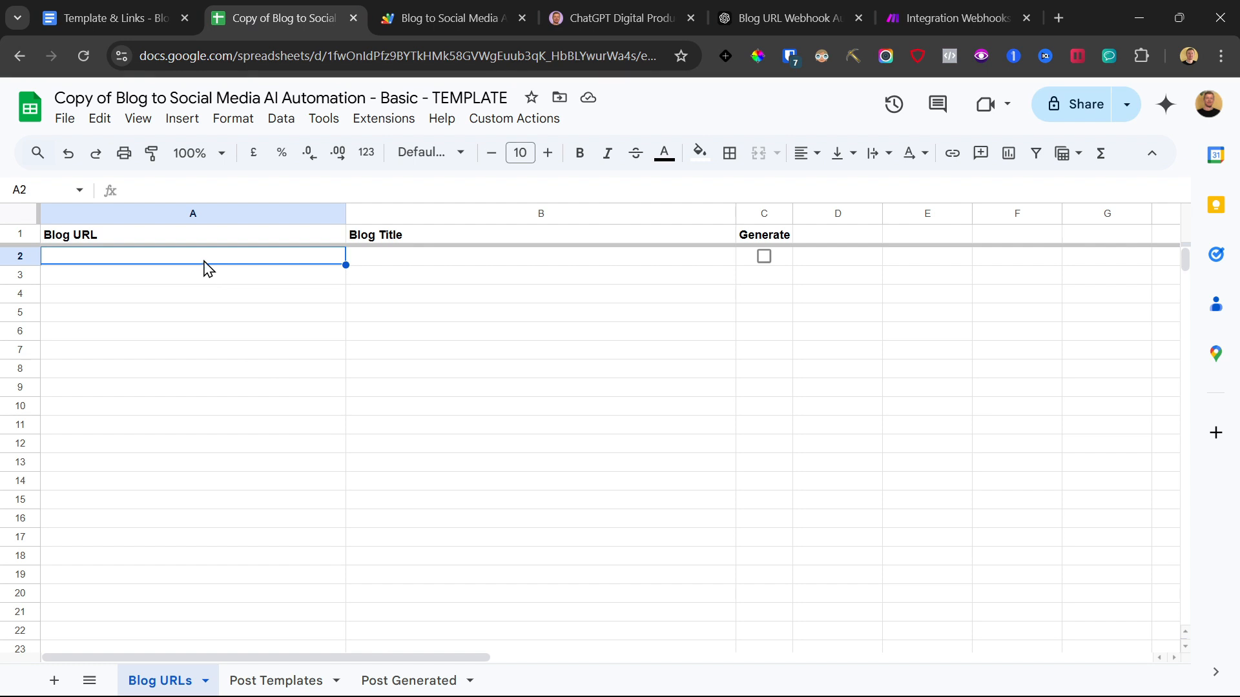
key(ctrl+v)
click(200, 313)
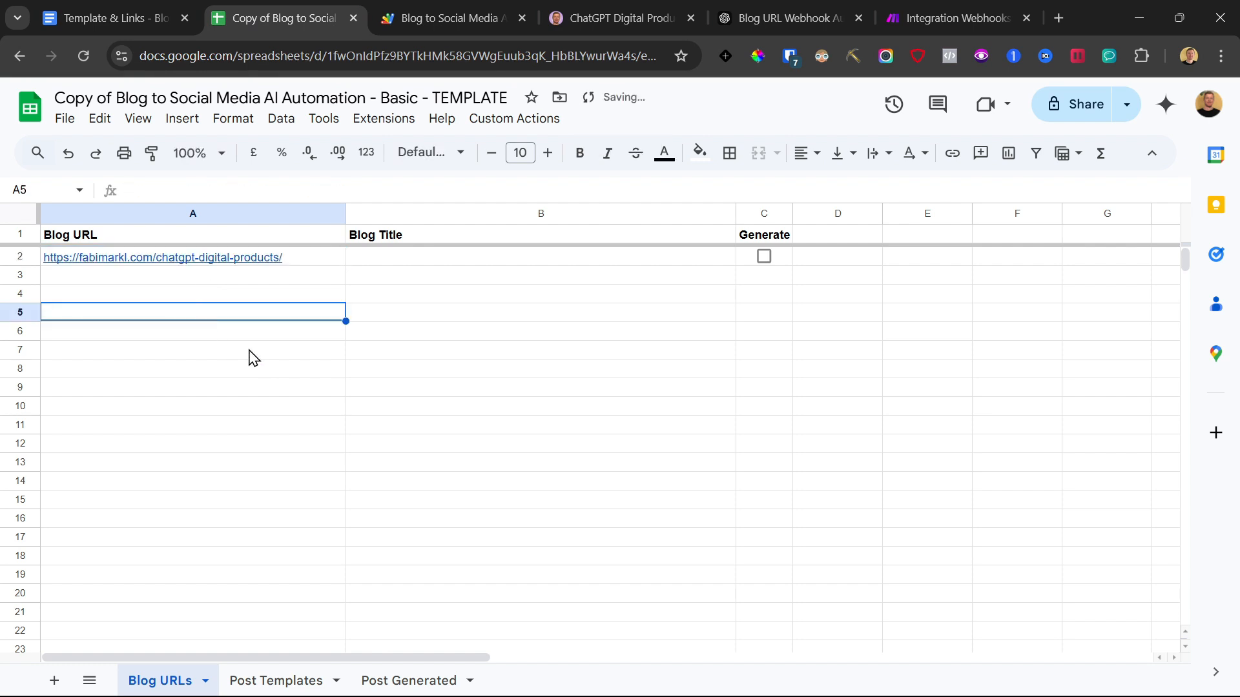
Fill B2 with the blog's title and tick the Generate checkbox in C2 to send row 2.
drag(332, 262, 379, 265)
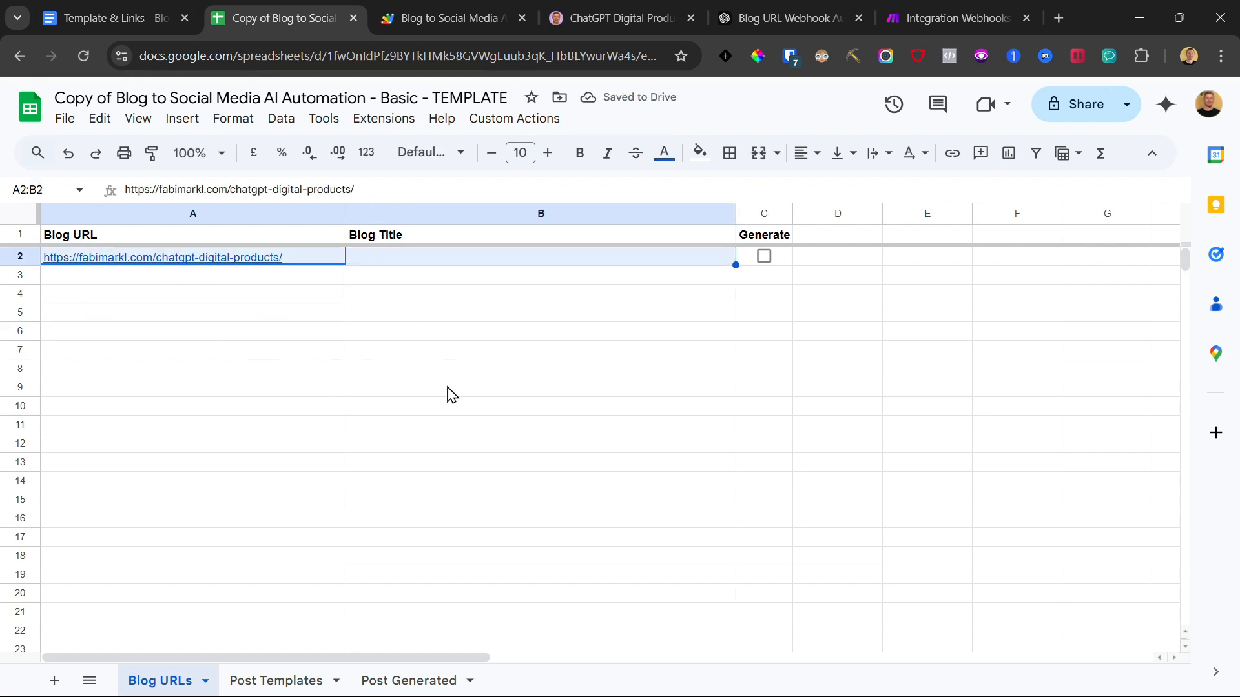
click(584, 280)
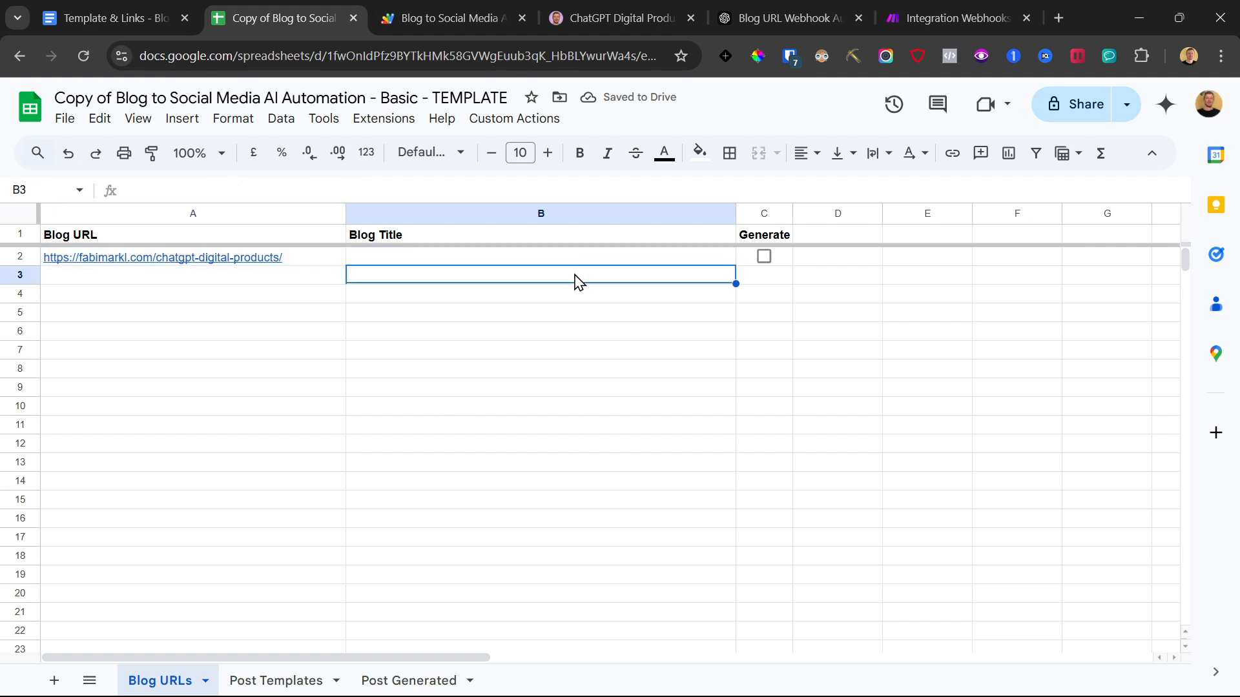
click(576, 261)
key(ctrl+v)
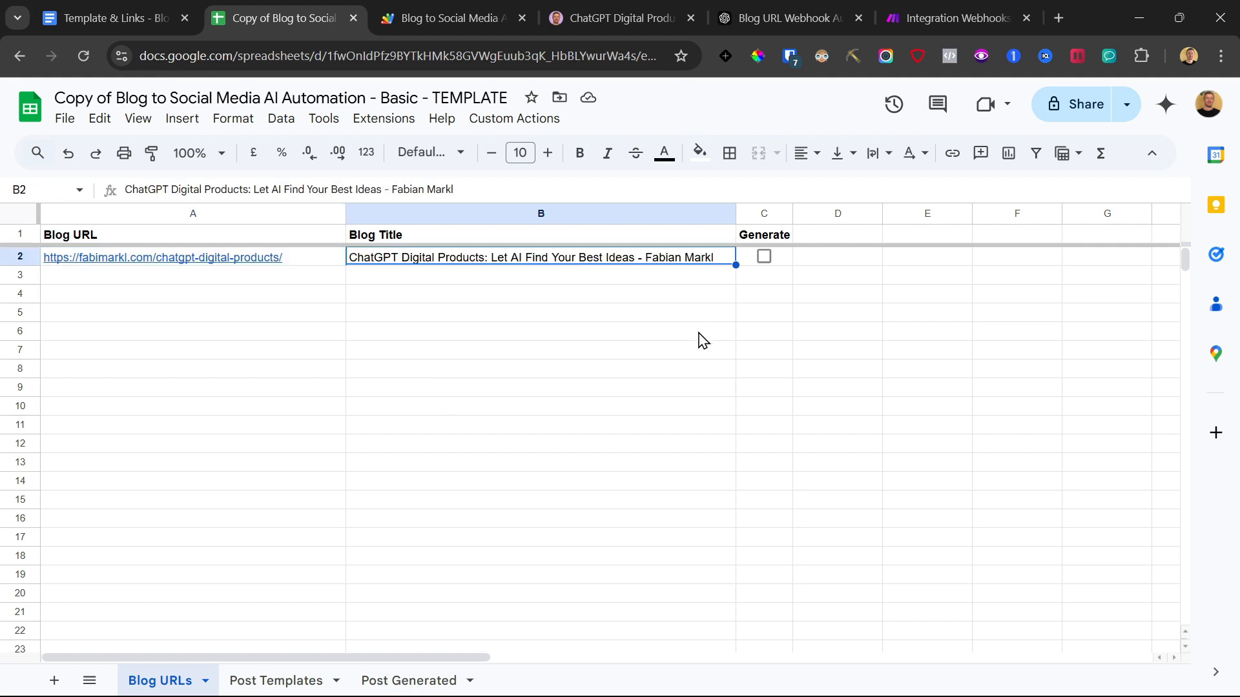
click(764, 256)
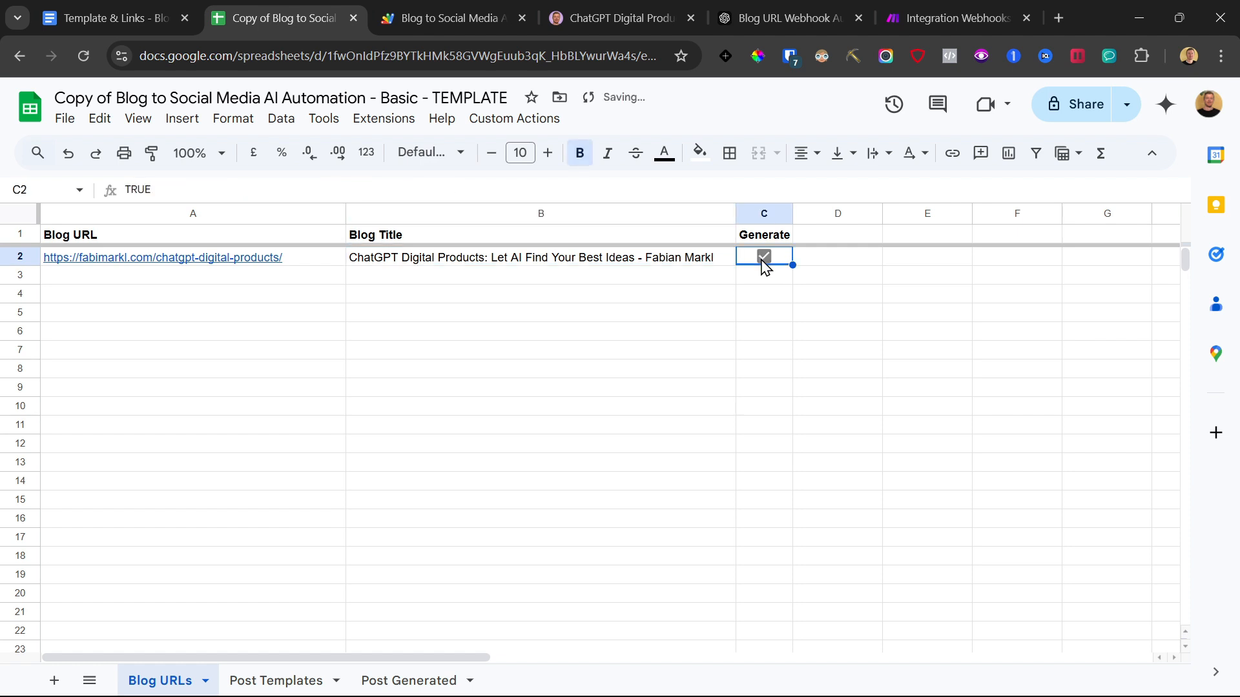
click(714, 434)
click(949, 18)
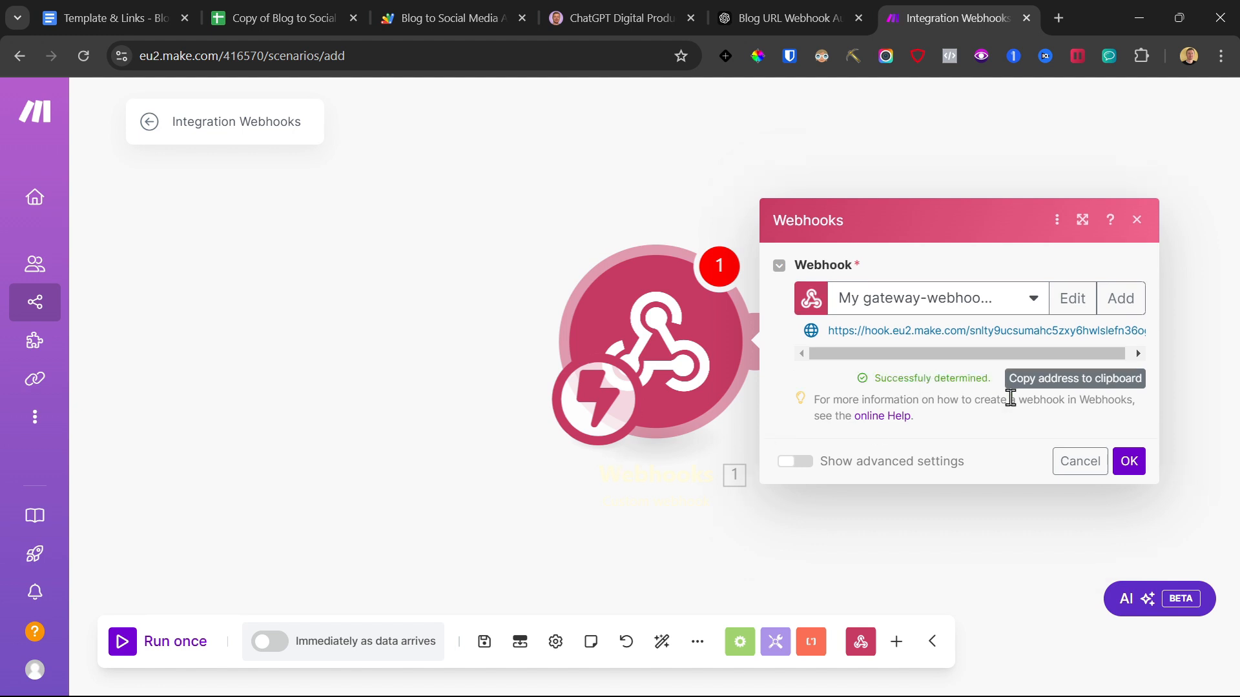
Confirm the webhook, save the scenario, and add an HTTP Get a file module after it.
click(1128, 461)
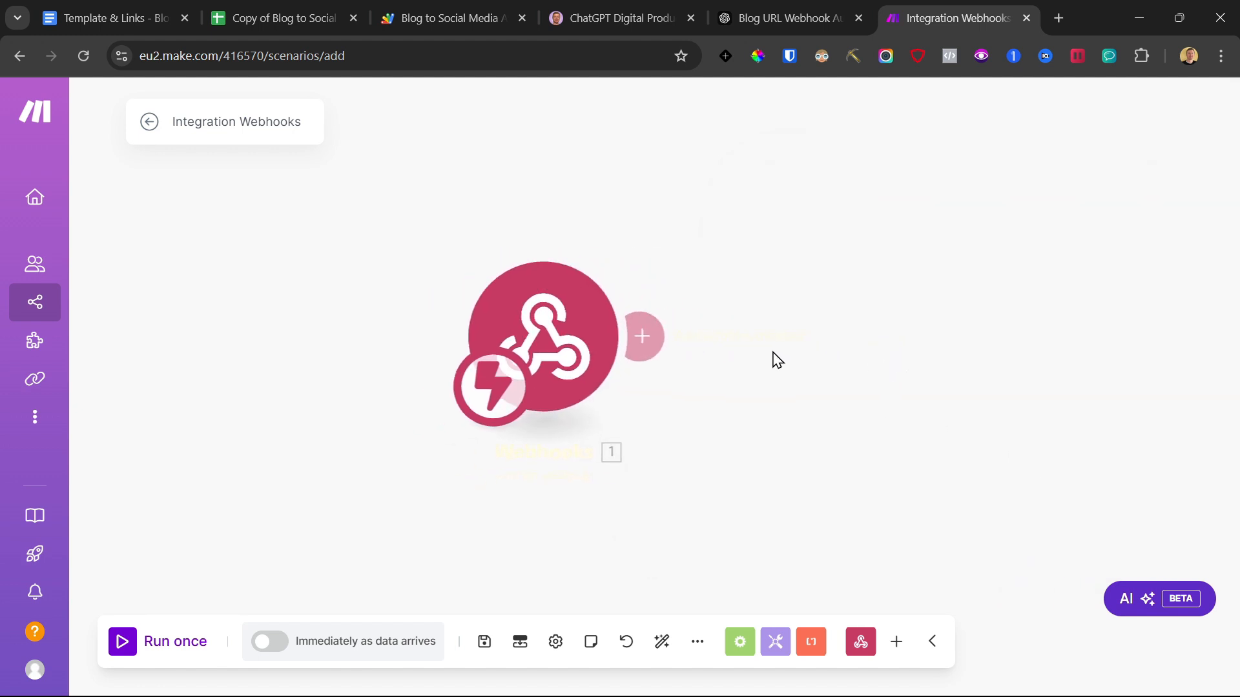
click(485, 642)
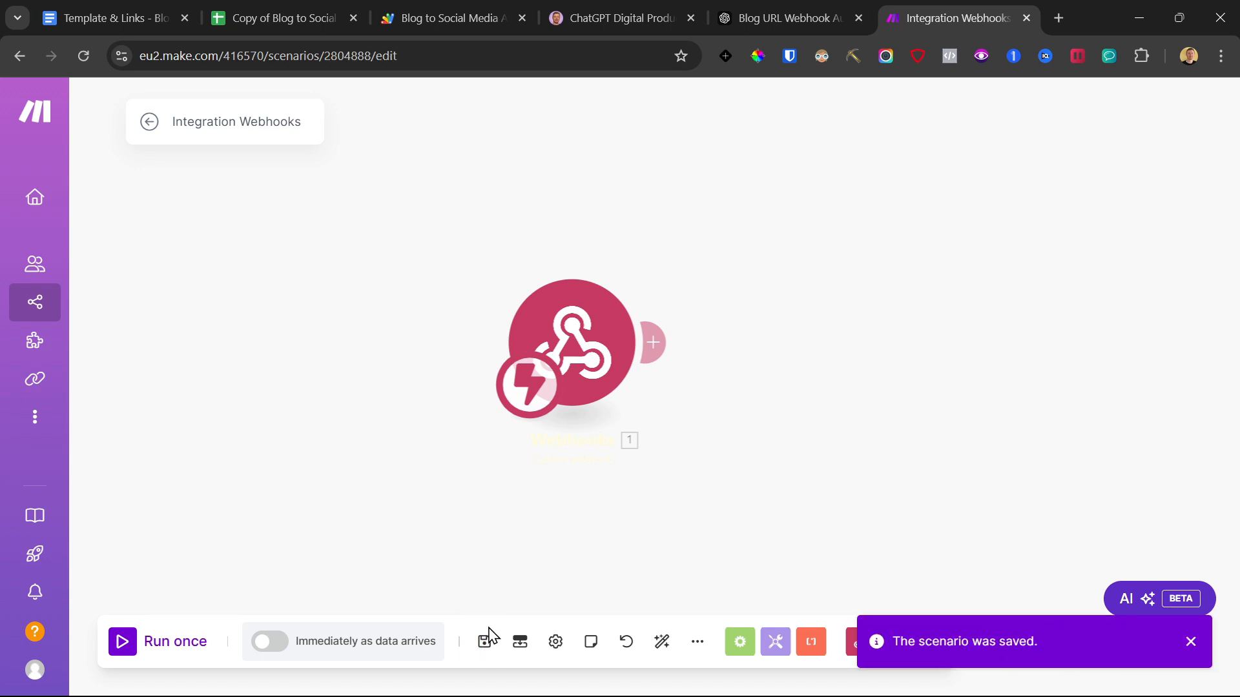
click(654, 342)
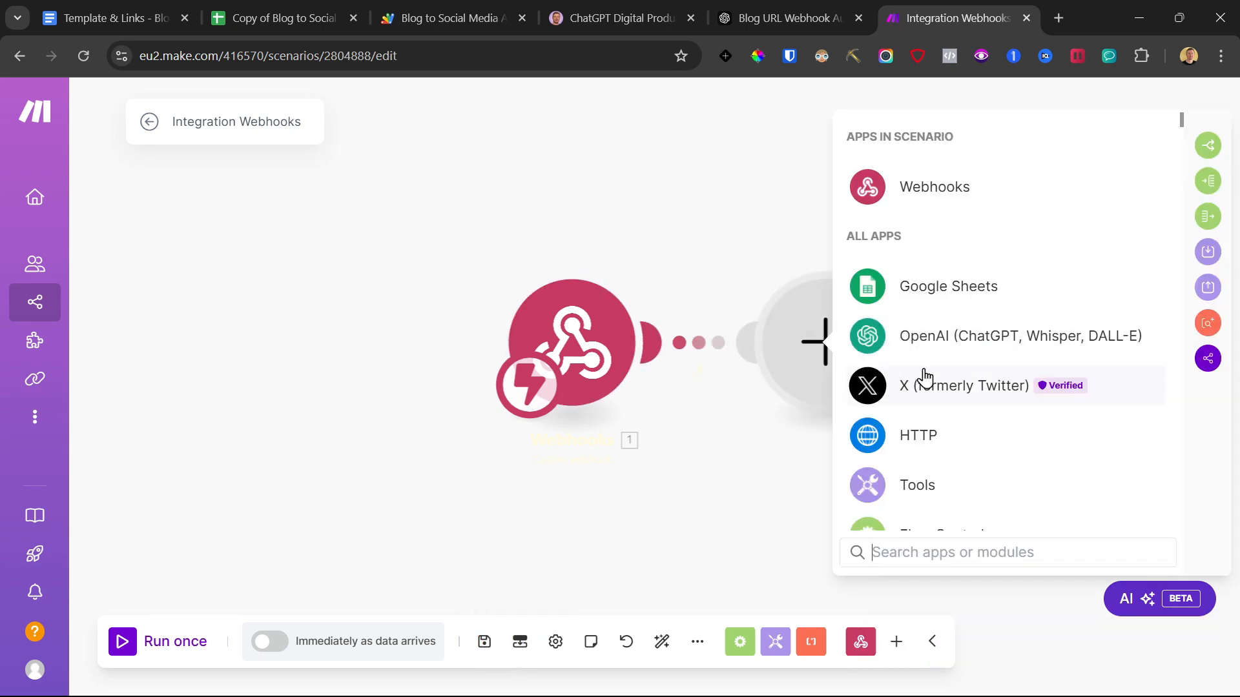
text(http)
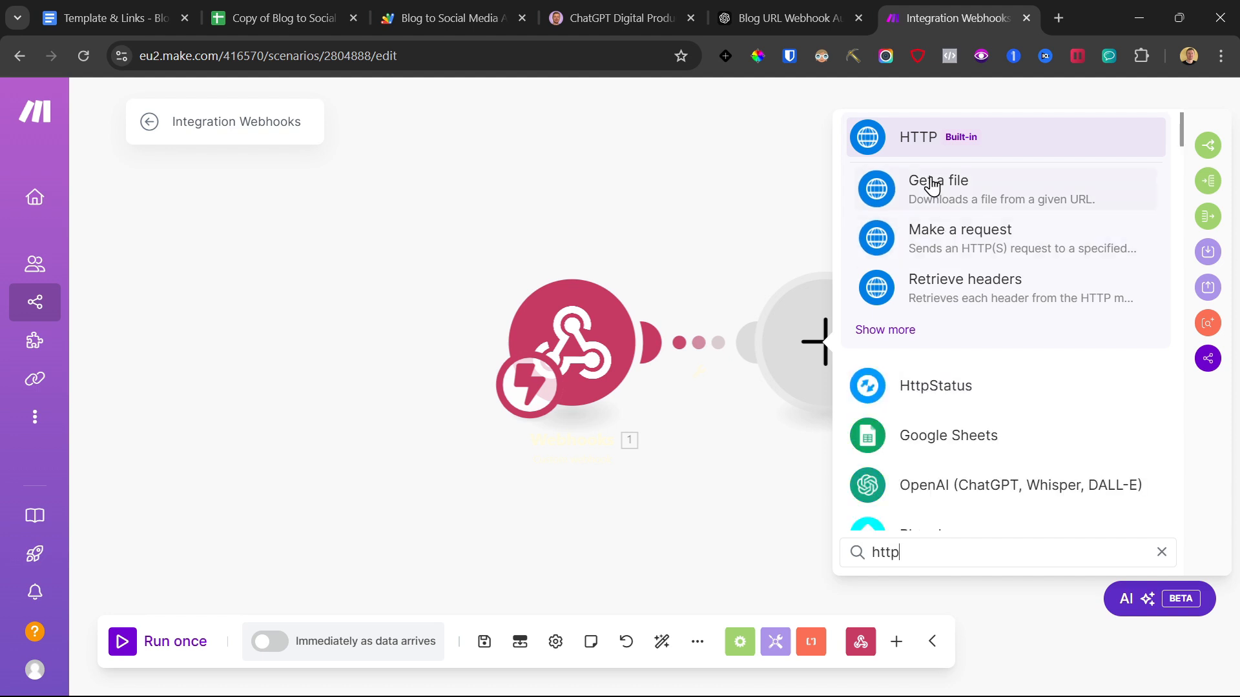
click(932, 185)
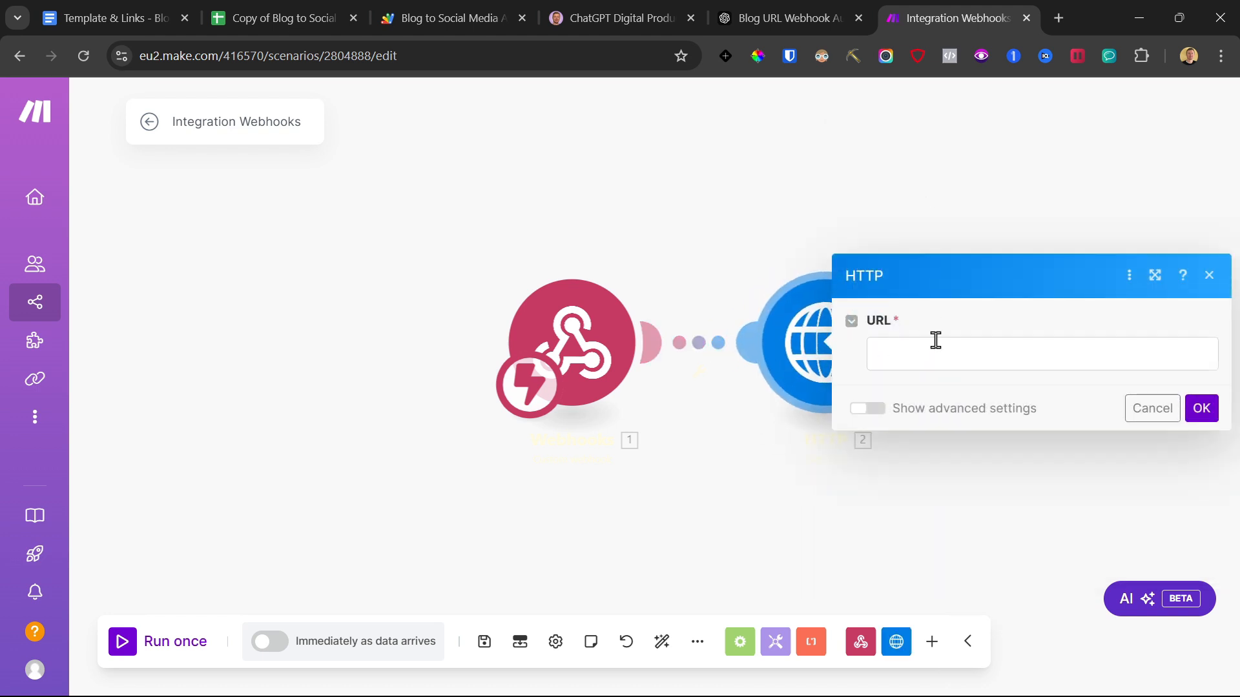
Map the webhook's 1. blogUrl into the HTTP module's URL field and confirm.
click(936, 341)
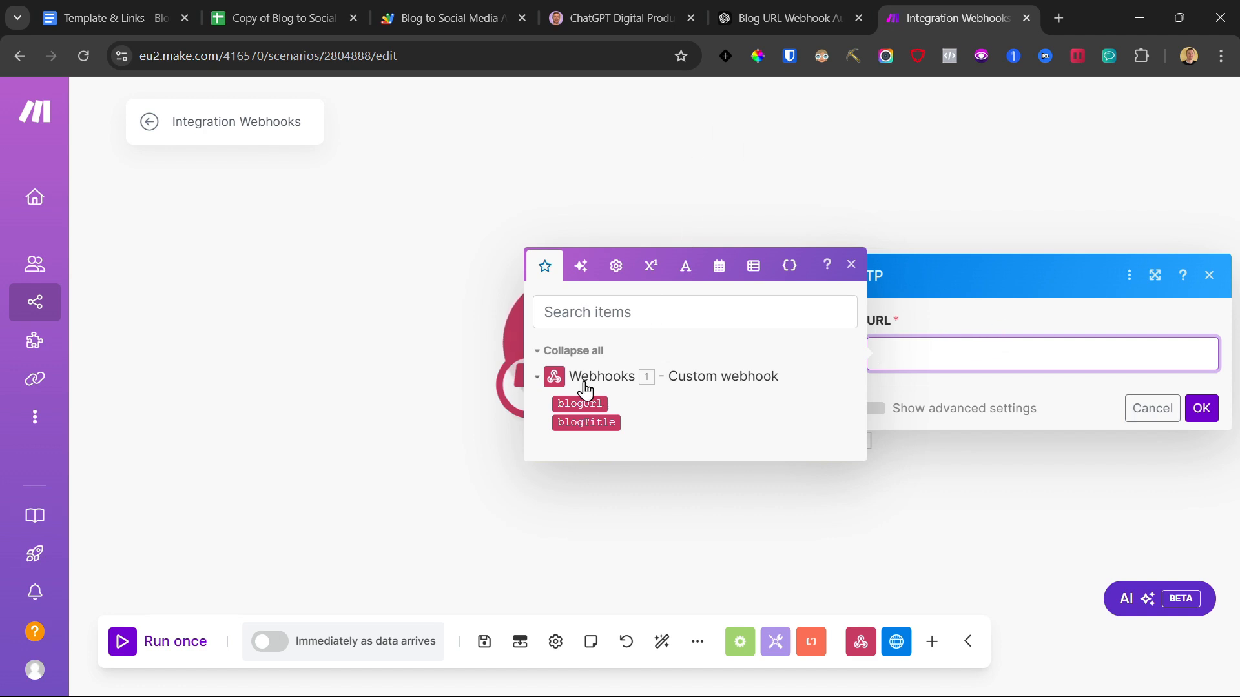
click(590, 403)
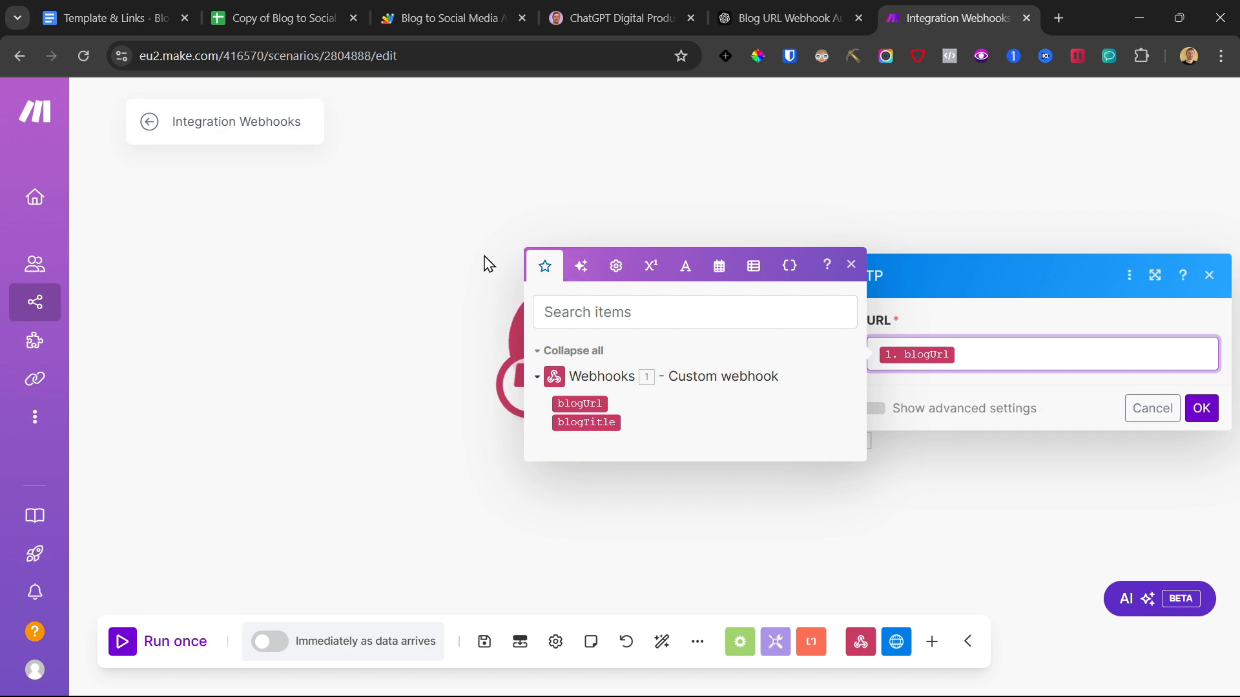
click(284, 18)
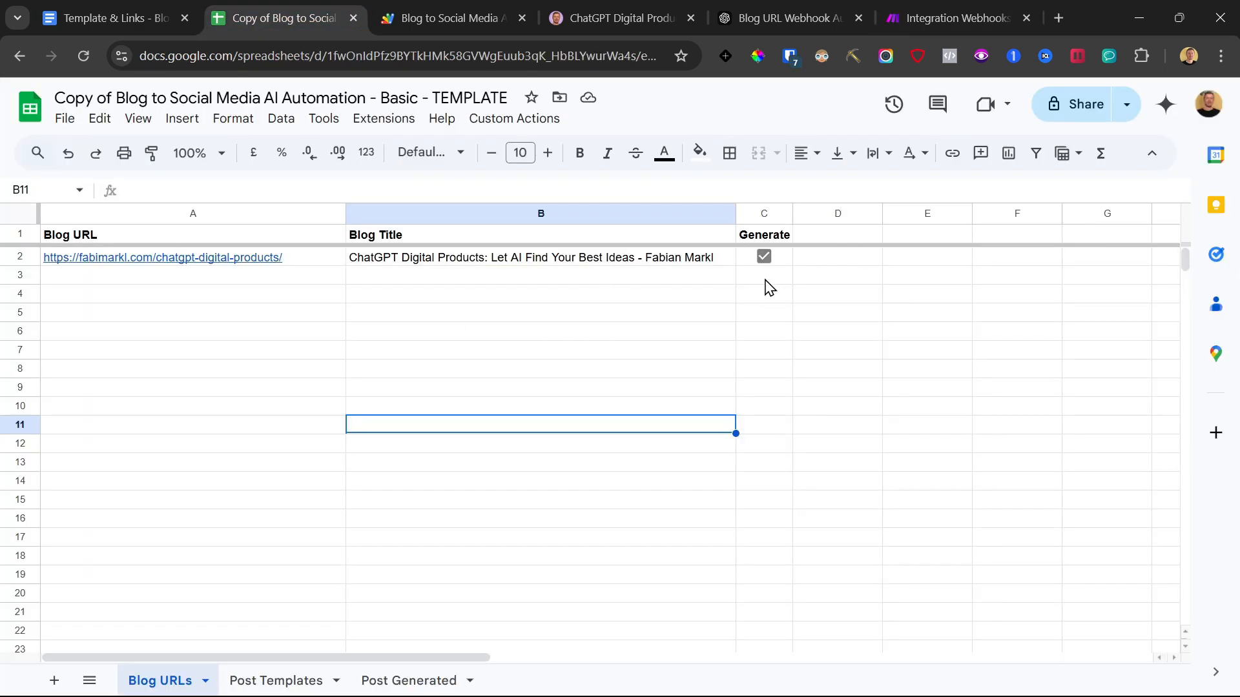
click(959, 16)
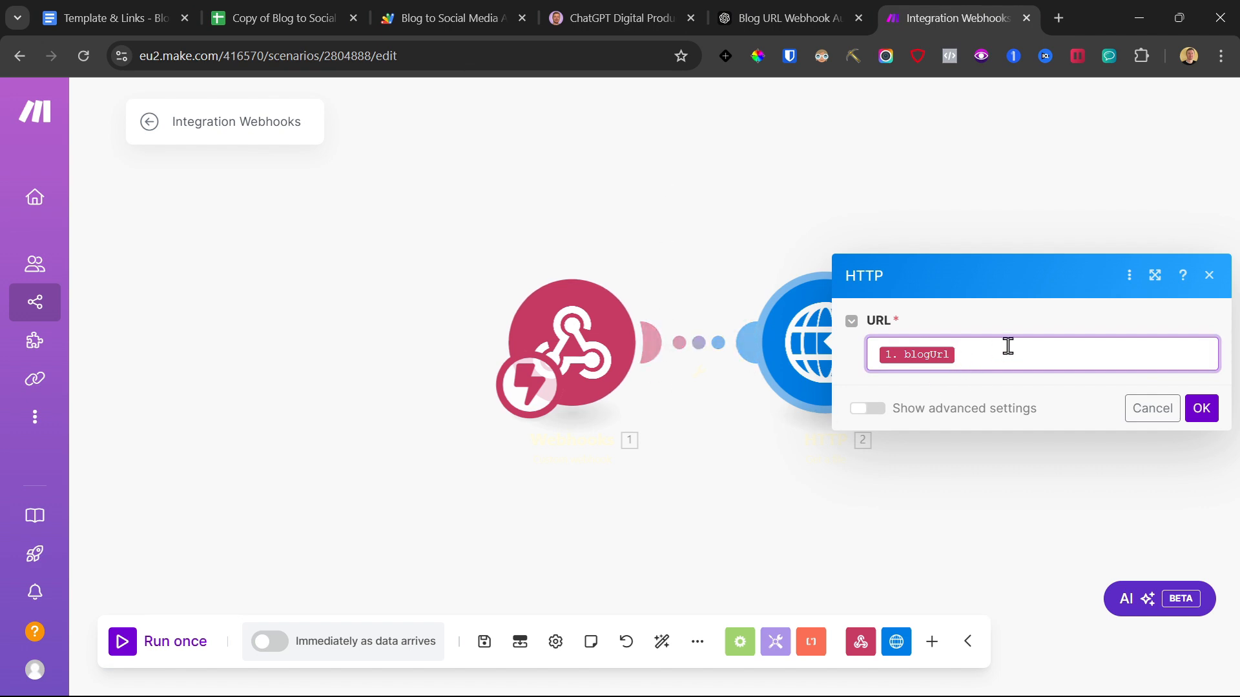
click(1202, 408)
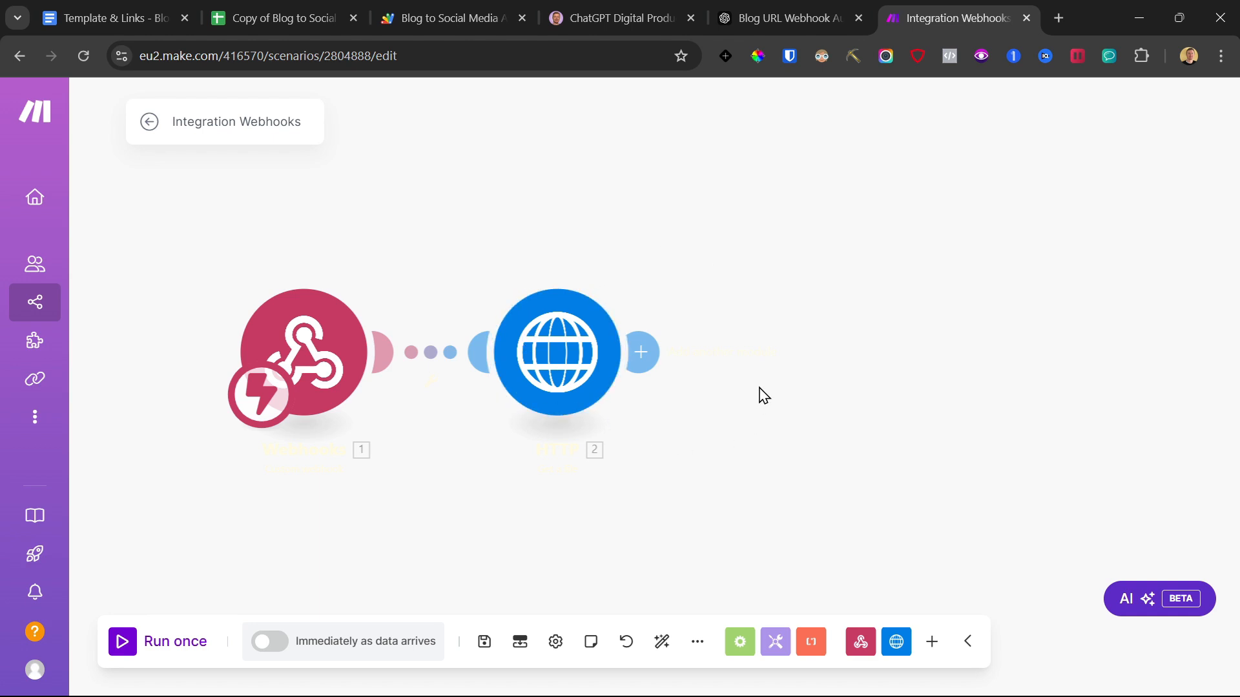
Add a Text parser HTML to text module after the HTTP module.
click(642, 355)
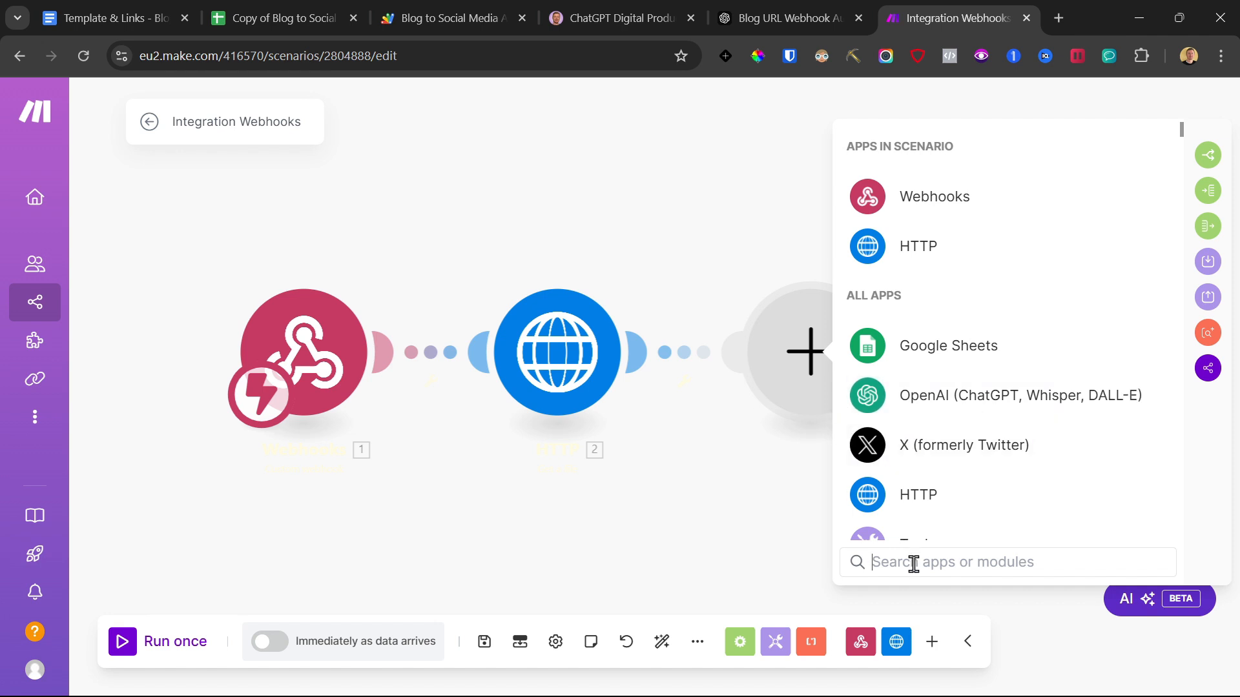
text(text p)
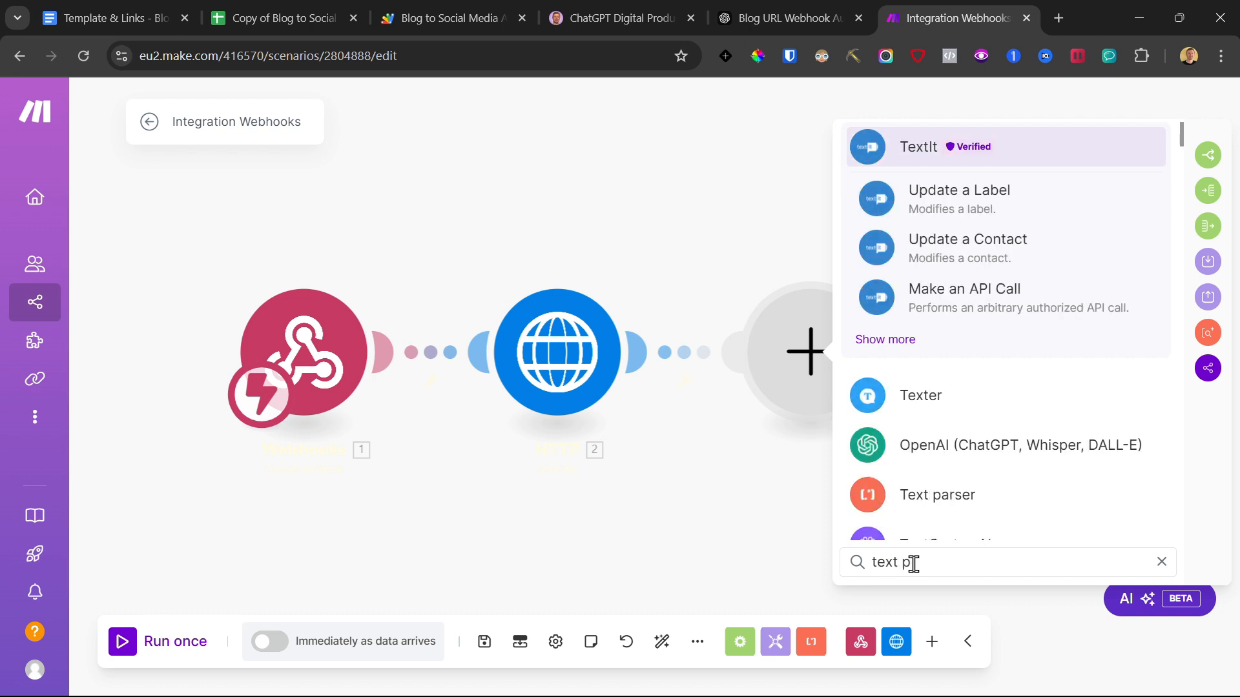
click(932, 493)
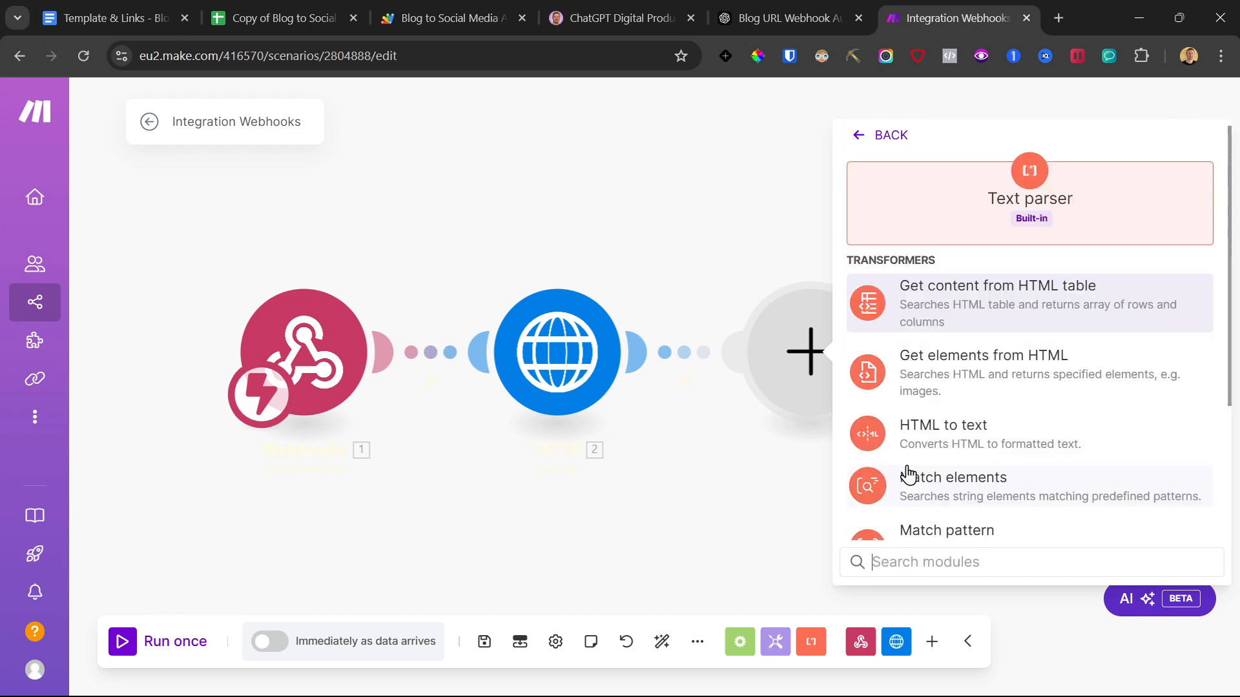
click(919, 437)
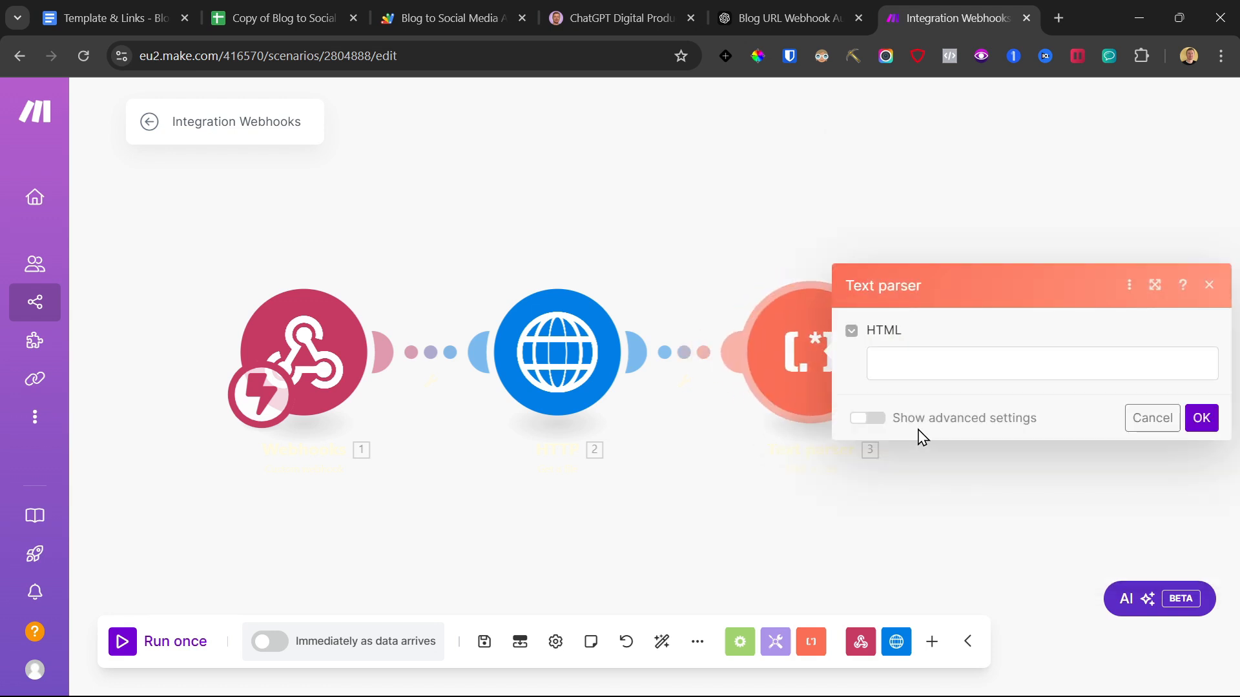
Map the HTTP module's 2. Data into the HTML field, confirm, and save despite the warning.
click(920, 369)
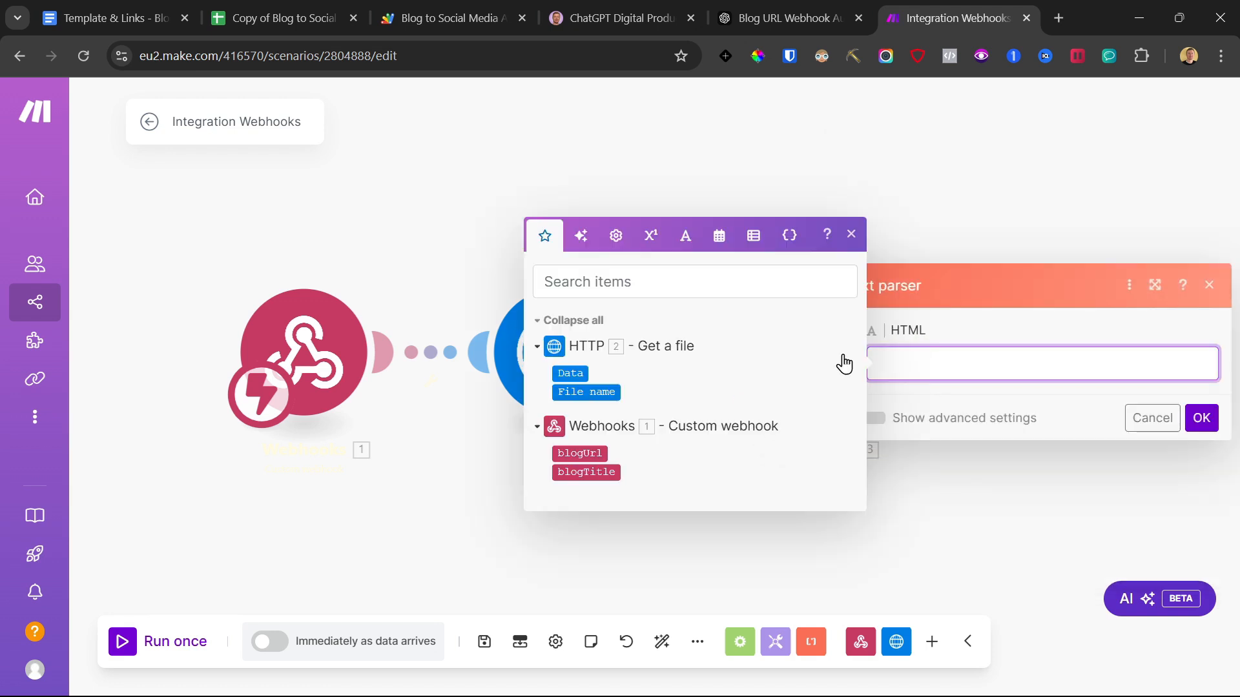
click(571, 374)
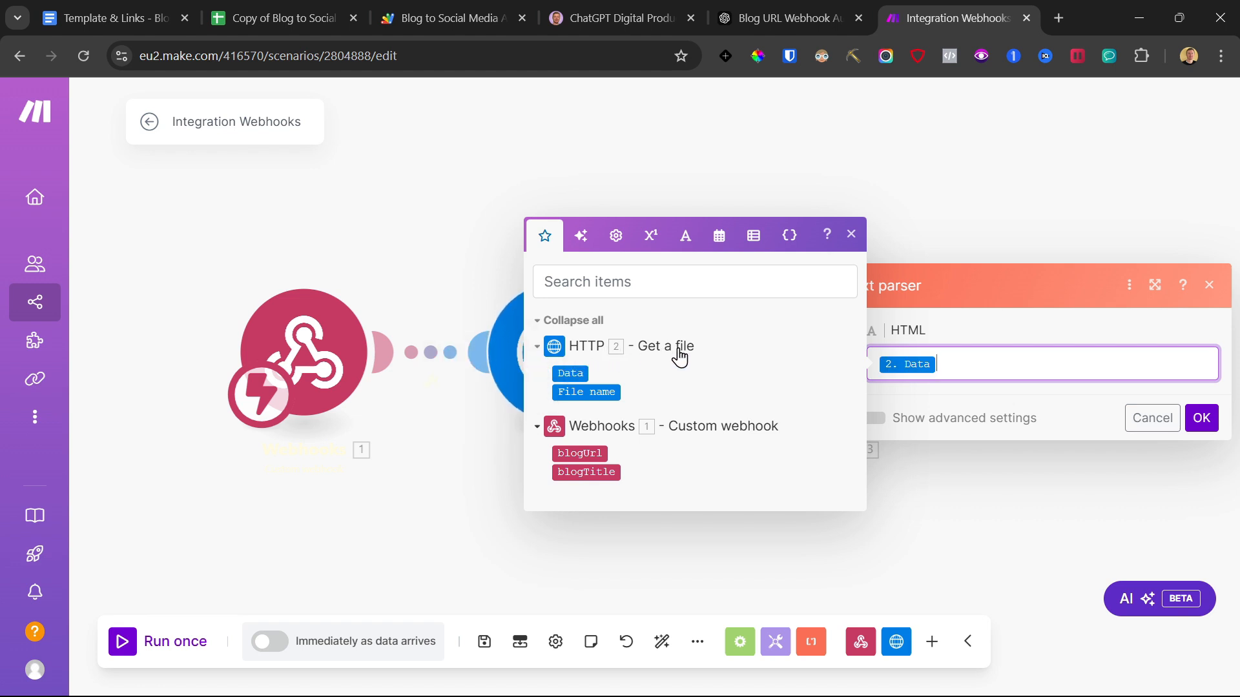
click(1204, 419)
drag(1046, 404, 907, 368)
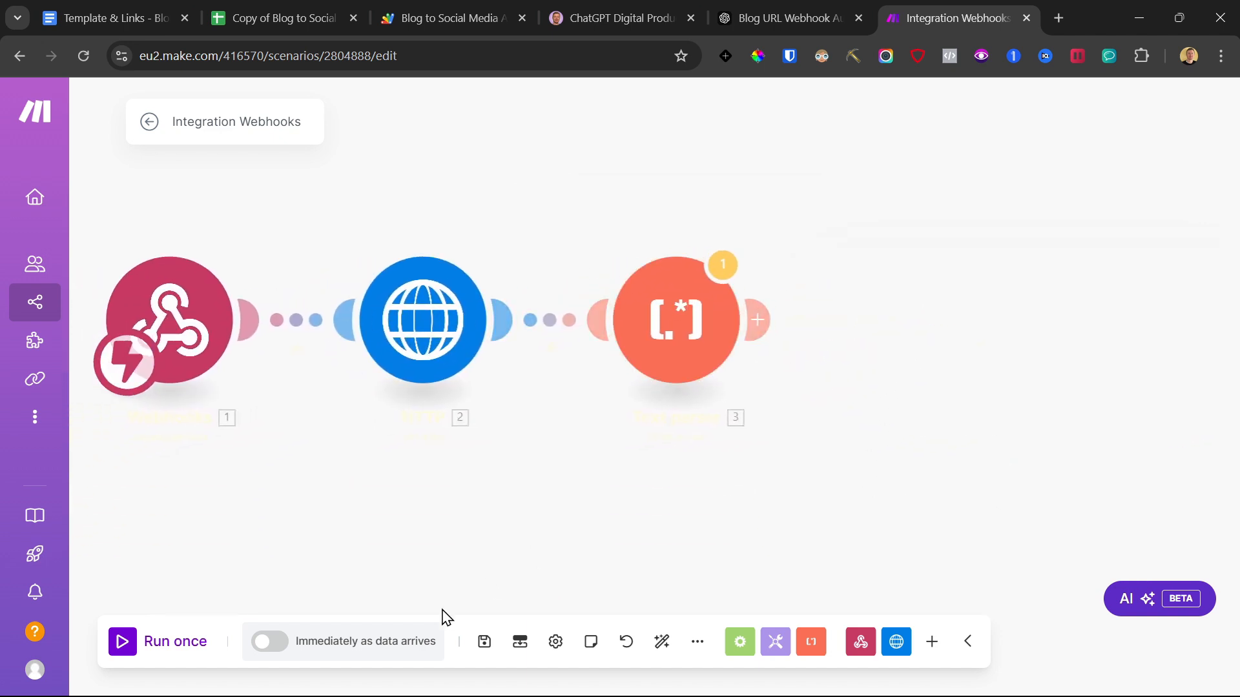
click(484, 643)
click(795, 675)
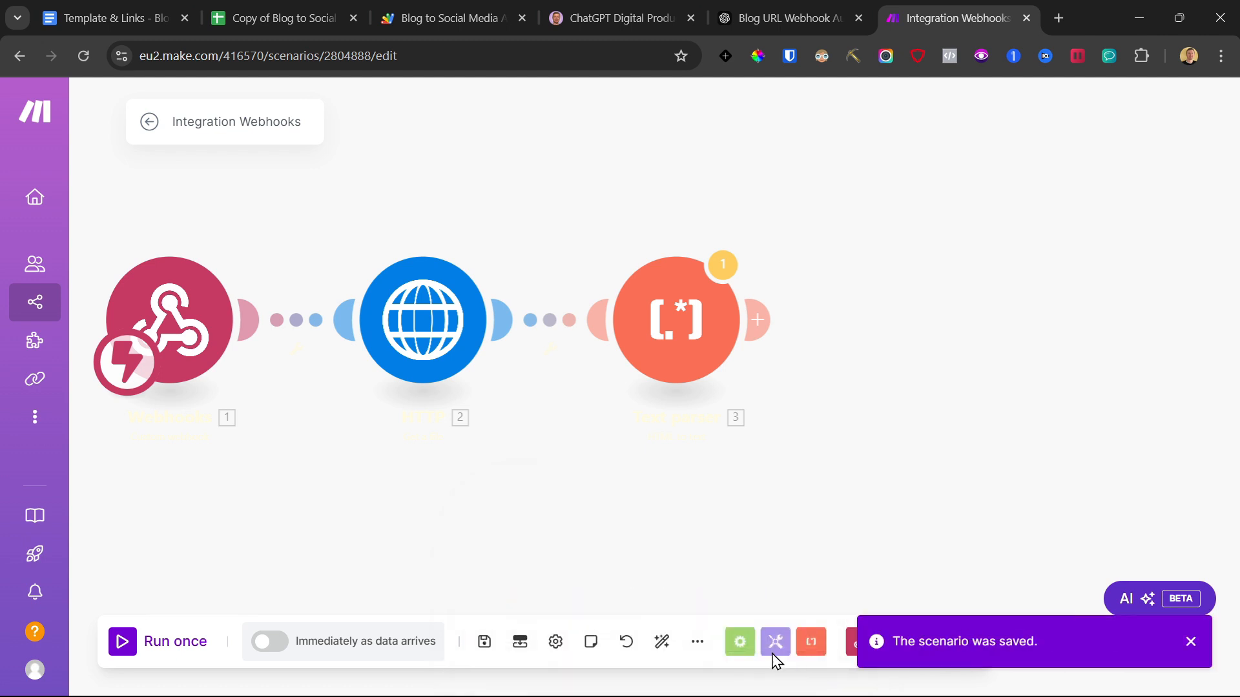
Add a Flow Control Router after the Text parser and zoom out to see both branches.
click(758, 319)
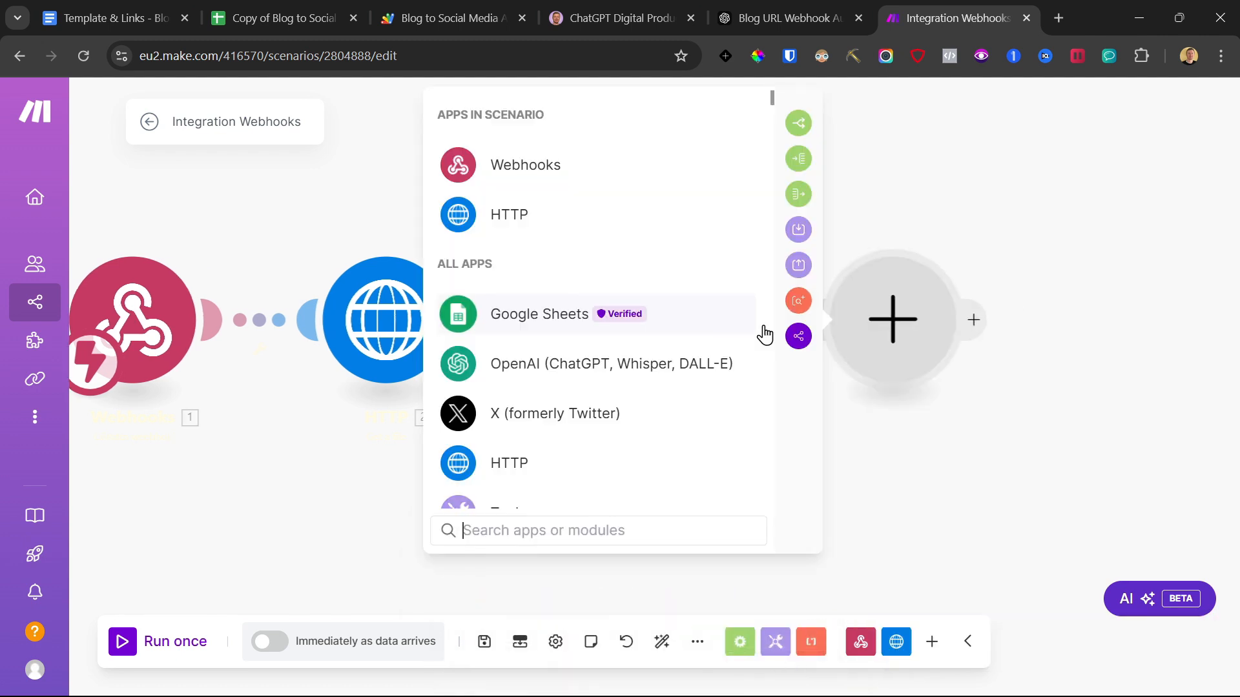
text(rout)
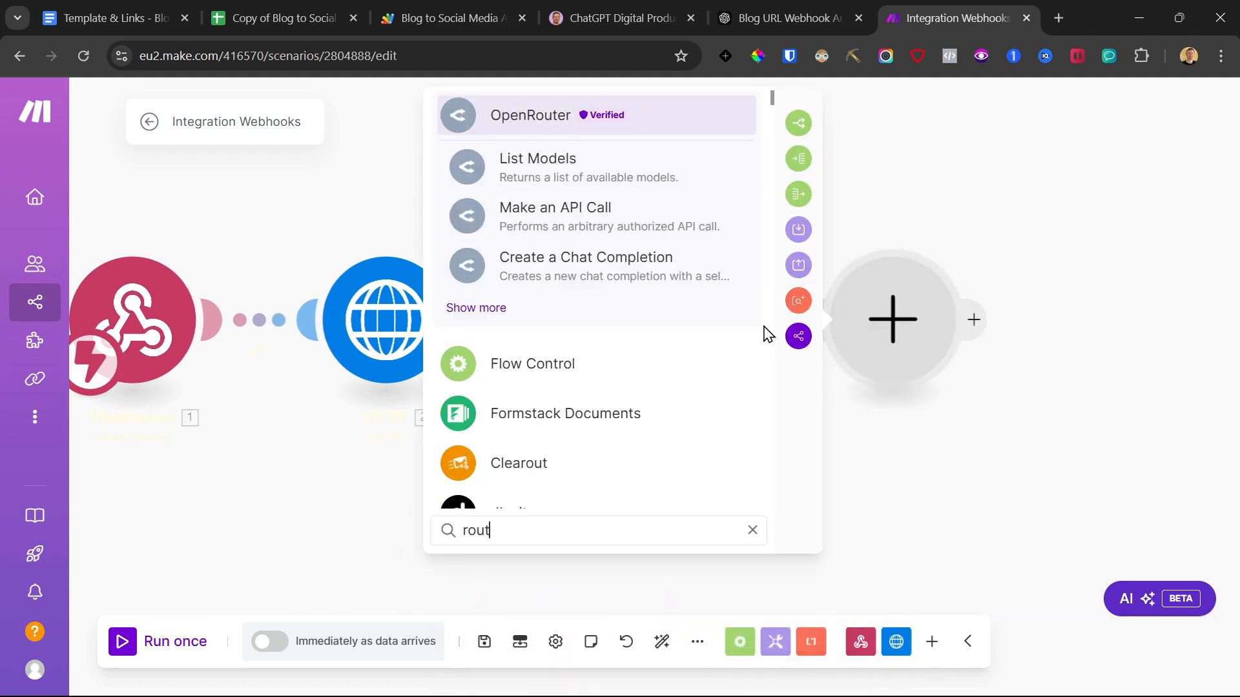
click(533, 372)
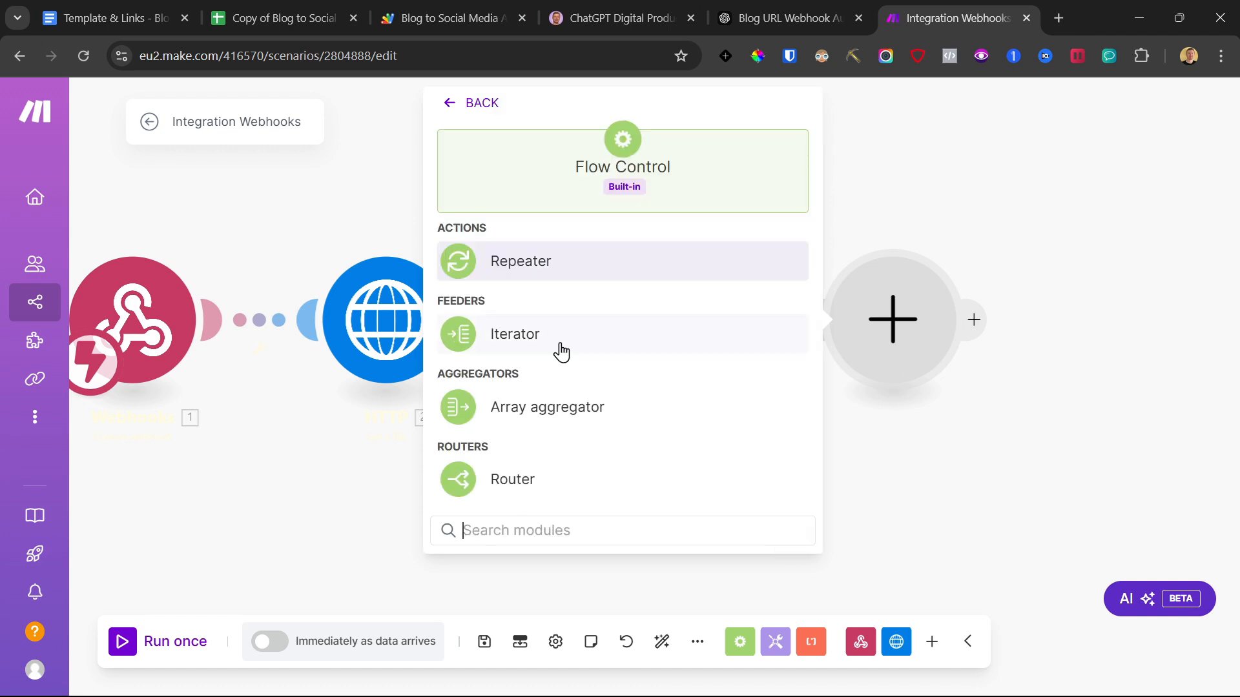
click(534, 478)
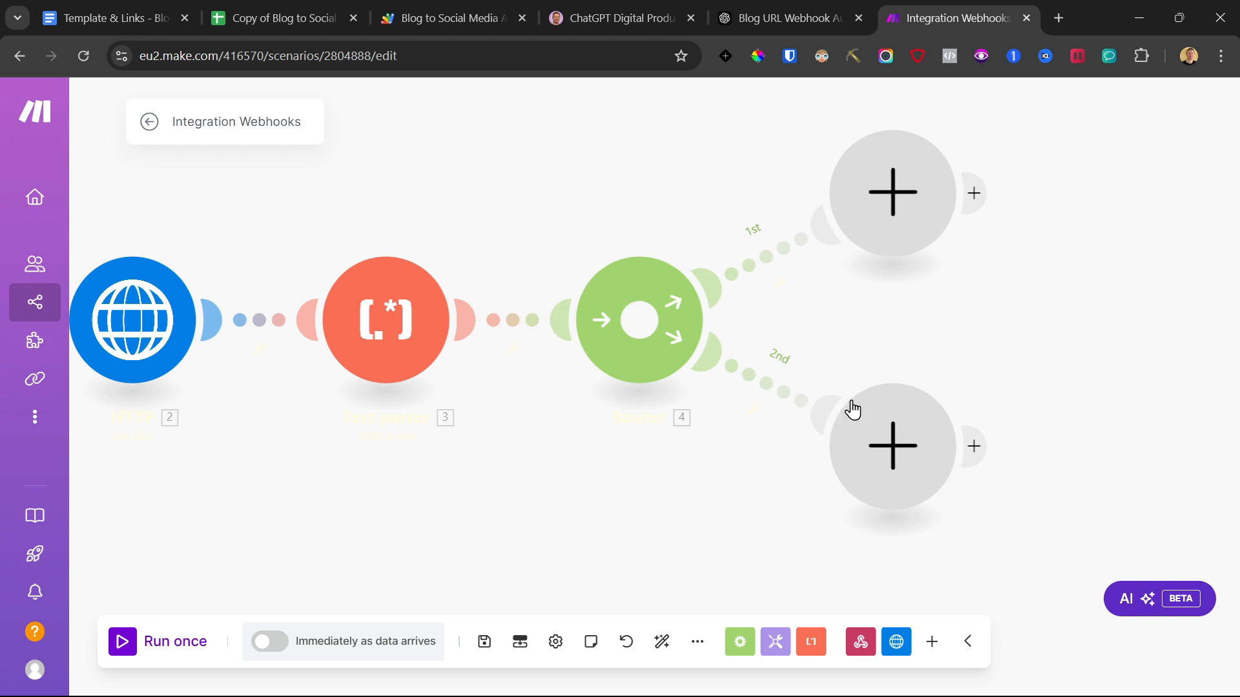
scroll(940, 273, down, 3)
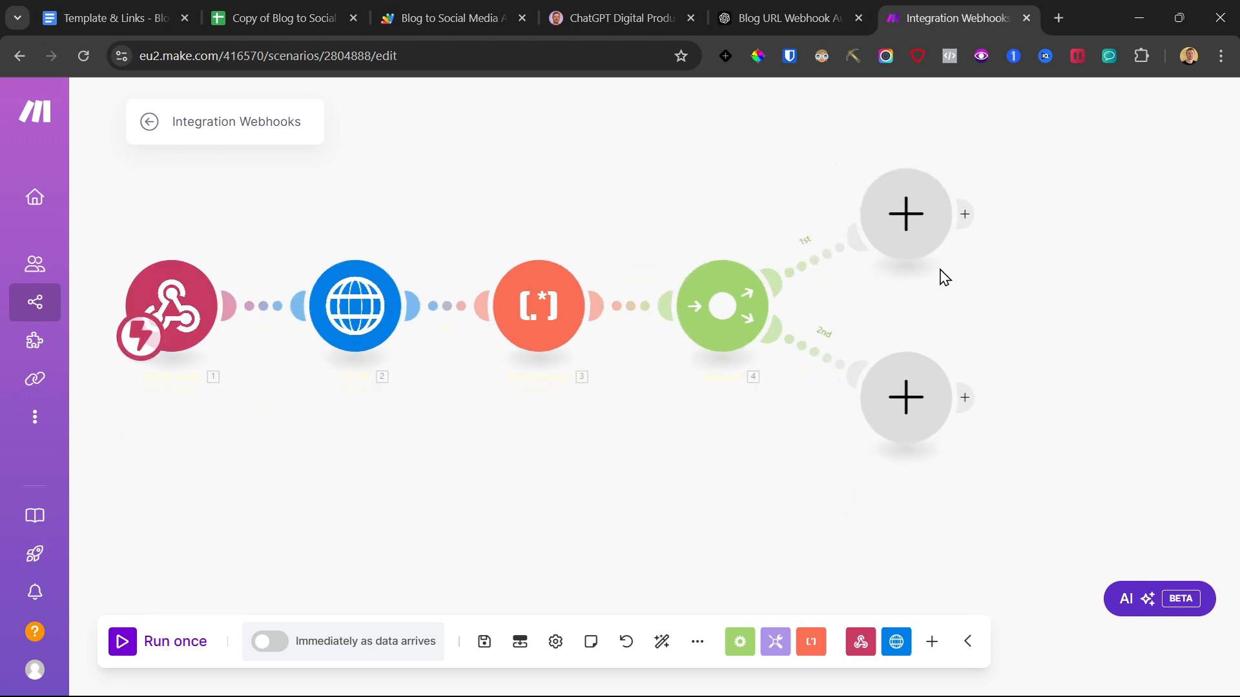
drag(1113, 288, 945, 385)
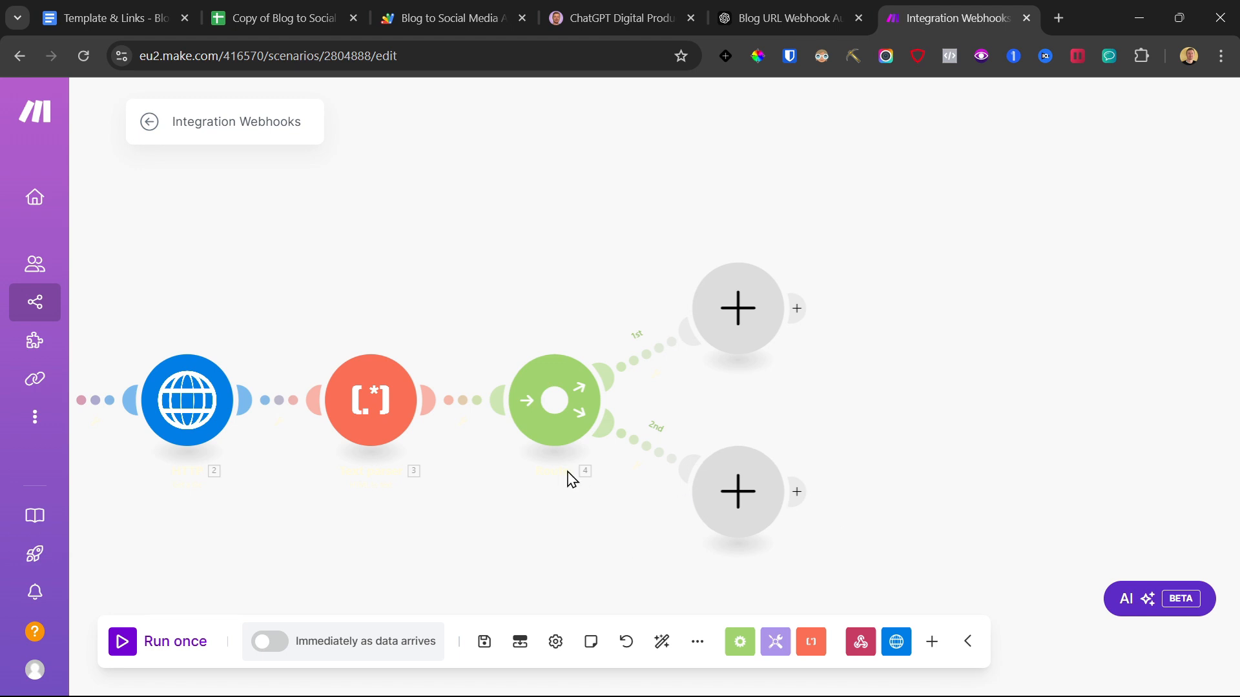
scroll(627, 359, down, 2)
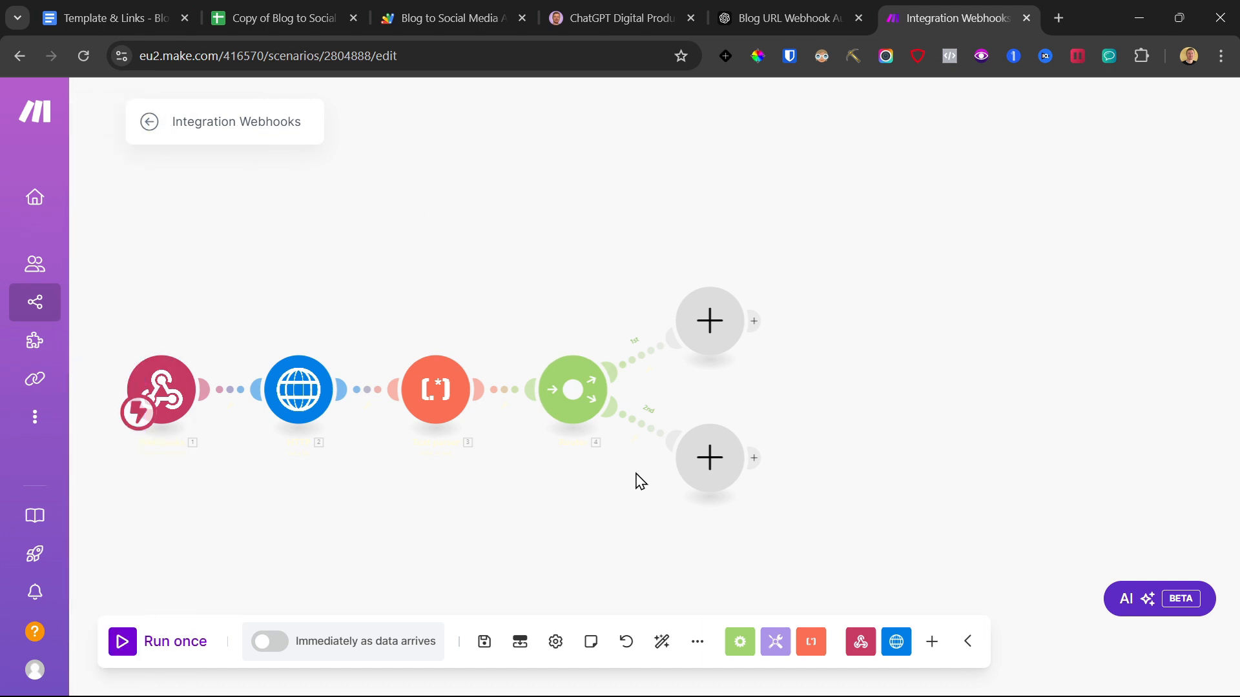
Add a third router route and place a Google Sheets Get a Cell module on the top branch.
click(581, 407)
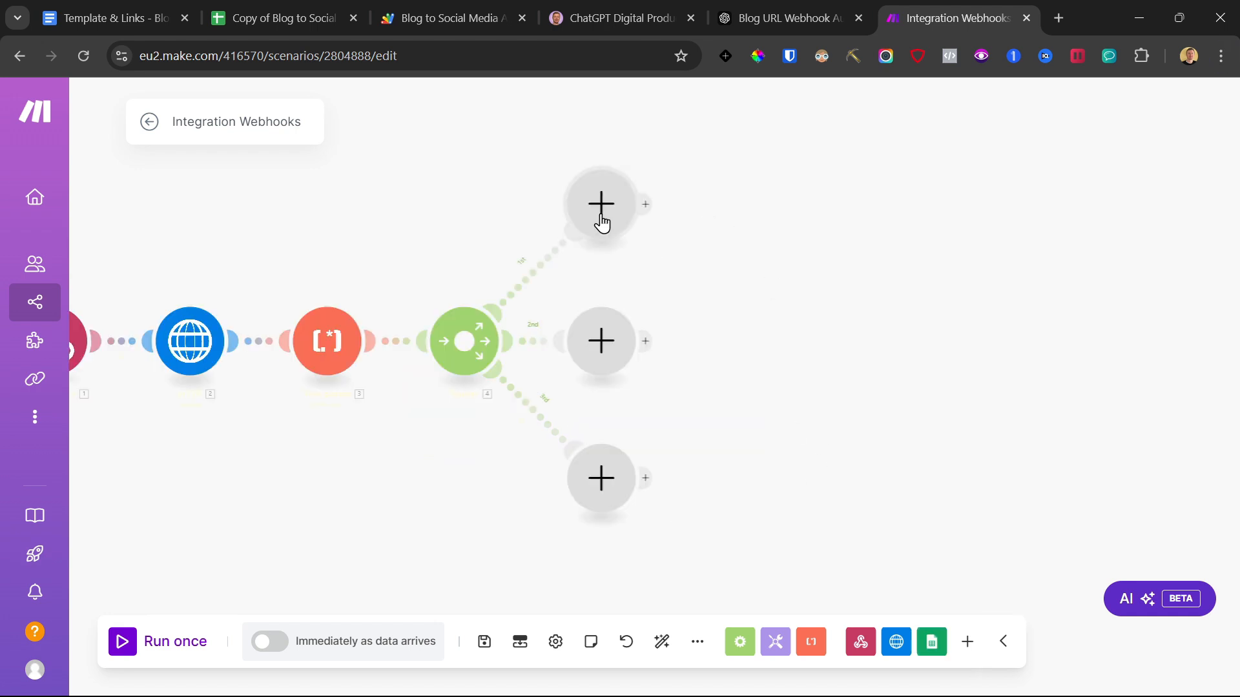
click(601, 206)
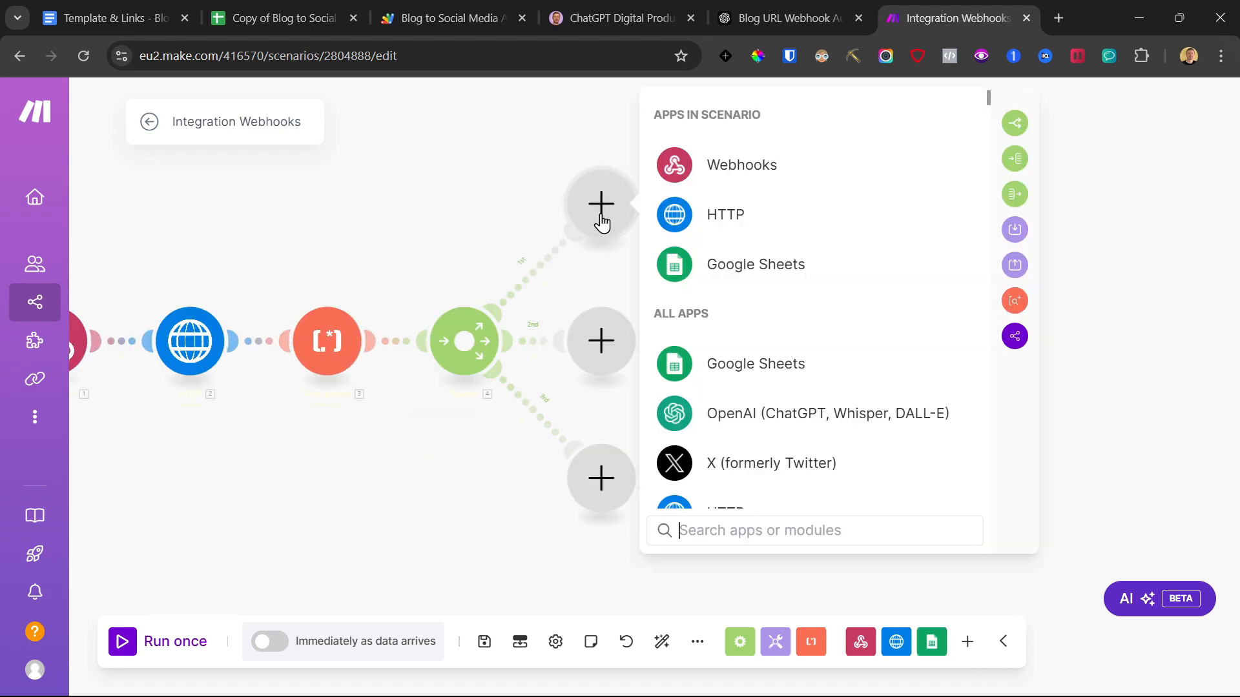
text(google)
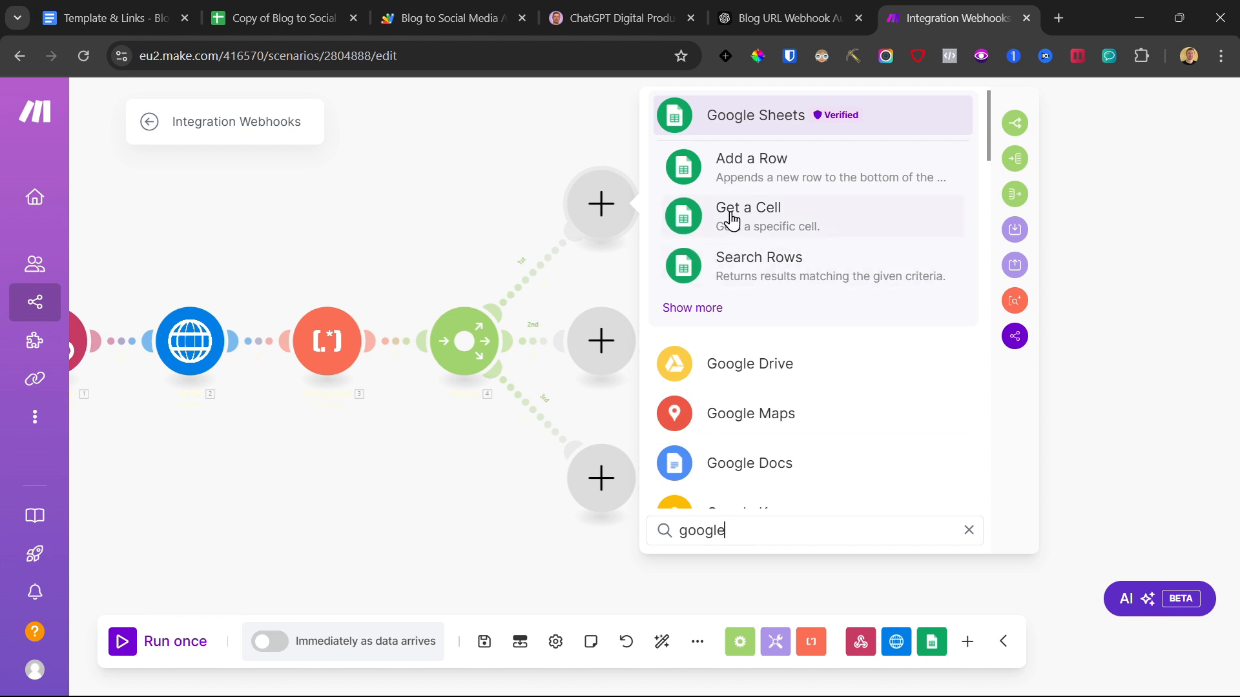
click(732, 220)
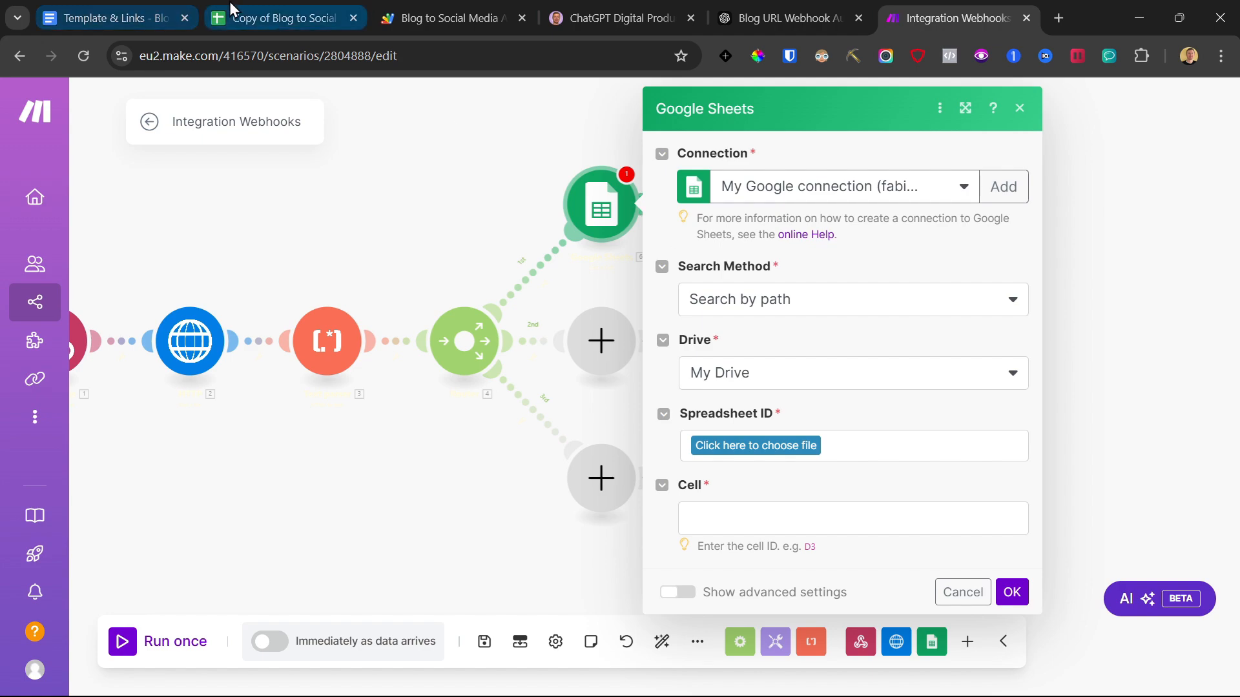
click(278, 17)
scroll(113, 364, down, 15)
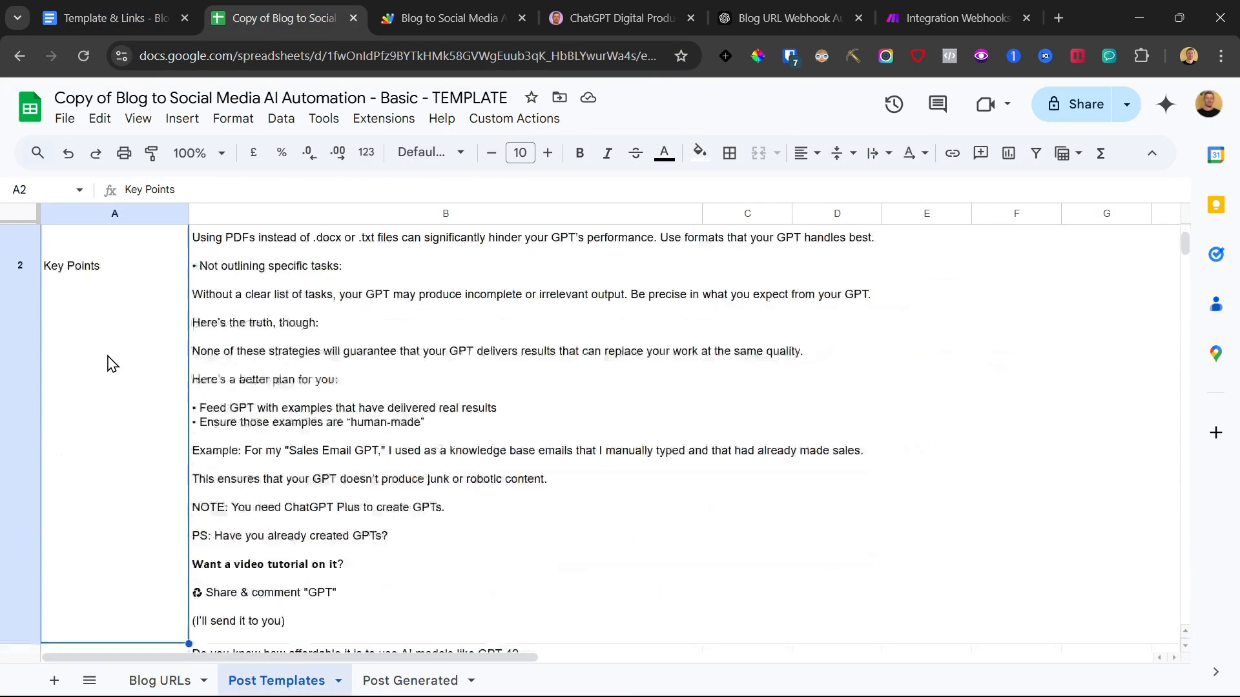
Review the Summary and Key Points templates and the topic in Post Templates cell B2.
click(114, 450)
scroll(112, 446, up, 10)
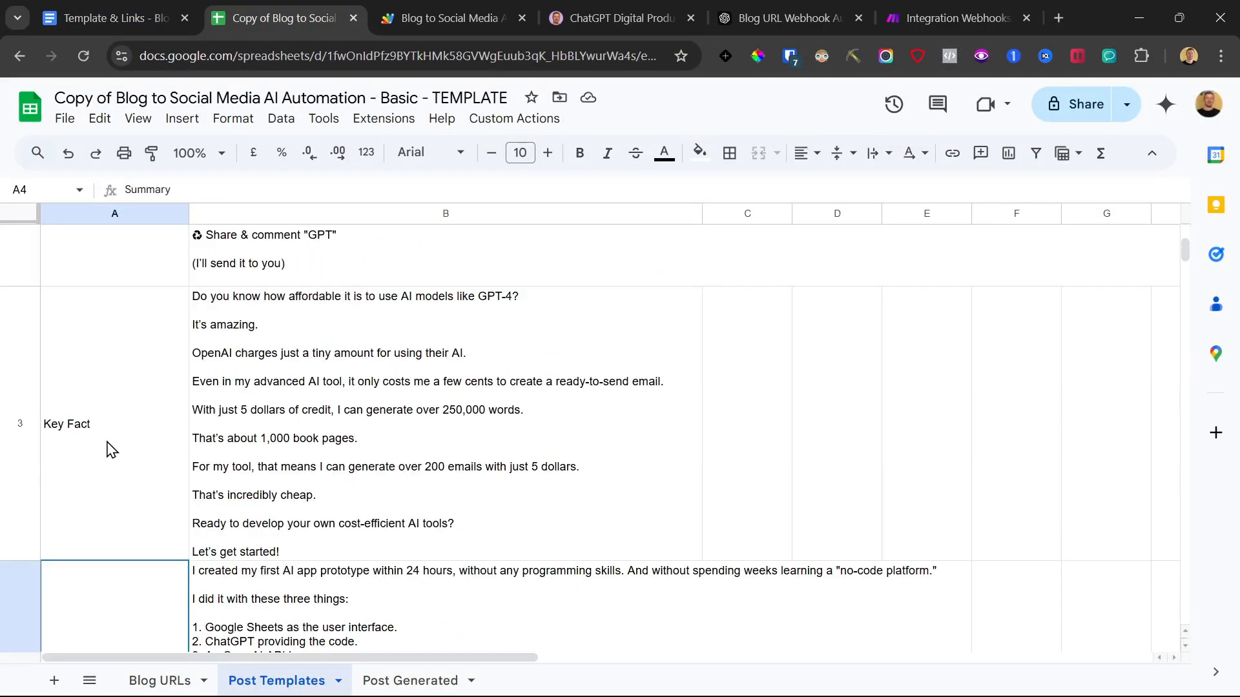
click(111, 442)
click(166, 678)
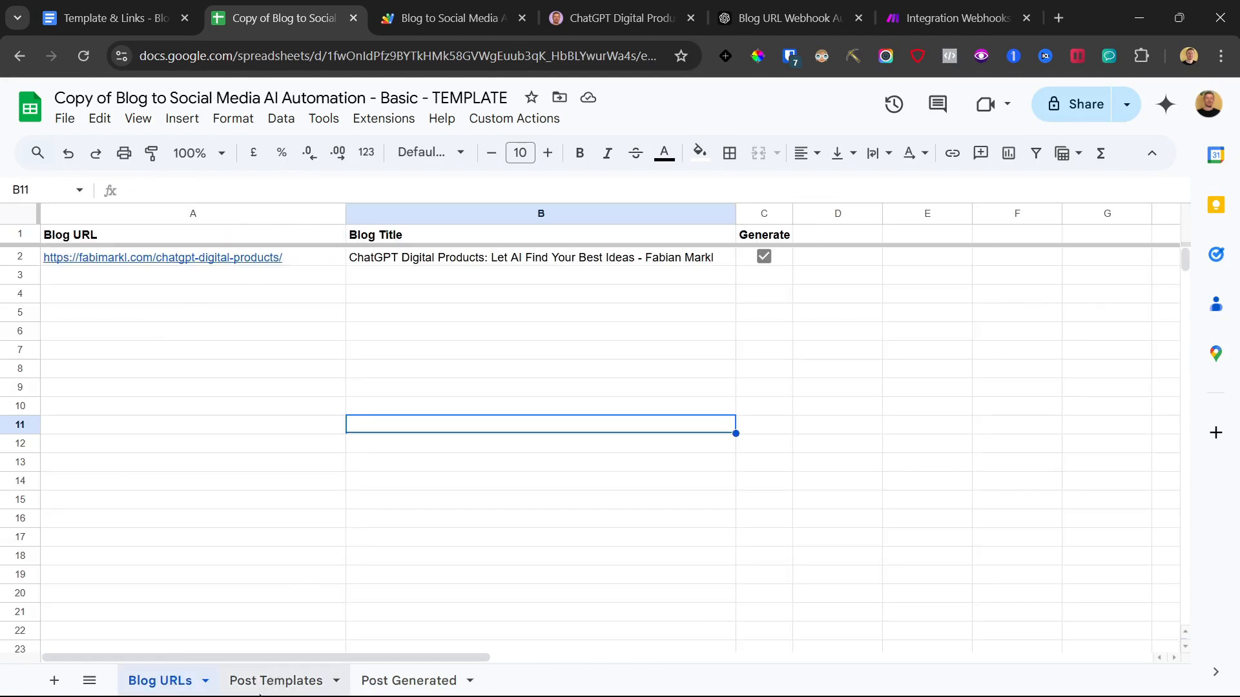
click(276, 681)
scroll(175, 430, up, 5)
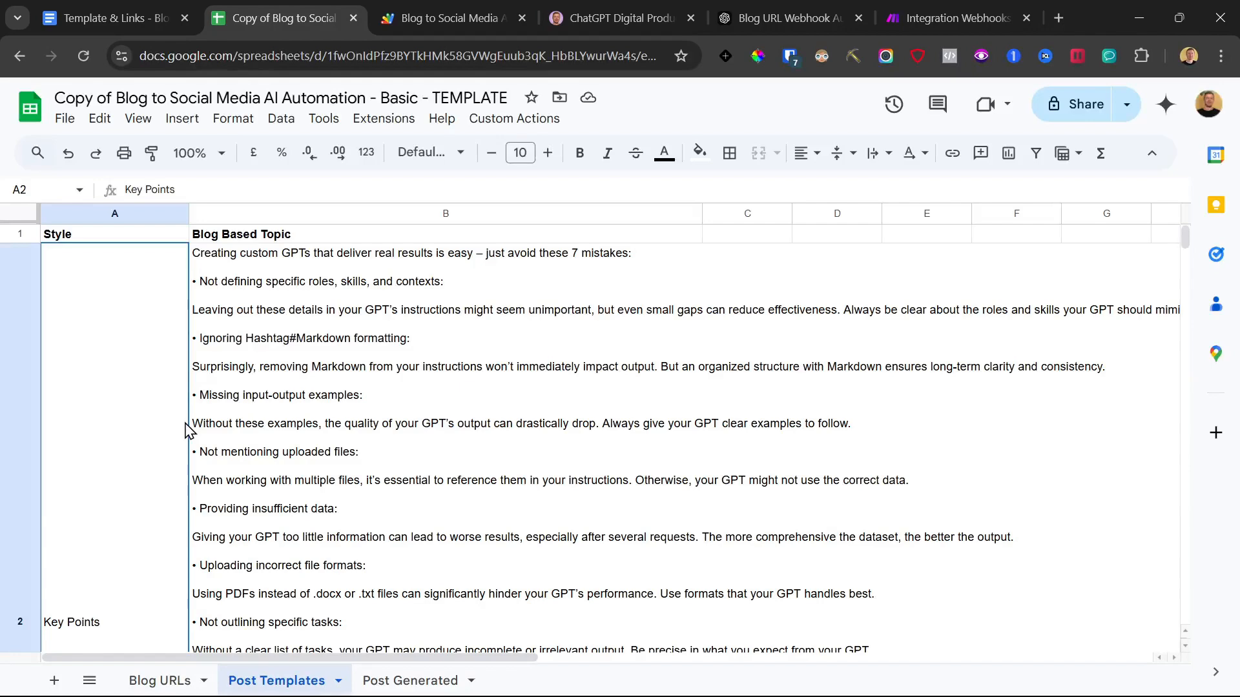
click(299, 402)
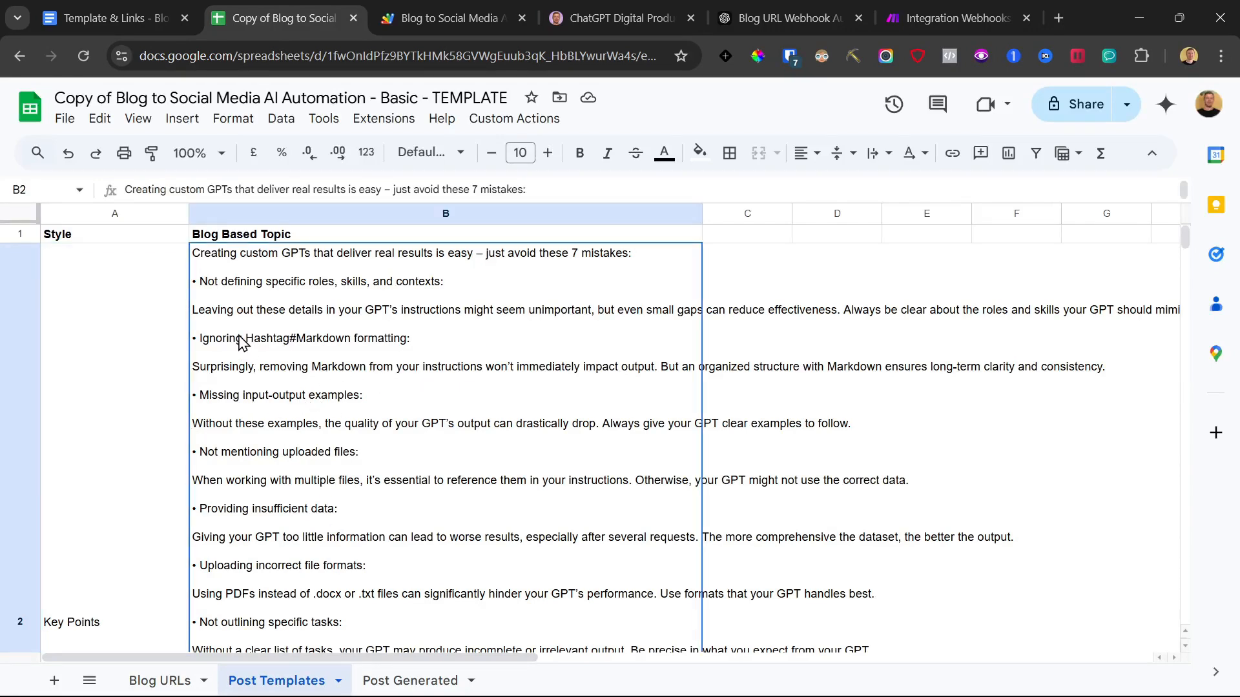
click(957, 17)
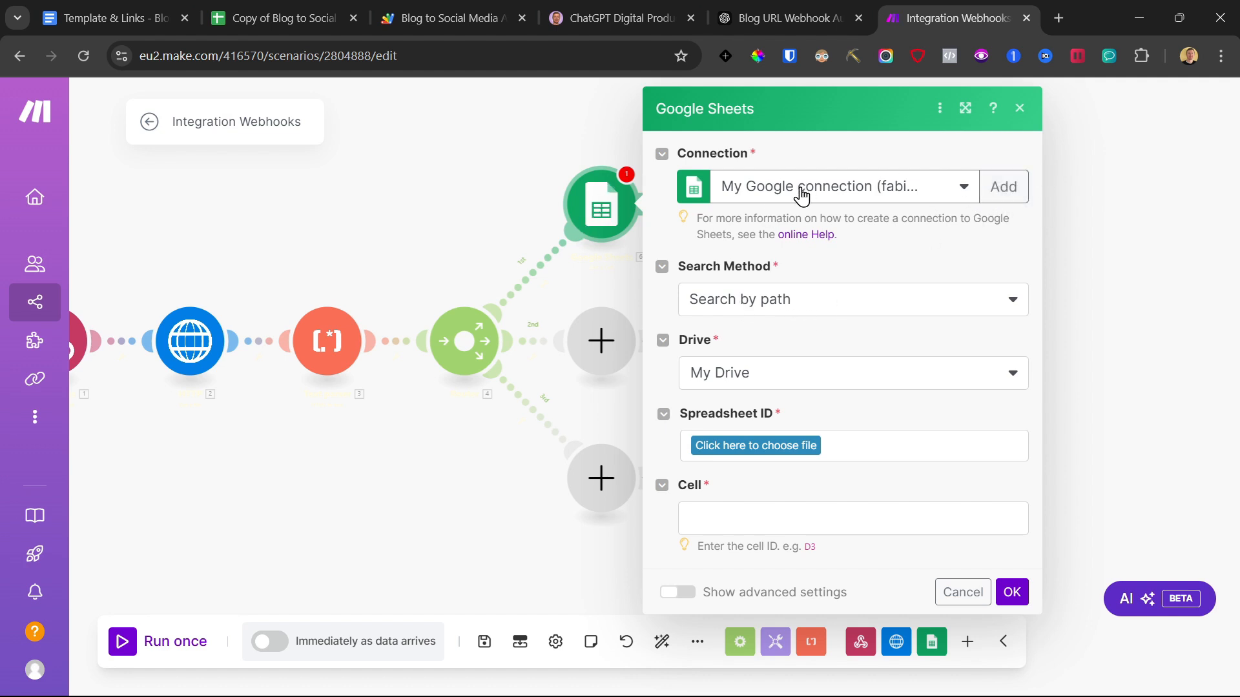
click(1003, 186)
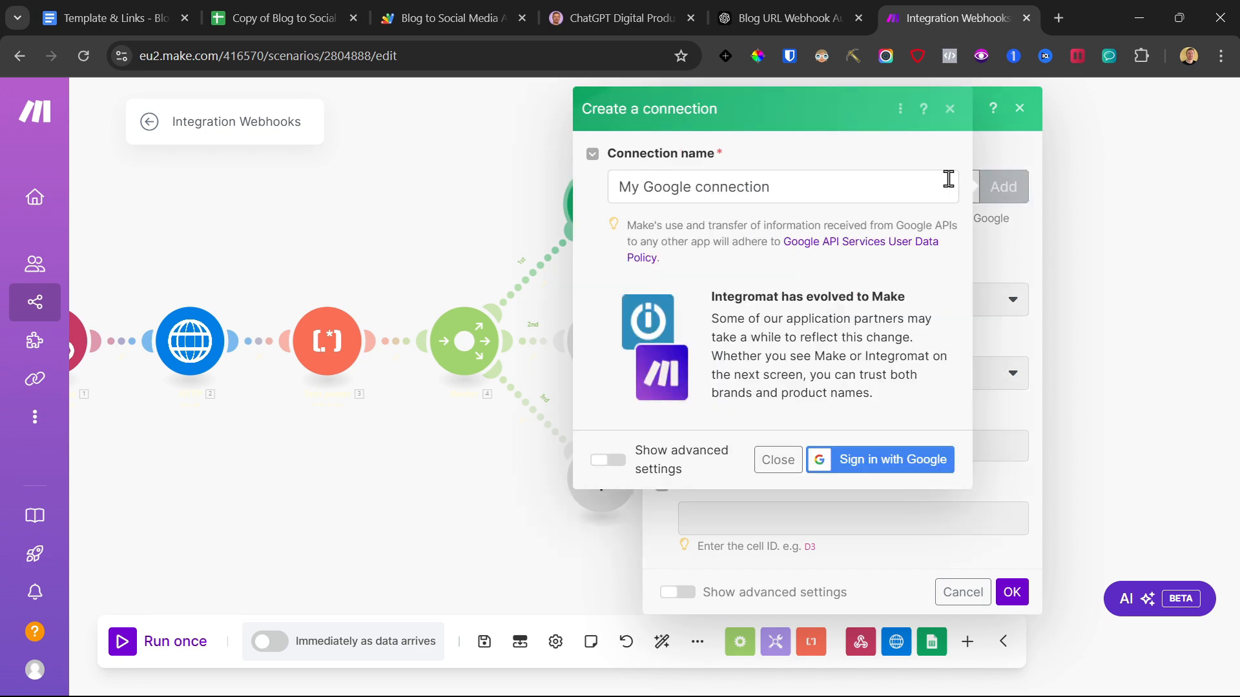
click(951, 110)
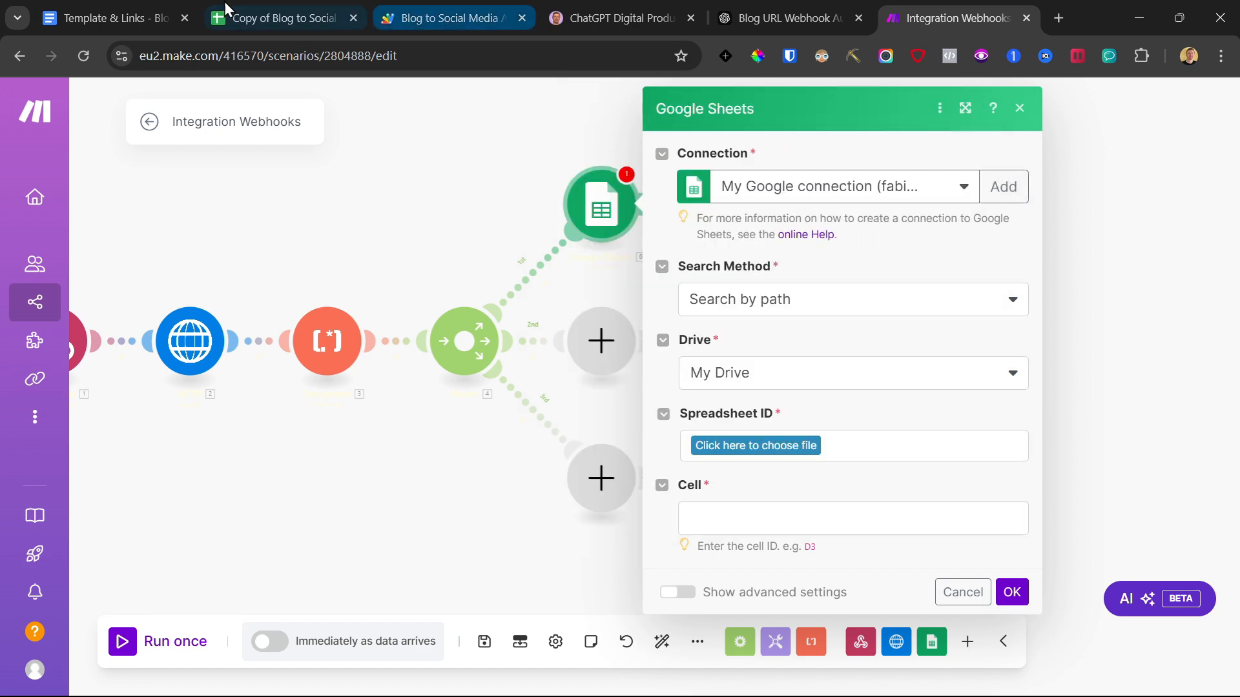
click(277, 18)
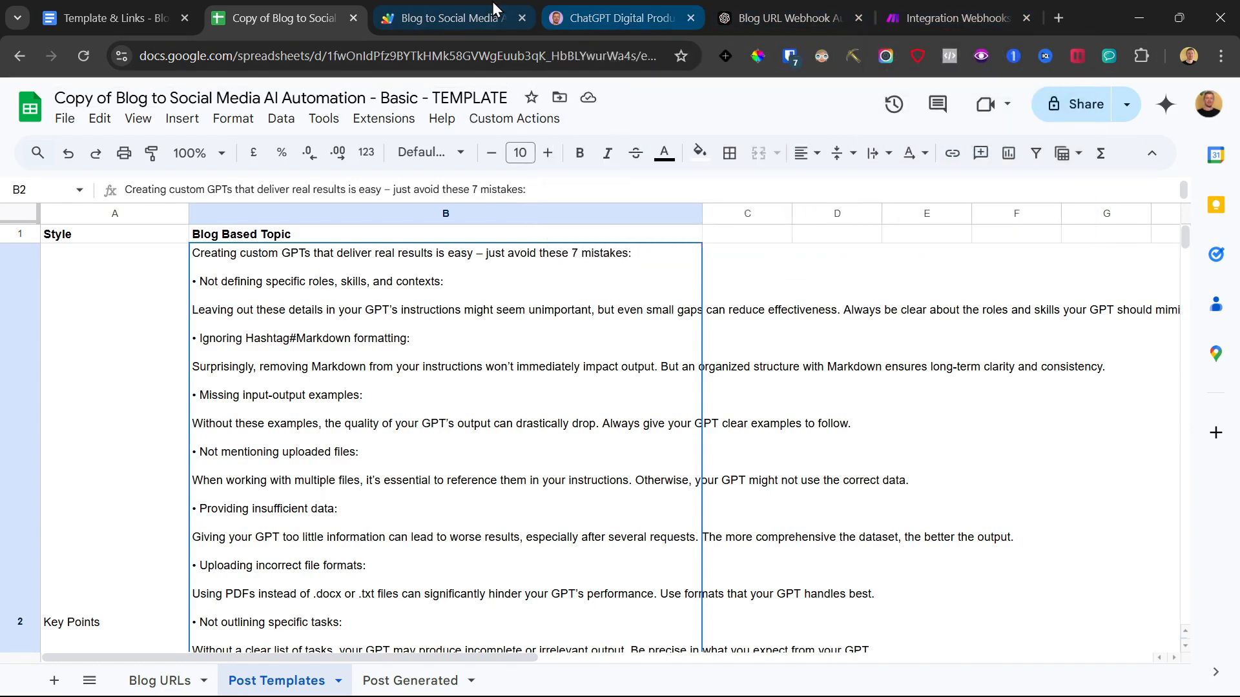
click(904, 15)
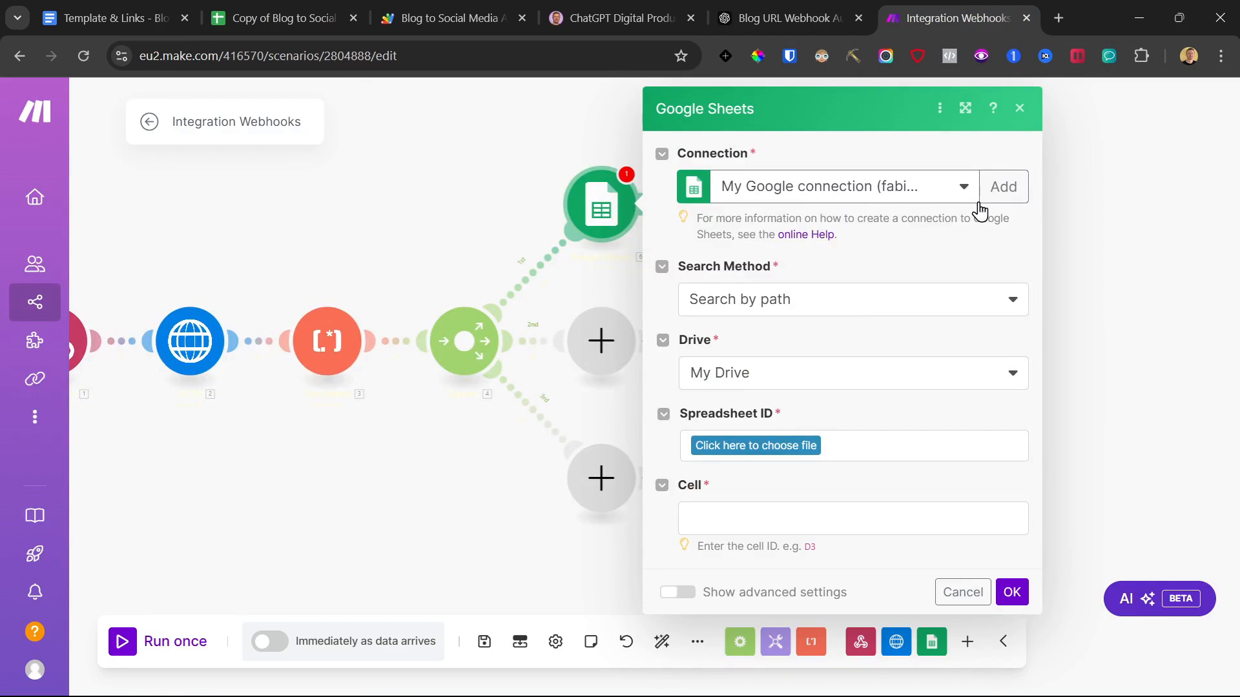
click(960, 187)
Reauthorise My Google connection 222 through Google sign-in and set Search Method to Select from all.
click(868, 285)
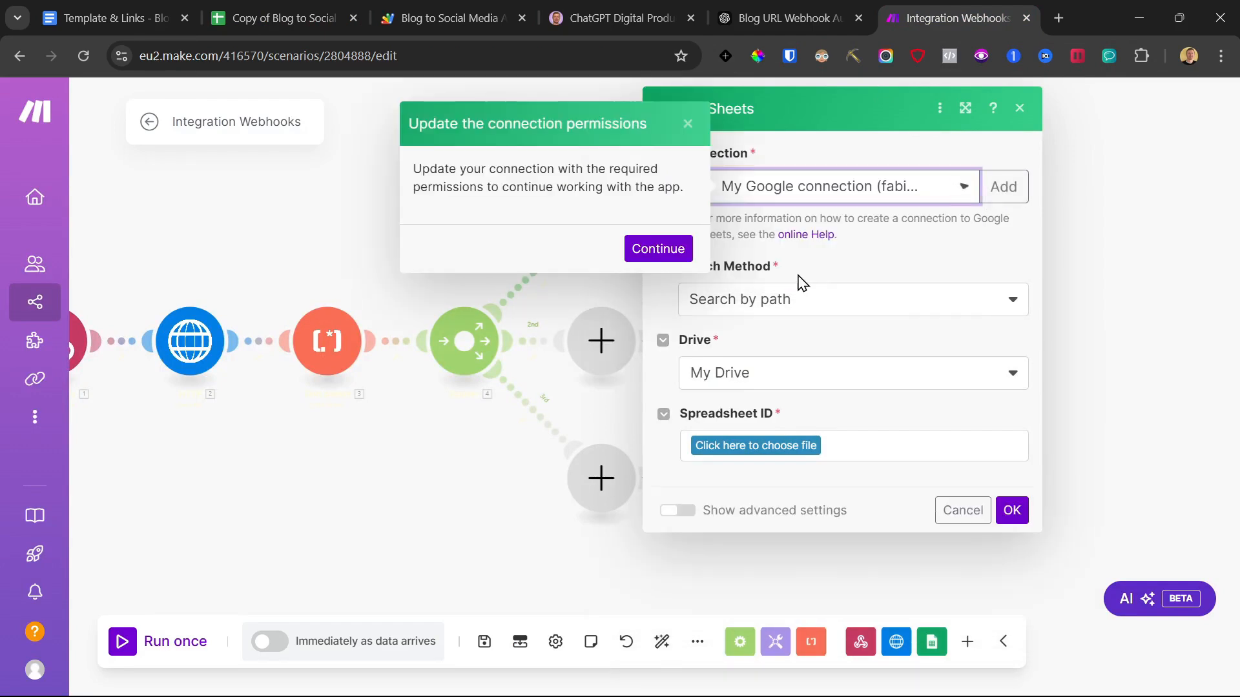
click(658, 249)
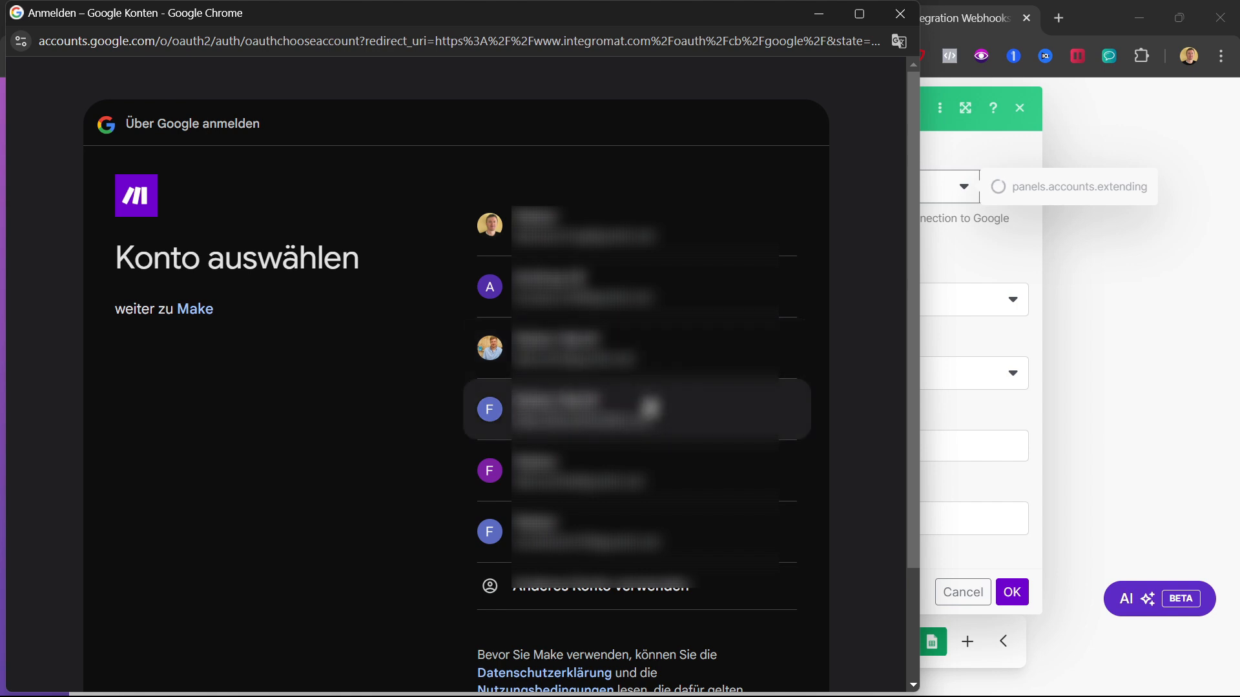
click(649, 408)
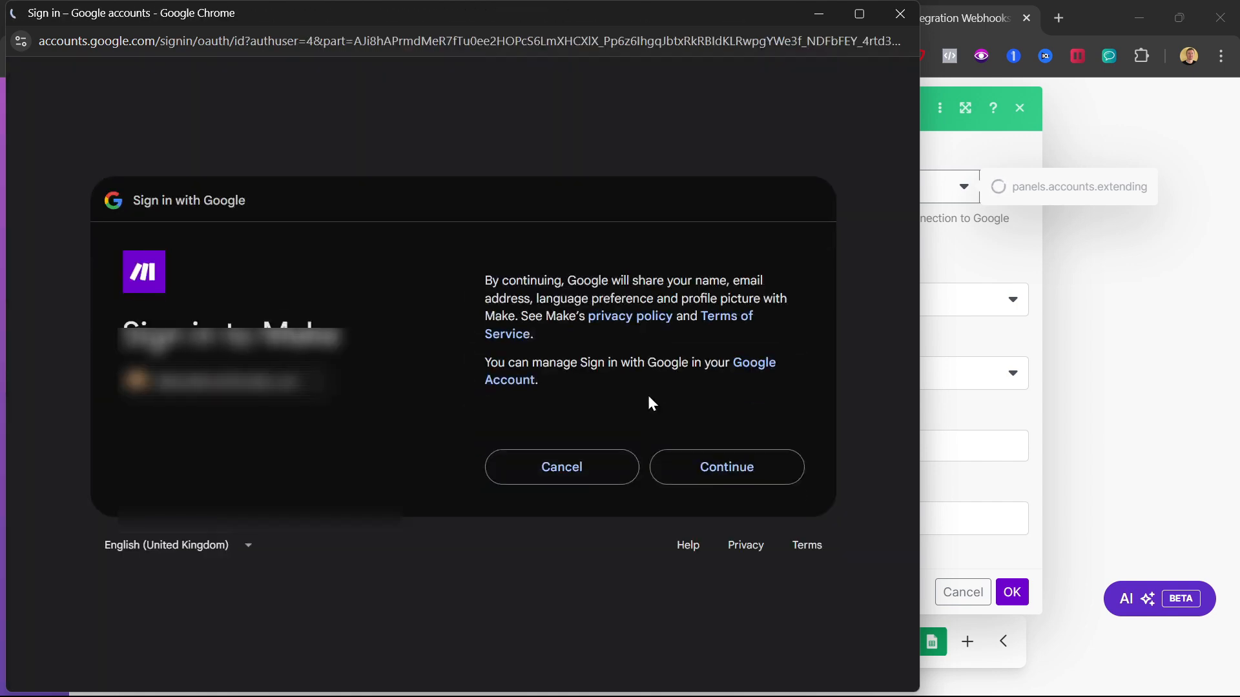
click(696, 463)
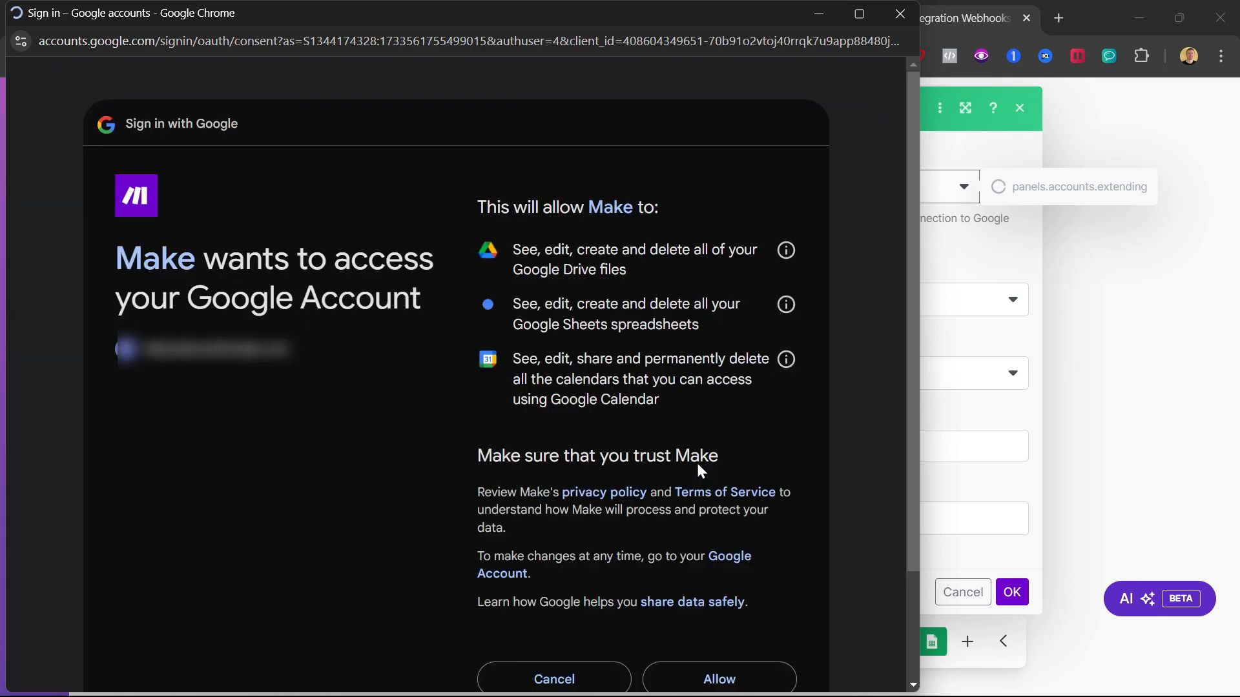
click(739, 668)
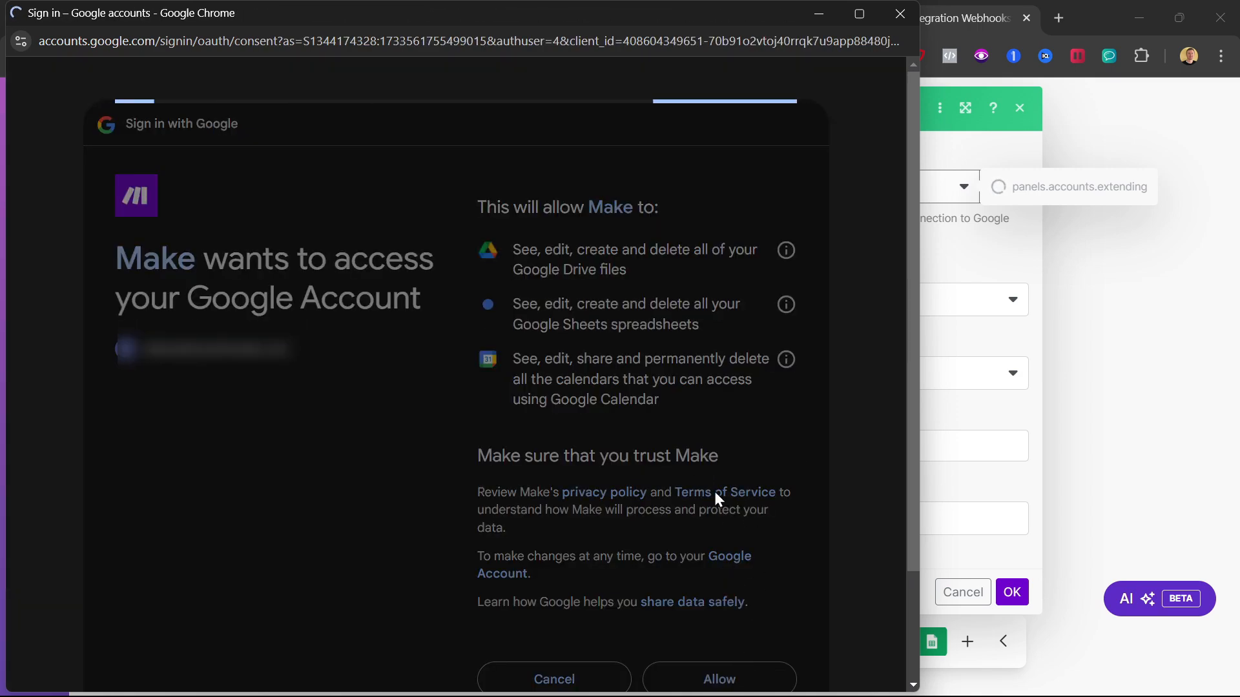
click(749, 300)
click(757, 360)
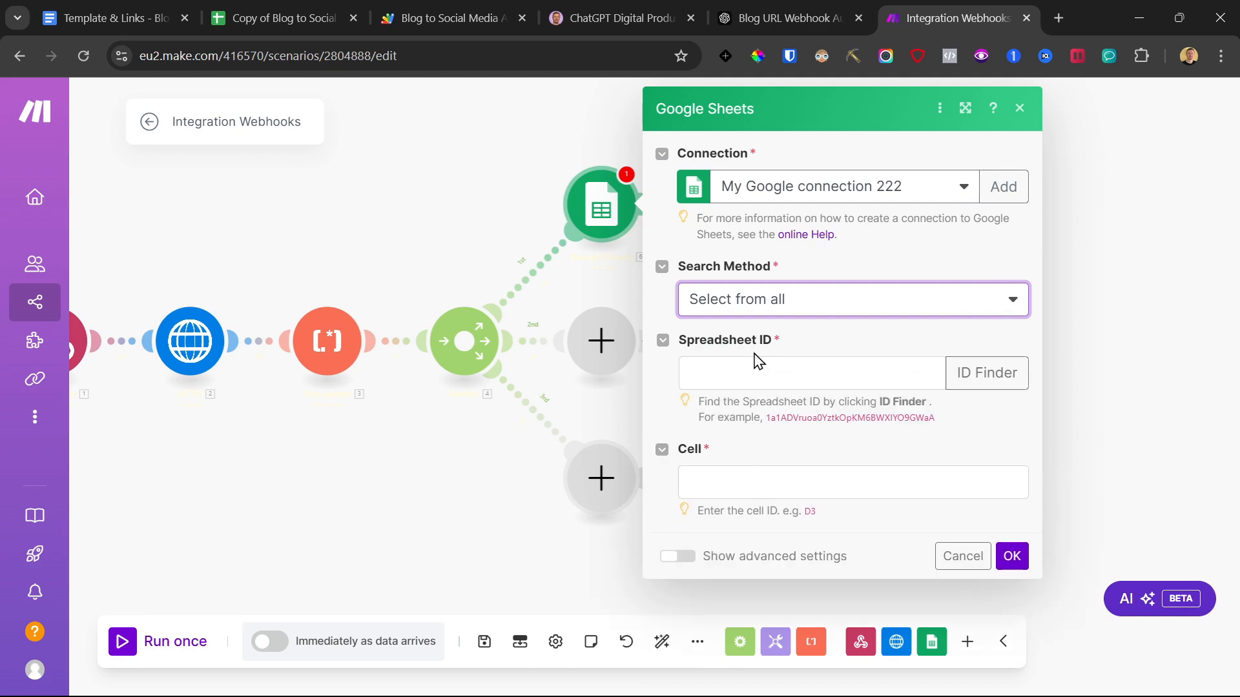
Copy the spreadsheet ID from the Google Sheets web address and go back to Make.
click(297, 3)
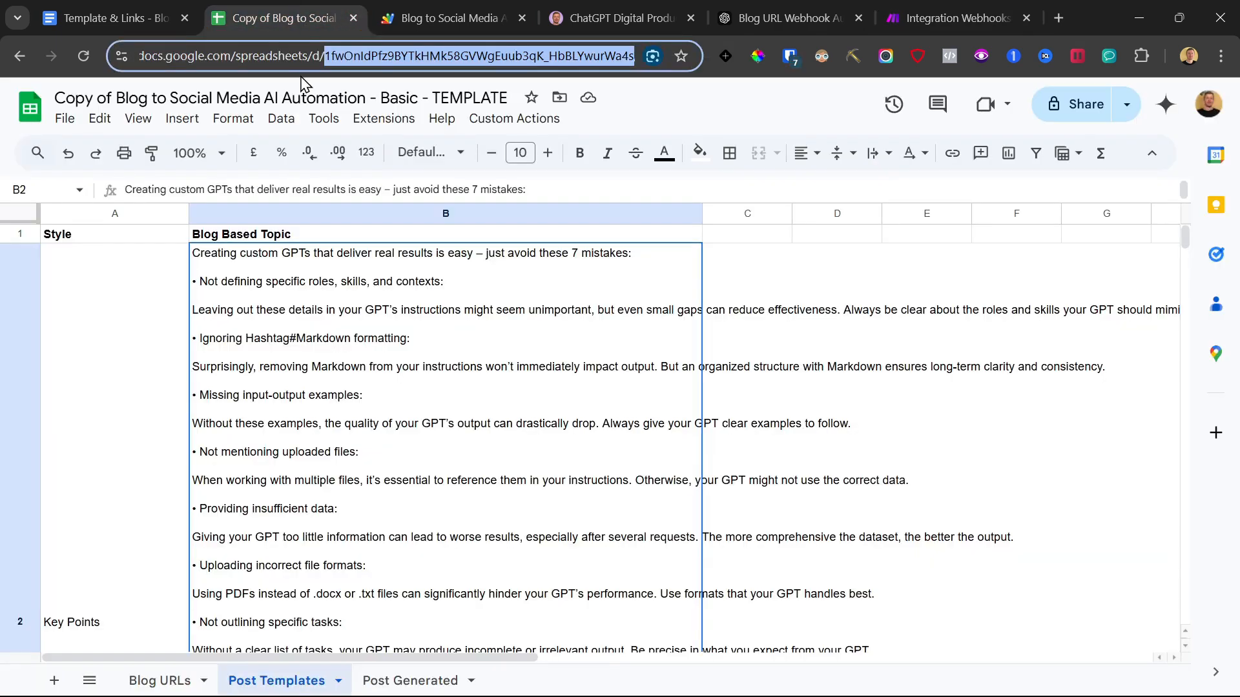
click(330, 55)
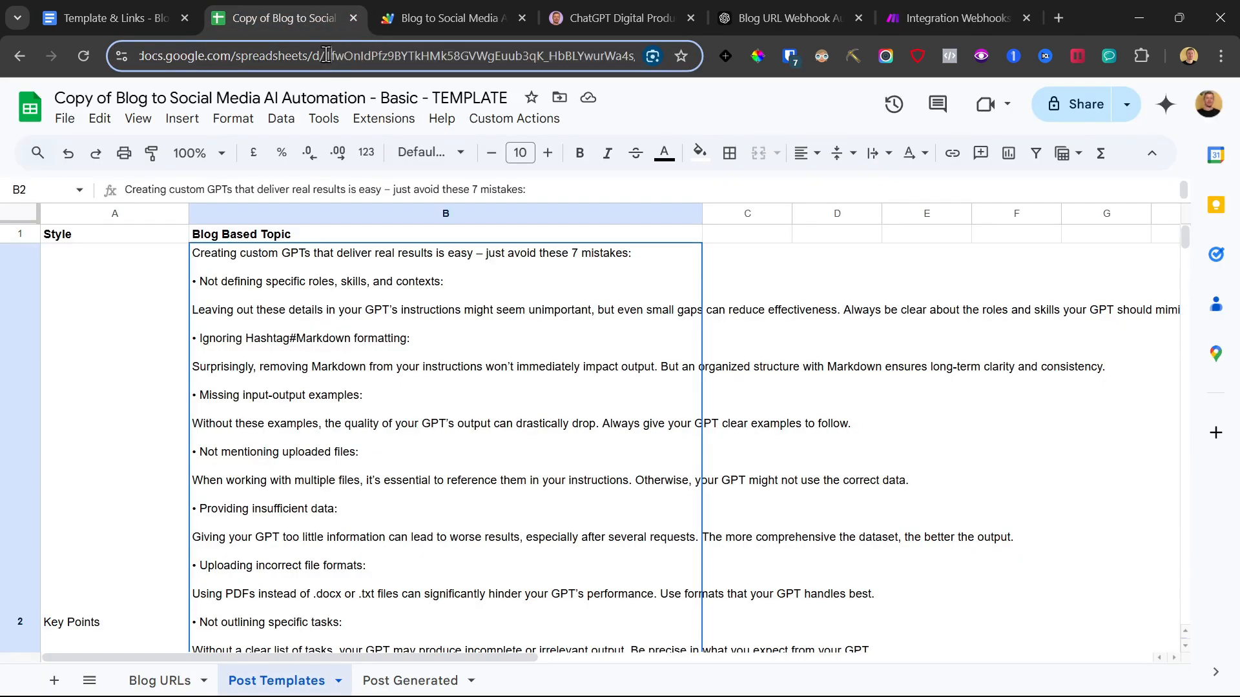
drag(328, 56, 425, 108)
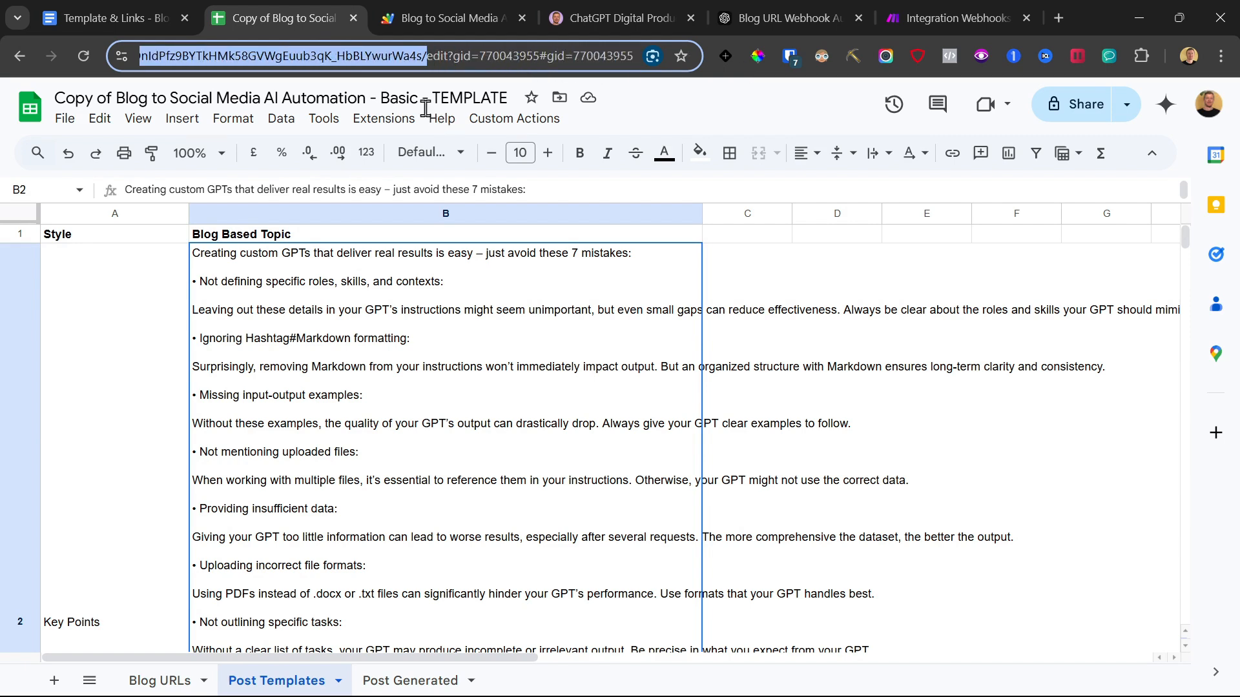
right_click(390, 56)
click(490, 223)
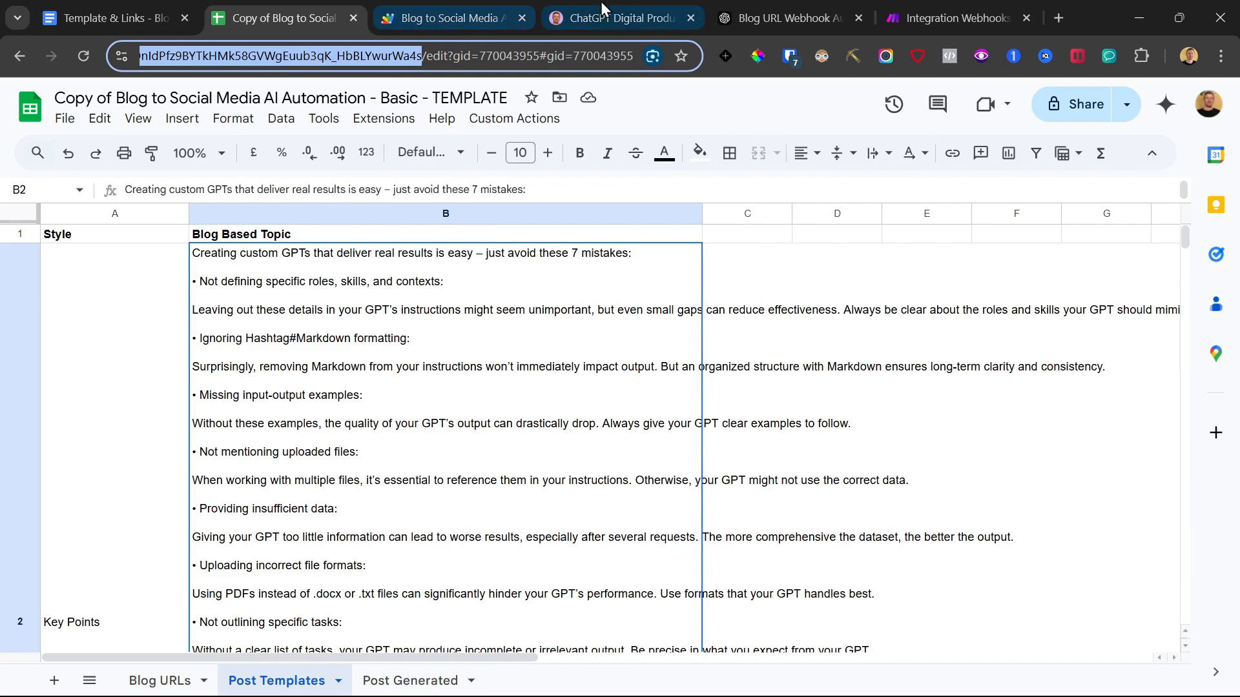
click(955, 14)
Paste the spreadsheet ID and pick the Post Templates sheet from the list instead of mapping.
click(728, 374)
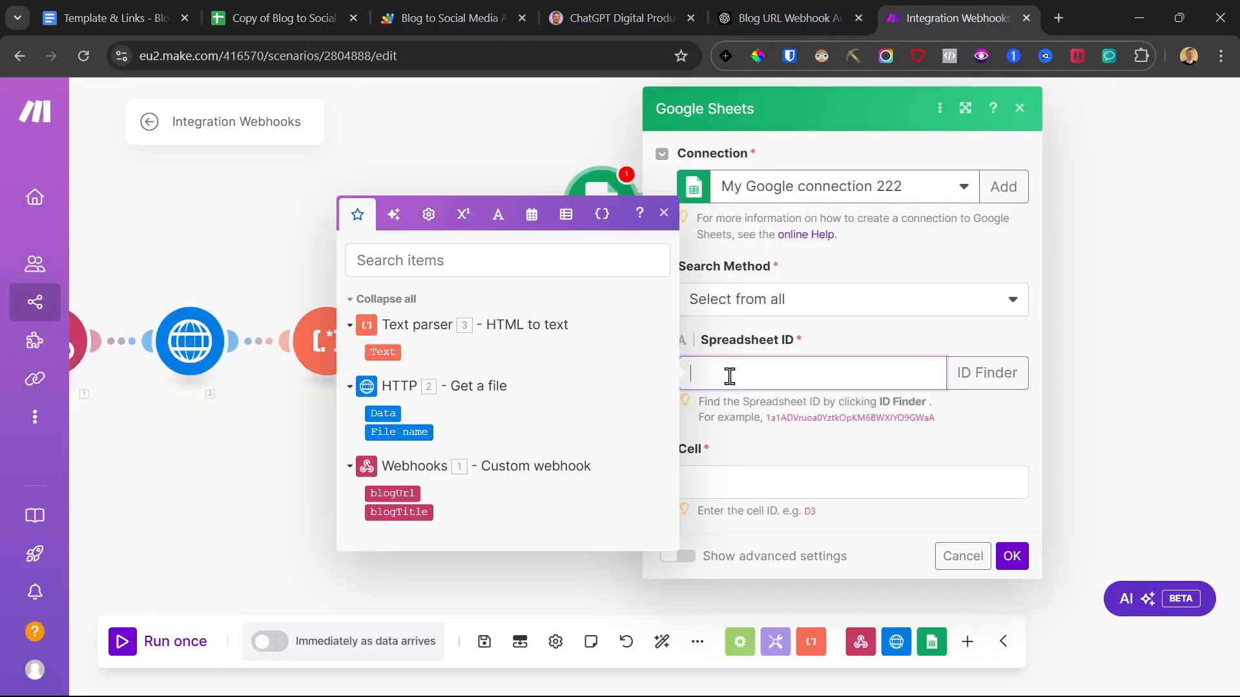
right_click(728, 373)
click(813, 188)
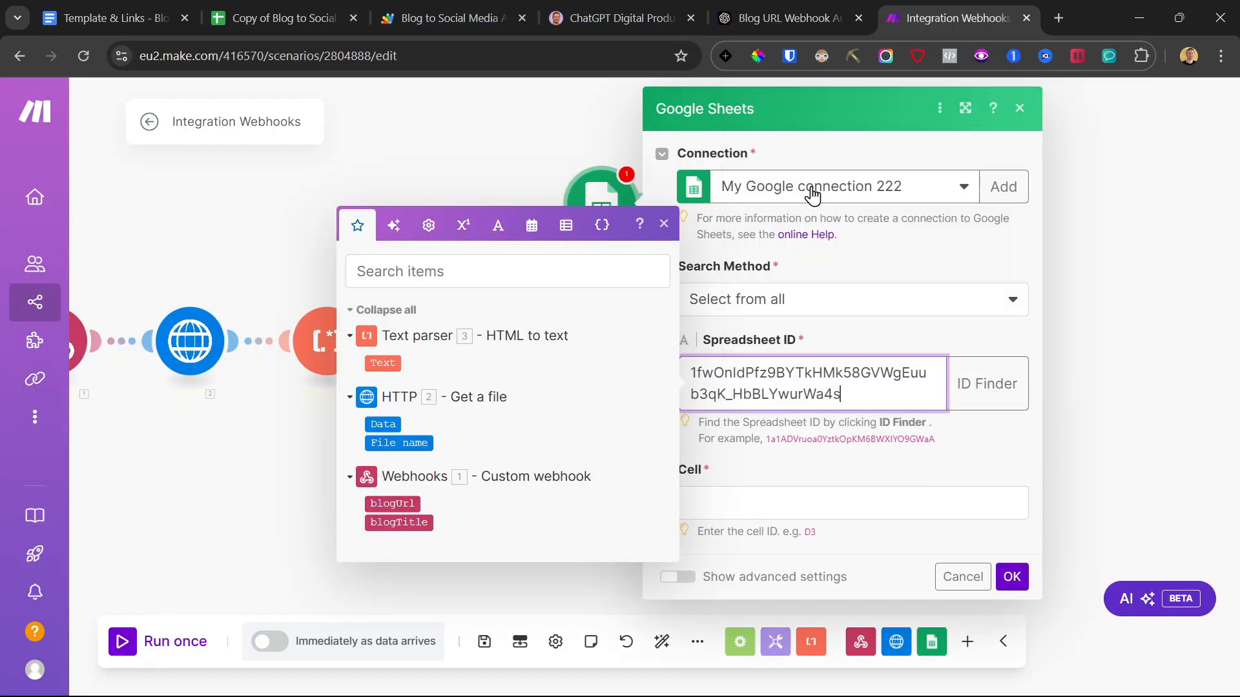
click(812, 528)
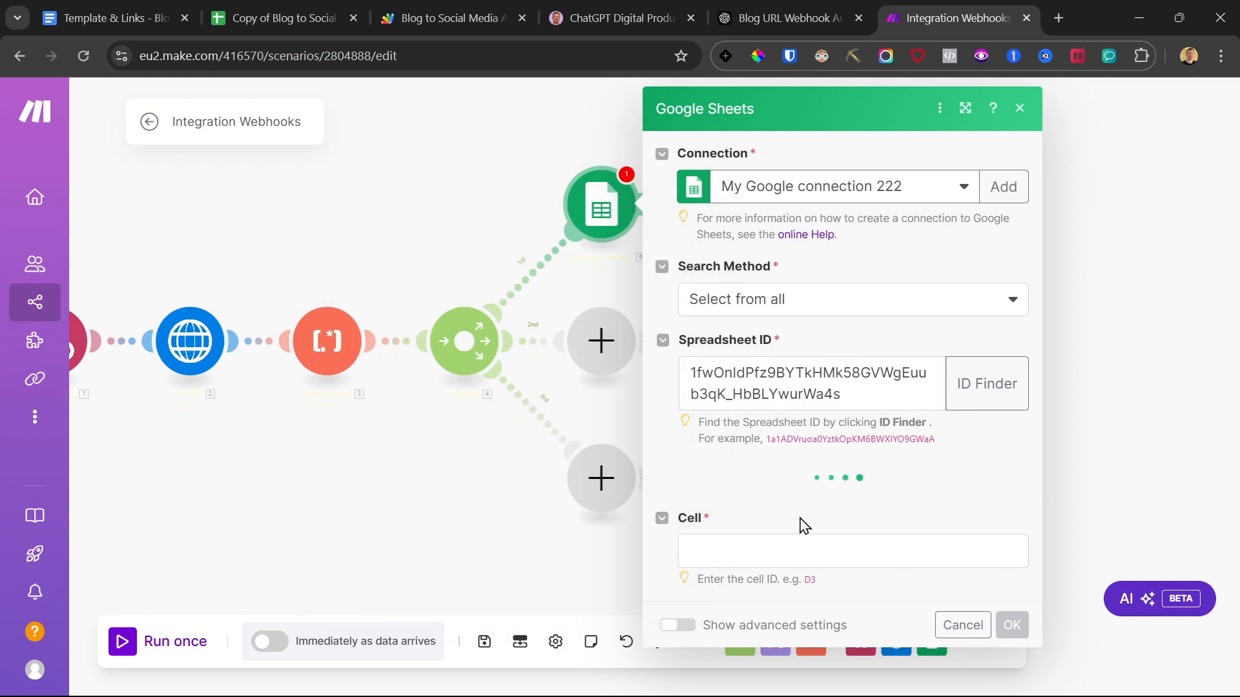
click(969, 477)
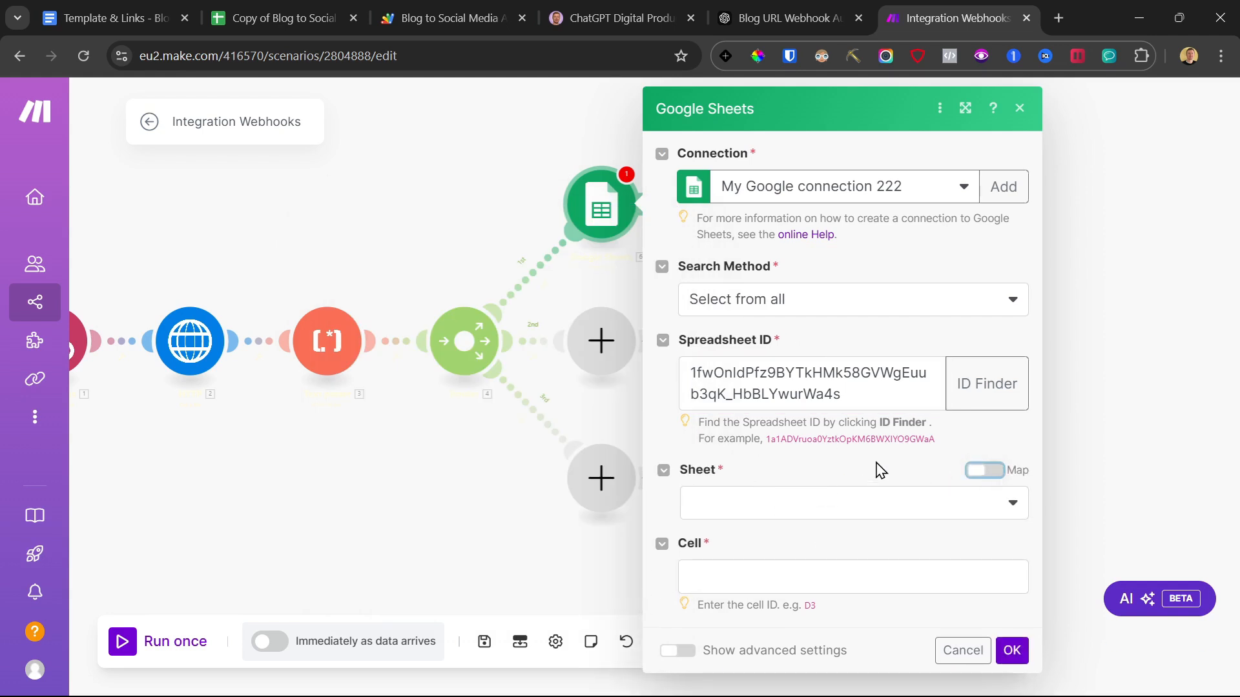
click(808, 503)
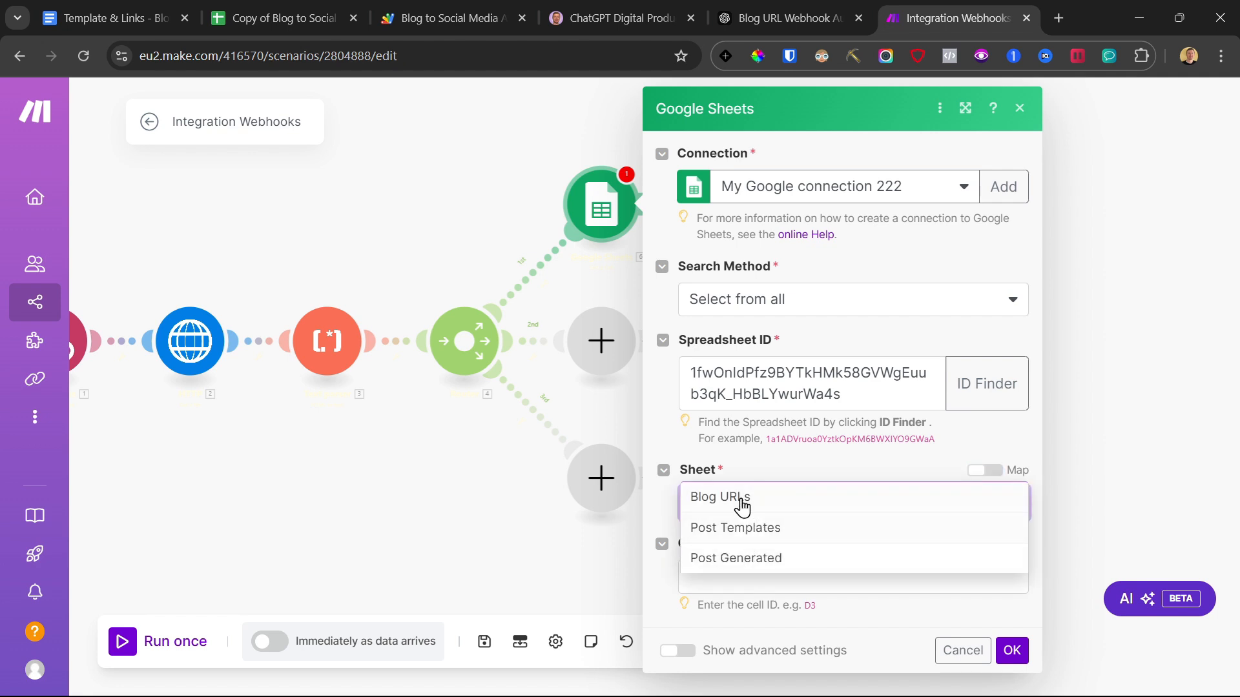
click(749, 530)
Set the cell to read to B2, after checking it in the spreadsheet, and save the module.
click(748, 574)
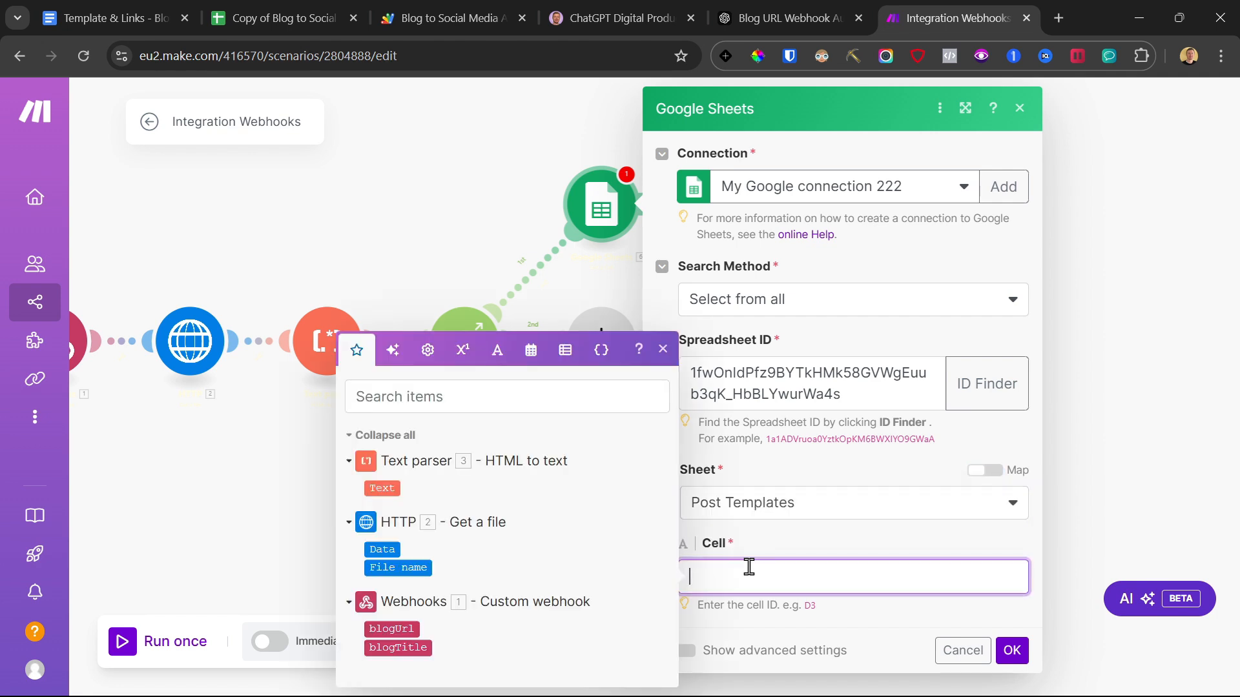
click(258, 19)
click(137, 357)
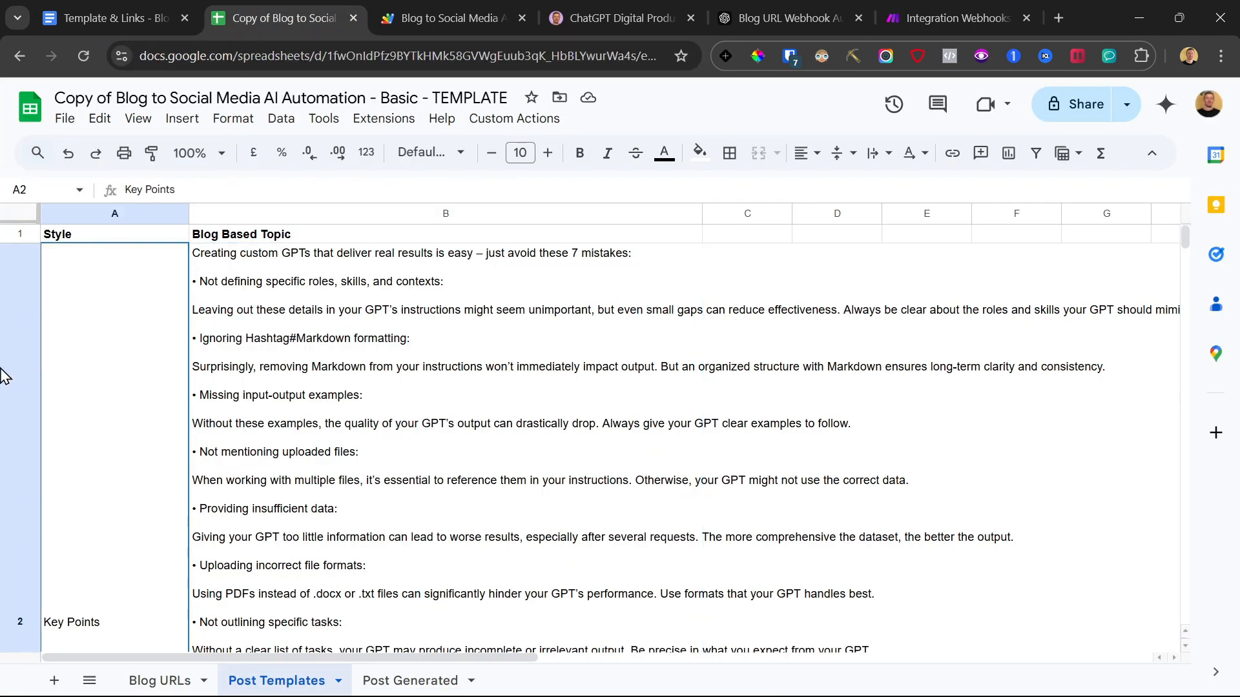
click(354, 378)
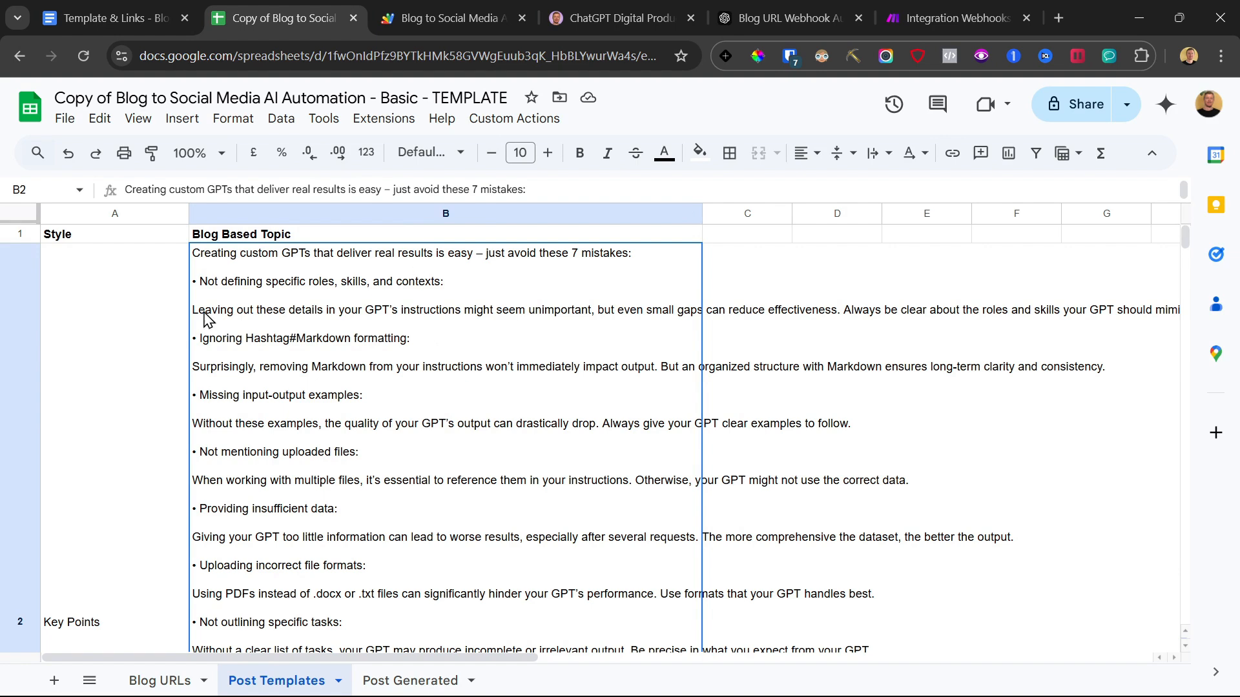
click(58, 322)
click(921, 3)
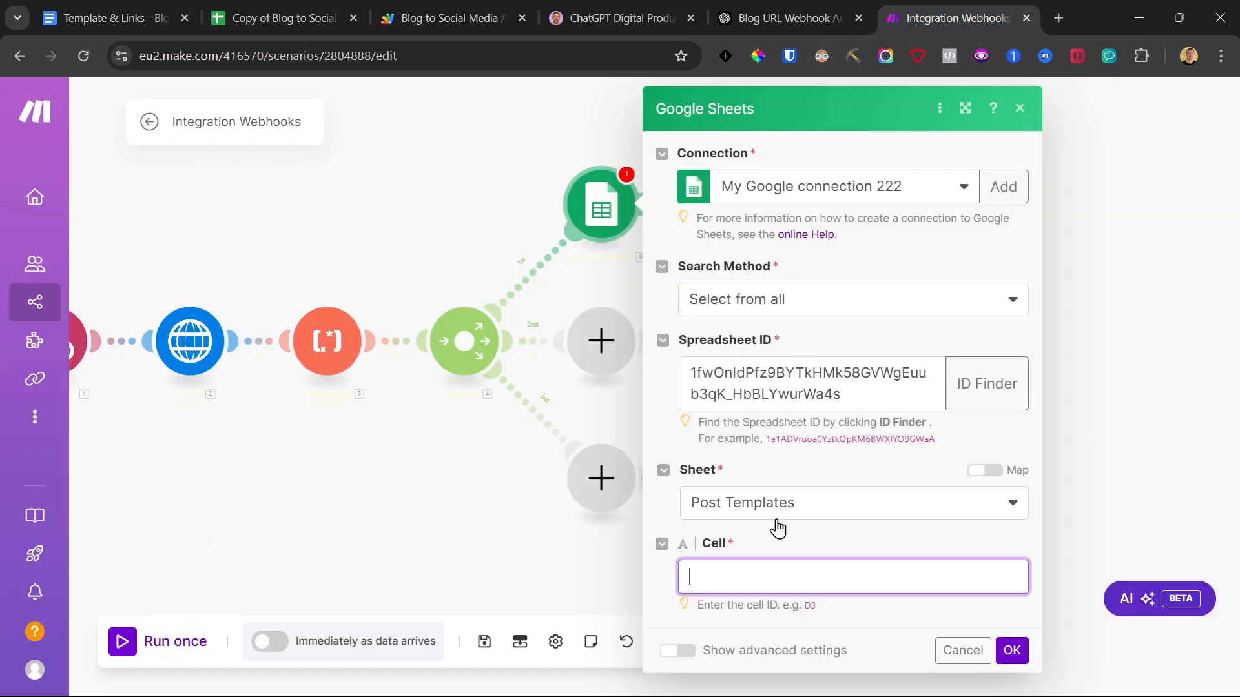
click(1015, 664)
Rename the Google Sheets module to Key Points.
right_click(606, 221)
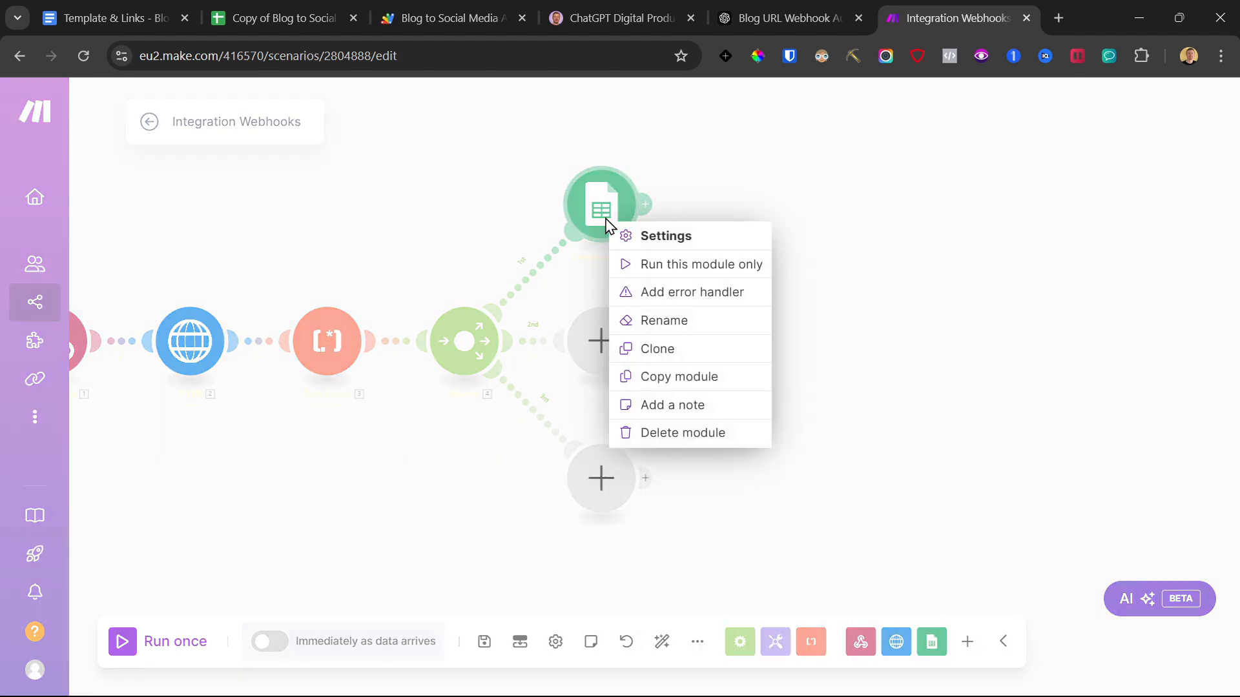
click(661, 323)
click(271, 18)
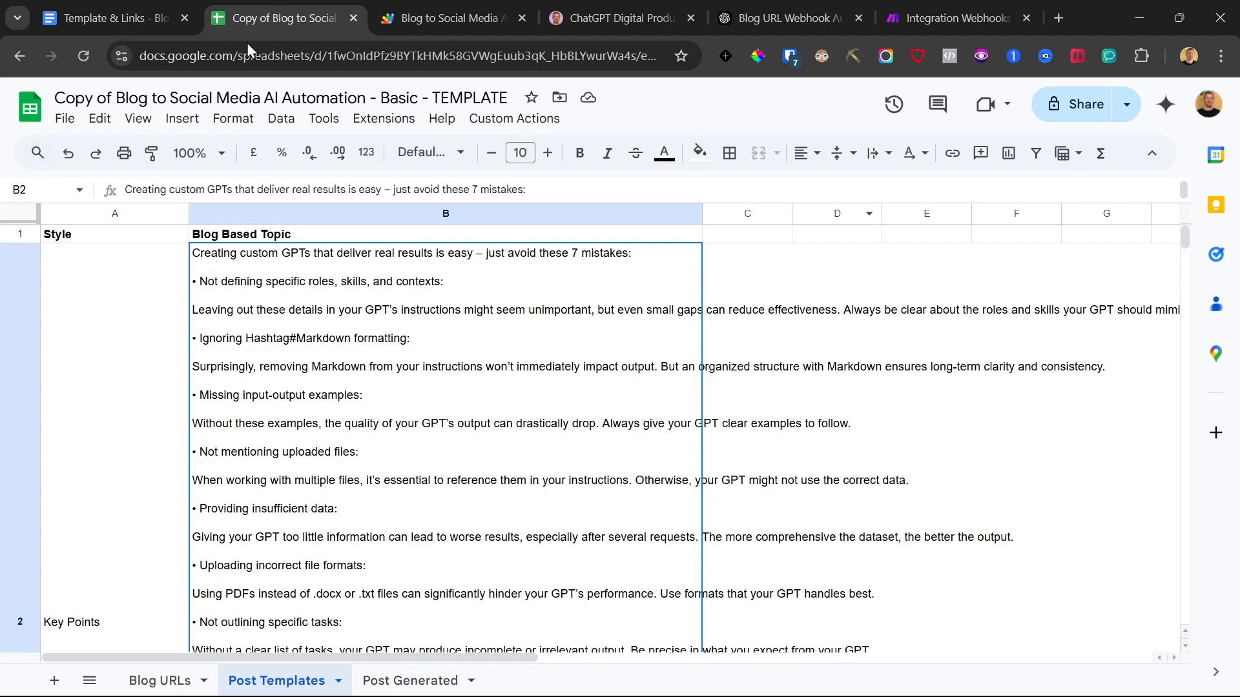
click(116, 551)
click(930, 19)
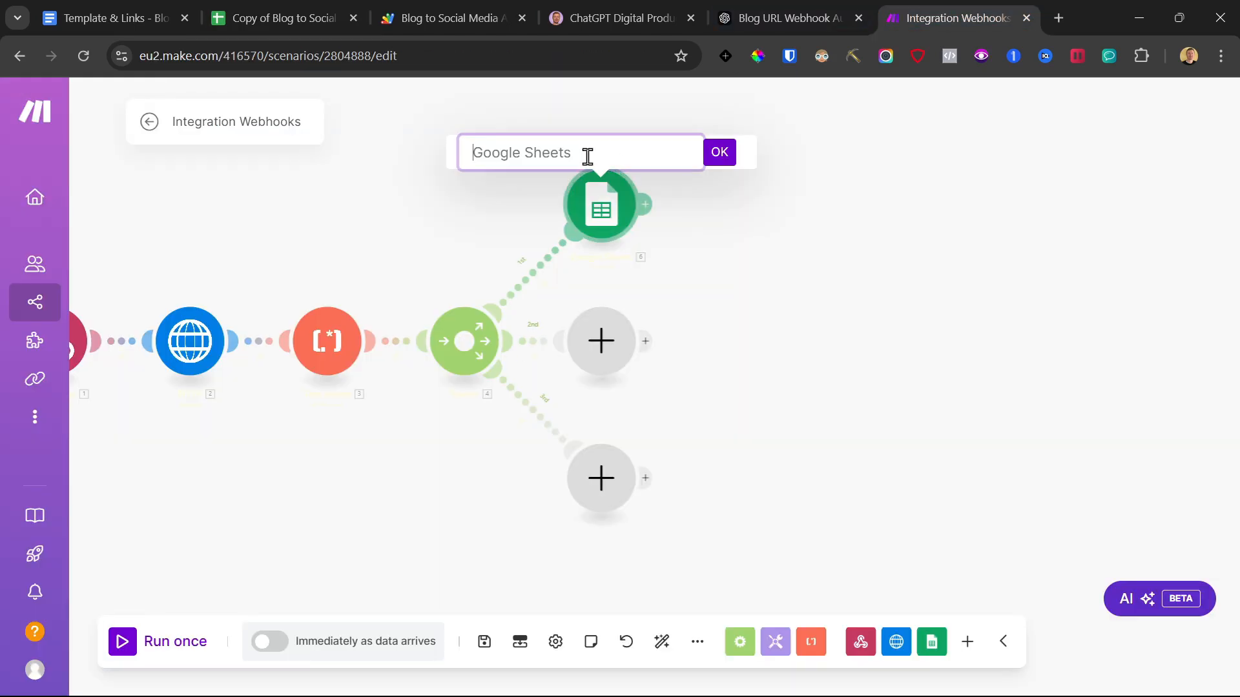
text(Key Points)
click(719, 153)
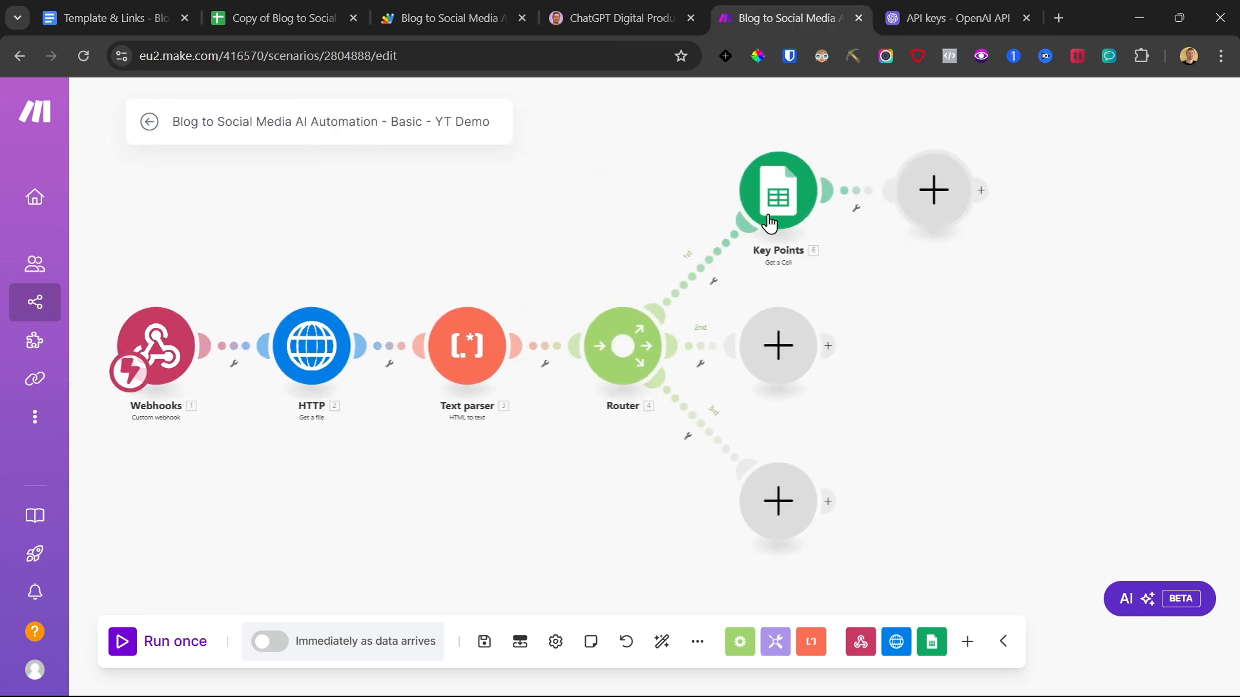
click(933, 190)
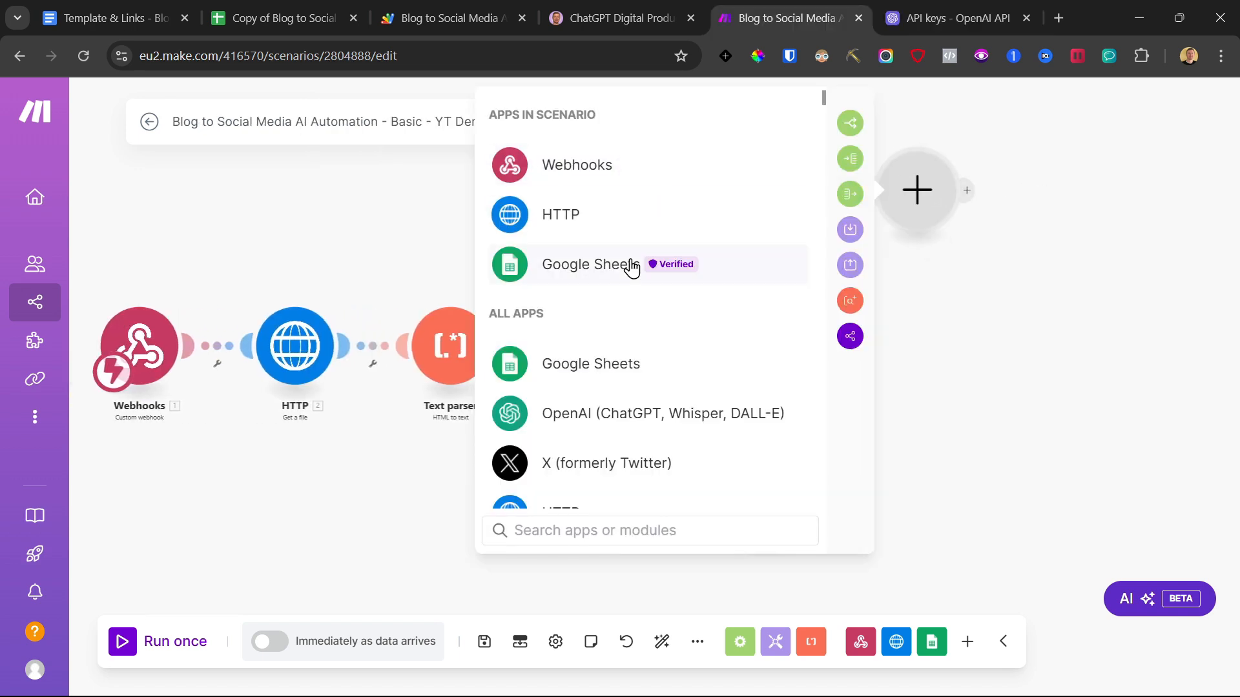
Search 'openai' and add the OpenAI Create a Completion module after Key Points.
text(openai)
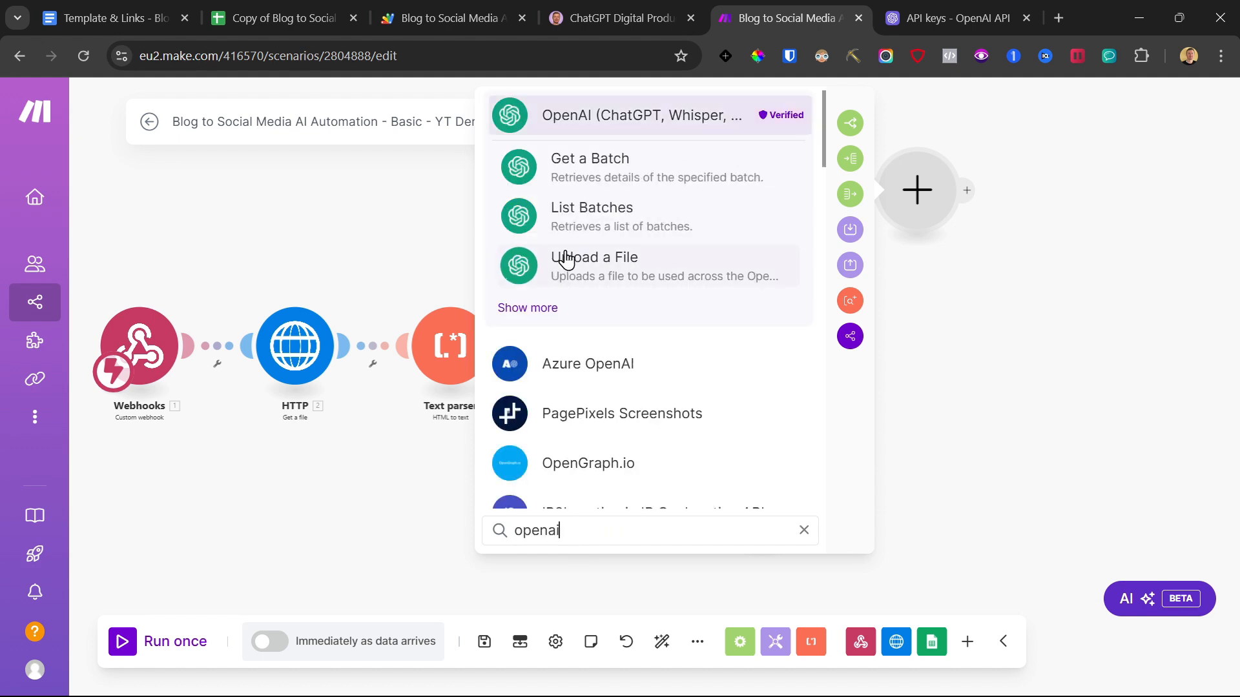
click(542, 311)
scroll(641, 341, down, 2)
scroll(641, 341, down, 1)
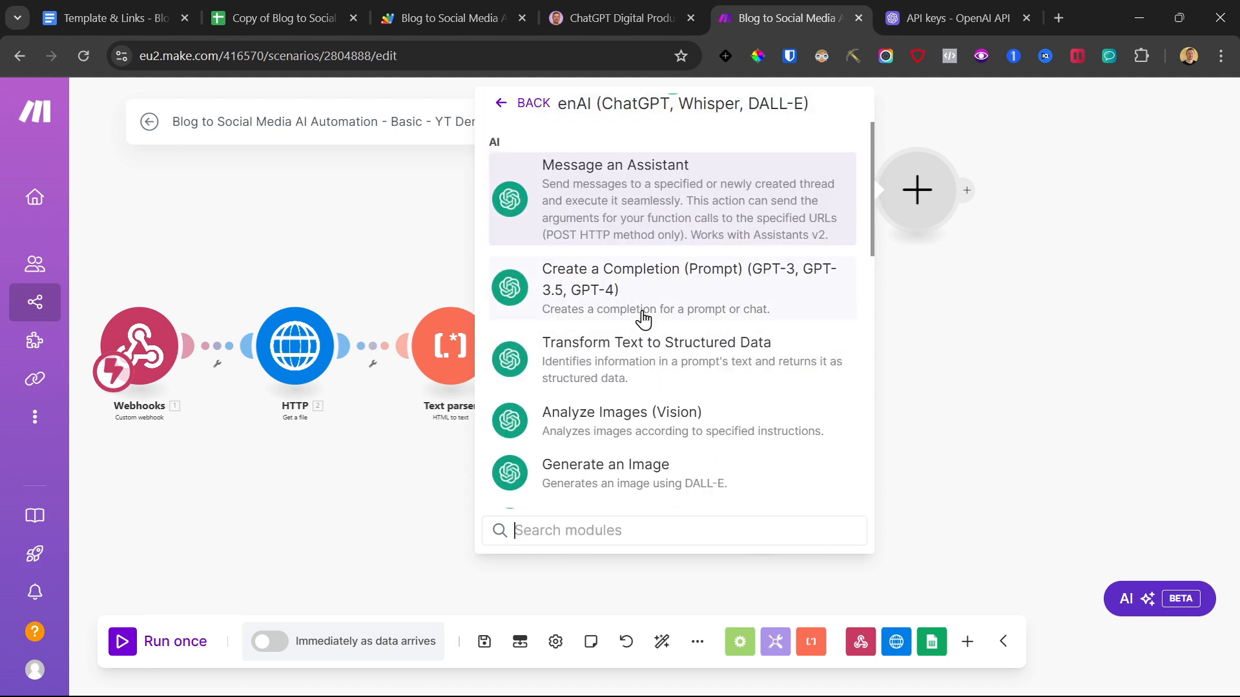
click(610, 290)
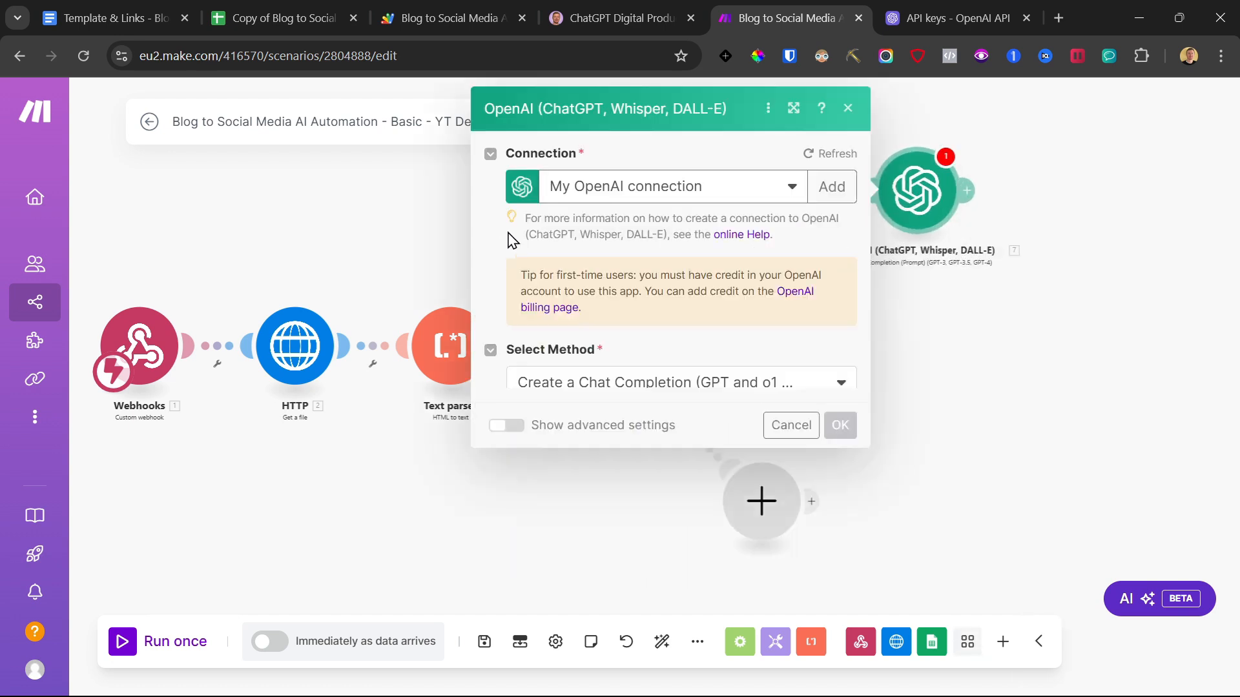
click(365, 244)
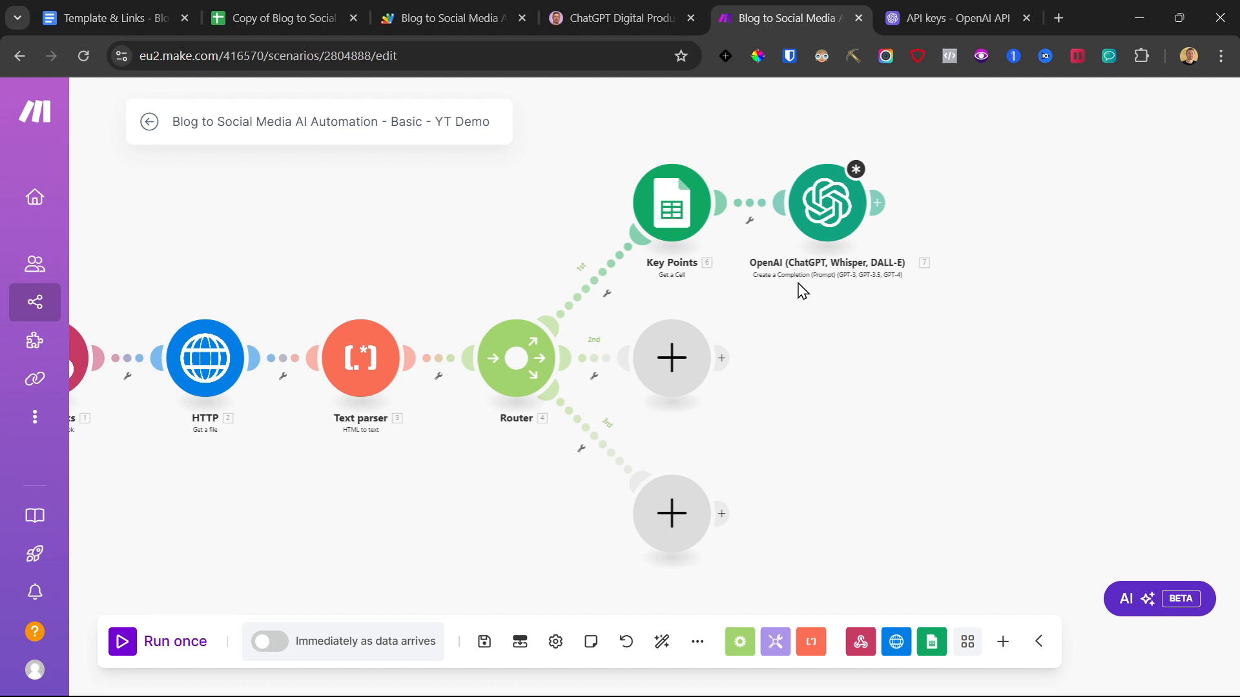
Start a new OpenAI connection and bring up the OpenAI API keys page.
click(827, 202)
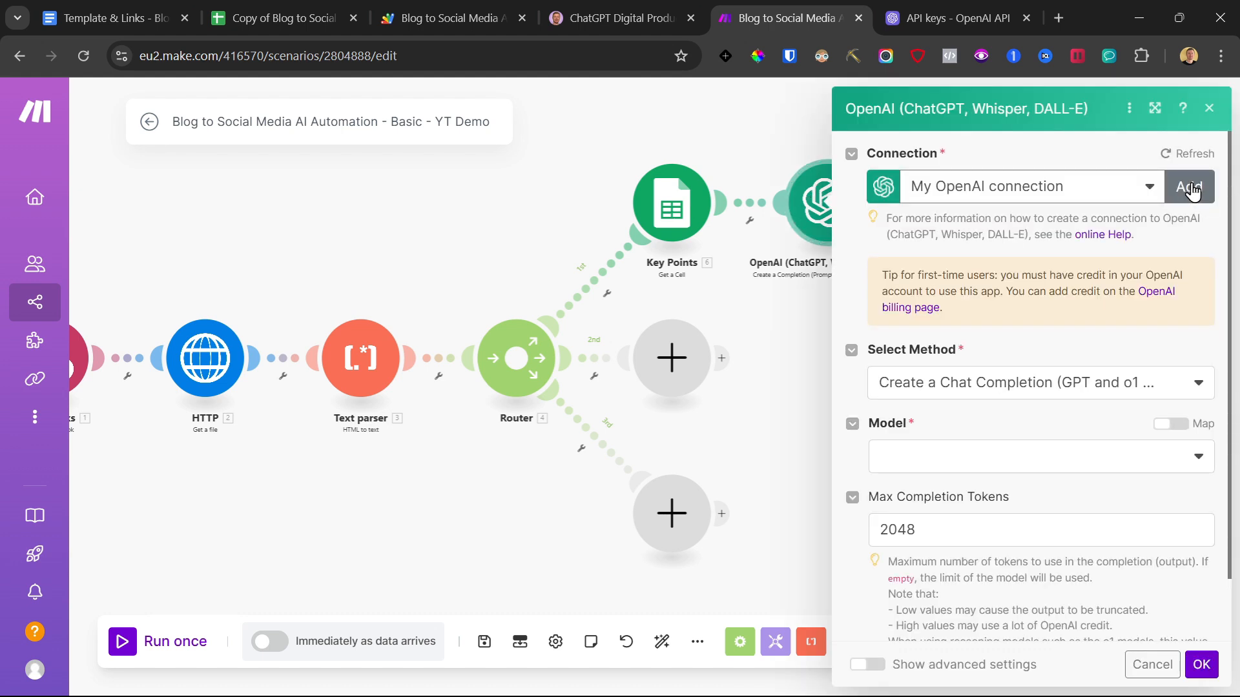
click(1191, 190)
click(850, 261)
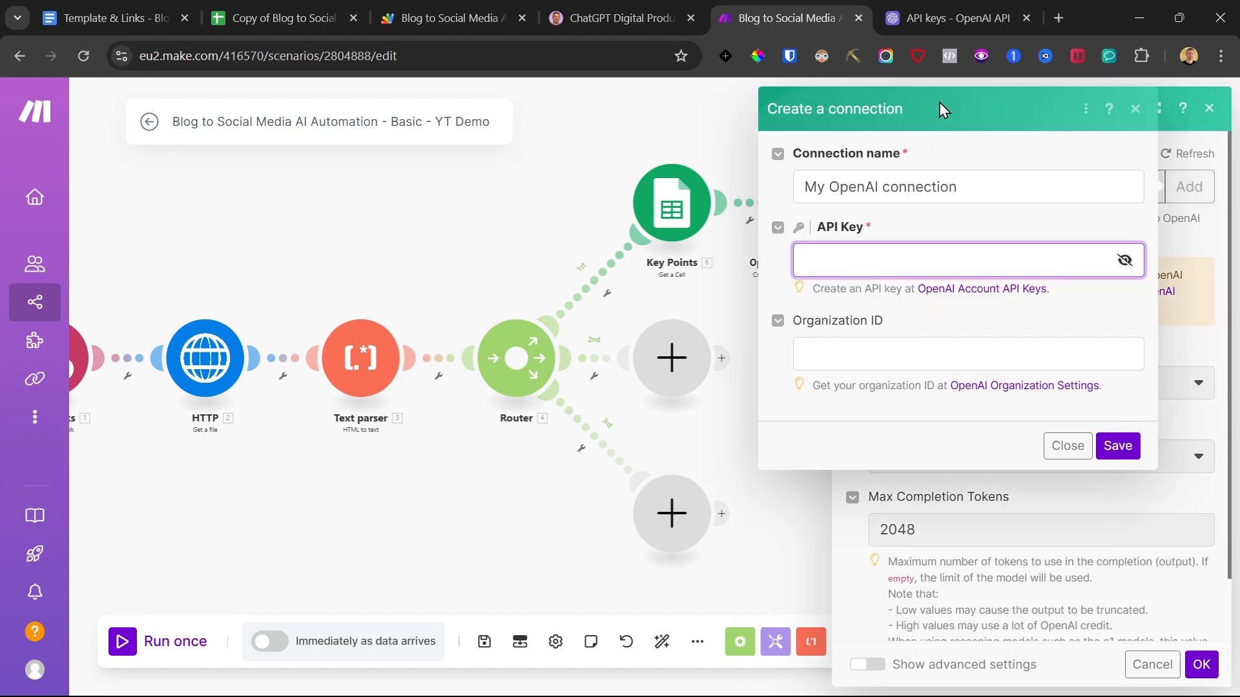
click(957, 17)
drag(252, 56, 138, 56)
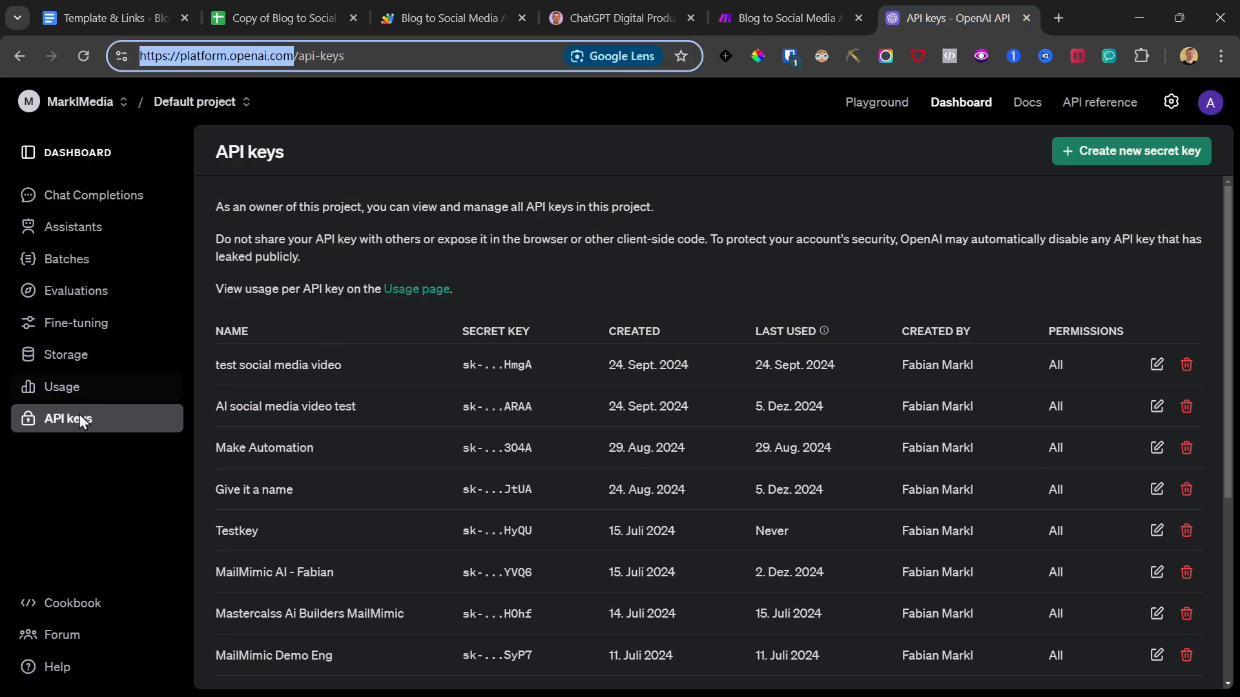
Review the OpenAI billing overview ($4.88 credit balance) and monthly usage costs.
click(1170, 104)
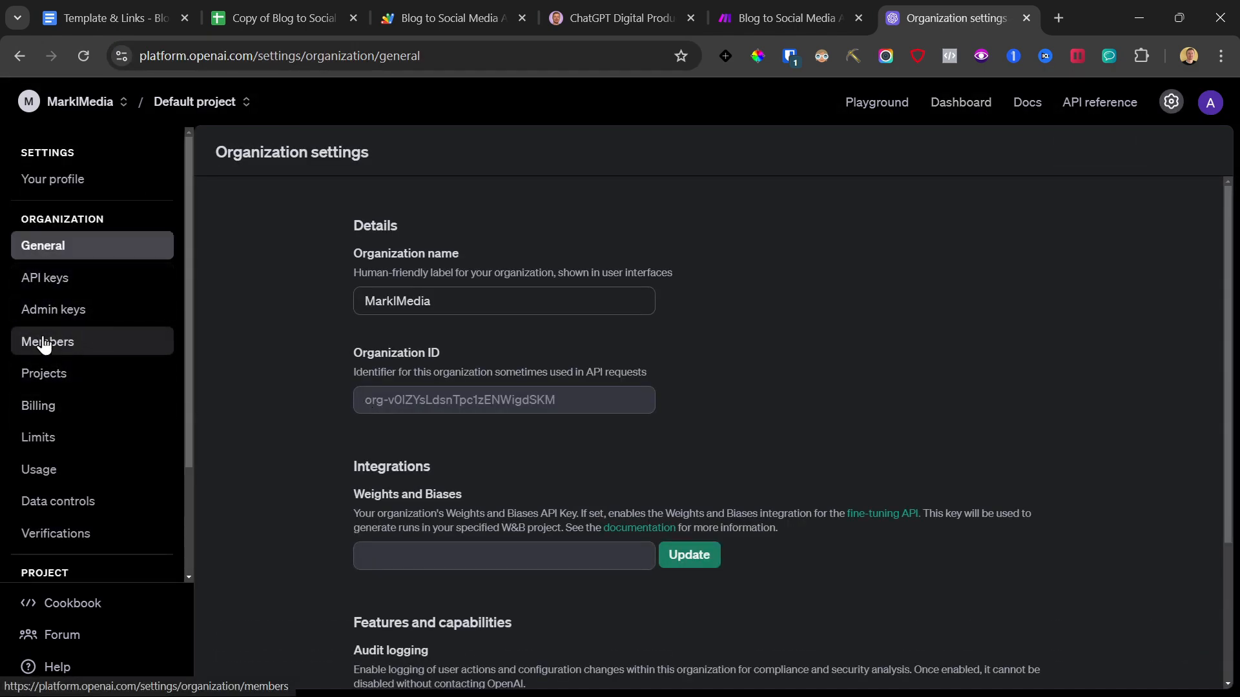
click(39, 408)
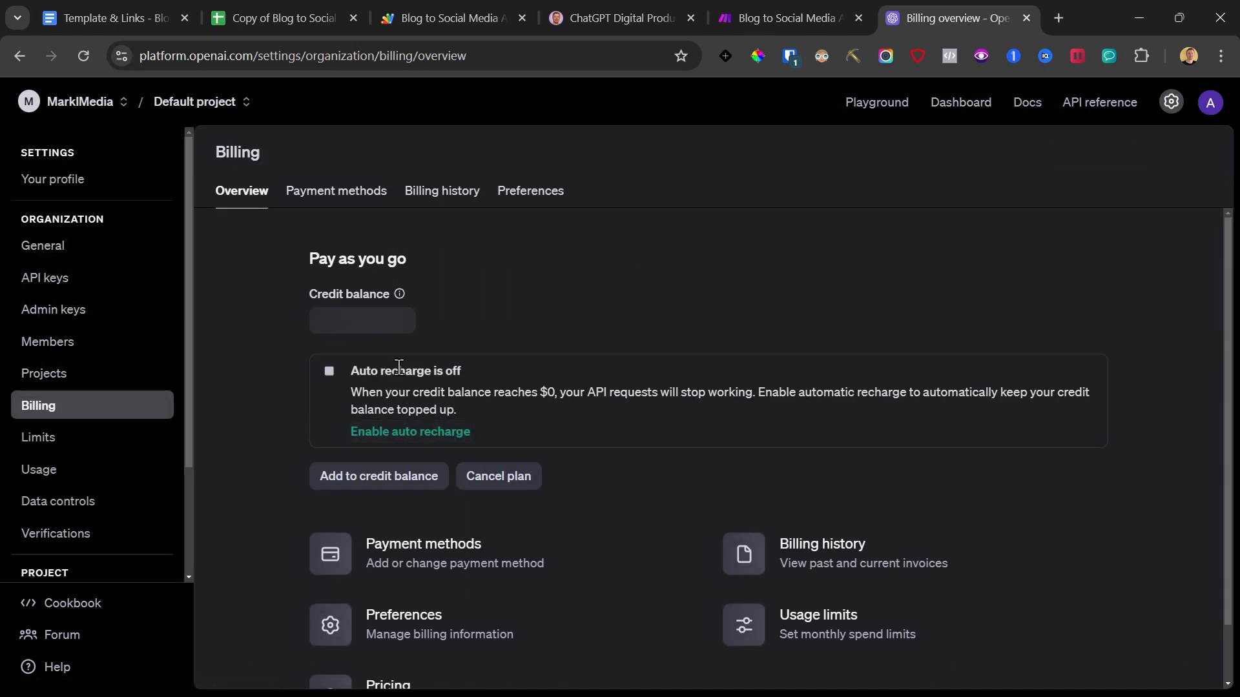
drag(309, 322, 434, 321)
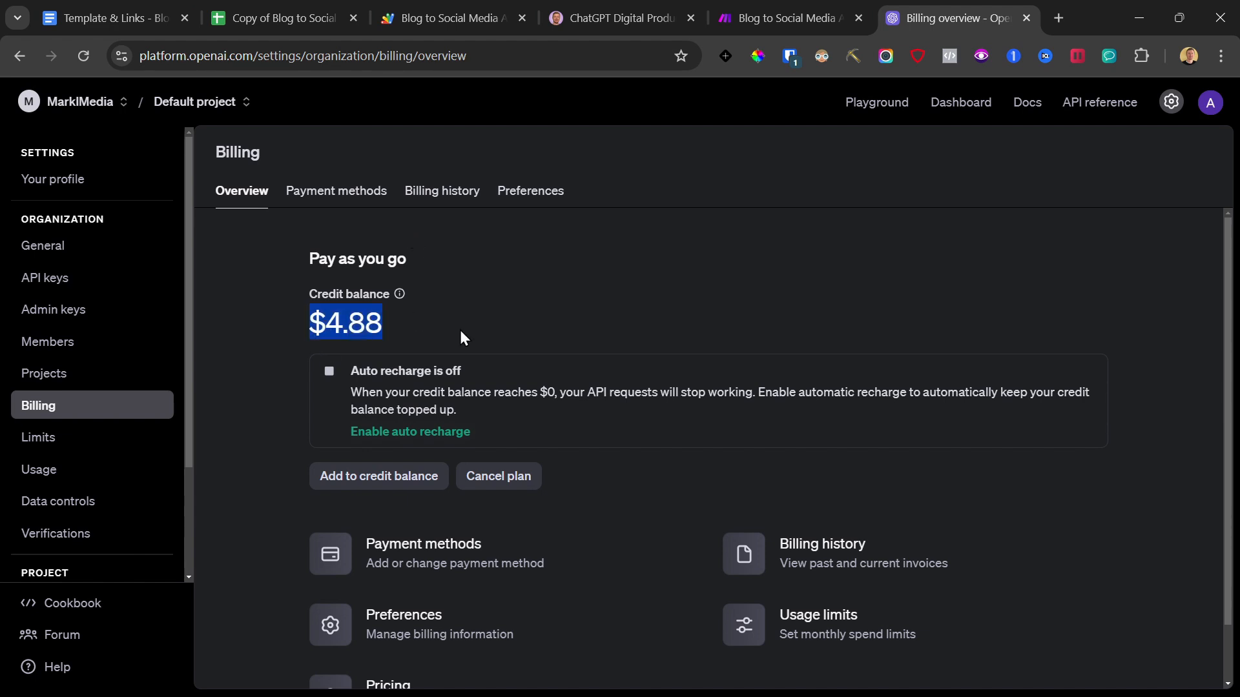
click(45, 470)
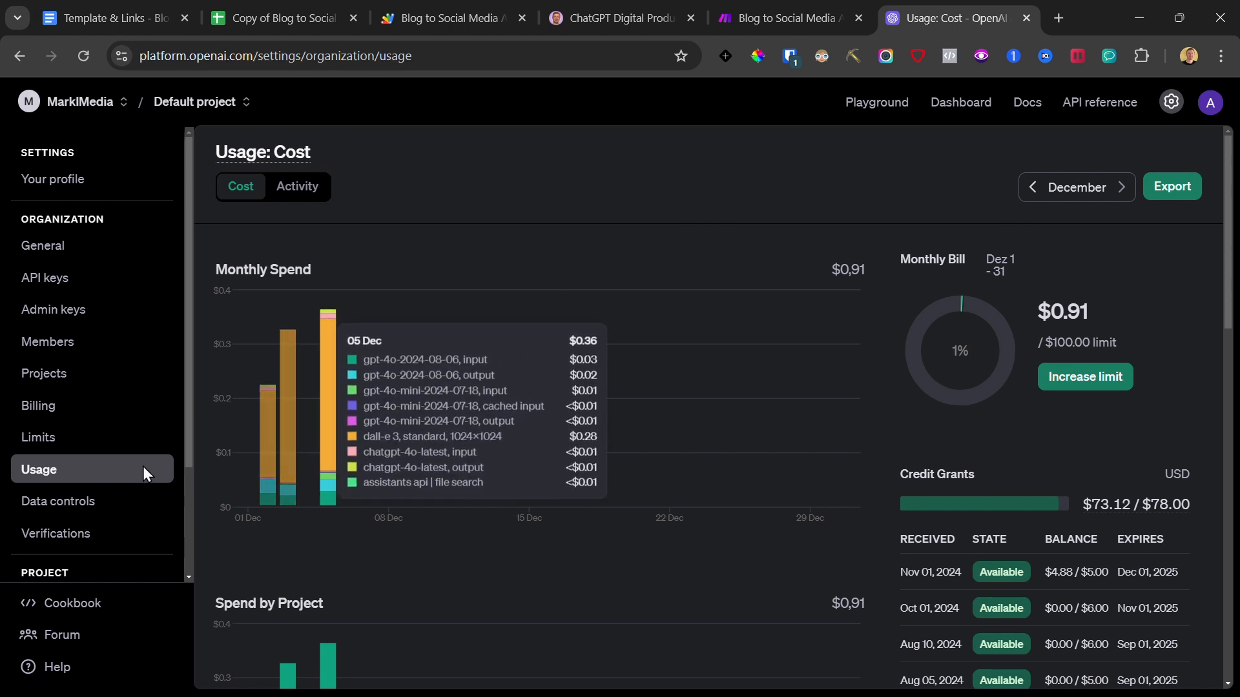
scroll(94, 431, down, 3)
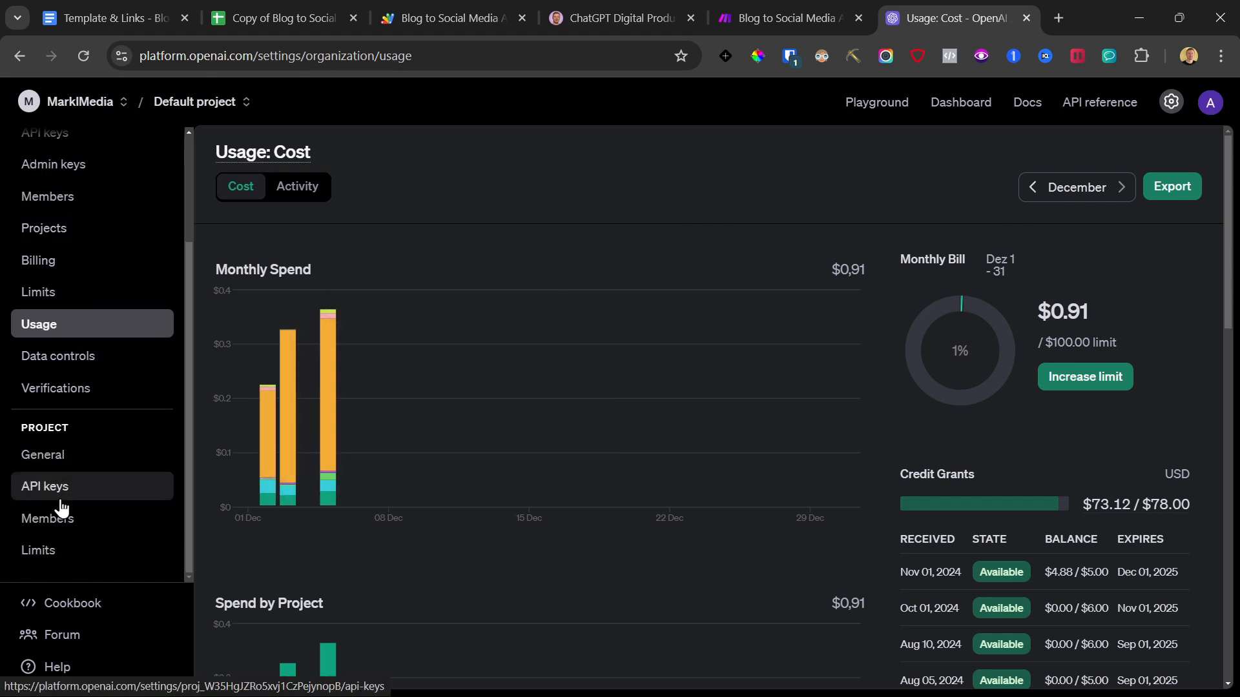
Create secret key 'Test key 222222', copy it, and paste it into Make's API Key field.
click(54, 491)
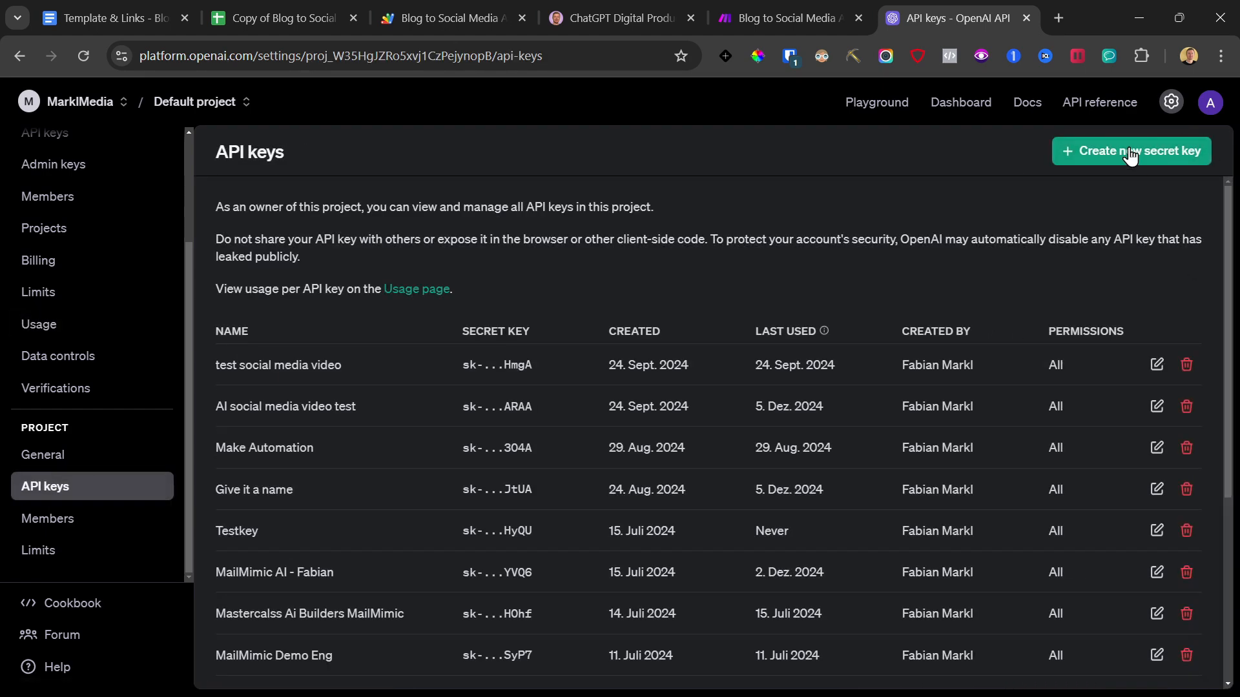
click(1127, 152)
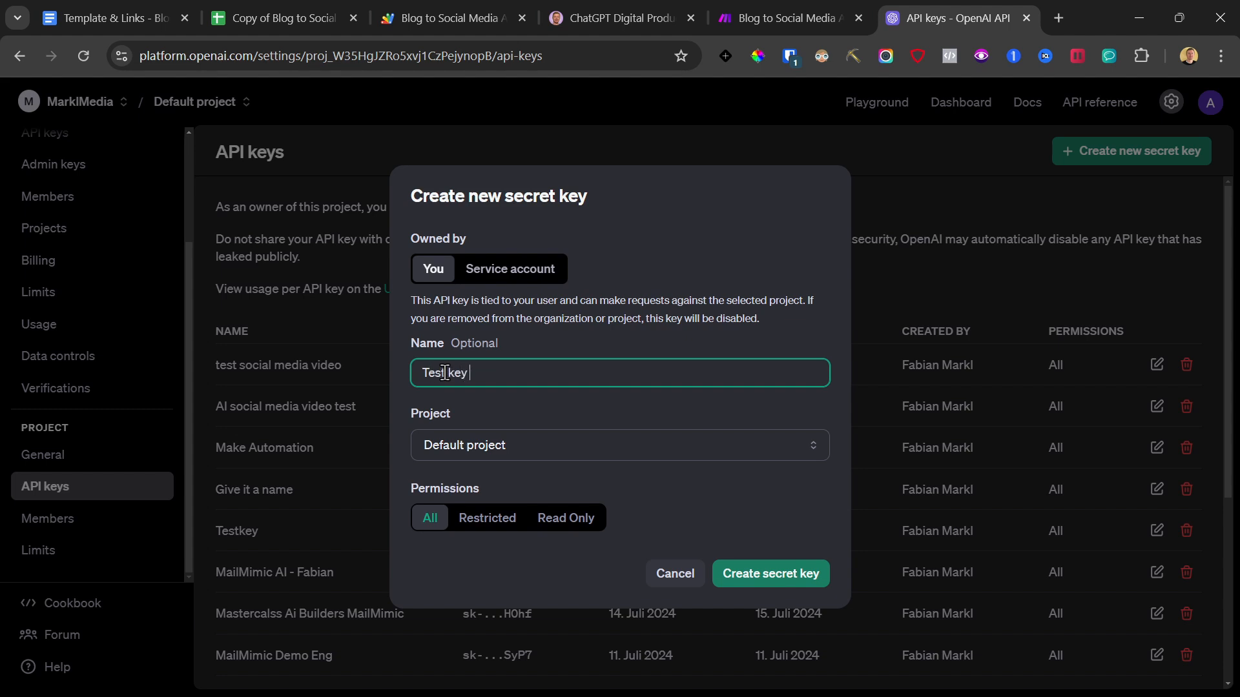
click(761, 572)
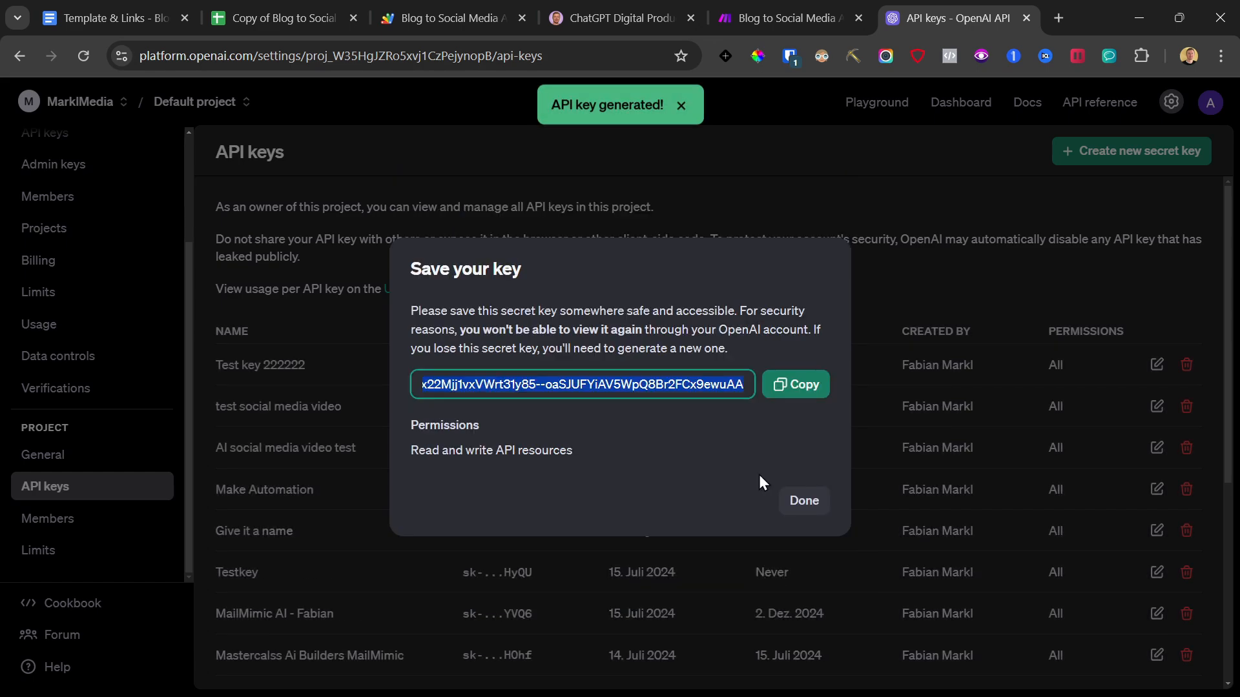
click(796, 384)
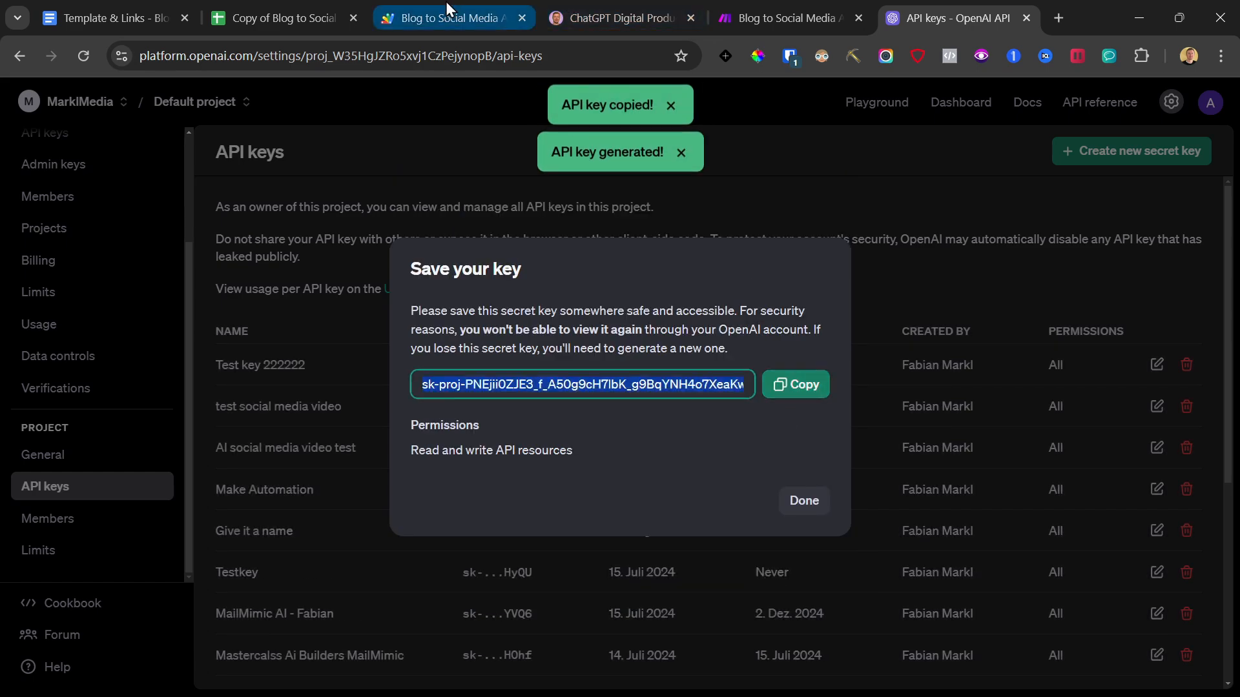
click(869, 7)
key(ctrl+v)
click(1018, 182)
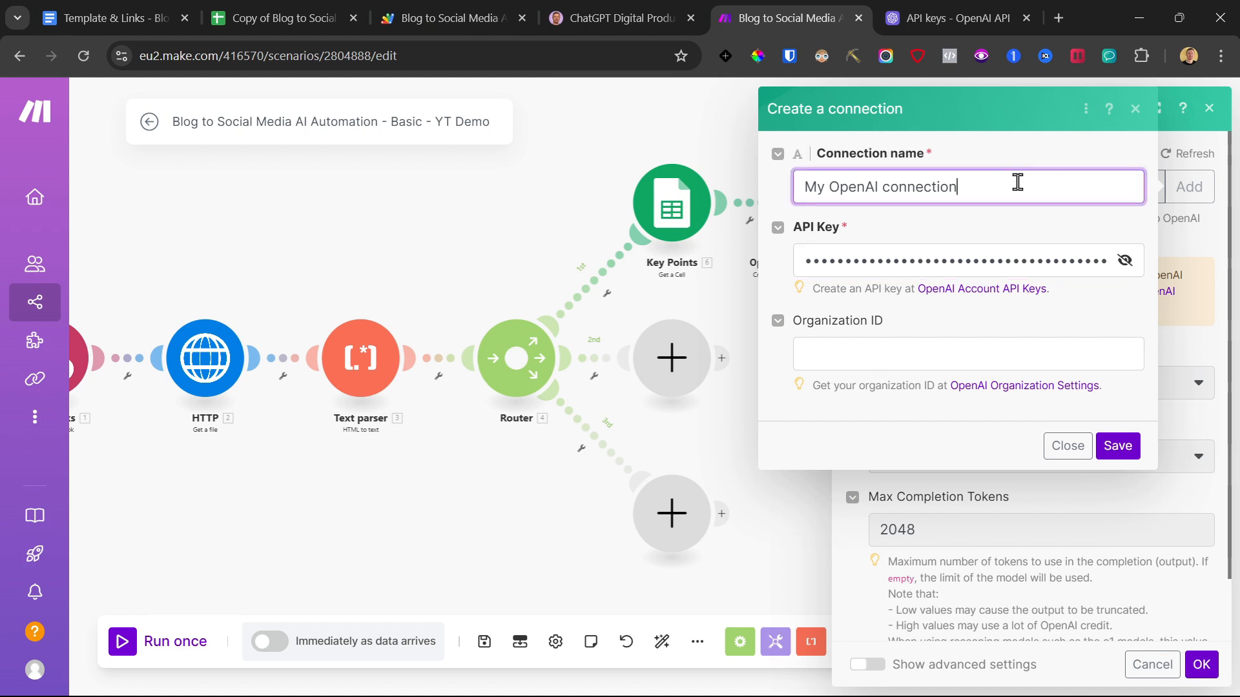
text(555555555555555555555)
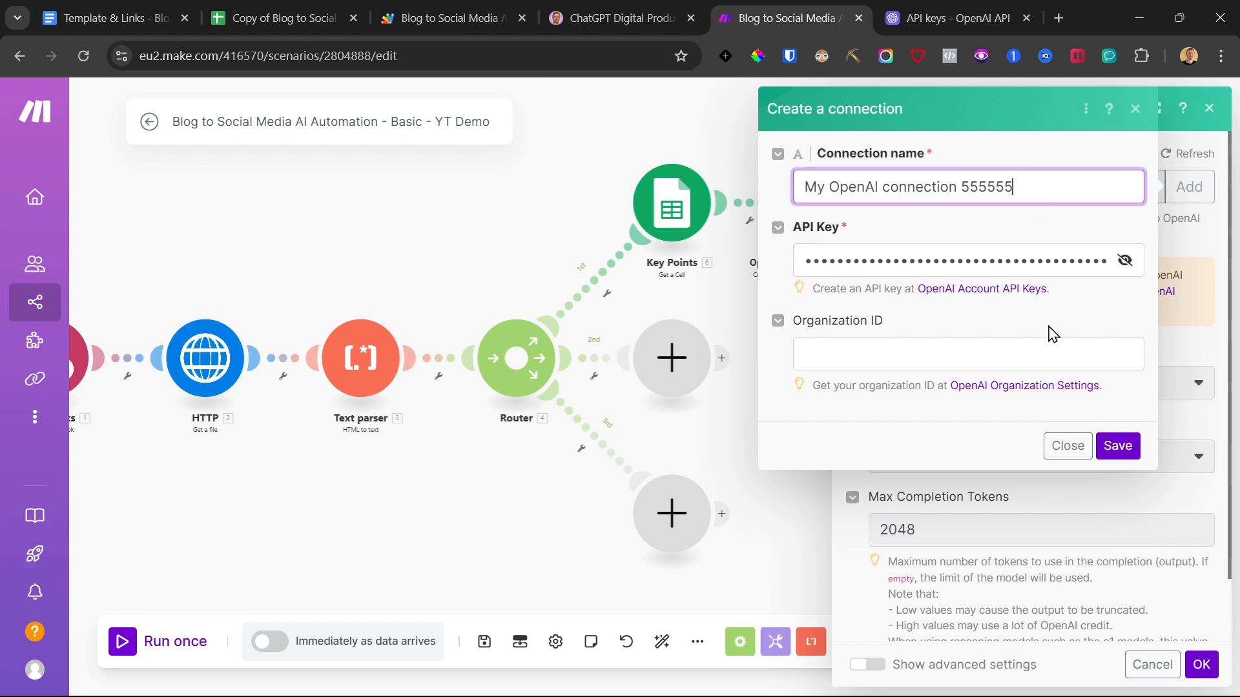
click(1116, 446)
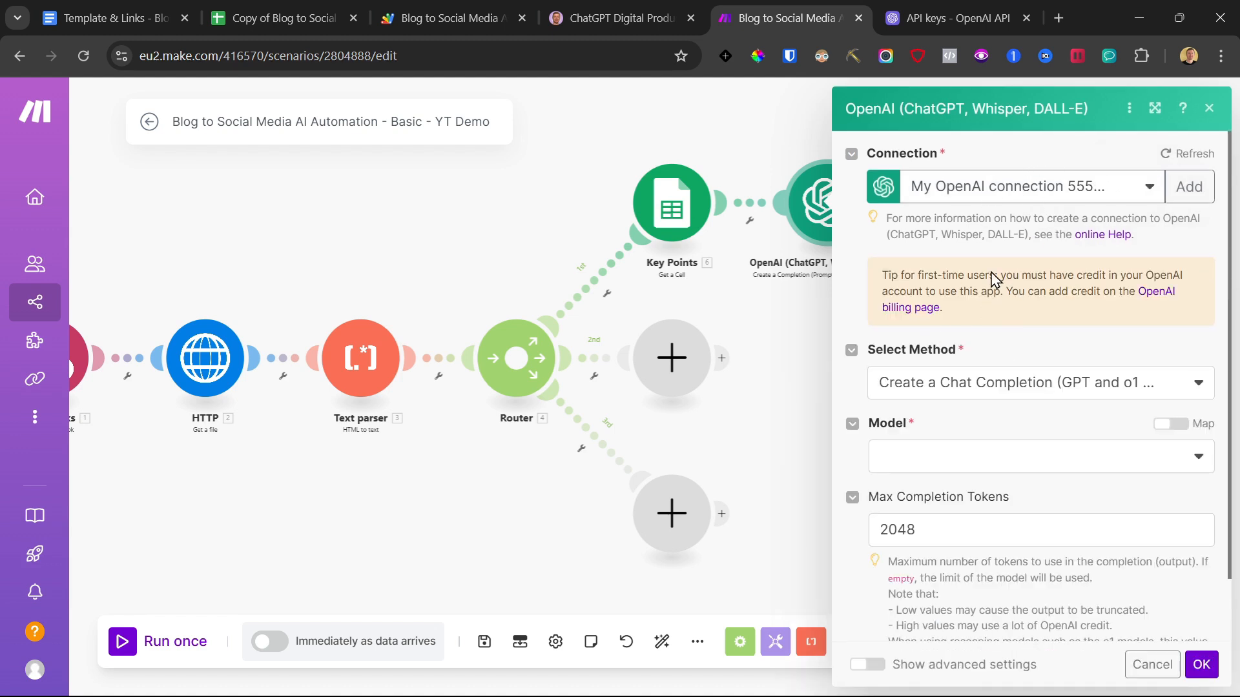
scroll(982, 329, down, 1)
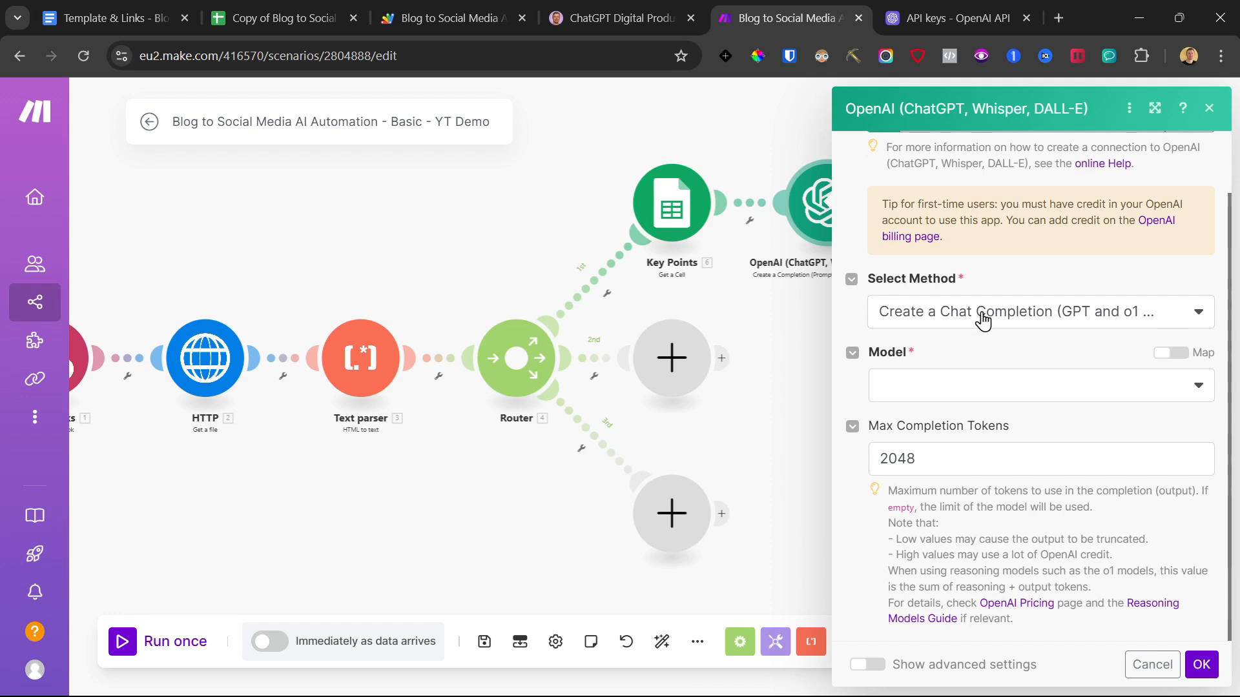
click(953, 393)
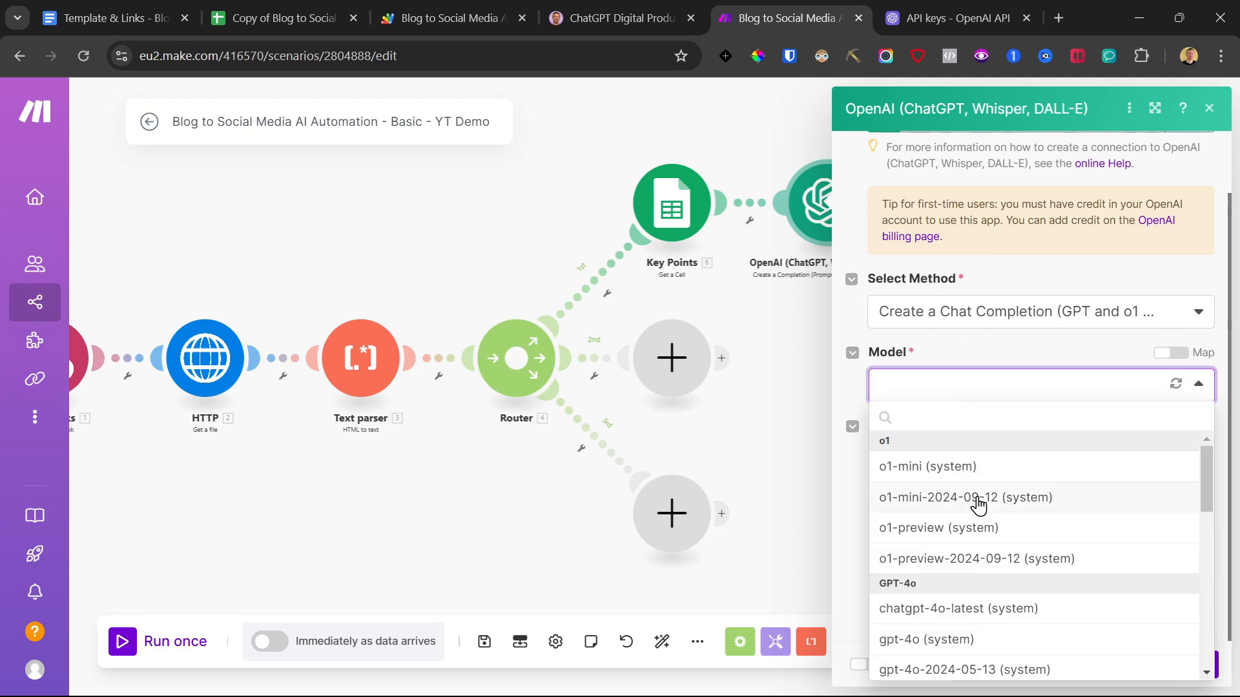
click(916, 467)
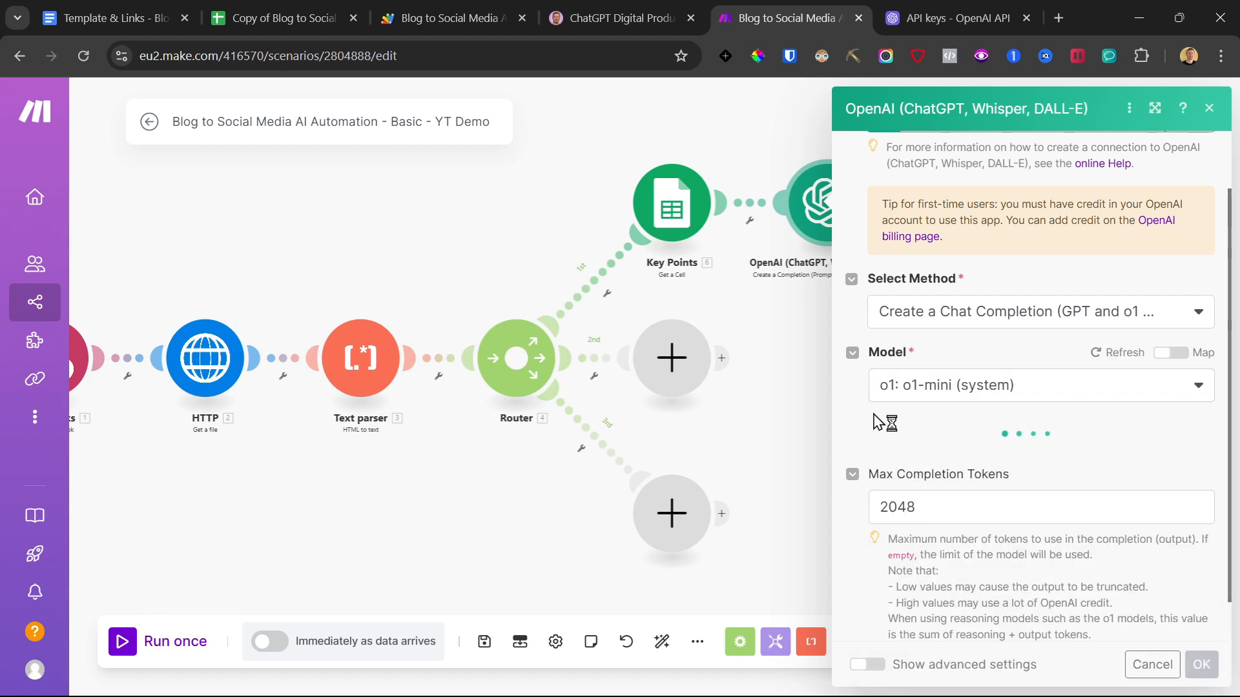
Add Message 1 with role User and focus its Text Content field.
scroll(1001, 429, down, 1)
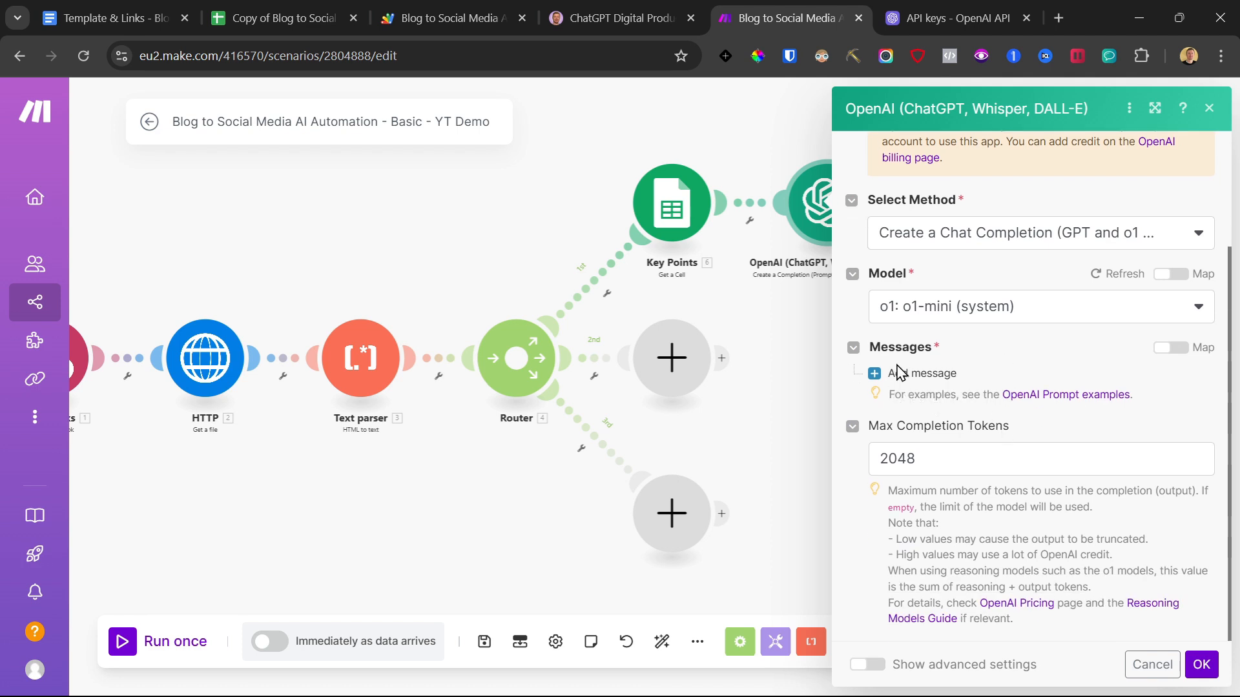
click(907, 374)
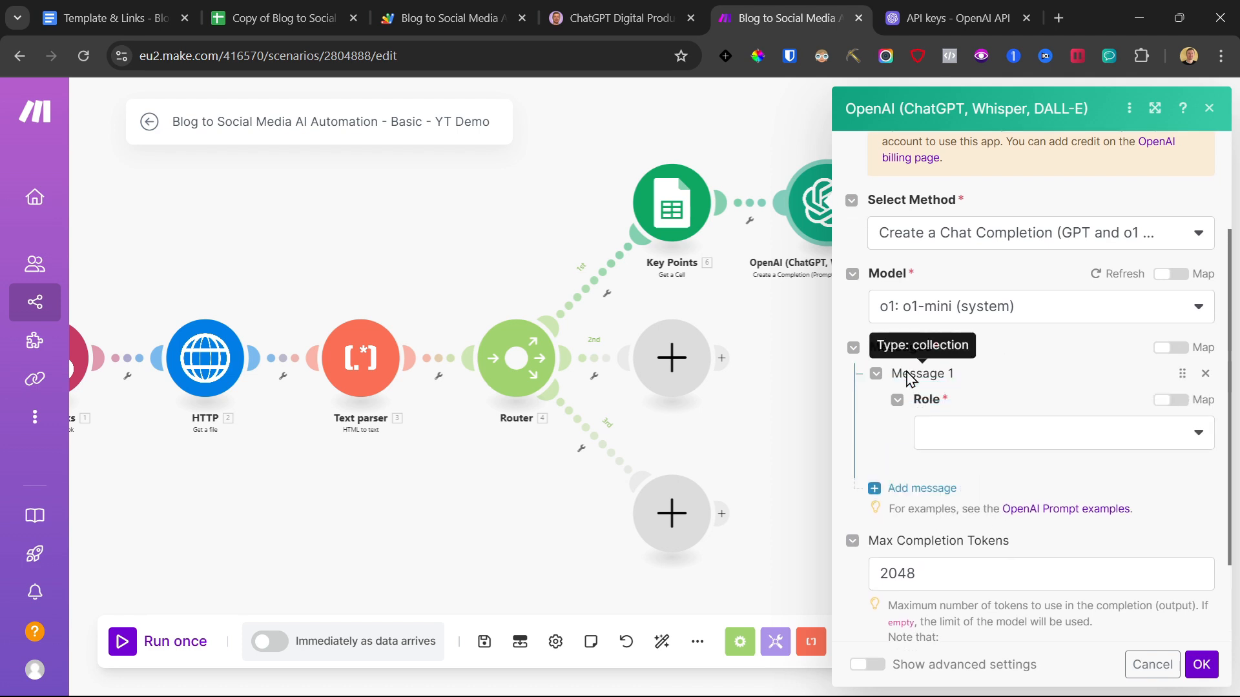
click(1004, 441)
click(966, 504)
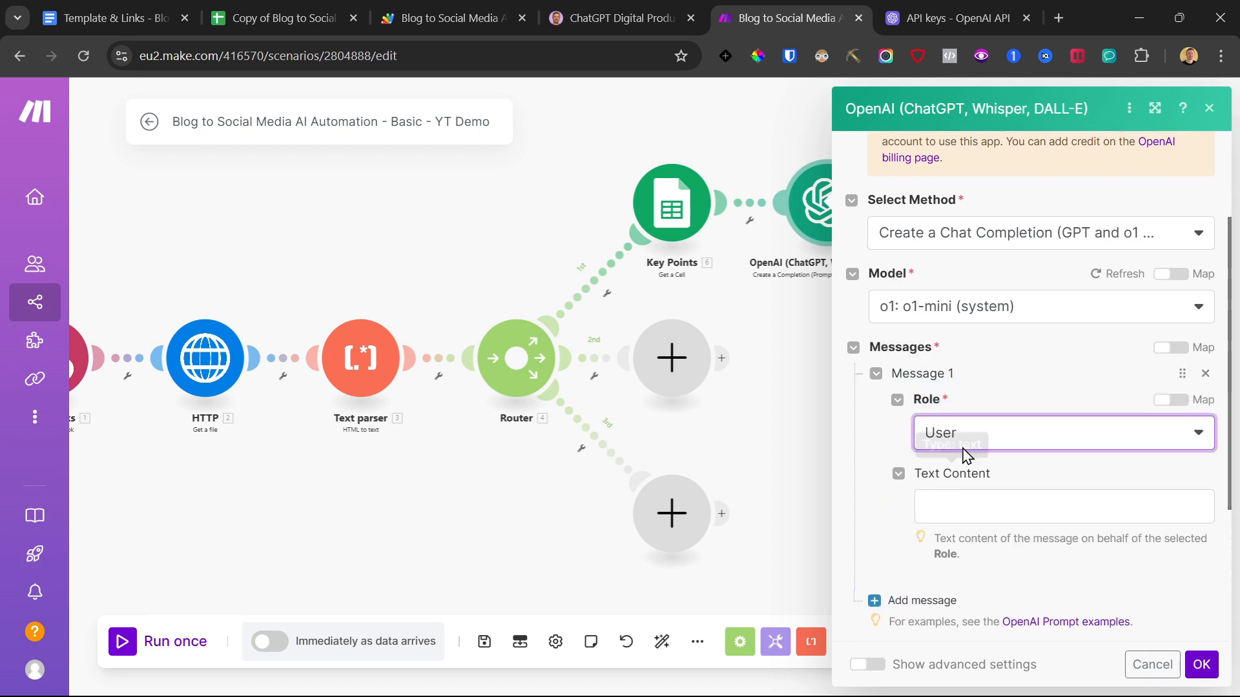
scroll(1018, 271, down, 3)
click(1018, 272)
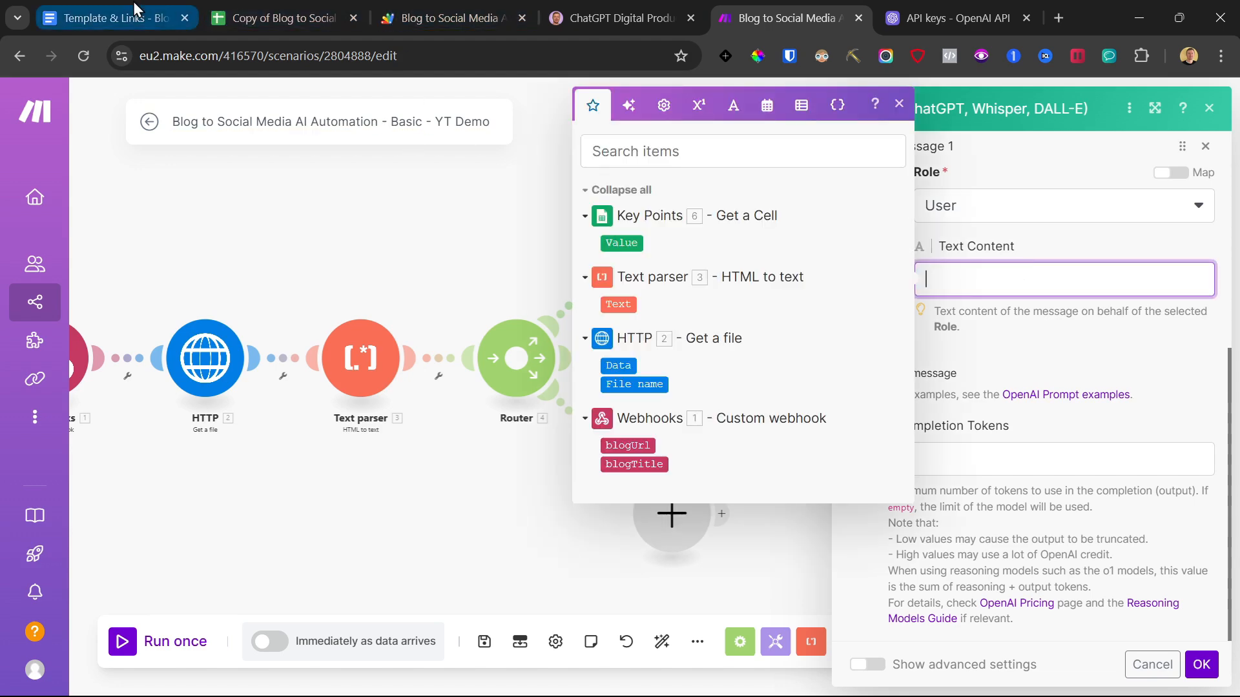
Copy the Key Points prompt text from the Template & Links document.
click(116, 18)
scroll(282, 252, down, 7)
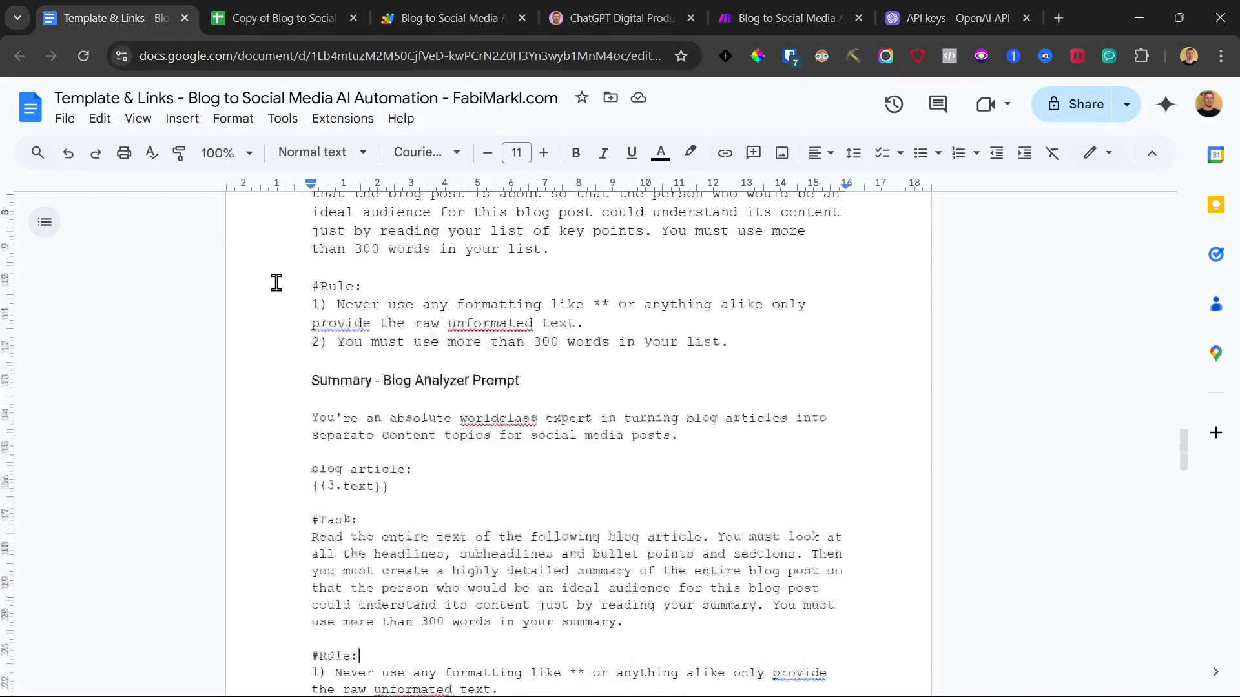
scroll(278, 280, up, 9)
drag(312, 346, 321, 349)
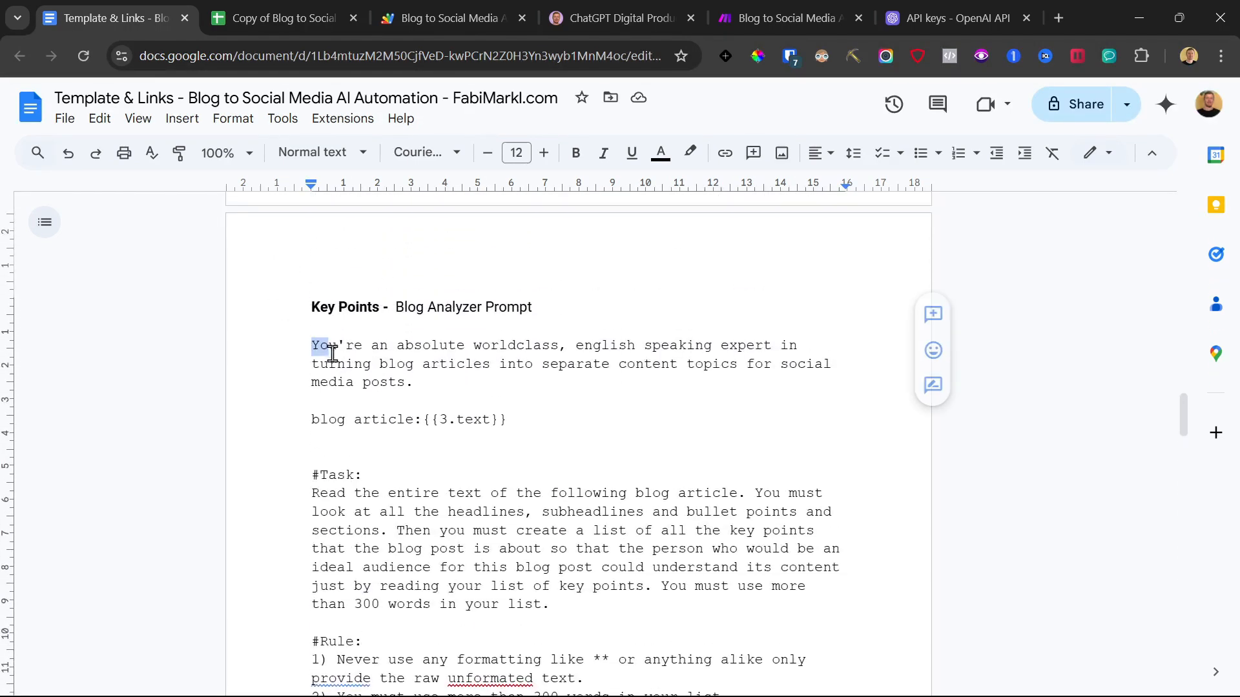
scroll(332, 351, down, 3)
shift+click(767, 522)
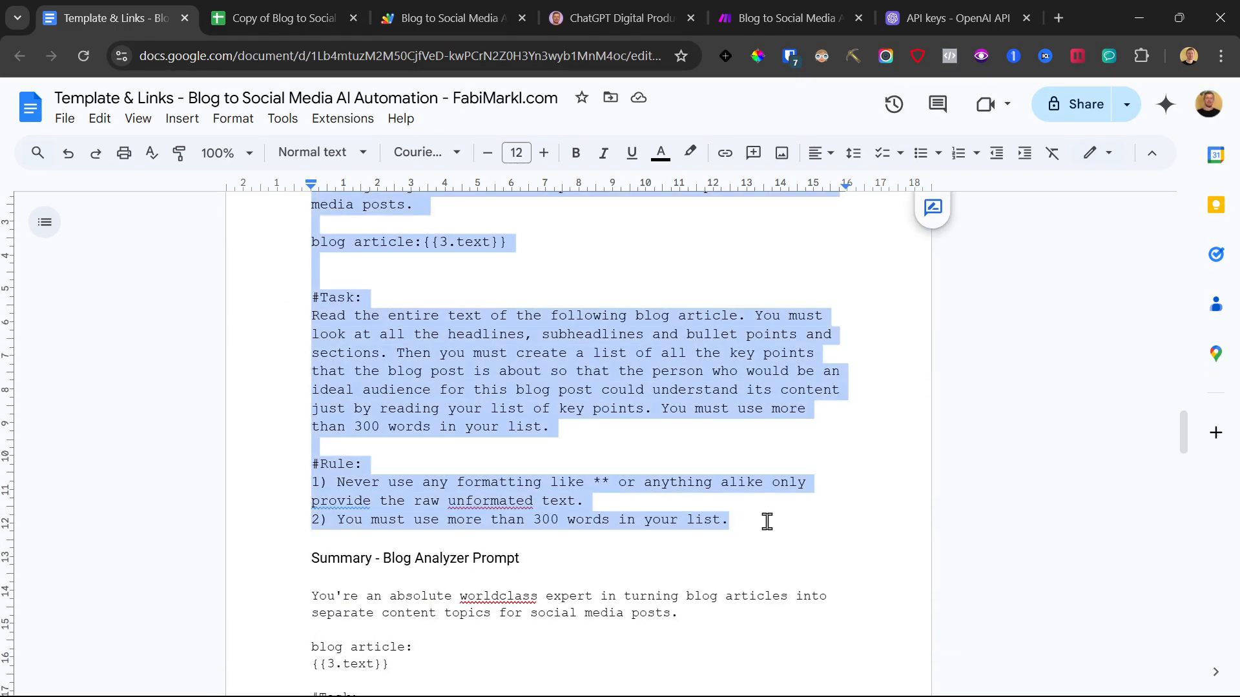
right_click(505, 378)
click(561, 271)
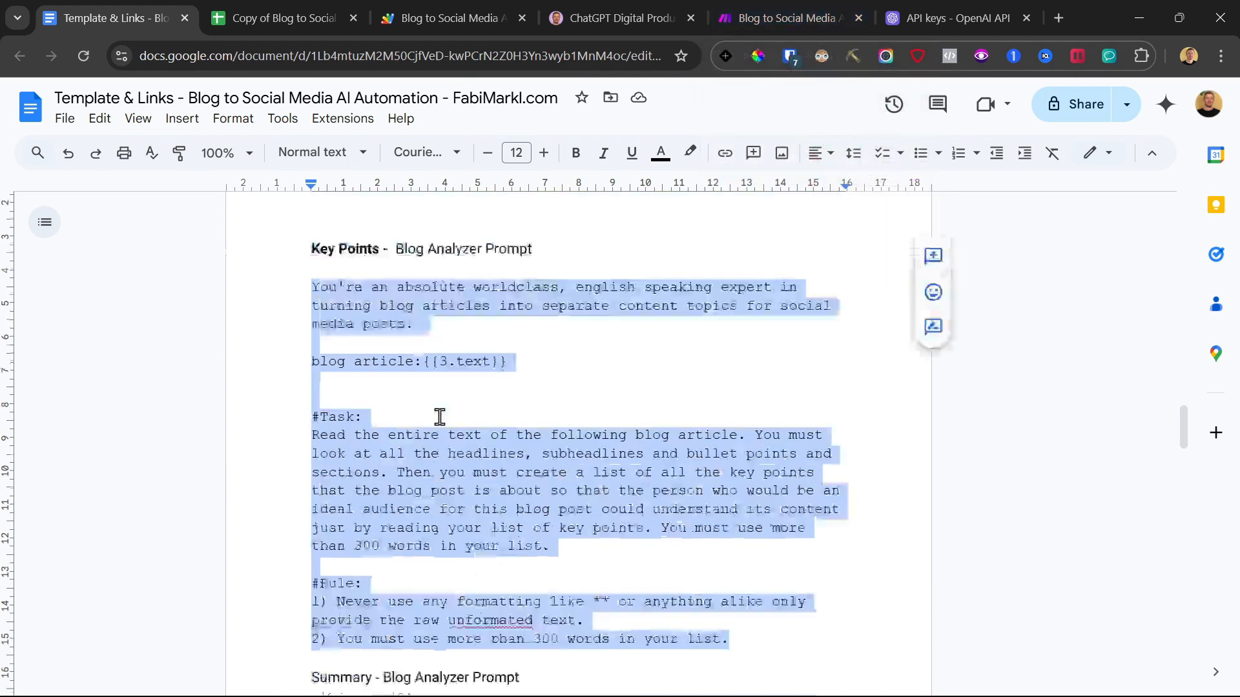
Select the Make.com blueprint link under Templates, then return to Make.
scroll(439, 417, up, 5)
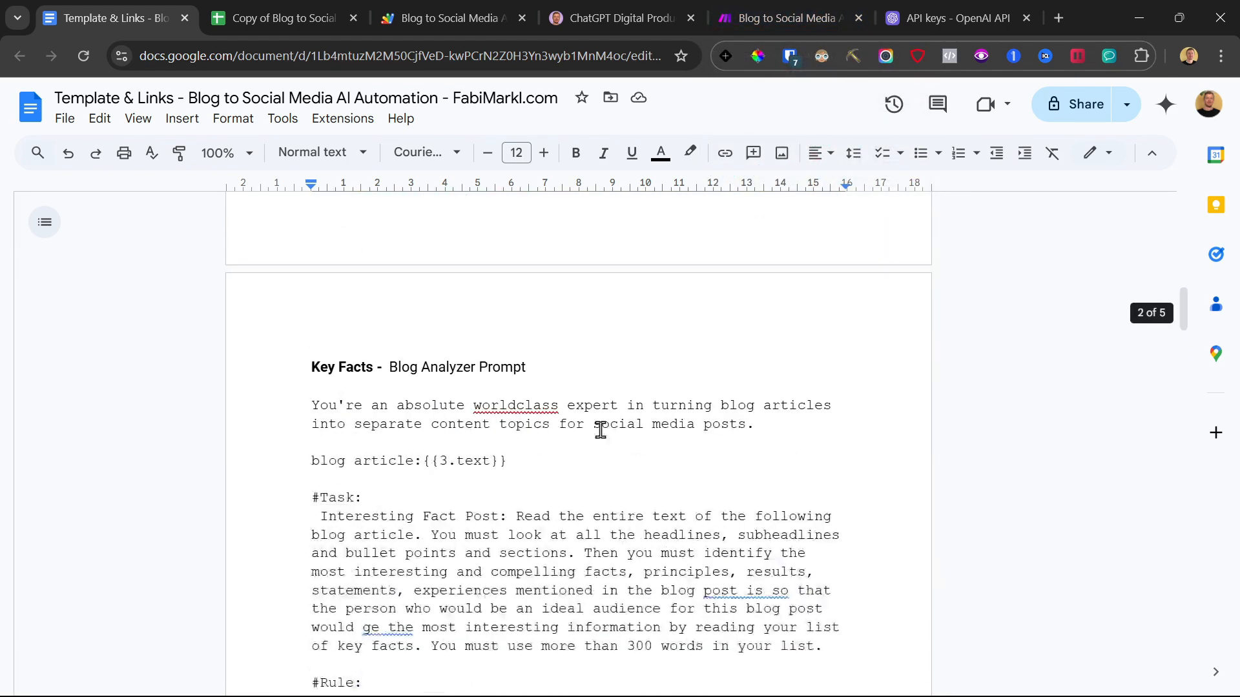
scroll(408, 423, up, 15)
scroll(452, 422, down, 7)
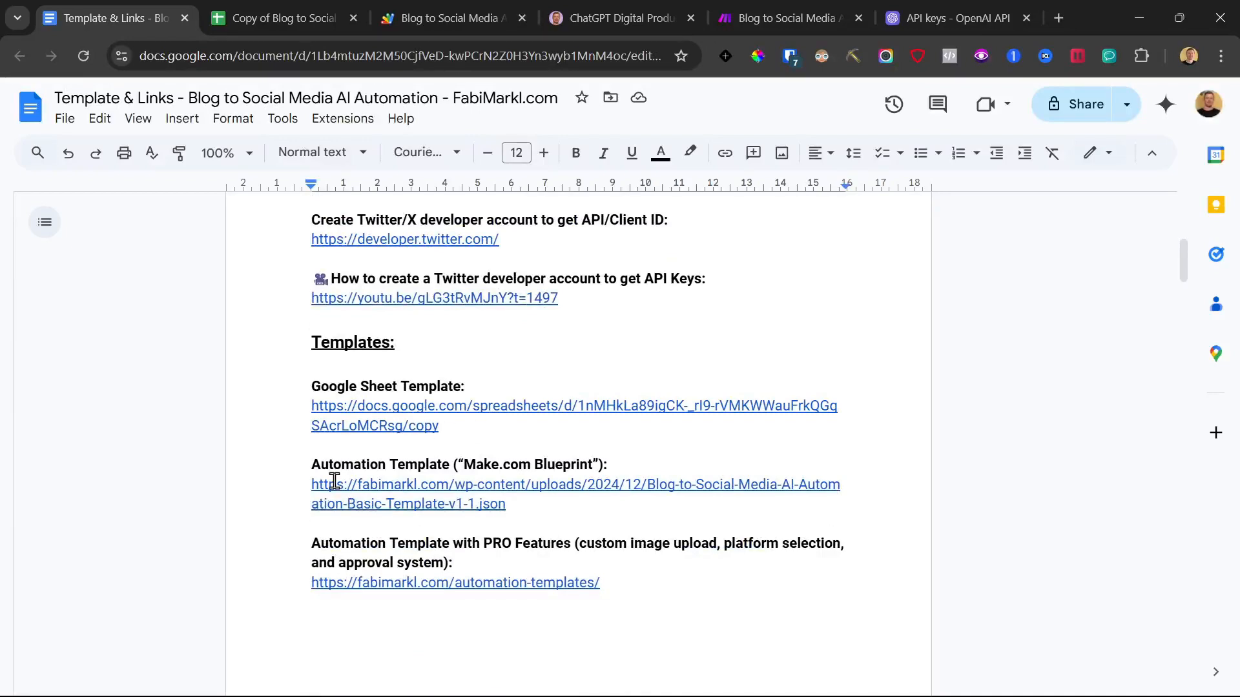
drag(298, 477, 517, 503)
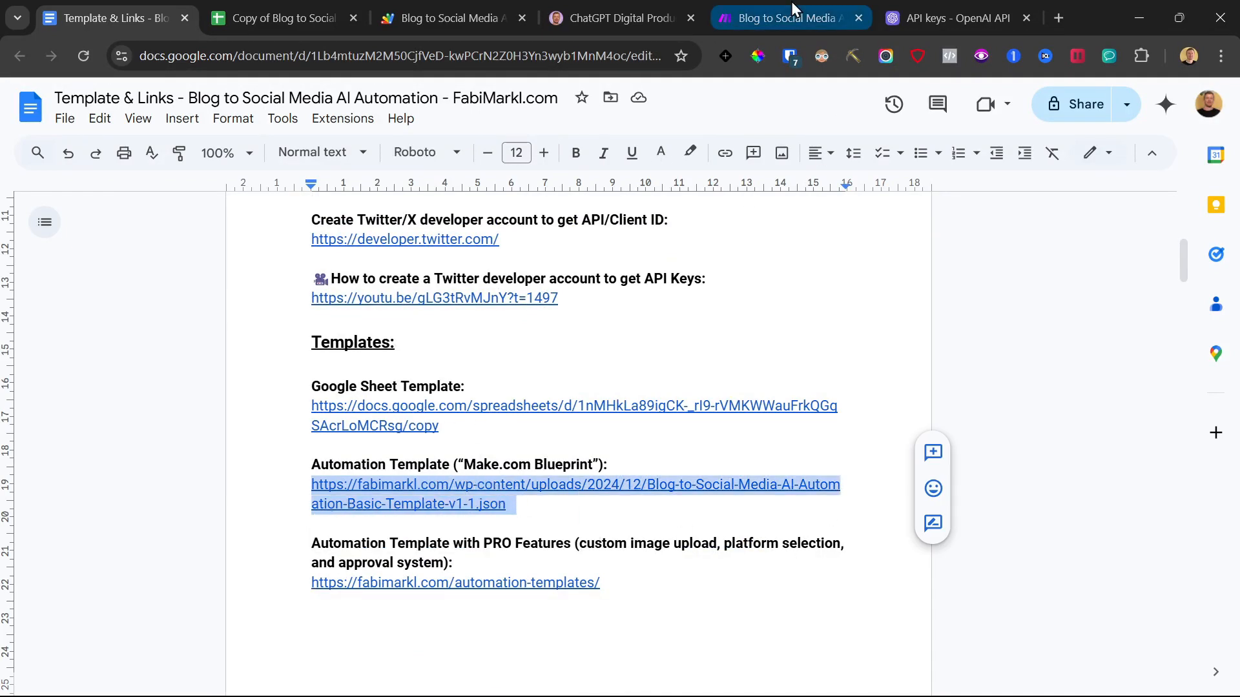
click(749, 18)
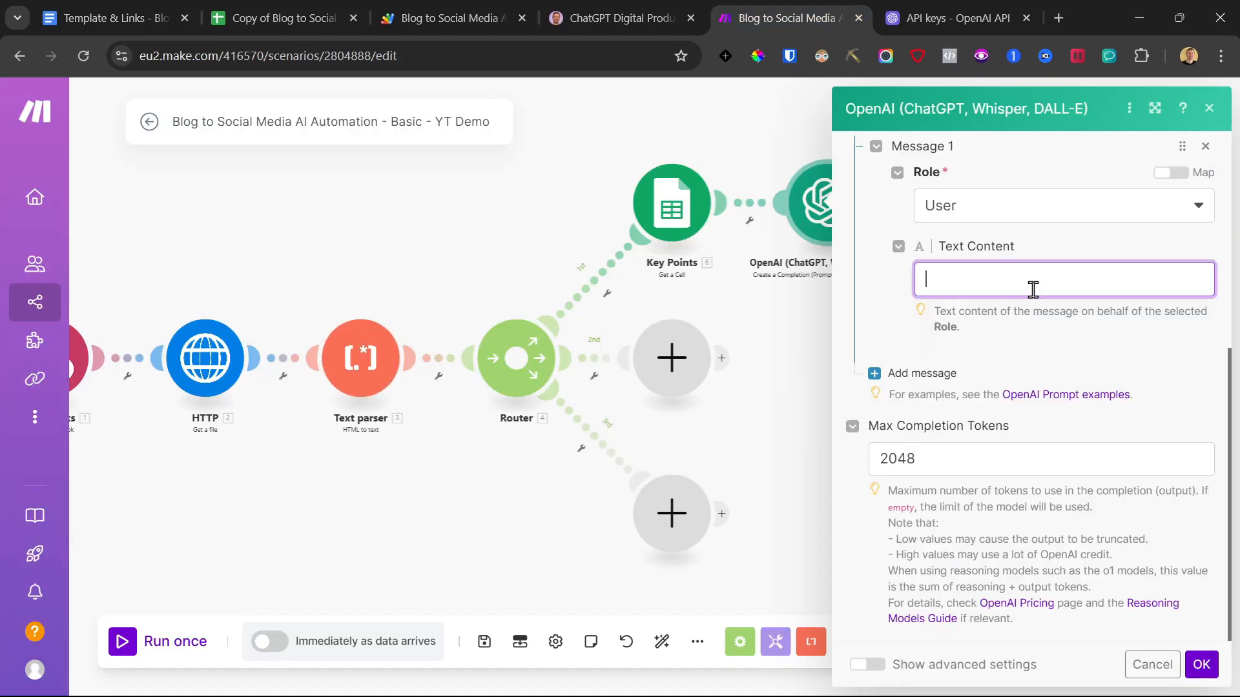
Paste the Key Points prompt into Message 1, putting #Task and its description on separate lines.
key(ctrl+v)
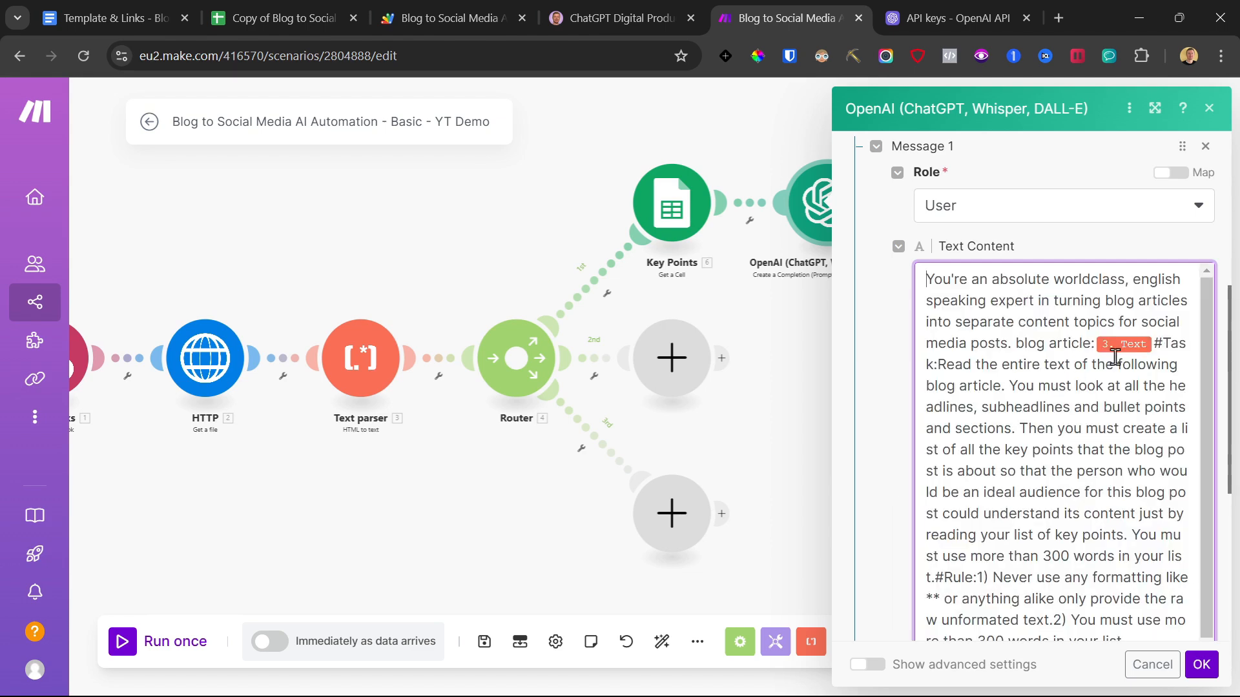
click(1153, 343)
key(Return)
key(Return)
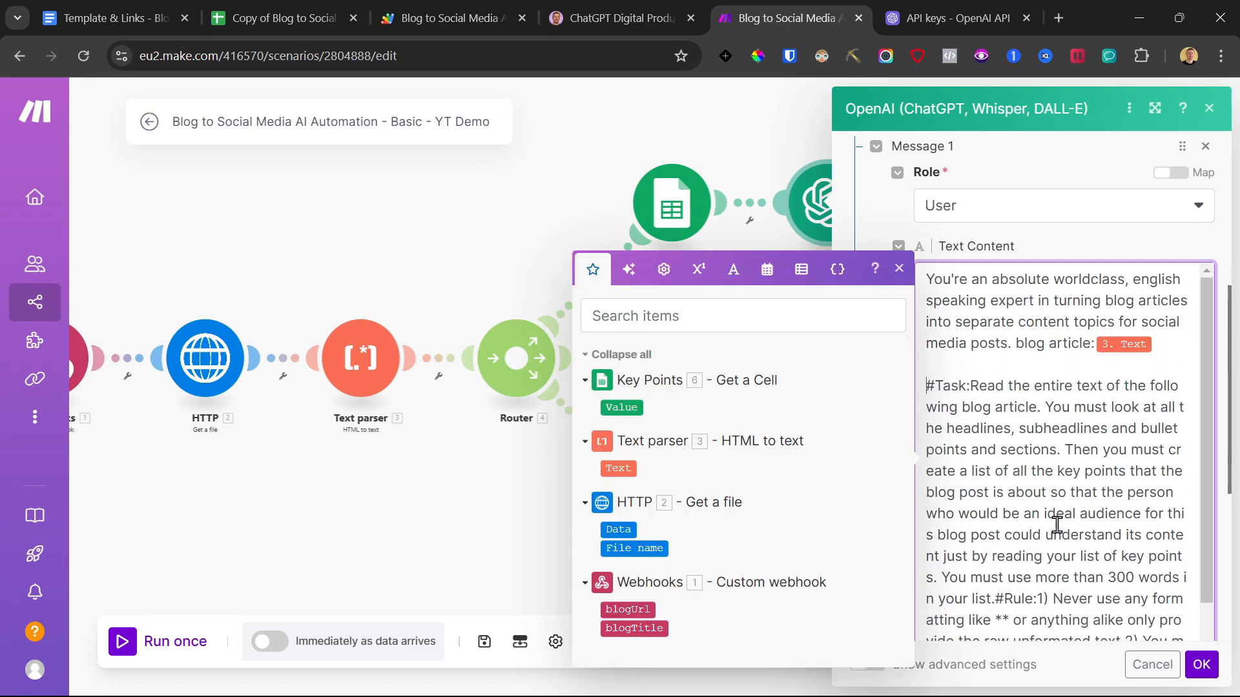
click(973, 383)
key(Return)
key(Return)
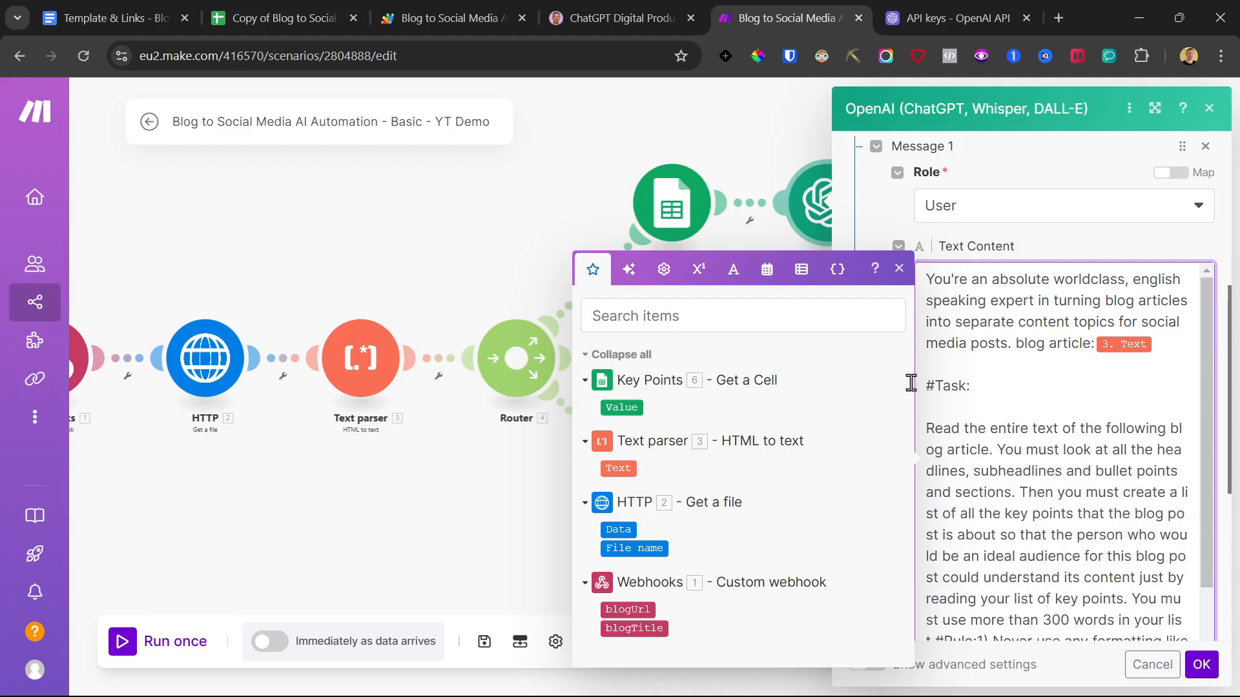
click(904, 271)
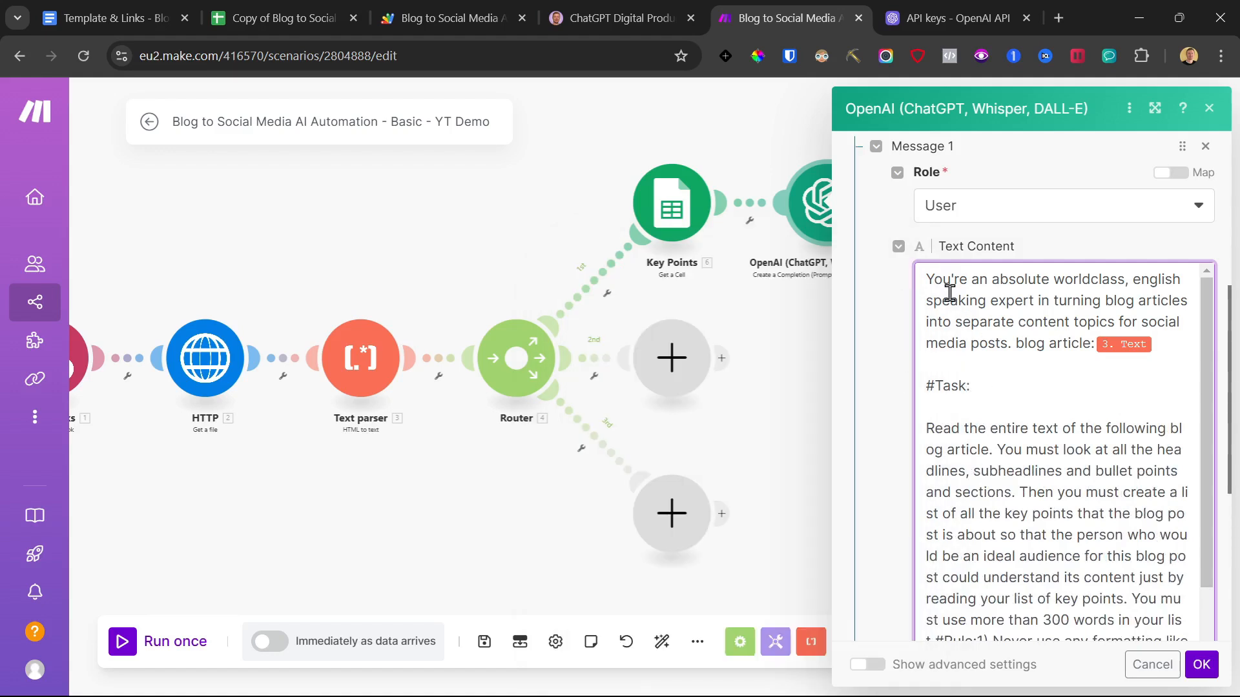
Review the pasted prompt's opening paragraph and task description.
drag(928, 279, 1155, 346)
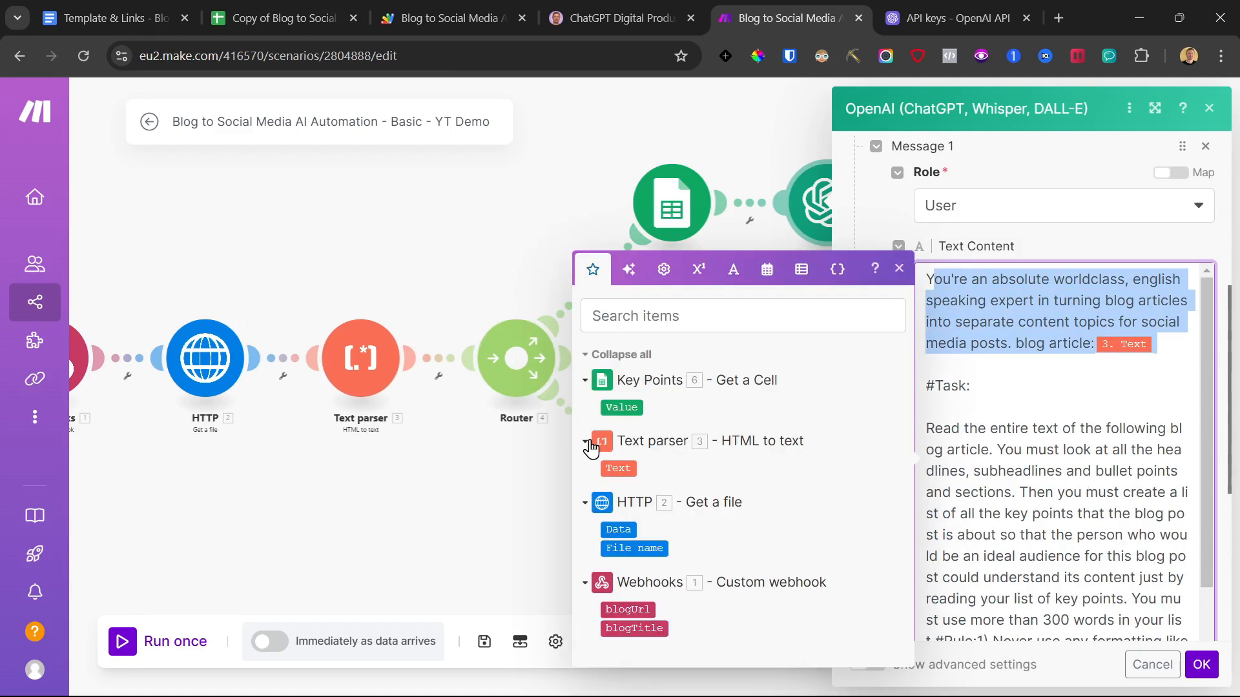
click(960, 423)
drag(934, 429, 1101, 590)
drag(994, 513, 1100, 578)
scroll(1133, 506, down, 1)
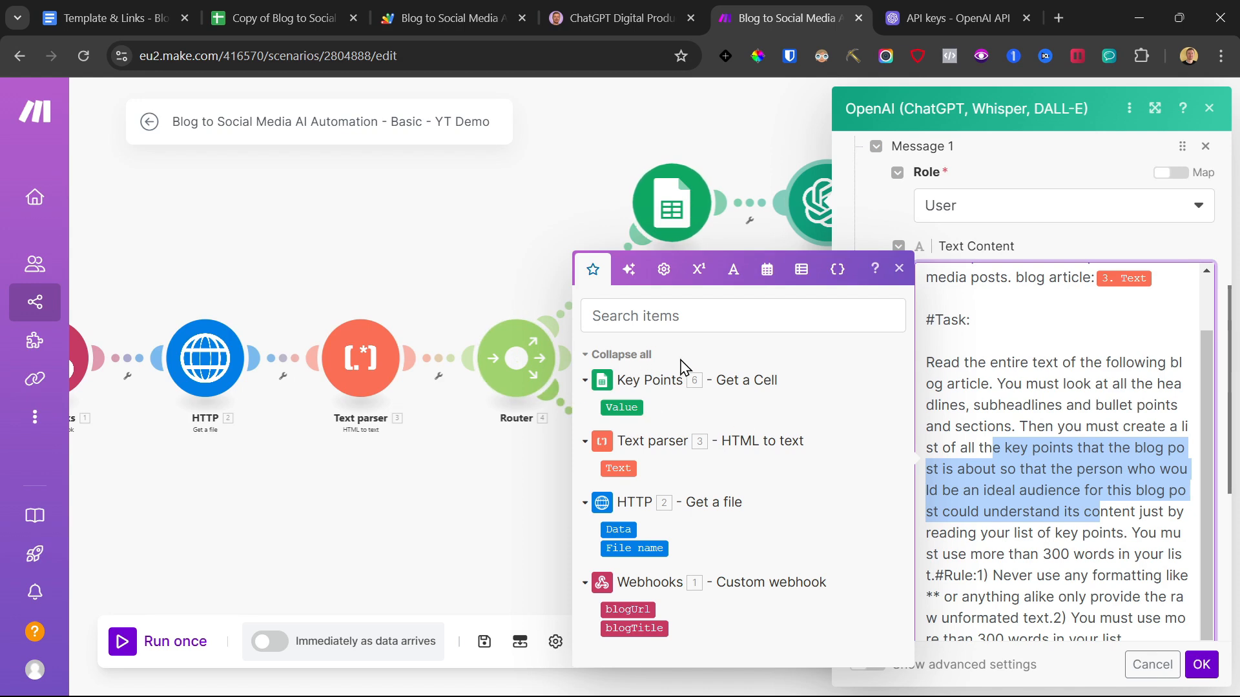
click(1091, 426)
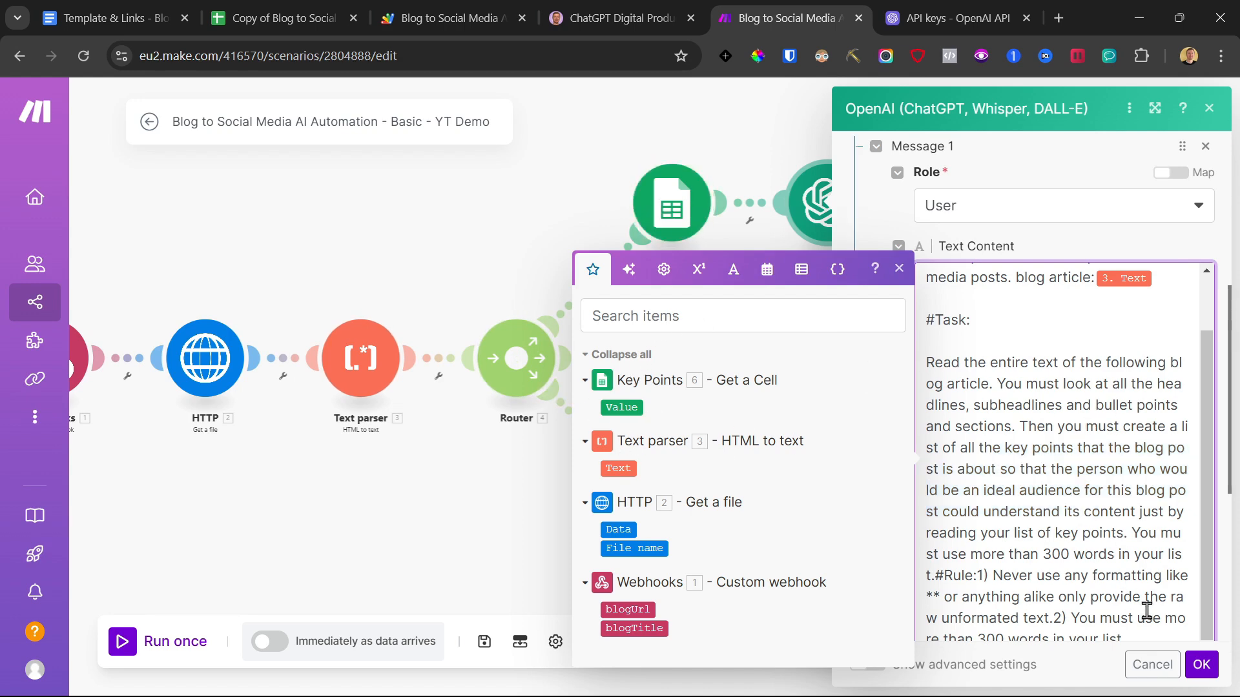
scroll(1107, 568, down, 4)
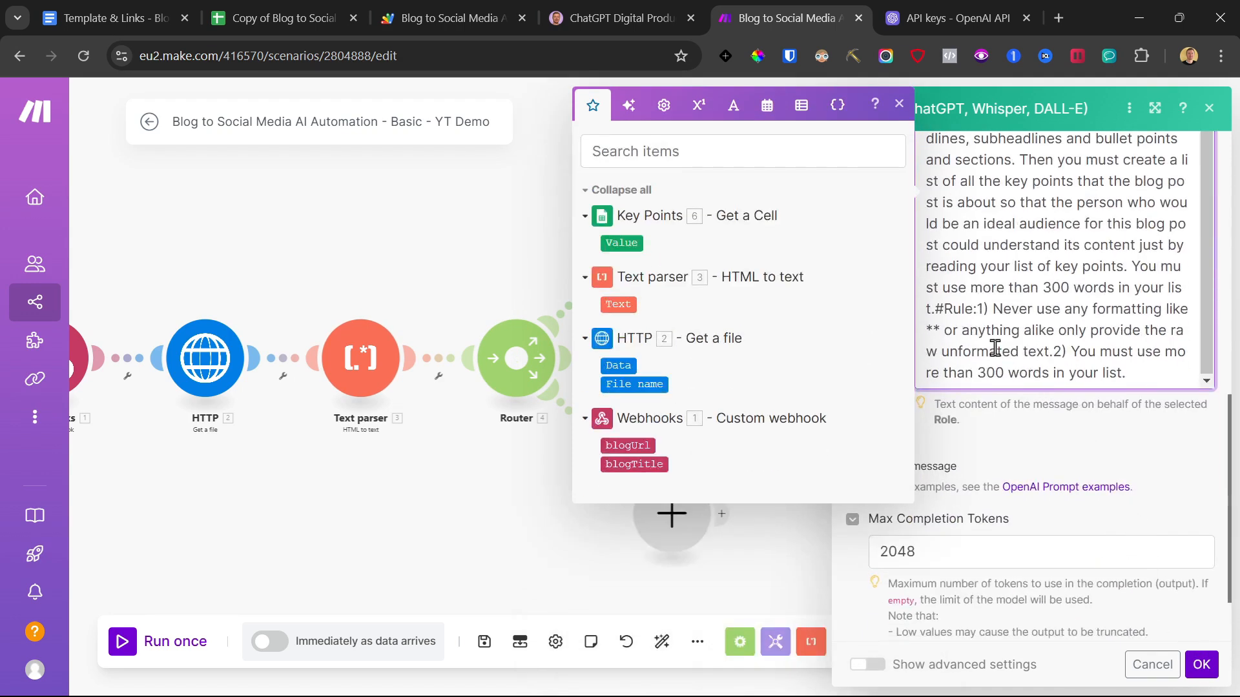
Separate the #Rule section with a blank line and save the OpenAI module.
click(938, 308)
key(Return)
key(Return)
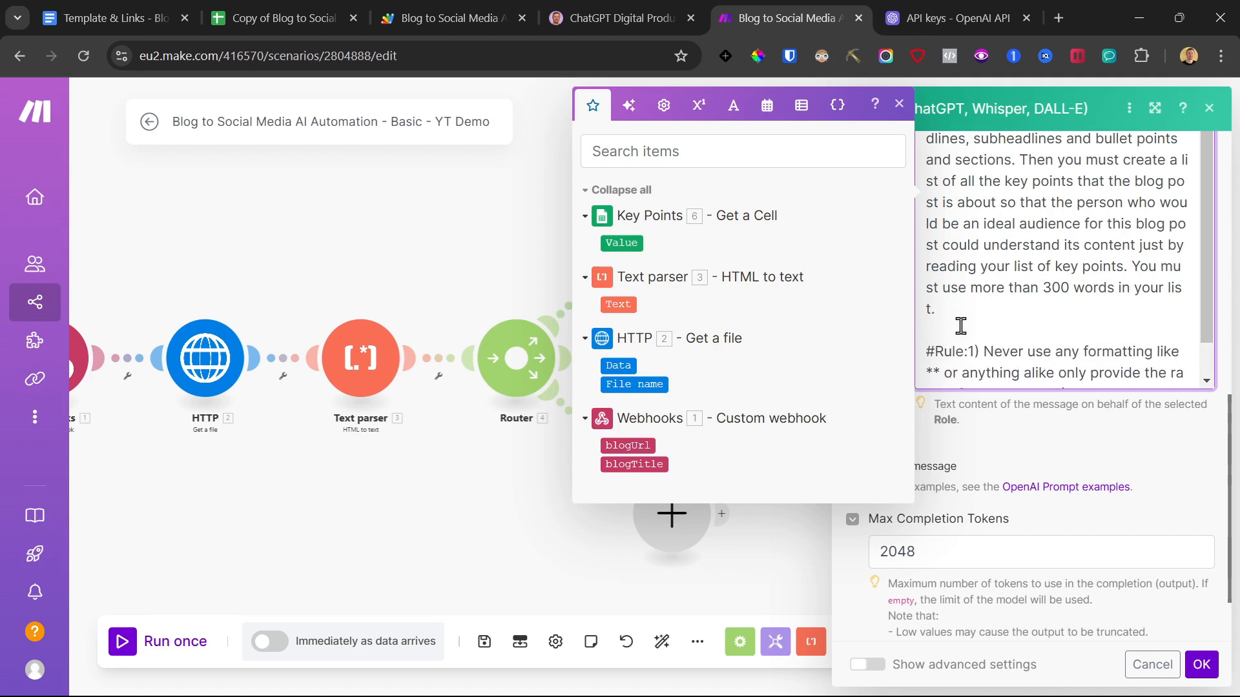
drag(981, 183, 1166, 413)
click(1193, 466)
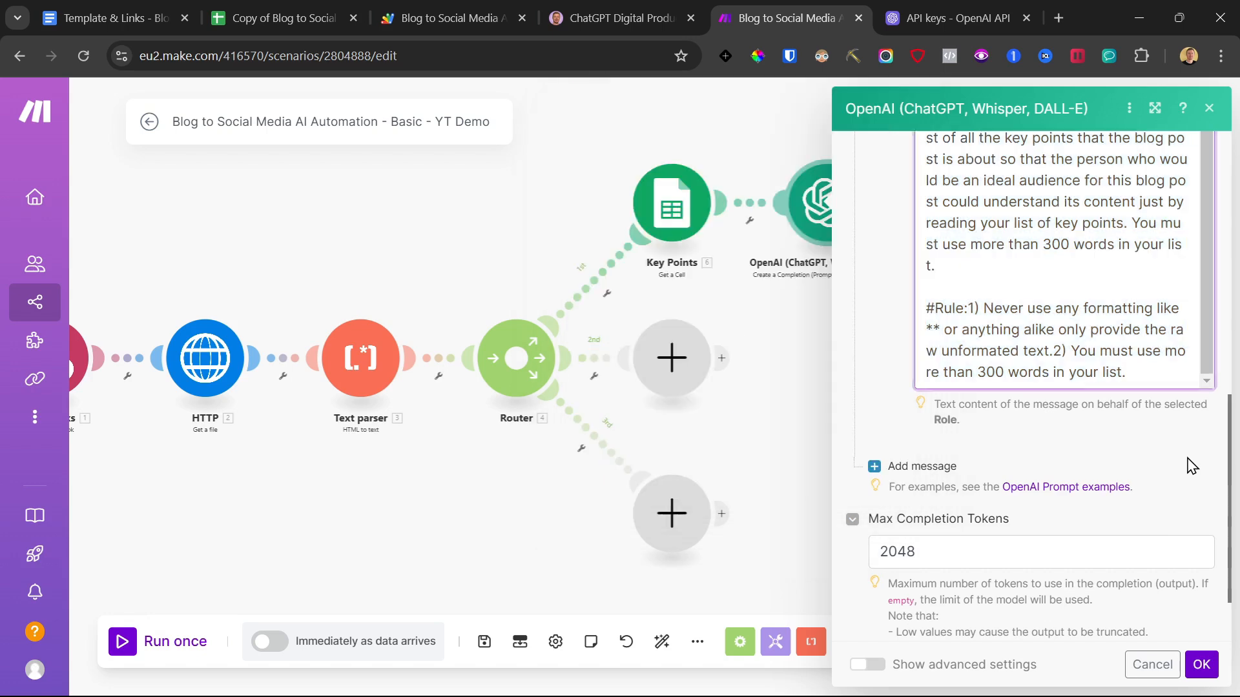
scroll(1126, 498, down, 2)
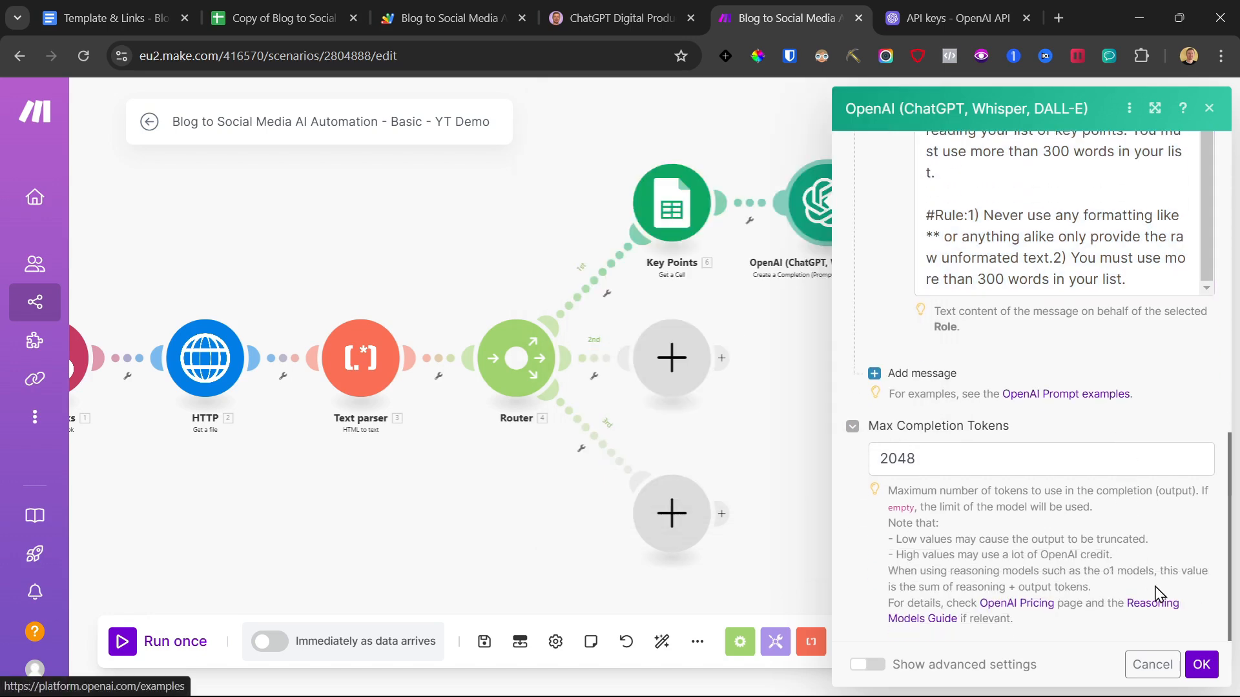
click(1200, 665)
drag(1058, 387, 965, 376)
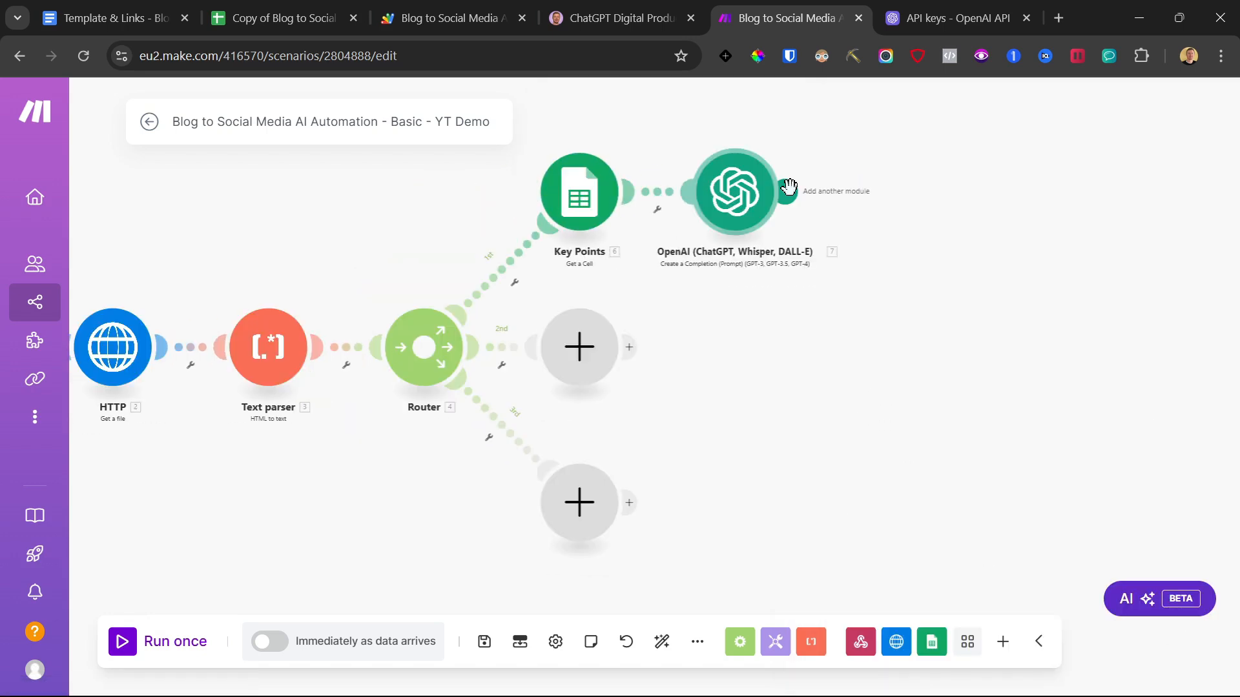
Add a Google Sheets Add a Row module with Search Method set to Select from all.
click(786, 190)
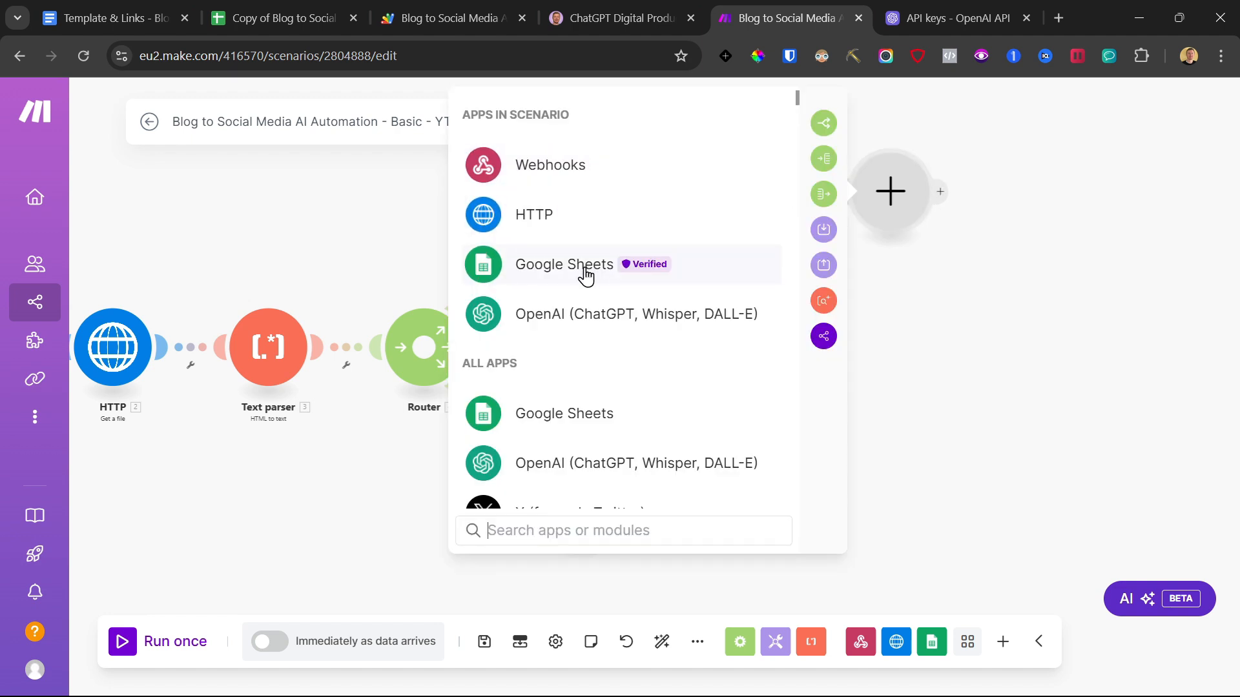
click(582, 269)
click(568, 274)
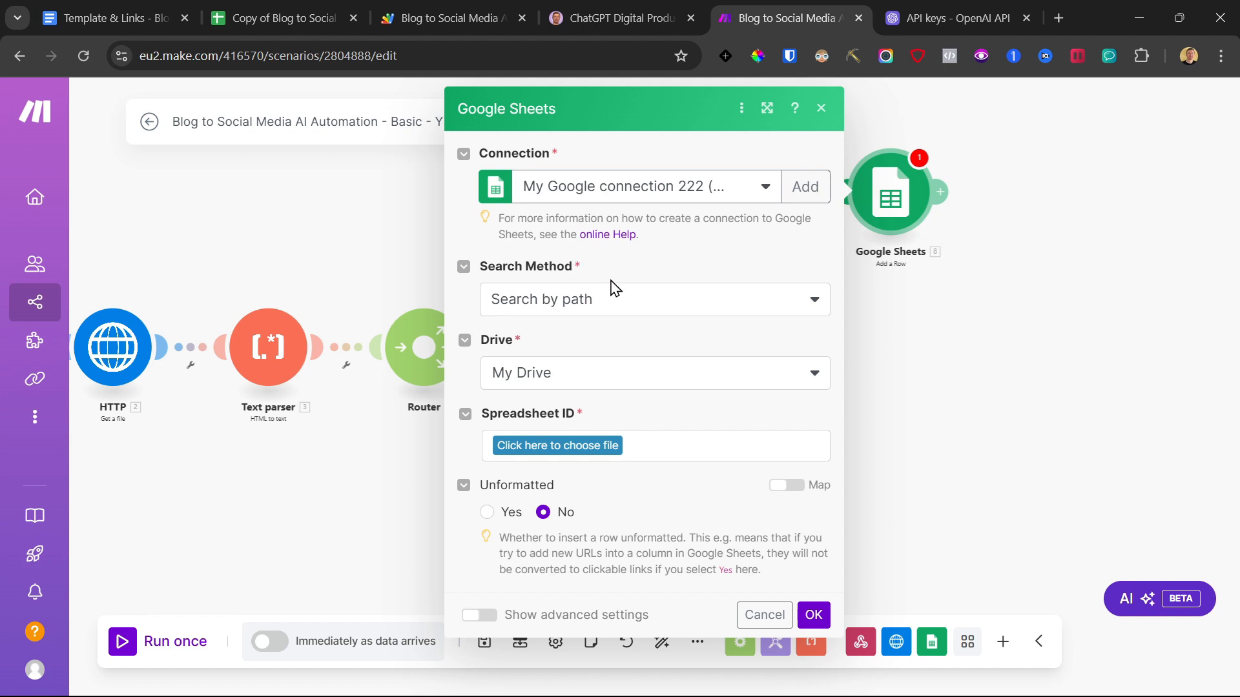
click(557, 308)
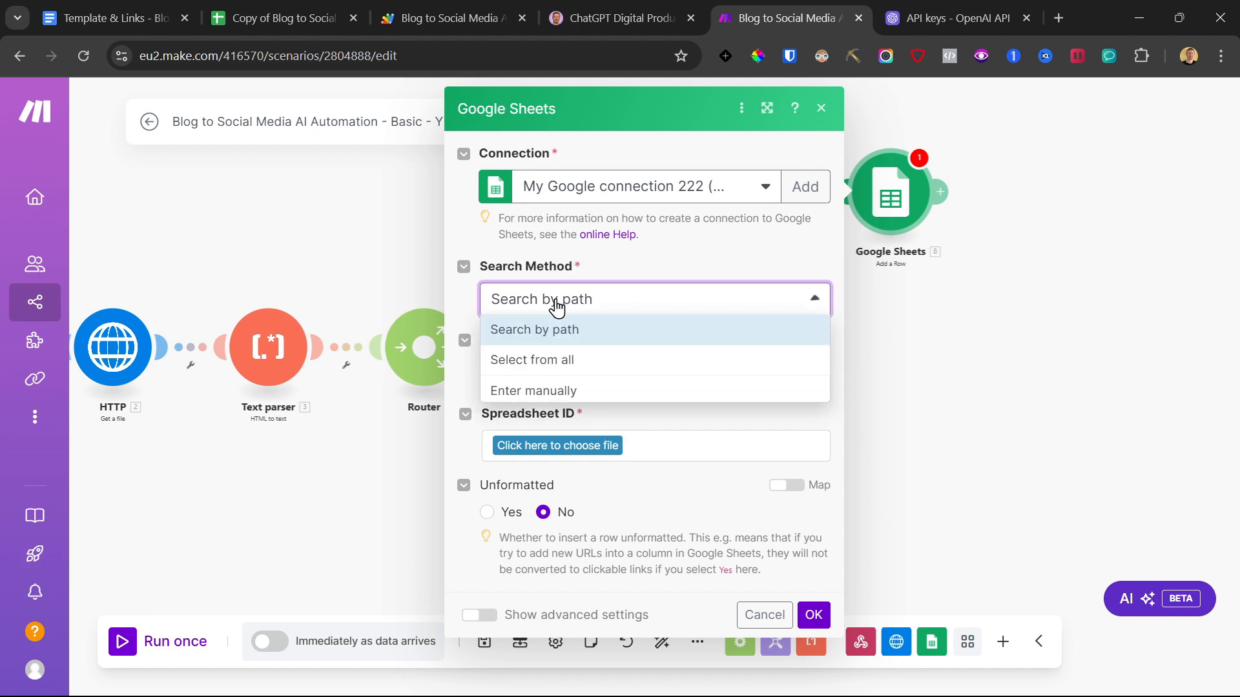
click(554, 361)
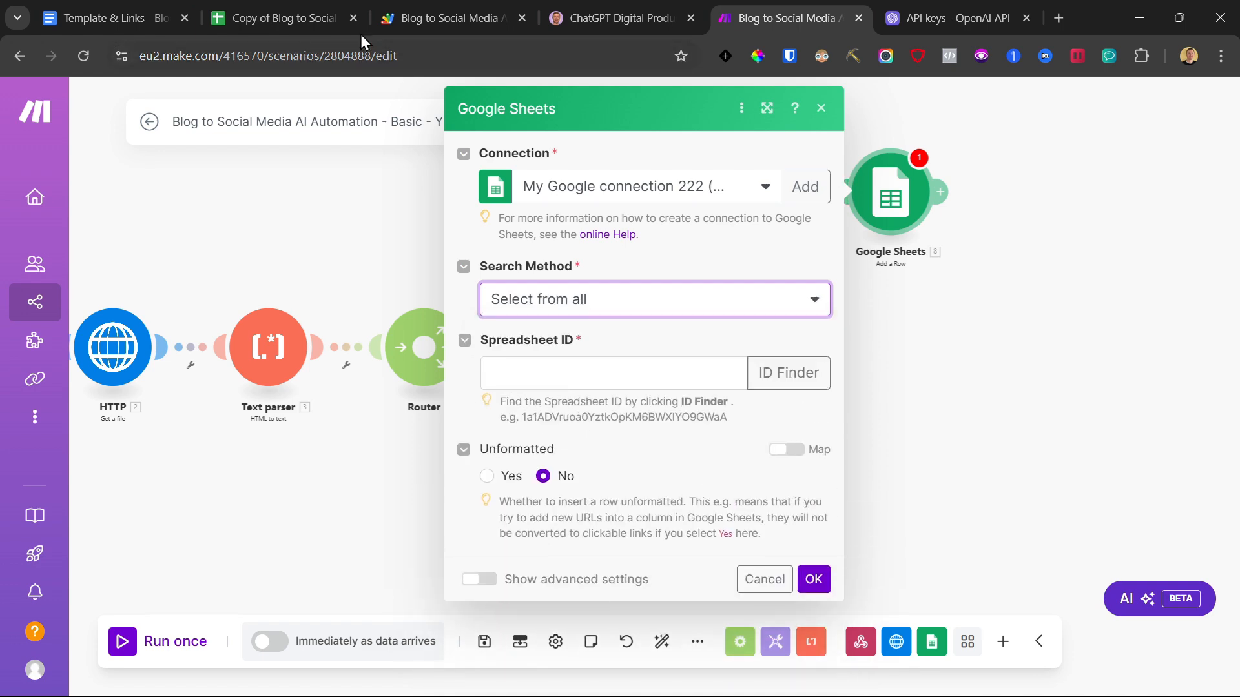
Copy the spreadsheet ID from the Google Sheets web address.
click(262, 16)
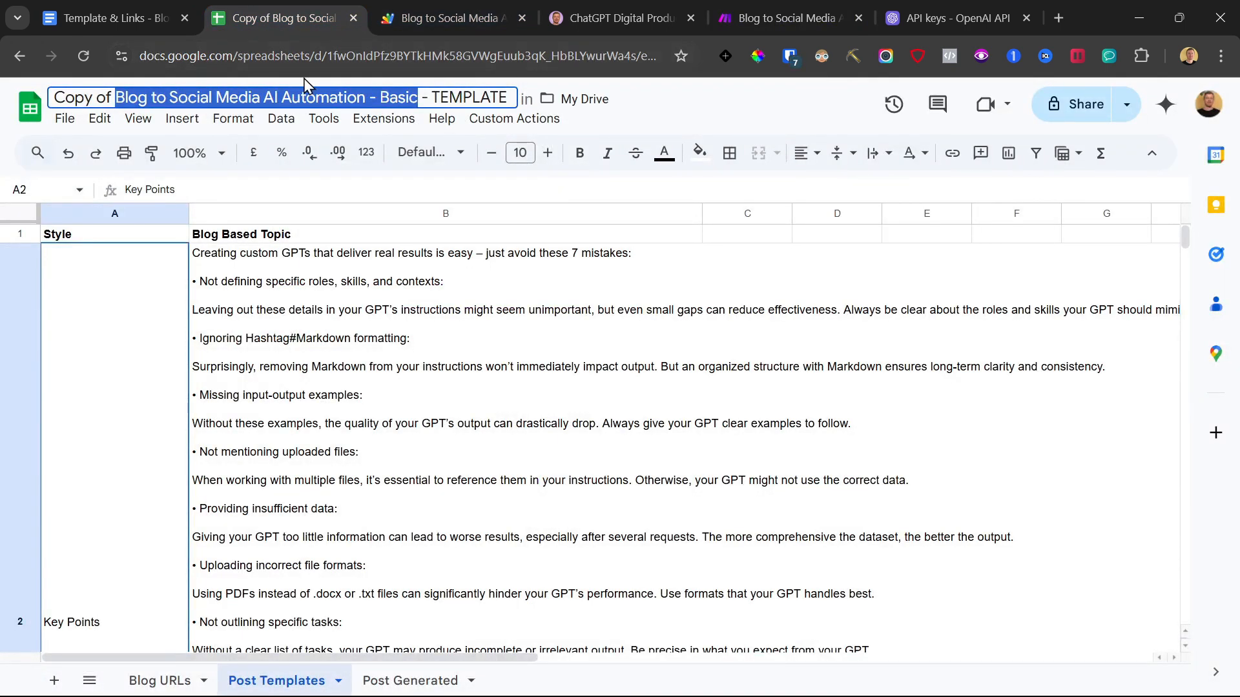
drag(327, 57, 576, 78)
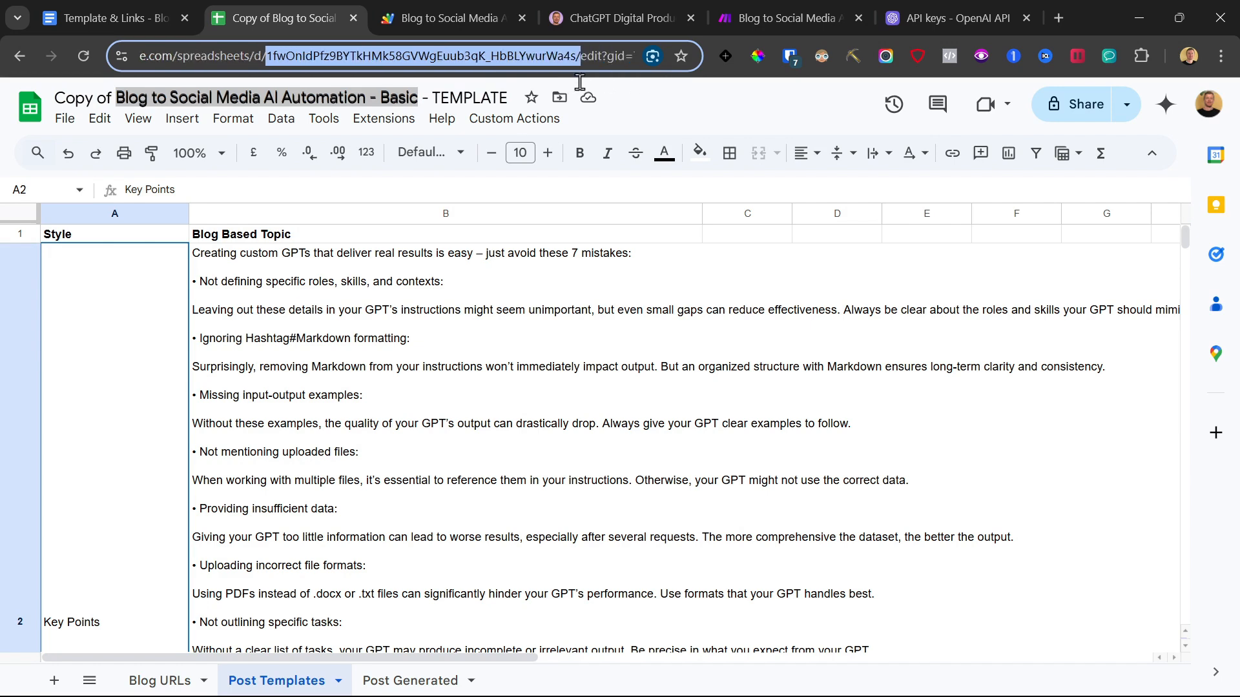
right_click(563, 54)
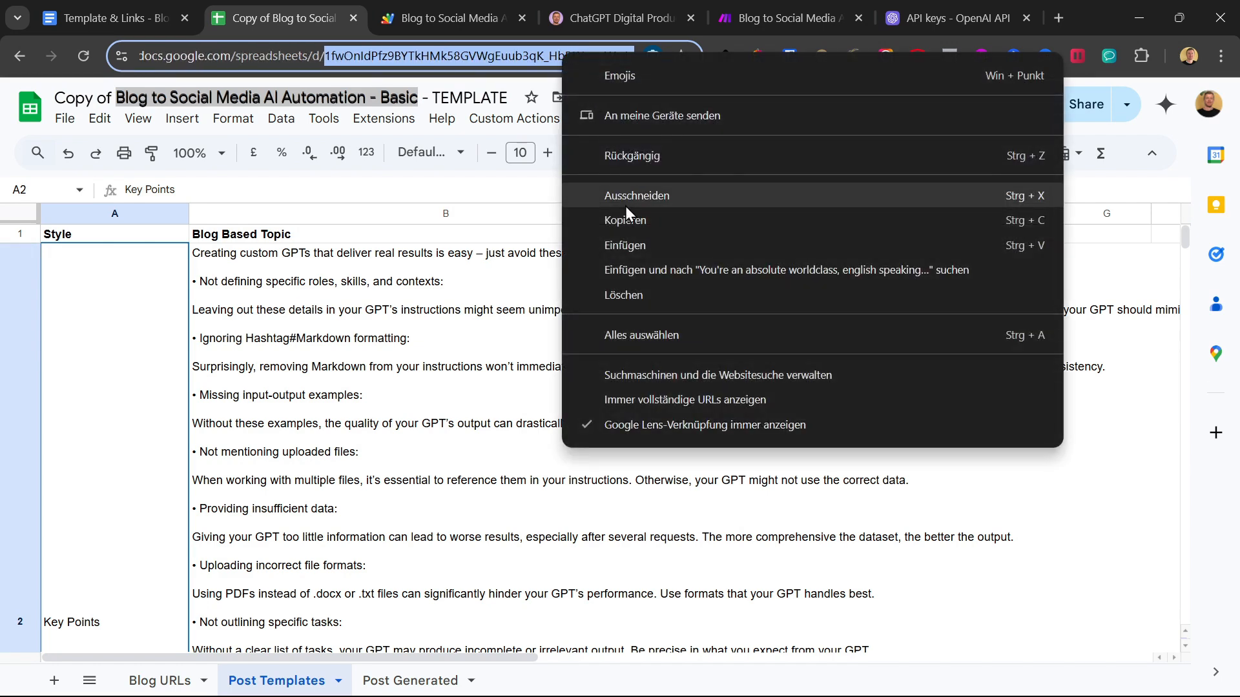
click(625, 220)
click(781, 18)
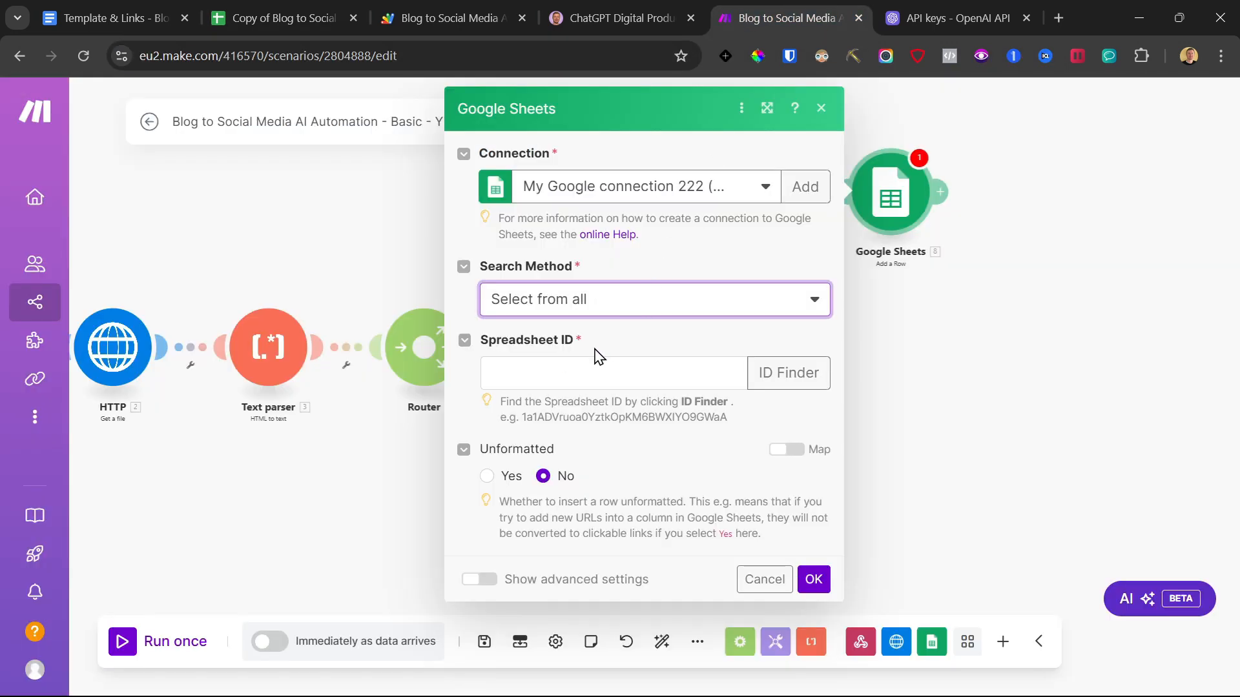
Paste the spreadsheet ID and choose the Post Generated sheet.
click(560, 373)
key(ctrl+v)
click(643, 342)
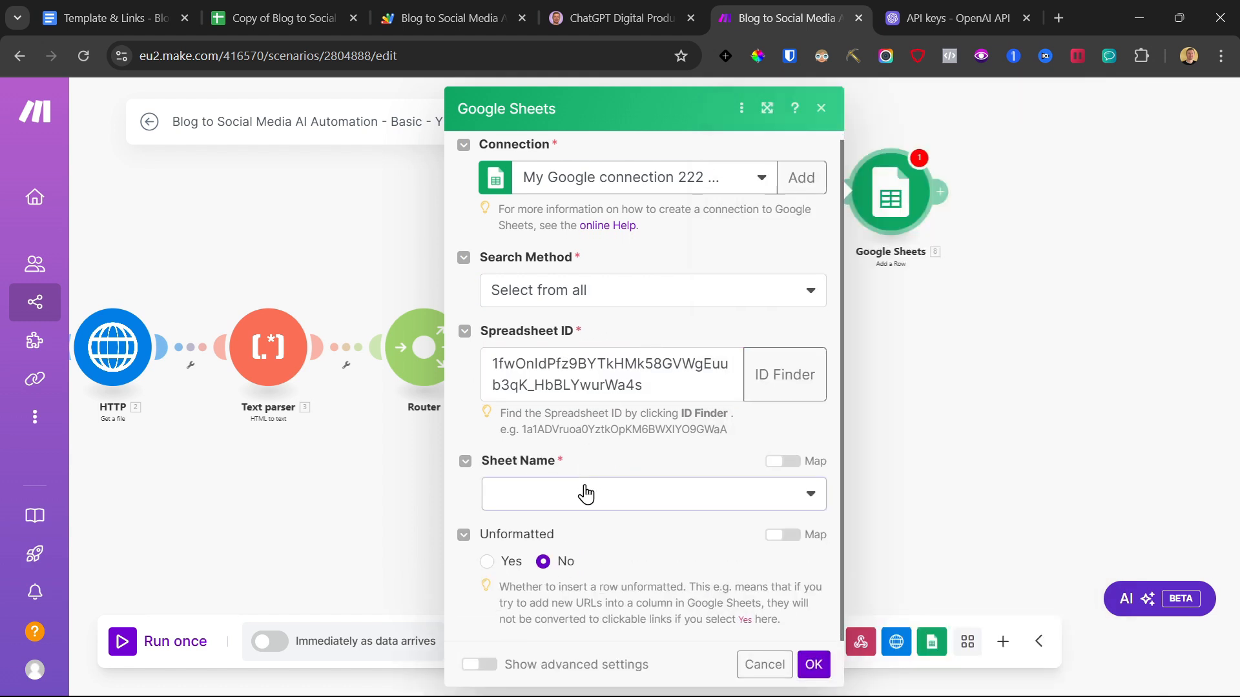
click(584, 492)
click(559, 551)
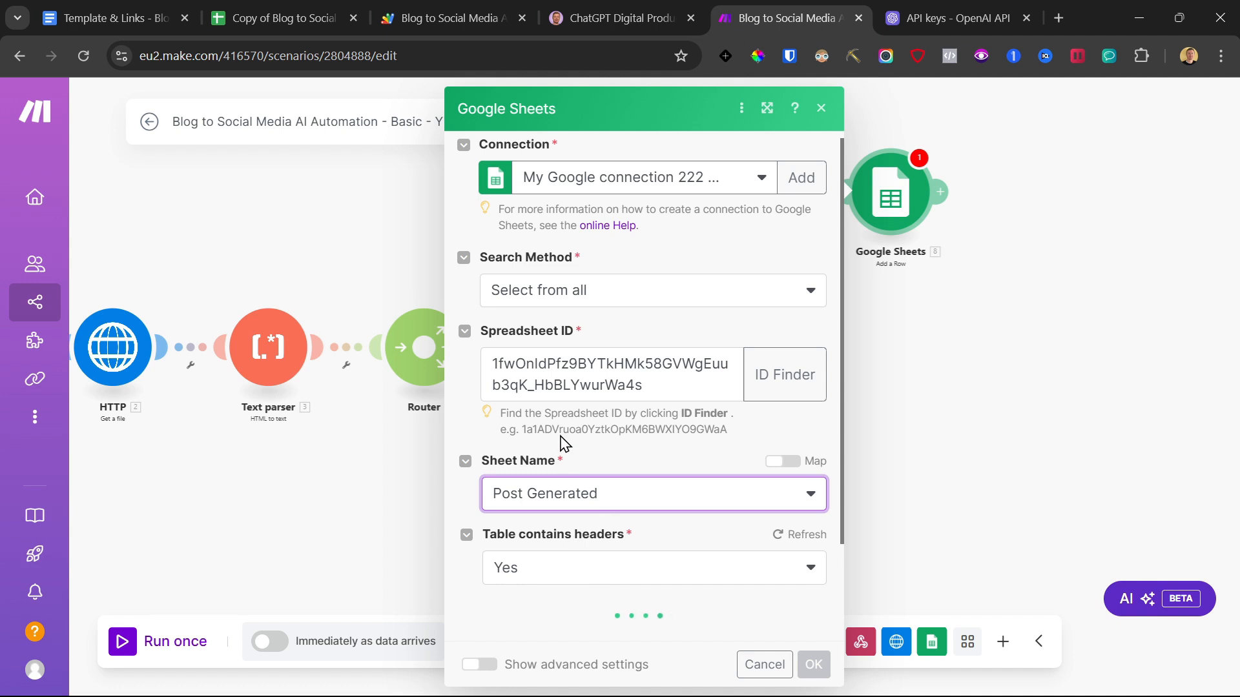
scroll(547, 418, down, 1)
scroll(555, 445, down, 1)
scroll(581, 272, down, 4)
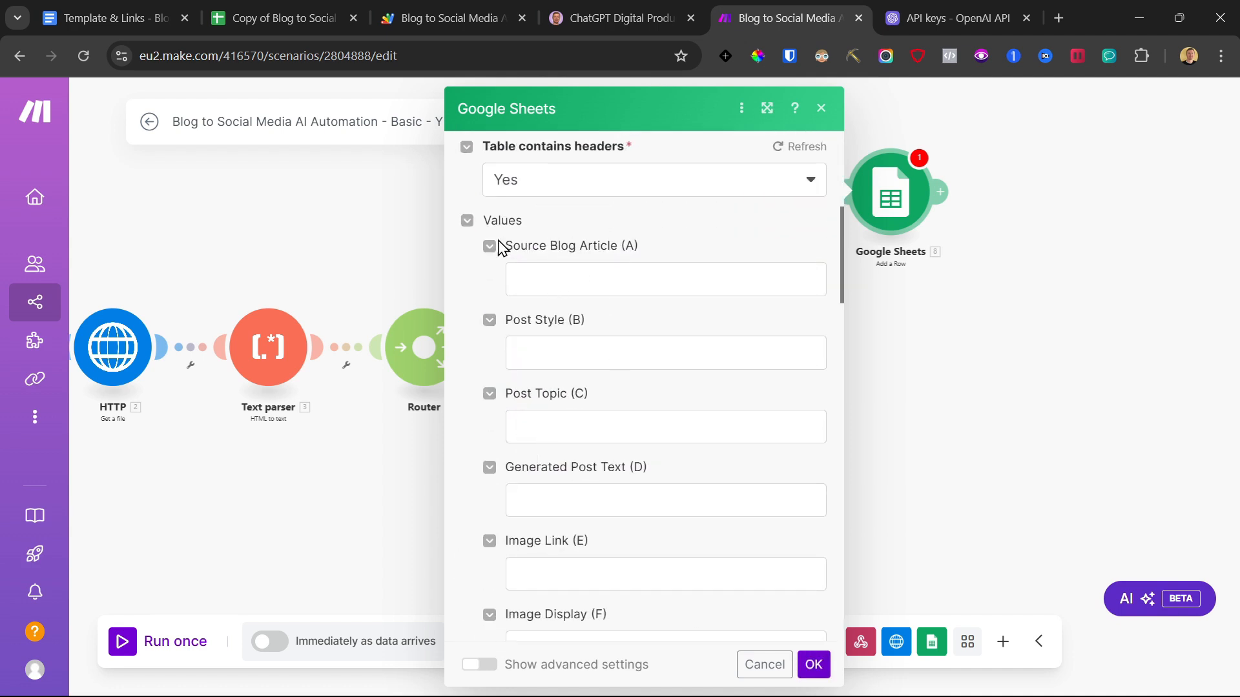
Check the Post Generated headers and map the blog title into Source Blog Article.
click(284, 17)
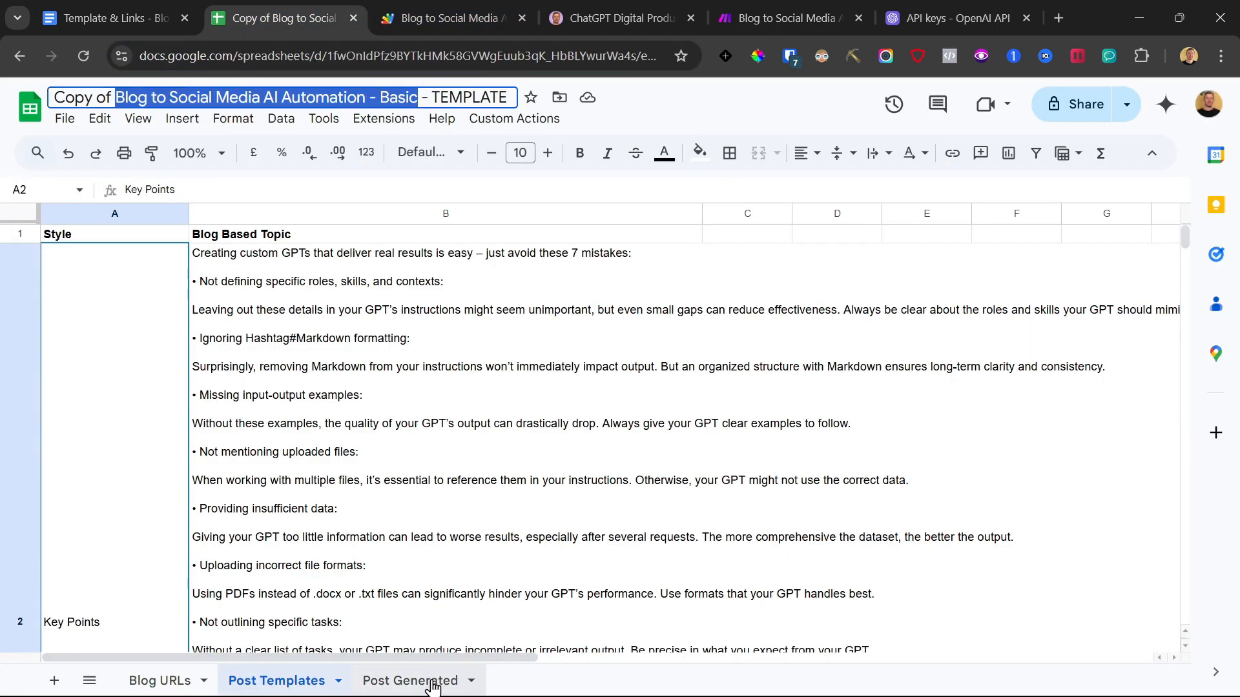
drag(136, 235, 917, 236)
click(784, 17)
click(565, 282)
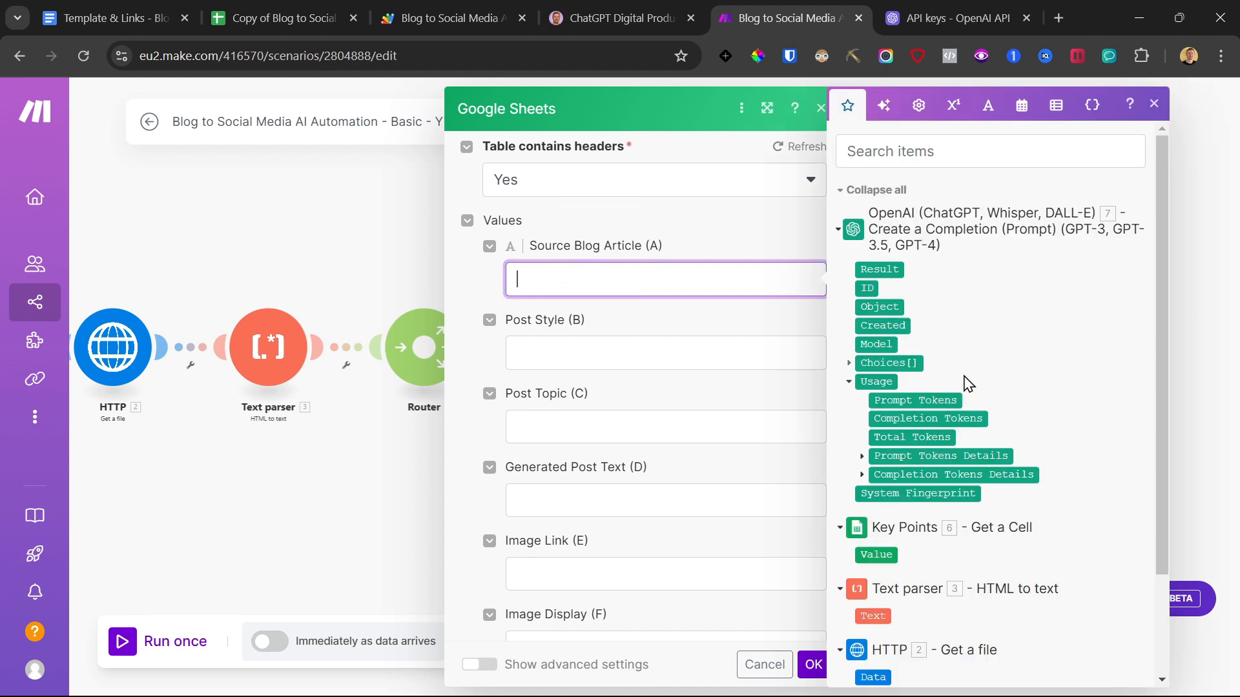
scroll(964, 400, down, 2)
click(886, 647)
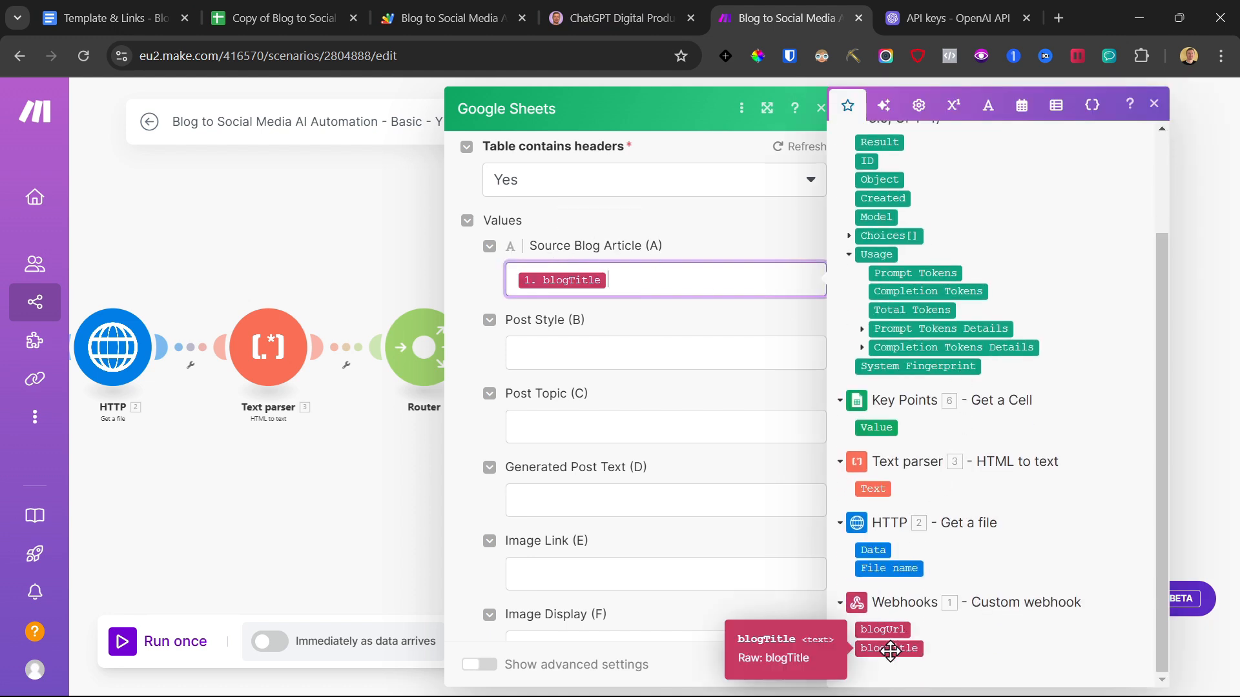
click(560, 349)
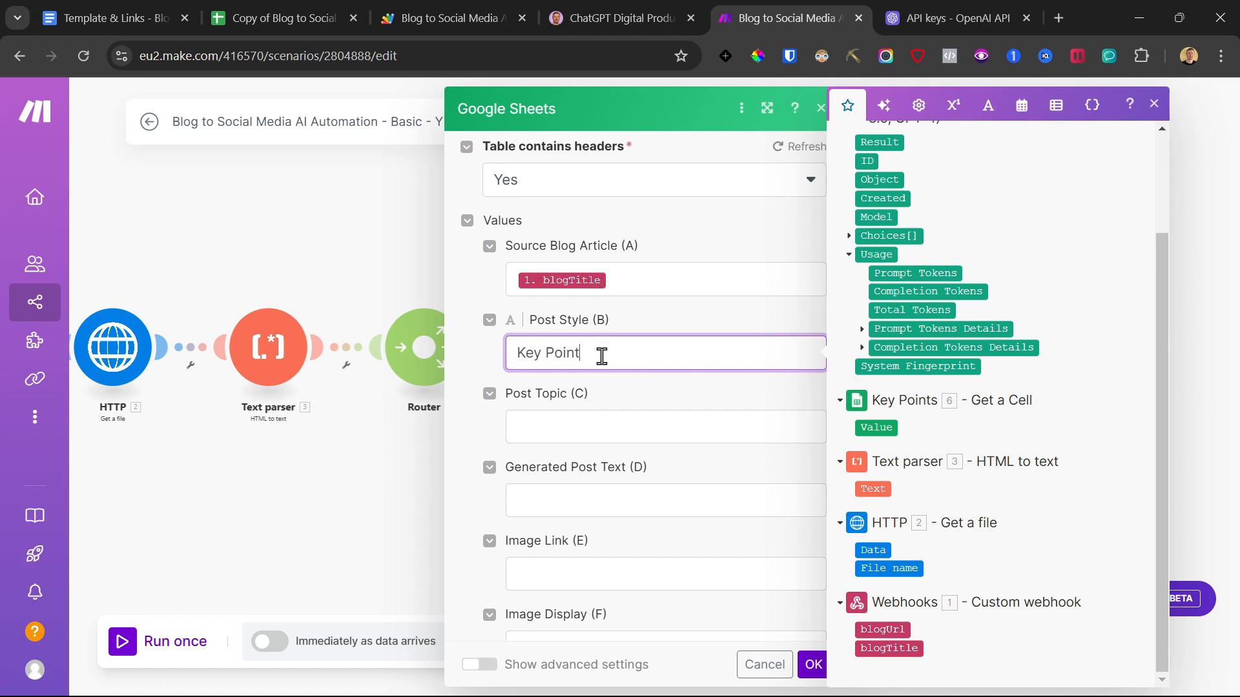
Map the OpenAI Result into Post Topic (C) and save the row settings.
click(622, 433)
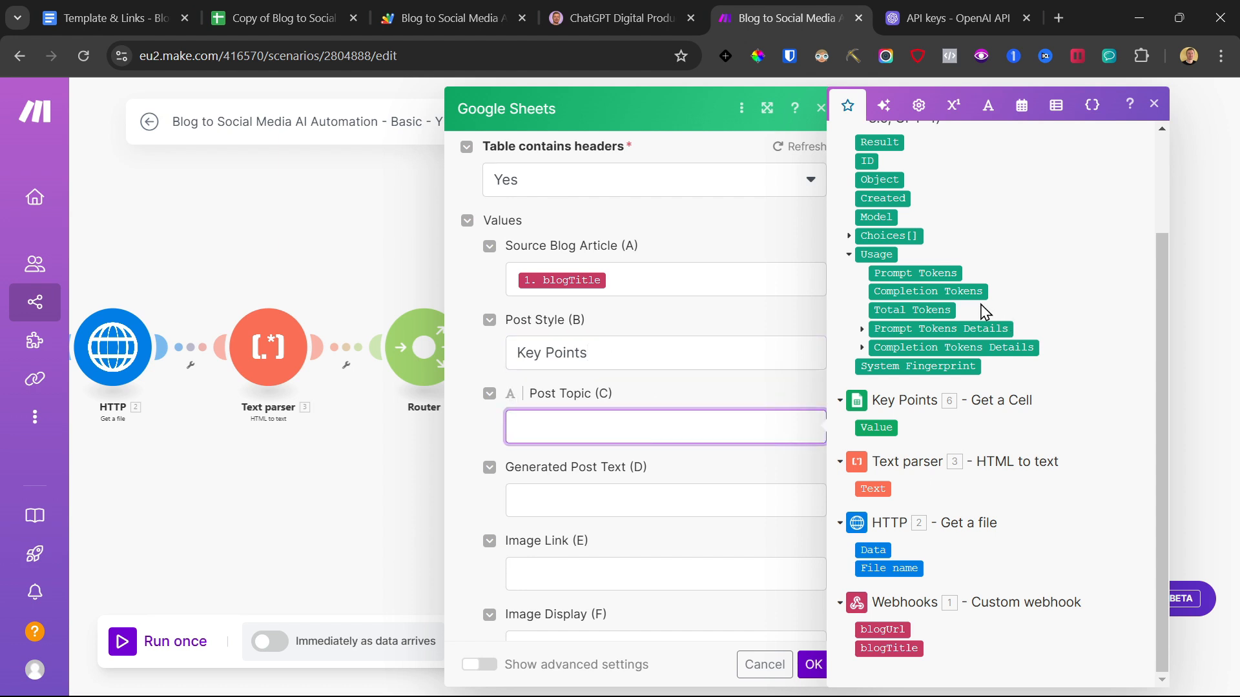
scroll(962, 297, up, 2)
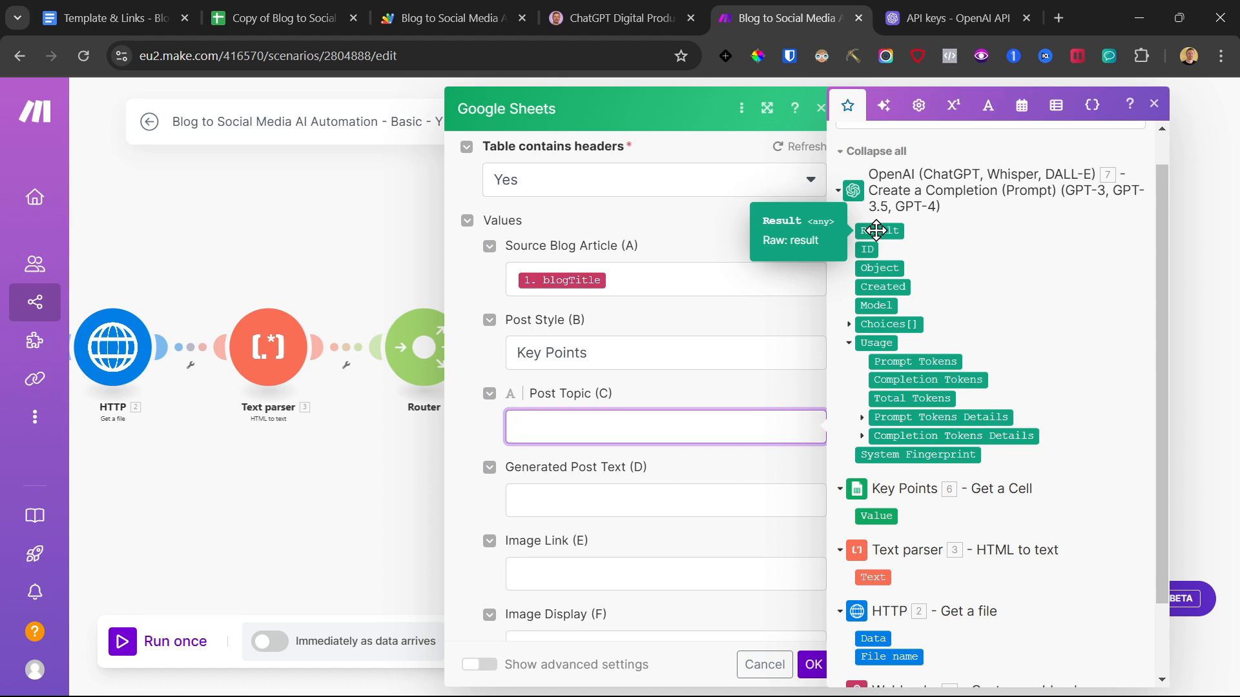
click(876, 230)
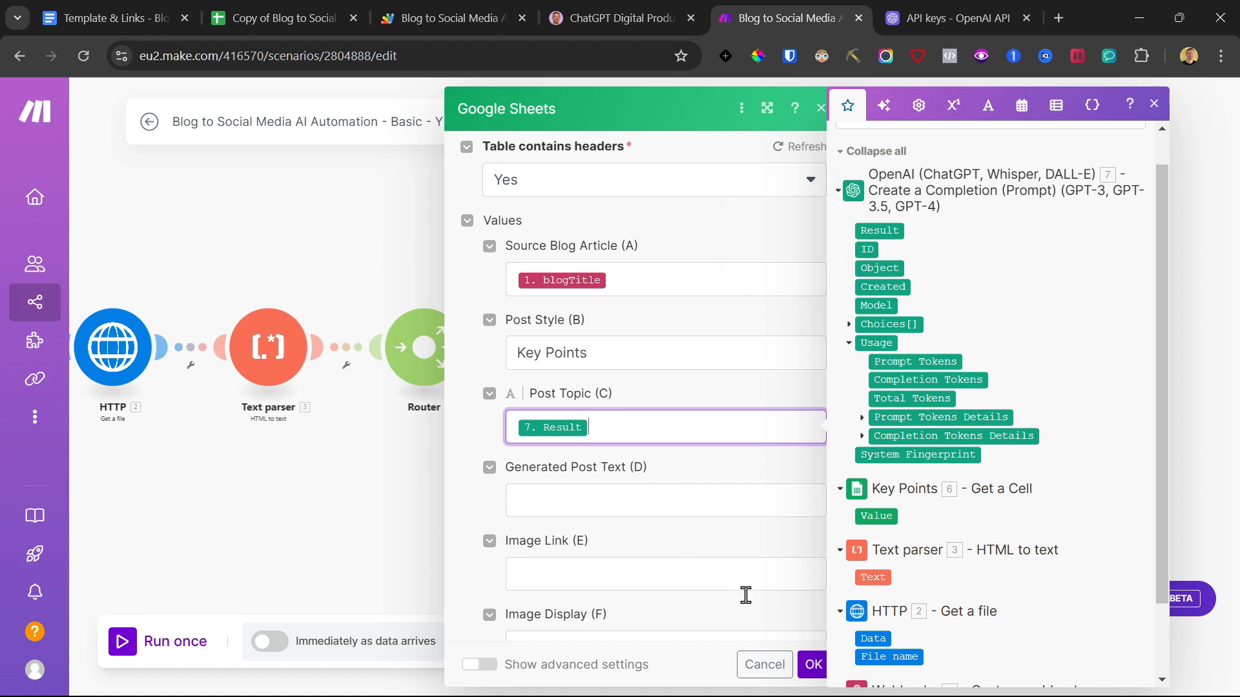
click(811, 664)
drag(952, 391, 769, 411)
click(765, 212)
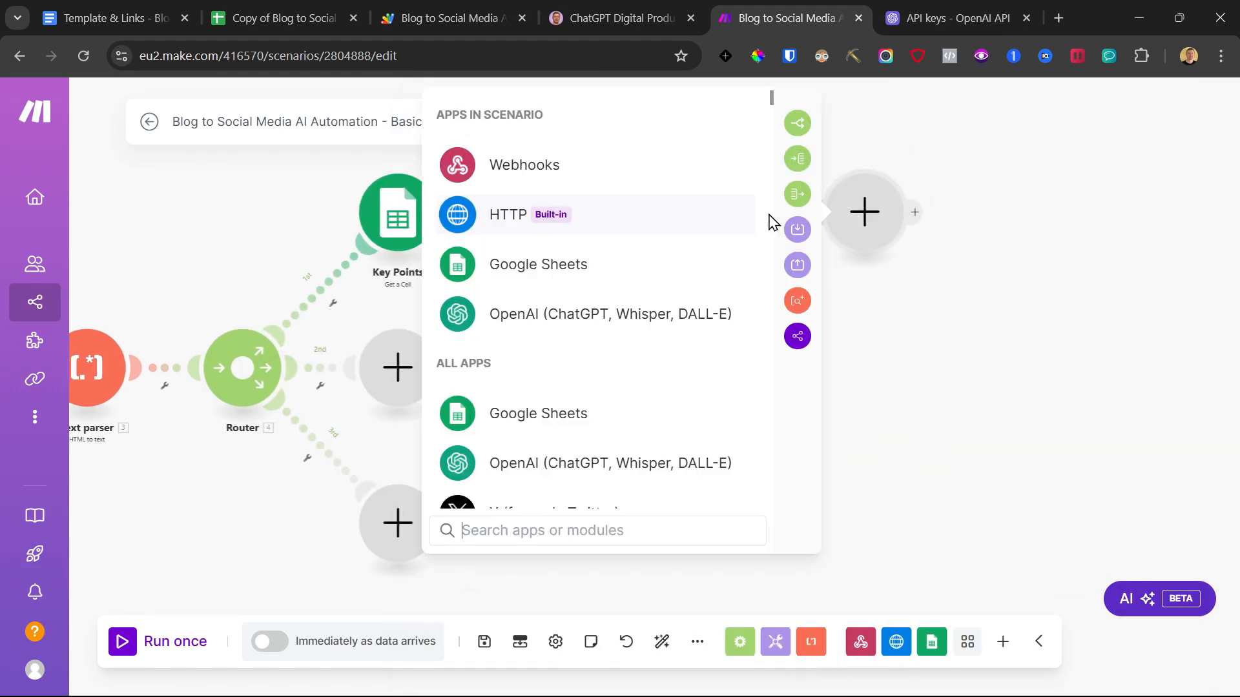
Add an OpenAI Create a Completion module using the chatgpt-4o-latest model.
click(539, 312)
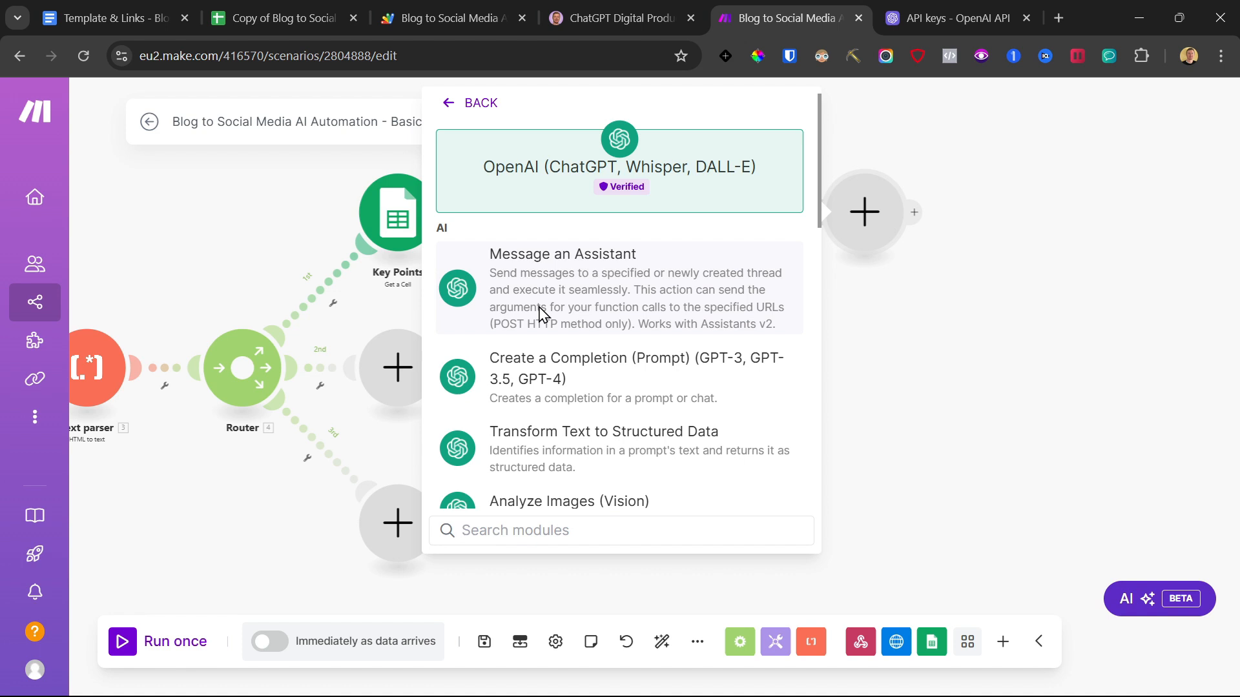
click(542, 362)
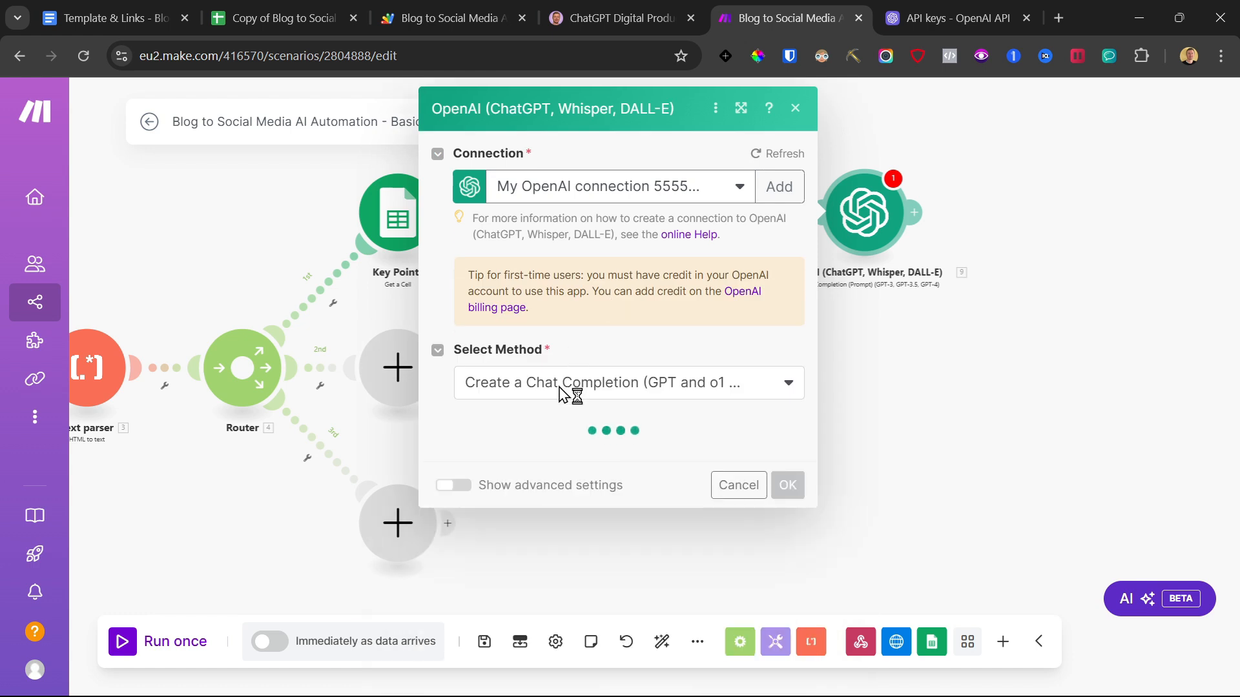
click(510, 467)
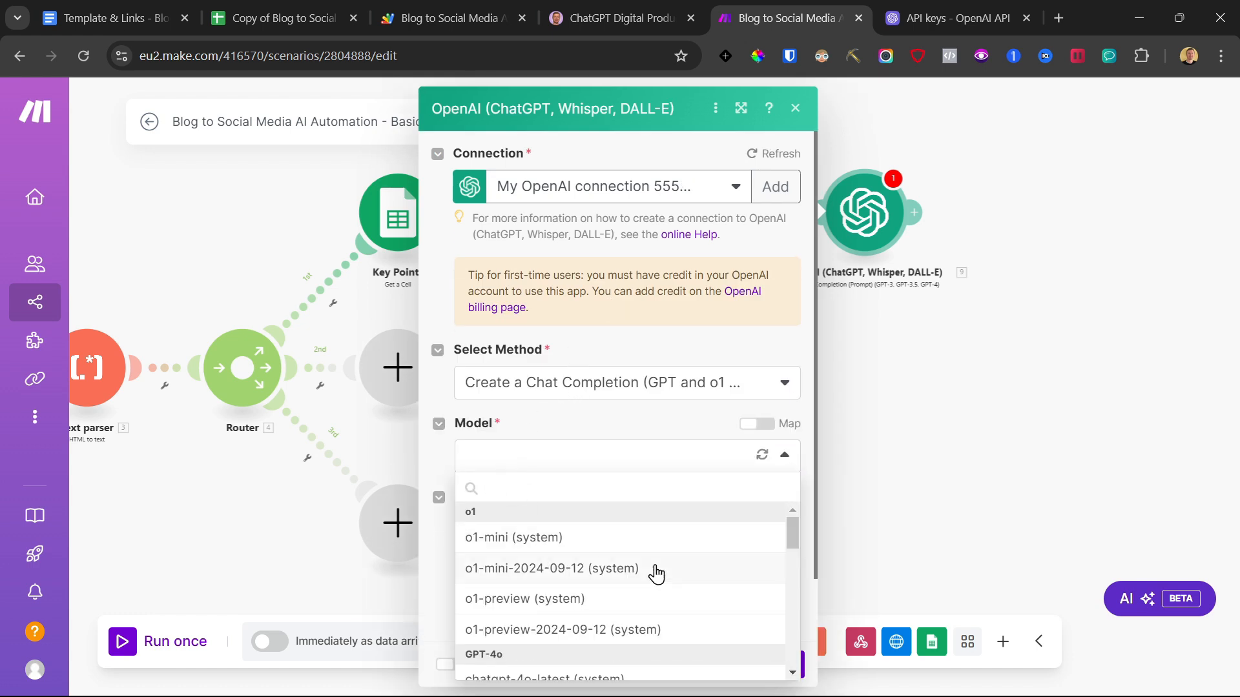
scroll(656, 573, down, 2)
click(583, 603)
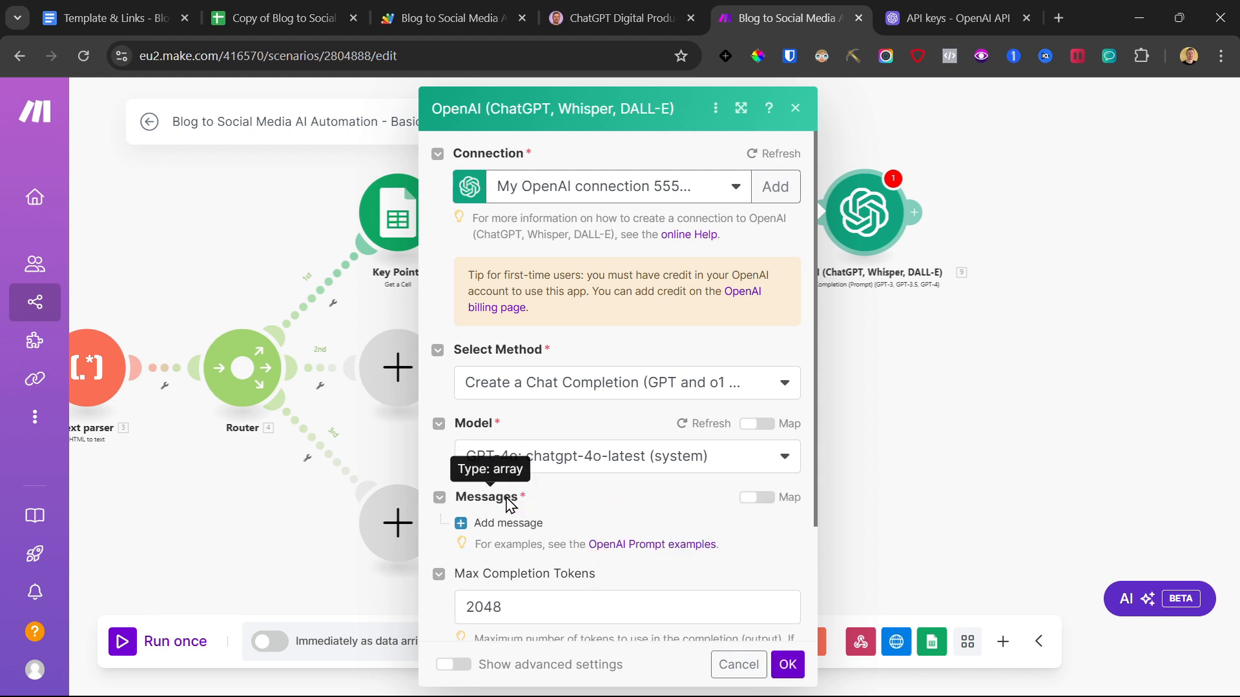
Add a message with role User and place the cursor in its Text Content.
scroll(547, 446, down, 3)
click(515, 381)
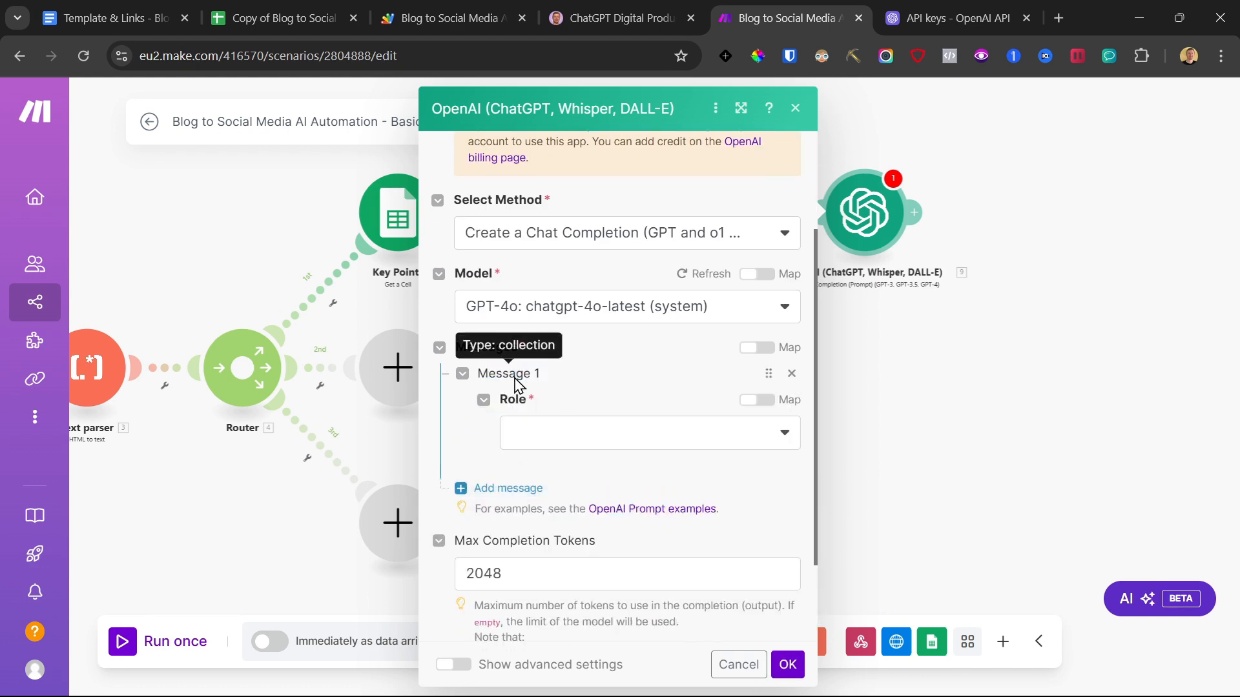
click(530, 439)
click(550, 489)
click(535, 515)
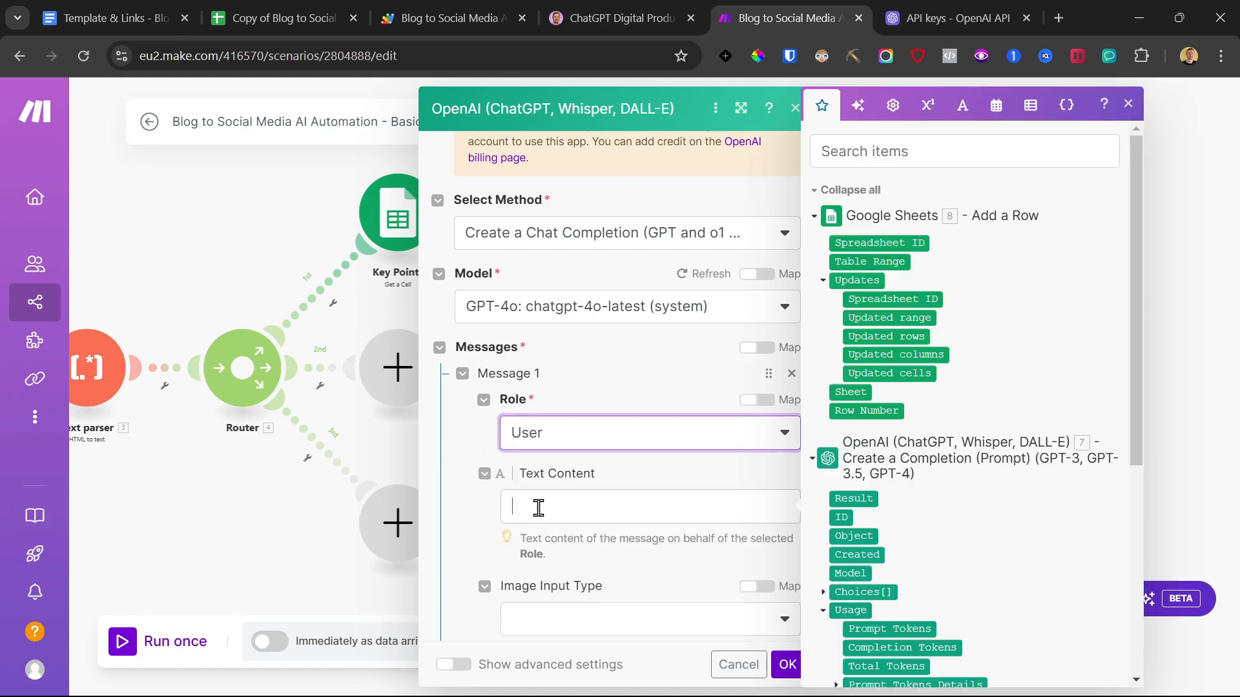
Copy the Post Generator Prompt from the Template & Links doc into the User message's text.
click(110, 8)
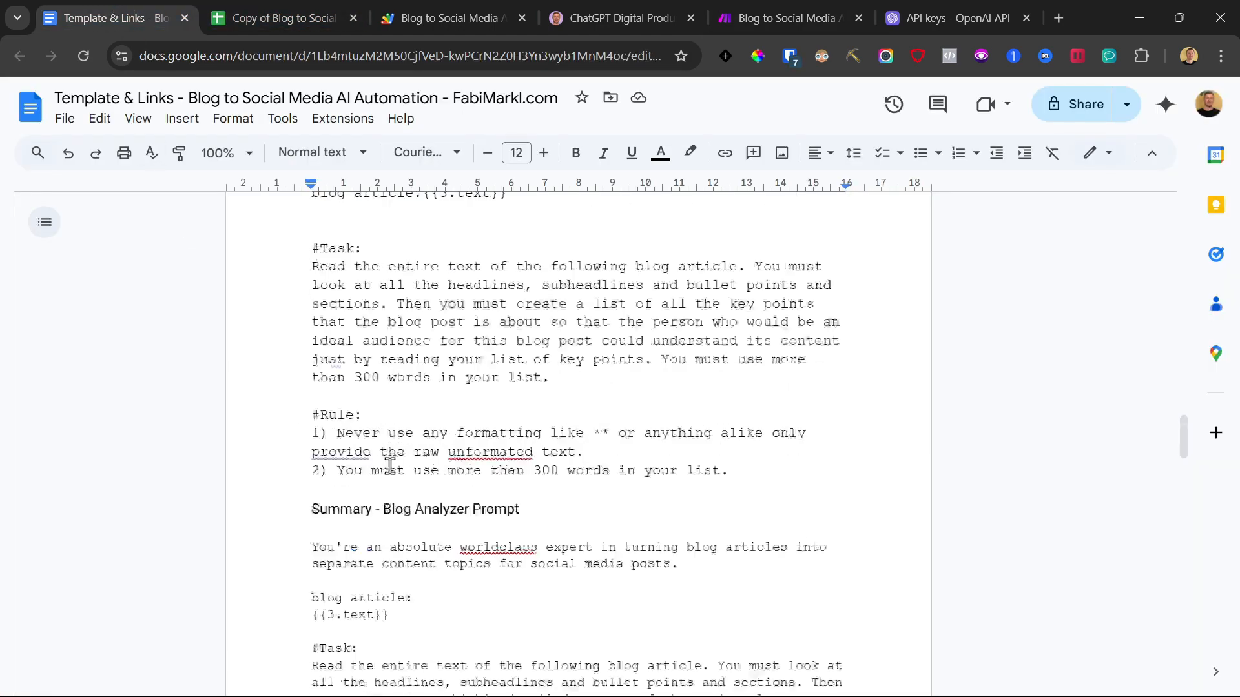
scroll(387, 465, down, 15)
scroll(387, 462, down, 5)
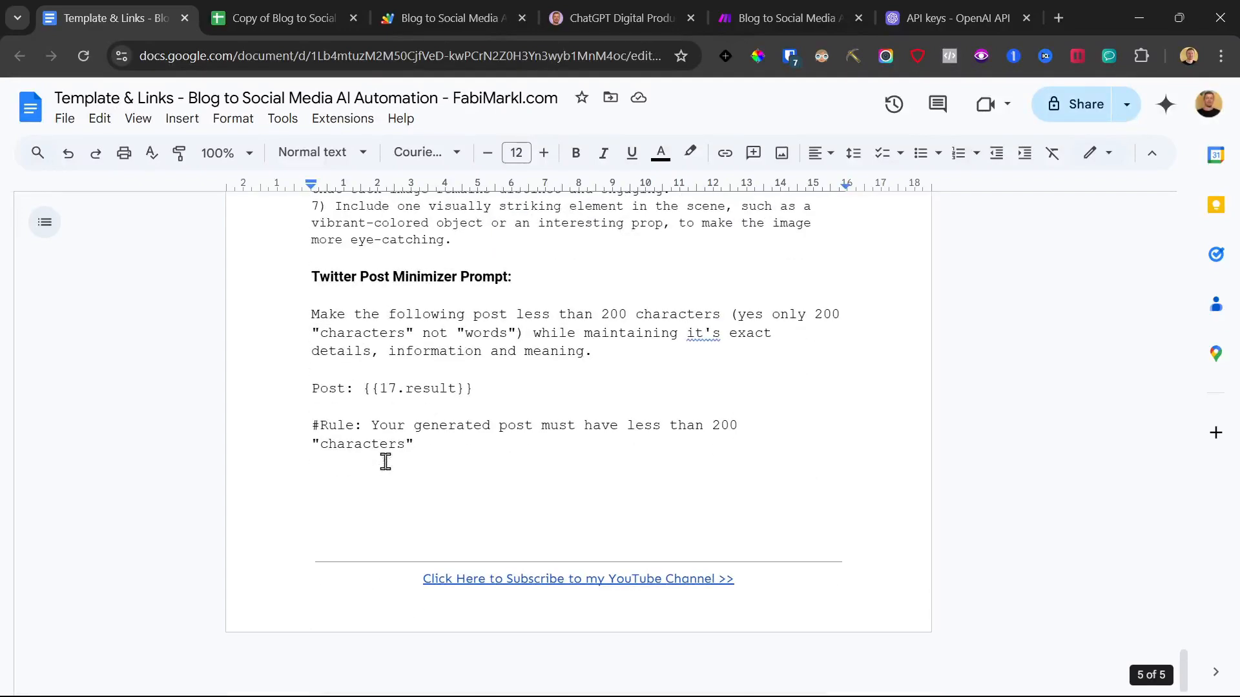
scroll(381, 465, up, 15)
scroll(291, 384, up, 4)
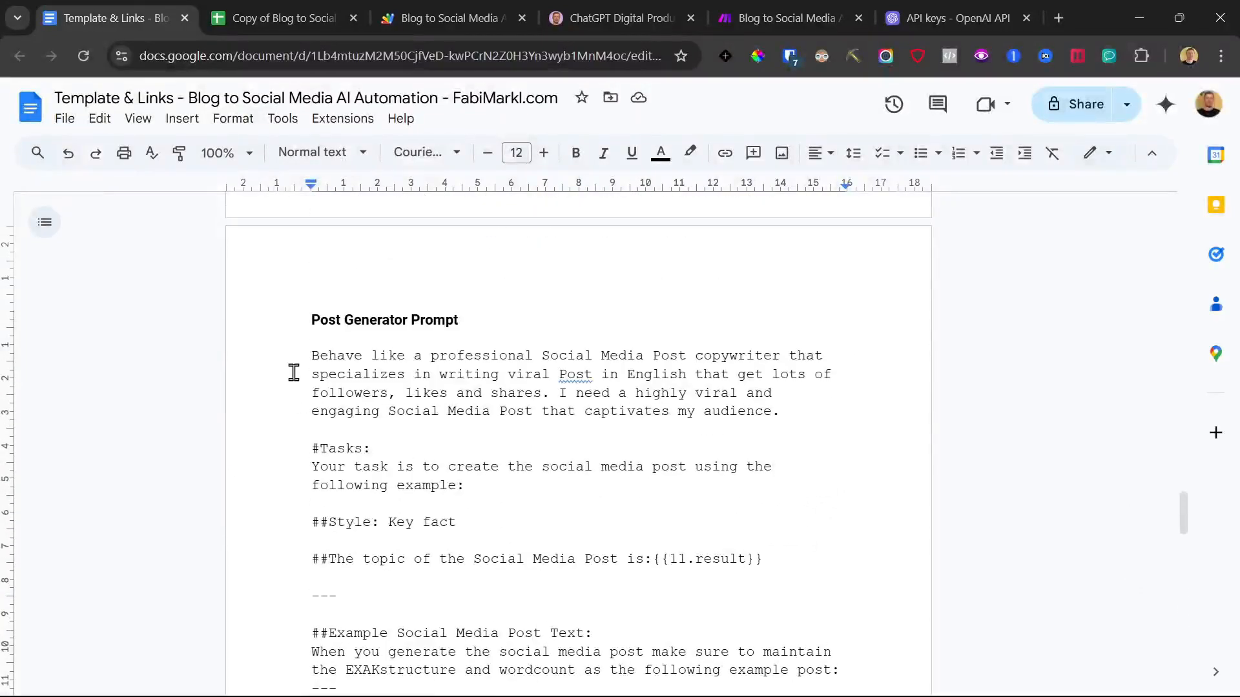
scroll(280, 444, down, 10)
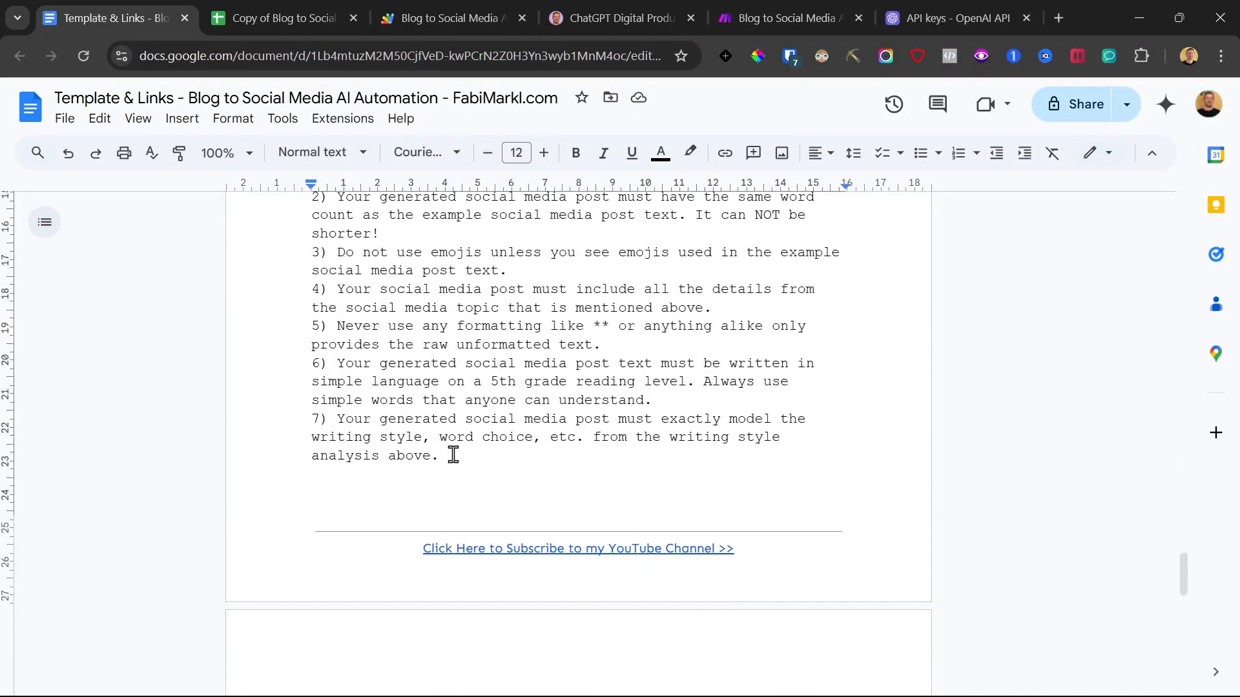
shift+click(452, 452)
right_click(455, 385)
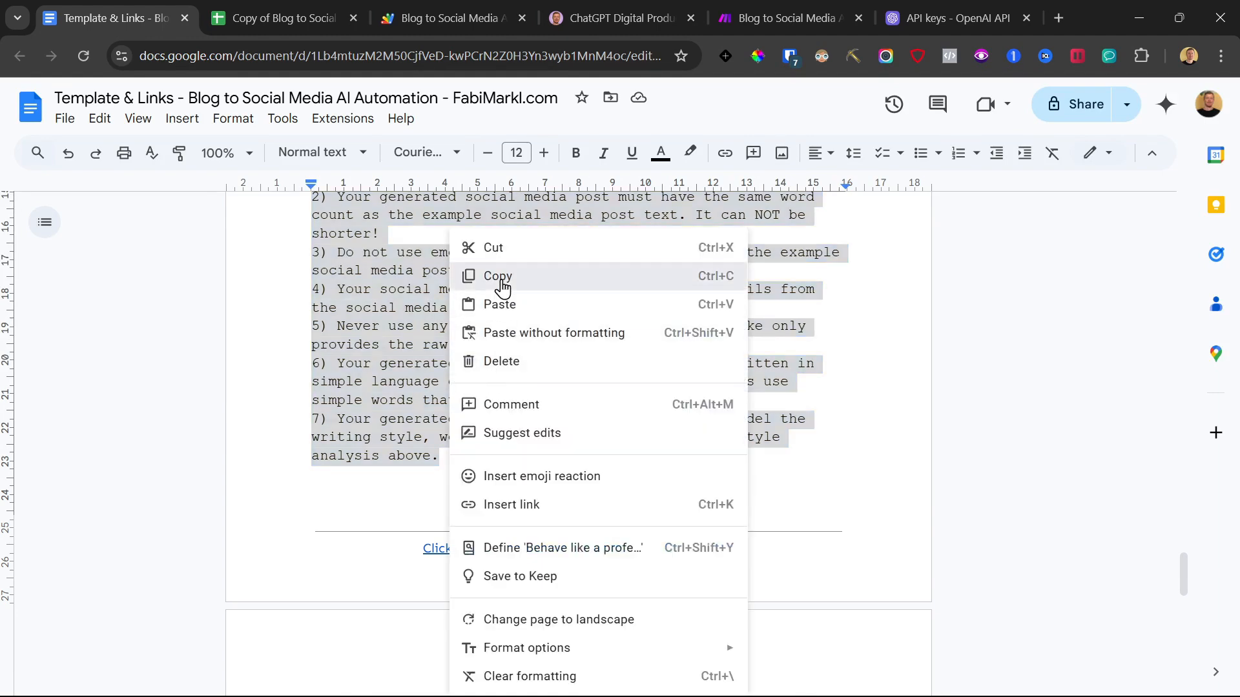
click(501, 277)
click(748, 3)
key(ctrl+v)
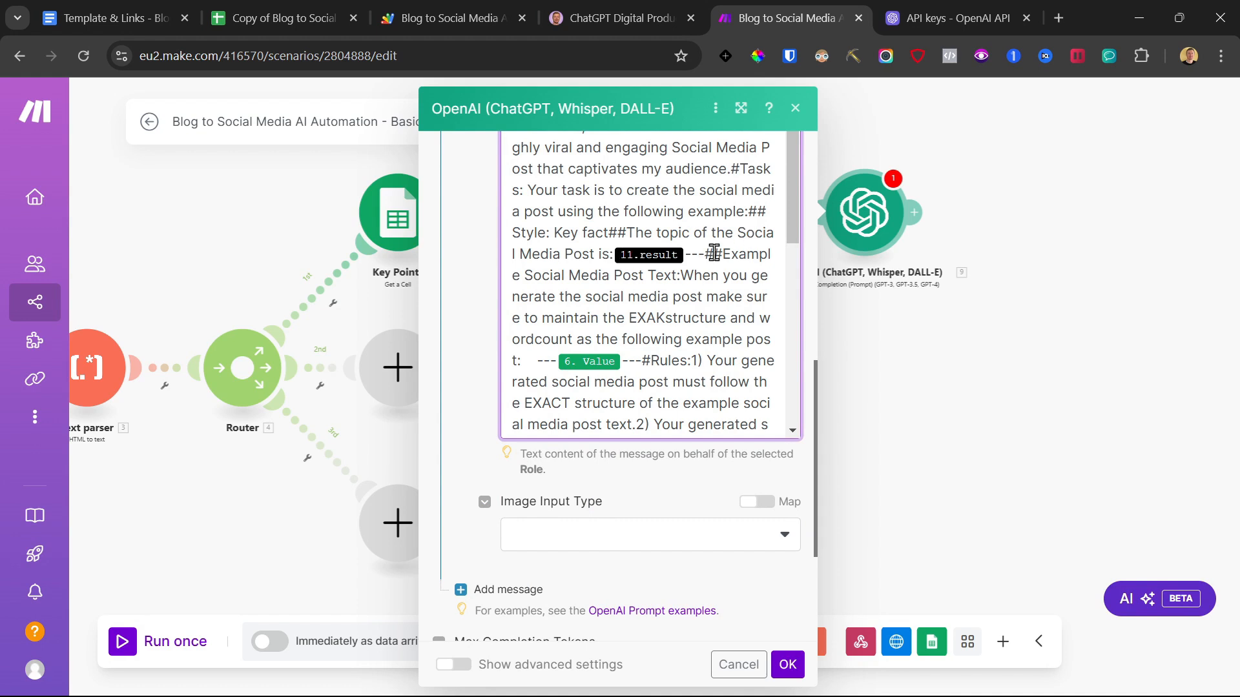
Break the pasted prompt into separate paragraphs: topic, divider, example post, and Rules.
click(688, 253)
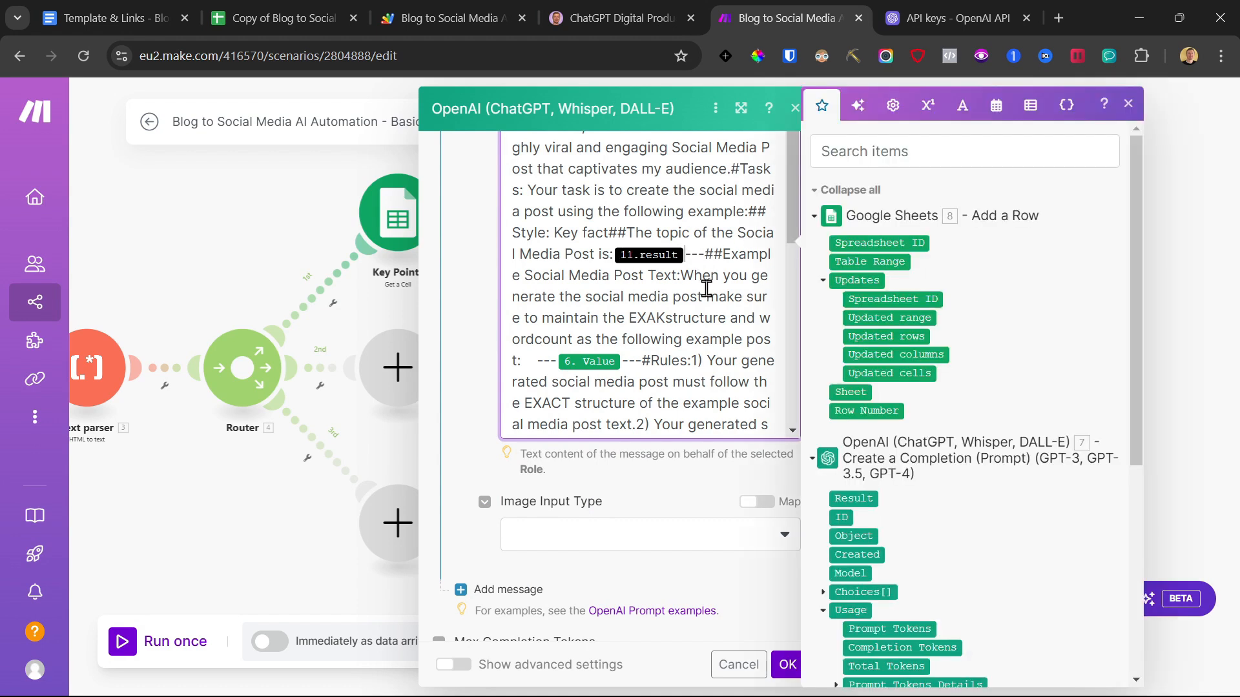
click(609, 226)
key(Return)
key(Return)
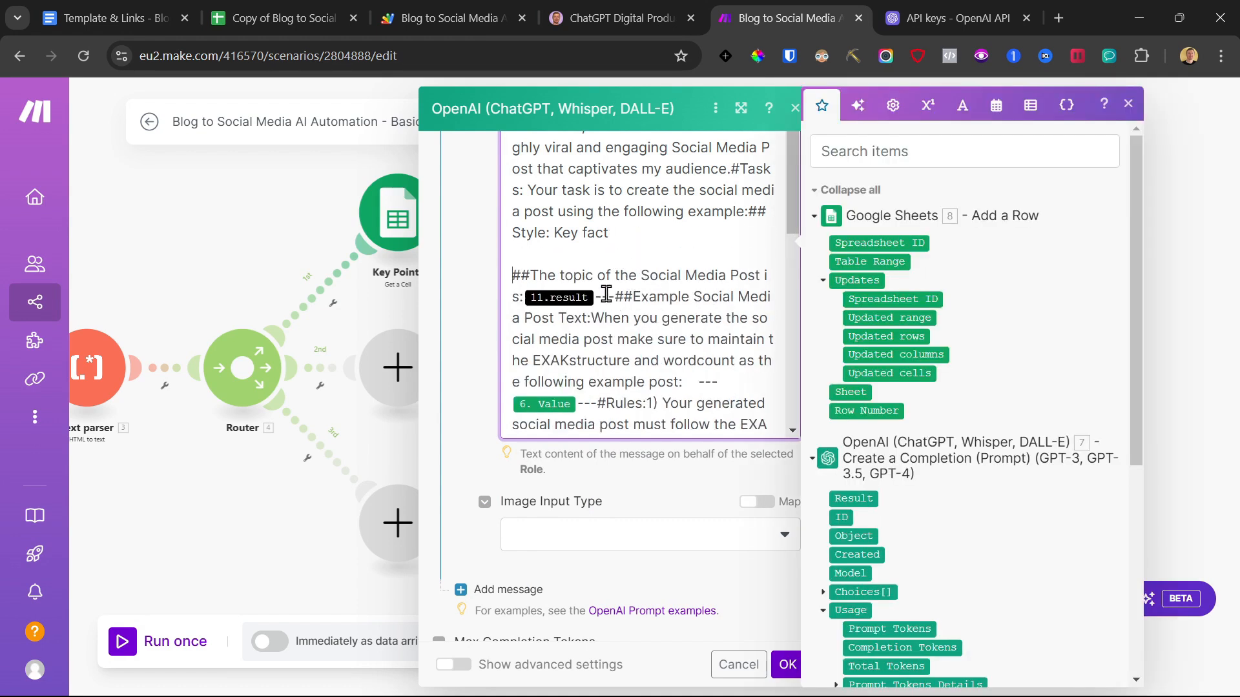
click(595, 296)
key(Return)
key(Return)
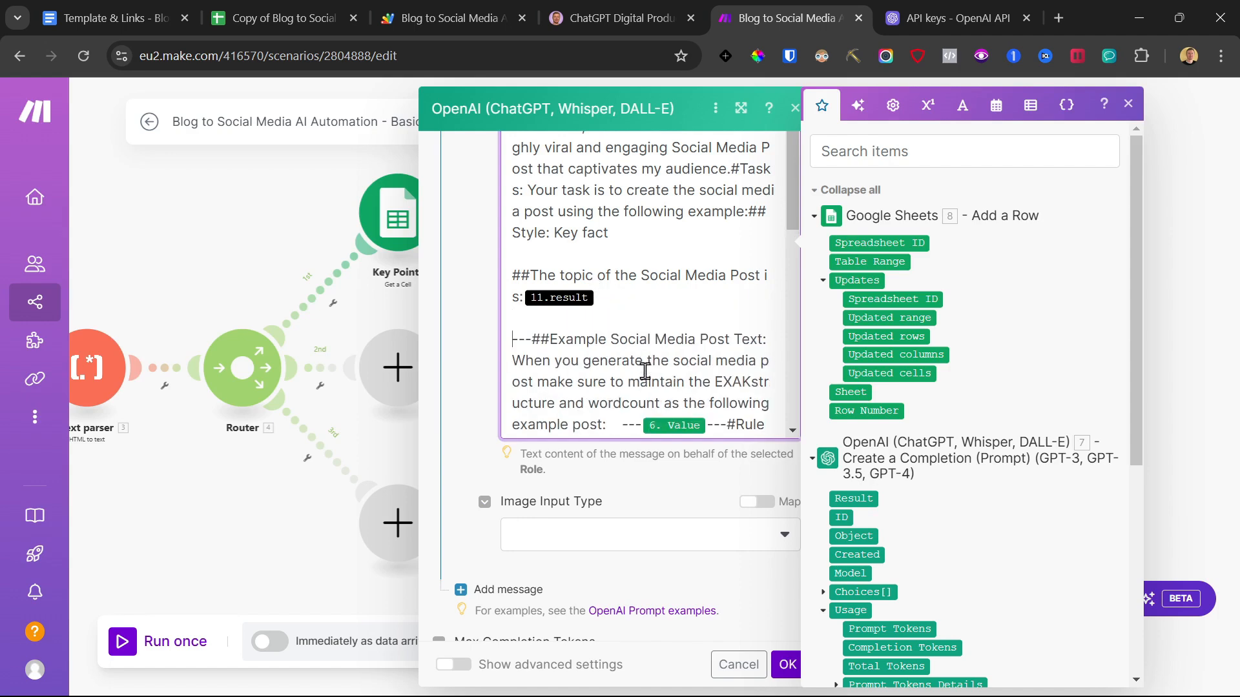
click(535, 339)
key(Return)
key(Return)
scroll(553, 349, down, 3)
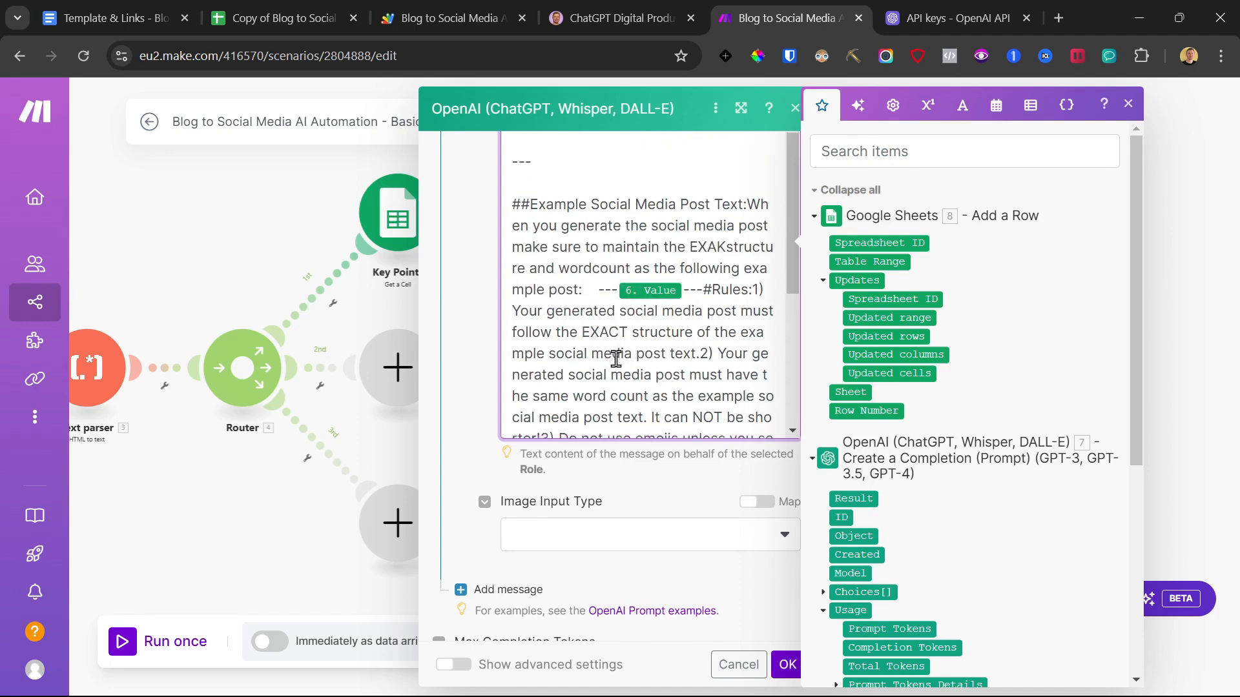
click(595, 292)
key(Return)
key(Return)
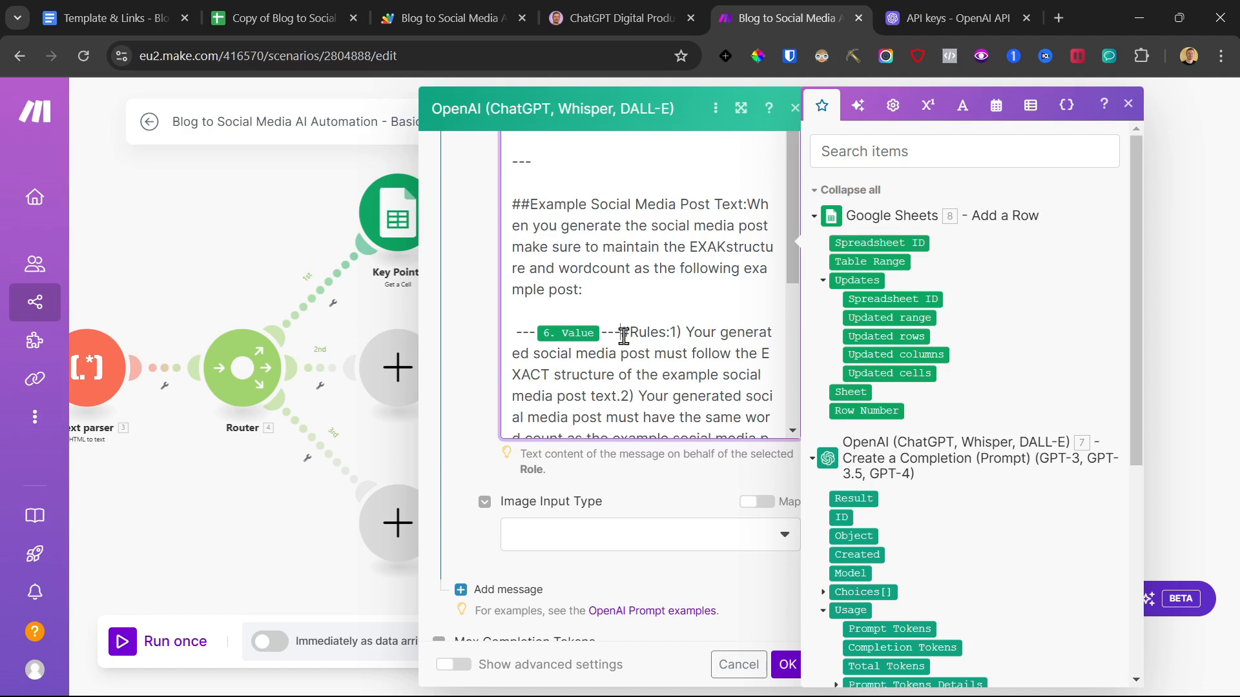
click(624, 333)
key(Return)
key(Return)
Replace the 11.result topic reference with the OpenAI 7. Result.
scroll(625, 349, up, 6)
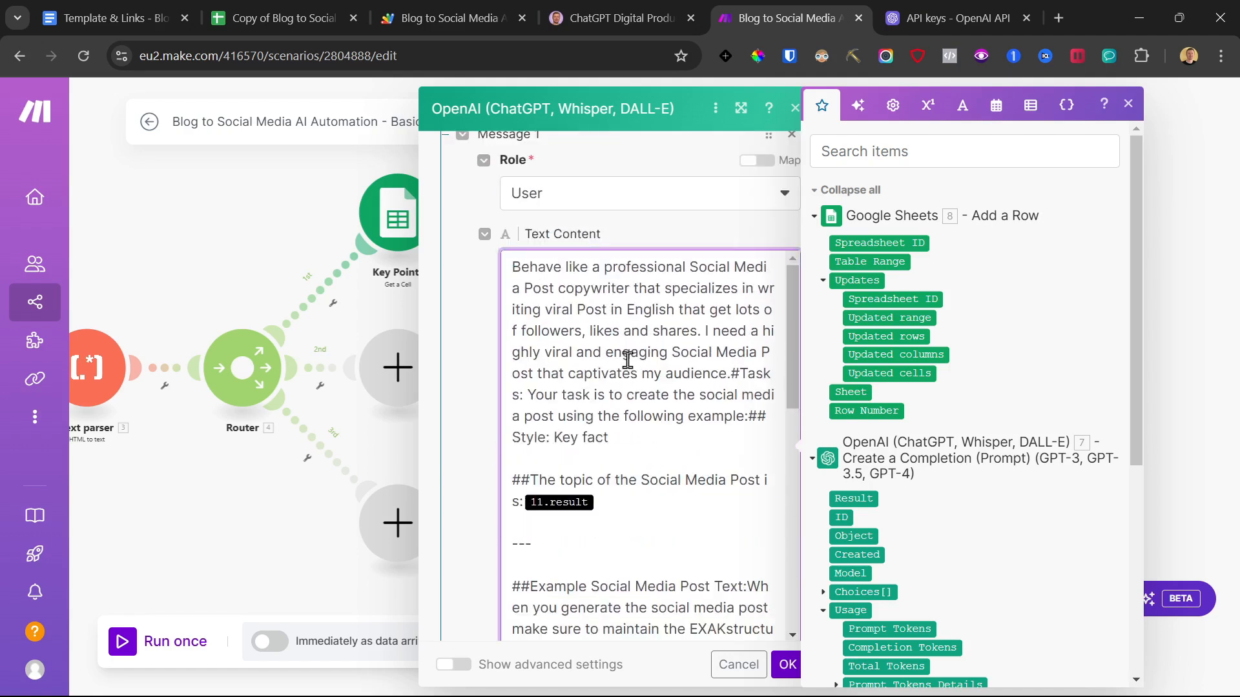
scroll(627, 360, up, 2)
scroll(614, 351, down, 3)
scroll(626, 387, up, 3)
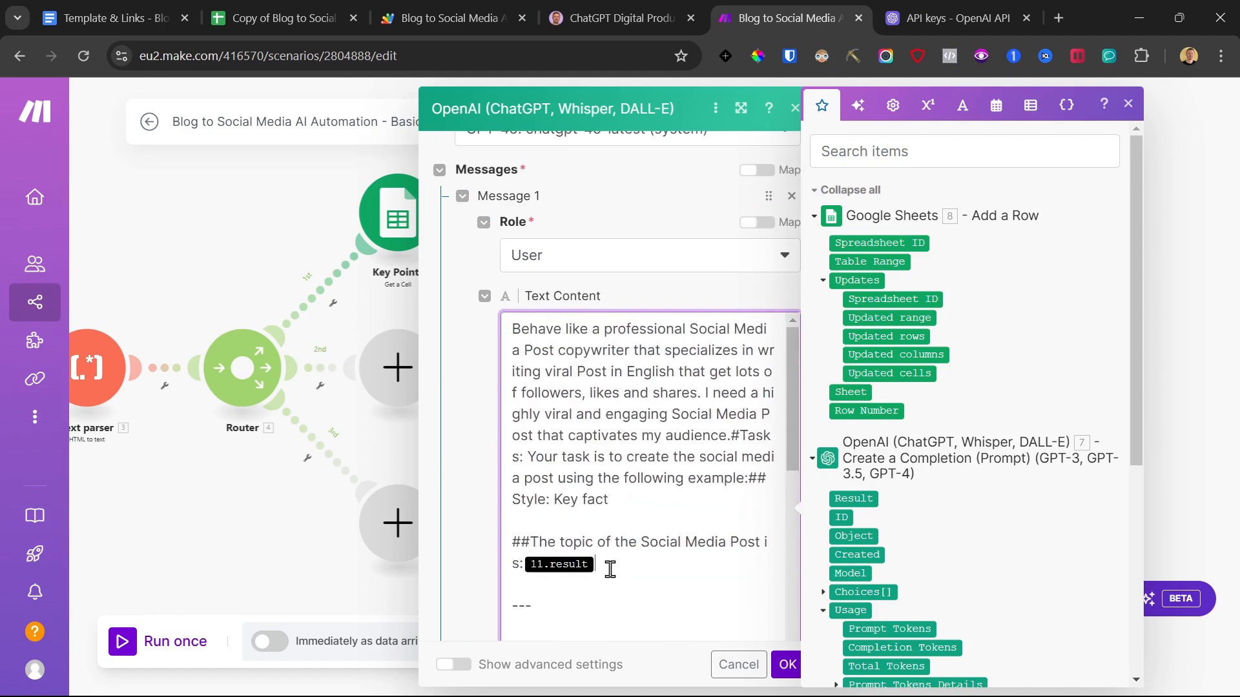
key(BackSpace)
scroll(878, 399, down, 3)
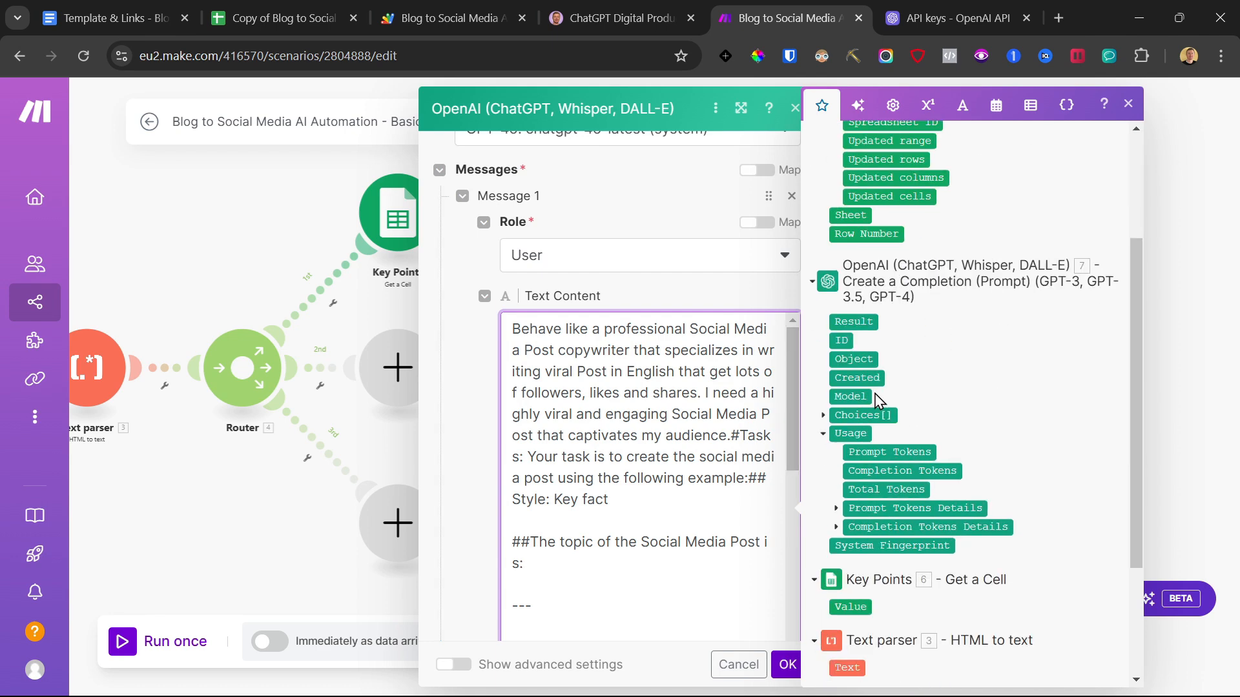
click(853, 322)
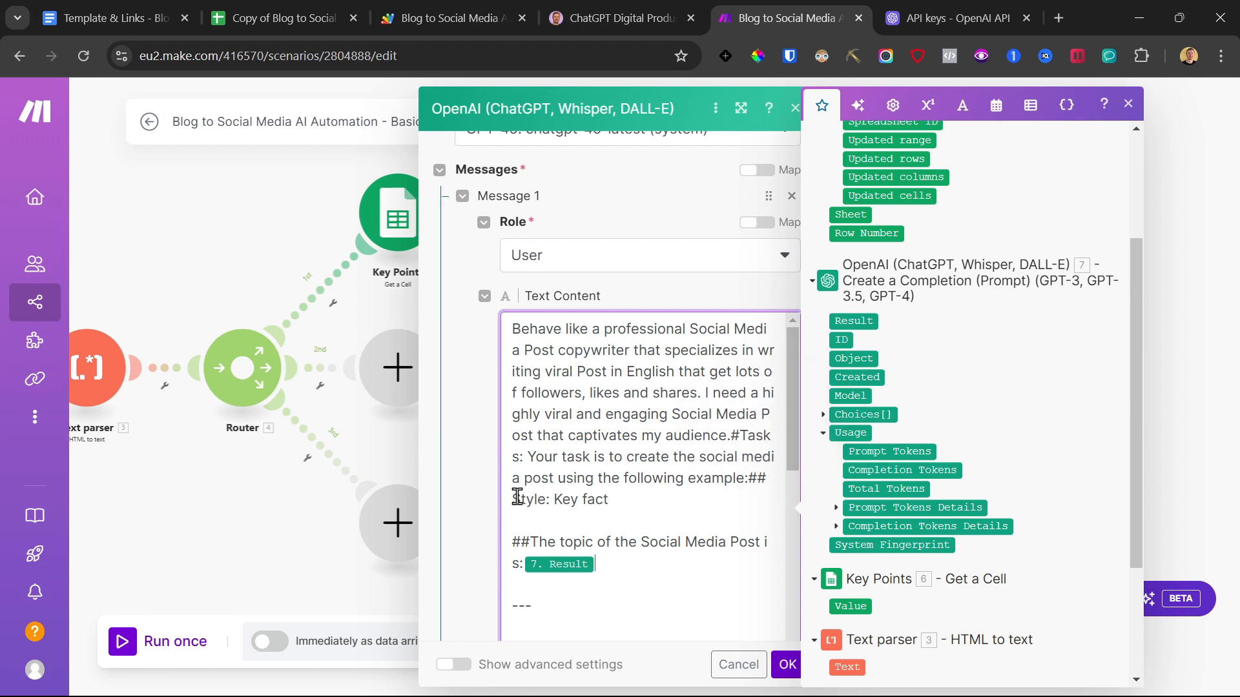
Change the style line from 'Key fact' to 'Key Points'.
mouse_move(611, 499)
mouse_down()
mouse_move(586, 503)
mouse_move(616, 502)
mouse_up()
click(587, 504)
text(Points)
scroll(662, 452, down, 2)
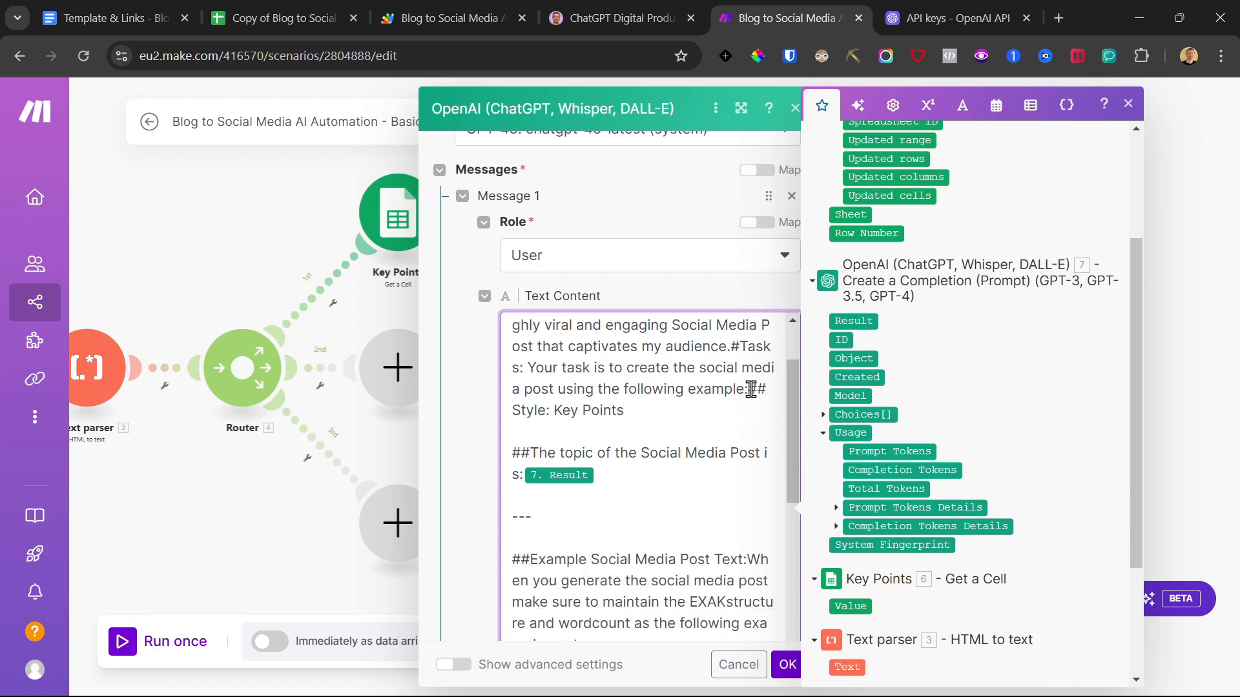
scroll(698, 440, down, 3)
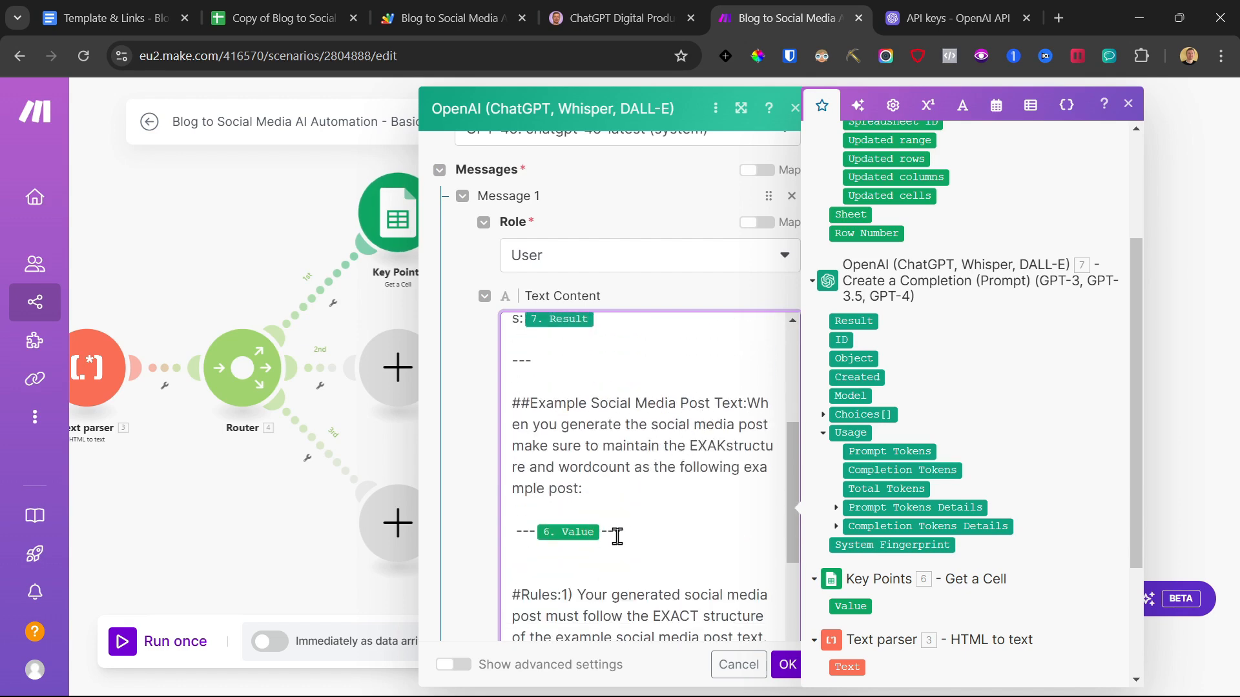
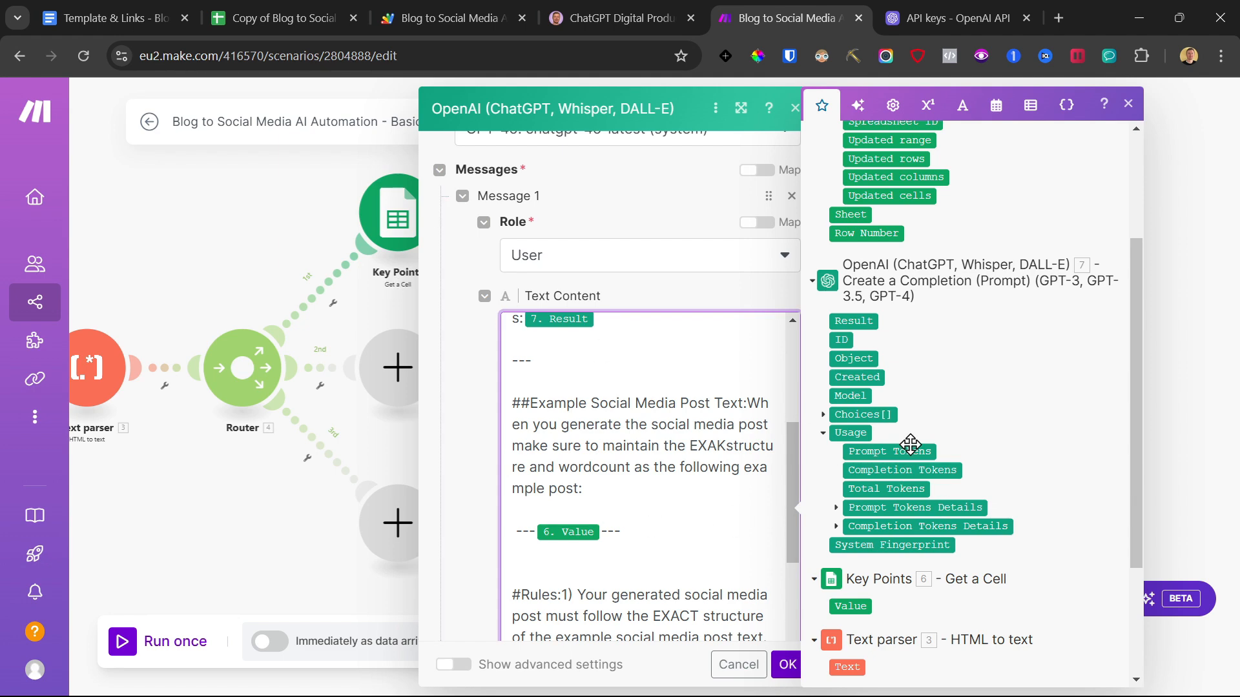
Move the rules below #Rules: onto a separate line and save the OpenAI module.
scroll(910, 445, down, 3)
drag(671, 537, 509, 543)
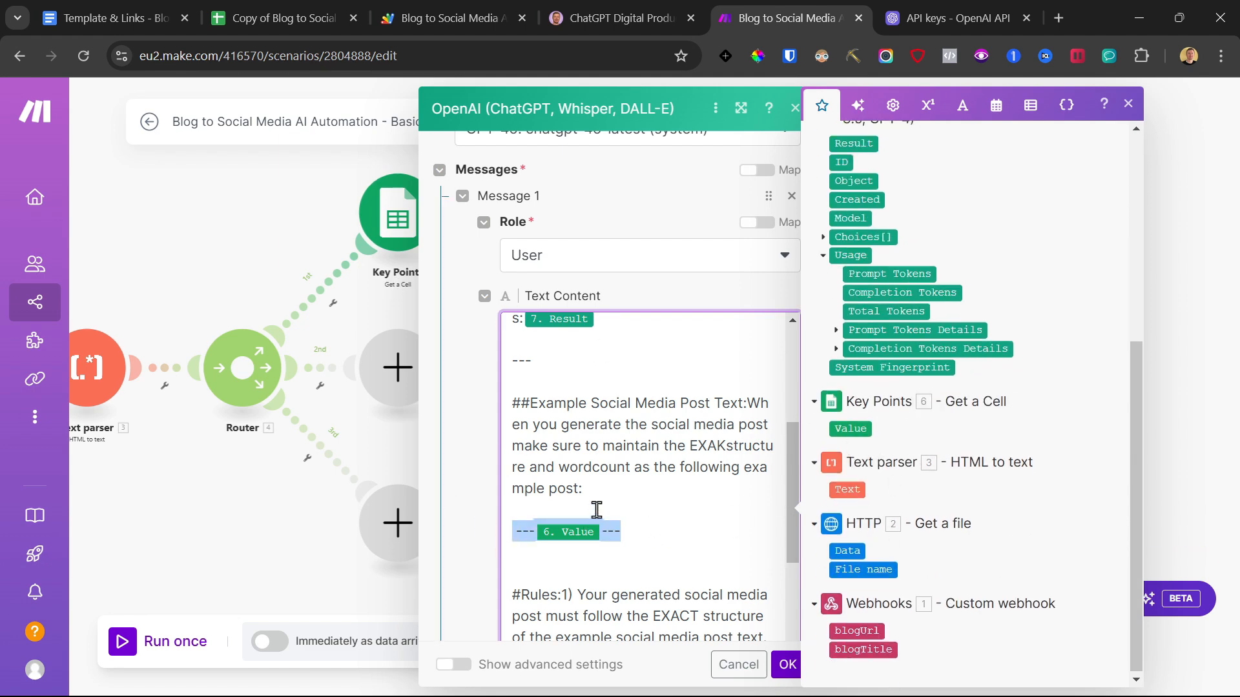
scroll(599, 508, down, 4)
key(Return)
key(Return)
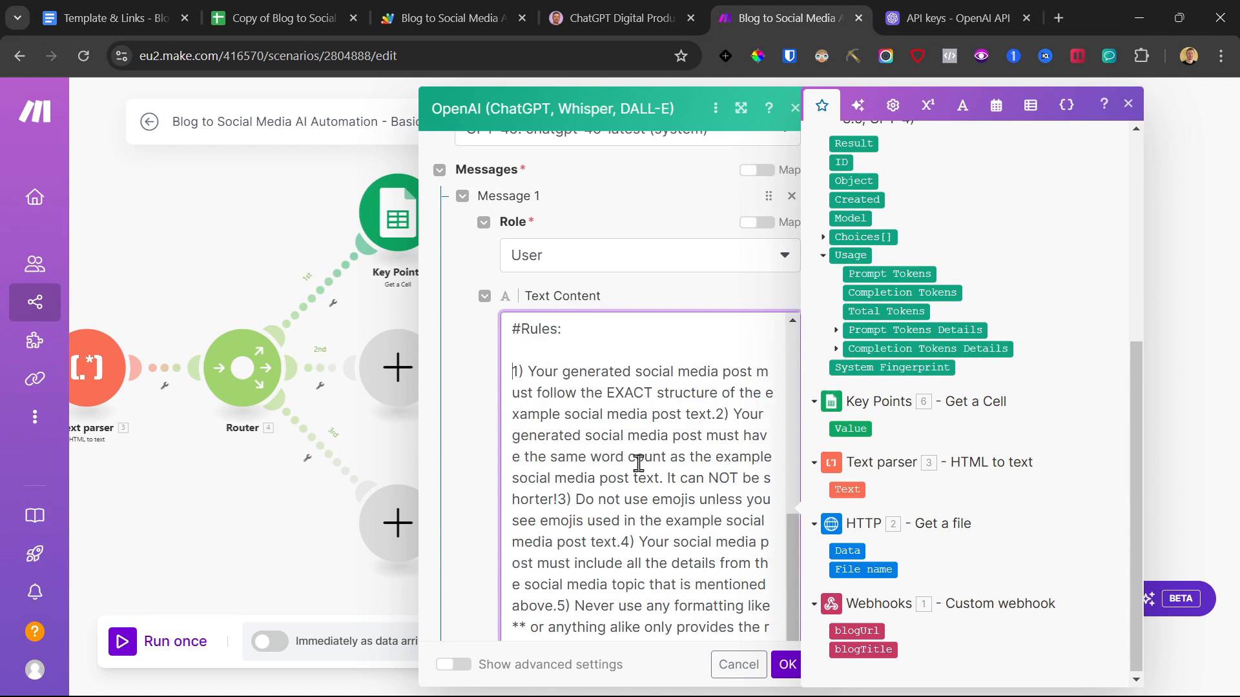
scroll(640, 468, down, 2)
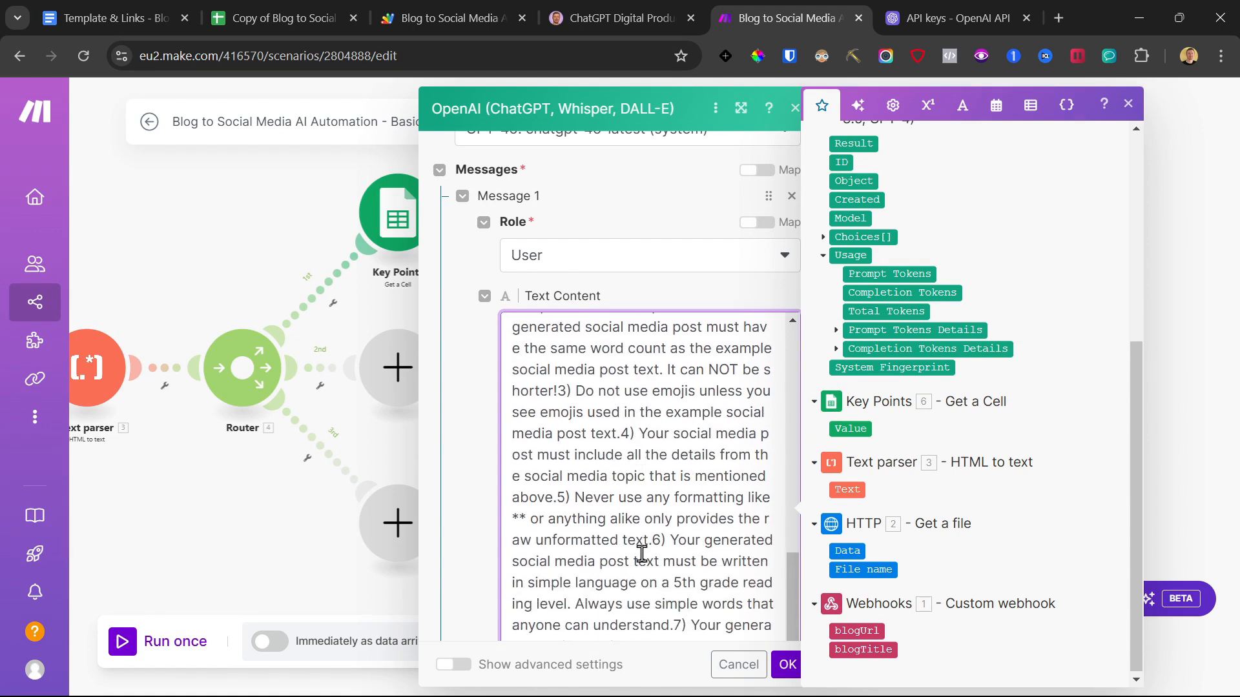
scroll(775, 655, down, 3)
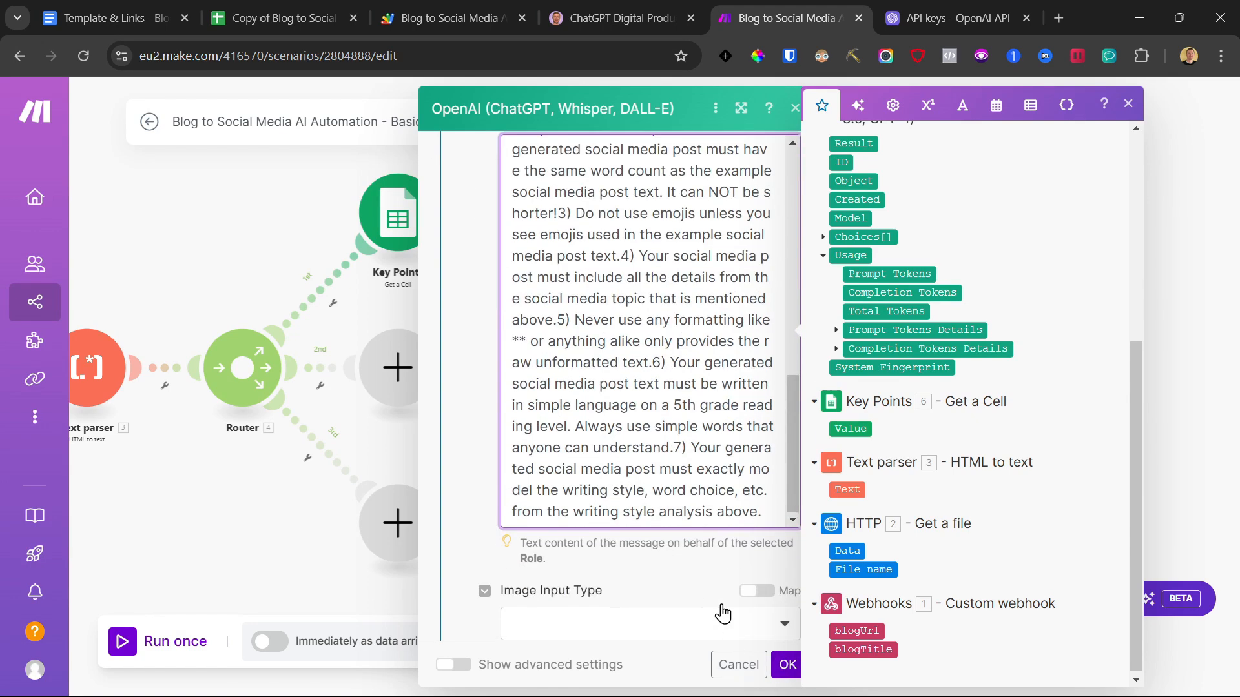
click(789, 669)
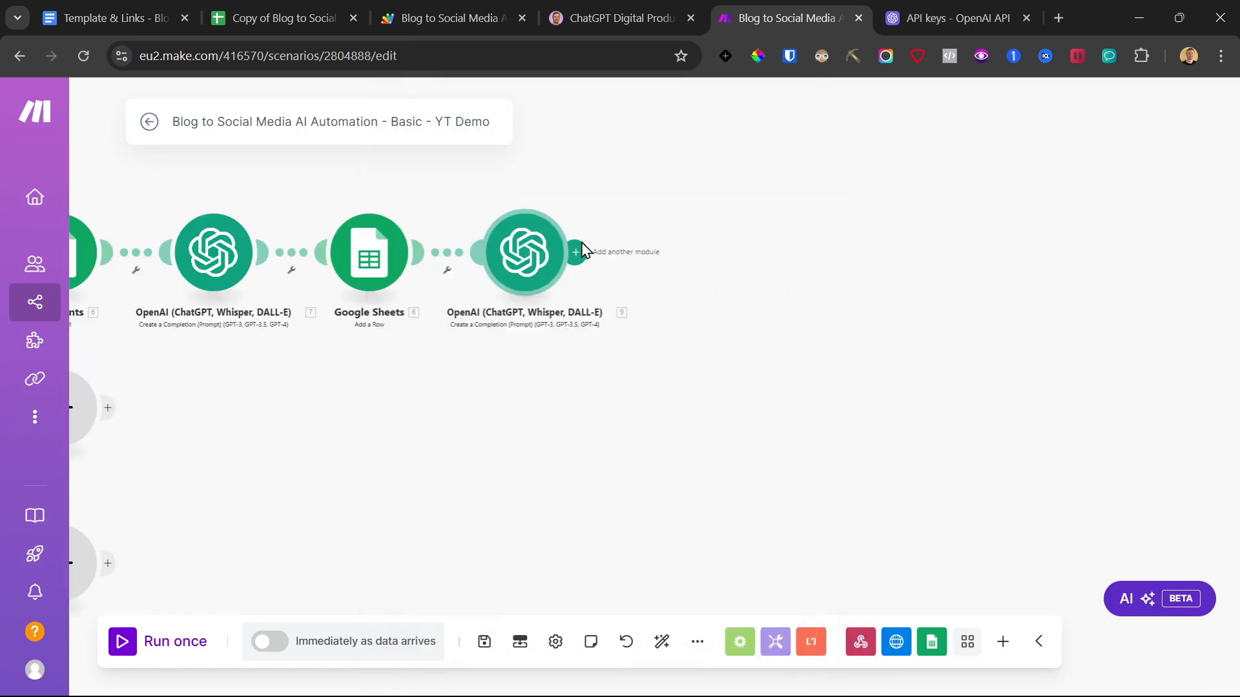
Add a Google Sheets Update a Row module and copy the spreadsheet ID from Add a Row.
click(646, 274)
click(798, 269)
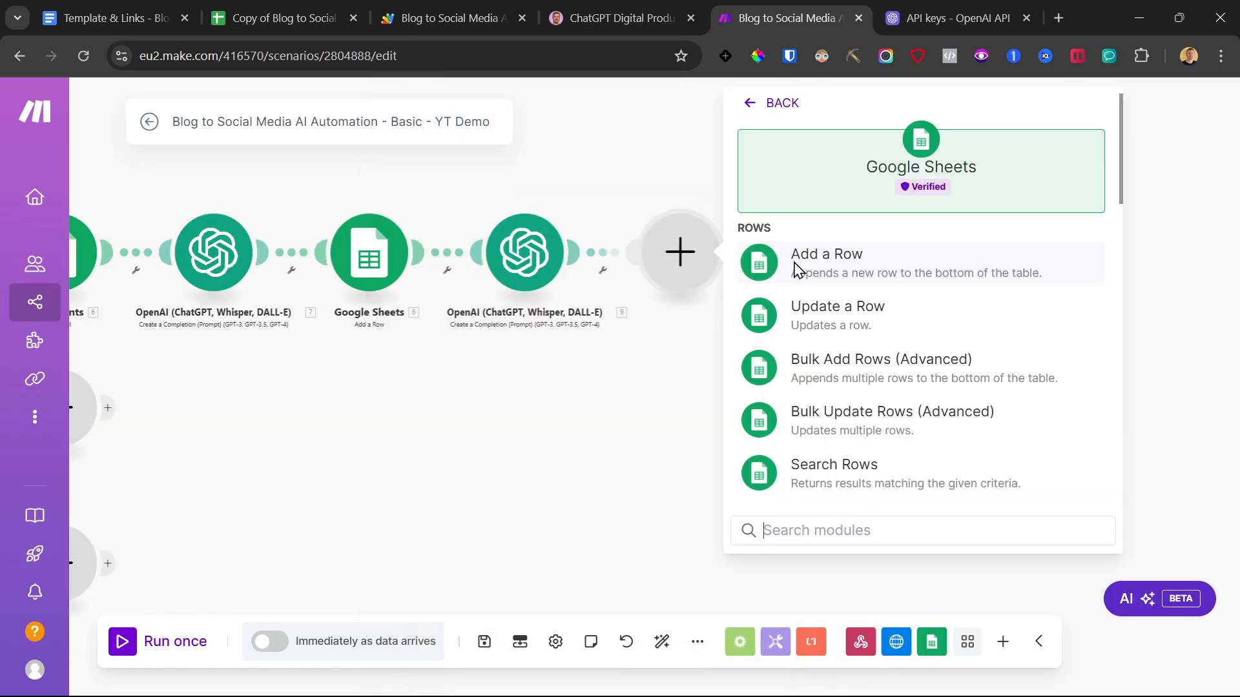
click(818, 318)
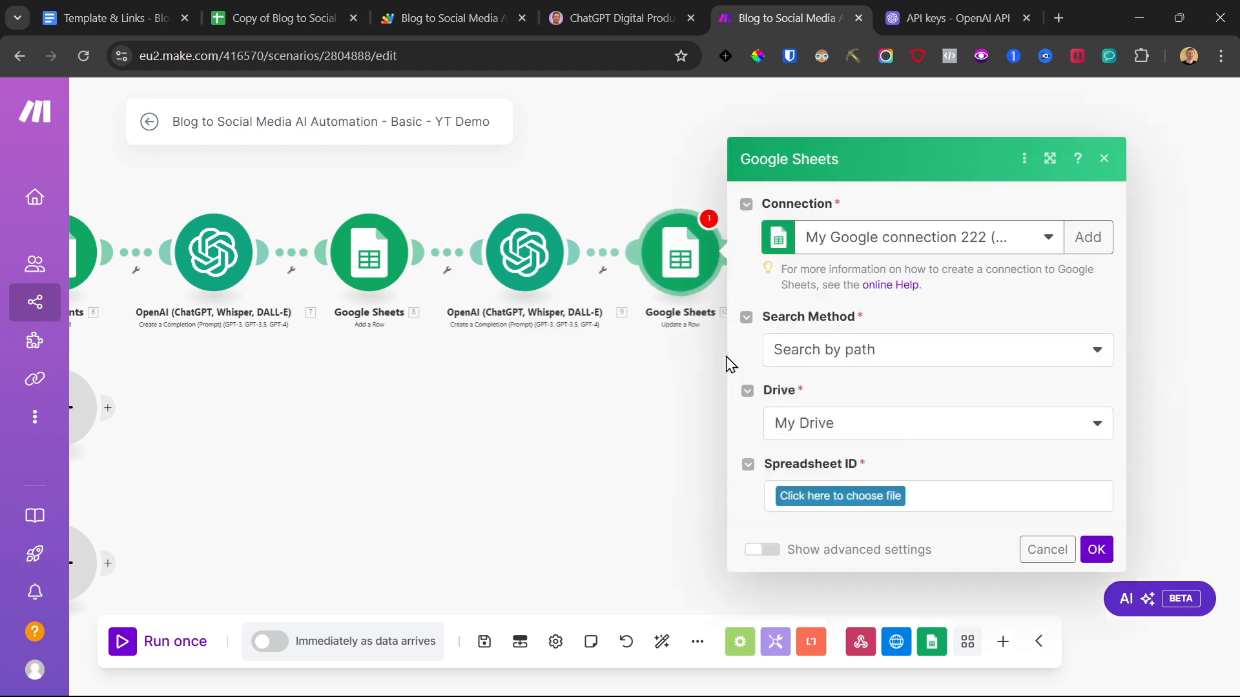
click(359, 271)
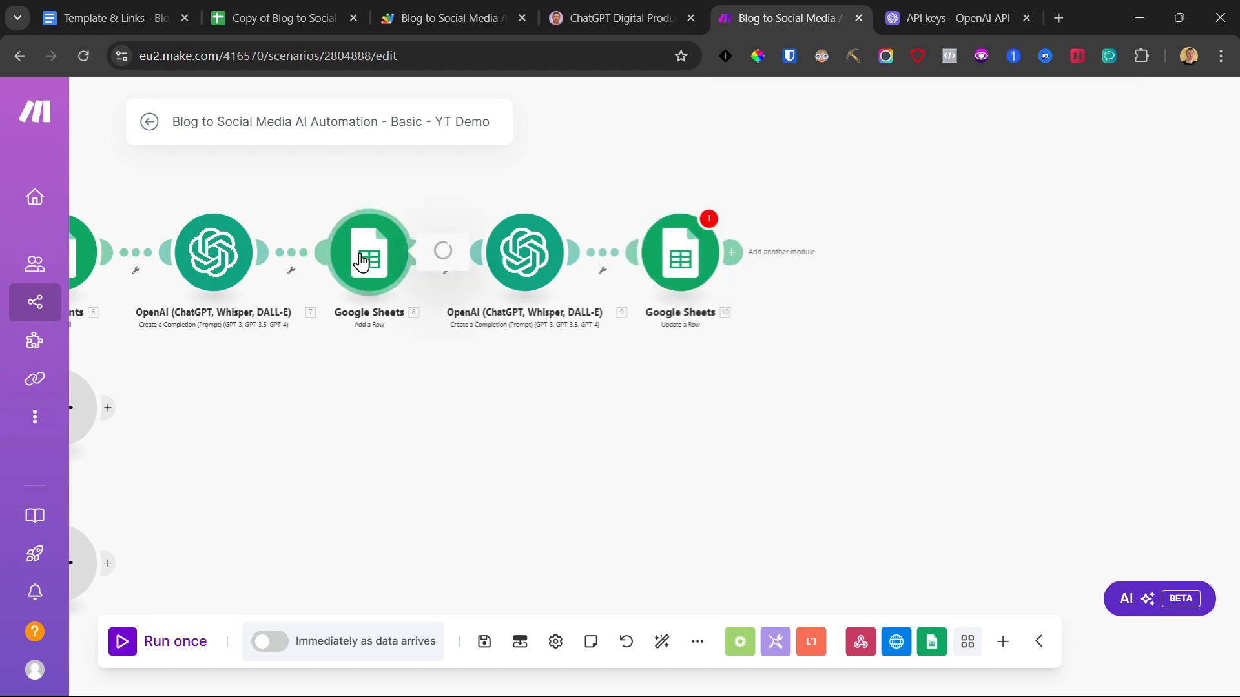
double_click(531, 379)
key(ctrl+c)
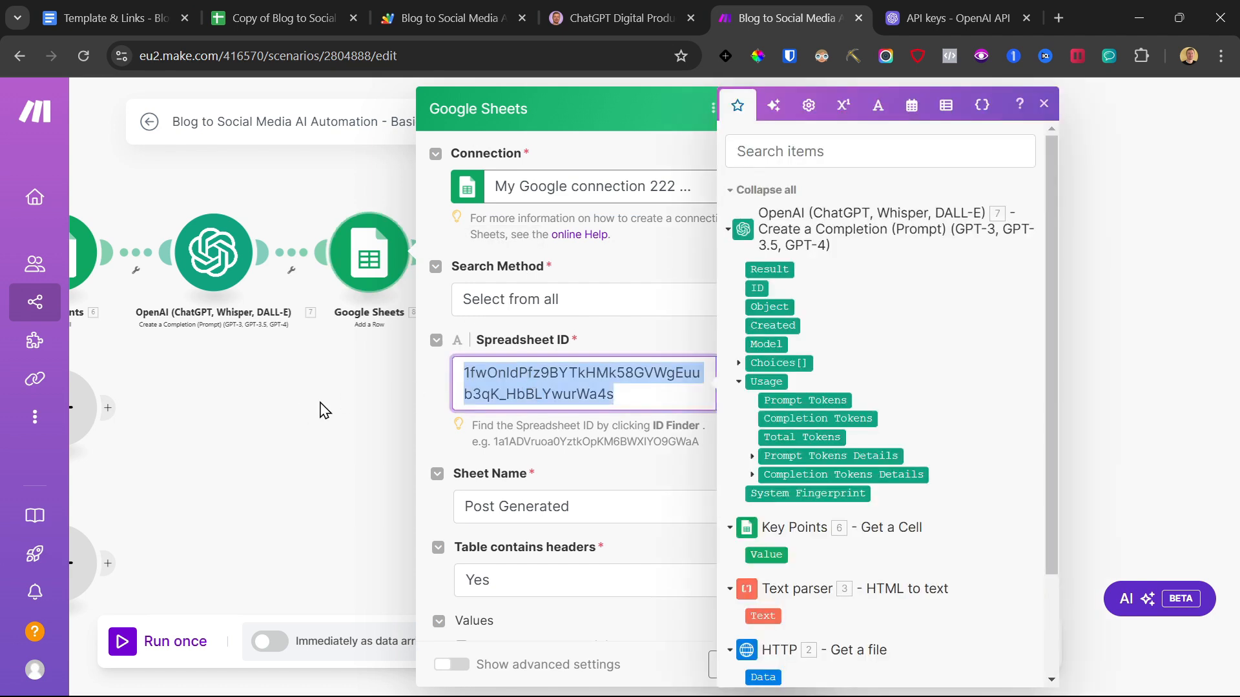
click(306, 413)
Point Update a Row at the pasted spreadsheet ID via Select from all, sheet Post Generated.
click(696, 258)
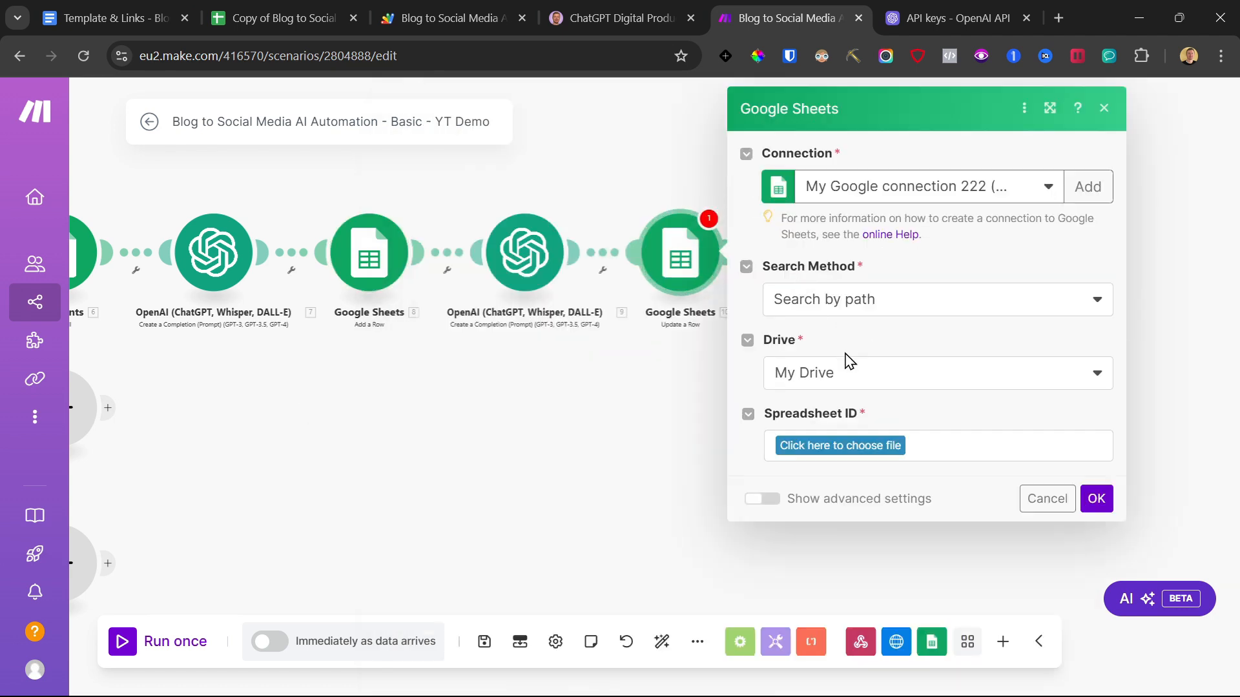
click(814, 310)
click(810, 355)
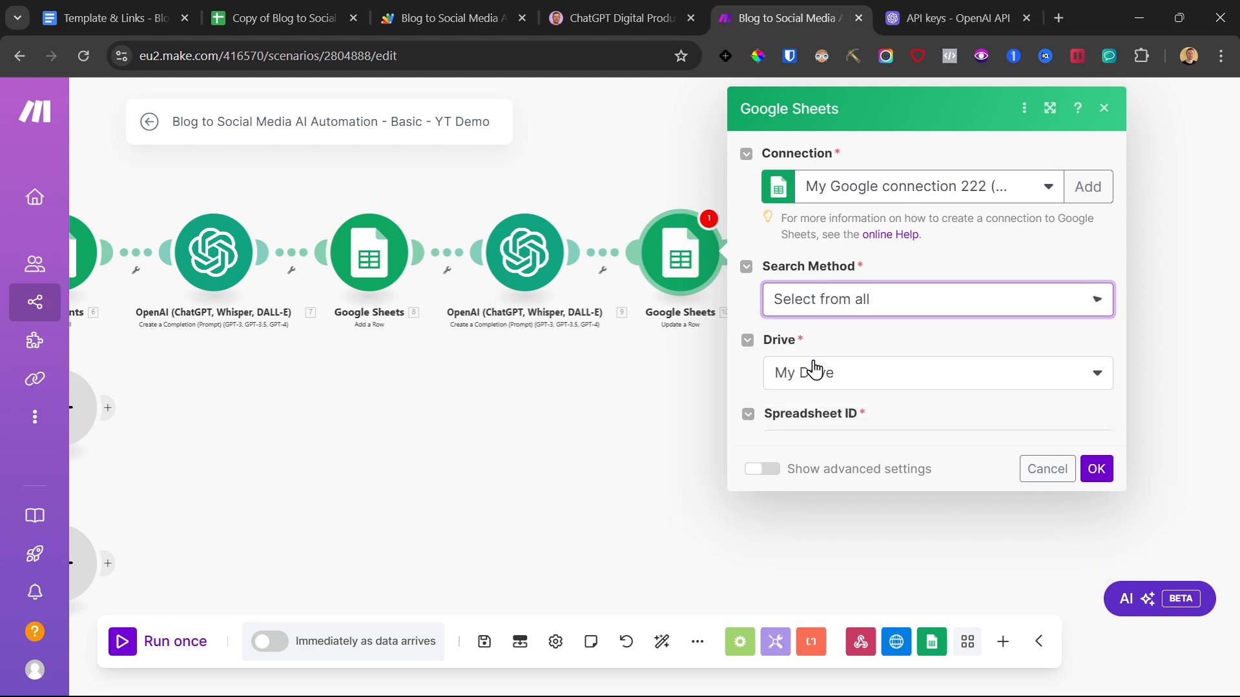
click(813, 381)
key(ctrl+v)
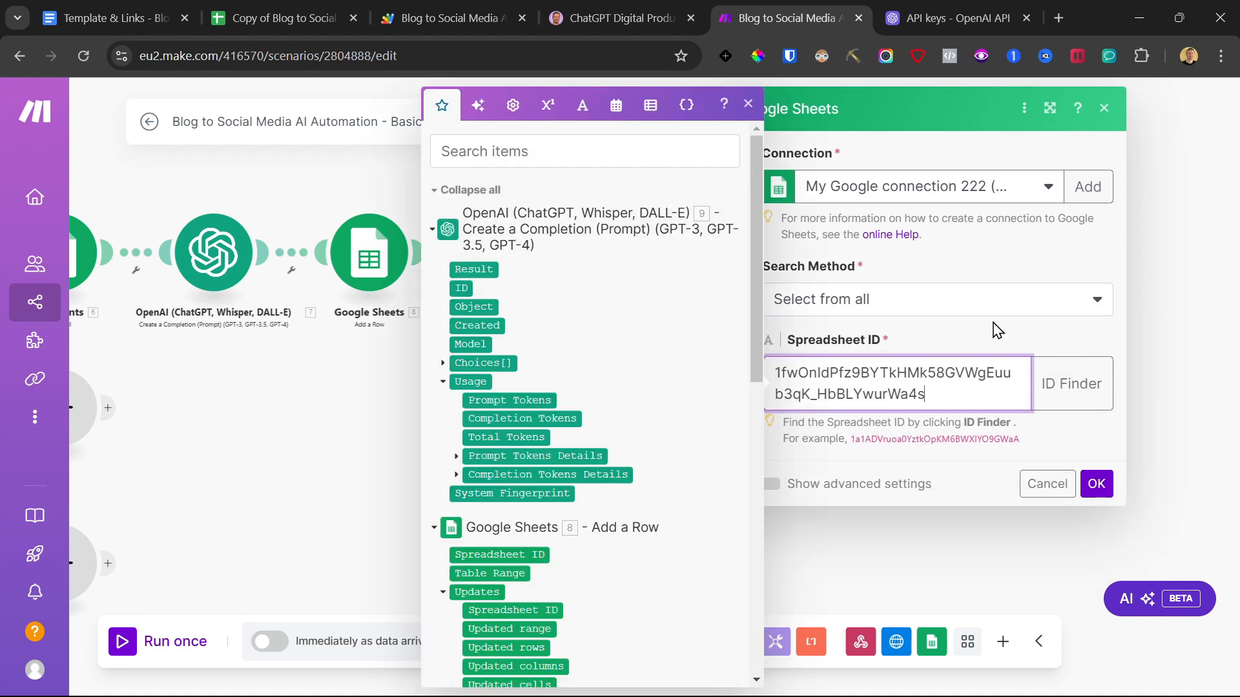
click(978, 332)
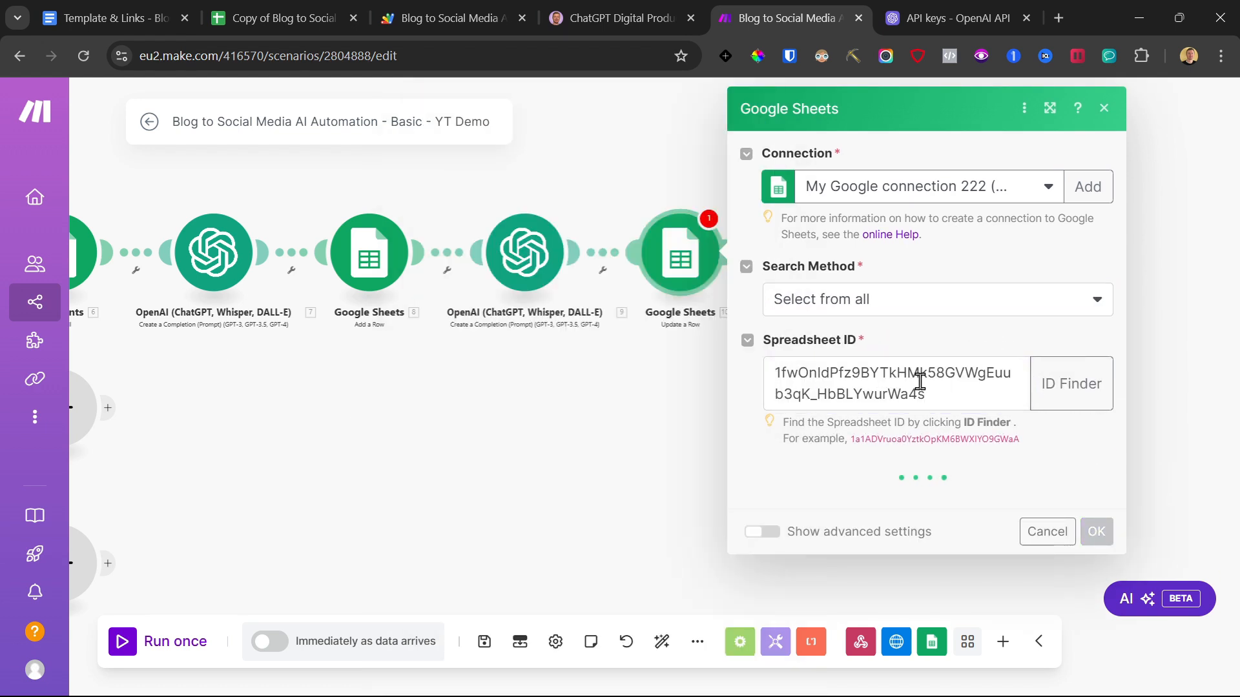
scroll(914, 373, down, 2)
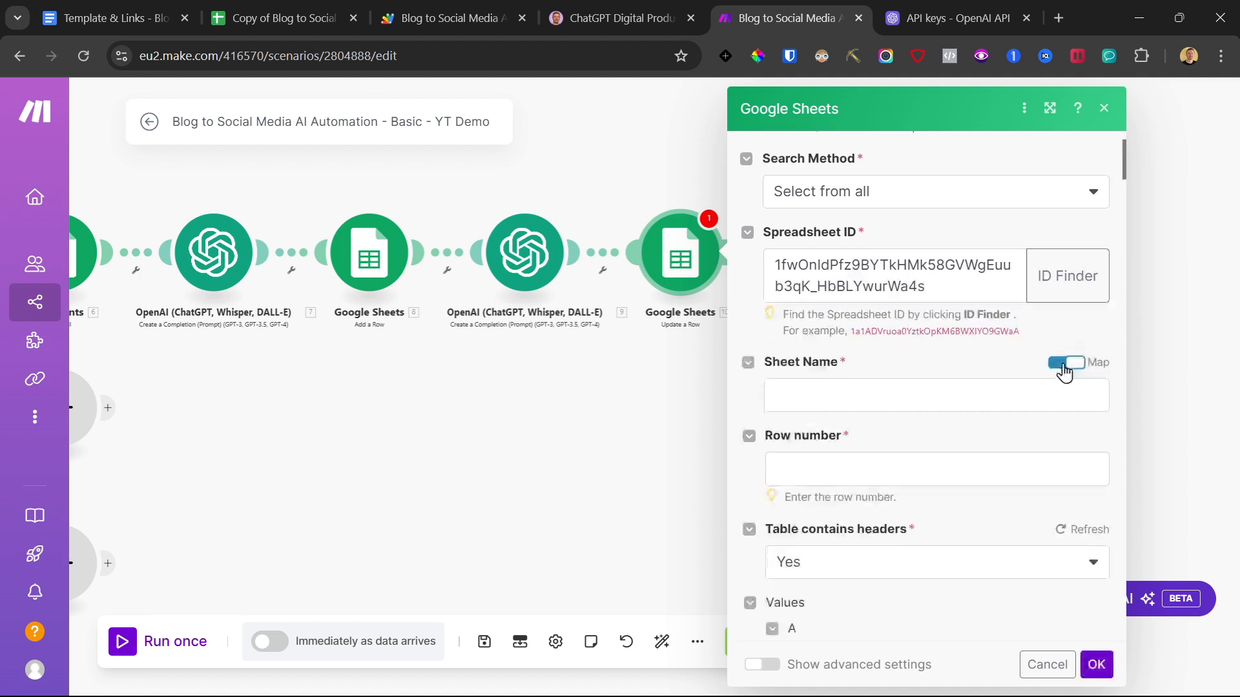
click(1066, 362)
click(852, 507)
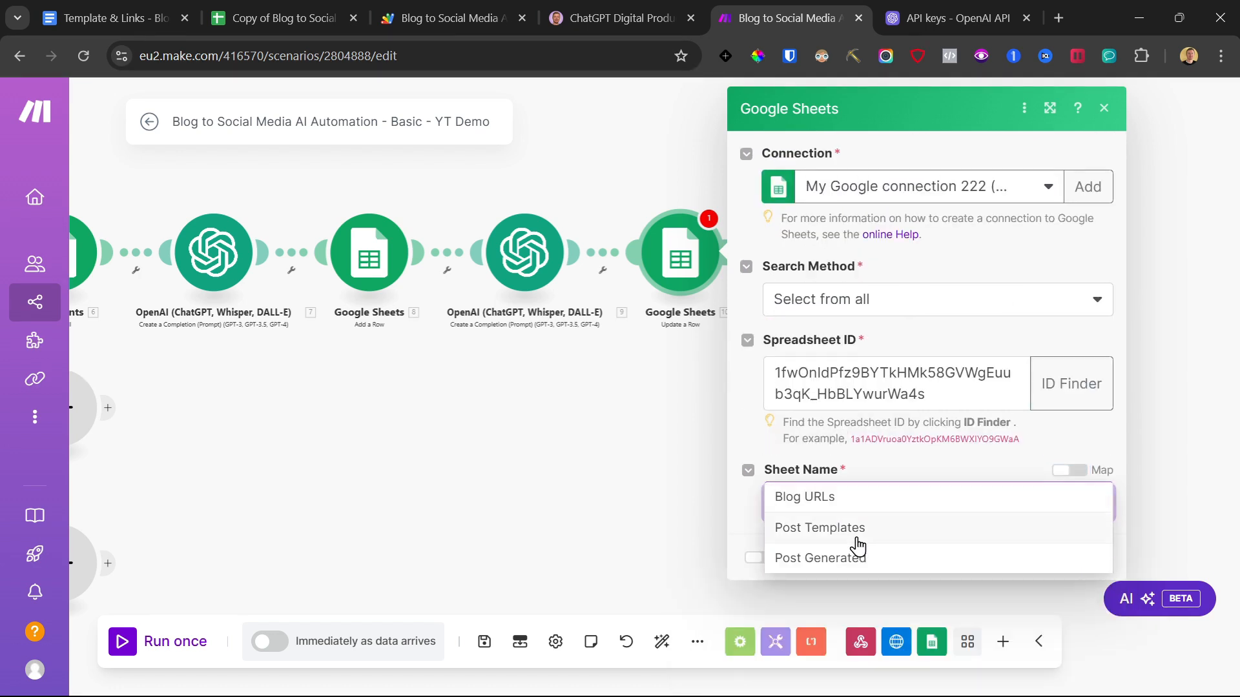
click(843, 568)
Map 8. Row Number to Row number and 9. Result to Generated Post Text, then save.
scroll(882, 459, down, 1)
click(886, 462)
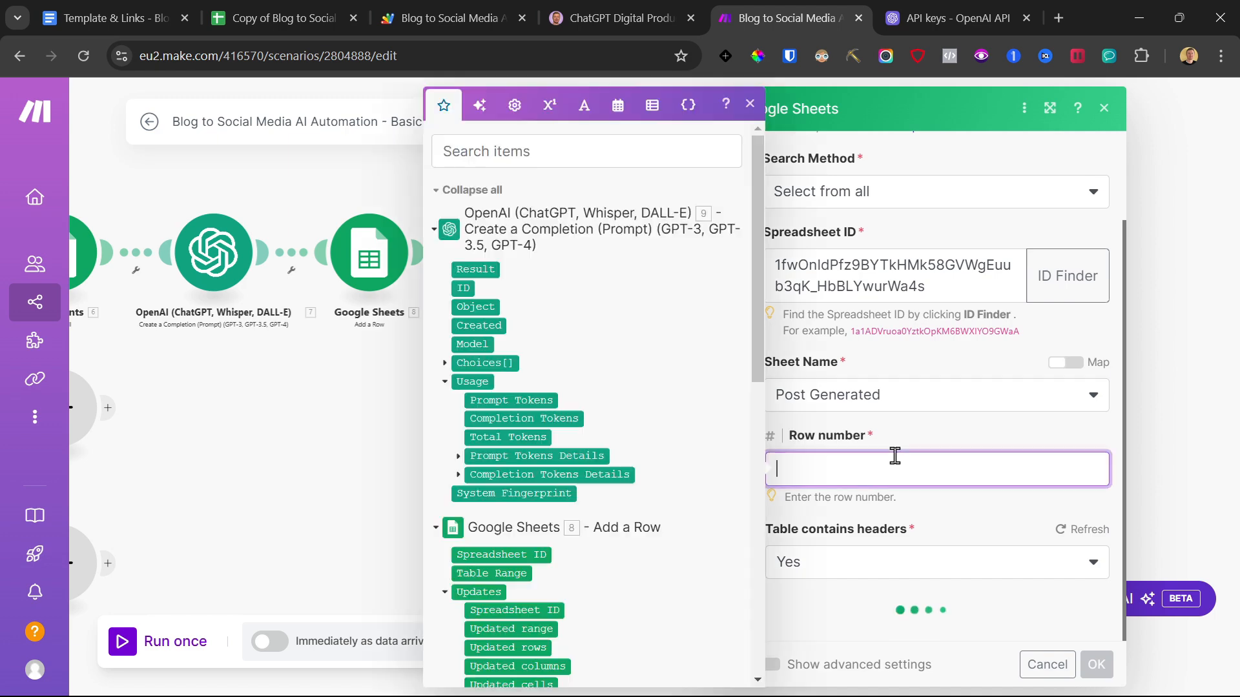
scroll(493, 388, down, 3)
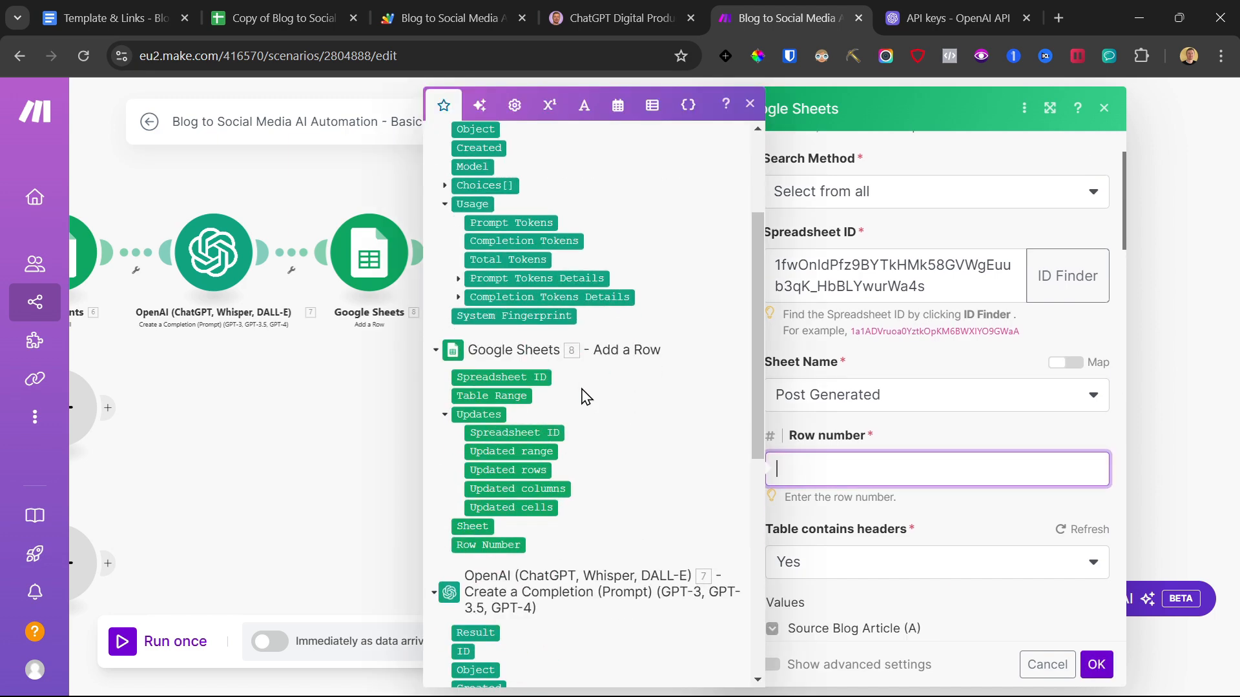
click(491, 546)
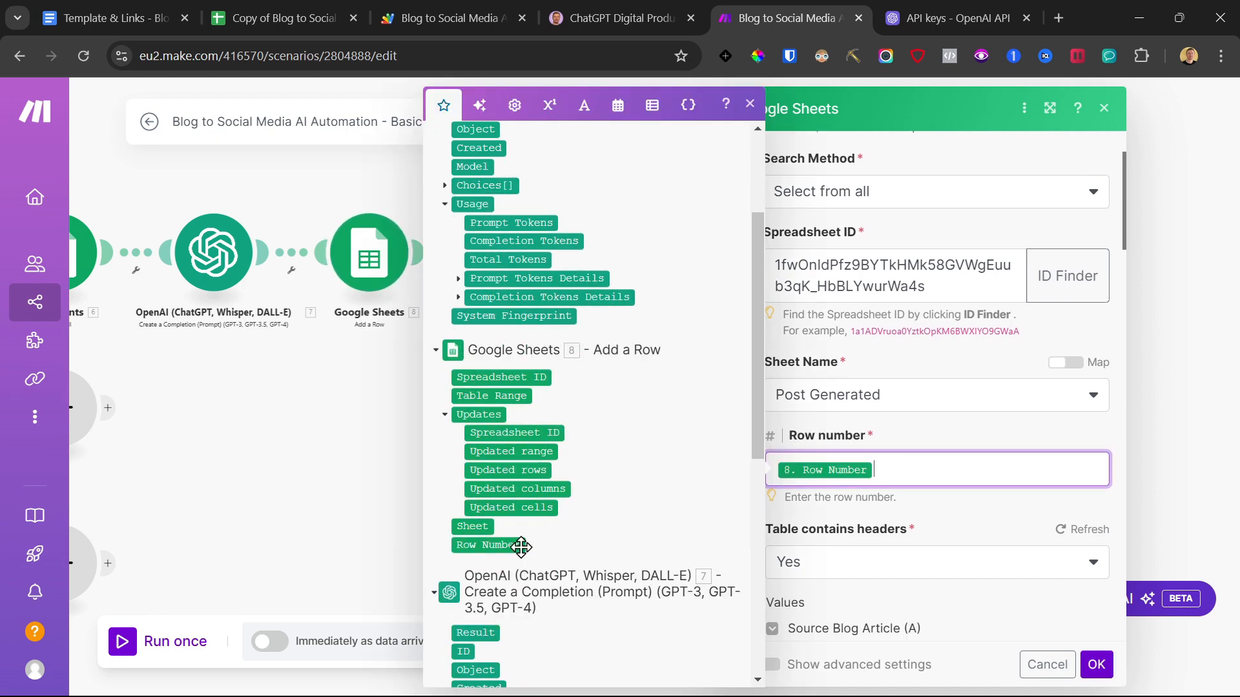
click(953, 447)
scroll(940, 432, down, 6)
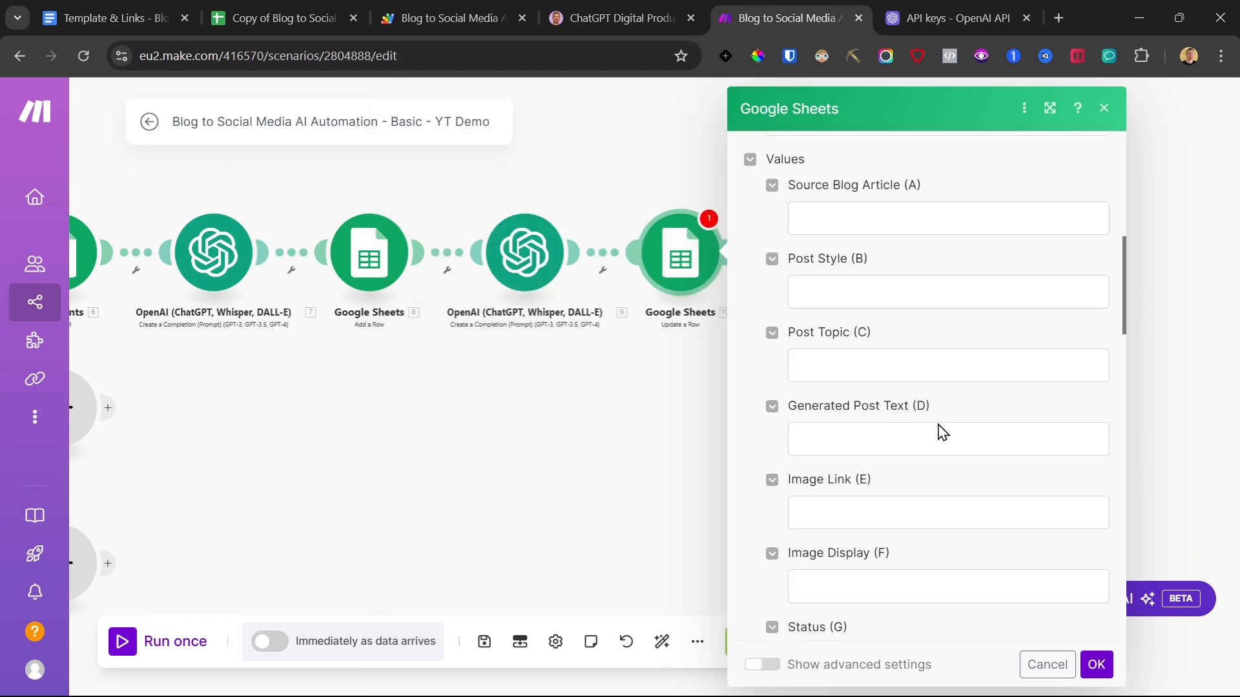
click(819, 433)
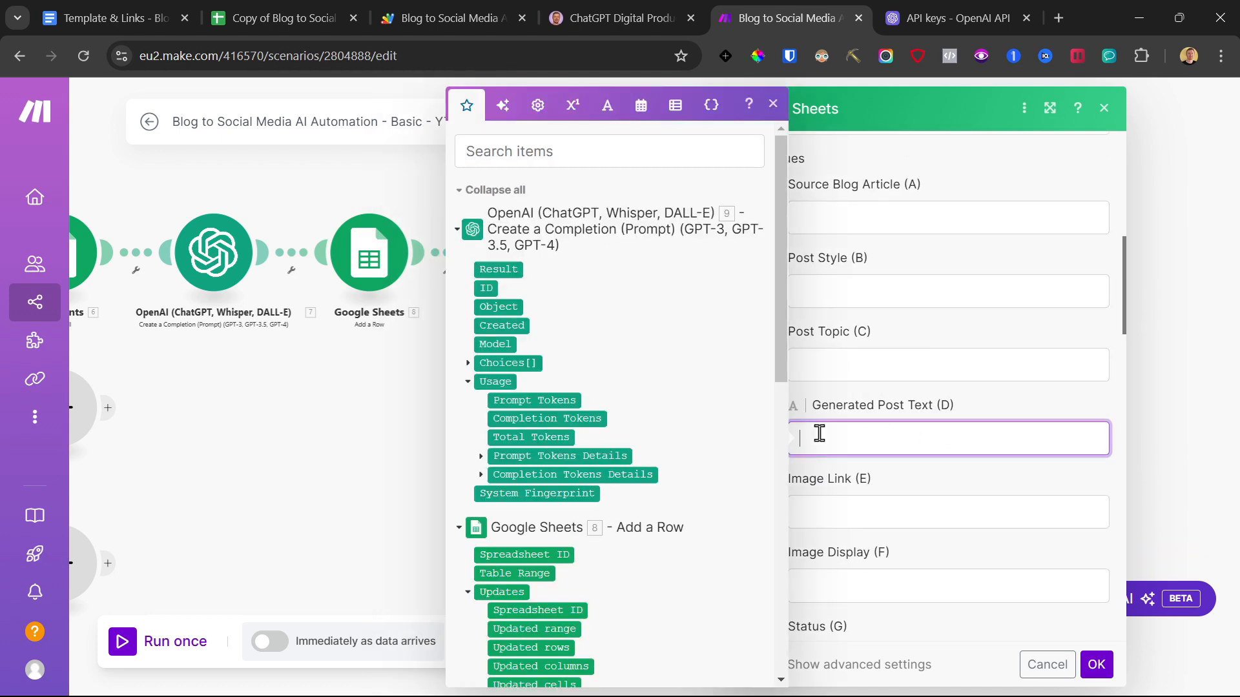
click(500, 270)
click(1087, 660)
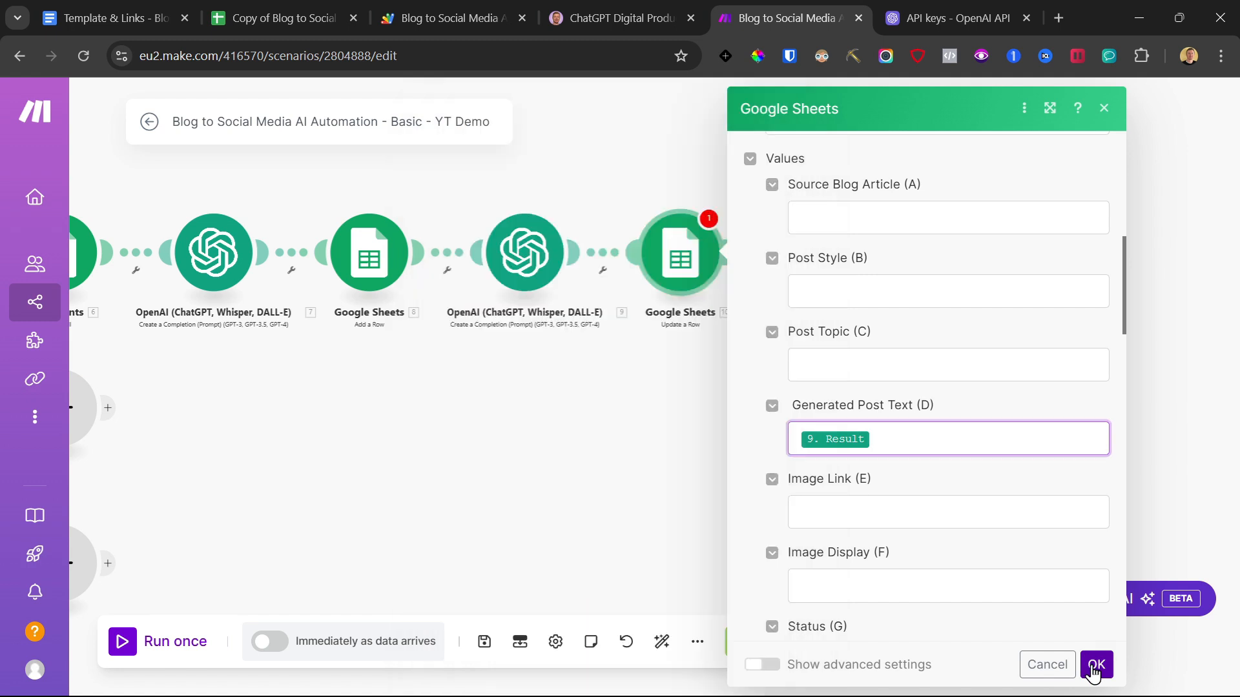
click(484, 647)
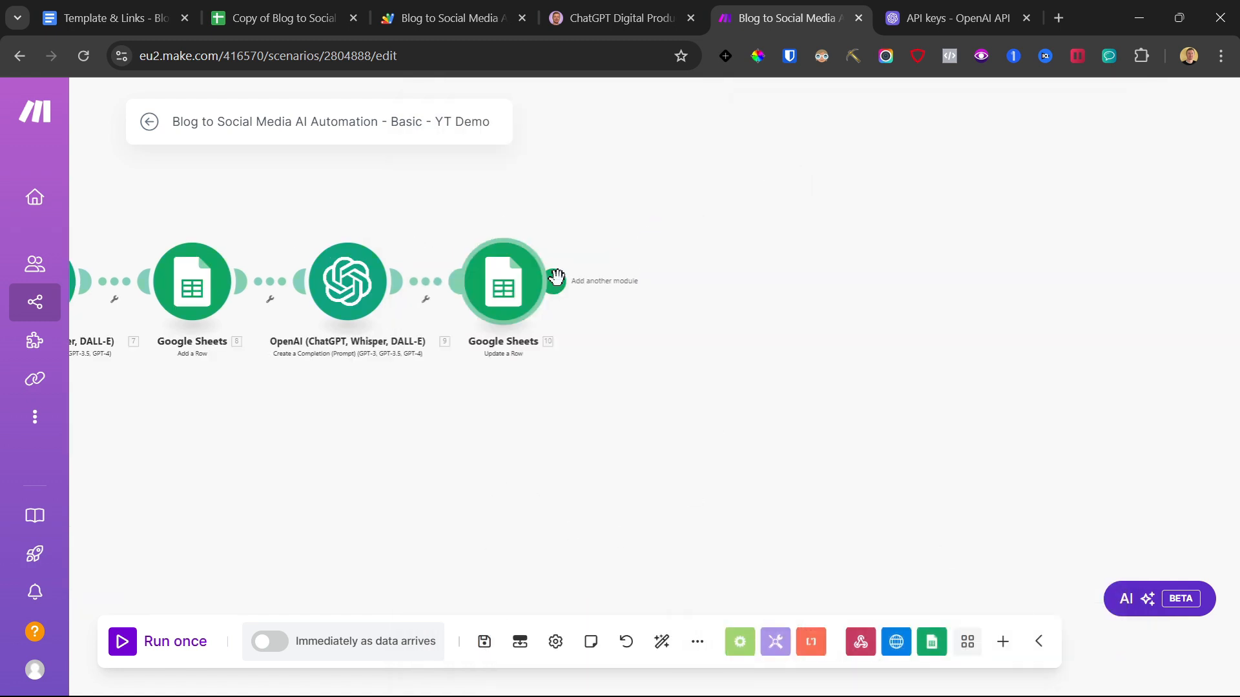
Add an OpenAI Generate an Image module after Update a Row, using the DALL-E 3 model.
click(556, 278)
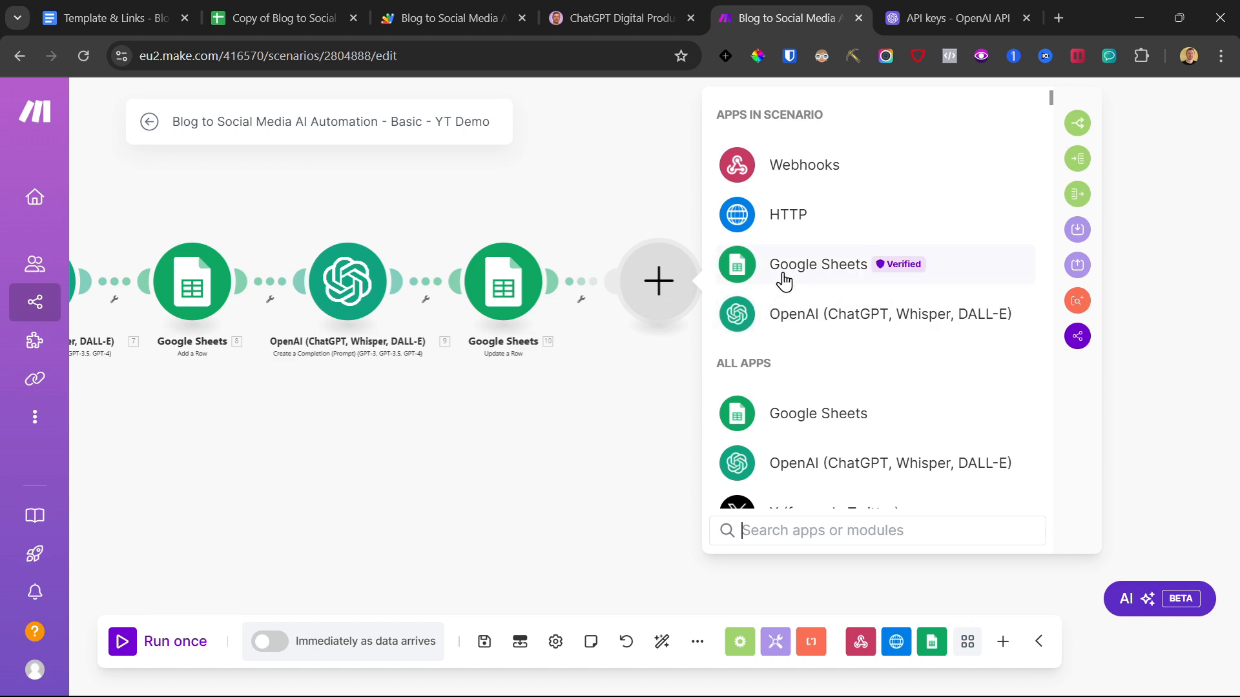
click(807, 315)
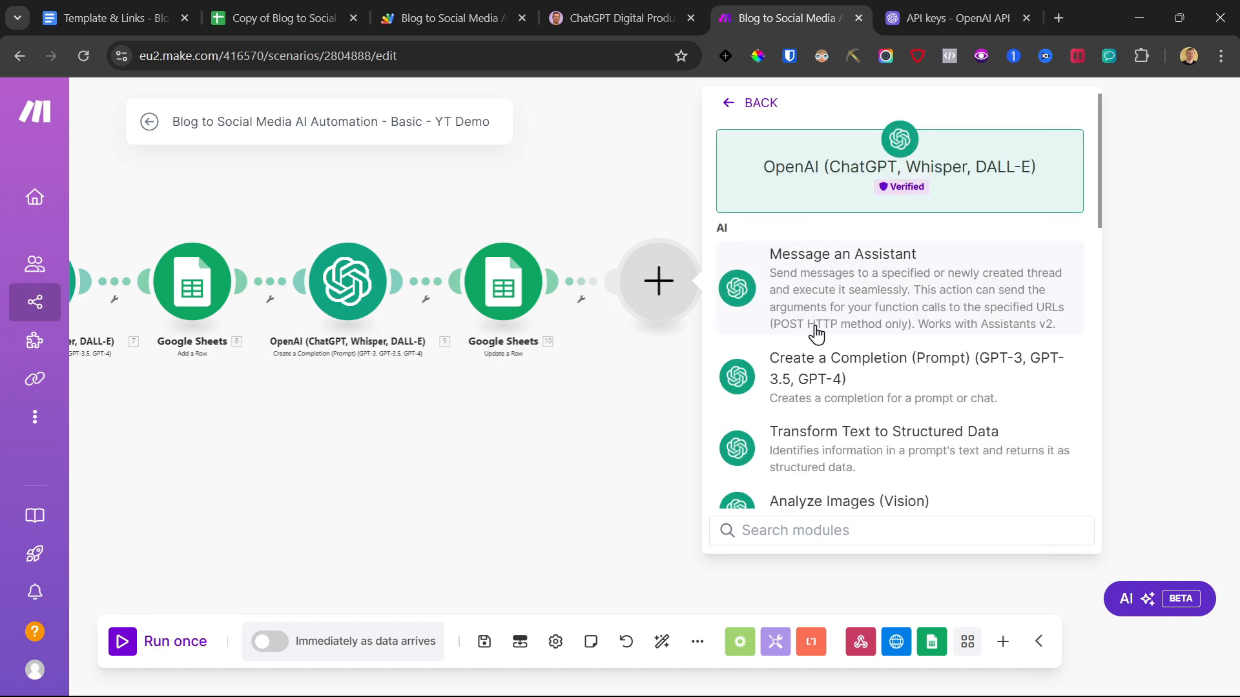
scroll(859, 388, down, 4)
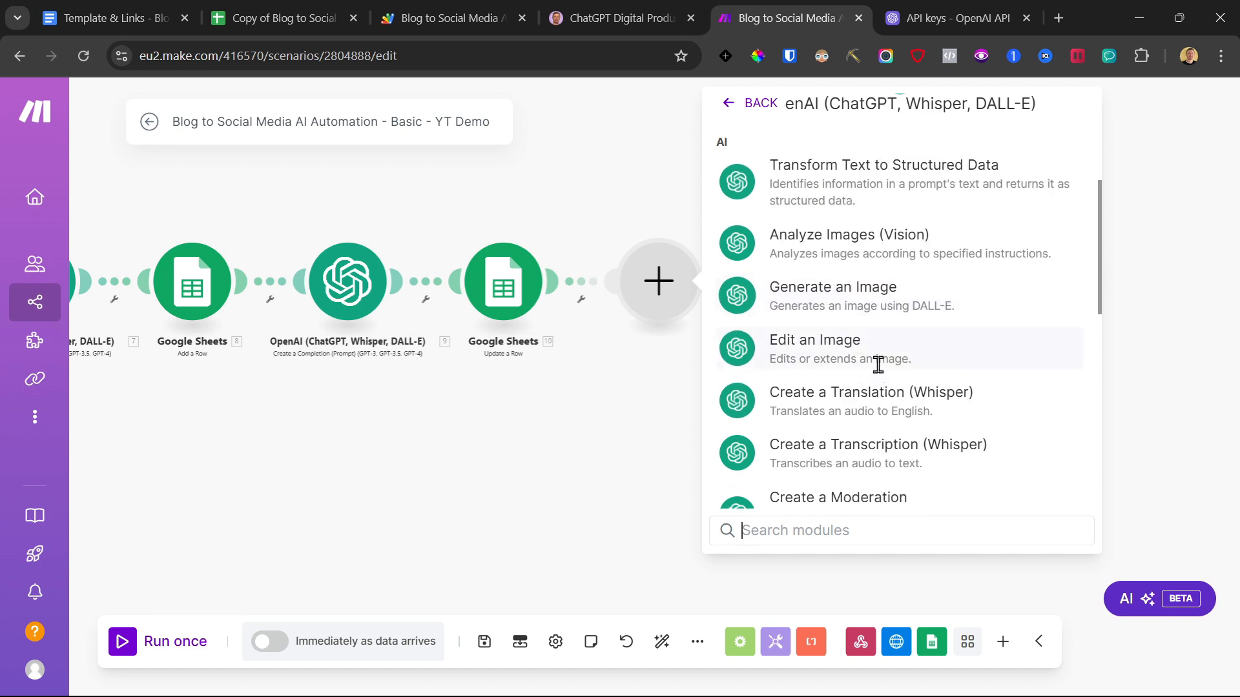
scroll(839, 323, down, 3)
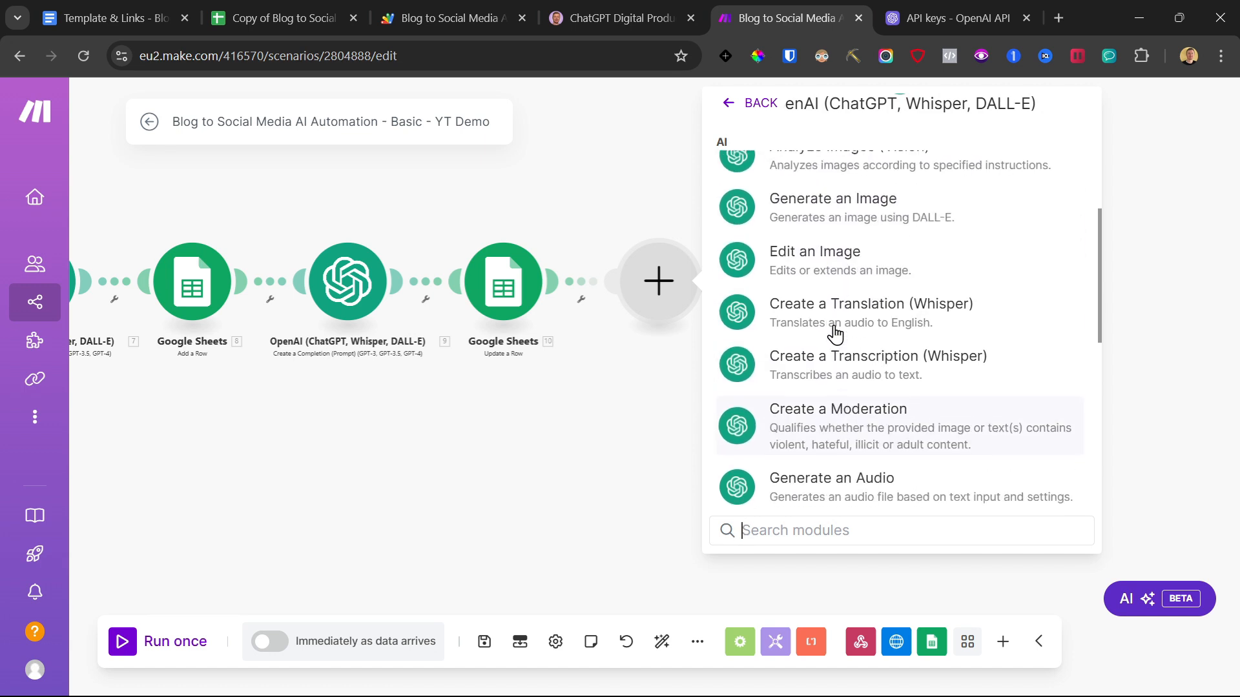
scroll(834, 333, up, 2)
click(750, 302)
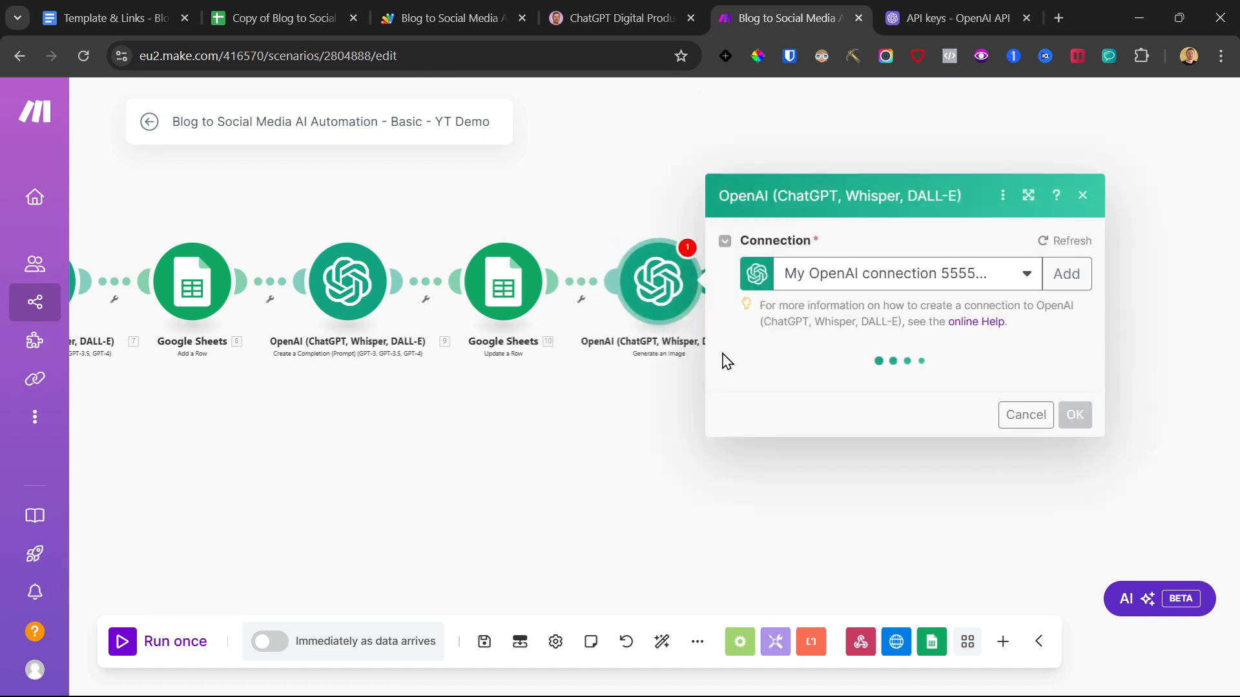
click(795, 395)
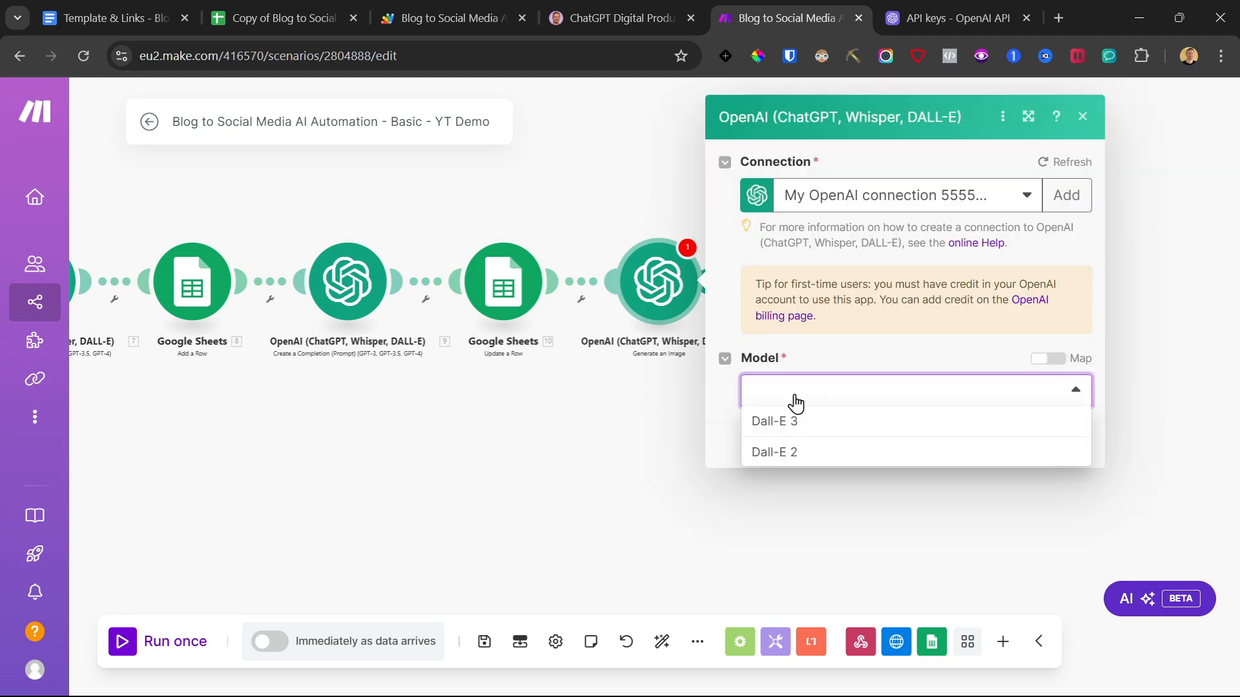
click(803, 420)
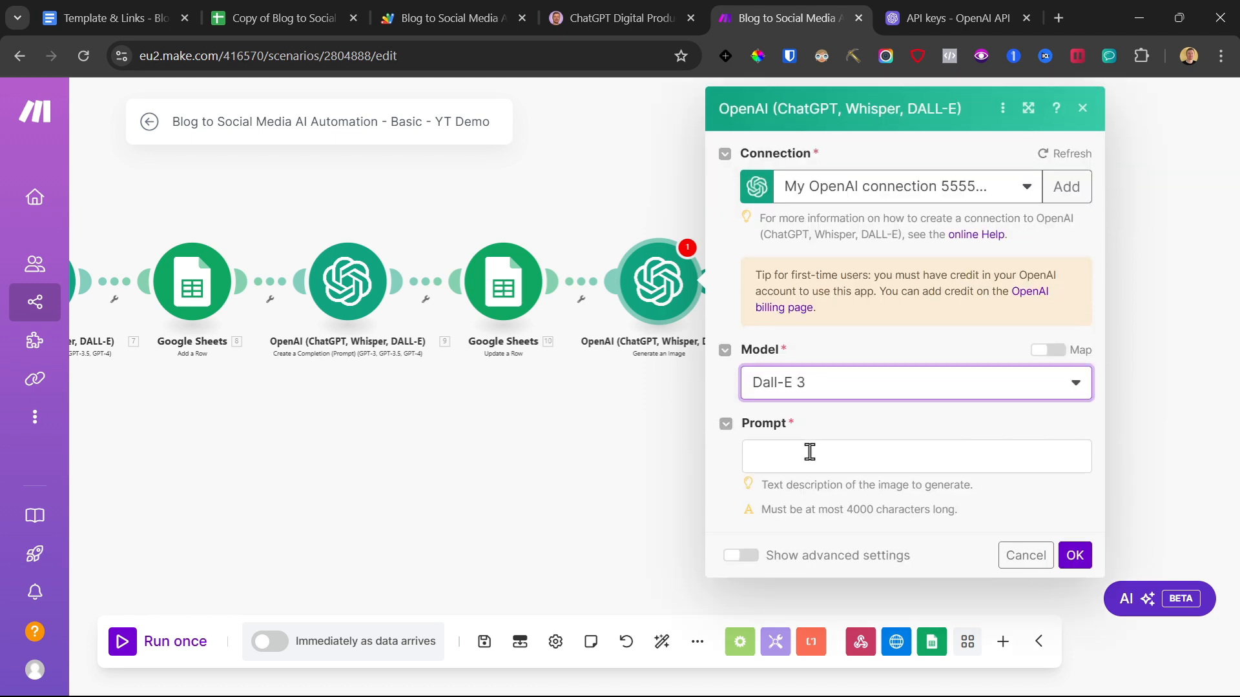
click(810, 452)
Copy the Image Generator Prompt, TOPIC through 'more eye-catching.', from the template doc into Make.
click(80, 1)
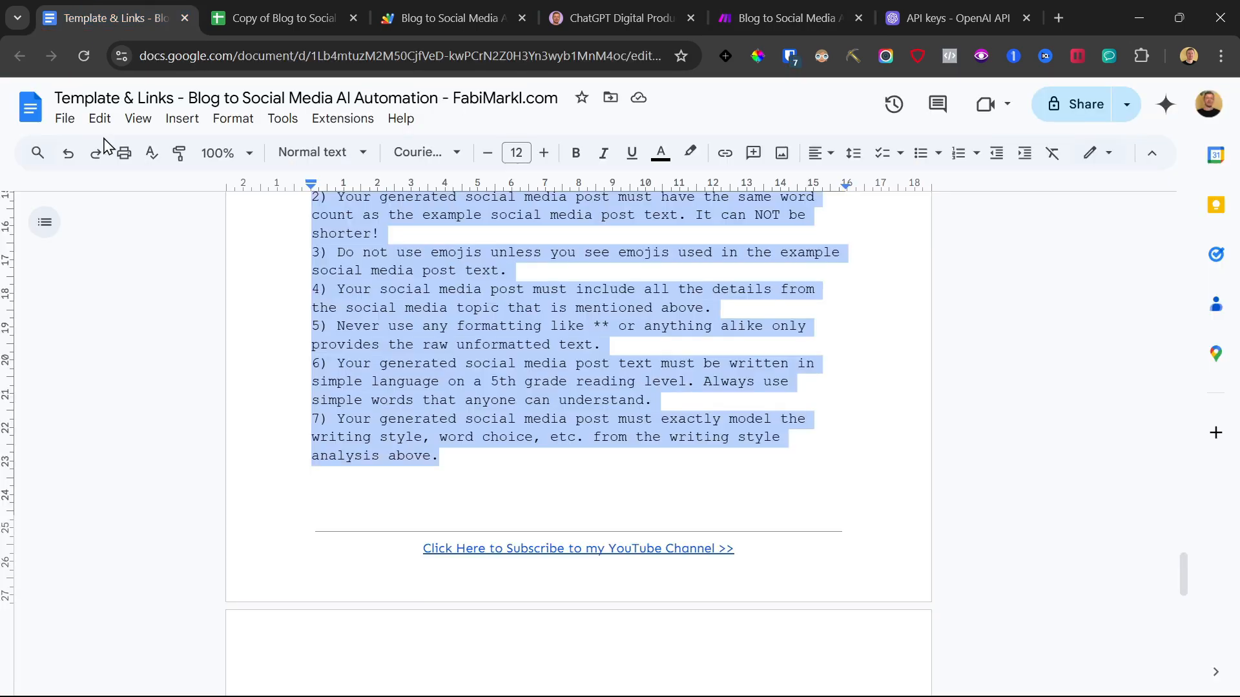
scroll(510, 422, down, 6)
scroll(510, 422, down, 3)
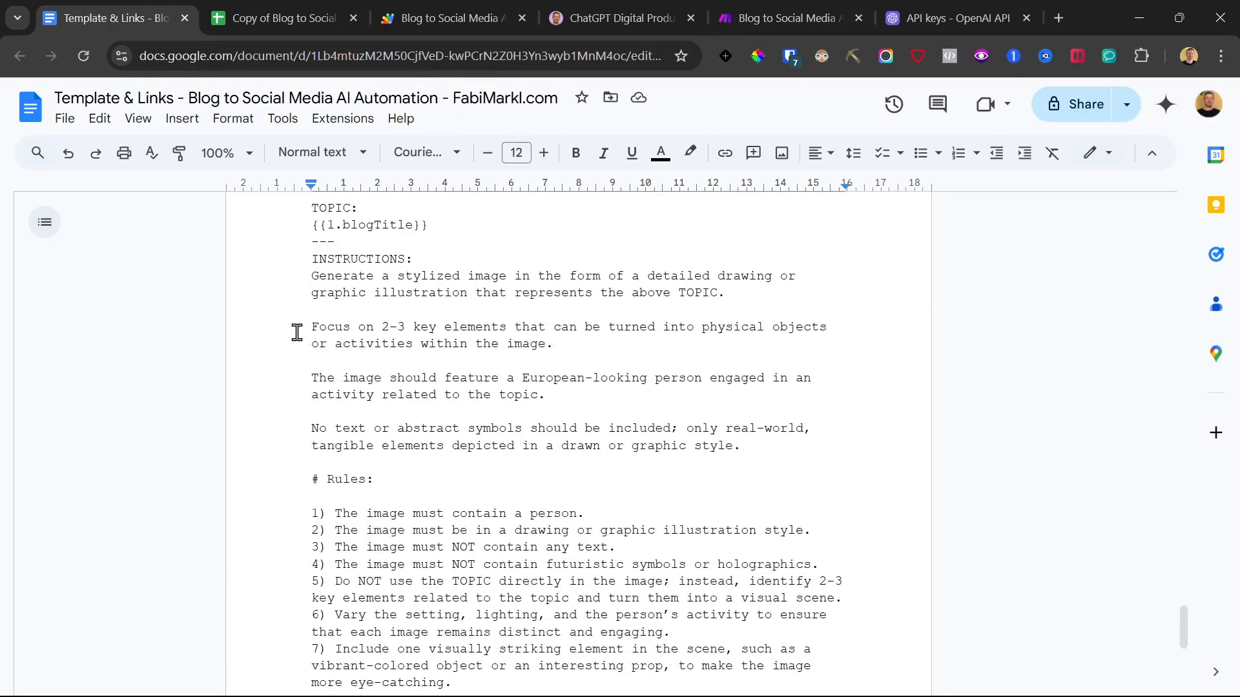
scroll(296, 332, up, 2)
click(287, 298)
drag(277, 299, 553, 437)
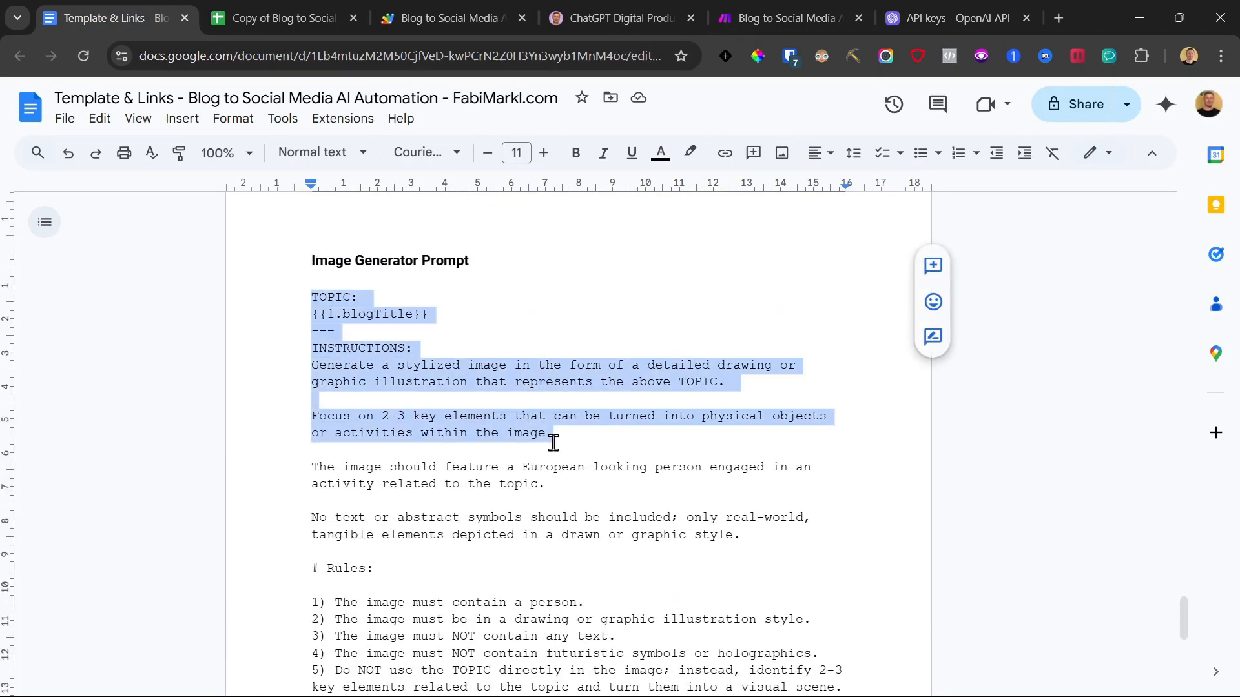
scroll(553, 437, down, 6)
shift+click(459, 335)
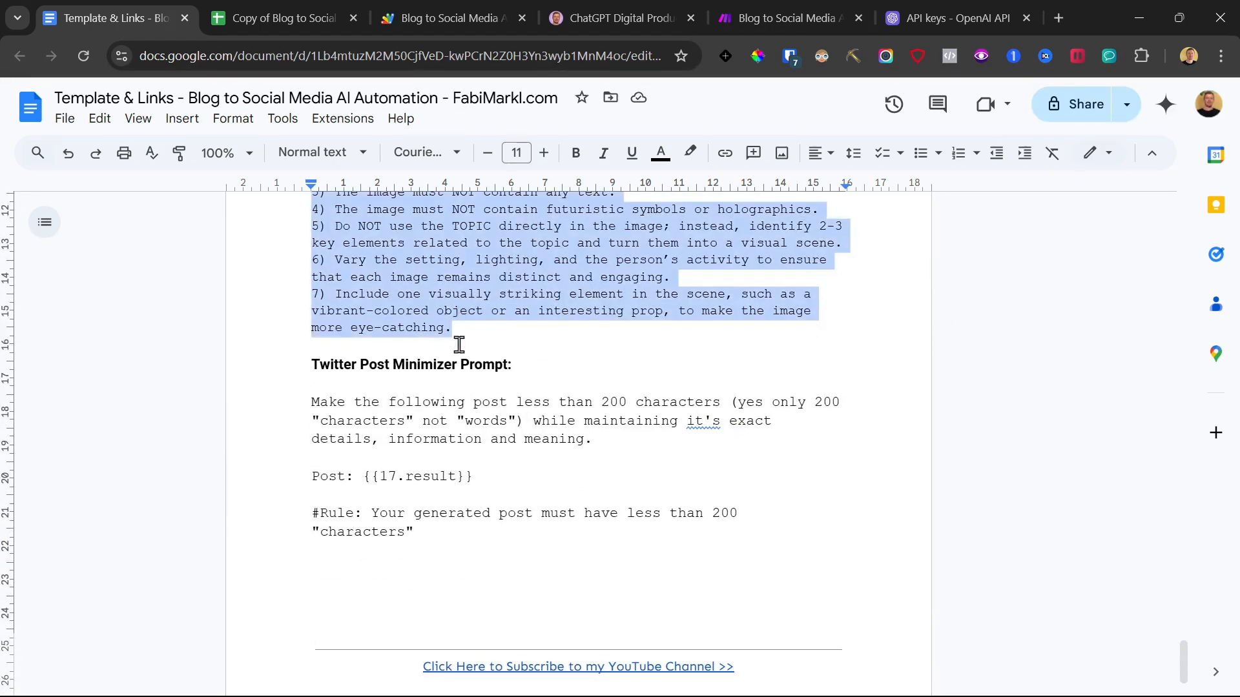
scroll(452, 330, up, 3)
right_click(439, 323)
click(485, 278)
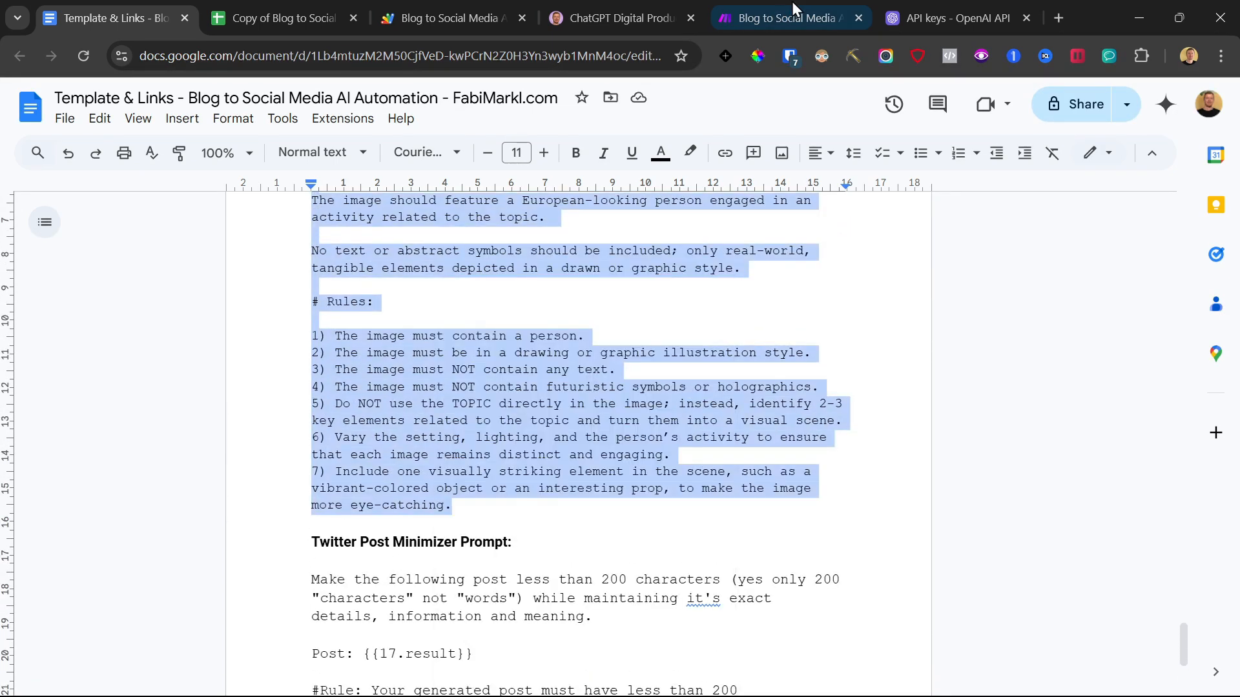
click(788, 2)
Paste the image prompt and add line breaks after blogTitle, around the --- separator, and after INSTRUCTIONS:.
key(ctrl+v)
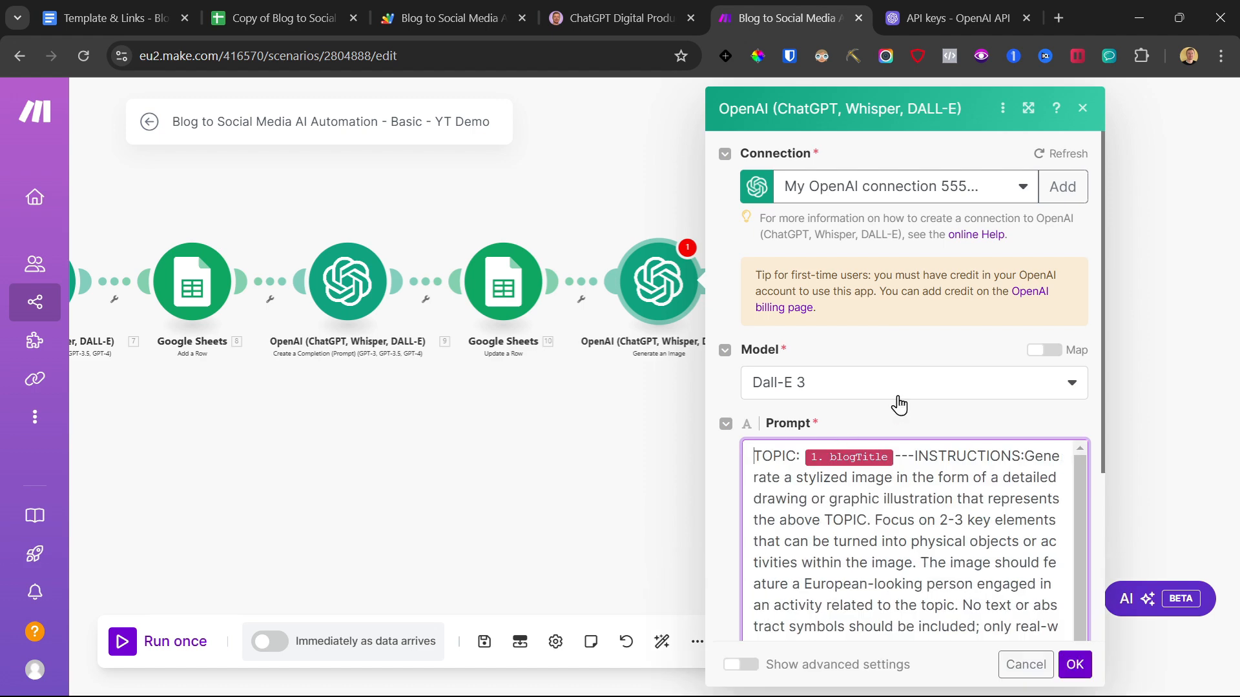
scroll(898, 405, down, 2)
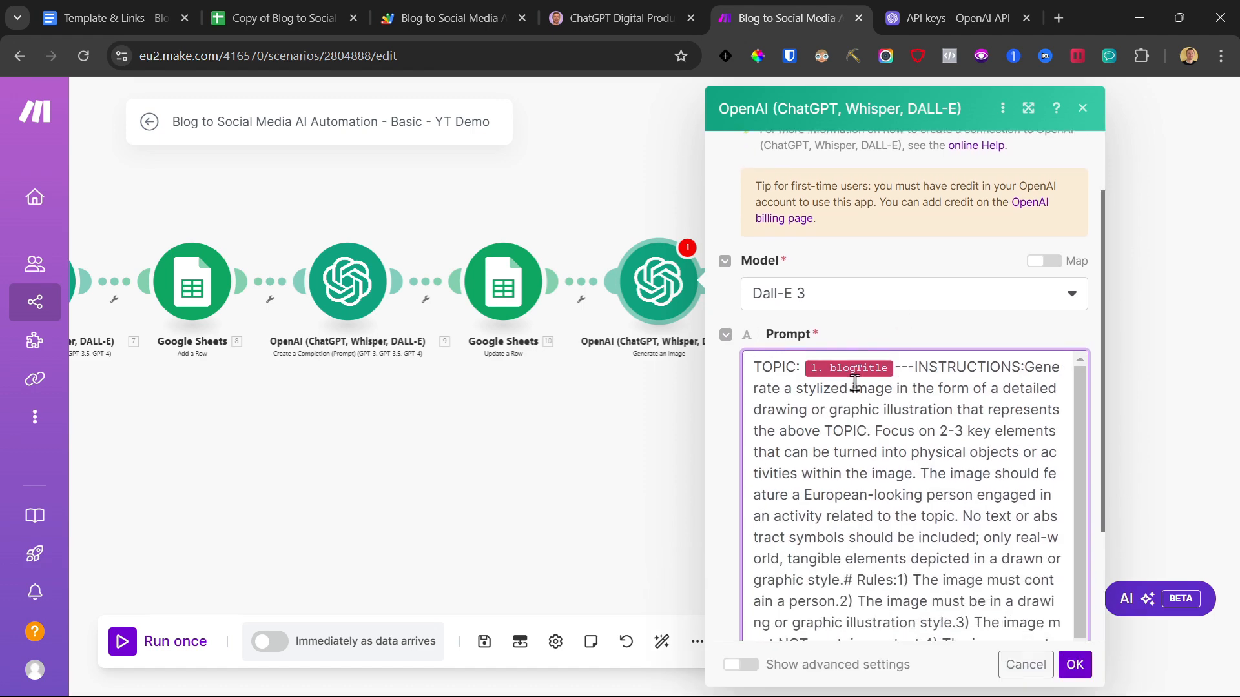
click(895, 365)
key(Return)
key(Return)
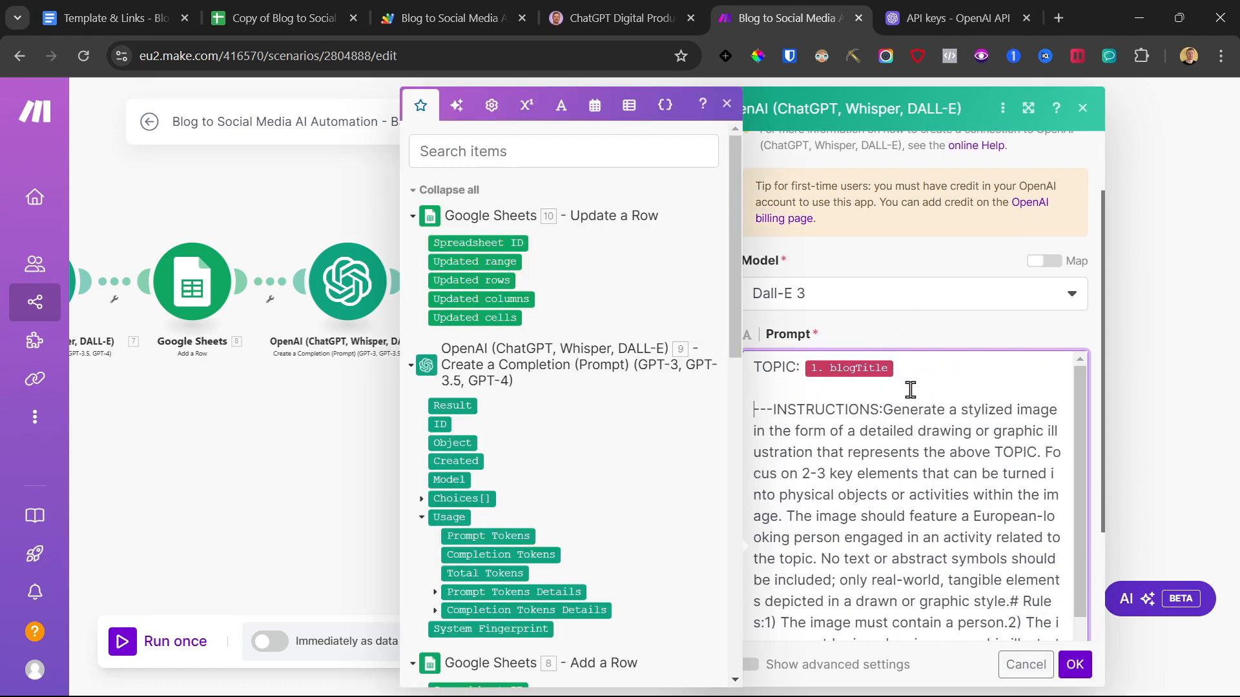
click(775, 409)
key(Return)
key(Return)
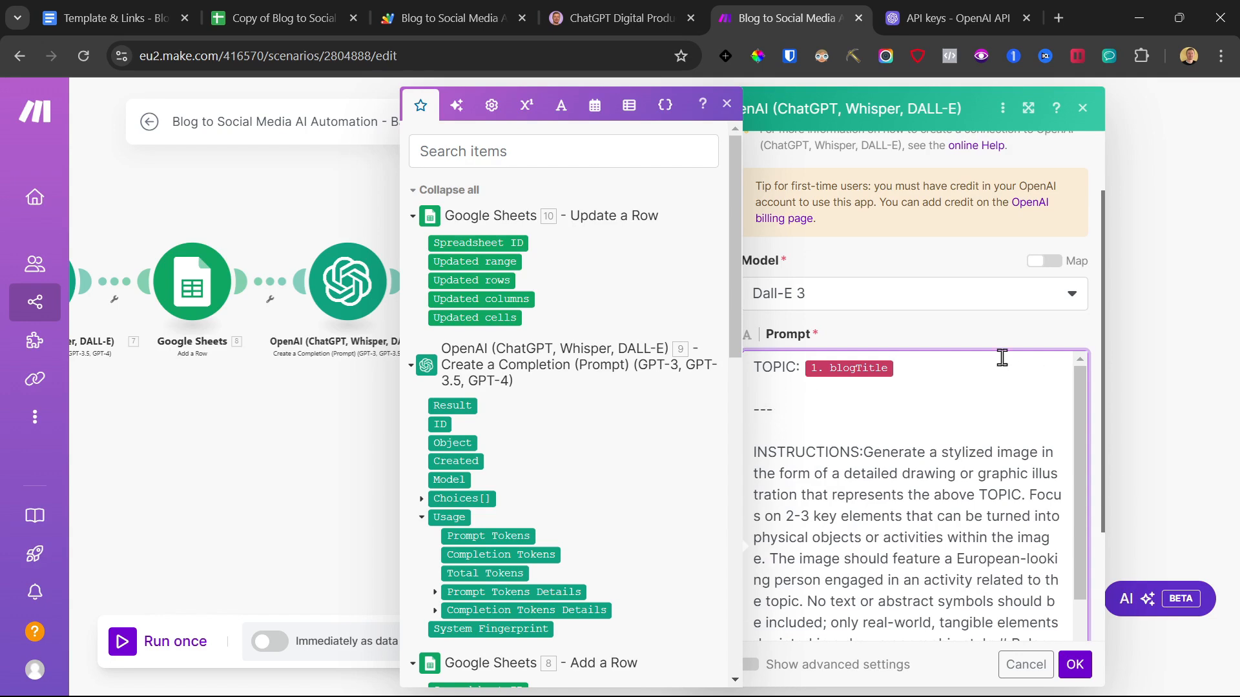
click(946, 338)
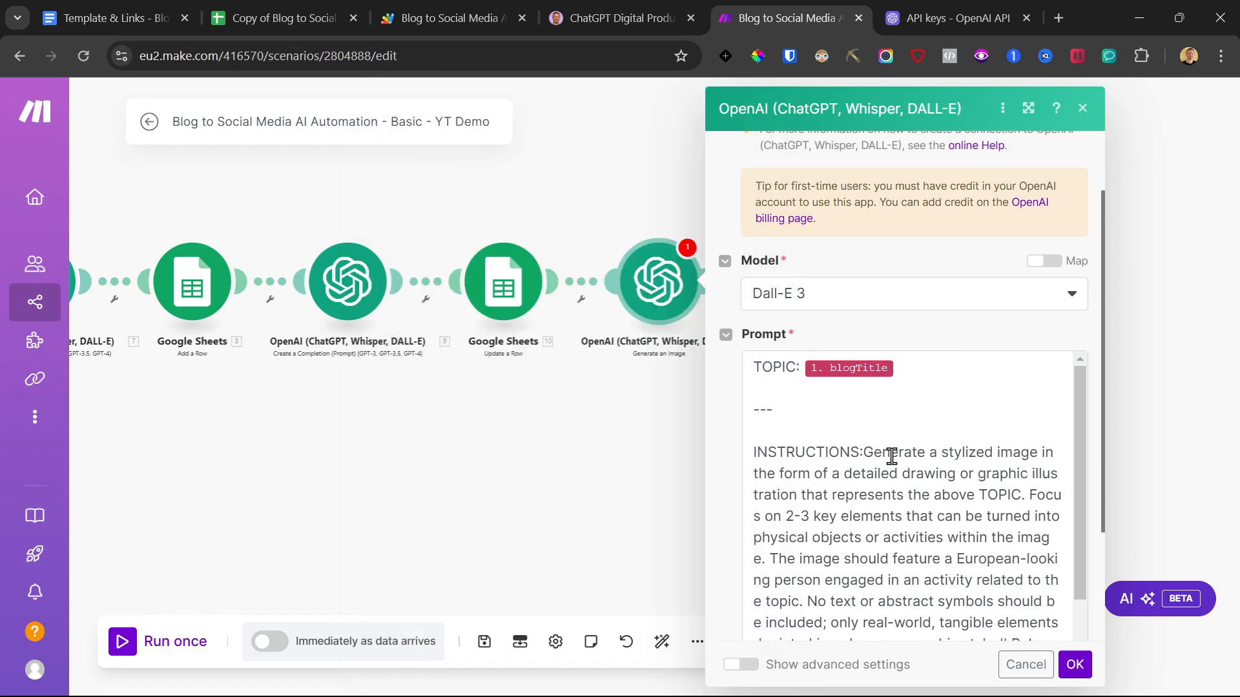
click(869, 455)
key(Return)
key(Return)
Insert blank lines before the Focus paragraph, 'The image should' sentence, and # Rules:.
scroll(884, 420, down, 4)
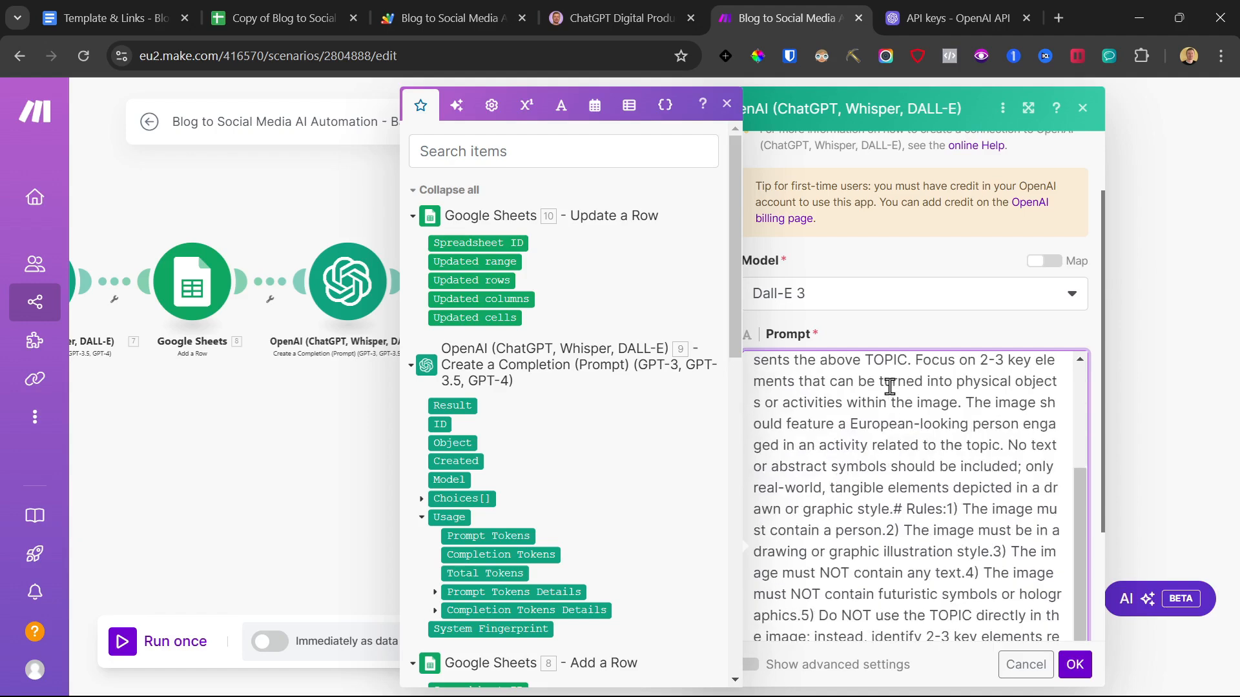
scroll(904, 465, up, 2)
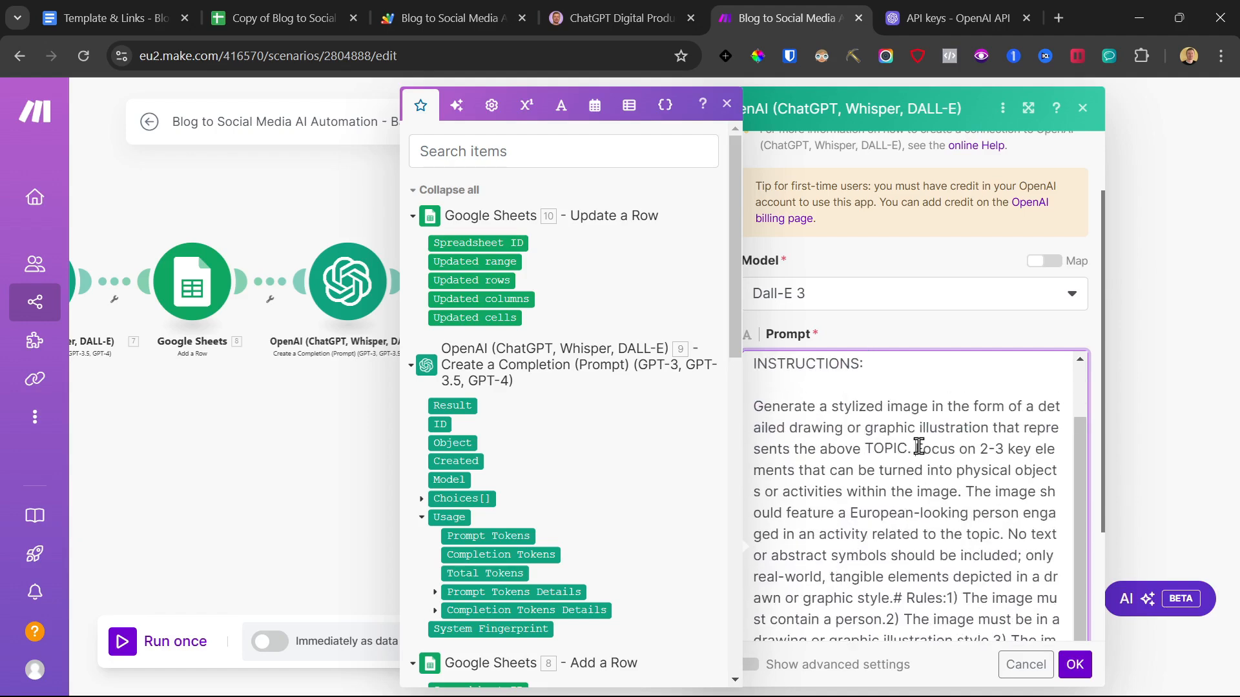
click(918, 447)
key(Return)
key(Return)
scroll(924, 517, down, 2)
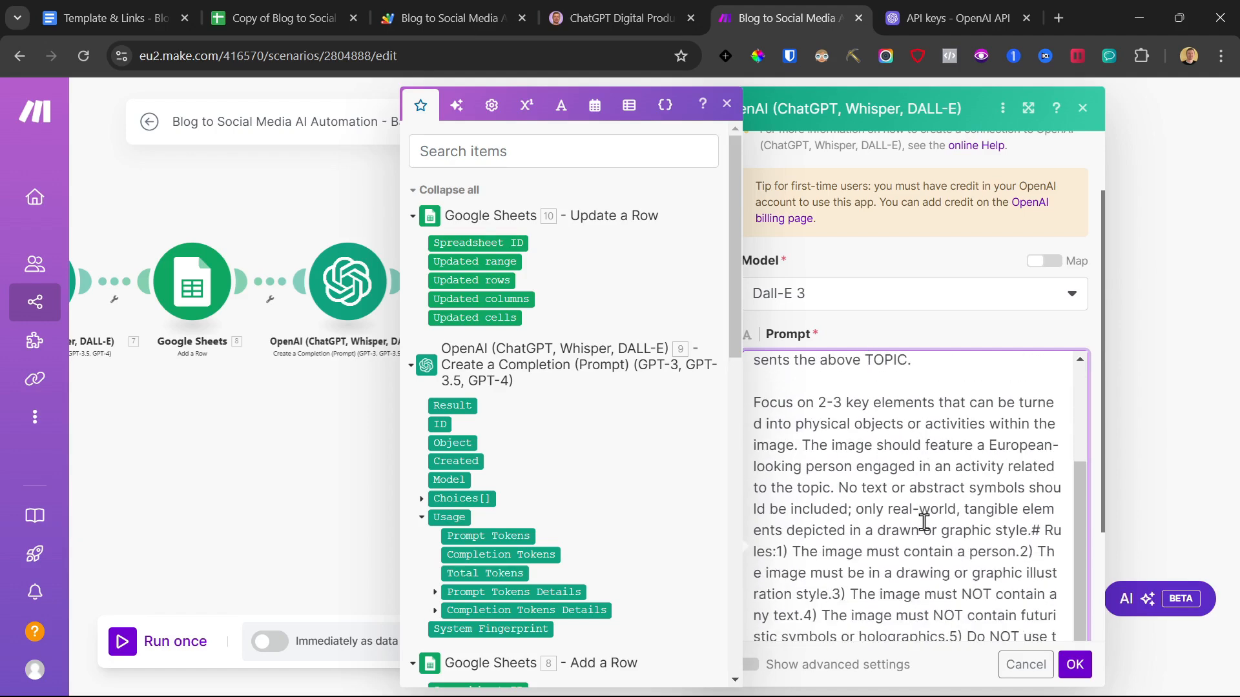
click(801, 444)
key(Return)
key(Return)
scroll(875, 516, down, 3)
click(983, 480)
key(Return)
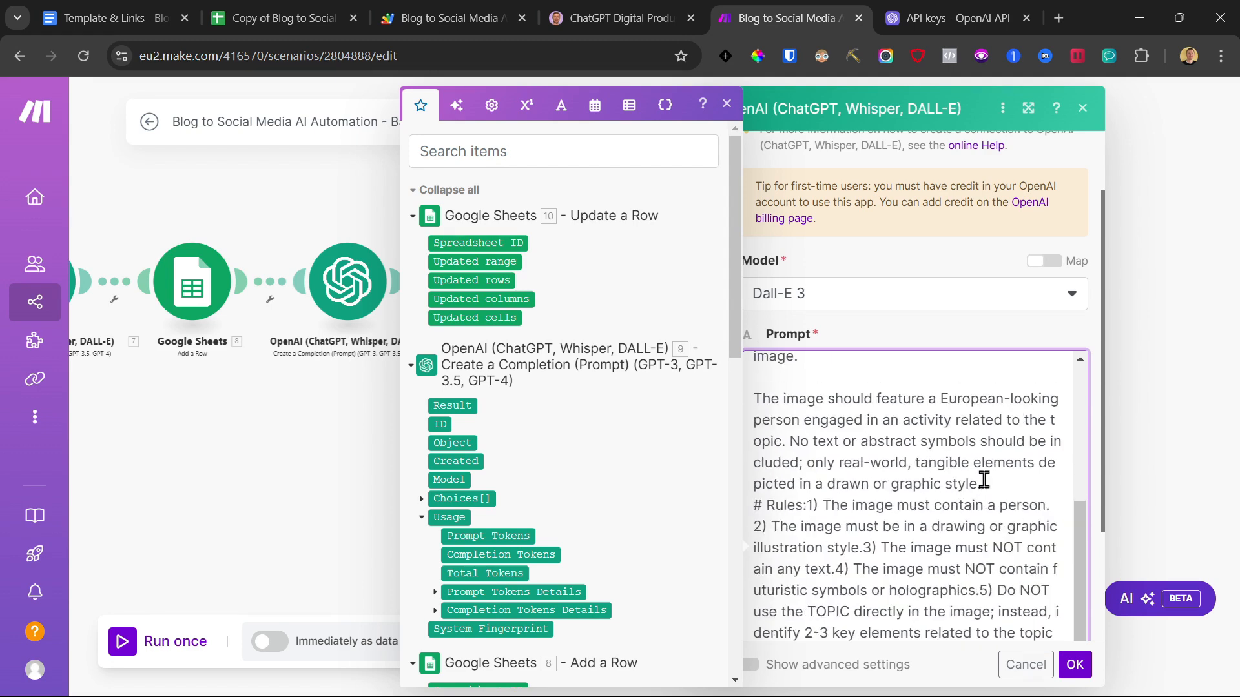
key(Return)
scroll(880, 476, down, 2)
Put rule 7 in its own paragraph and save the image module.
drag(786, 445, 982, 471)
drag(772, 492, 899, 537)
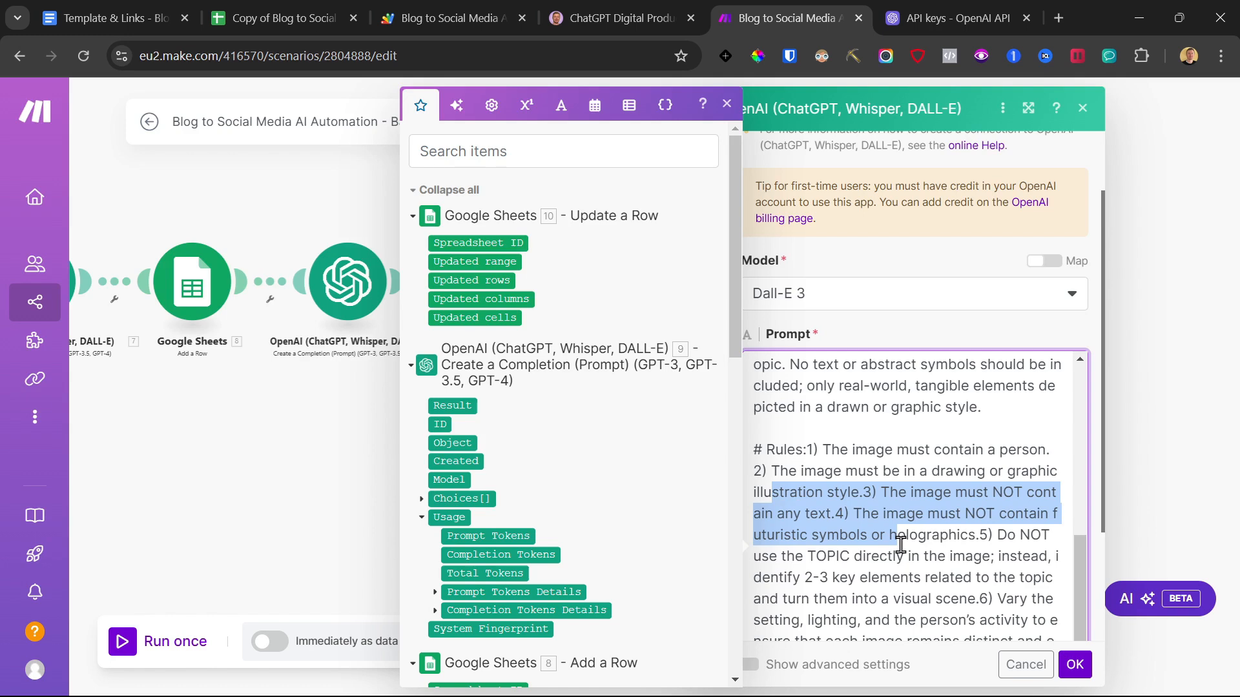
scroll(901, 544, down, 3)
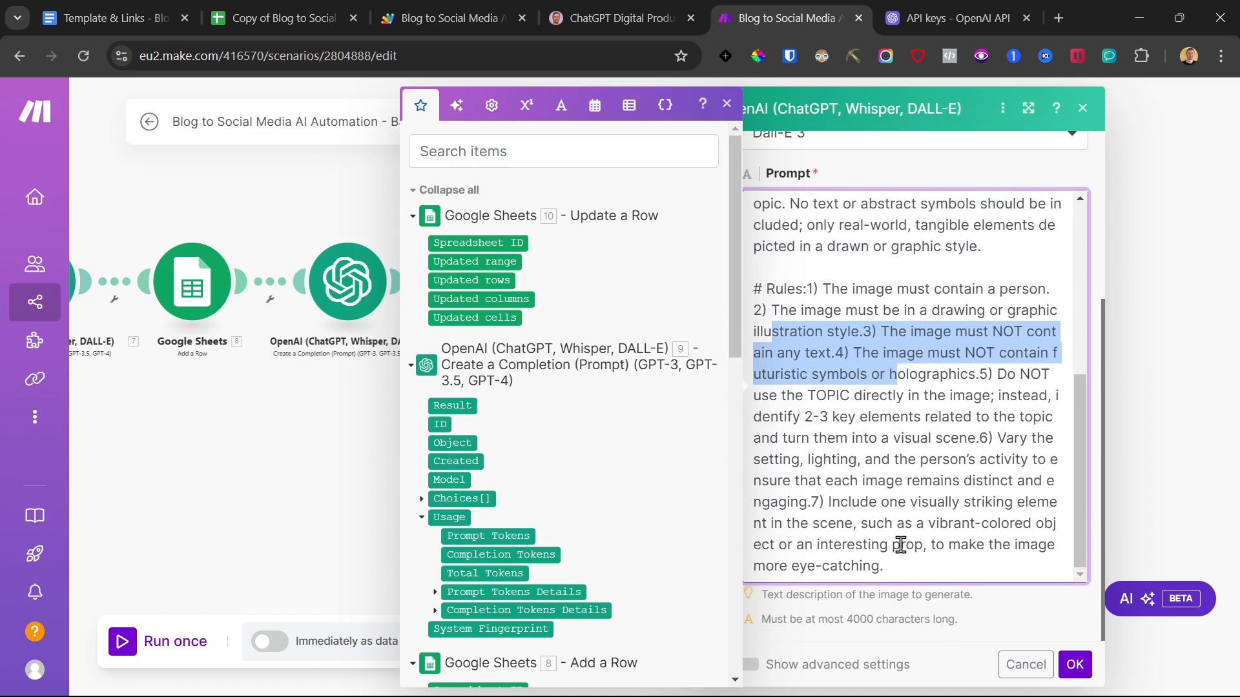
click(810, 503)
key(Return)
key(Return)
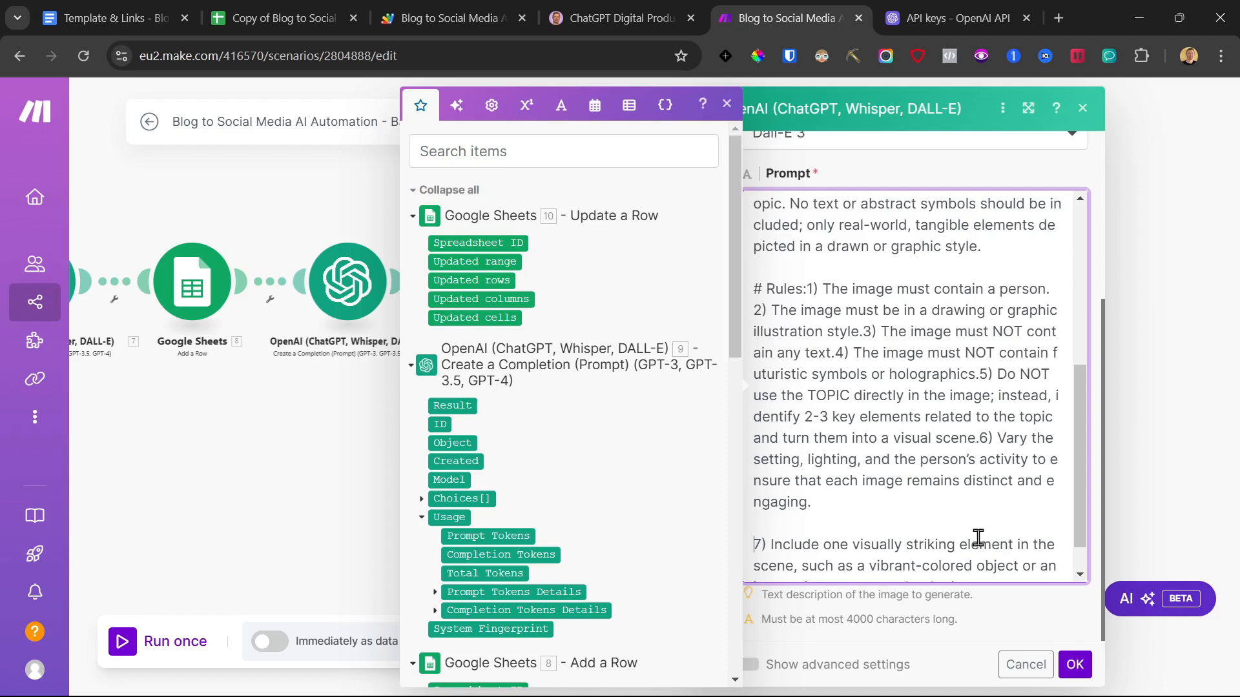
drag(1025, 579, 754, 225)
scroll(815, 335, up, 6)
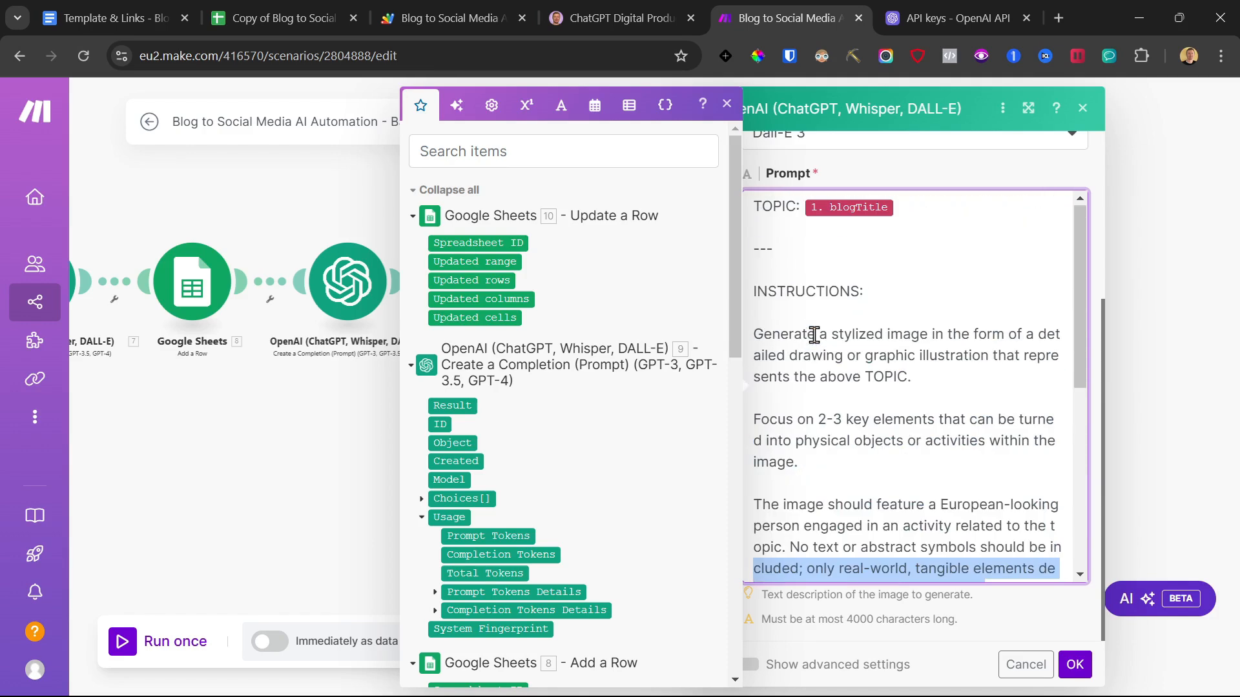
scroll(889, 428, up, 3)
click(1073, 665)
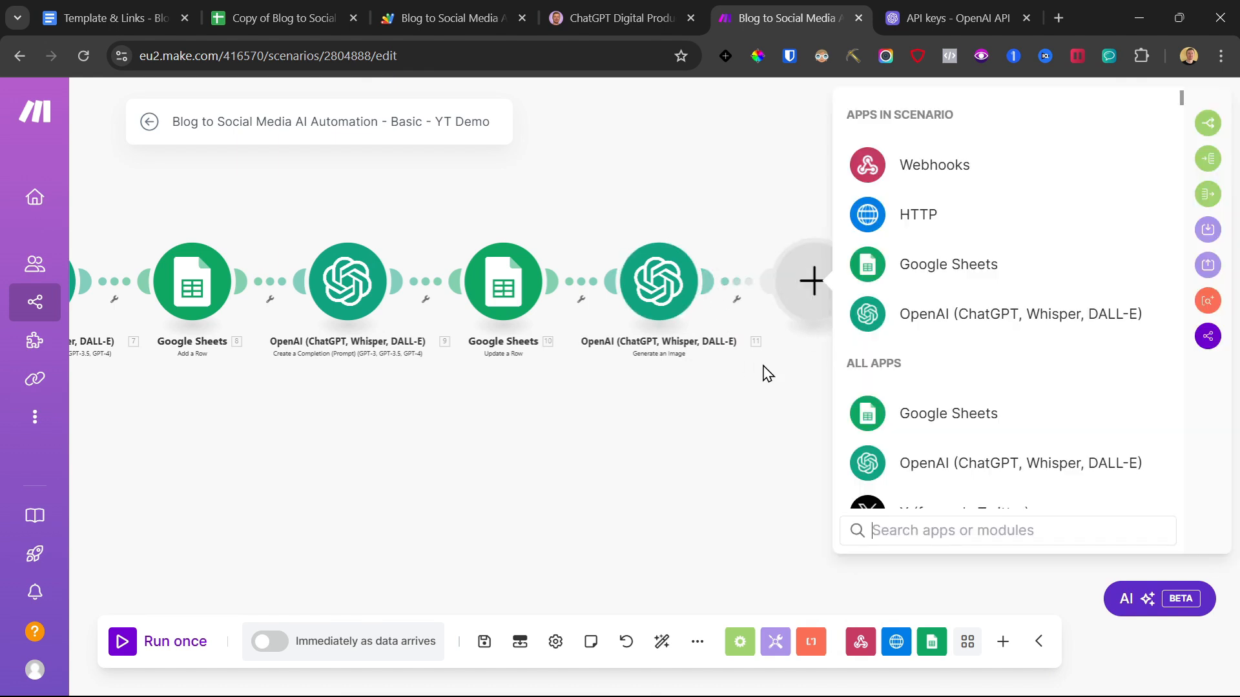
Add a Google Sheets Update a Row module after the image step.
click(960, 264)
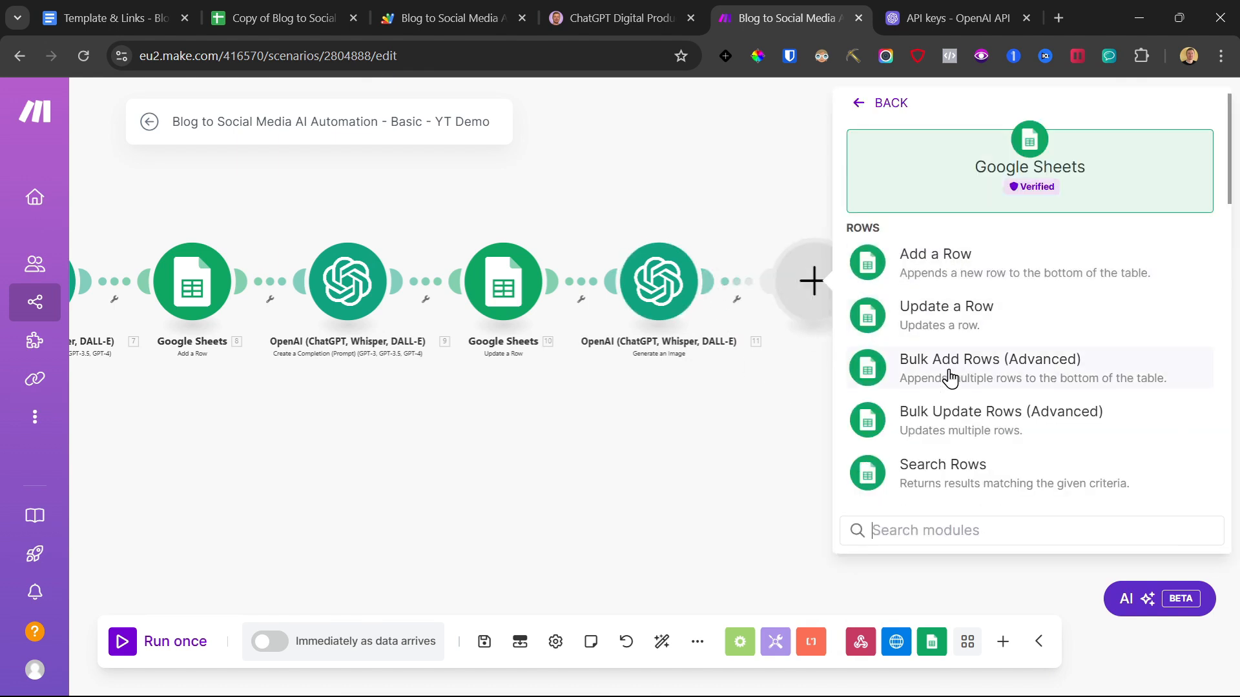
click(930, 316)
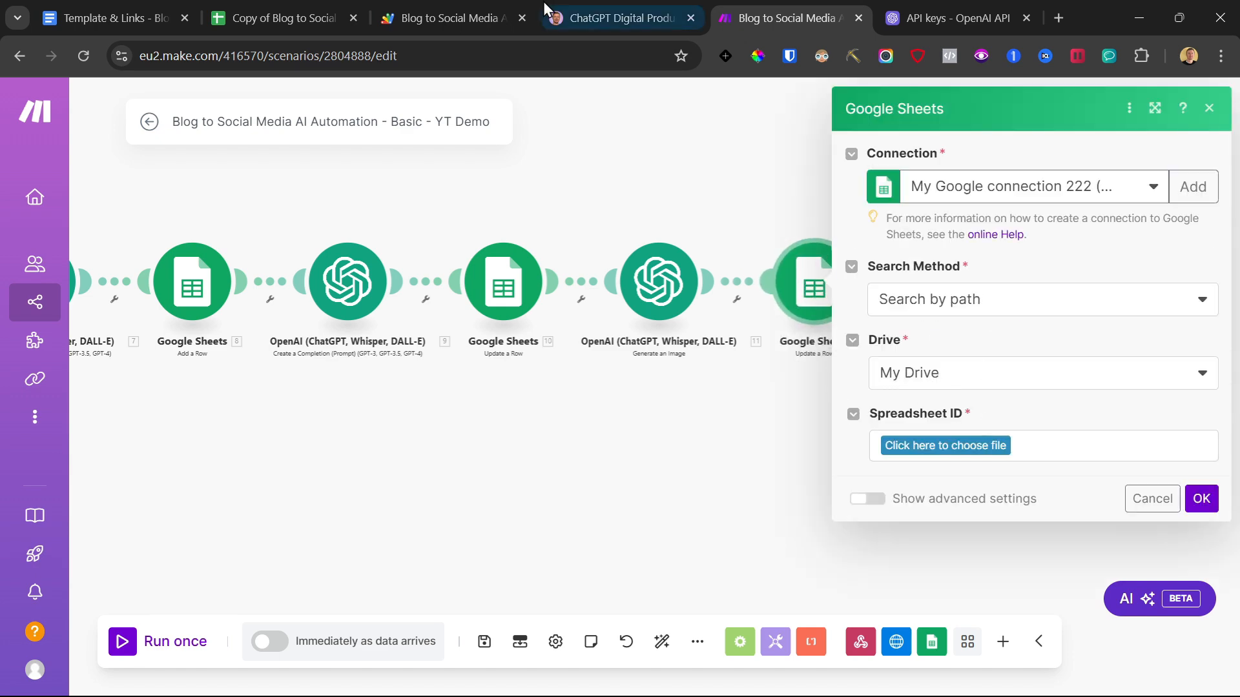
click(305, 3)
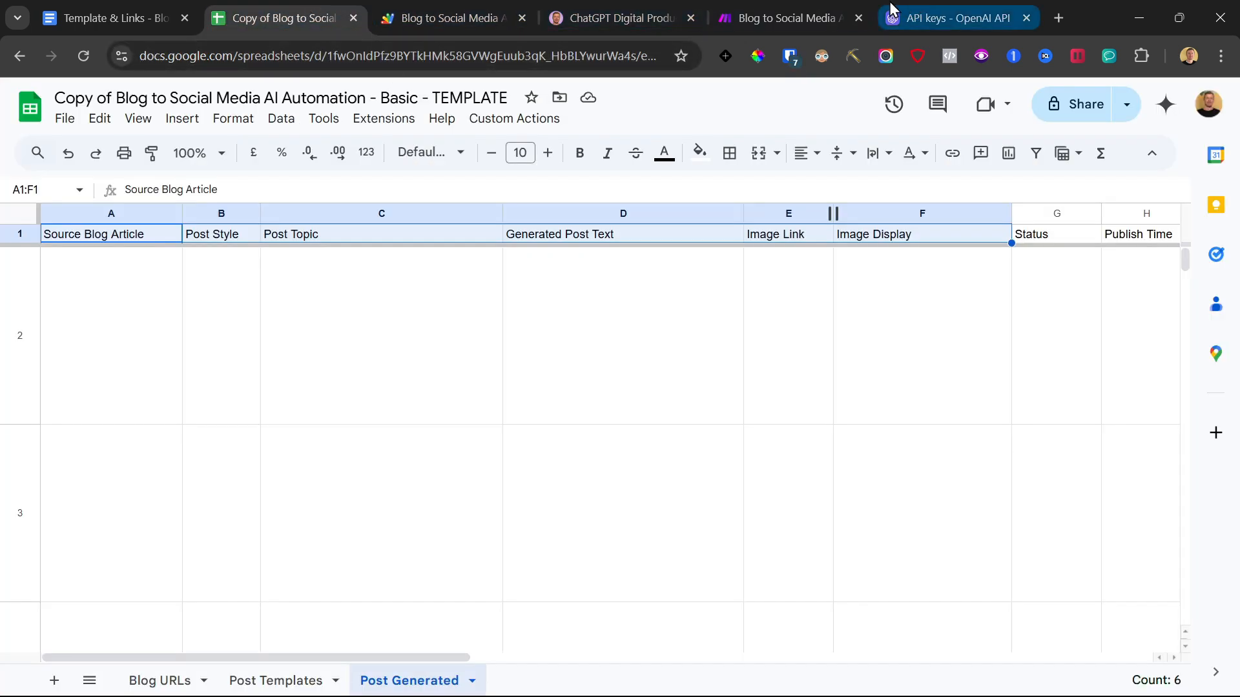
click(788, 18)
click(514, 292)
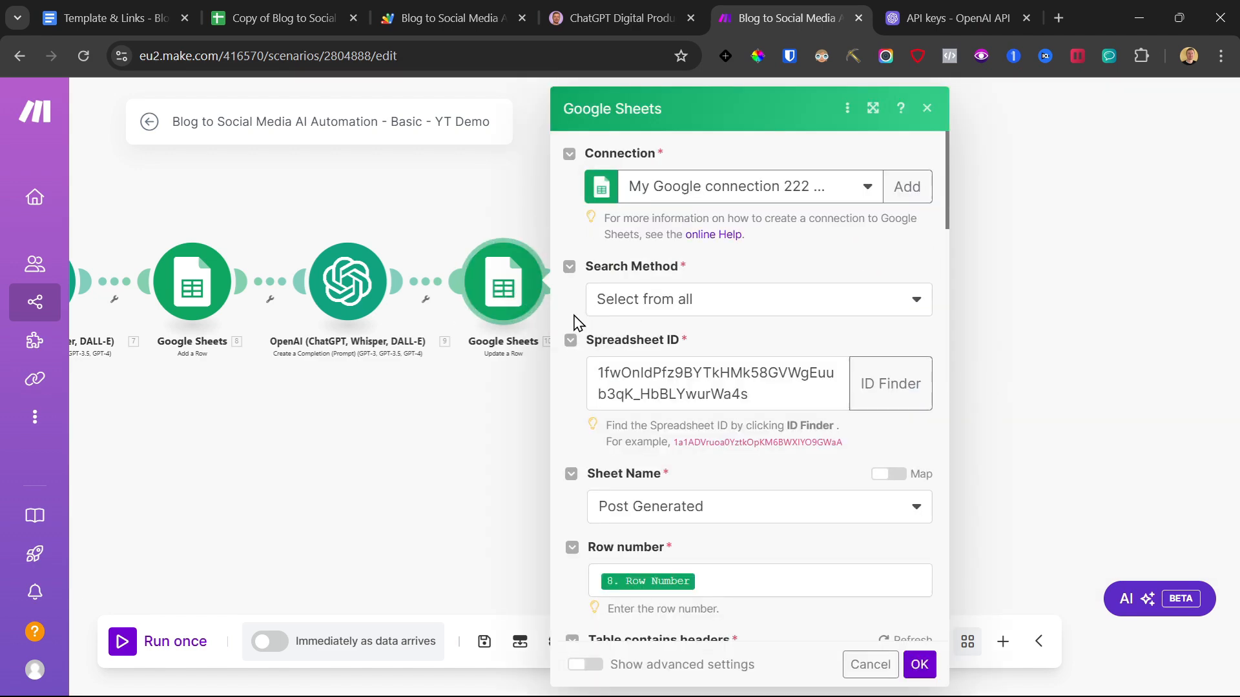
double_click(694, 381)
click(475, 456)
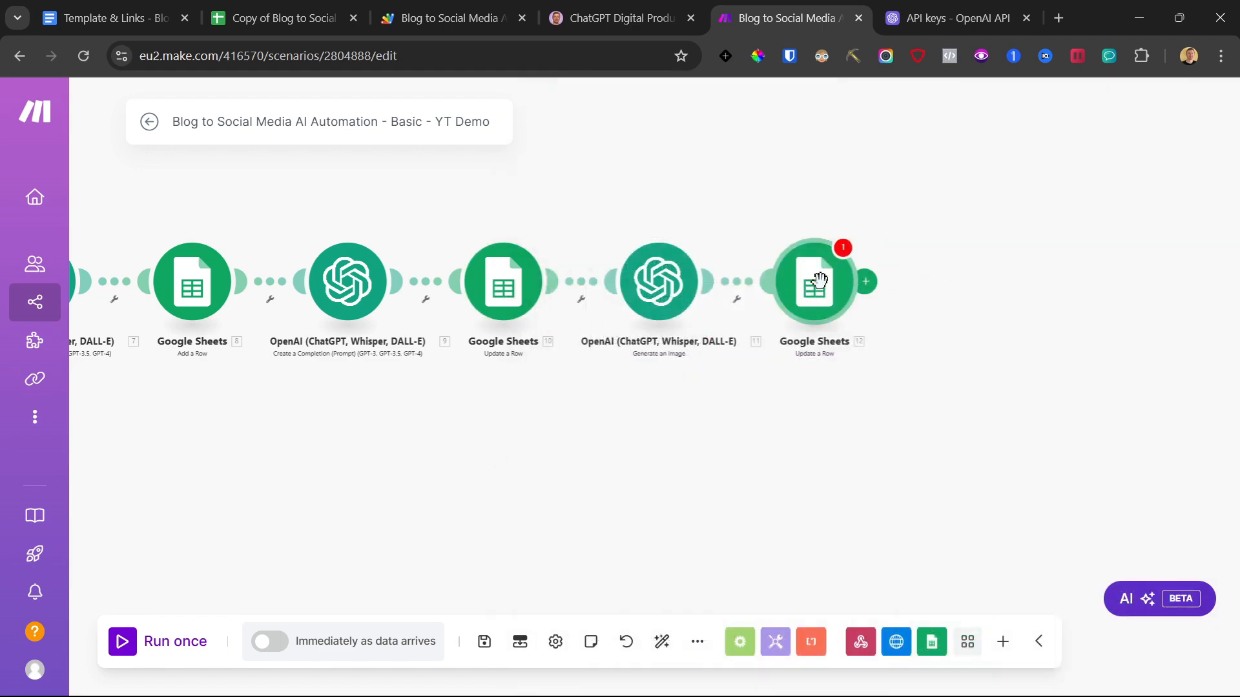
click(815, 284)
Set it to the pasted spreadsheet ID via Select from all, sheet Post Generated.
click(943, 304)
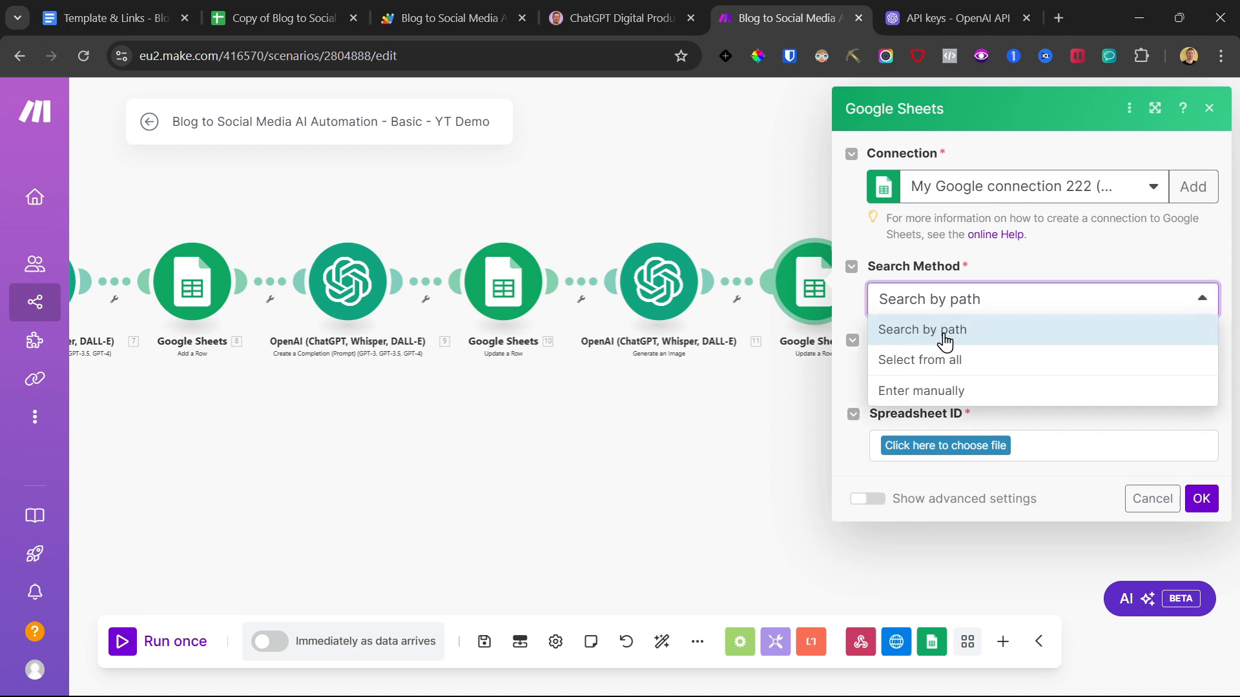
click(943, 357)
click(947, 377)
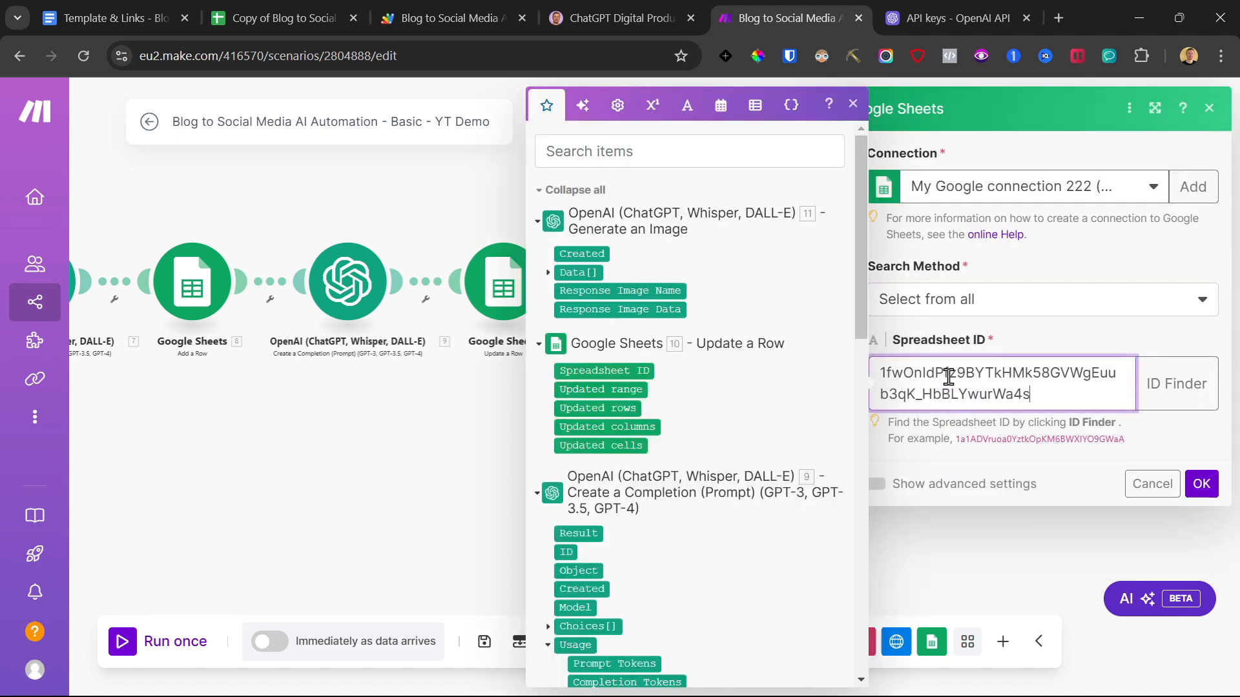
click(1057, 346)
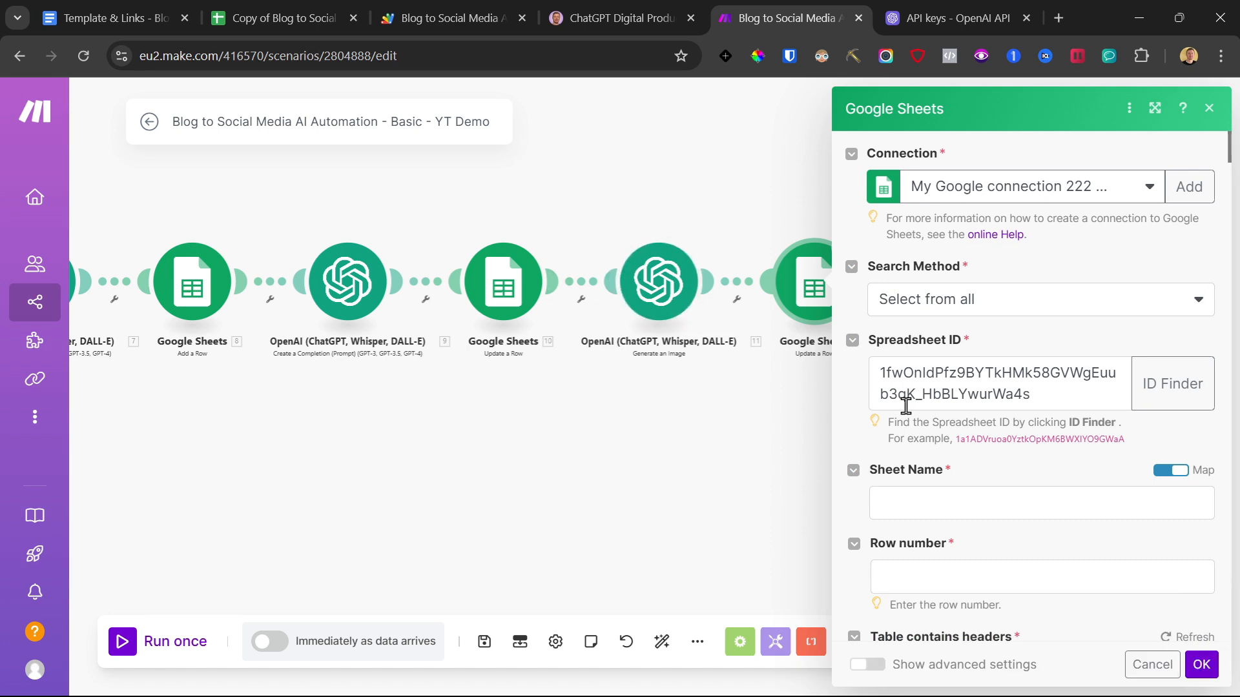
click(1171, 470)
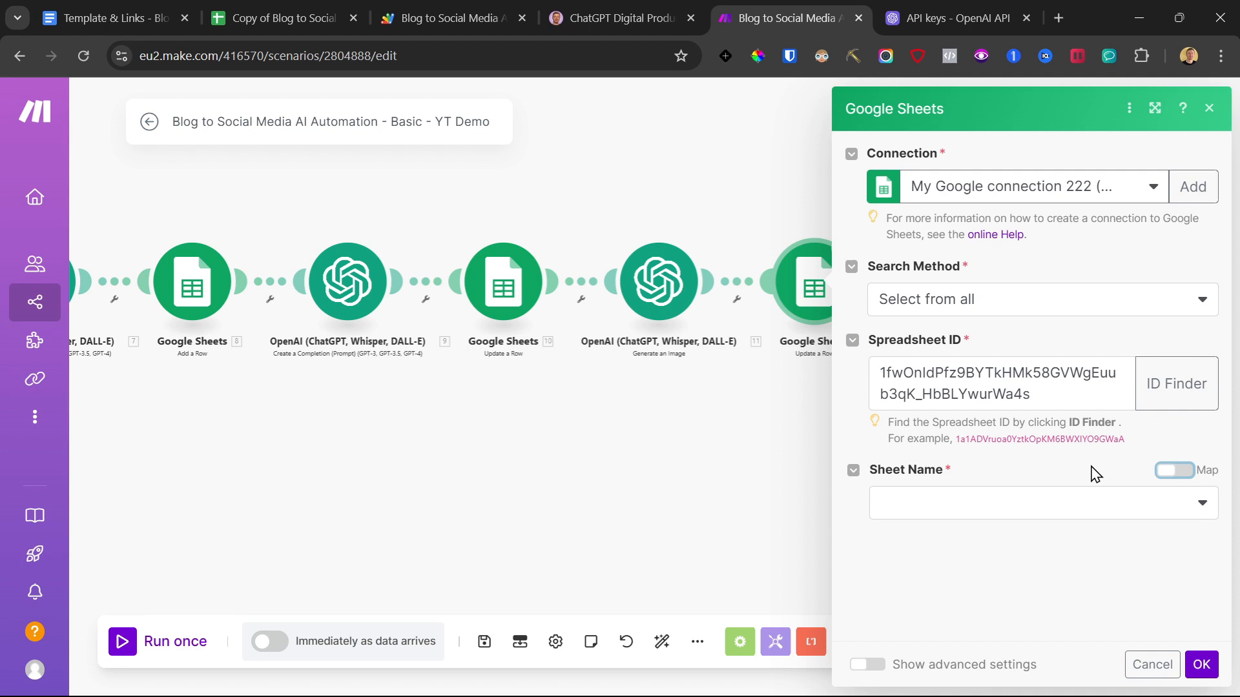
click(920, 507)
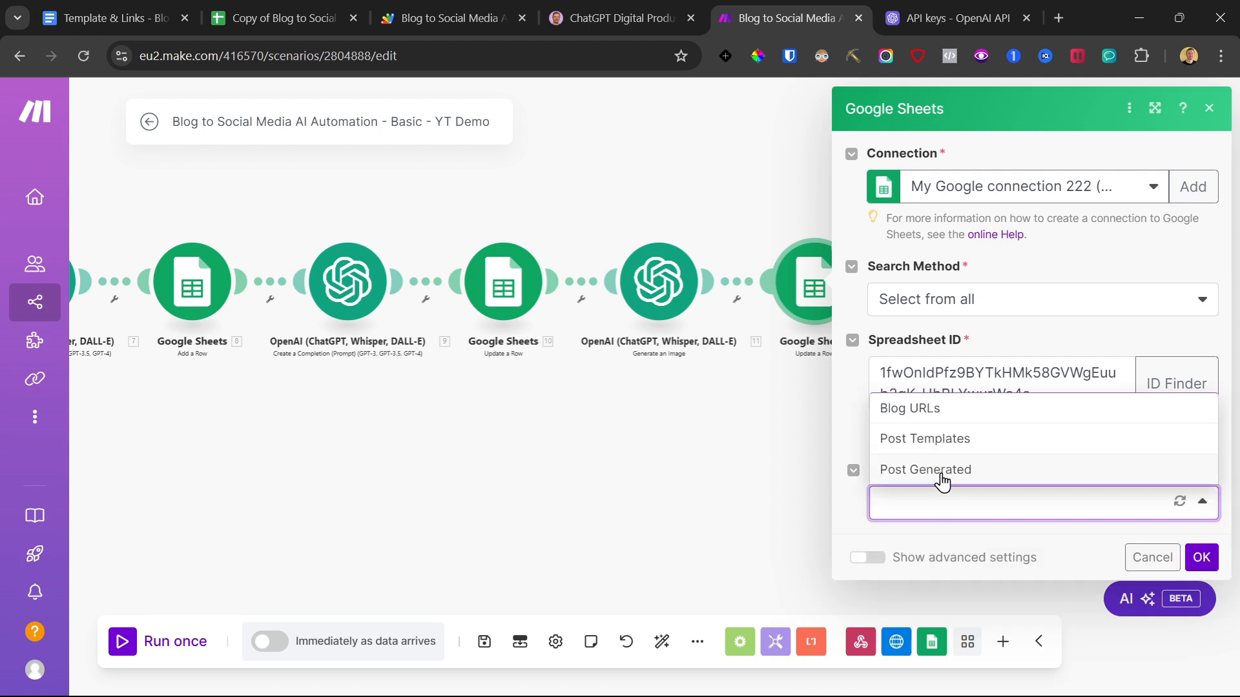
click(940, 476)
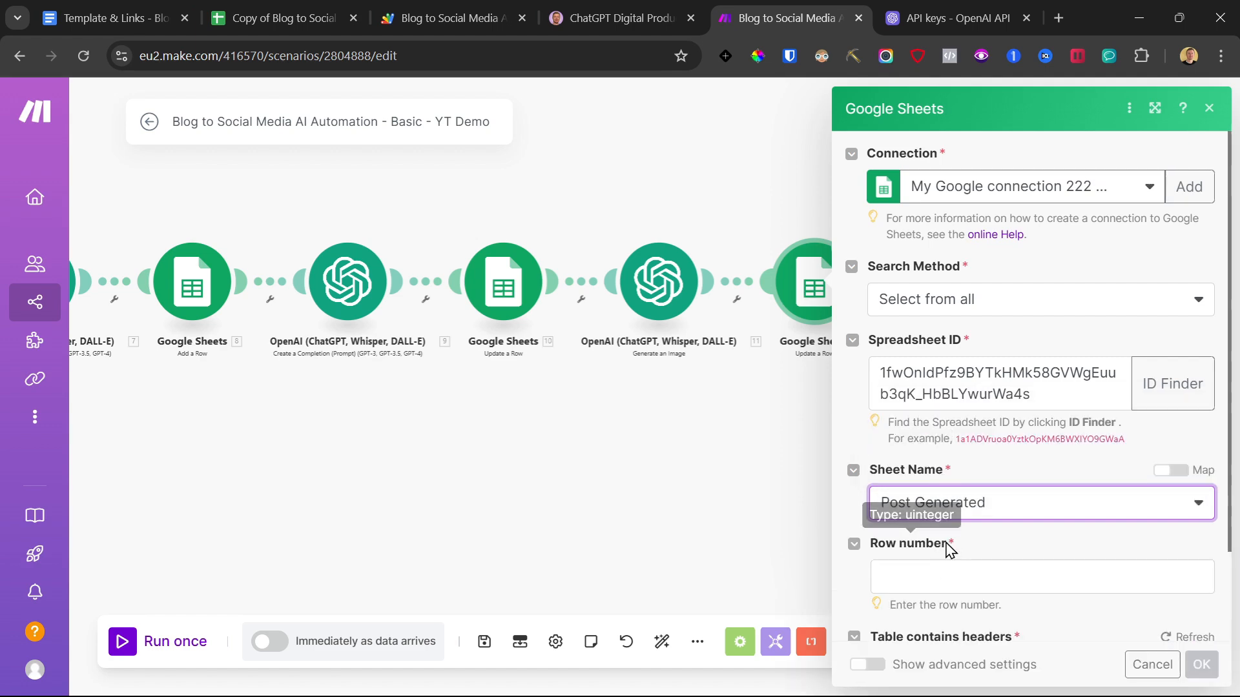
Map 8. Row Number as the row and 11. Data[]: URL into Image Link (E).
click(932, 578)
scroll(585, 332, down, 8)
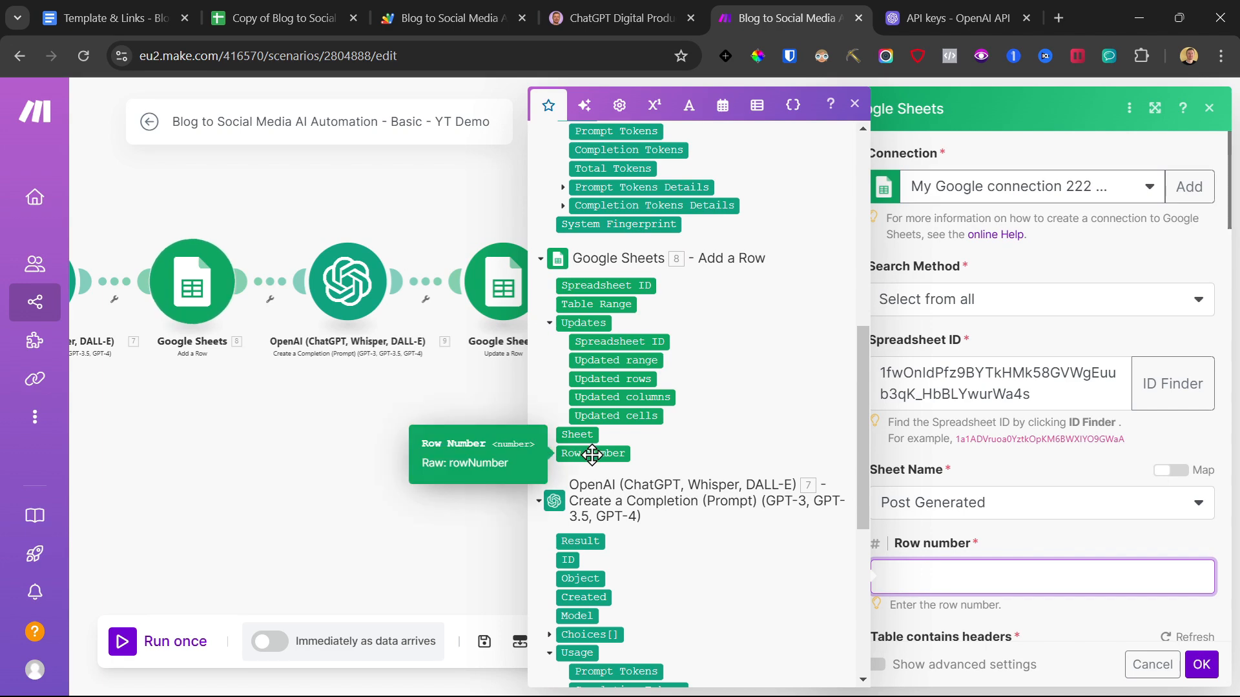
click(593, 454)
scroll(1007, 465, down, 8)
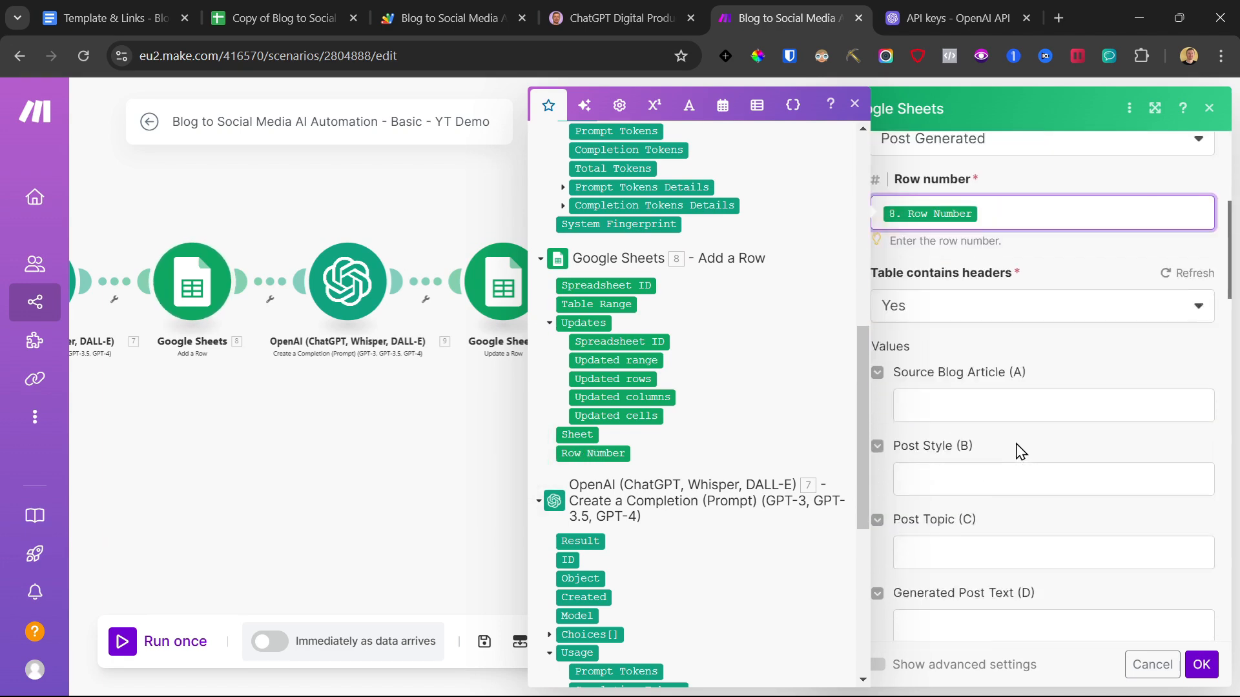
click(990, 538)
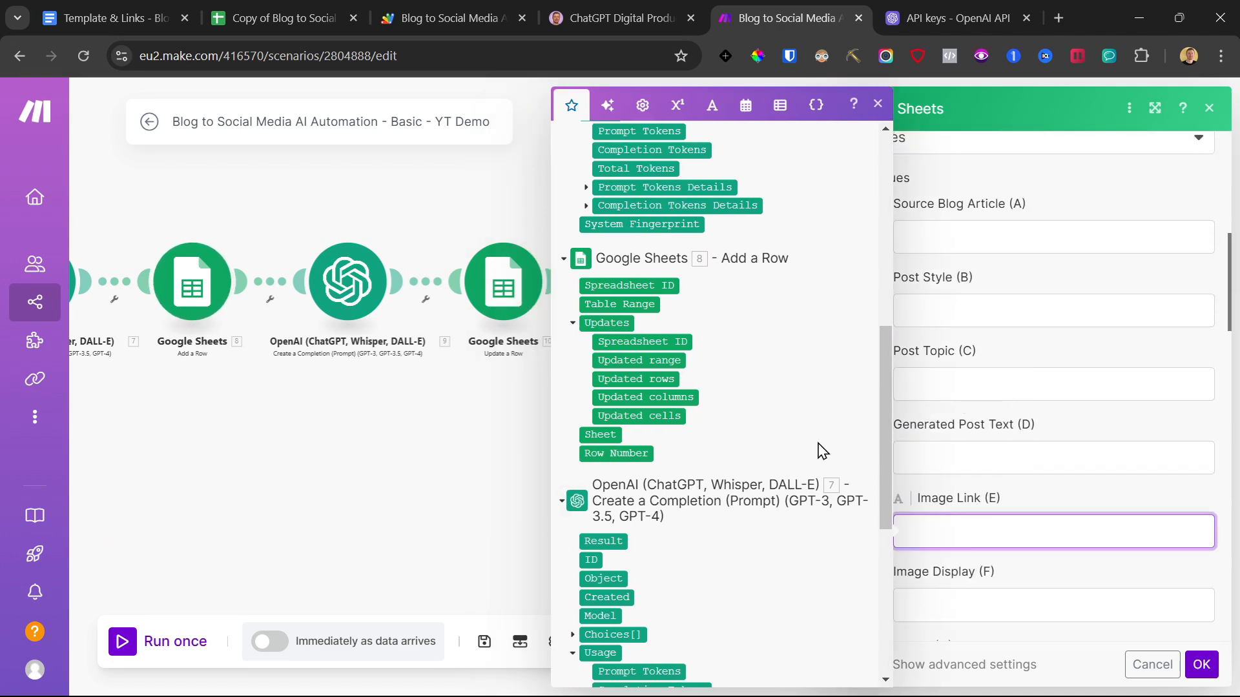
click(573, 273)
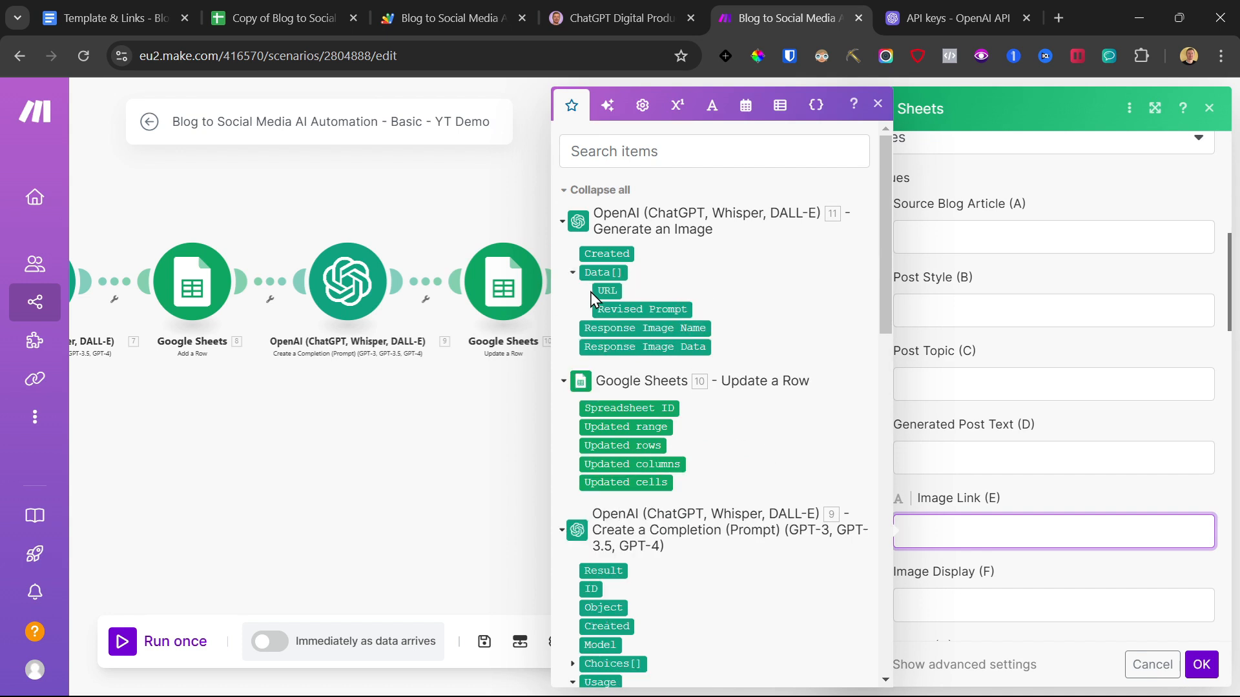
click(603, 292)
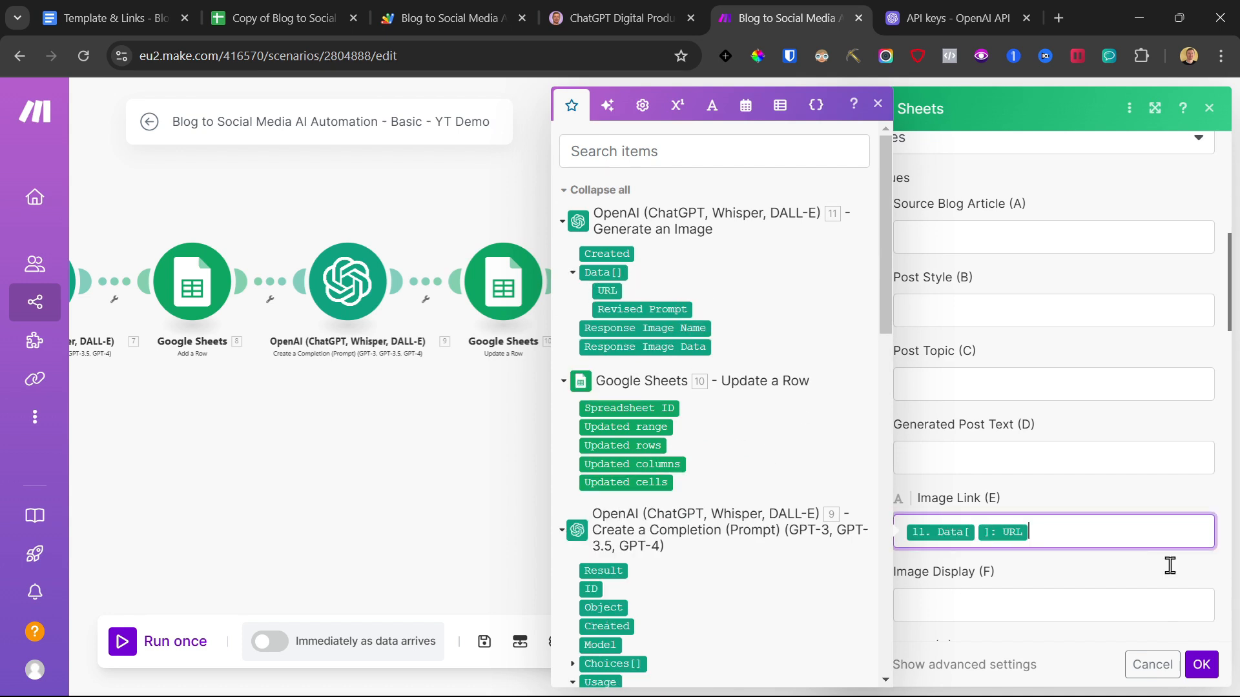
click(1200, 664)
Save the scenario and auto-align its layout.
click(488, 640)
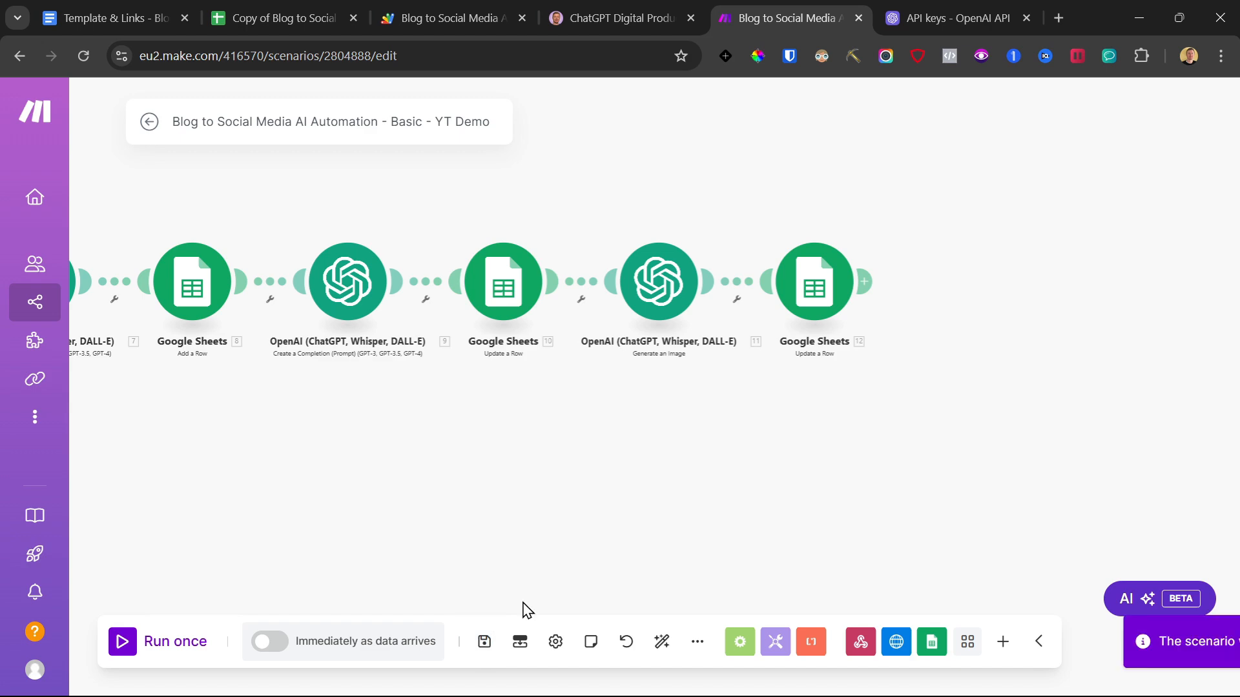
drag(843, 395, 832, 397)
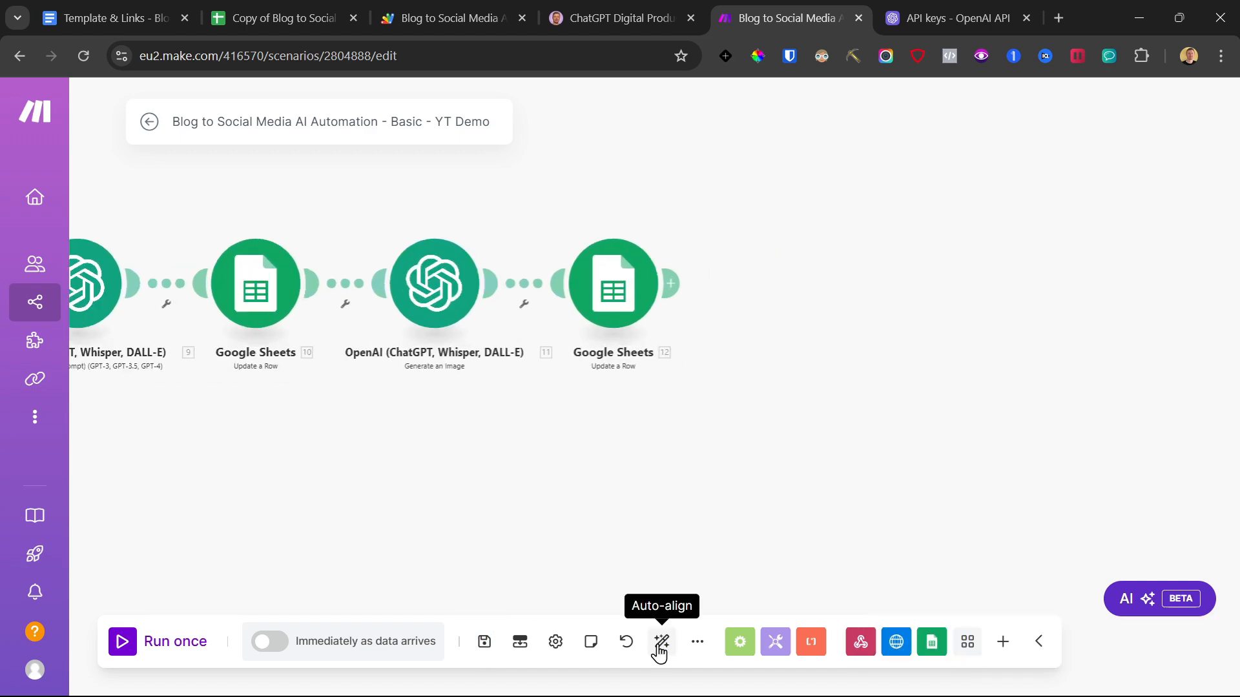
click(659, 651)
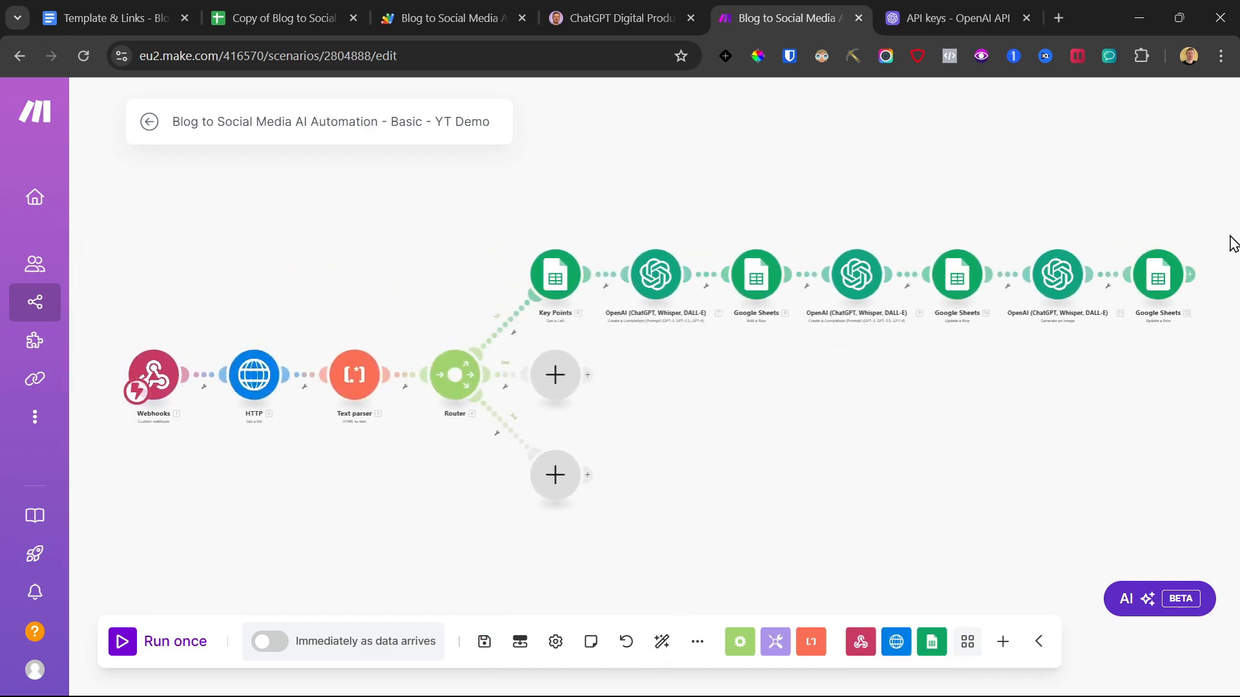
drag(907, 435, 643, 449)
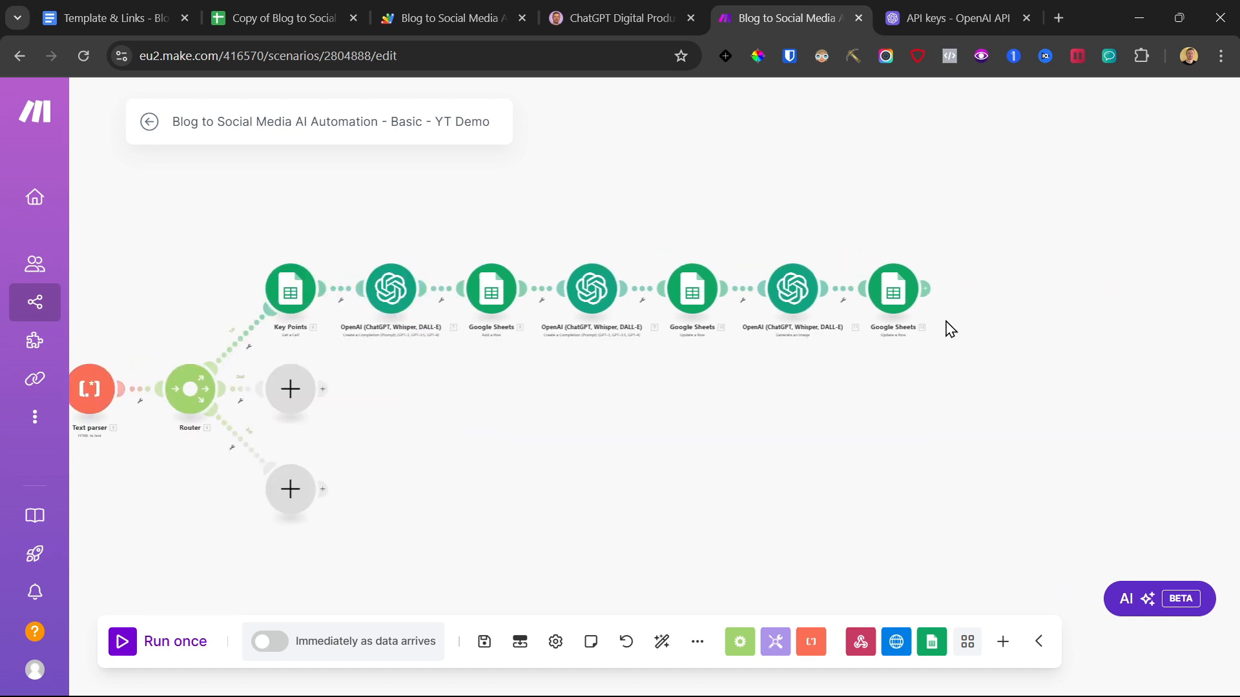
drag(948, 370, 802, 378)
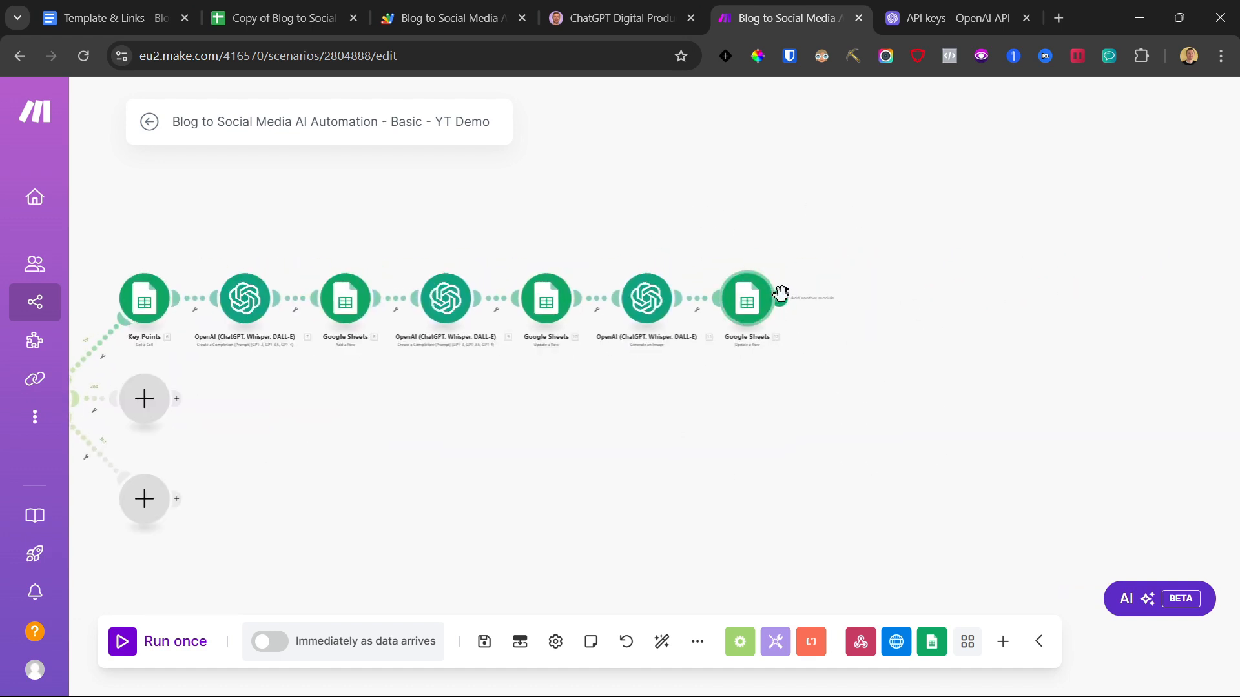
Add a Flow Control Router after the last Google Sheets module with four routes.
click(779, 297)
scroll(581, 348, down, 3)
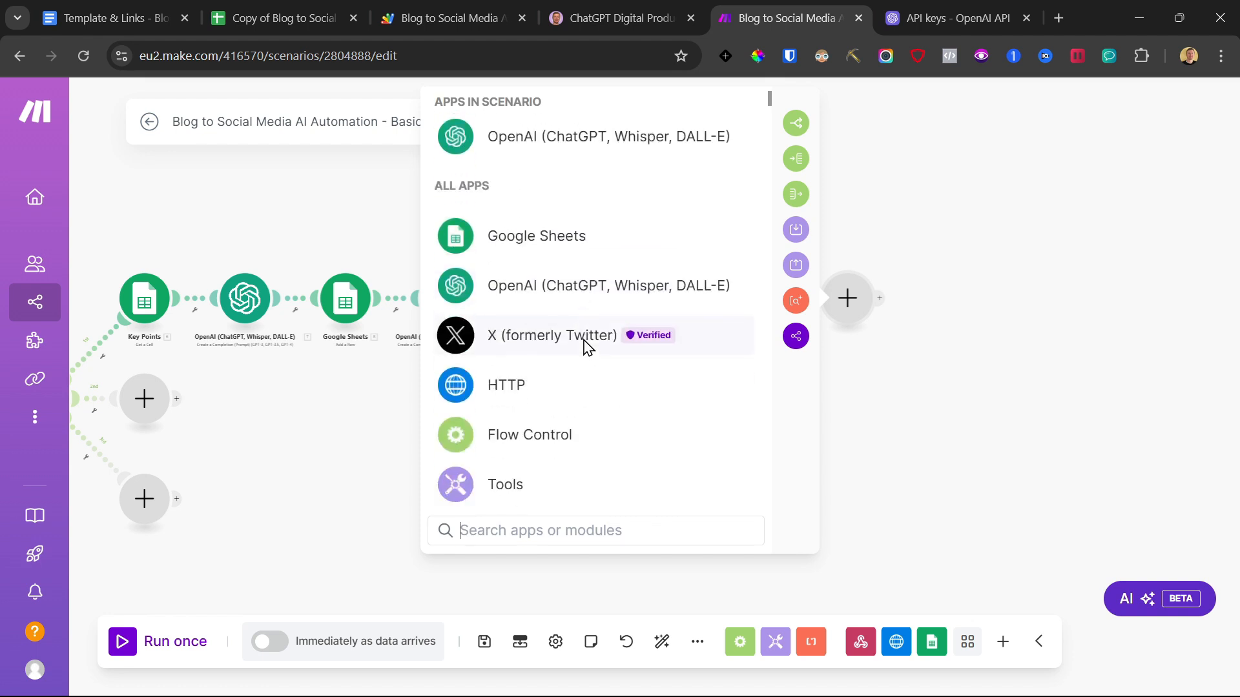
click(541, 439)
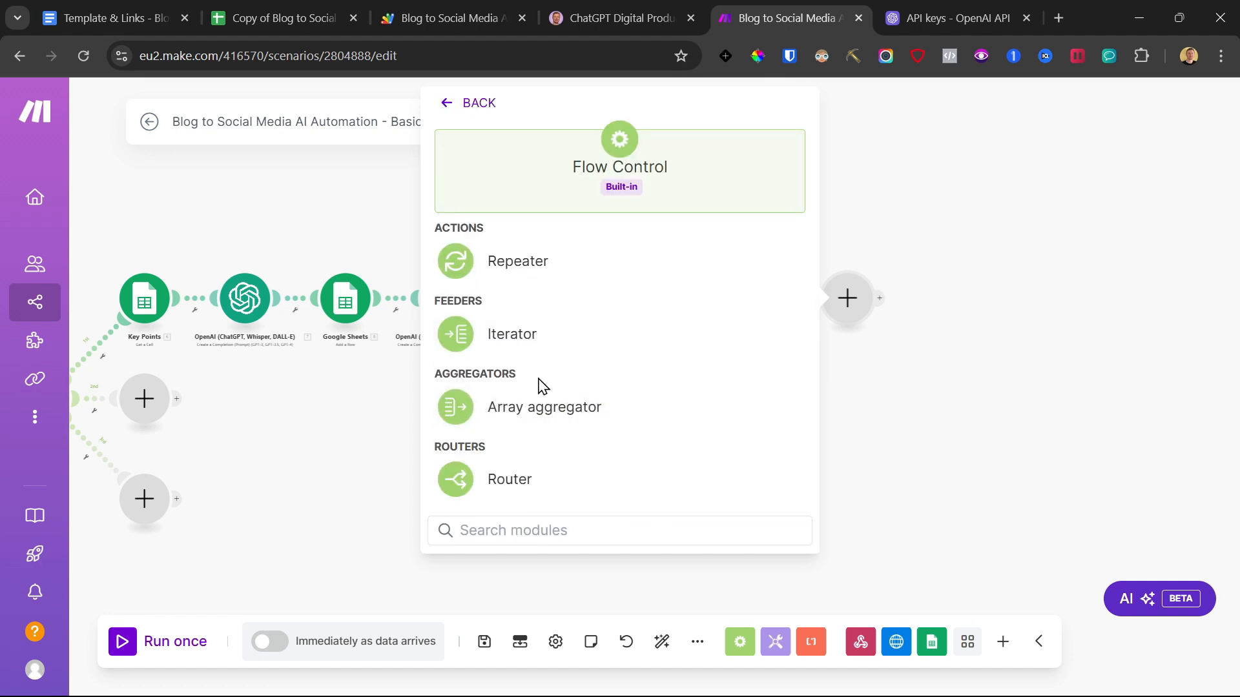
click(559, 481)
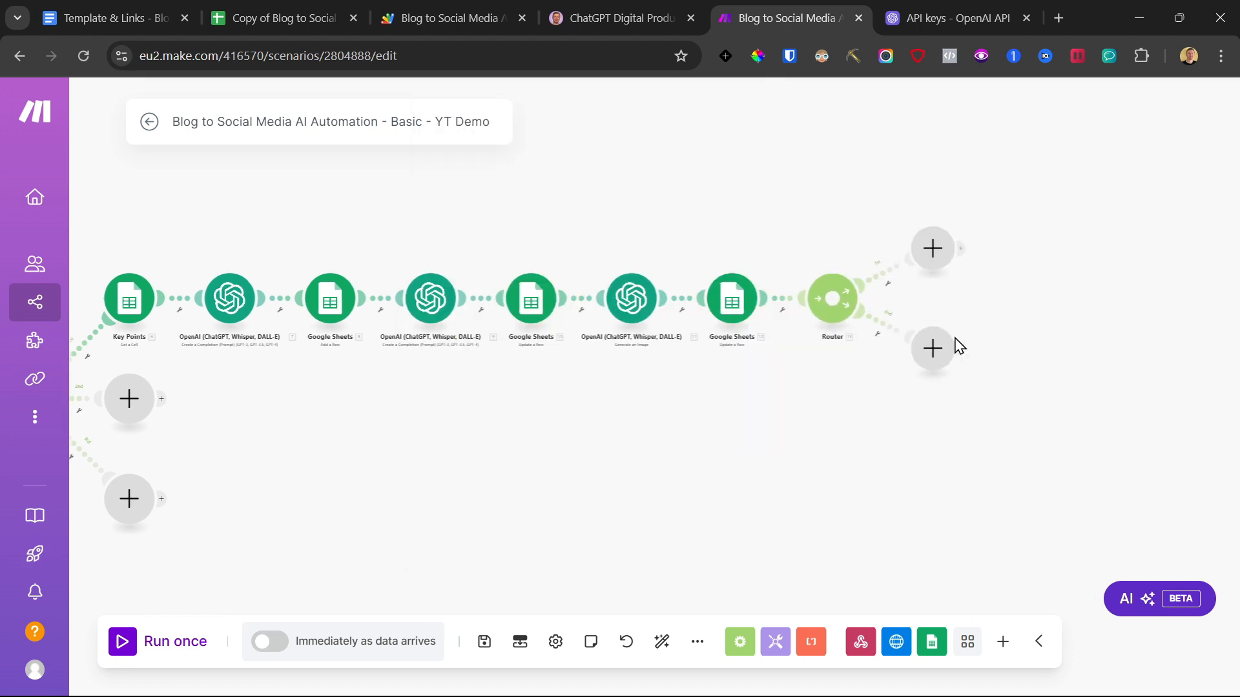
click(932, 251)
click(1084, 220)
click(828, 304)
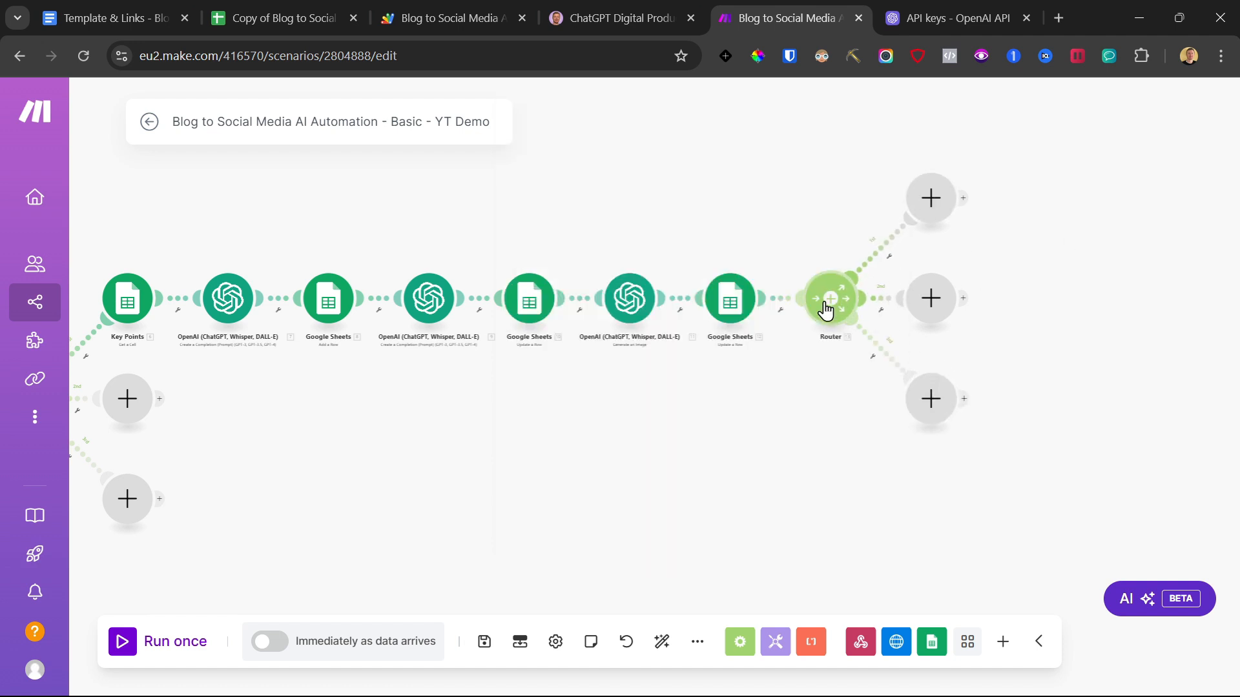
click(828, 303)
drag(1114, 211, 845, 217)
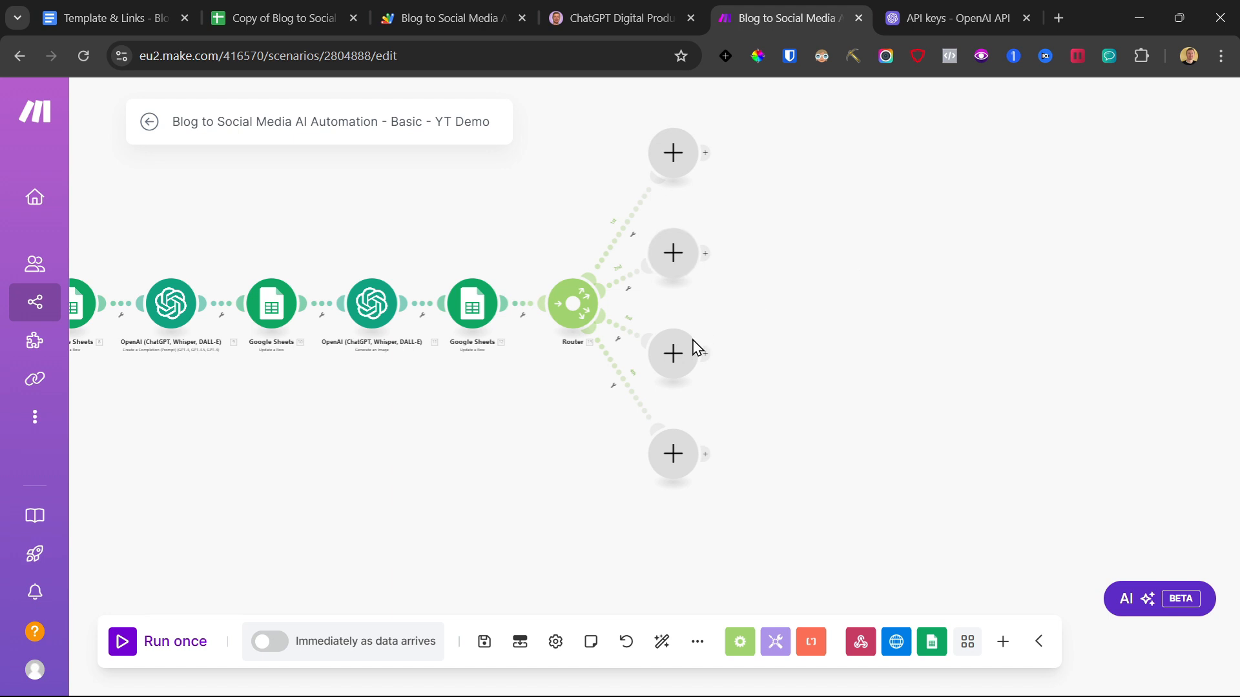
scroll(923, 458, down, 2)
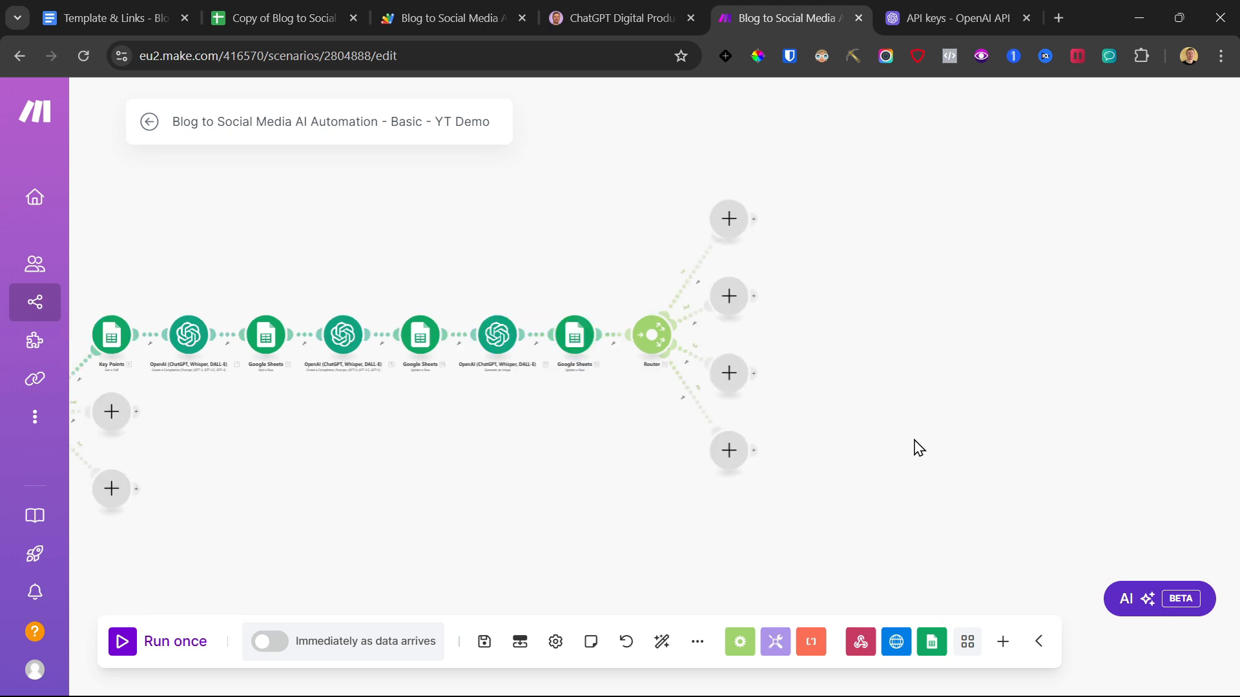
Put an Instagram for Business module on the top route with a new Facebook connection.
click(729, 219)
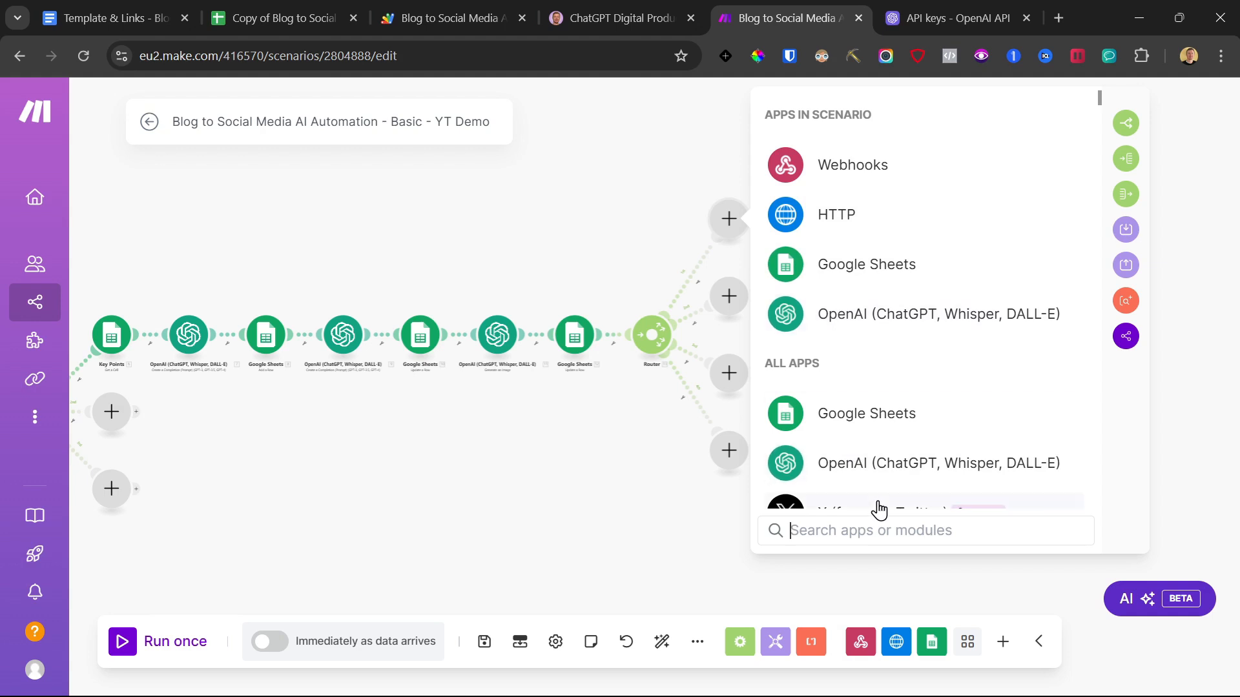
text(inst)
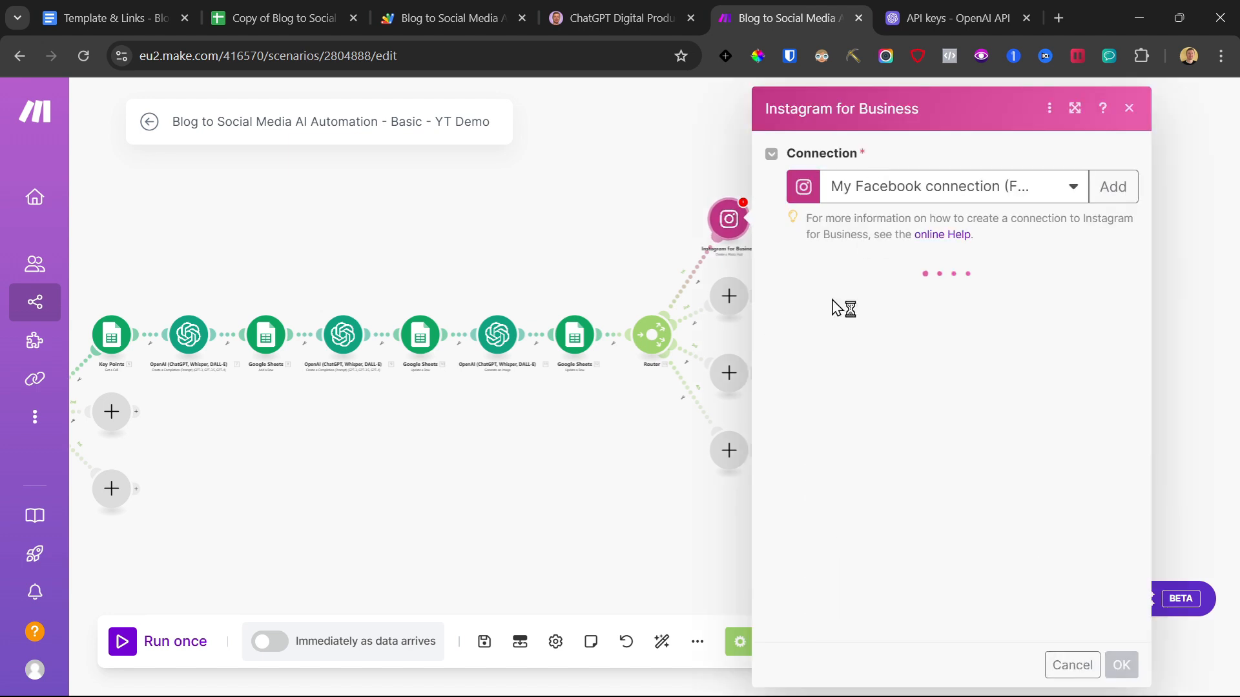
click(1116, 188)
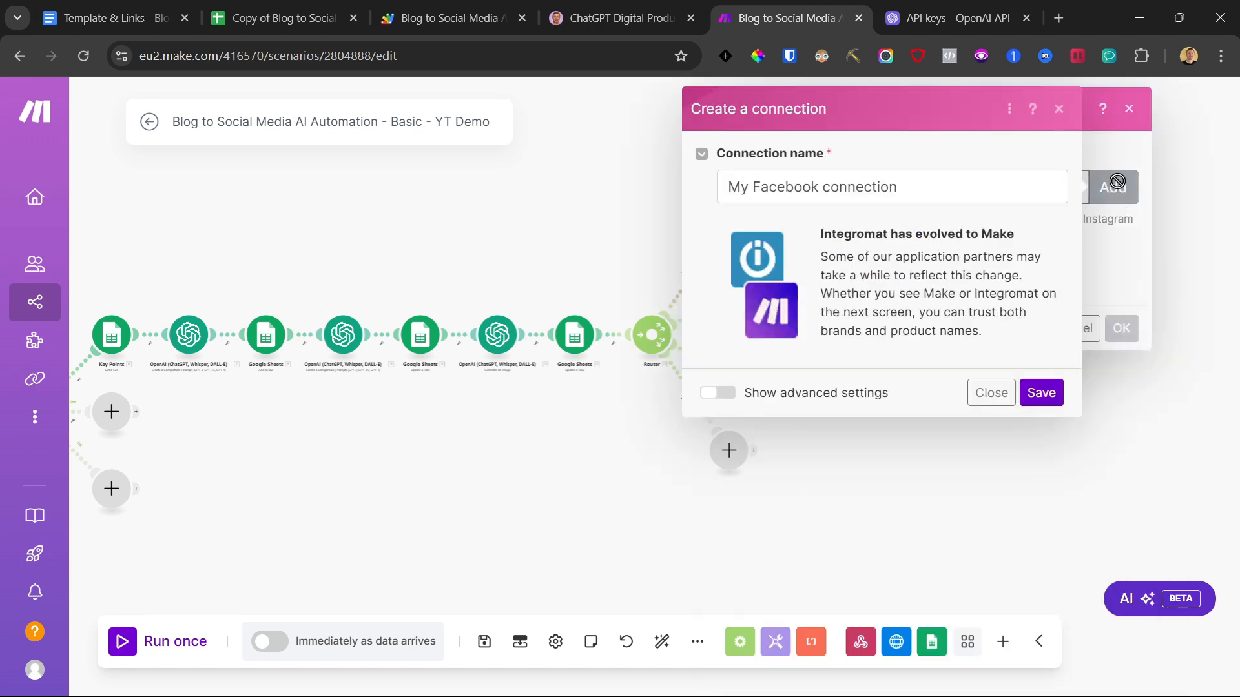
click(1043, 385)
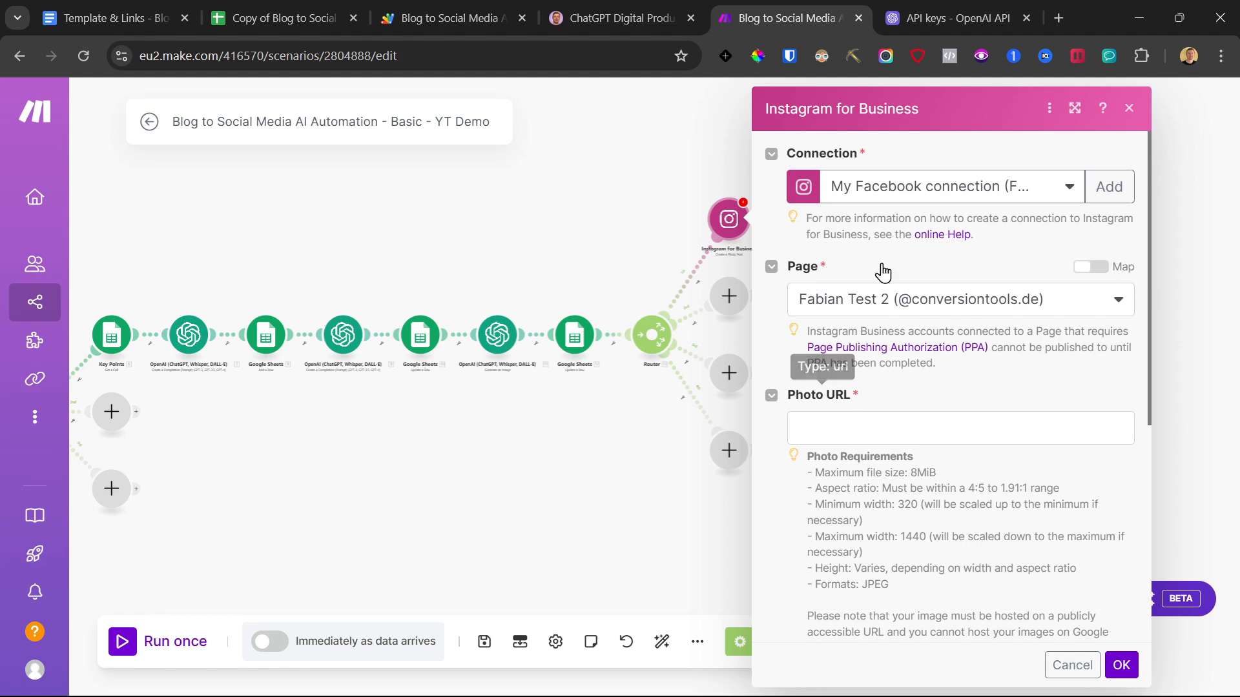
Open facebook.com in a new browser tab.
click(1055, 17)
text(face)
key(Return)
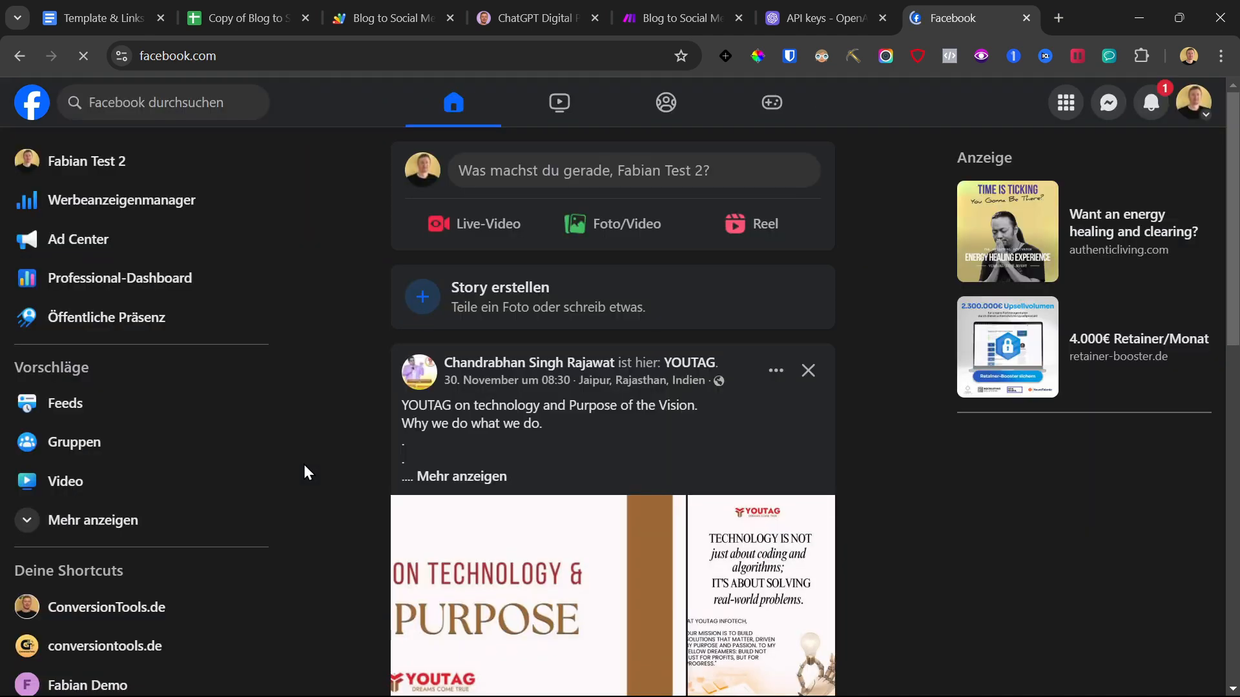
Go to the Facebook business page's settings and open Linked Accounts.
click(77, 160)
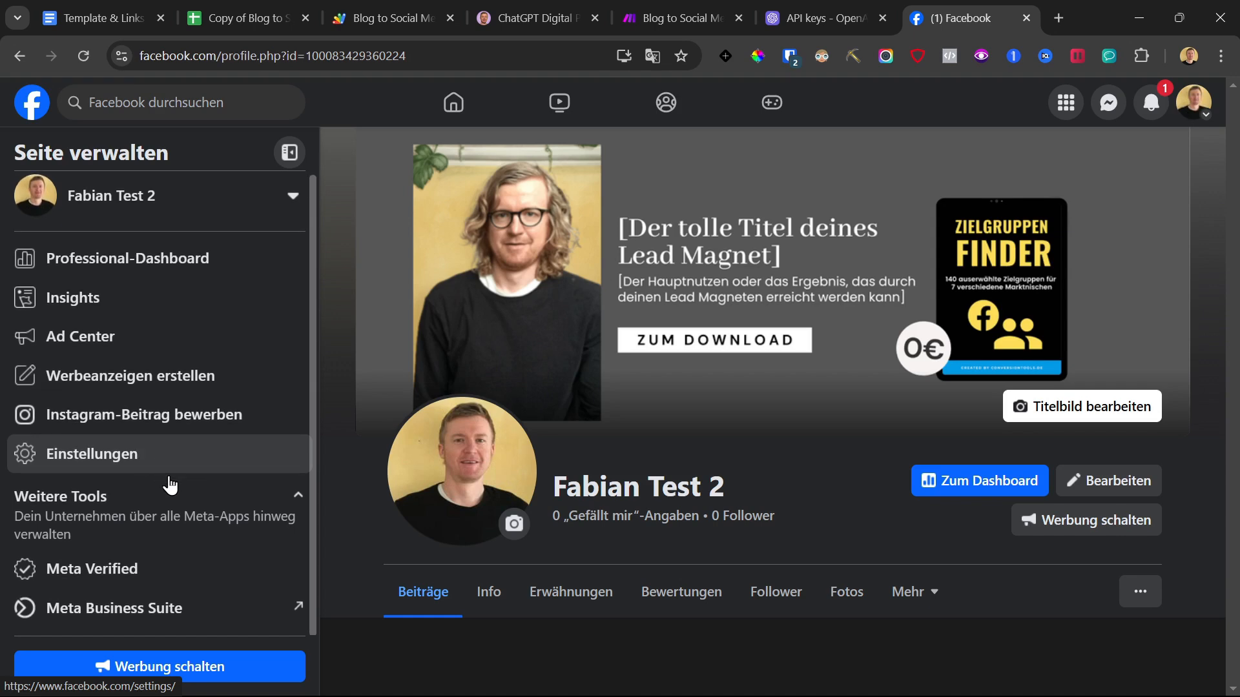
click(143, 457)
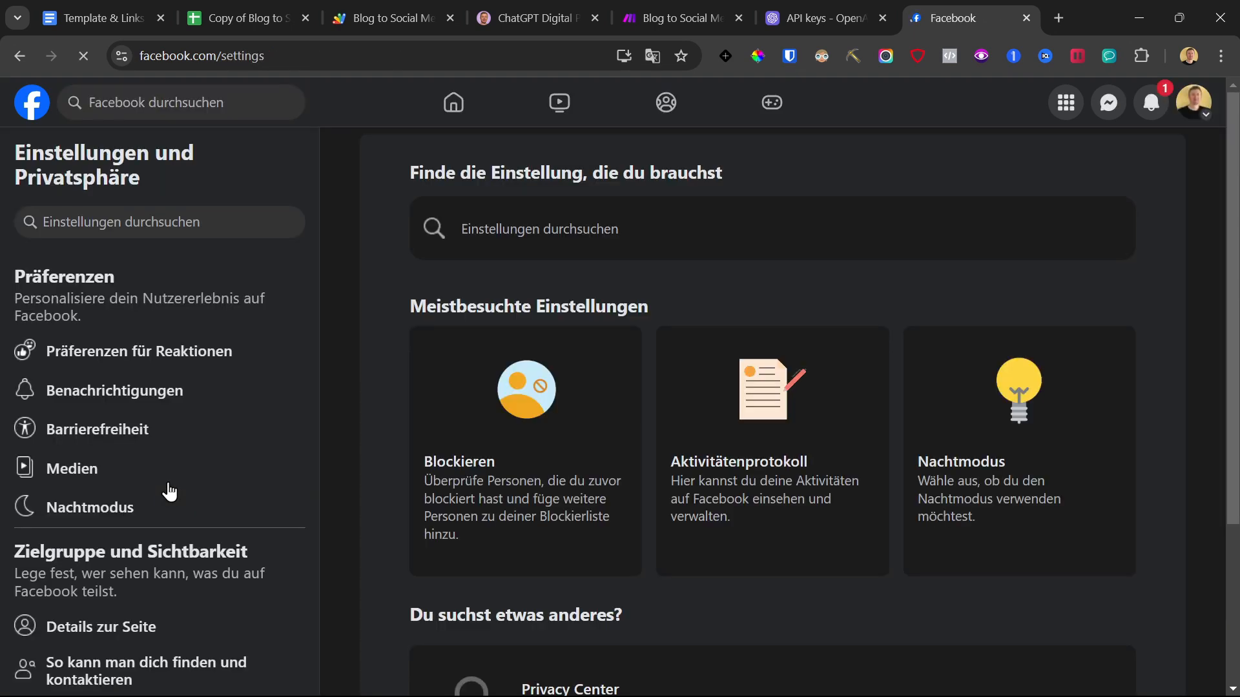
scroll(139, 439, down, 4)
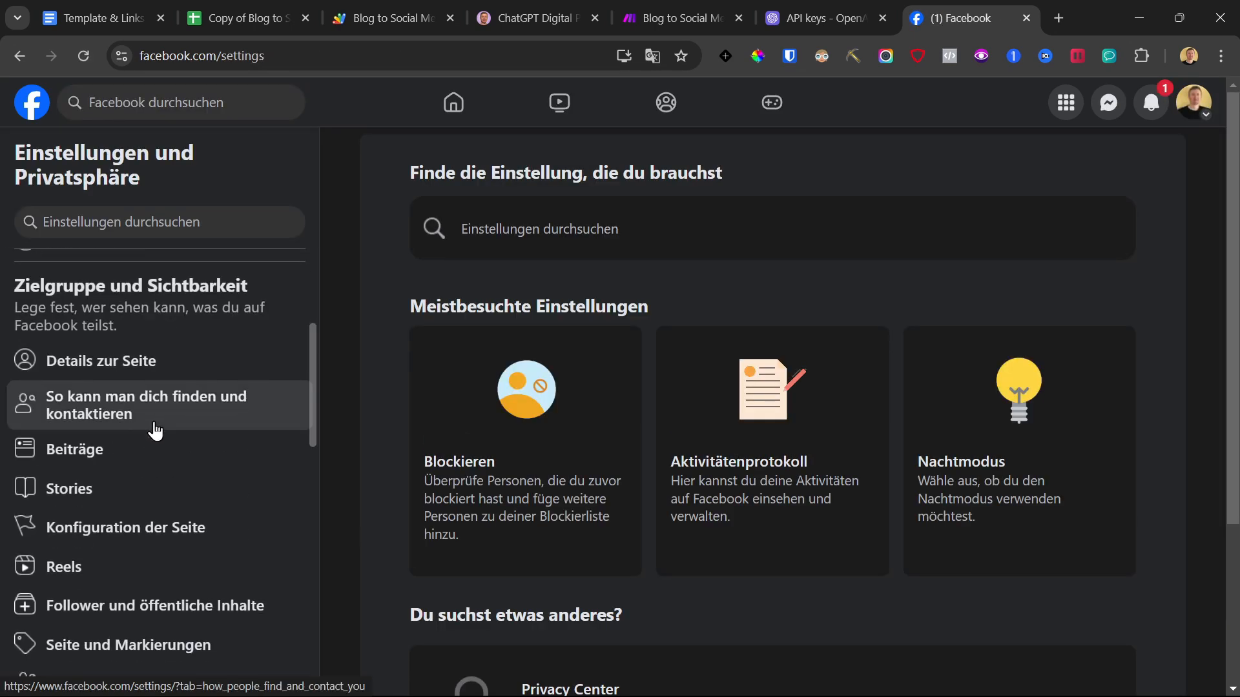
scroll(155, 431, down, 5)
scroll(155, 431, up, 4)
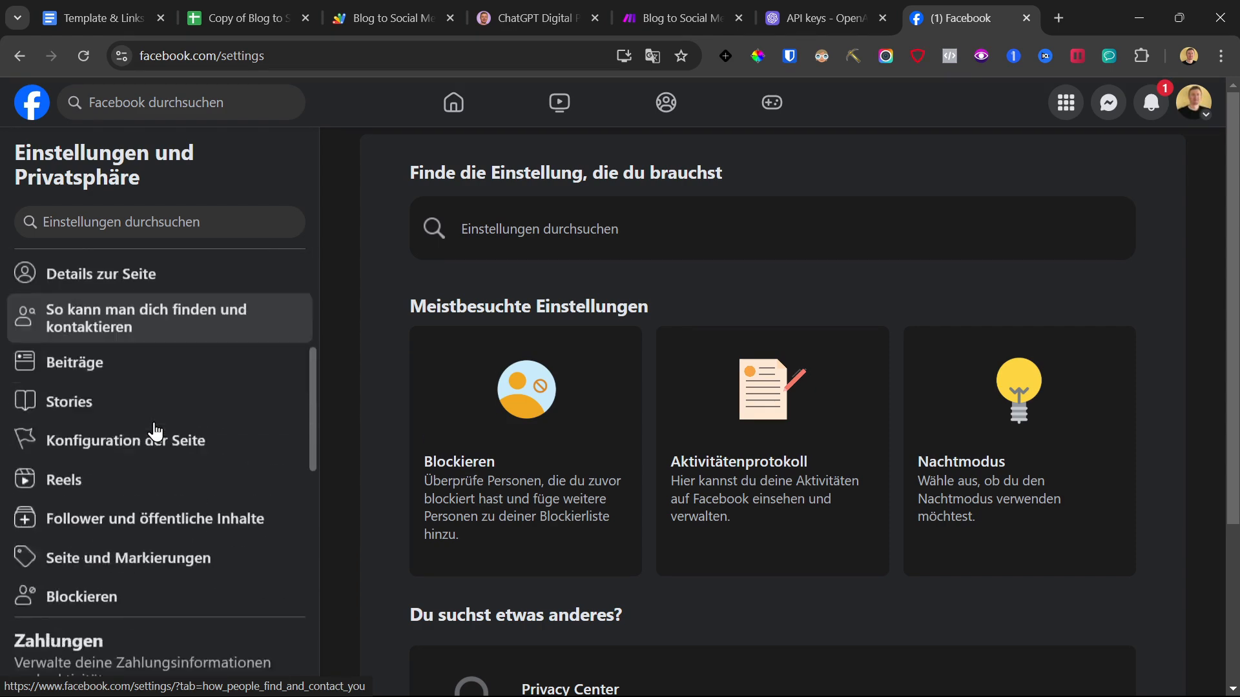
scroll(155, 431, down, 4)
click(161, 593)
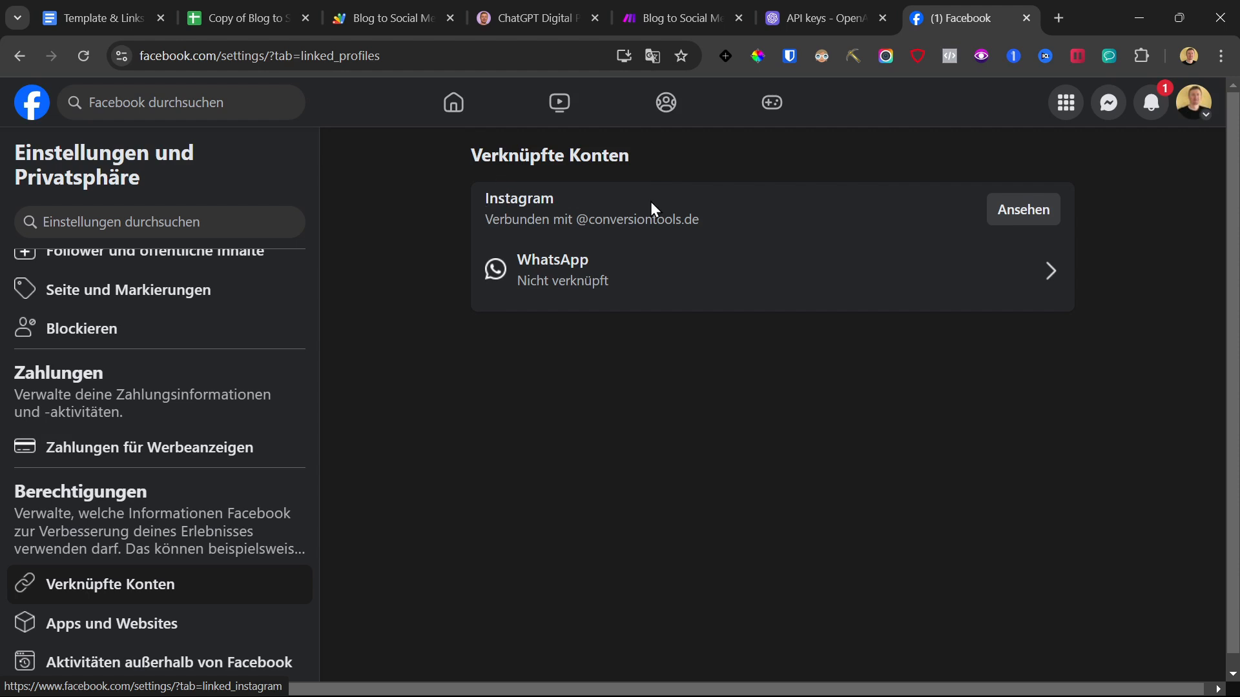
Confirm the Instagram account shows as connected, then return to the Make scenario.
drag(487, 192, 664, 252)
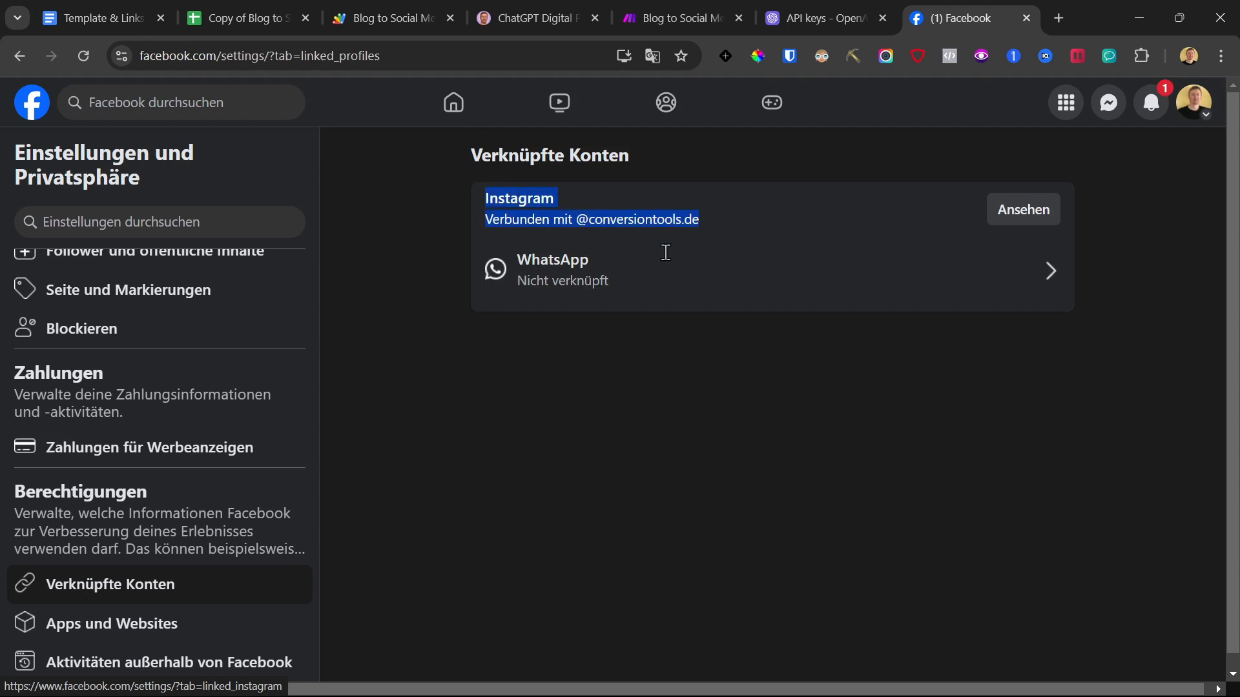
click(492, 226)
drag(493, 226, 696, 219)
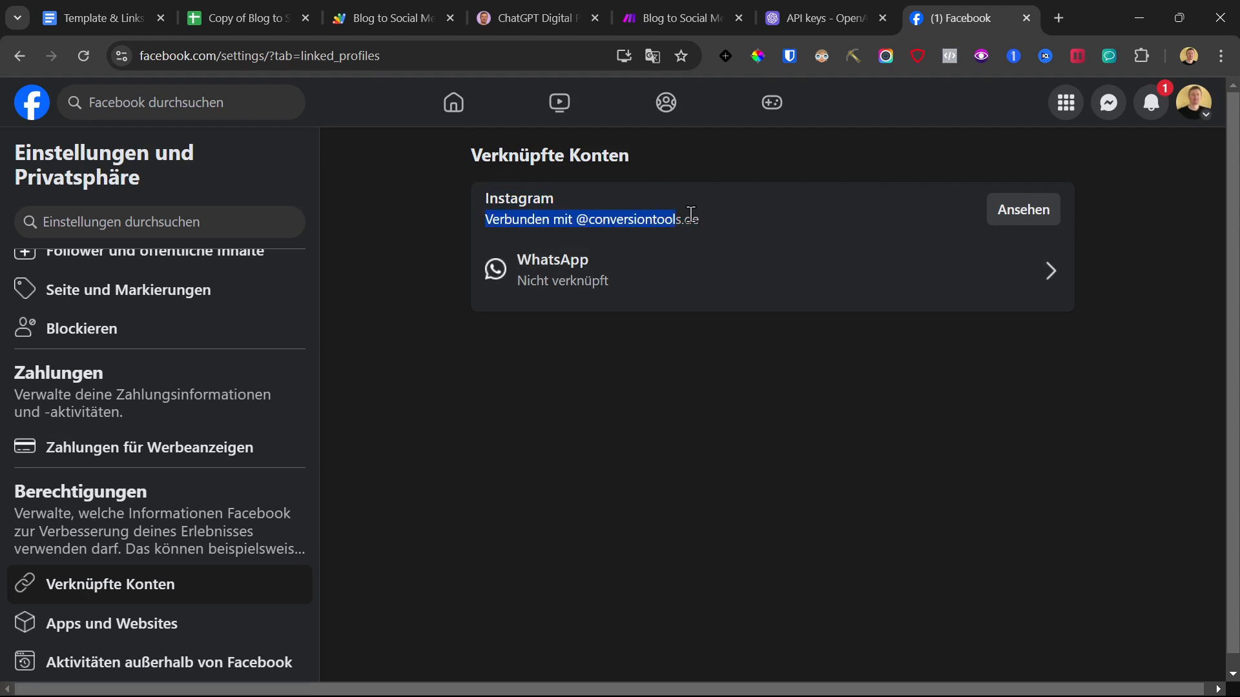
drag(486, 195, 753, 254)
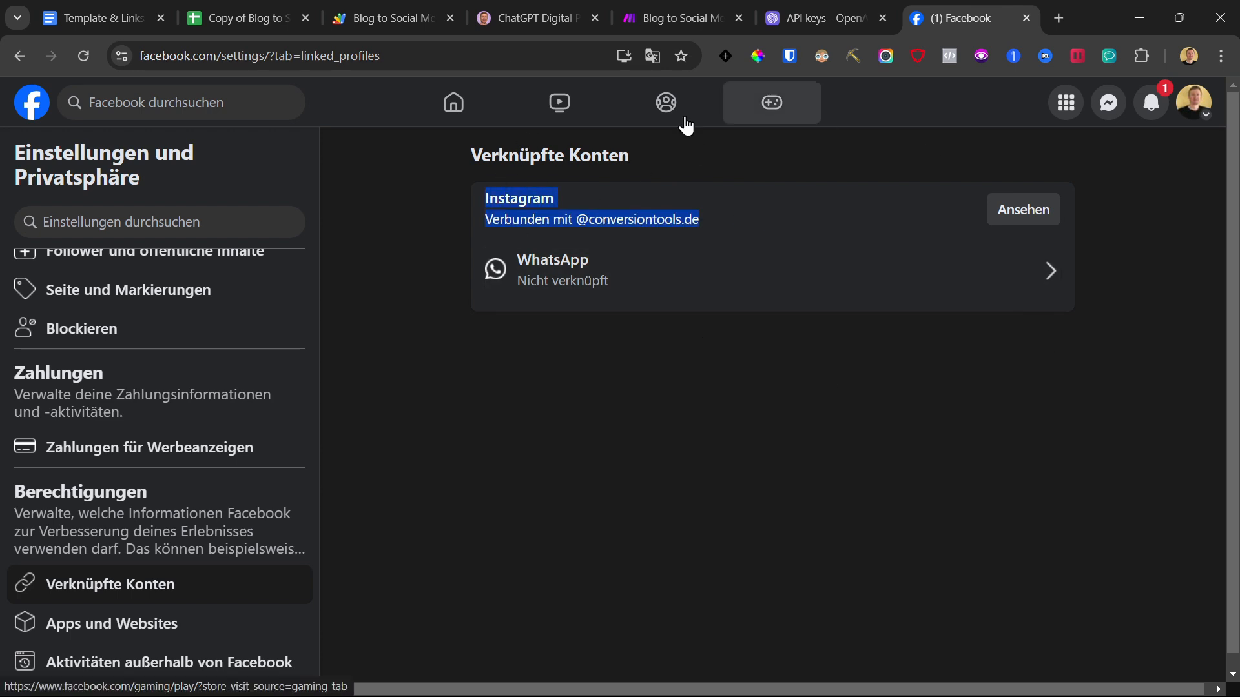
click(677, 9)
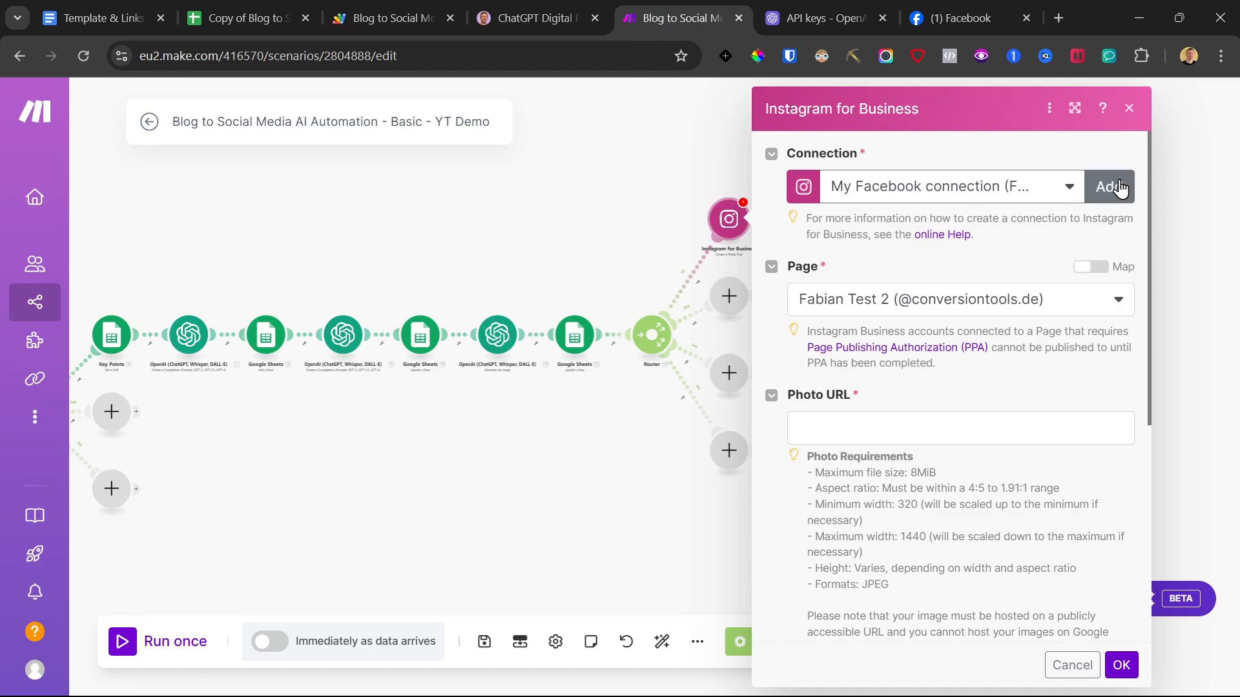
Review the pages Instagram for Business can post to, keeping the current page.
click(1047, 298)
click(1065, 228)
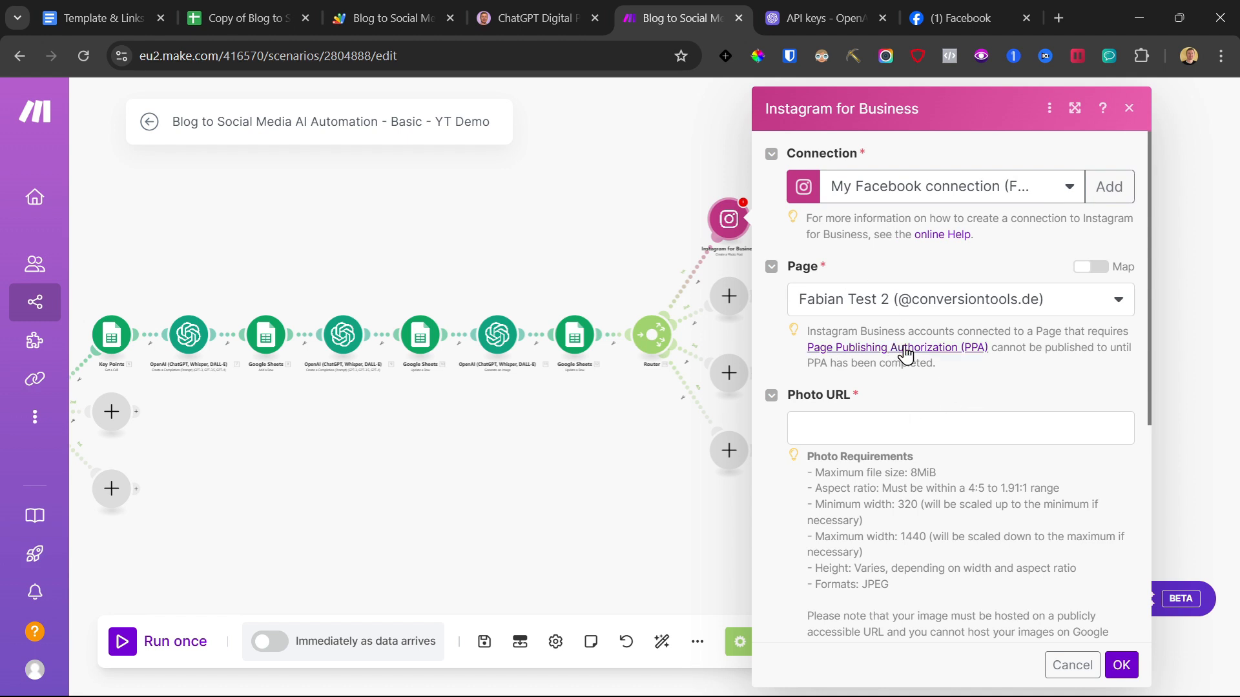
click(956, 299)
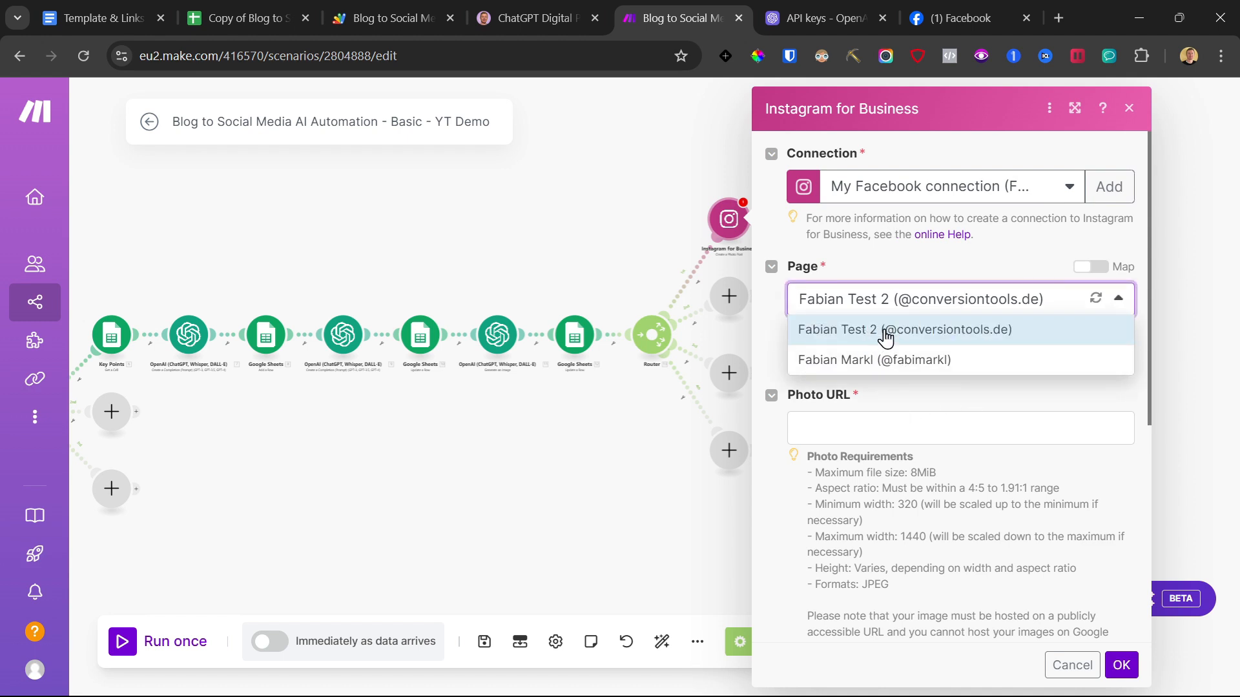
click(770, 353)
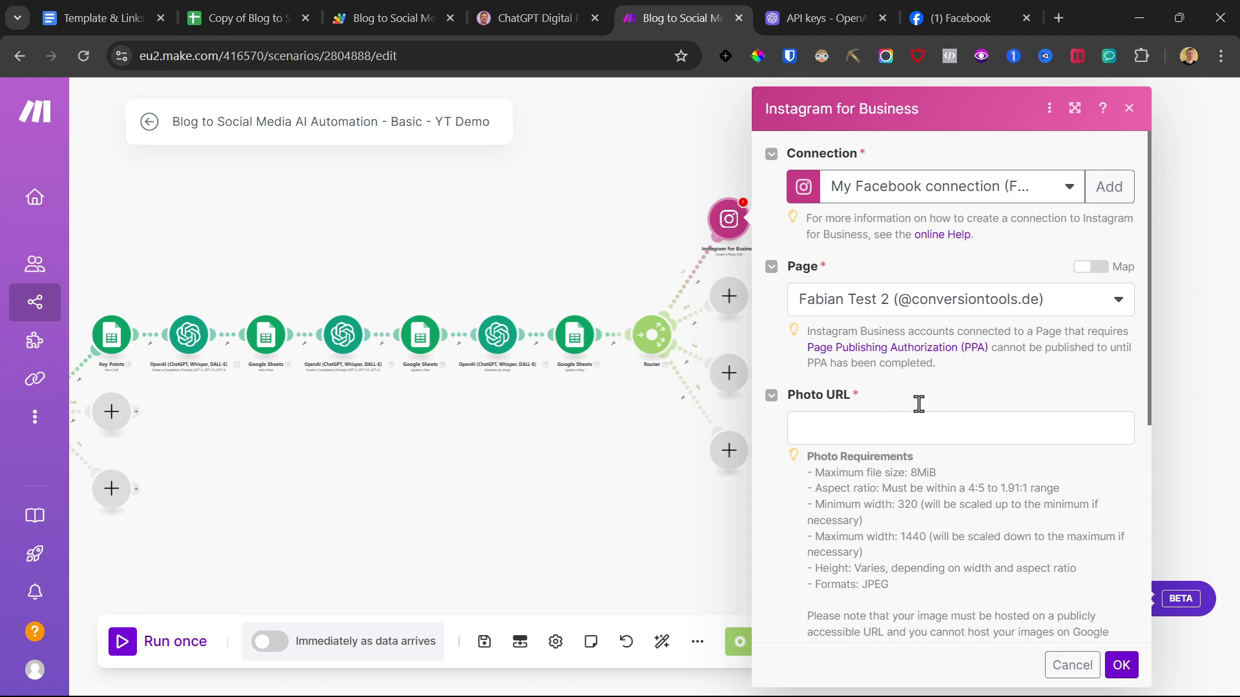
scroll(918, 403, down, 4)
scroll(857, 381, up, 2)
Map the generated image URL (11. Data[]: URL) into Photo URL.
click(904, 251)
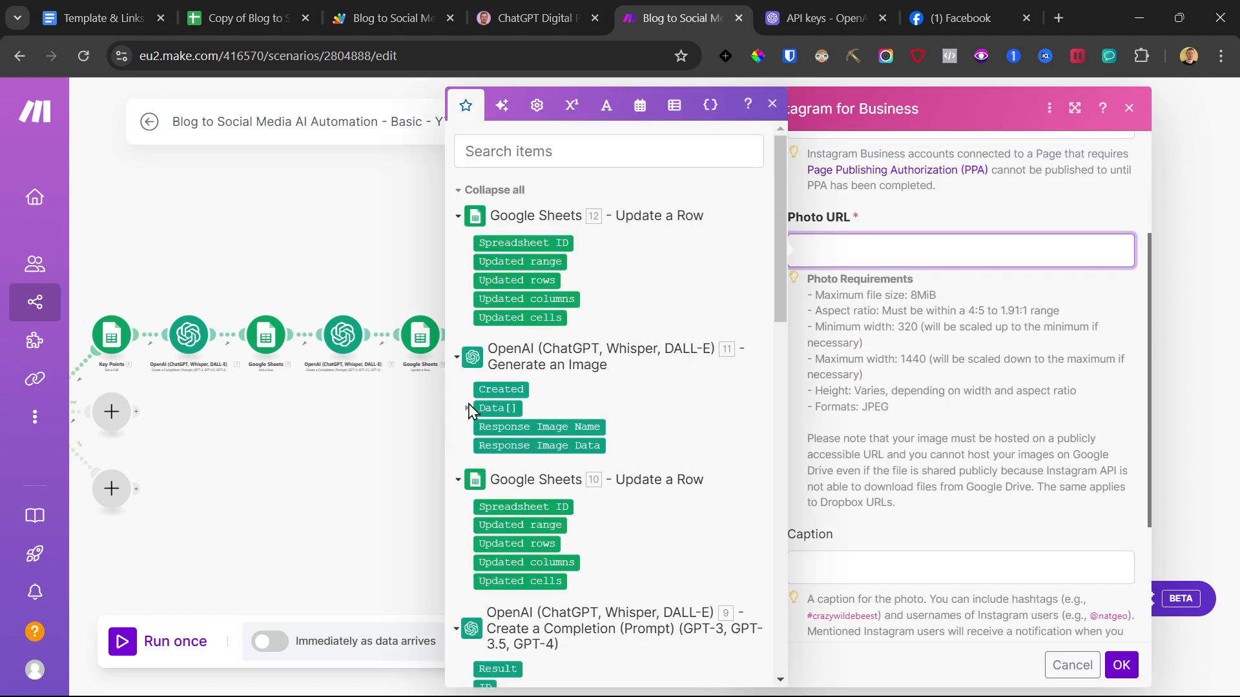
click(468, 408)
click(501, 427)
click(1023, 307)
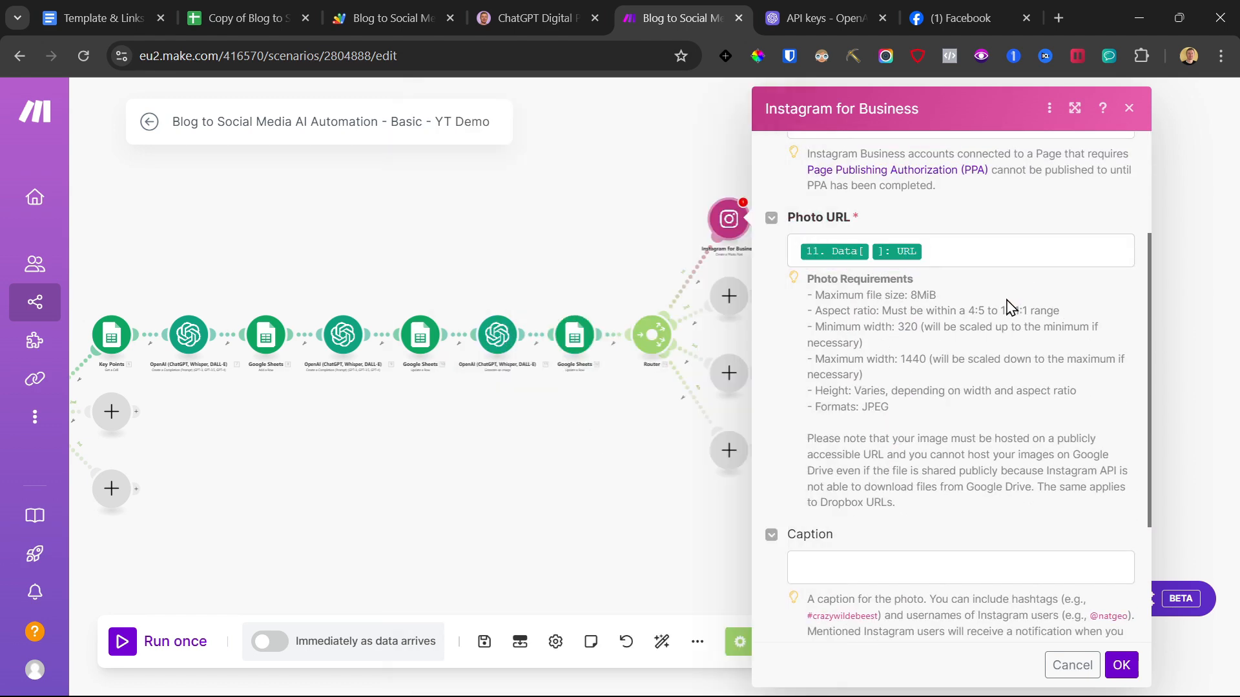
Map 9. Result into Caption and save the Instagram module.
scroll(904, 343, down, 3)
click(875, 365)
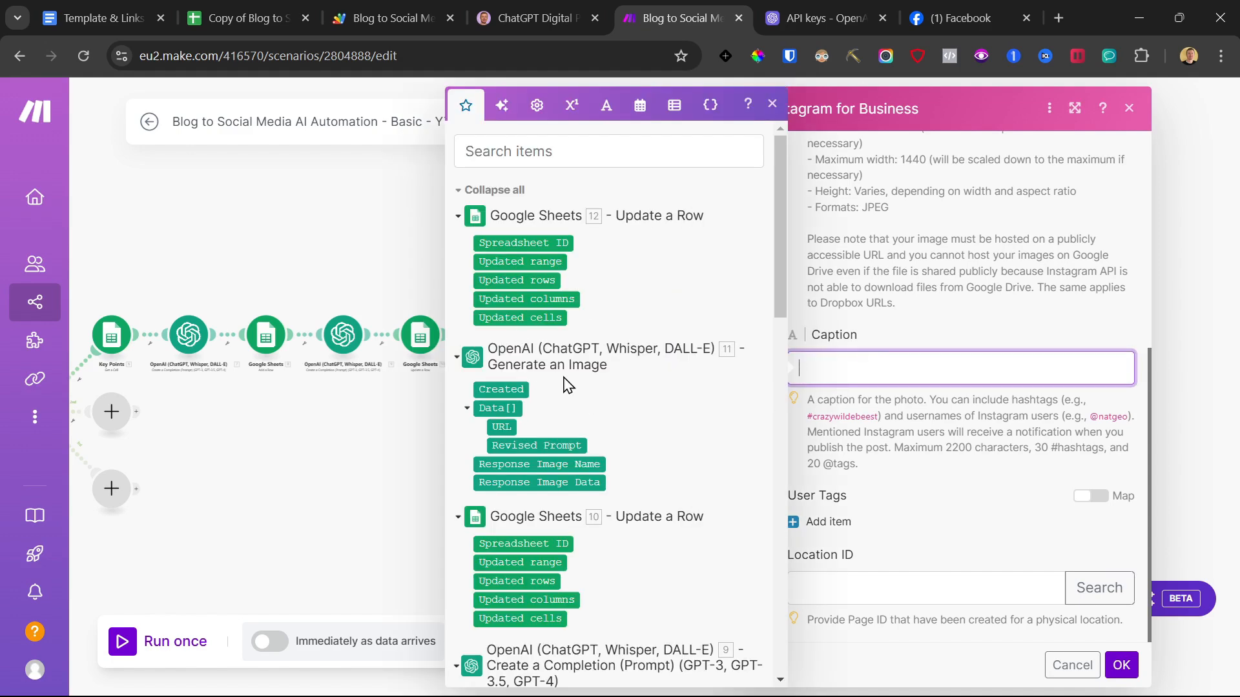
scroll(566, 385, down, 5)
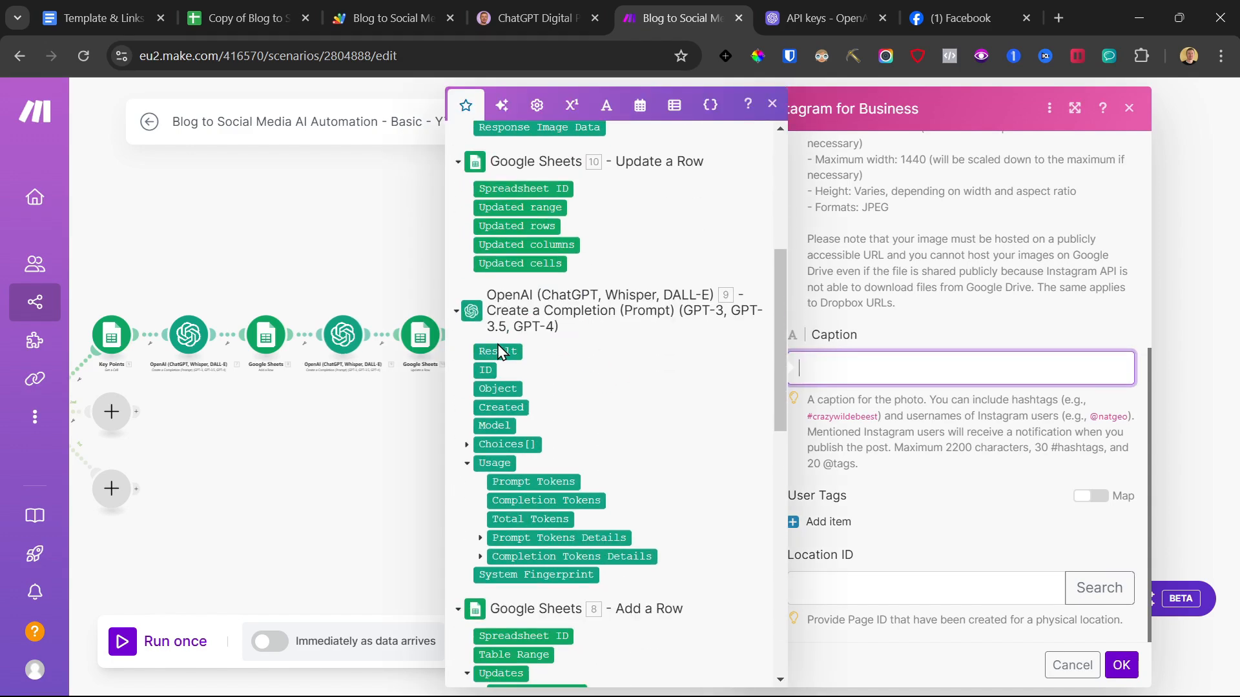
scroll(489, 343, down, 10)
scroll(489, 342, up, 5)
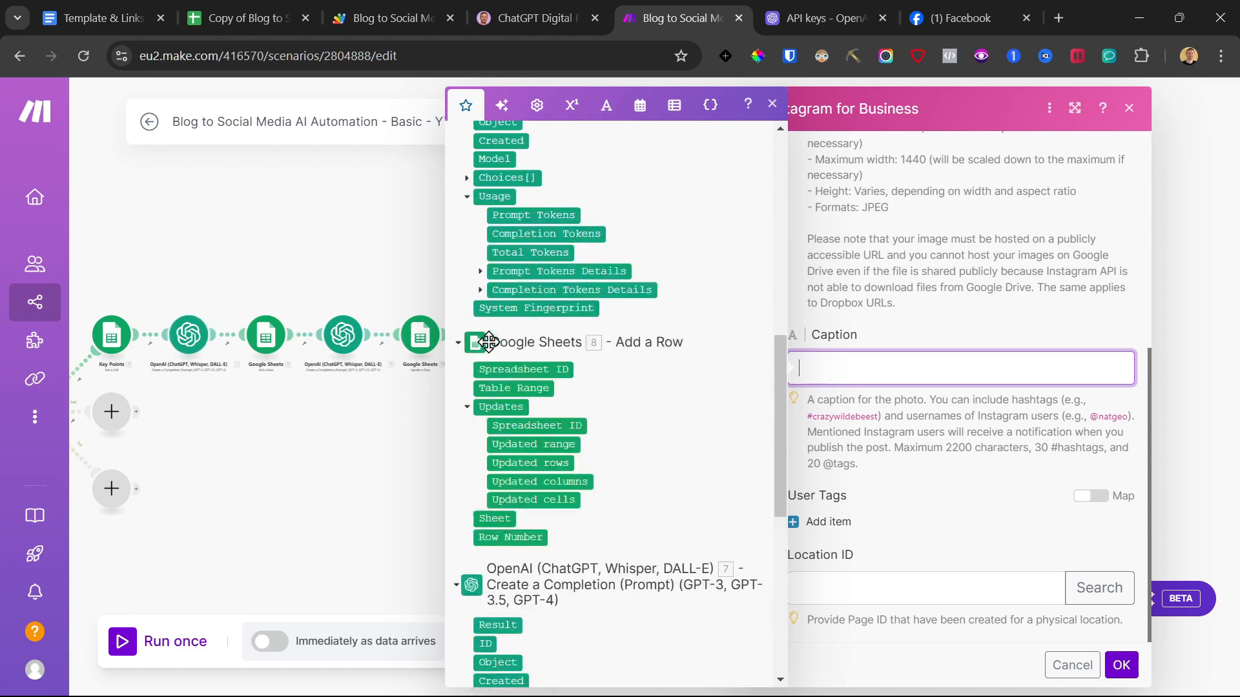
scroll(489, 342, up, 4)
click(498, 351)
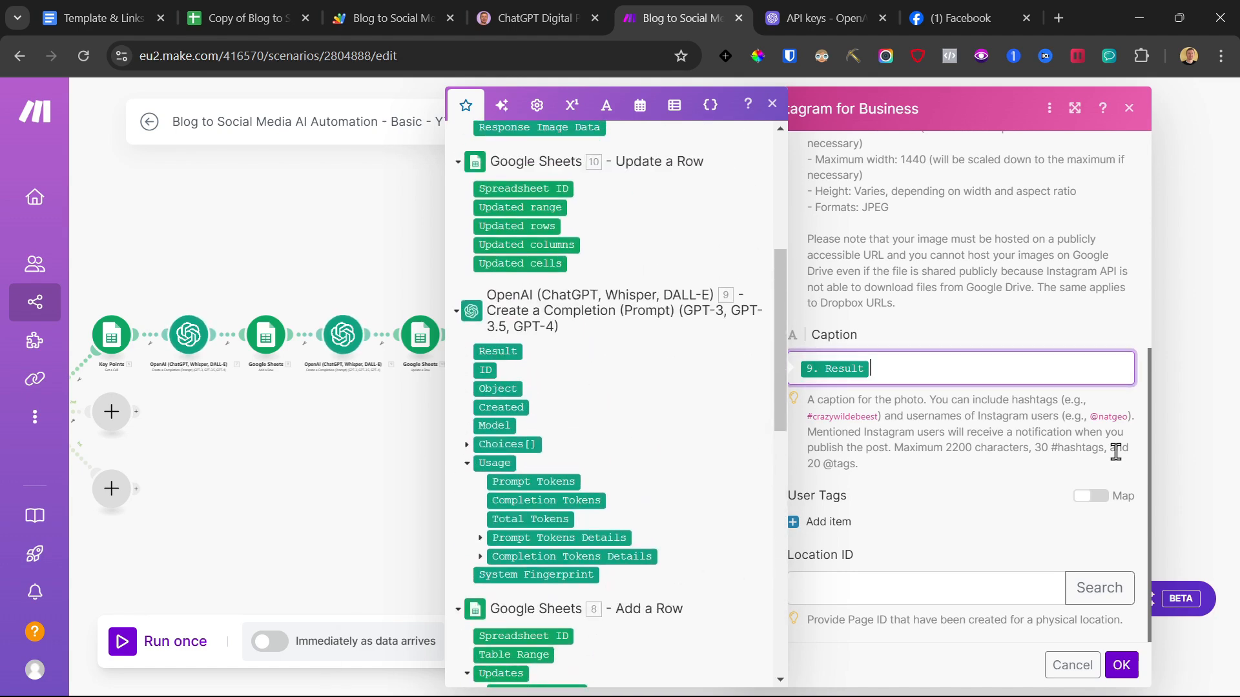
click(964, 504)
click(1121, 666)
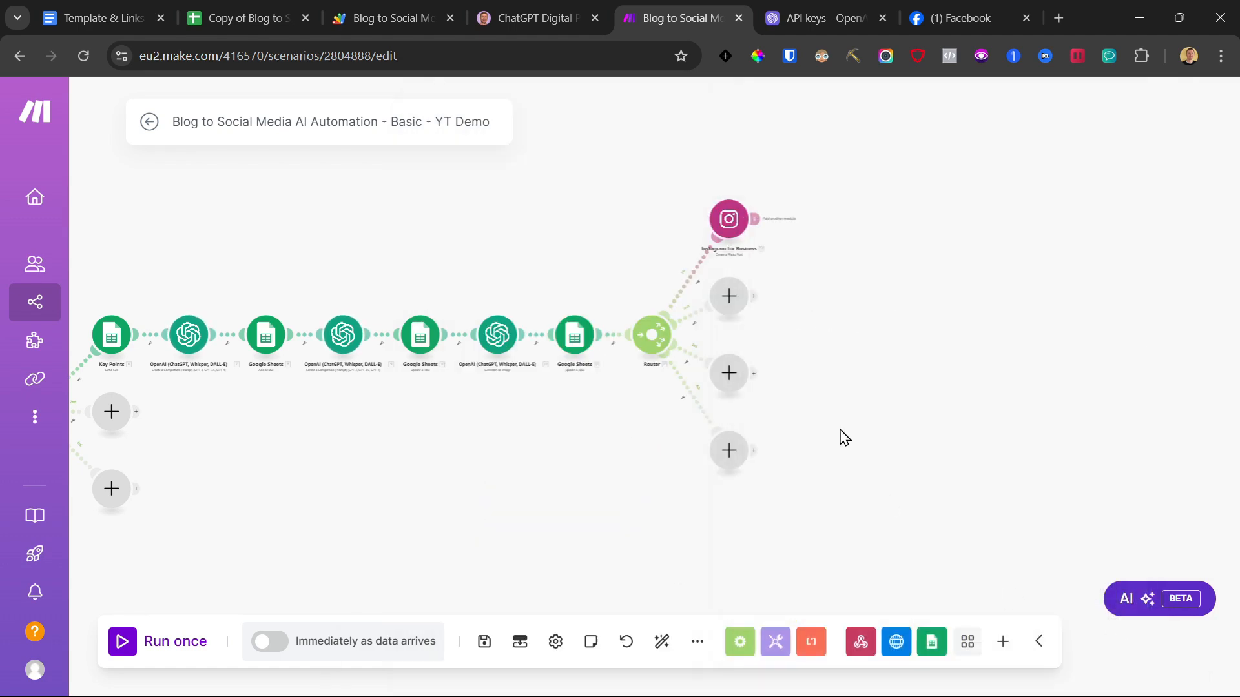
Add a Facebook Pages Create a Post with Photos module on the next branch, posting to the test page.
click(730, 301)
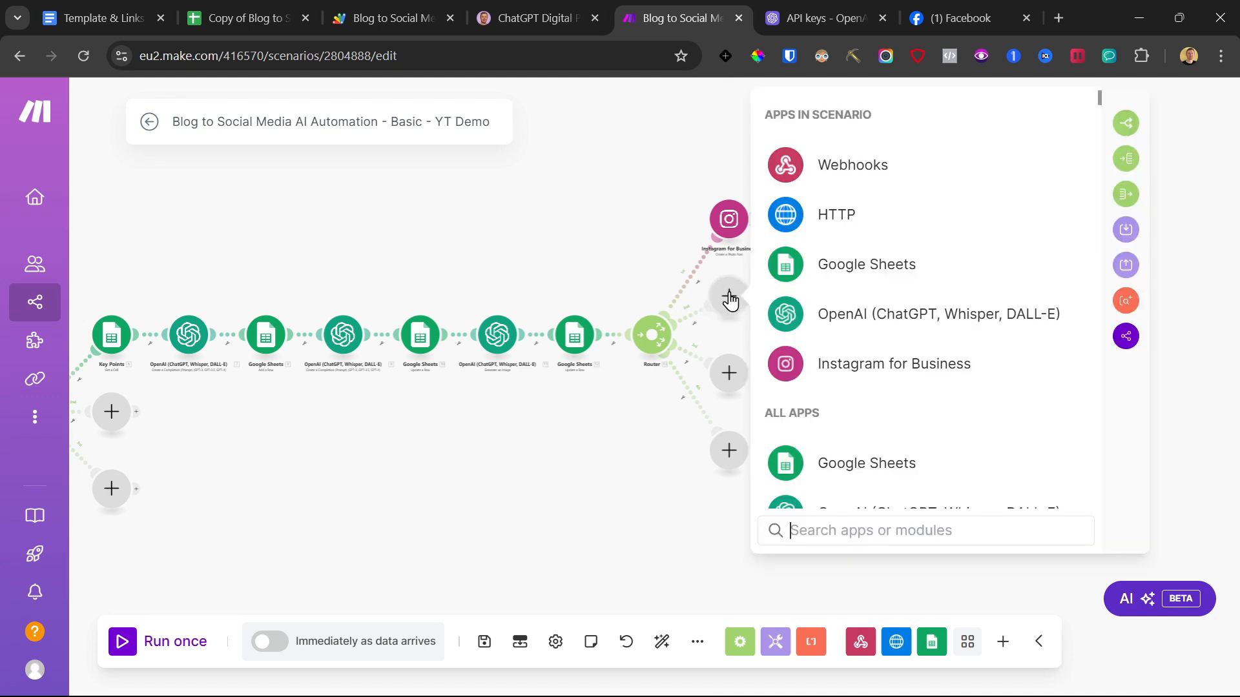
text(face)
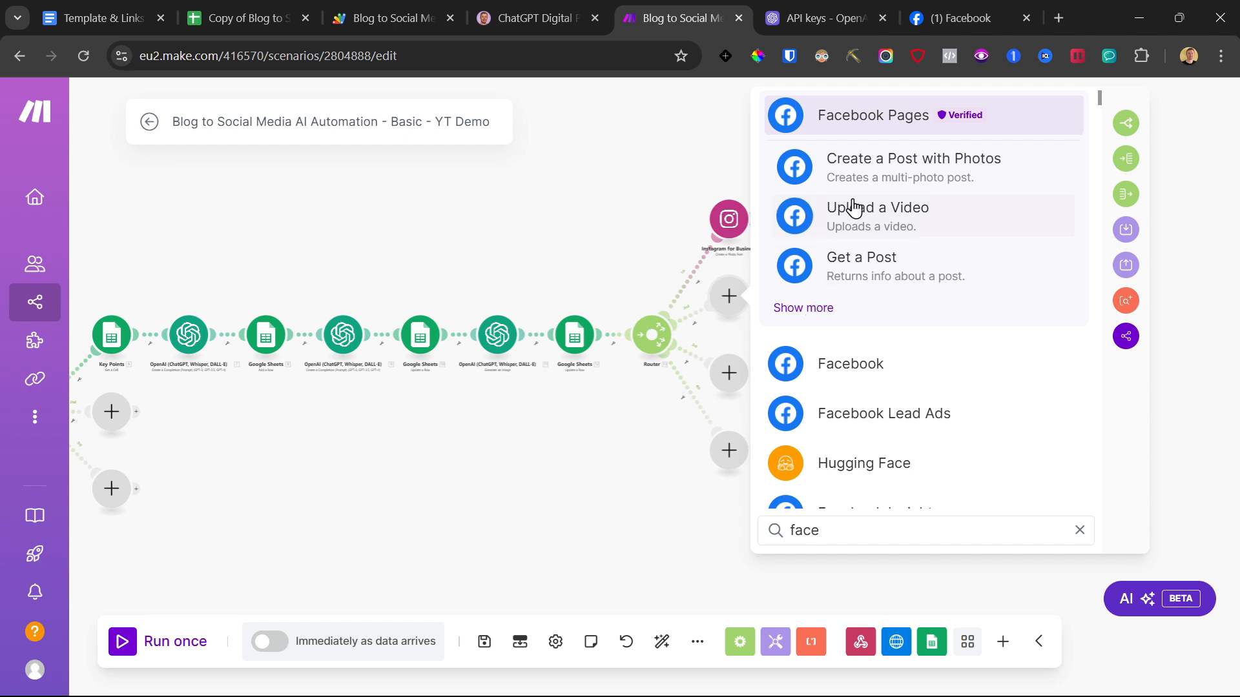
click(789, 173)
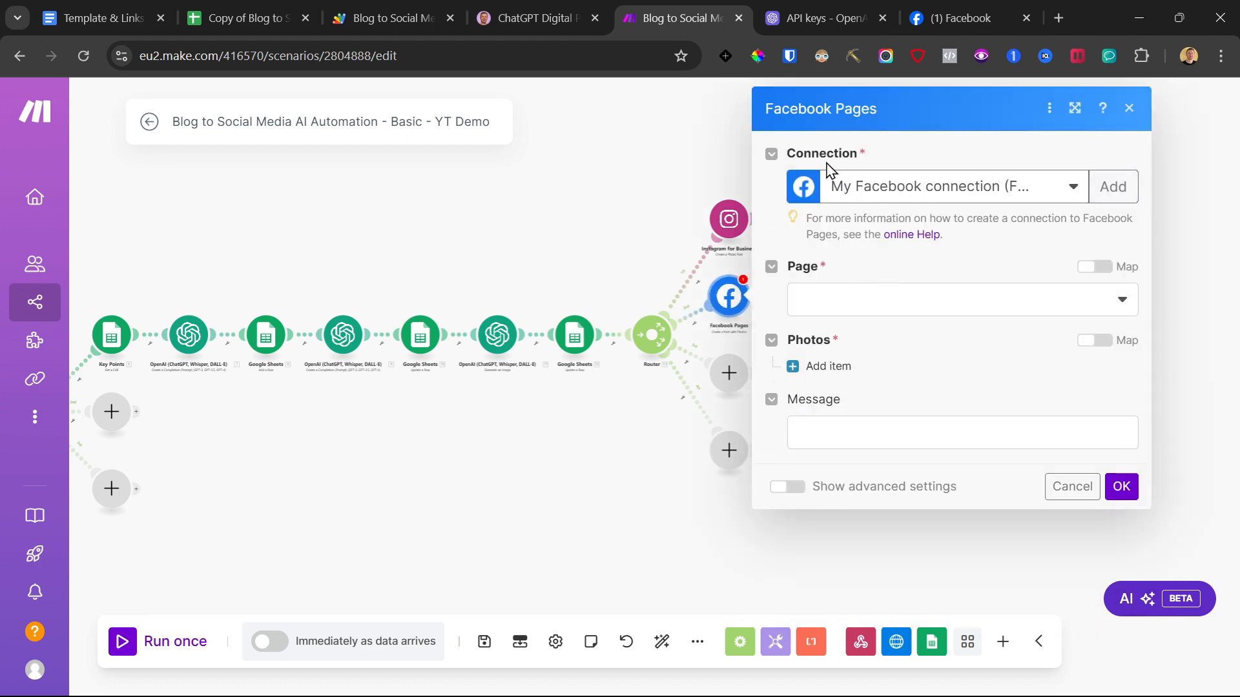
click(869, 303)
click(873, 435)
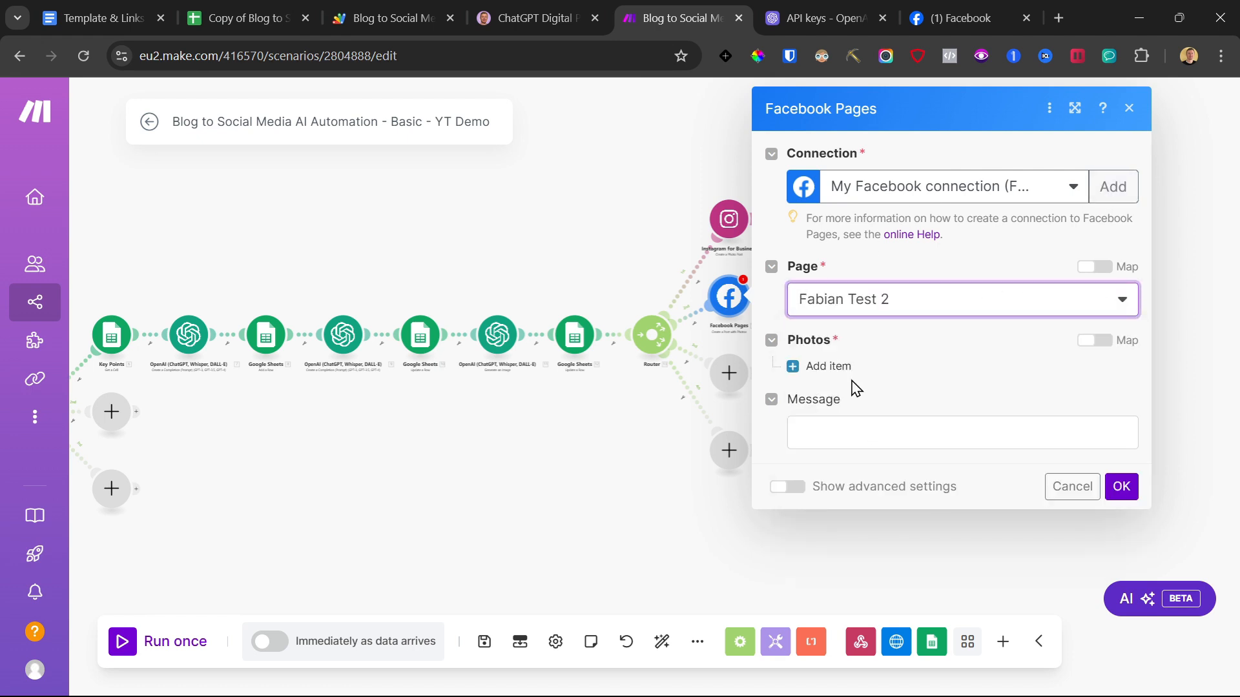
Add a photo item downloaded from URL 11. Data[]: URL, with an empty caption.
click(828, 367)
scroll(868, 398, down, 2)
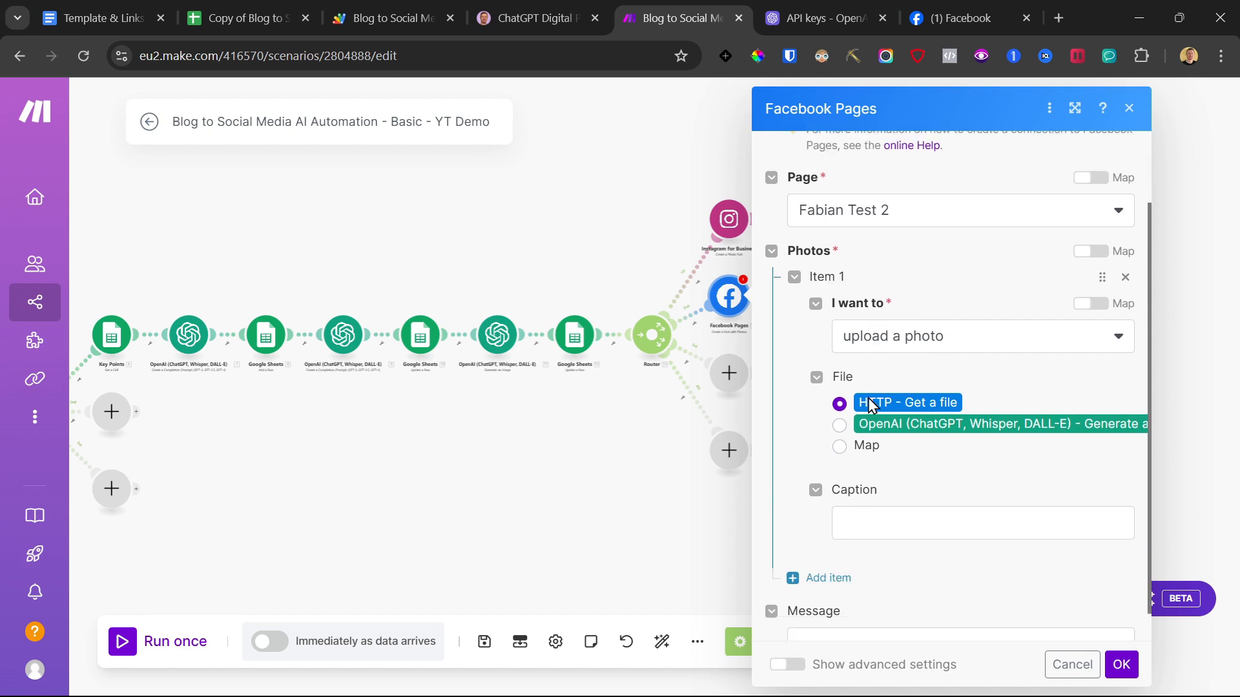
click(872, 350)
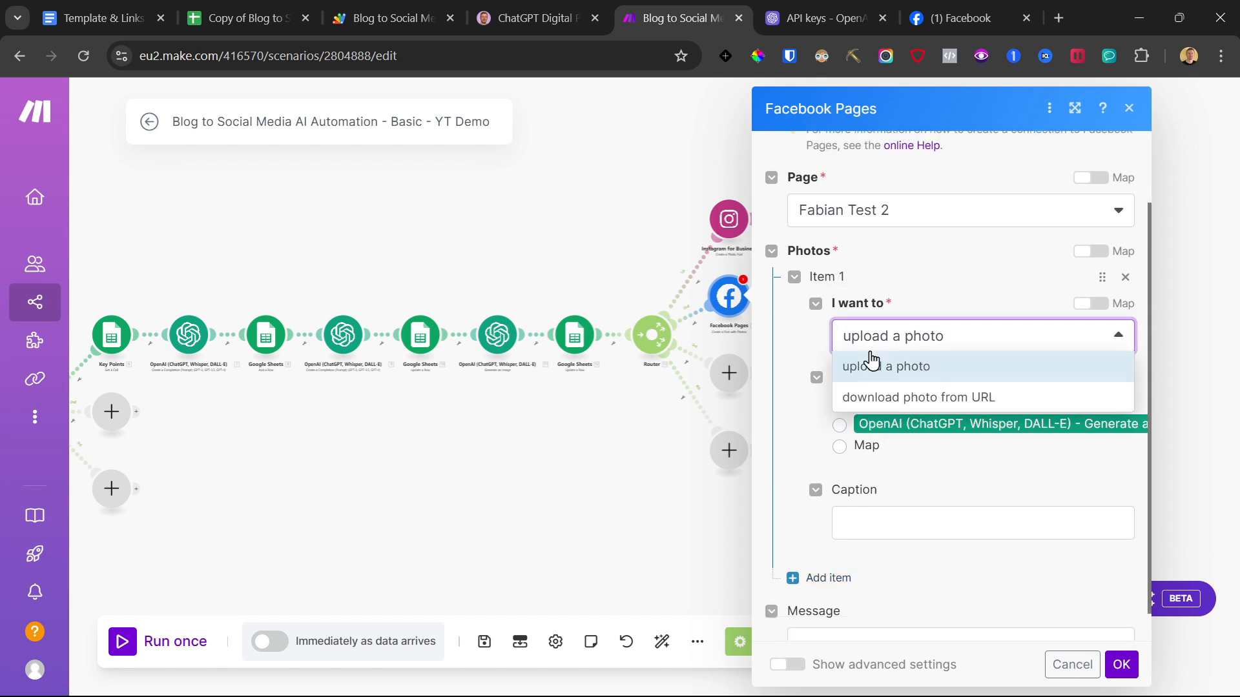
click(889, 405)
click(870, 406)
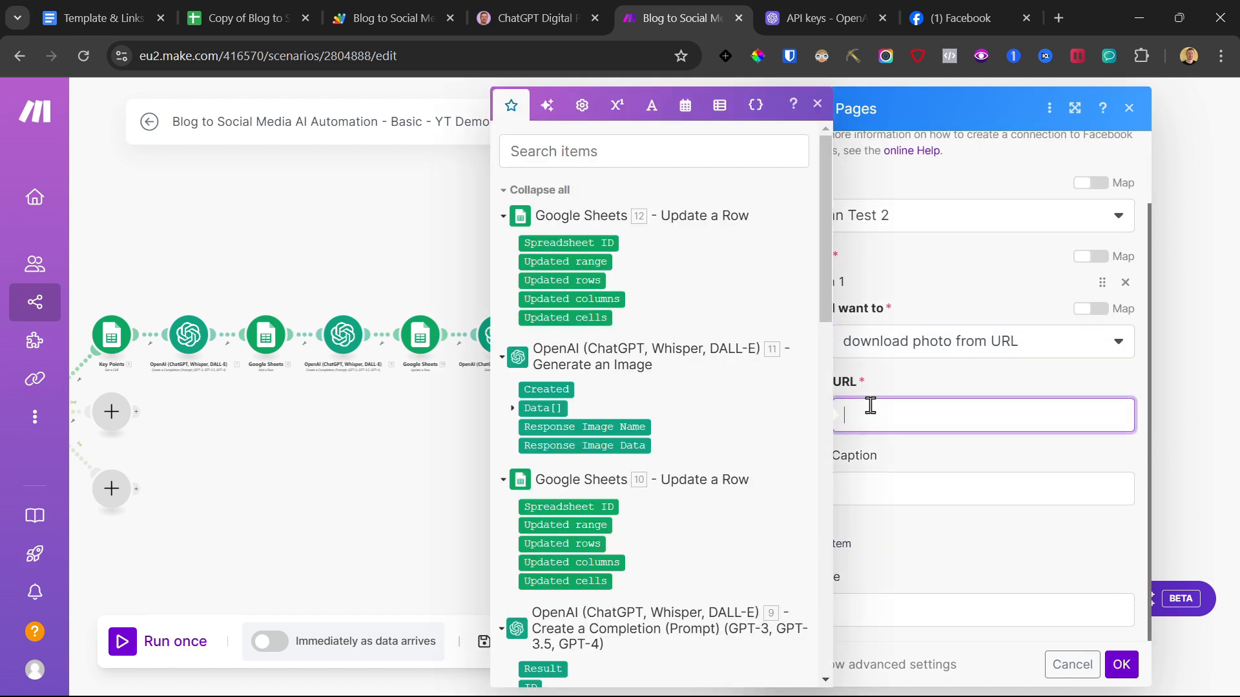
click(512, 408)
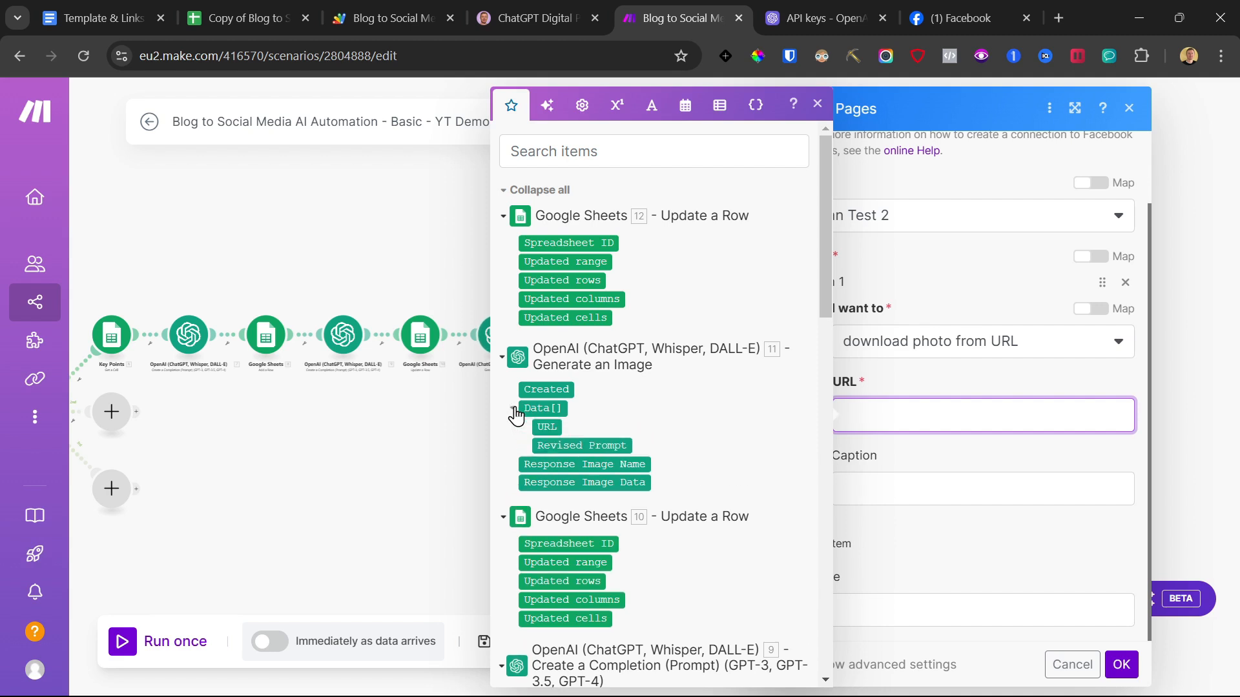
click(548, 427)
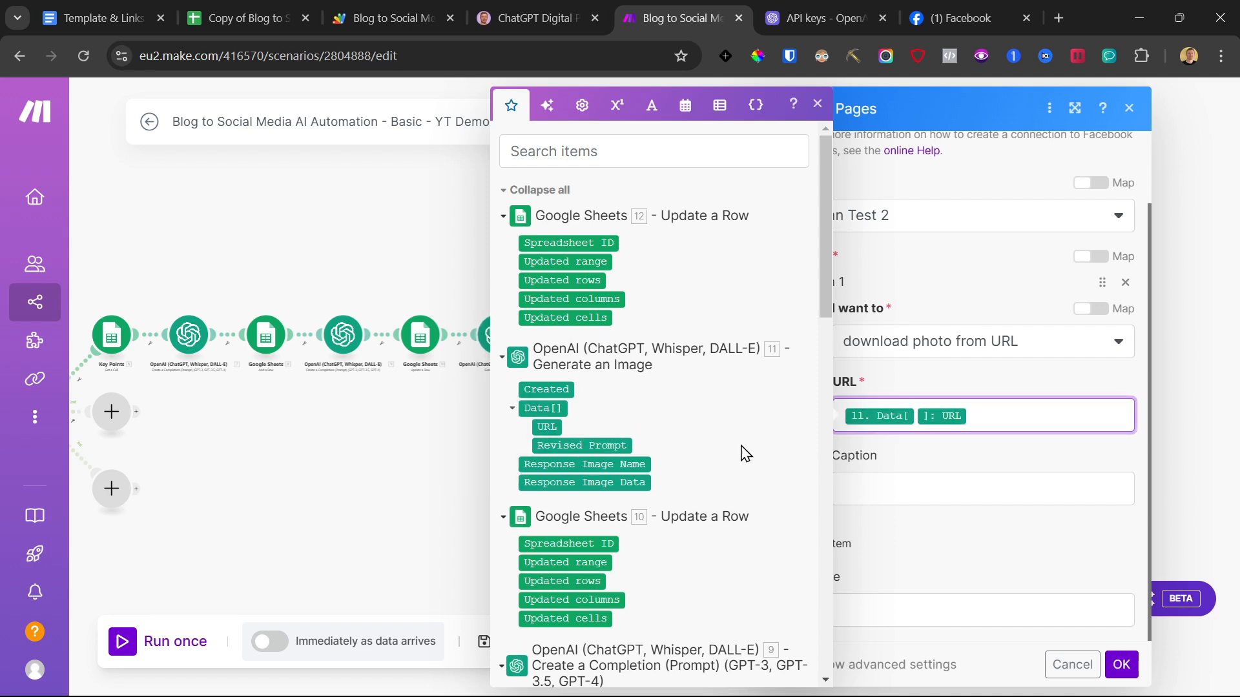
click(905, 487)
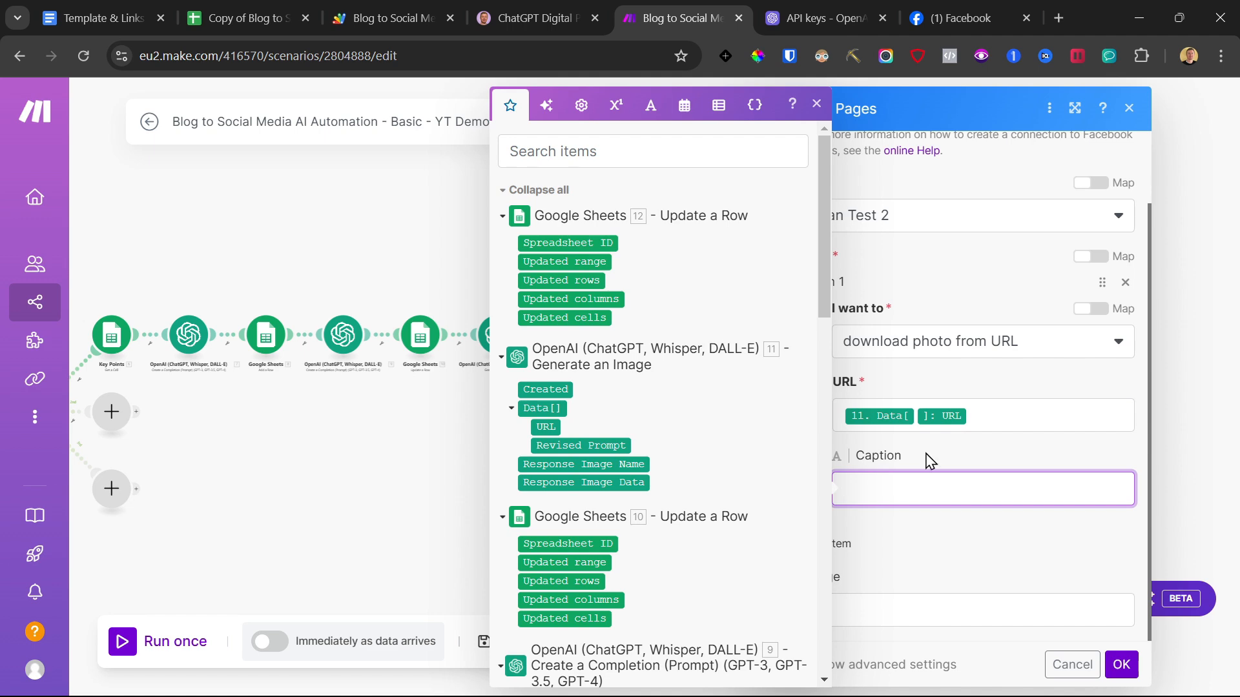
click(905, 488)
click(920, 456)
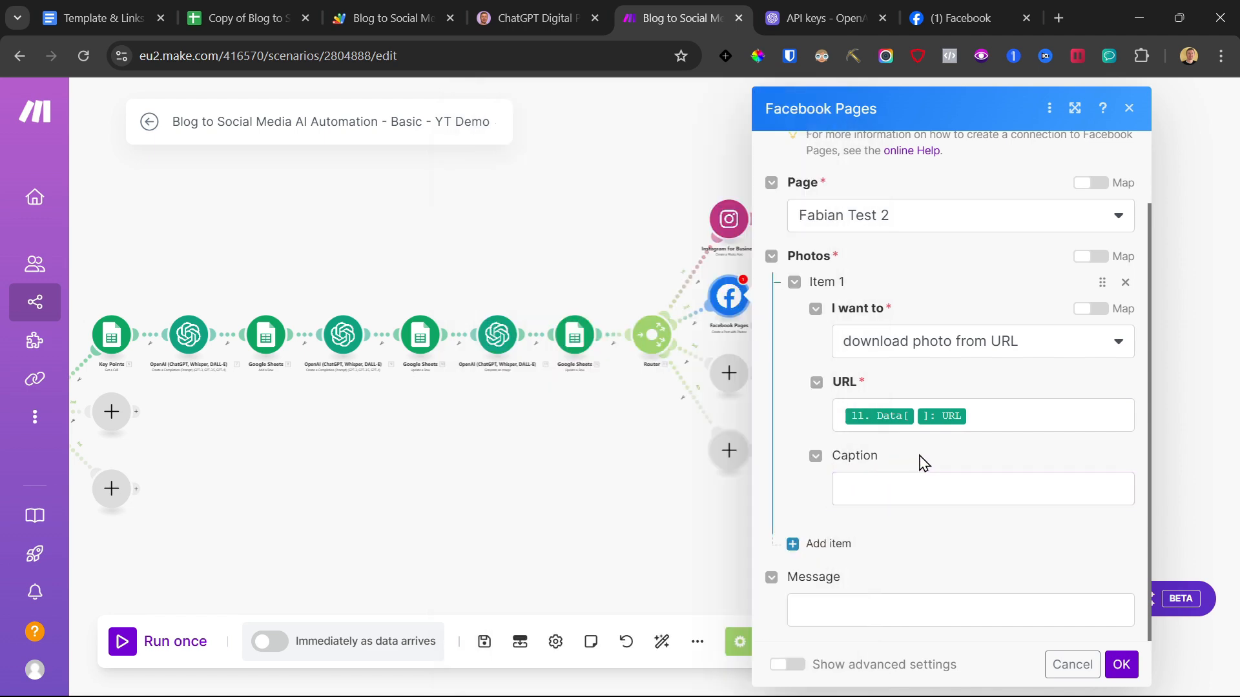
Map 9. Result into the post Message and save the Facebook Pages module.
click(860, 597)
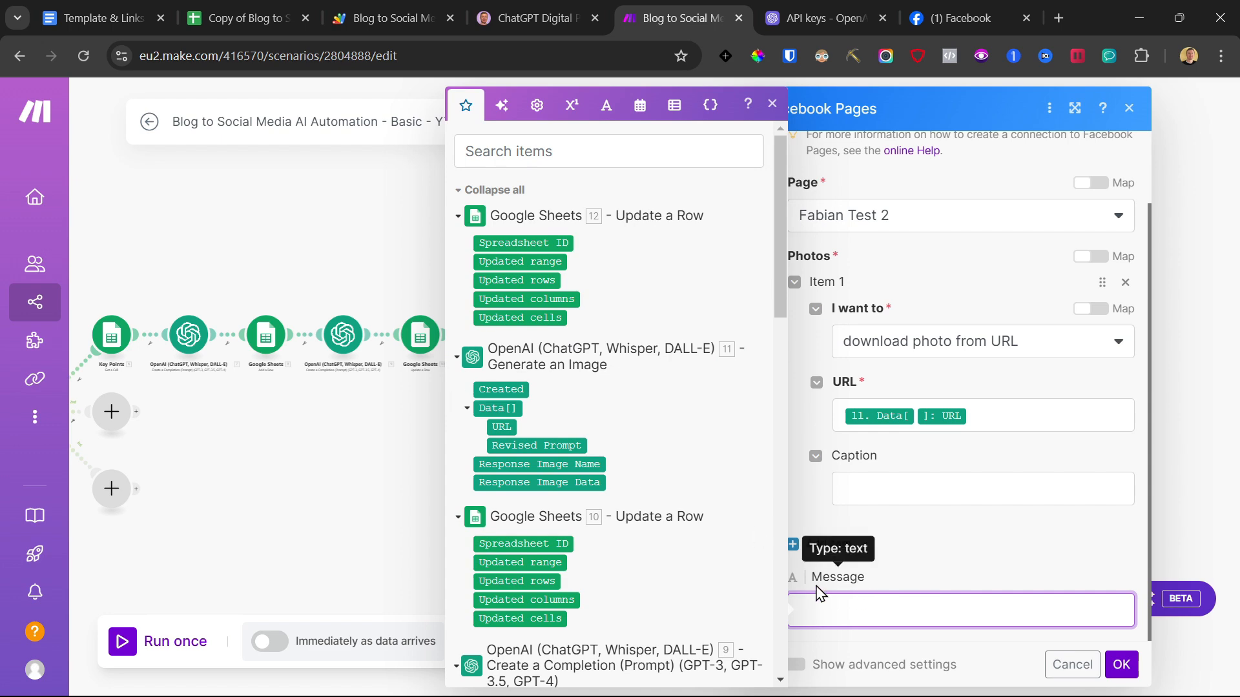
scroll(534, 415, down, 5)
scroll(534, 415, down, 1)
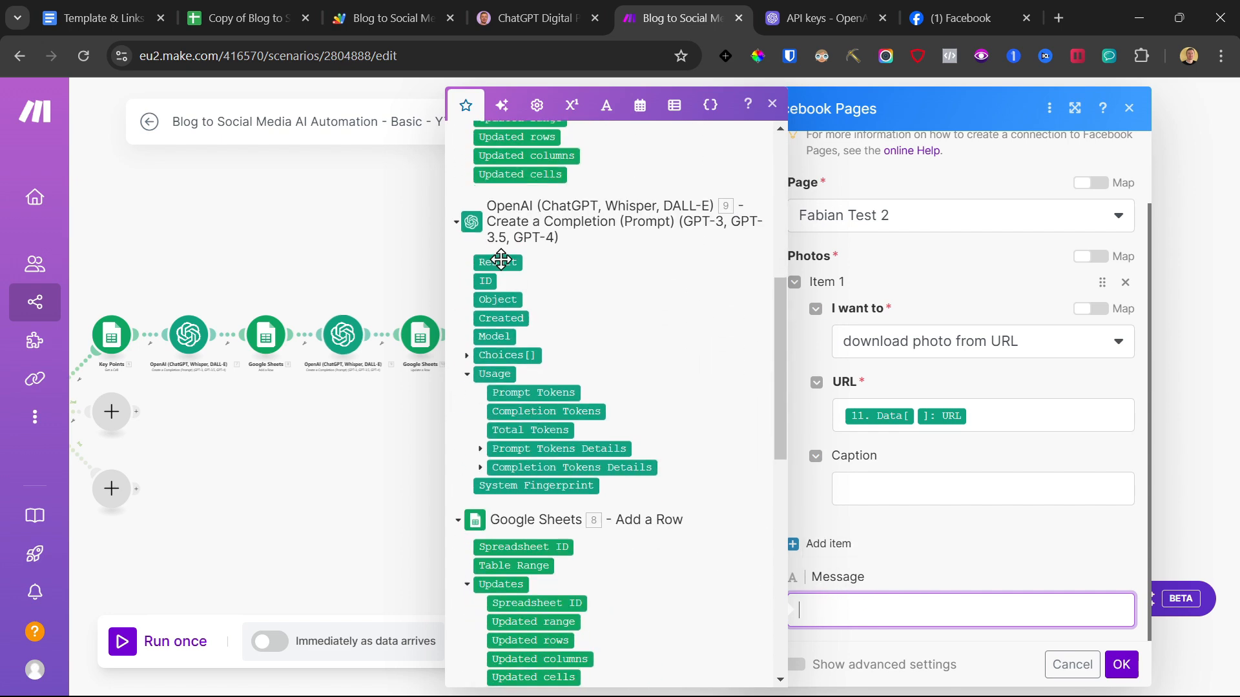
click(501, 259)
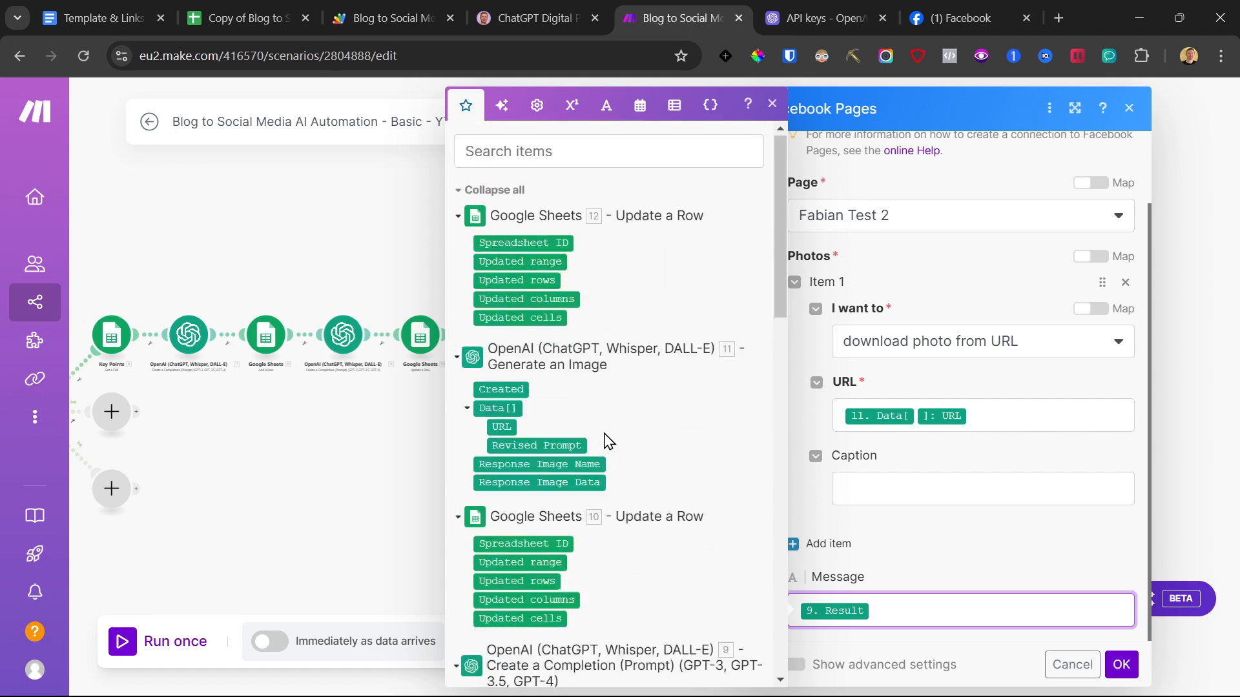
click(1121, 665)
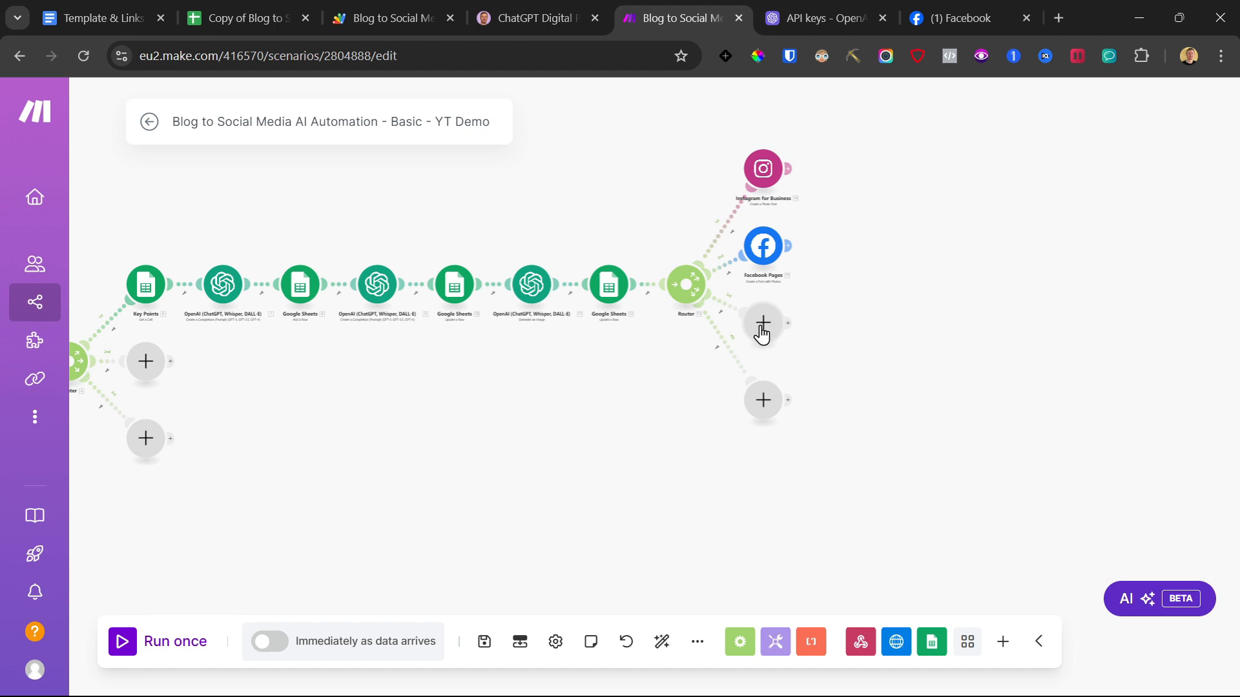
Add an HTTP Get a file module on the third branch with URL mapped to 11. Data[]: URL.
click(762, 333)
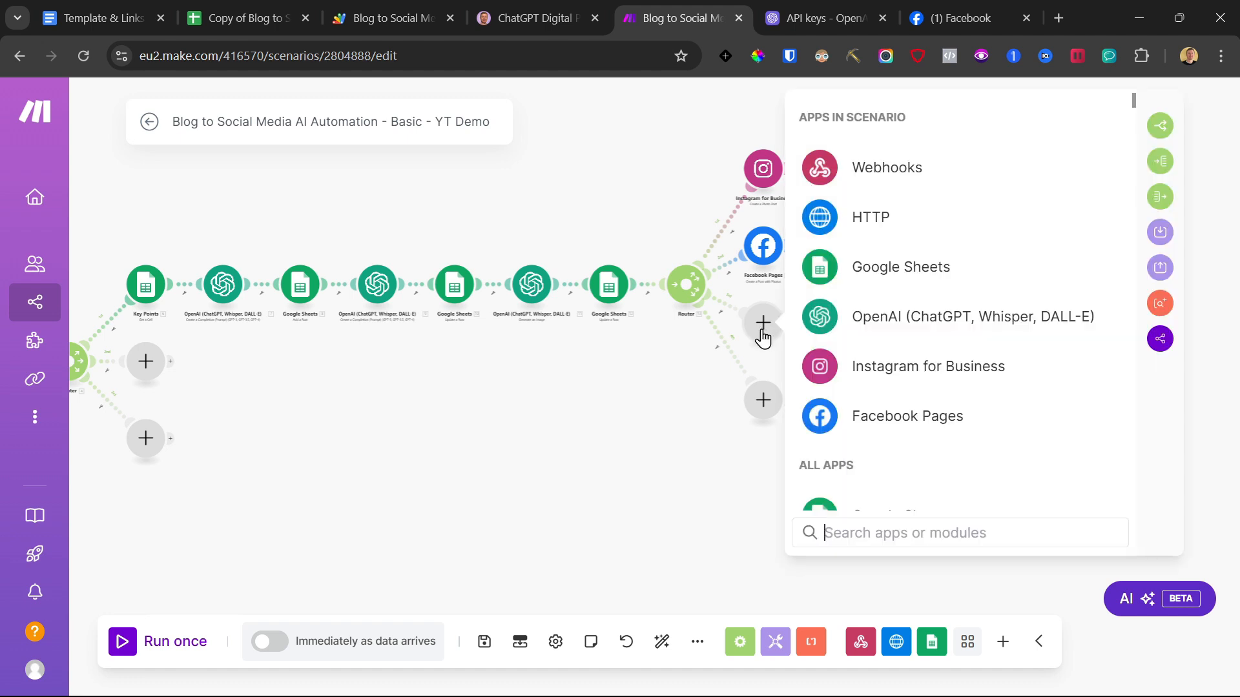
click(851, 219)
click(867, 264)
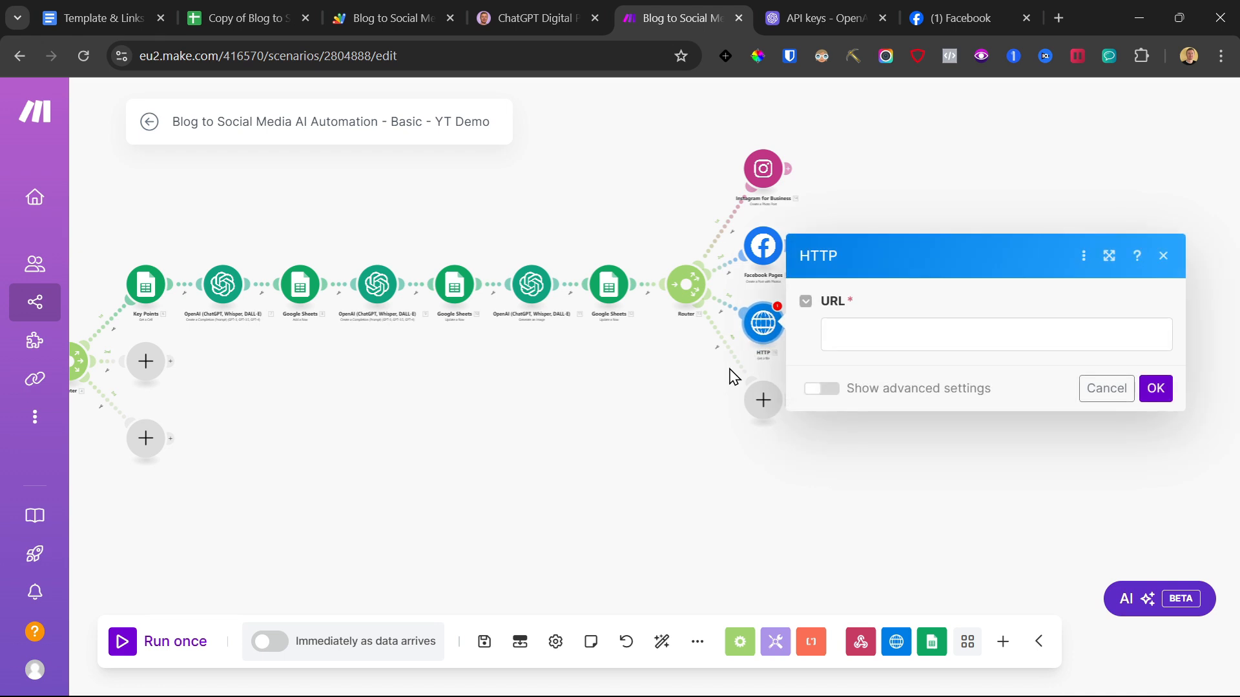
click(869, 327)
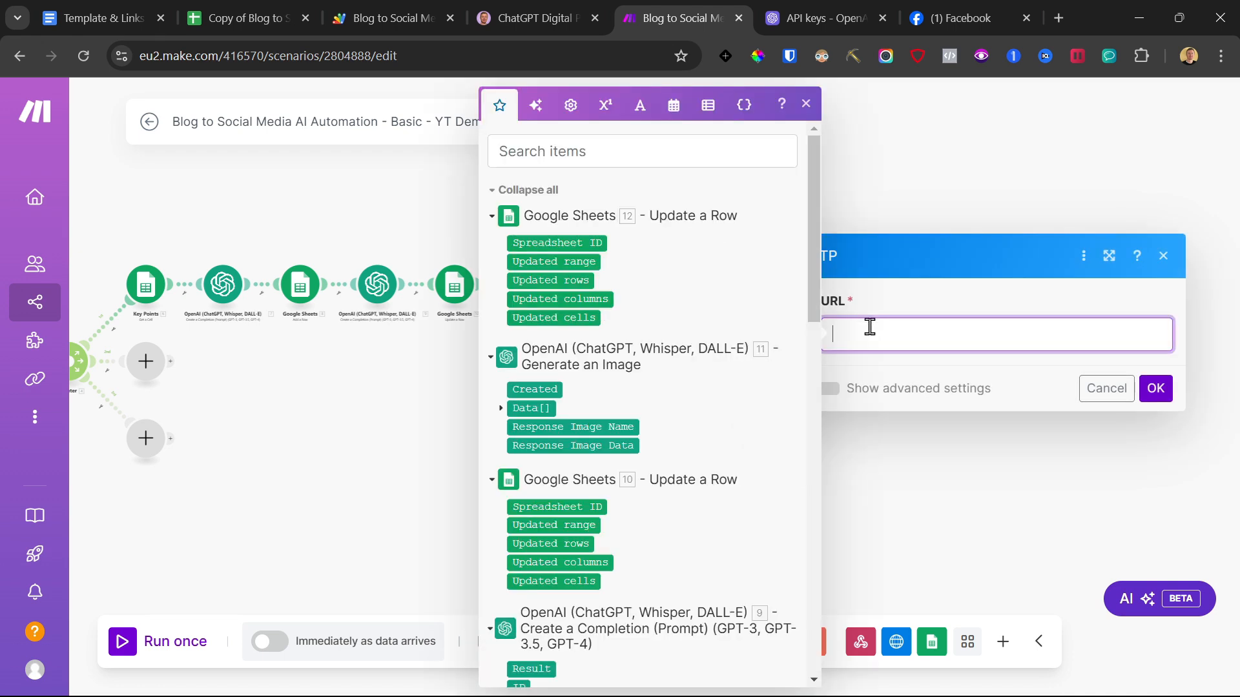
click(507, 406)
click(535, 426)
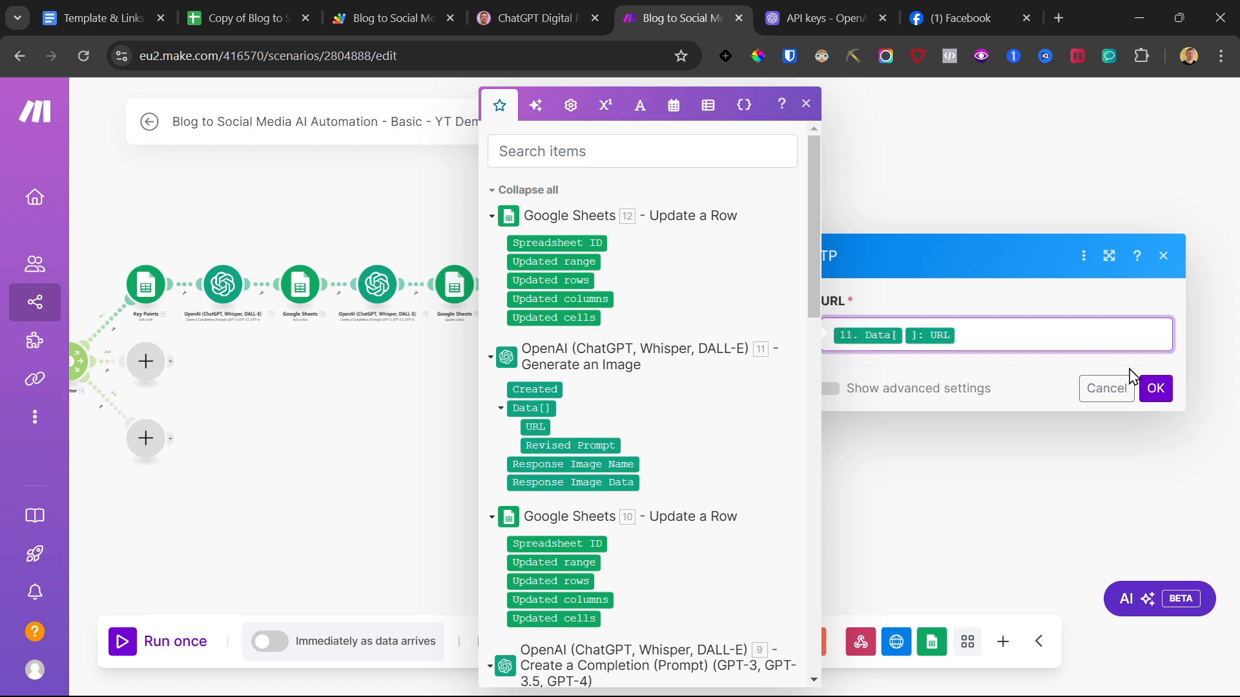
click(1155, 388)
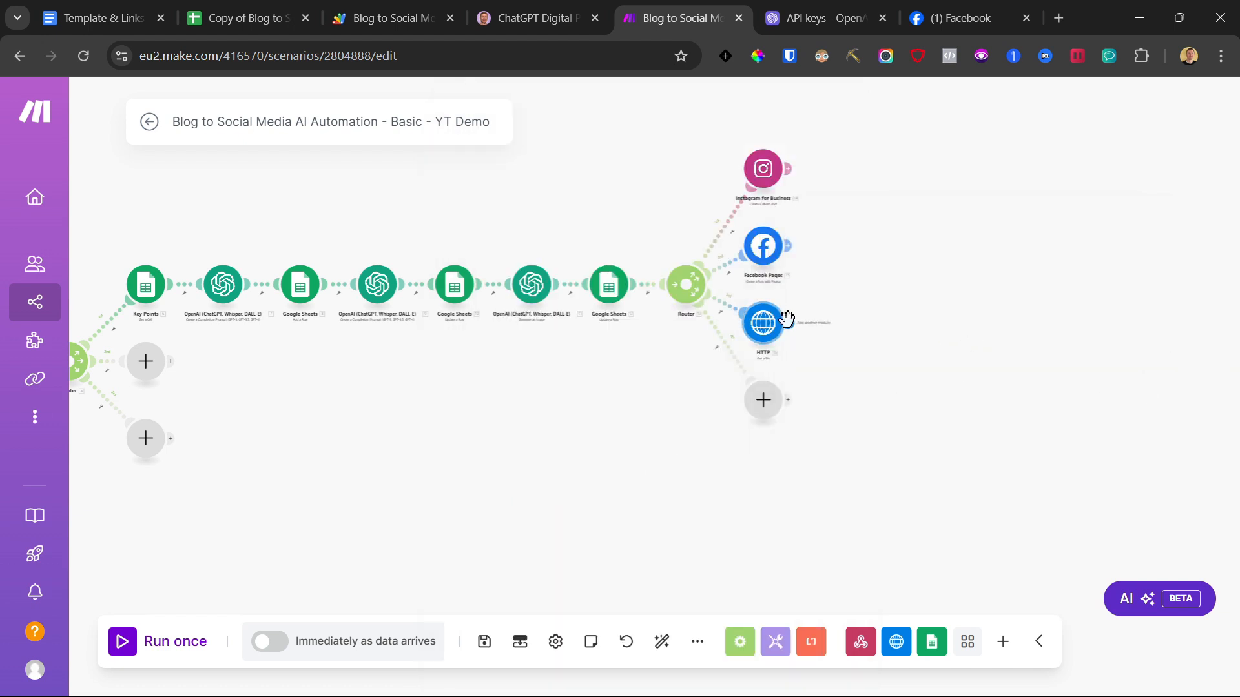
click(787, 320)
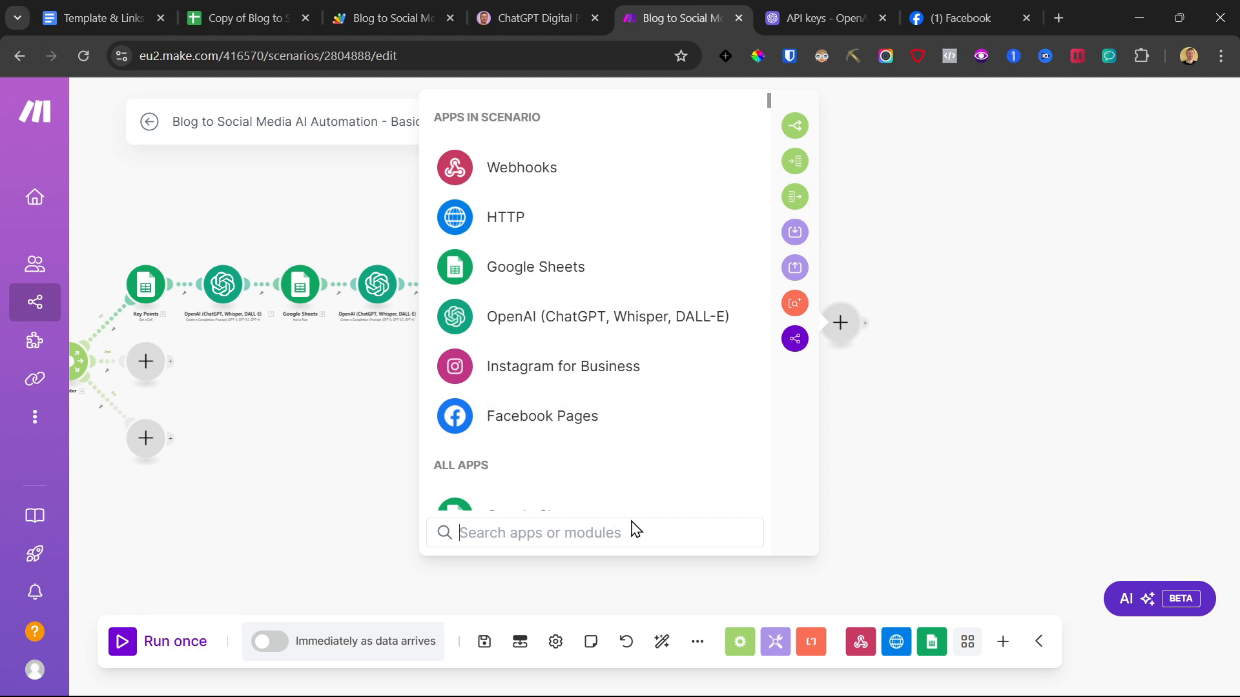
Add a LinkedIn Create a User Image Post step using the existing LinkedIn connection.
text(linked)
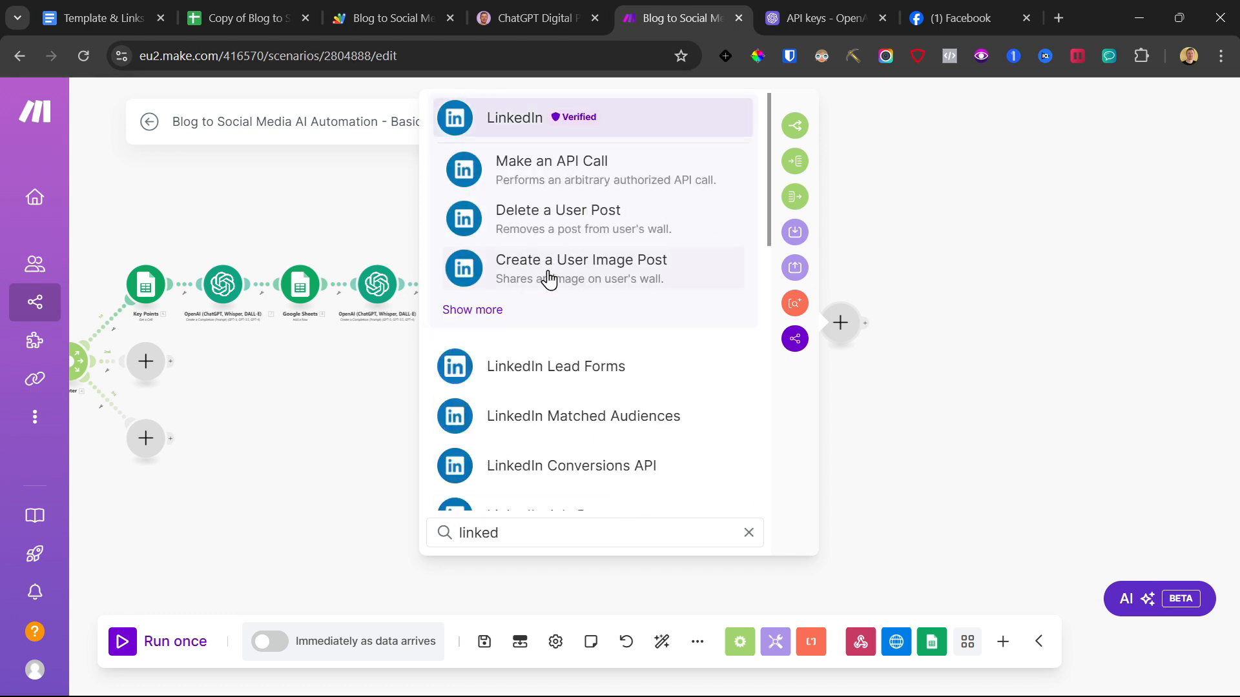
click(548, 275)
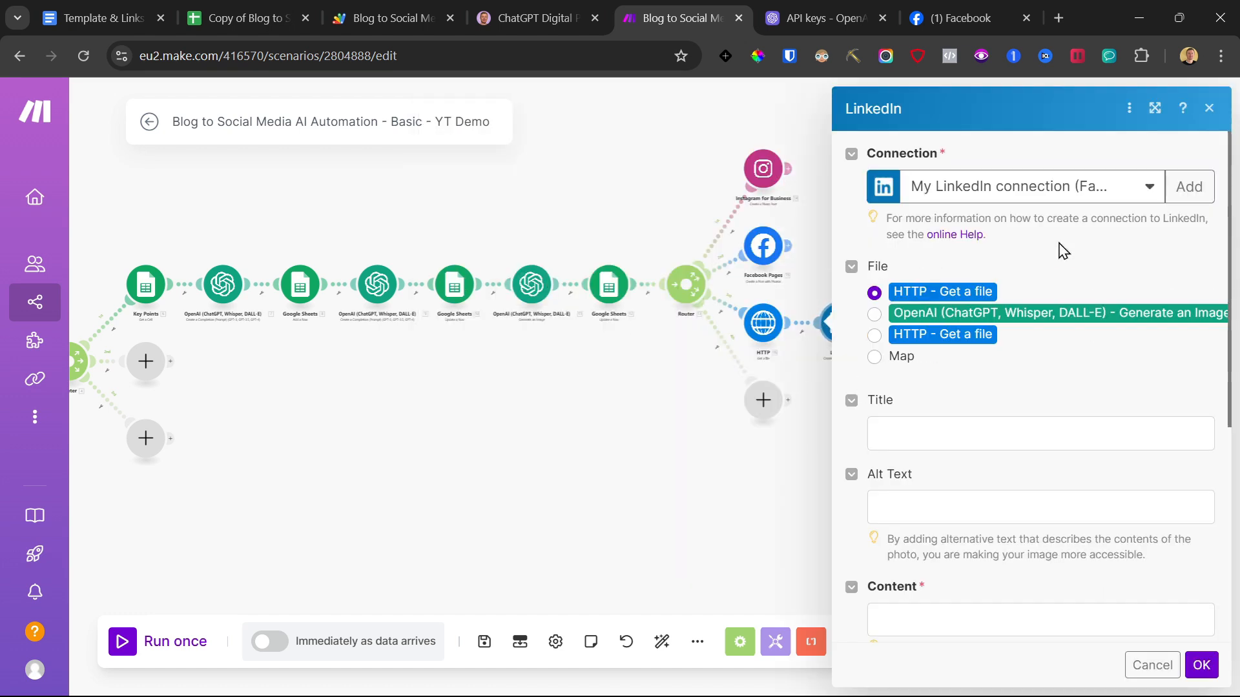
click(1191, 190)
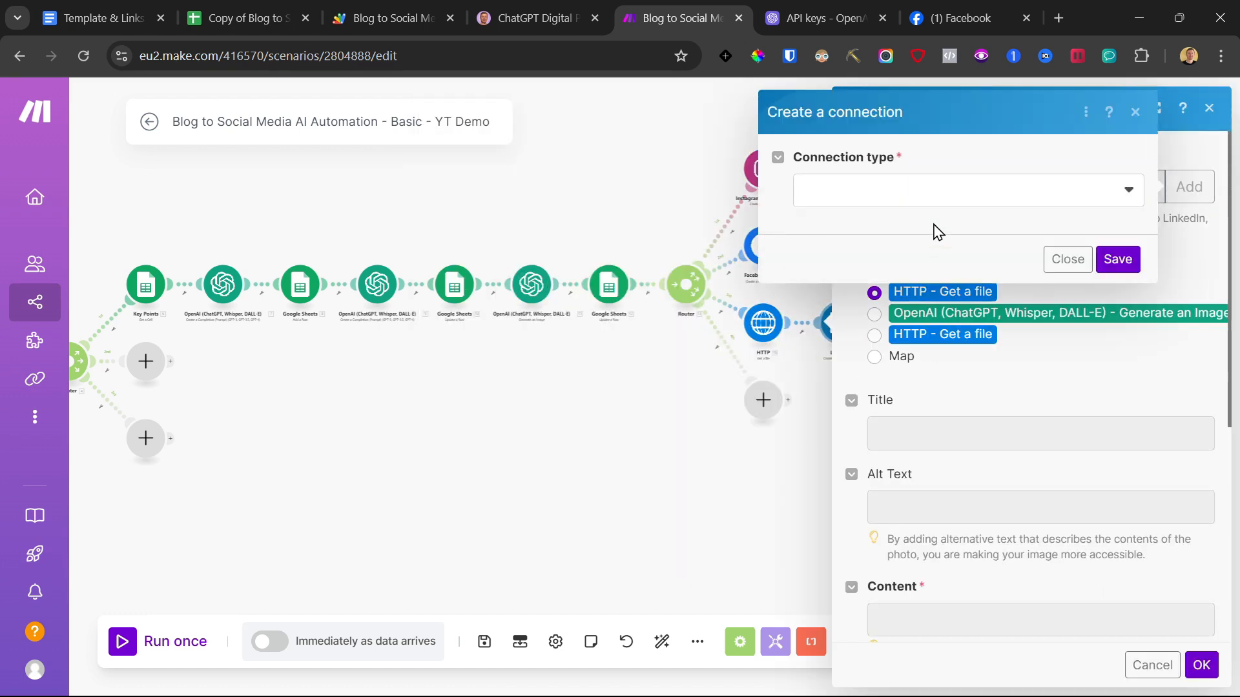
click(940, 202)
click(896, 219)
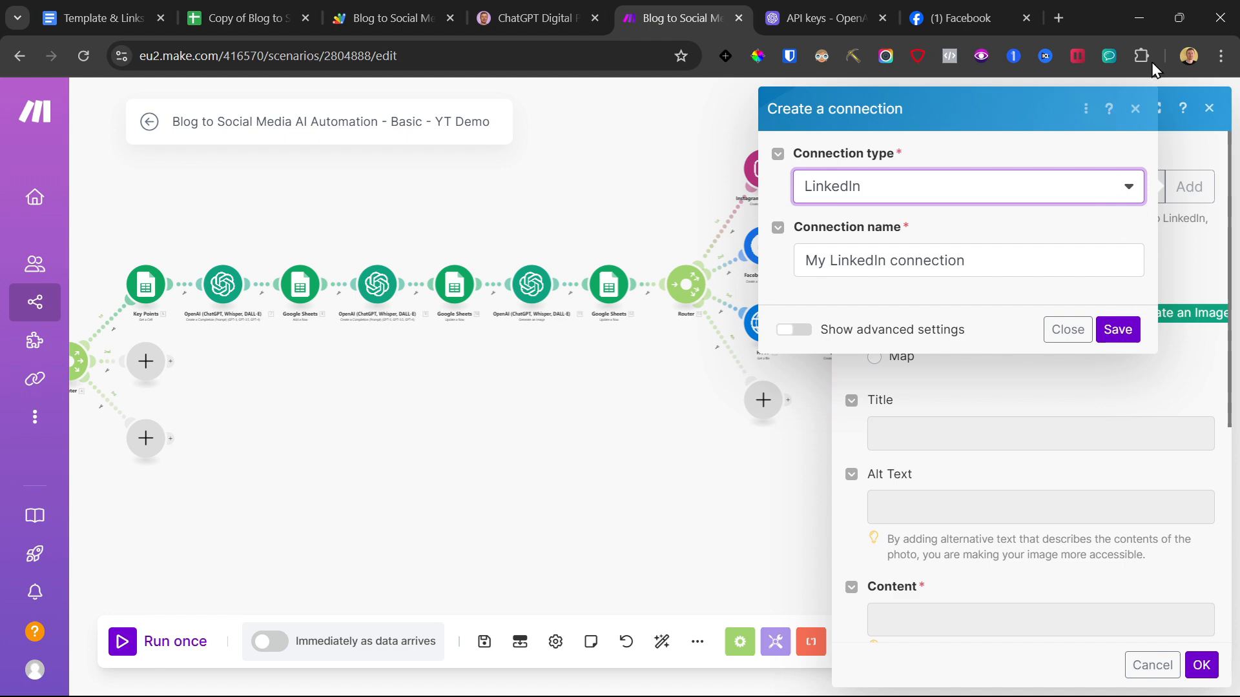
click(1117, 329)
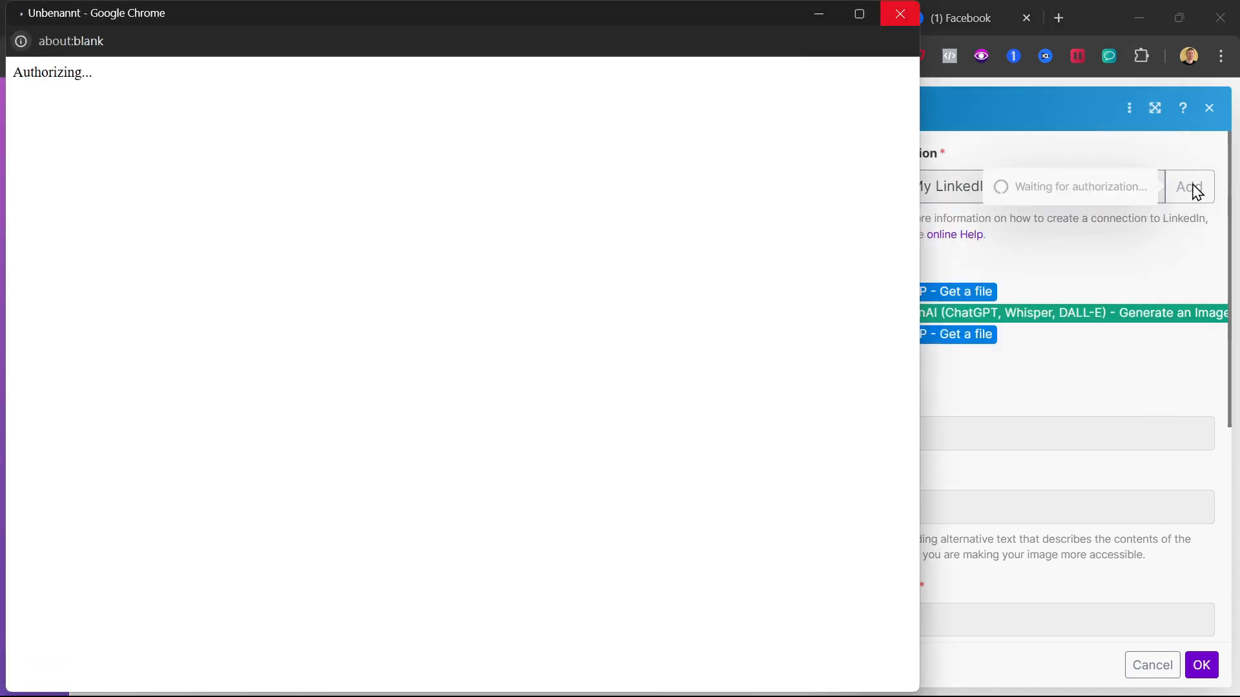
click(900, 14)
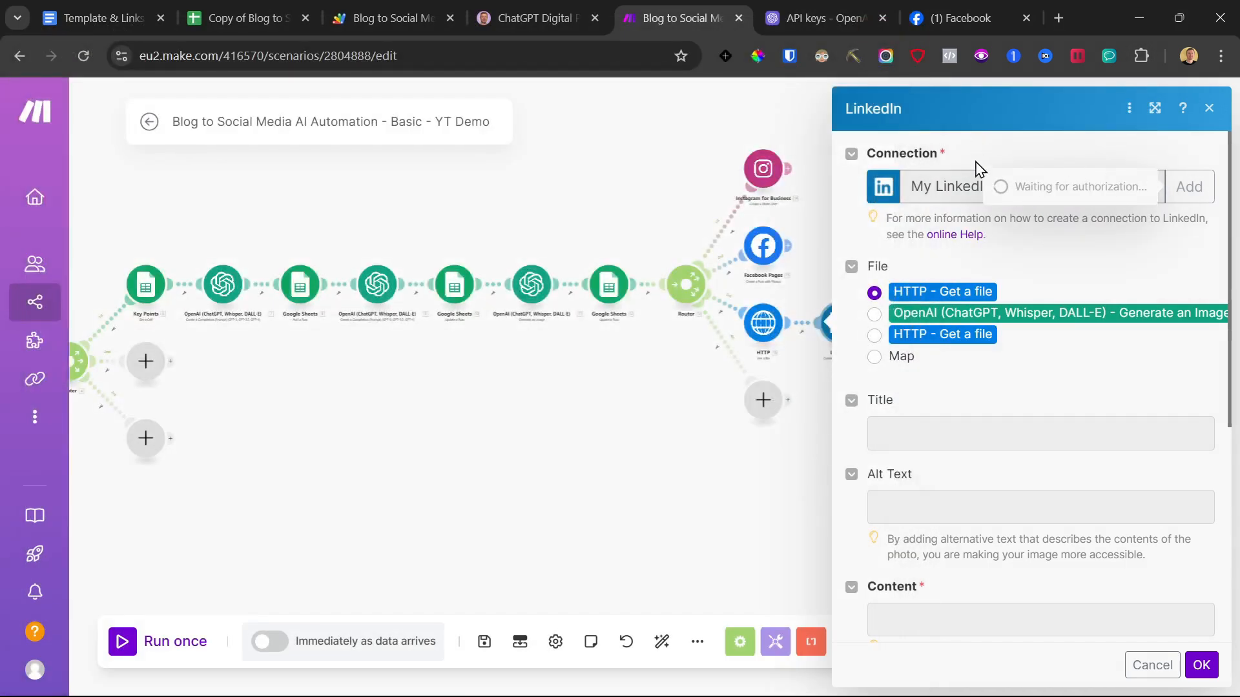
click(1208, 108)
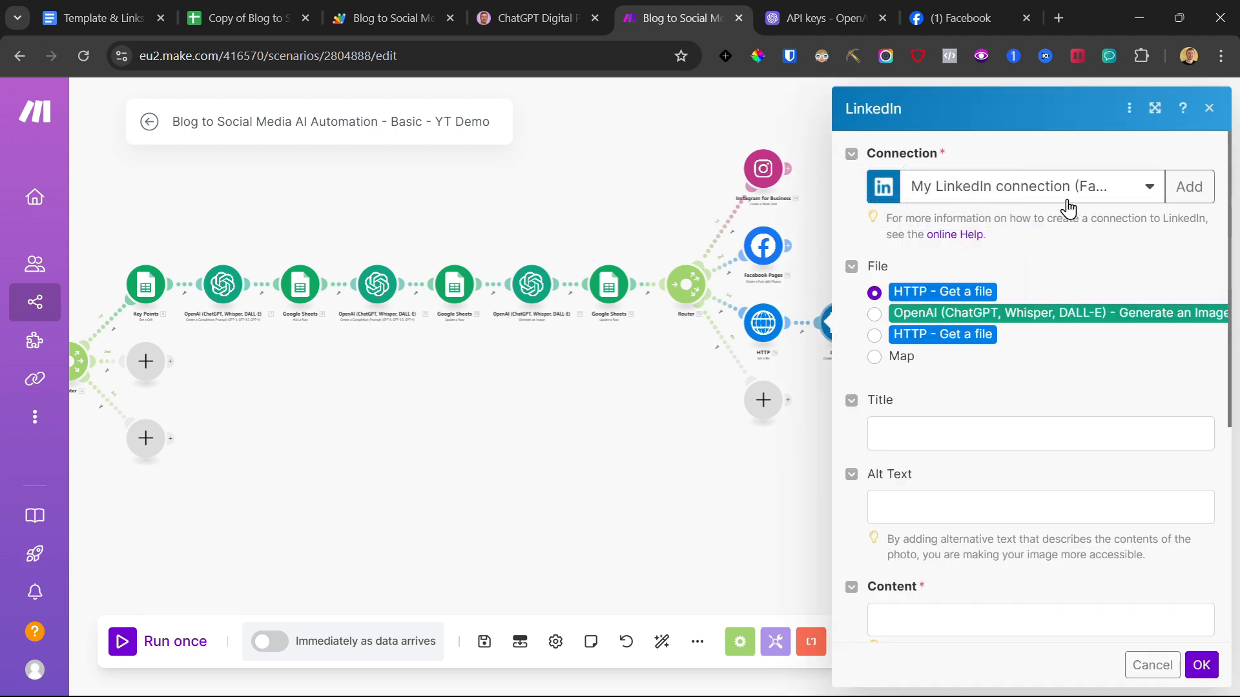
click(1067, 200)
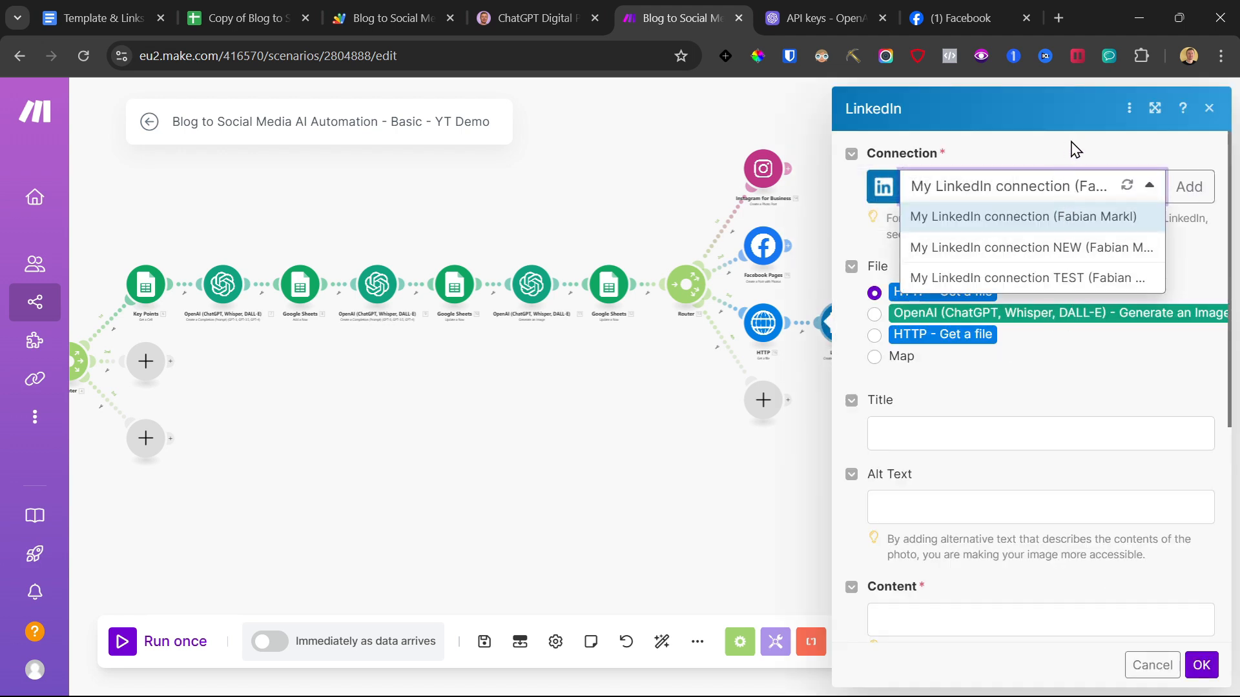
click(1060, 166)
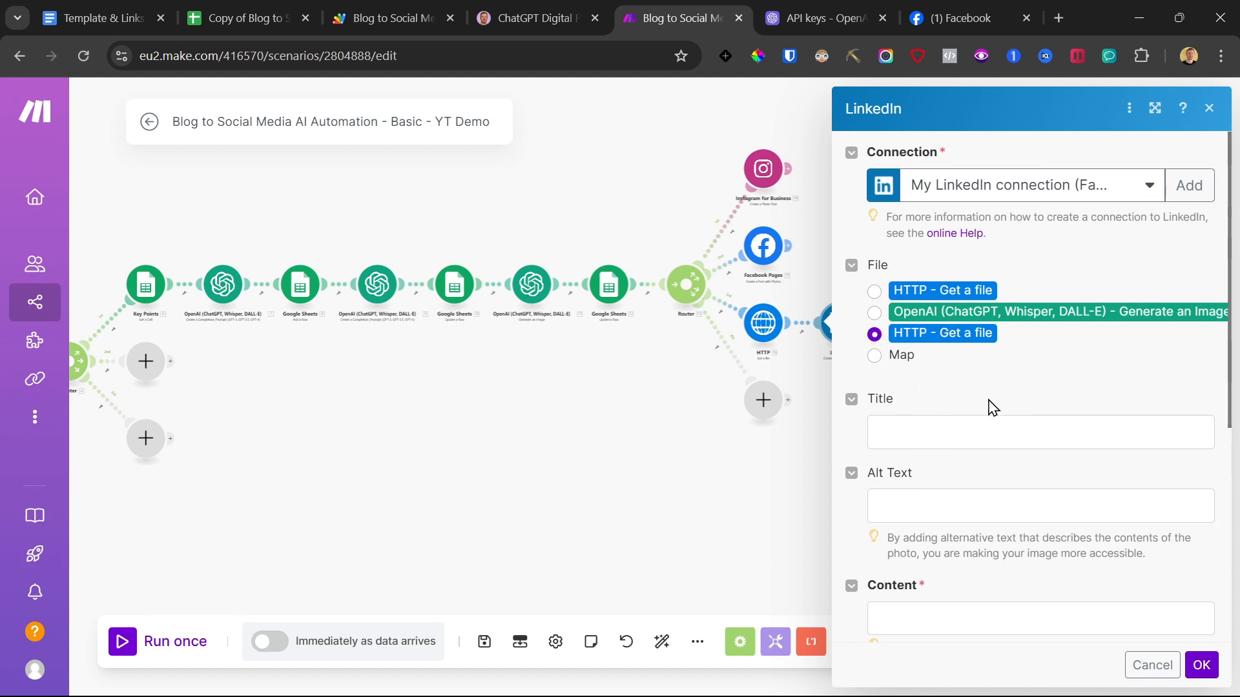
Set Content to 9. Result, visibility Public, distribution Main feed, and confirm the LinkedIn module.
scroll(990, 407, down, 3)
click(939, 439)
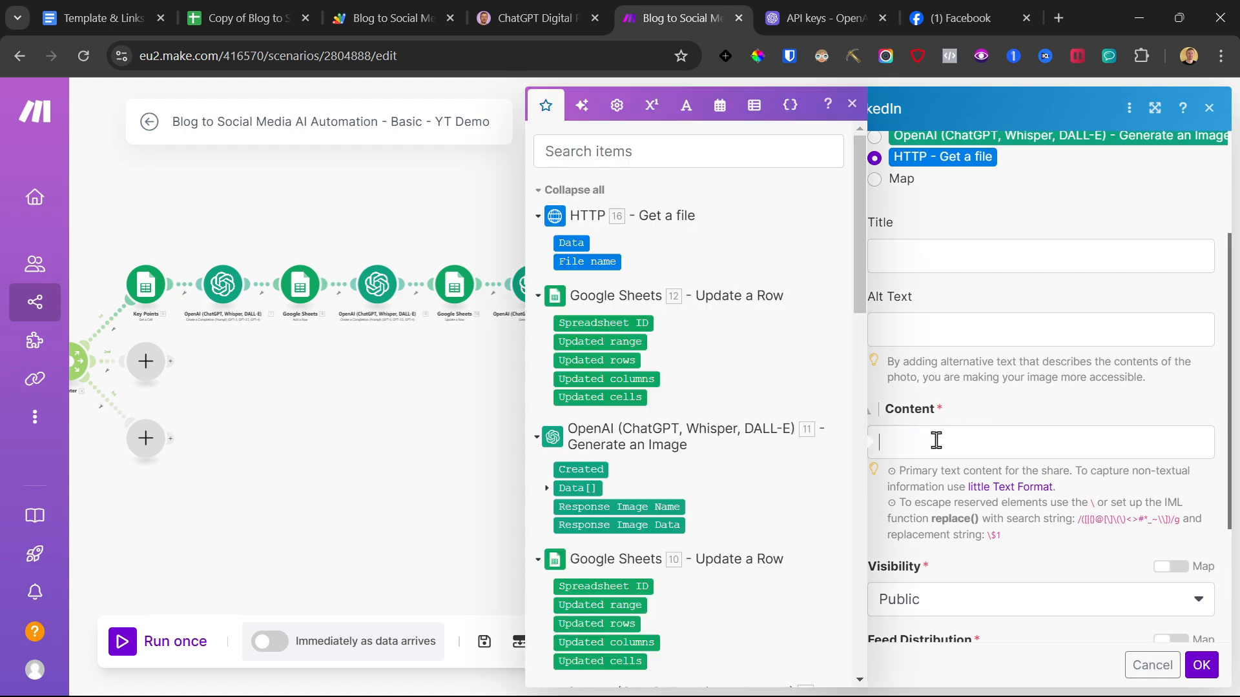
scroll(631, 378, down, 5)
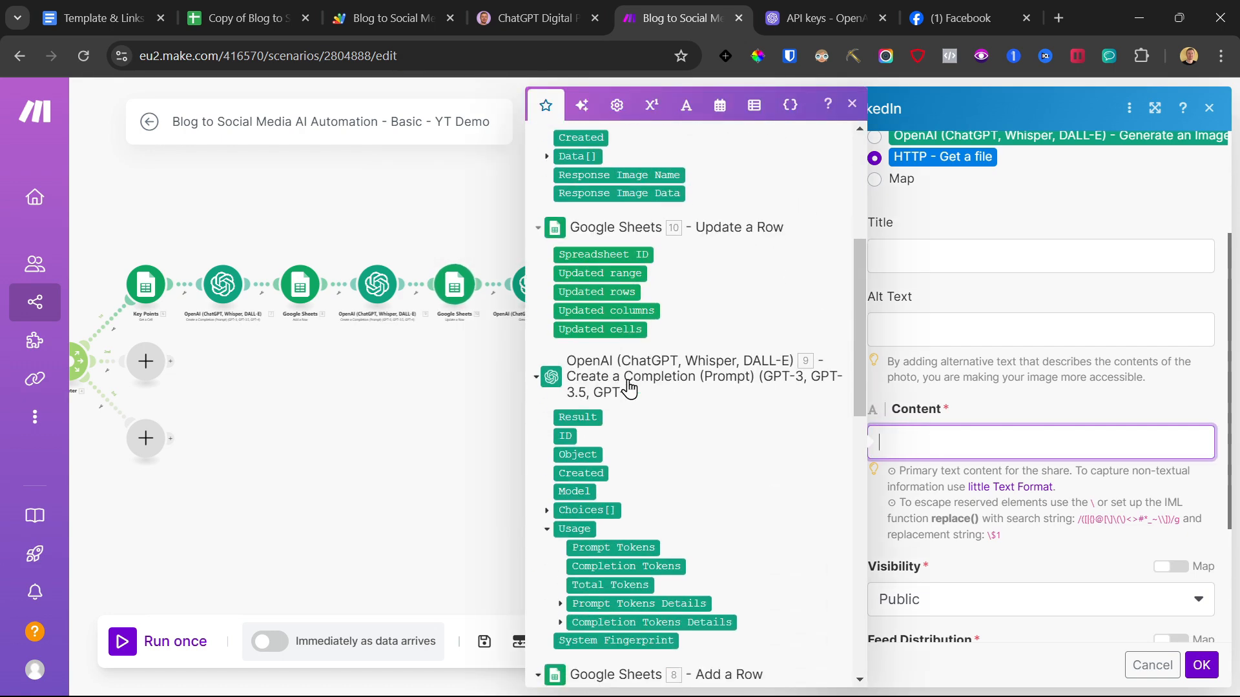
click(578, 393)
click(1031, 414)
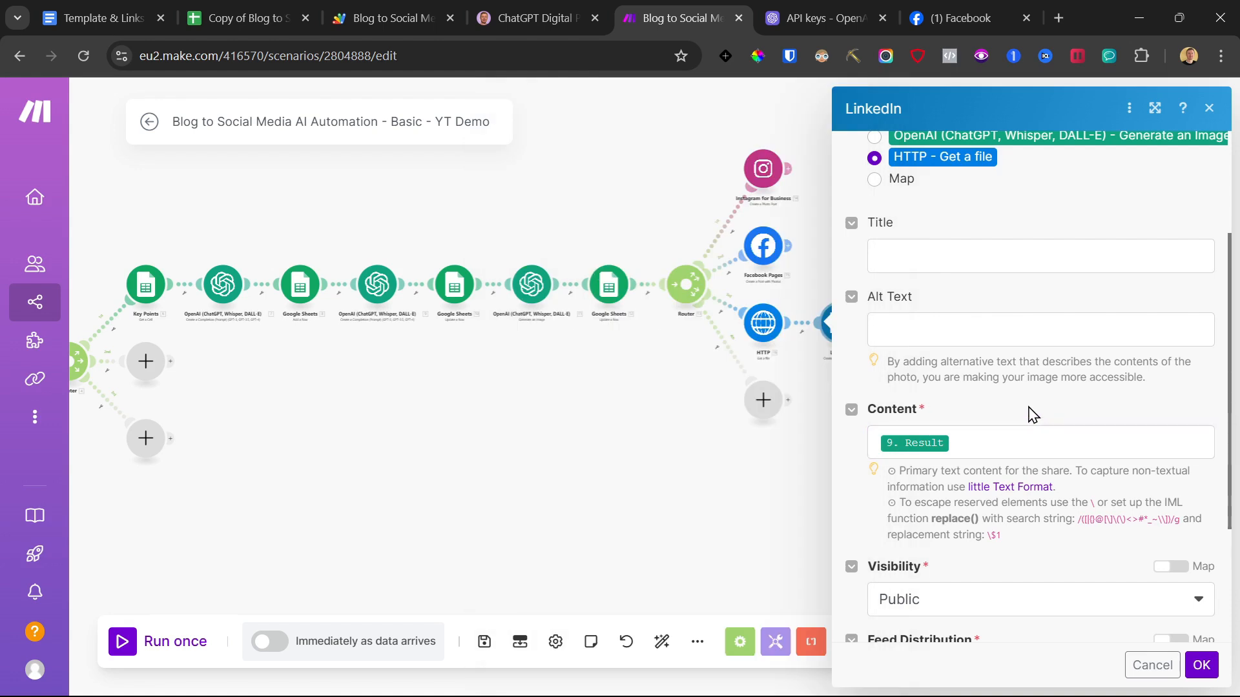
scroll(1028, 417, down, 3)
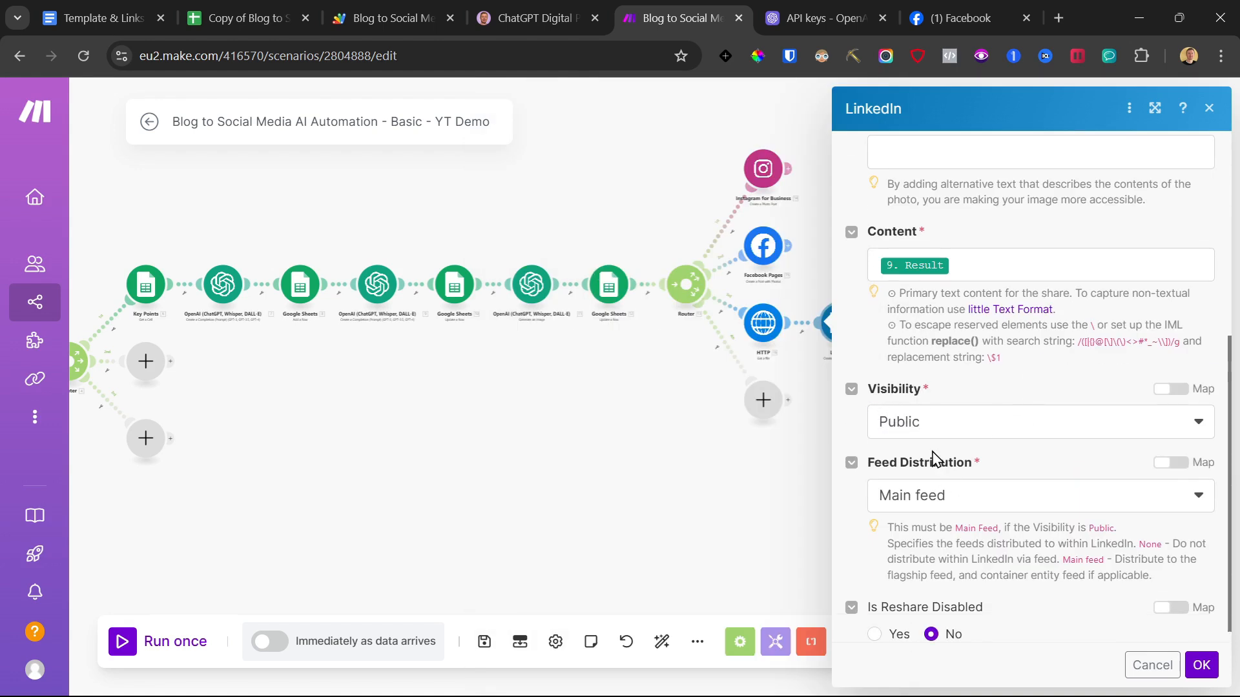
click(918, 405)
click(918, 415)
click(947, 483)
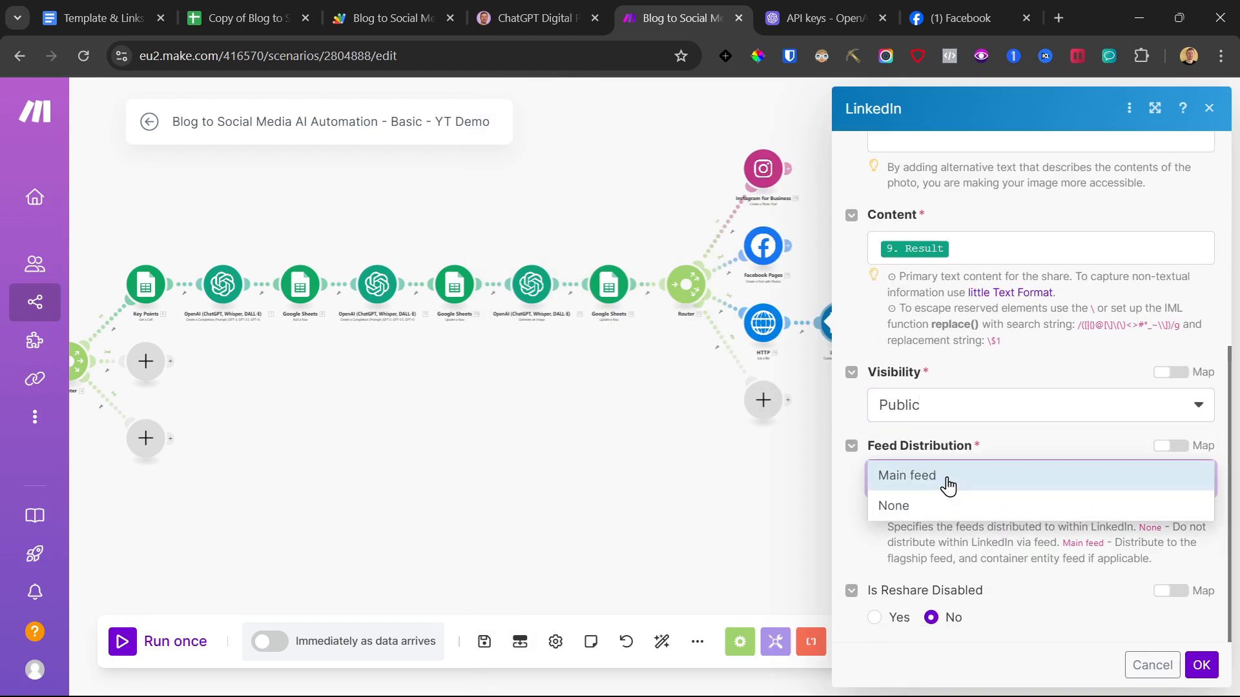
click(946, 479)
click(1201, 665)
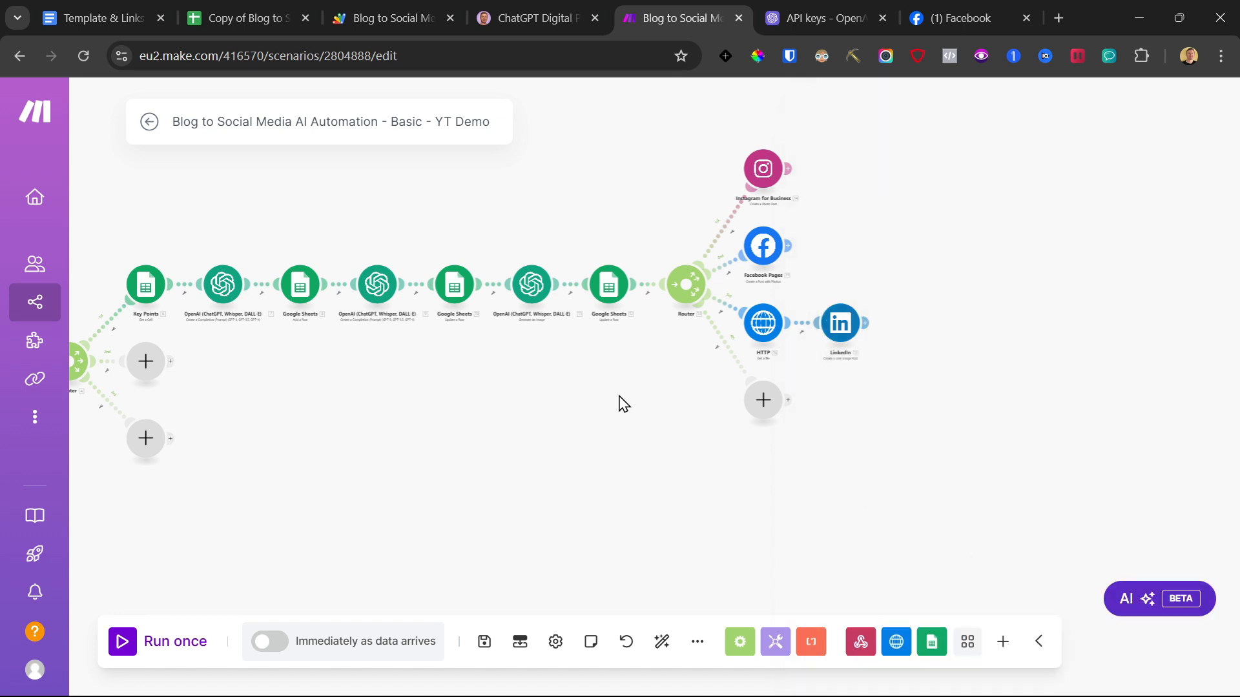
Add an OpenAI completion module on the empty branch using the chatgpt-4o-latest model.
click(763, 401)
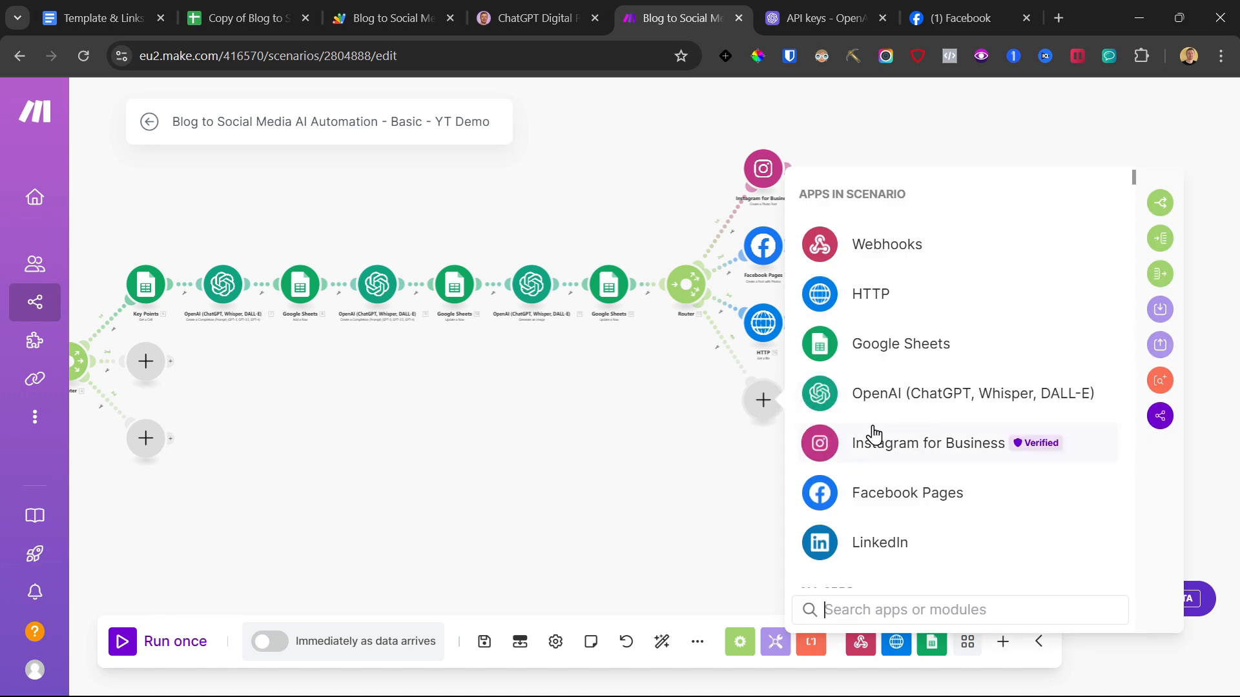
click(880, 396)
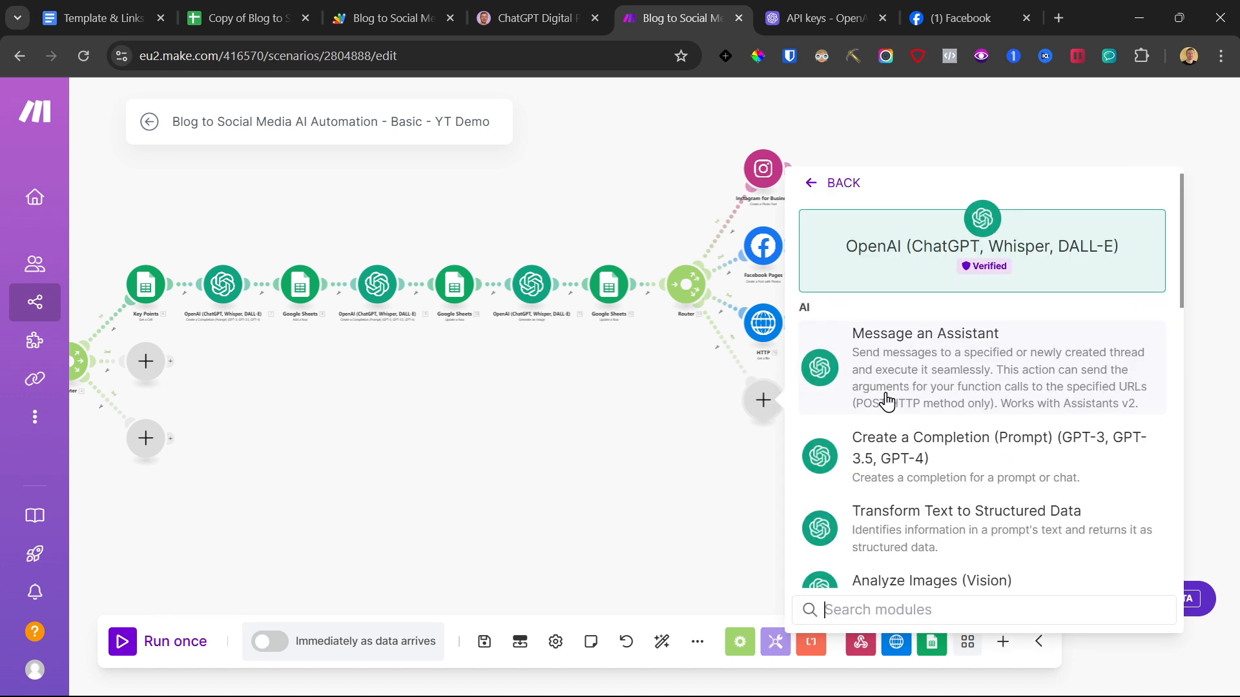
click(903, 455)
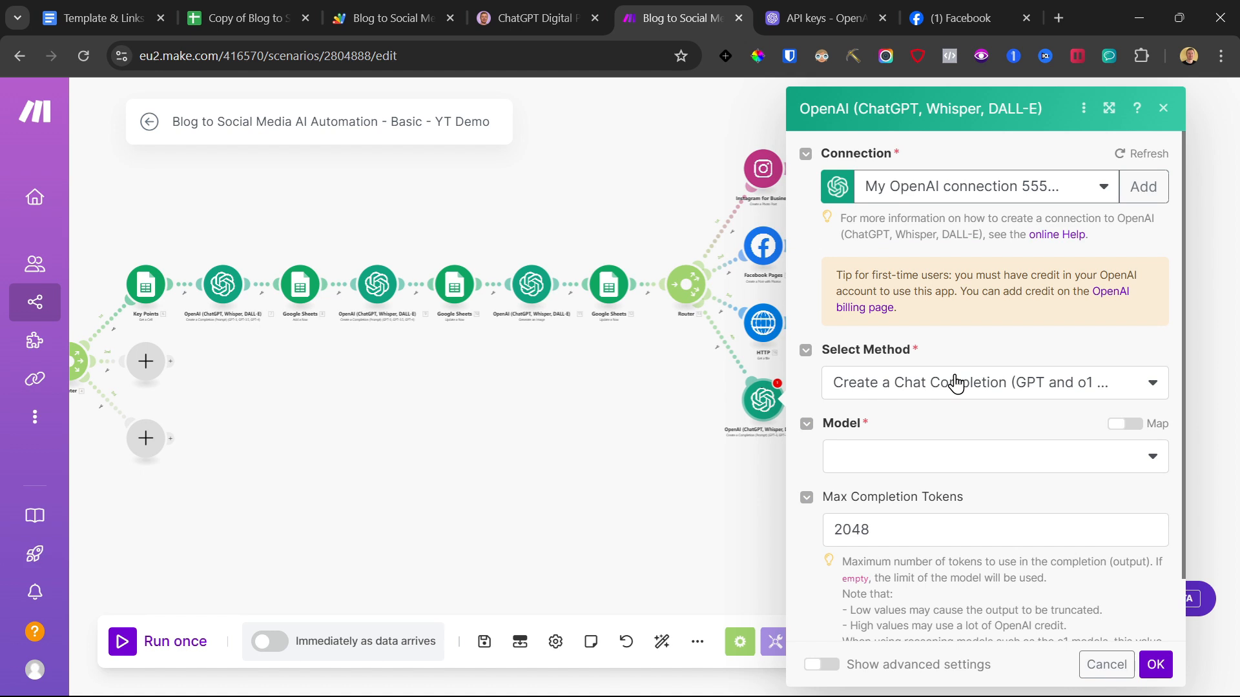
click(913, 457)
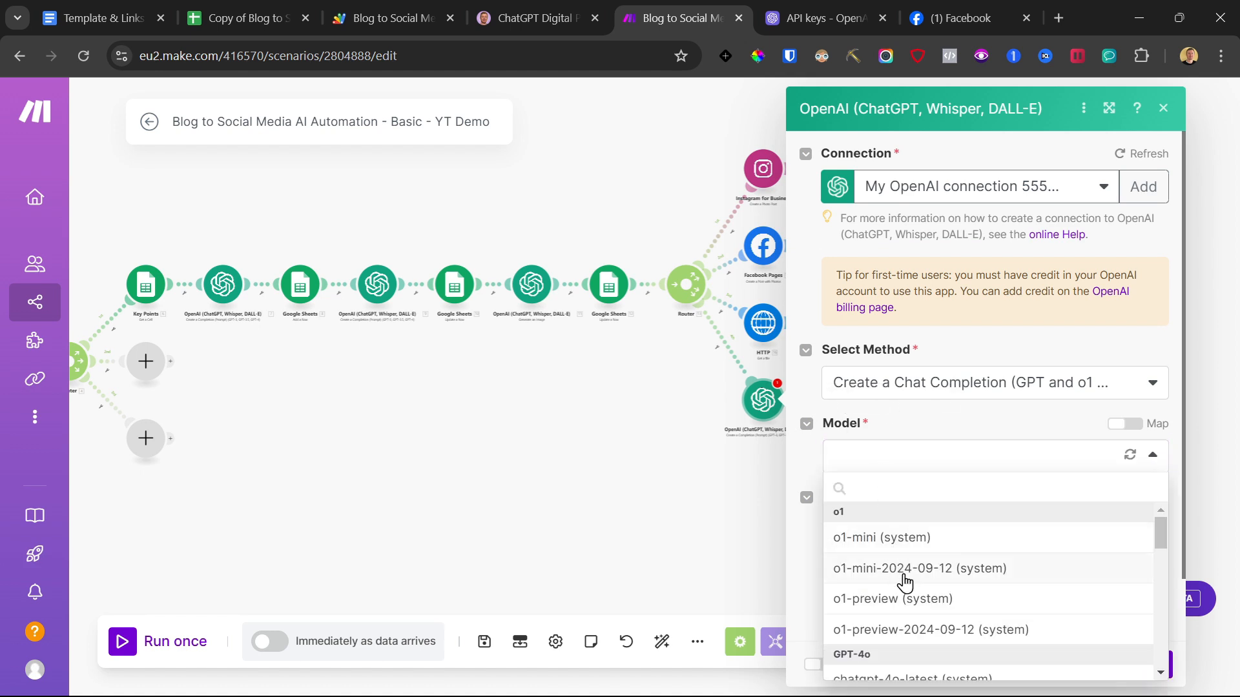
scroll(904, 582, down, 3)
click(916, 591)
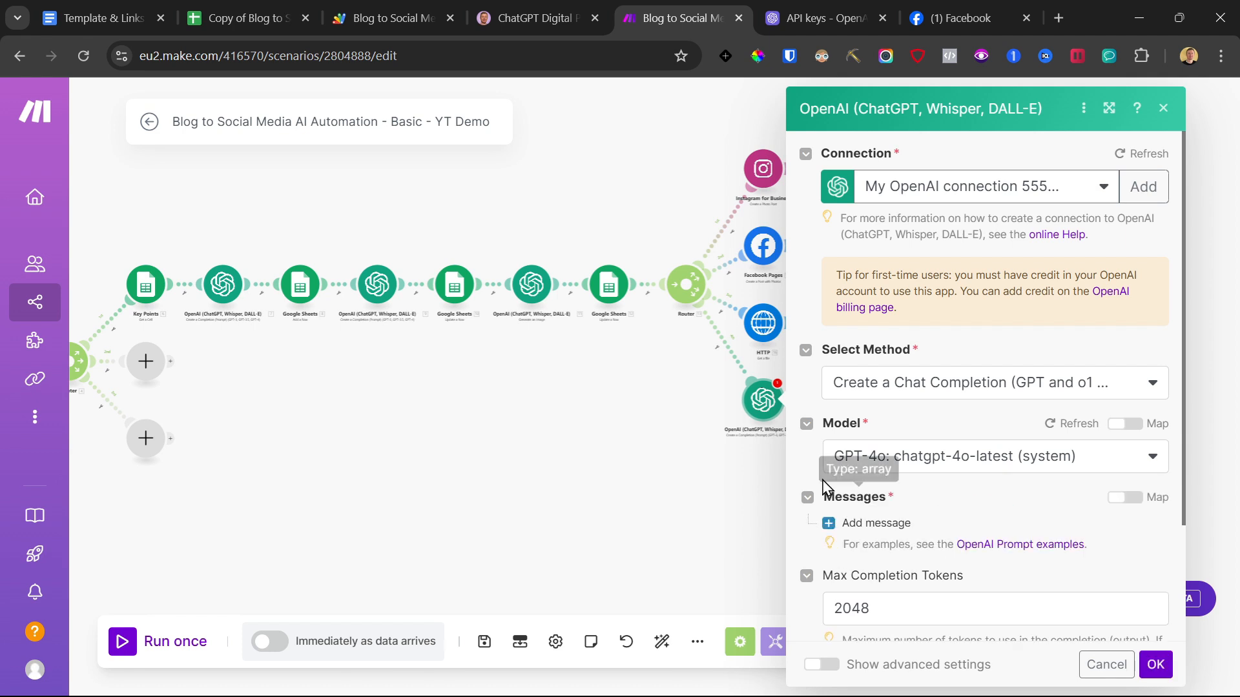
Add a User message with the pasted Twitter Post Minimizer prompt, removing the old 17.result reference.
scroll(825, 489, down, 2)
click(839, 373)
click(928, 435)
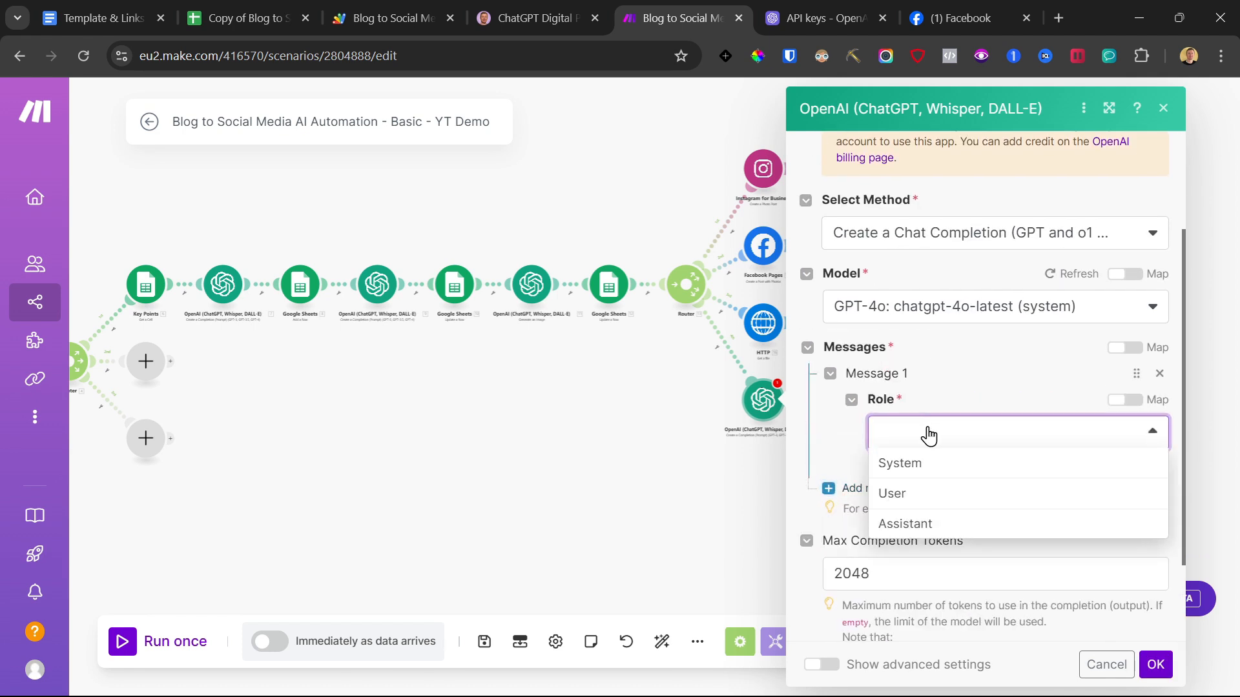
click(915, 496)
scroll(900, 488, down, 1)
key(ctrl+1)
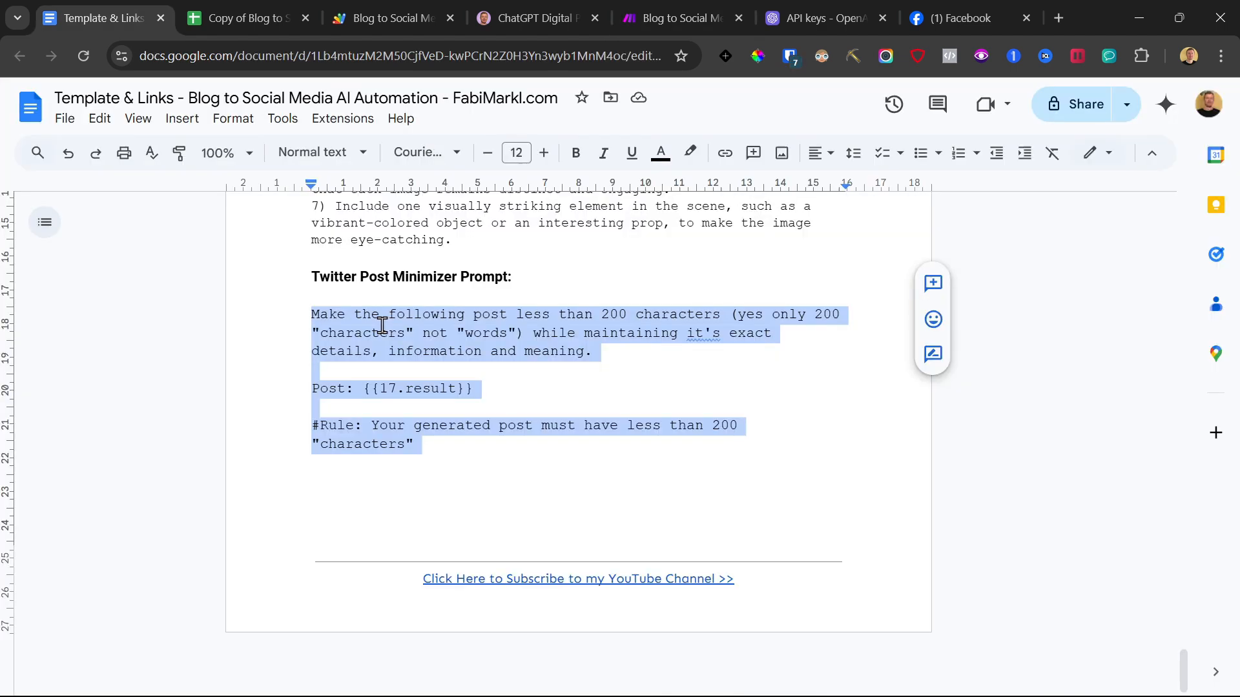
click(646, 10)
text(Make the following post less than 200 characters (yes only 200 "characters" not "words") while maintaining it's exact details, information and meaning.Post: 17.result#Rule: Your generated post must have less than 200 "characters")
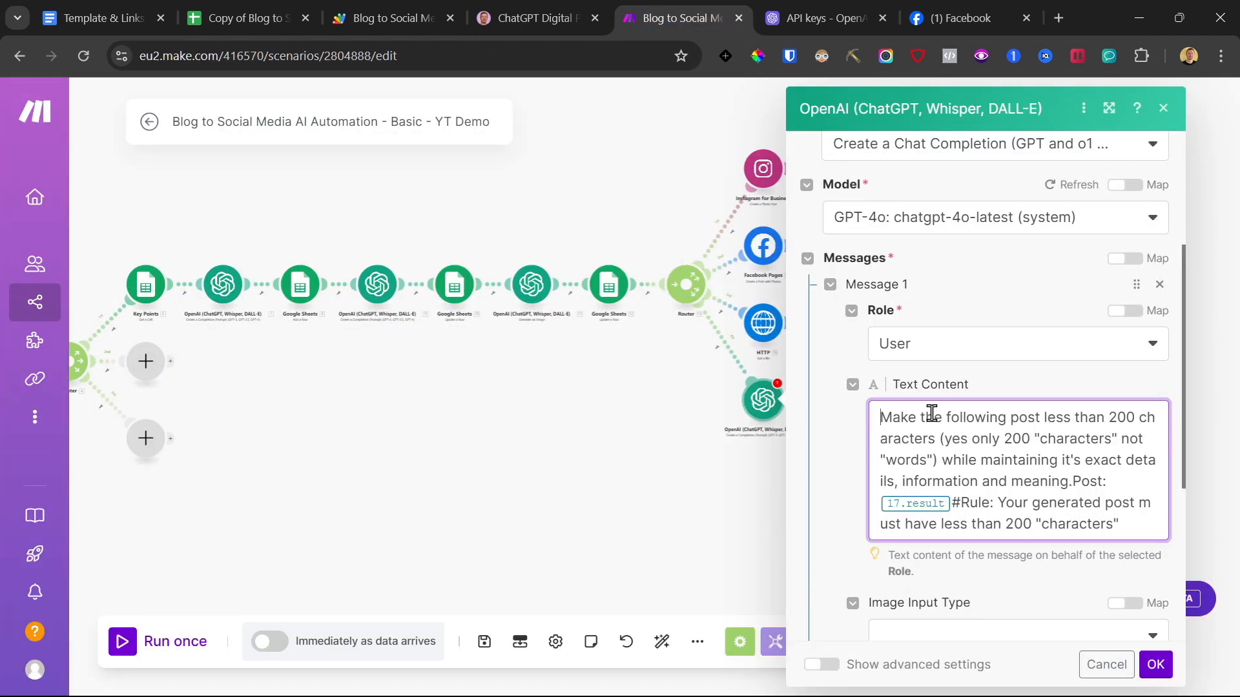
click(1073, 482)
key(Return)
key(Return)
click(992, 521)
key(Return)
key(Return)
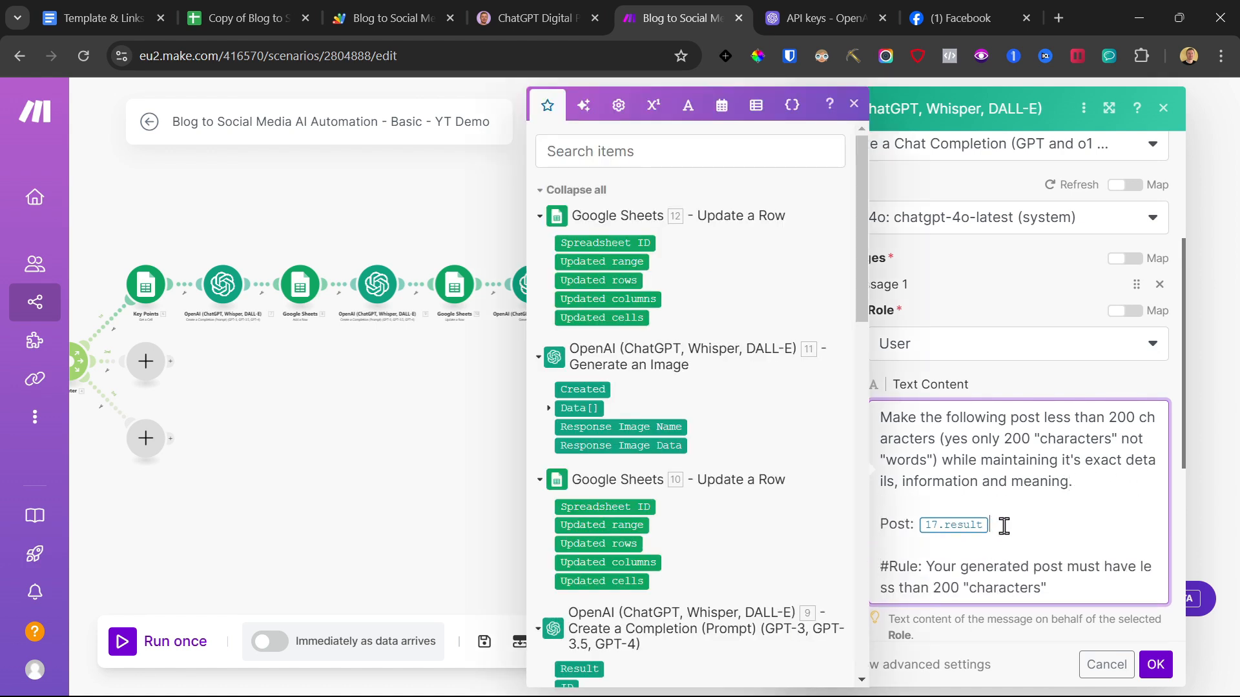
key(BackSpace)
Insert 9. Result after 'Post:' in the prompt and confirm the OpenAI settings.
scroll(665, 391, down, 5)
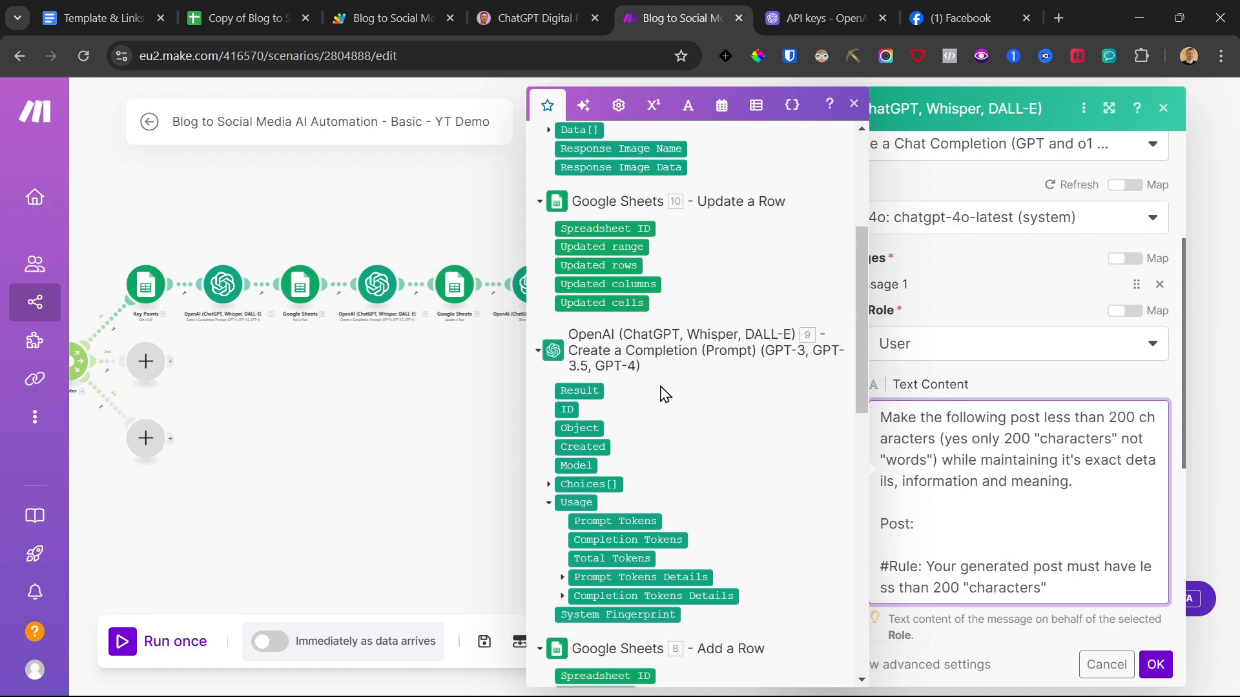
scroll(665, 391, up, 4)
scroll(665, 392, down, 1)
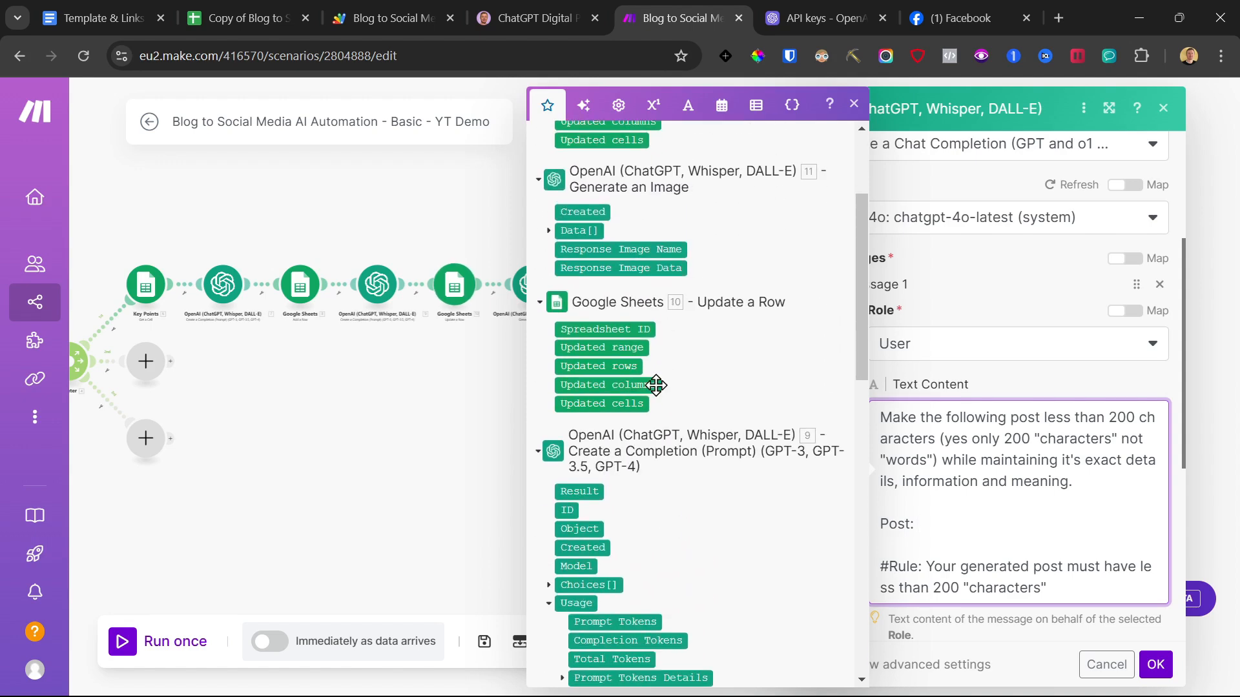
click(571, 489)
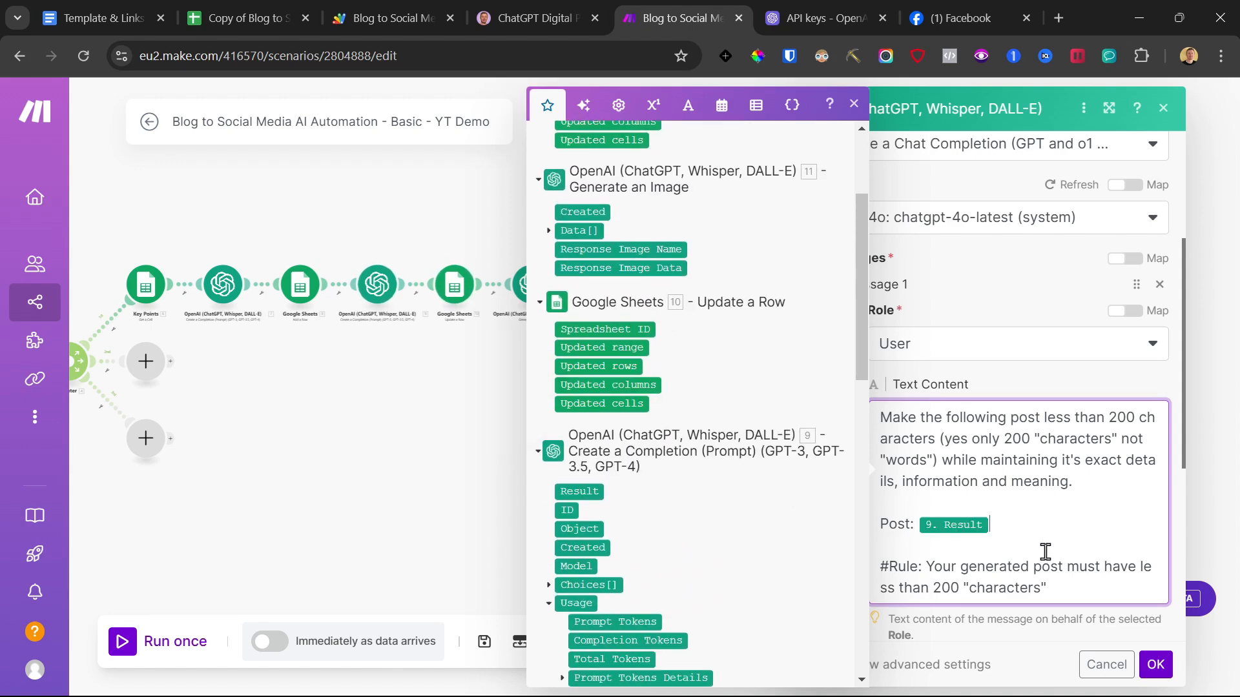
click(1157, 663)
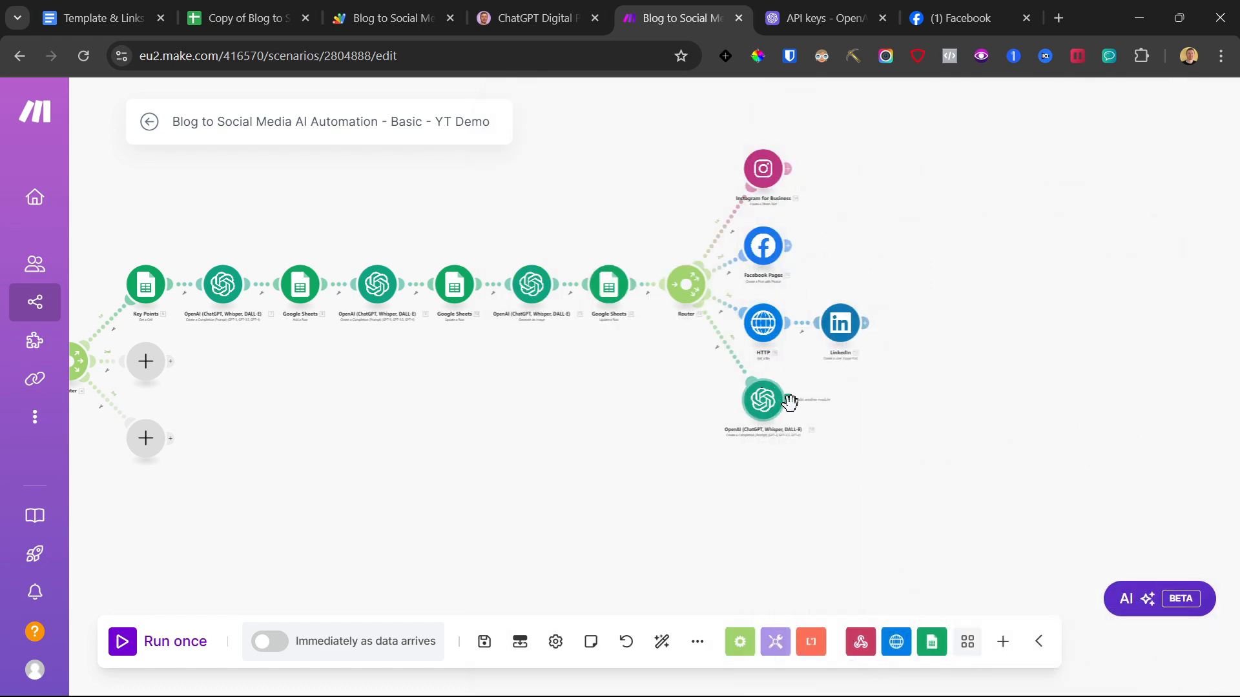
Add an HTTP Get a file module after OpenAI fetching 11. Data[]: URL, then save the scenario.
click(791, 403)
click(542, 288)
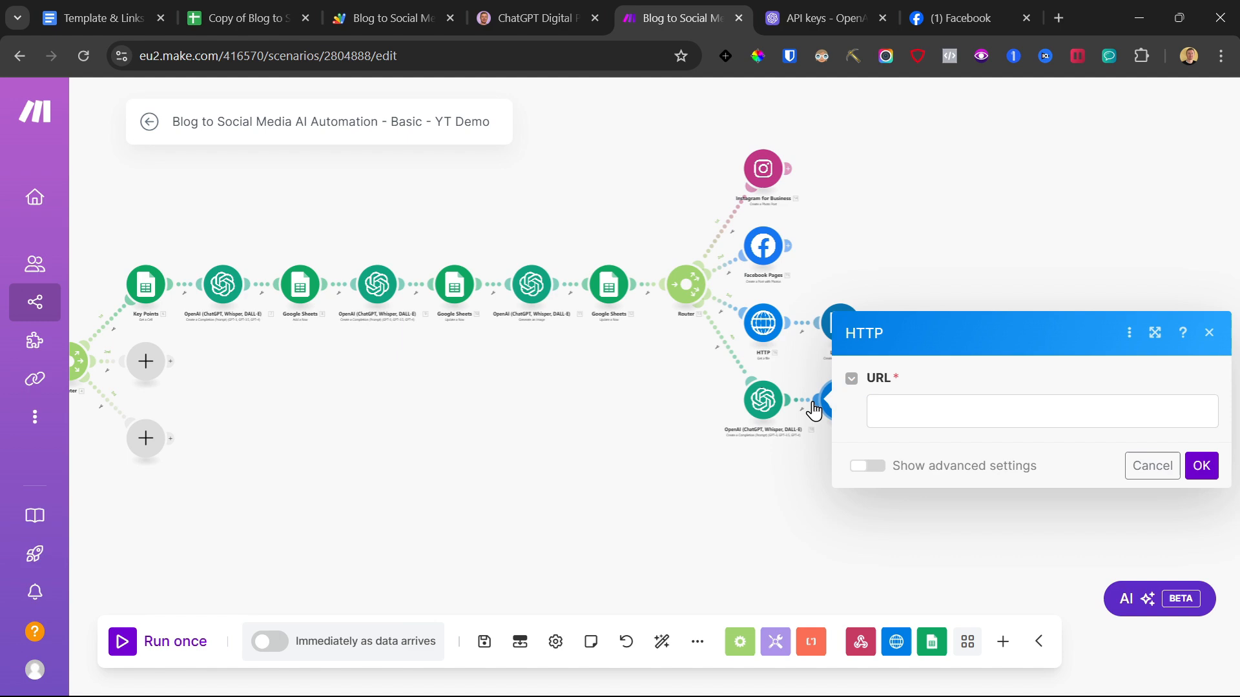
click(865, 408)
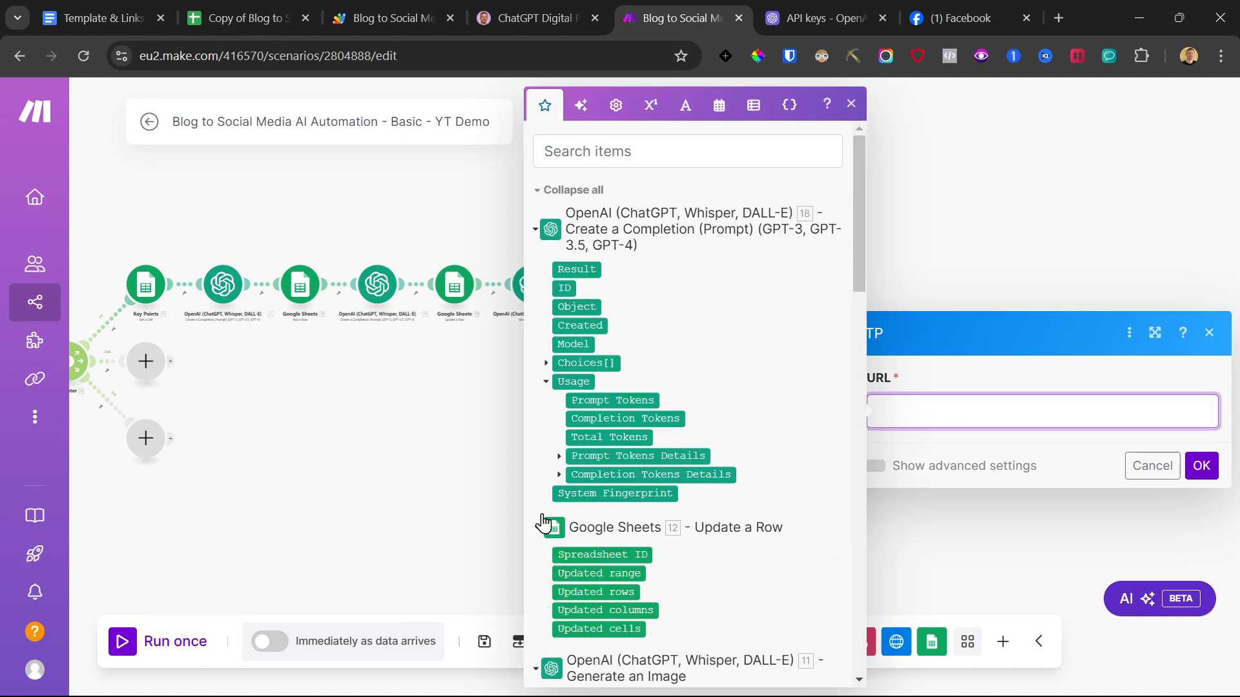
scroll(542, 521, down, 4)
click(545, 454)
click(577, 472)
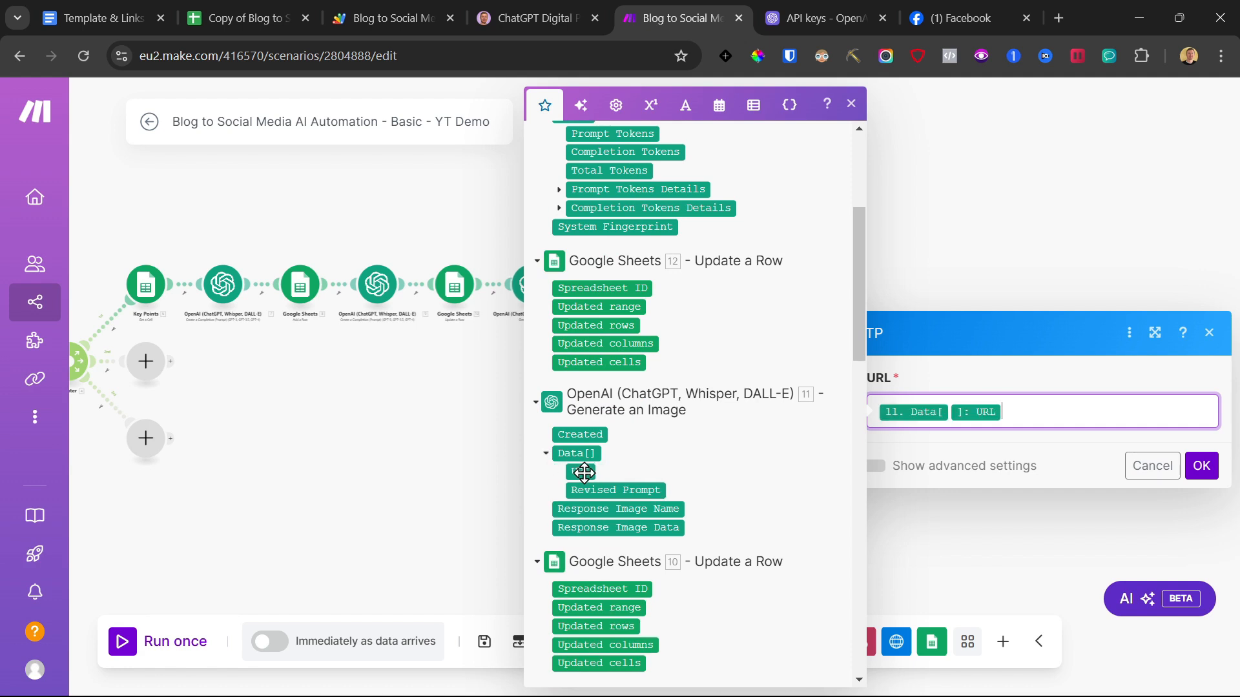
click(1201, 466)
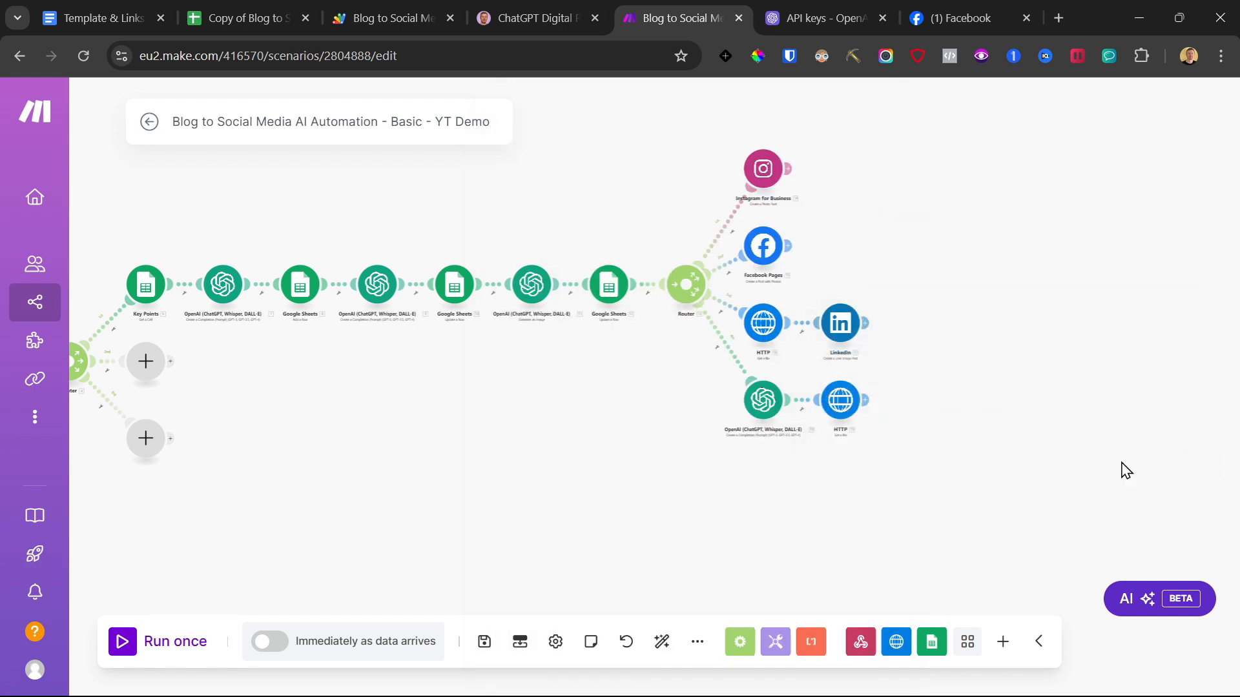
click(484, 641)
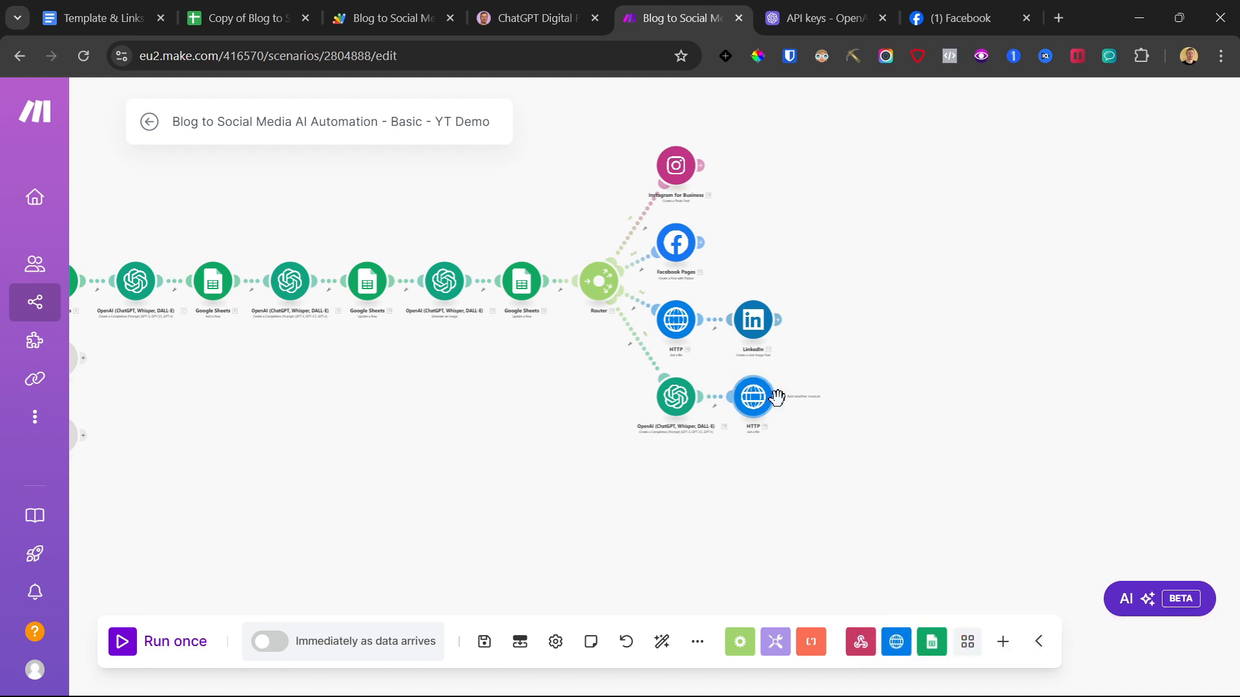
Add the X (formerly Twitter) v5 Upload a Media module after HTTP and start a new X connection.
click(782, 403)
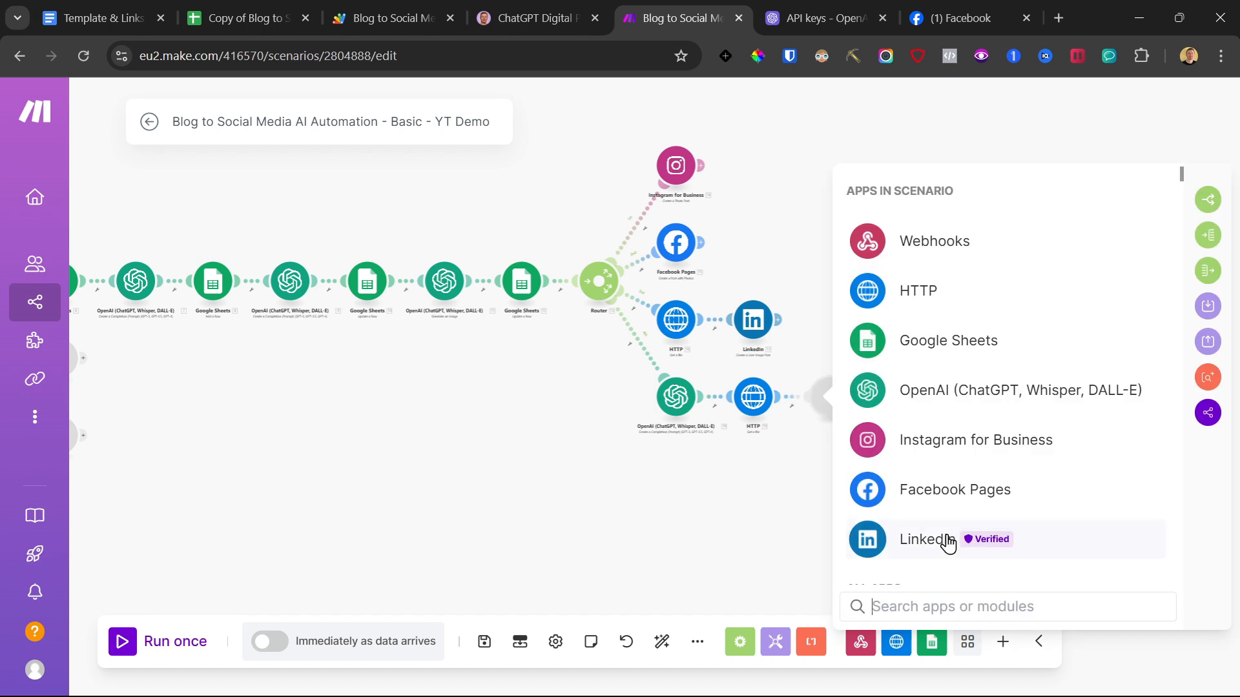
text(twitt)
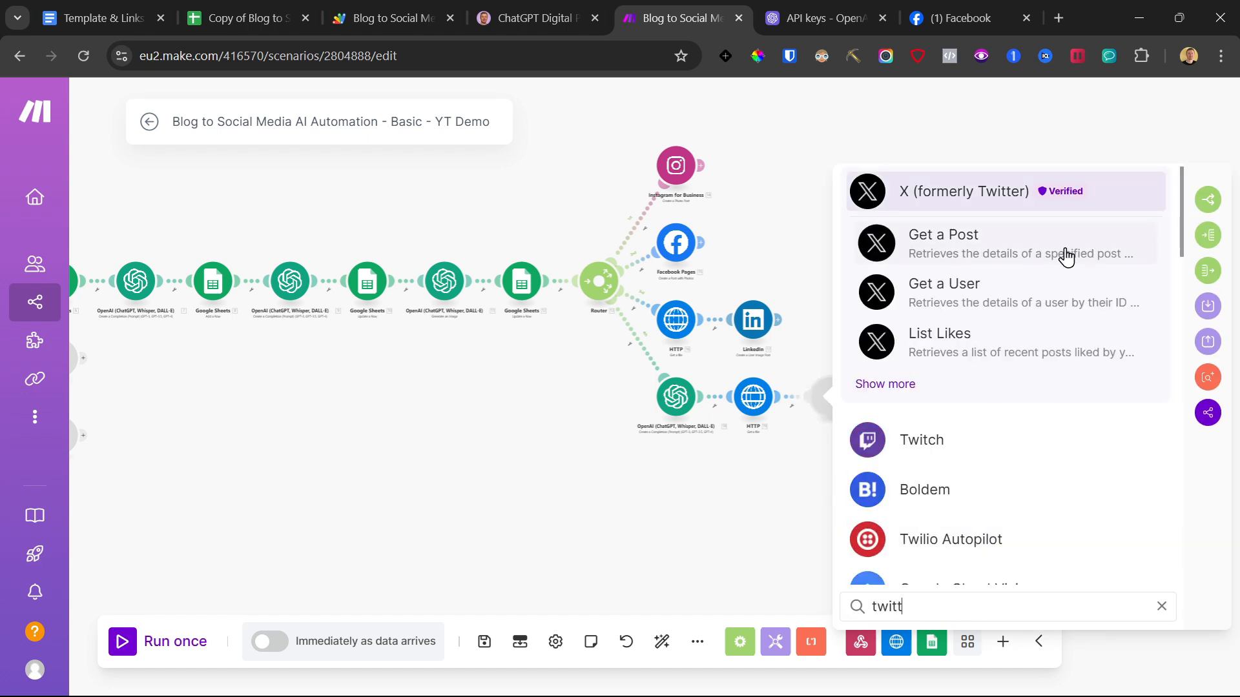
click(903, 390)
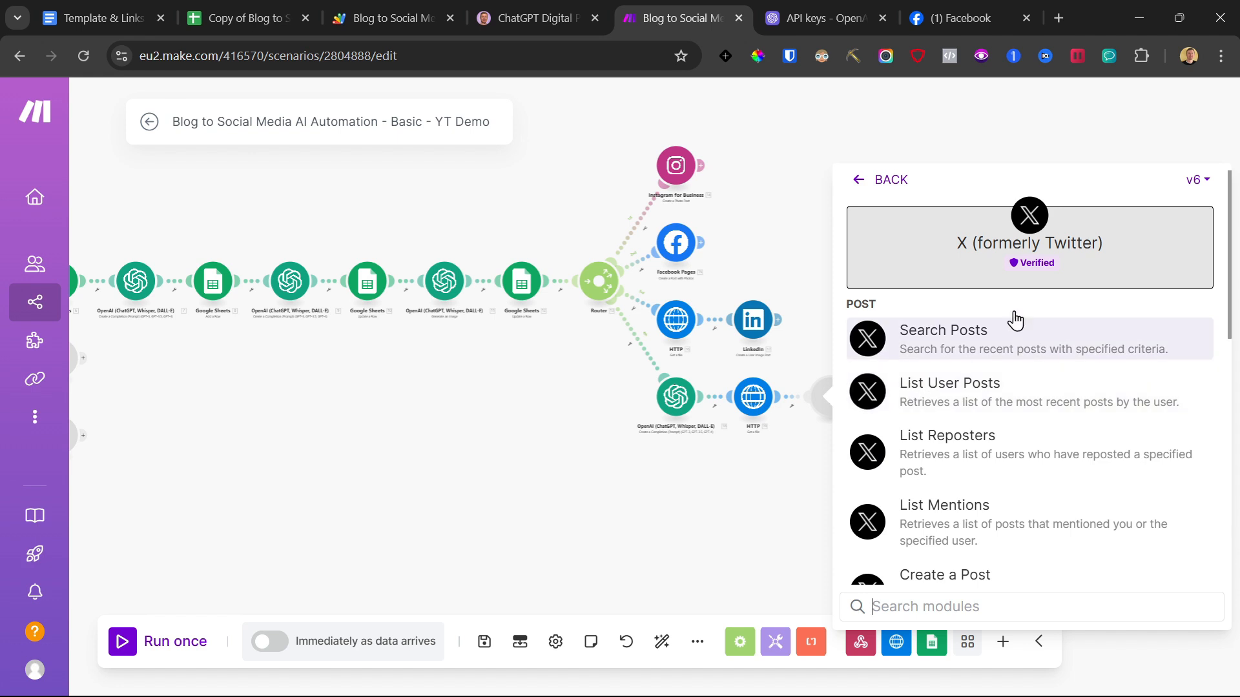
click(1198, 185)
click(1186, 245)
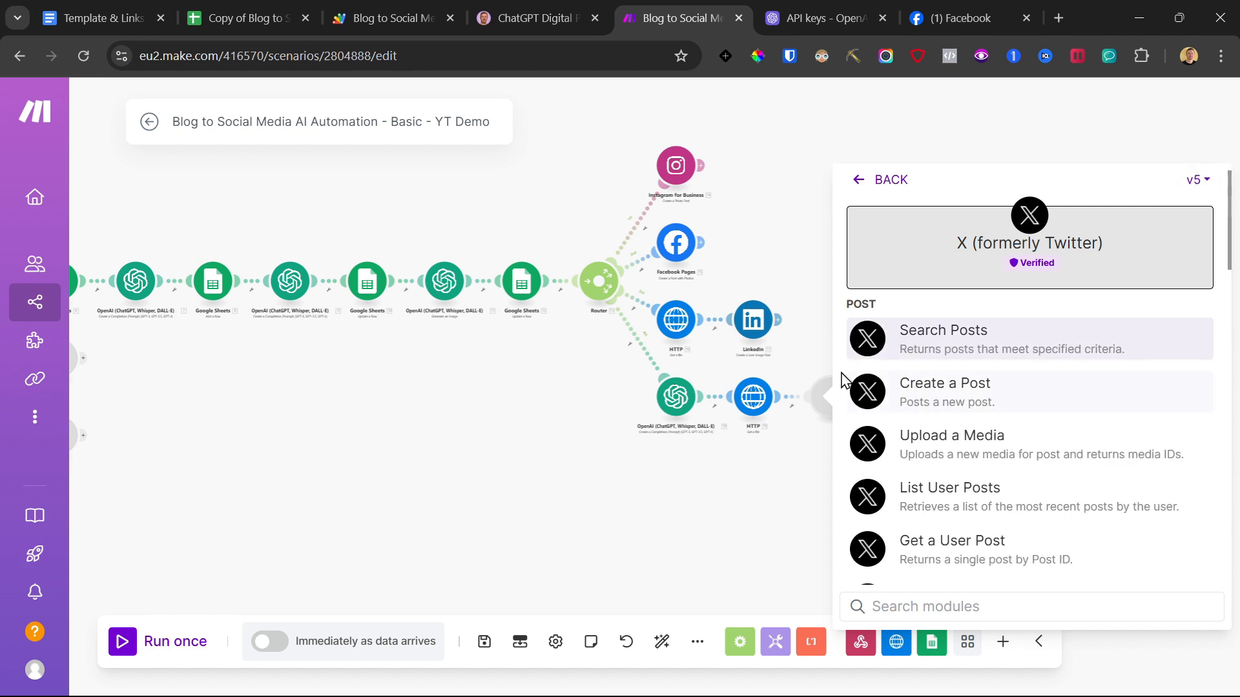
click(933, 446)
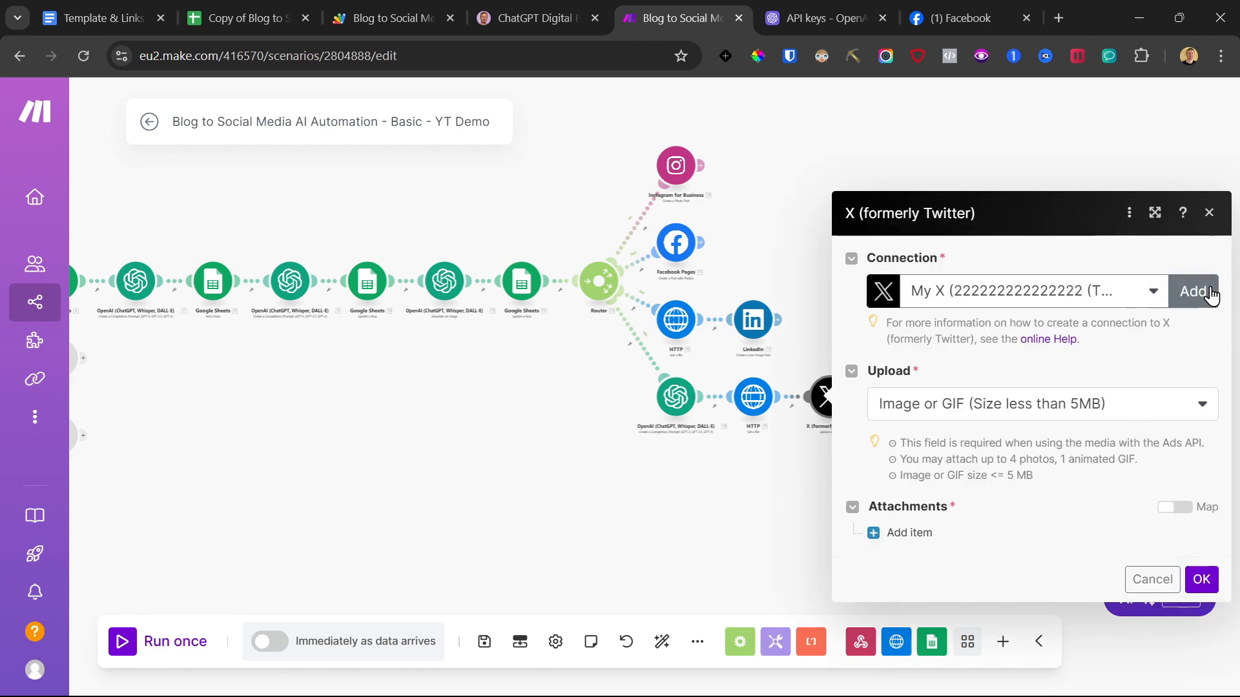
click(1209, 295)
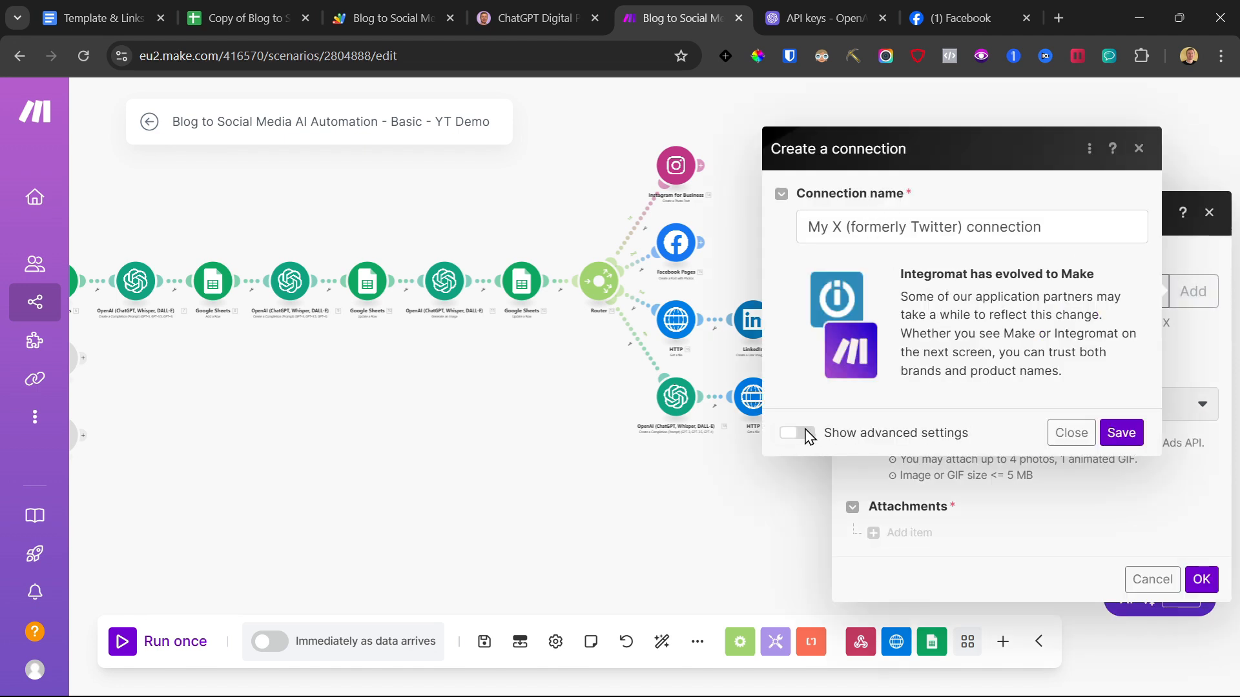
click(802, 431)
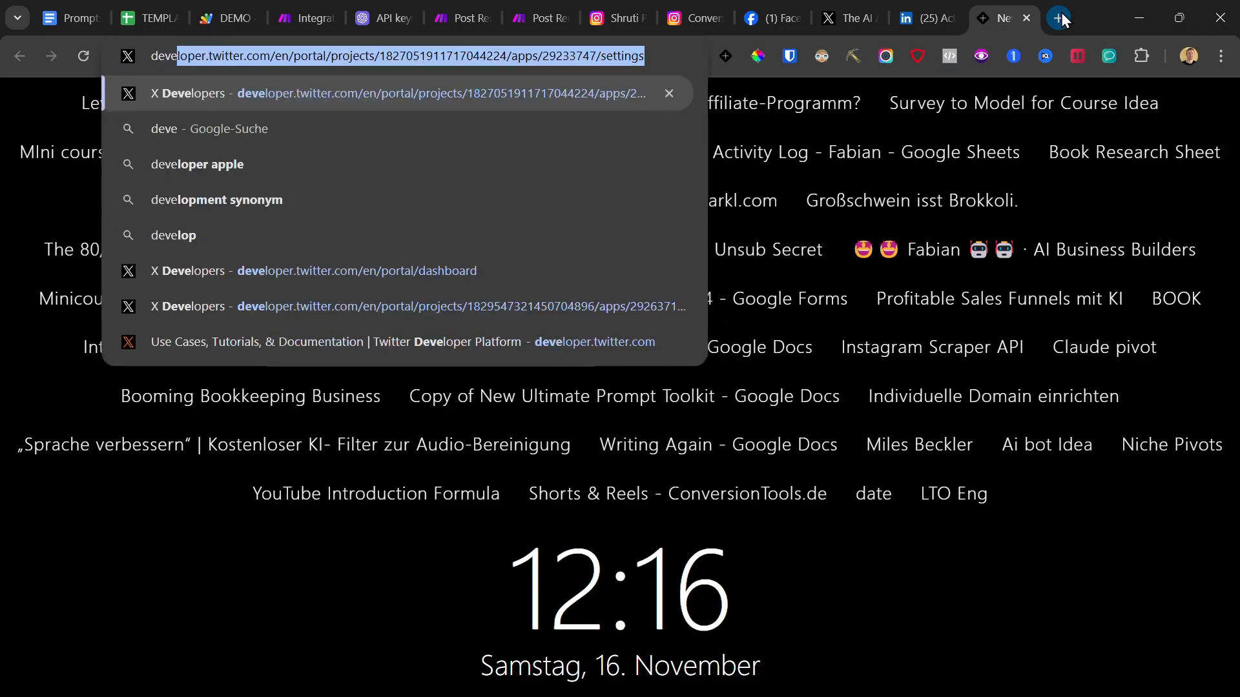
In the X developer portal, consult the tutorial video and open Social Media AI Automation v2's keys and tokens.
key(Return)
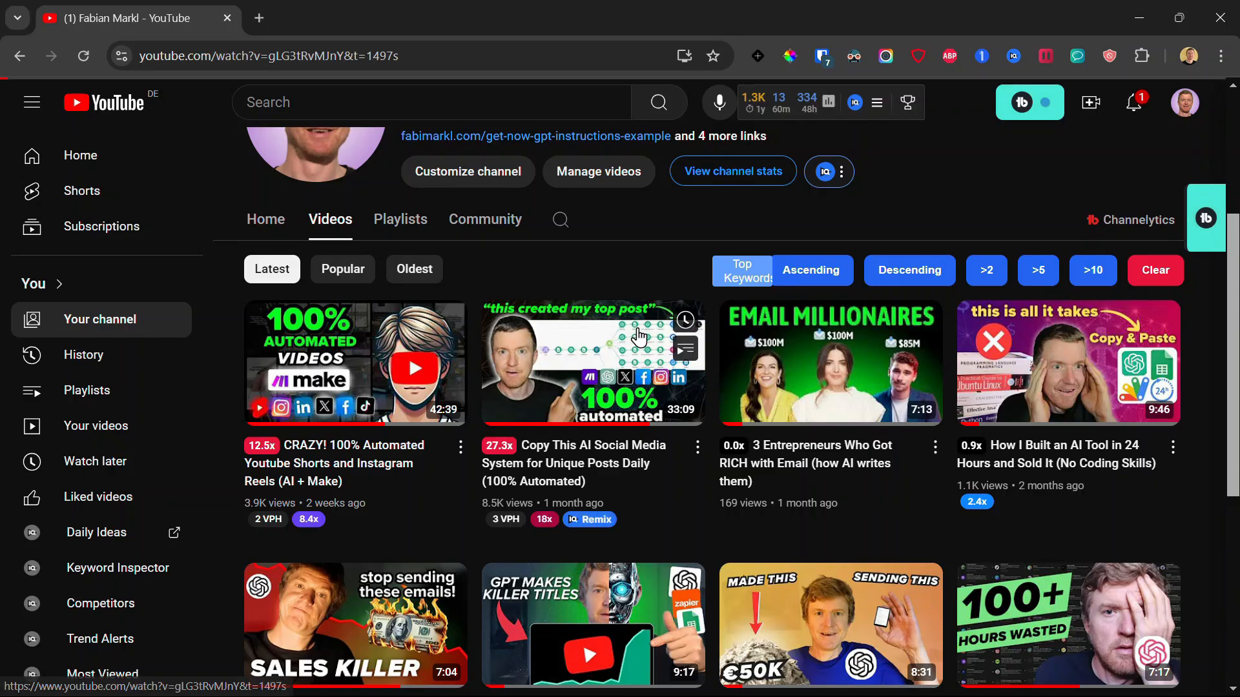
click(637, 337)
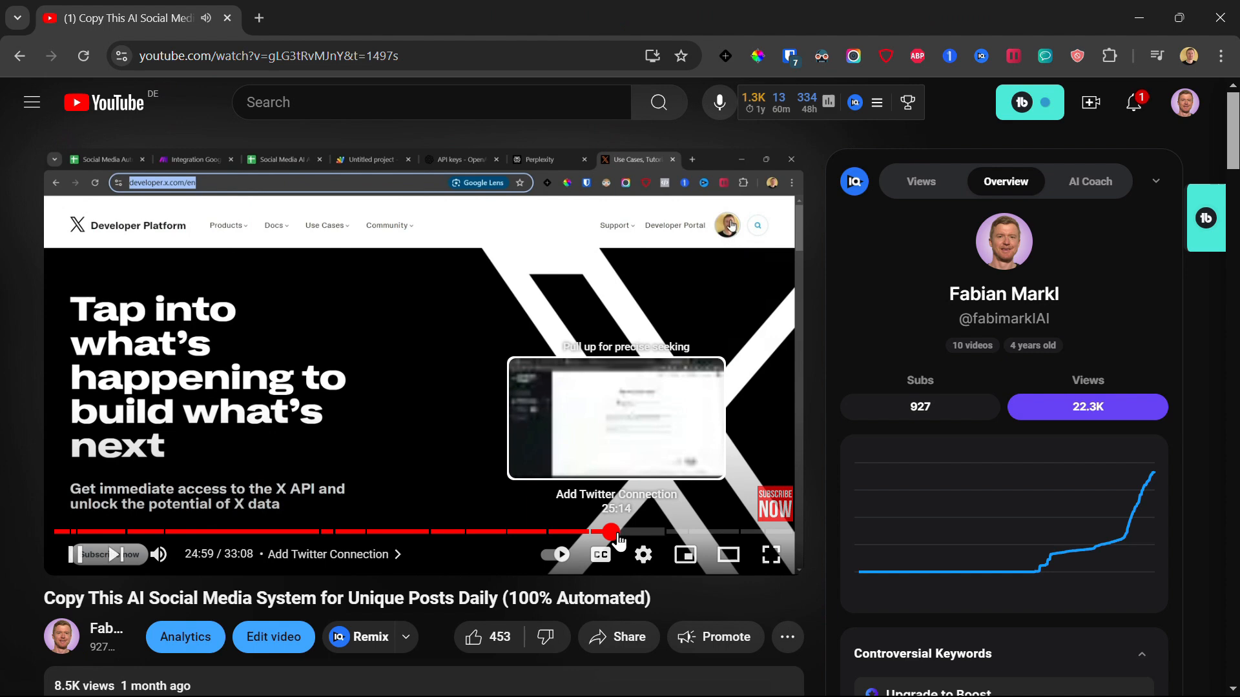
drag(617, 533, 645, 539)
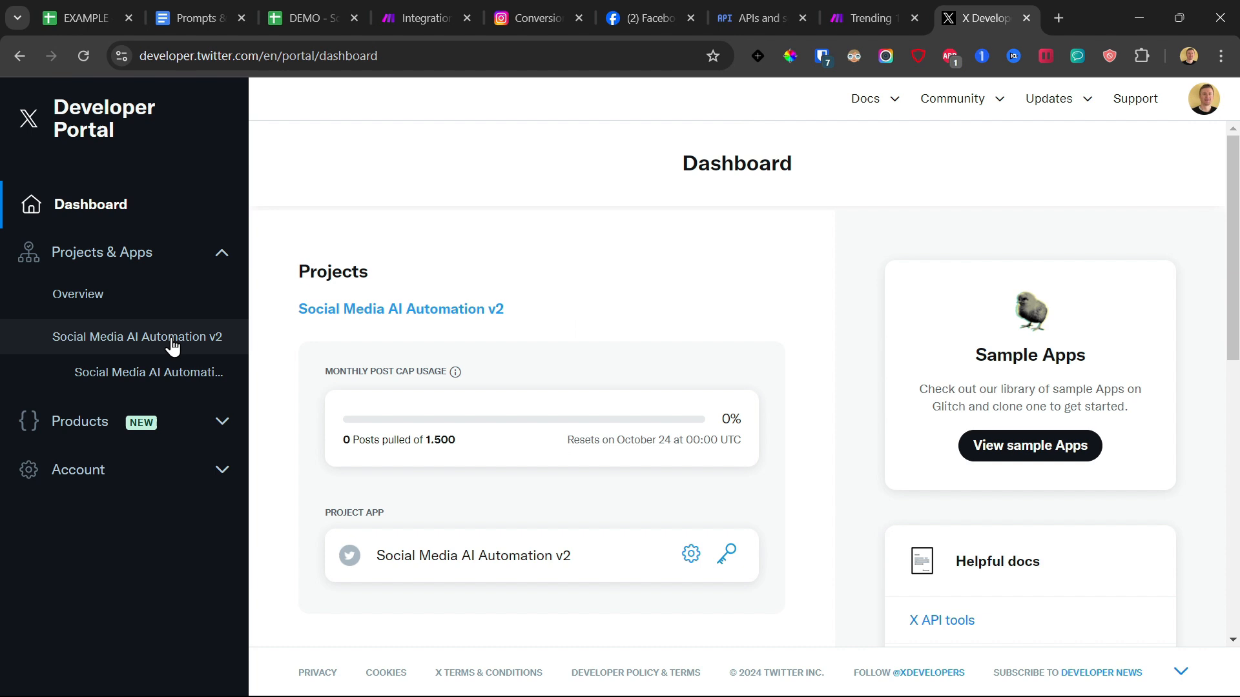
click(82, 297)
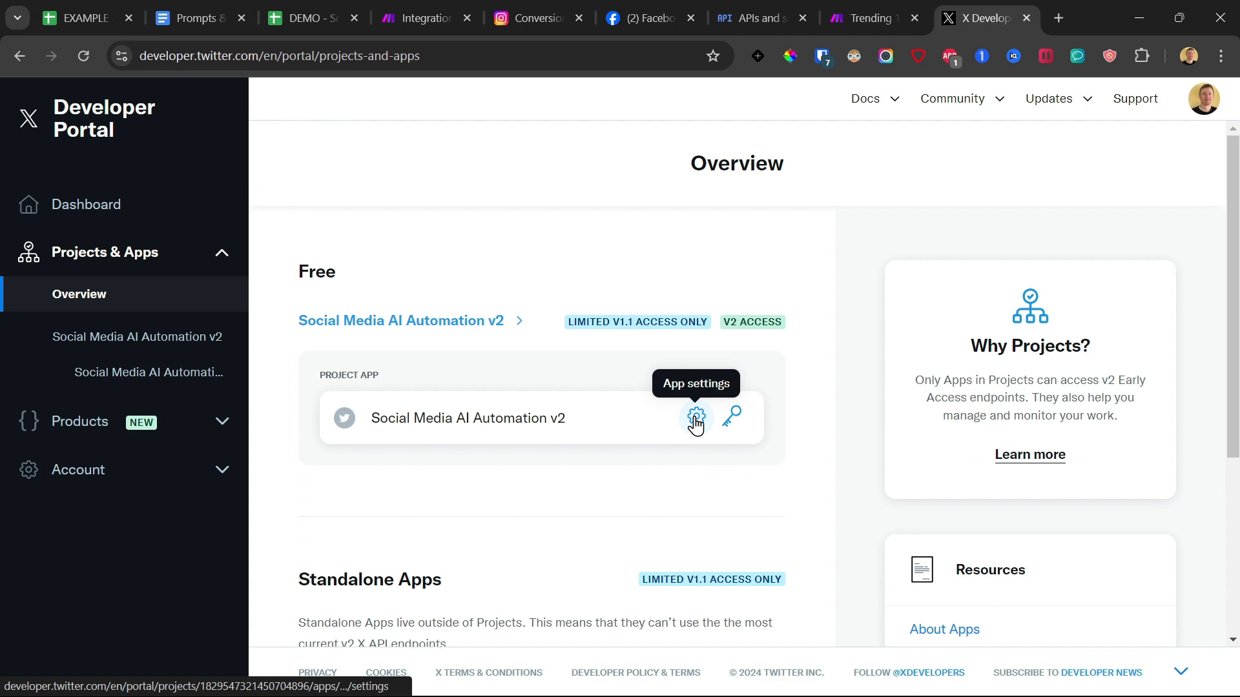
click(732, 416)
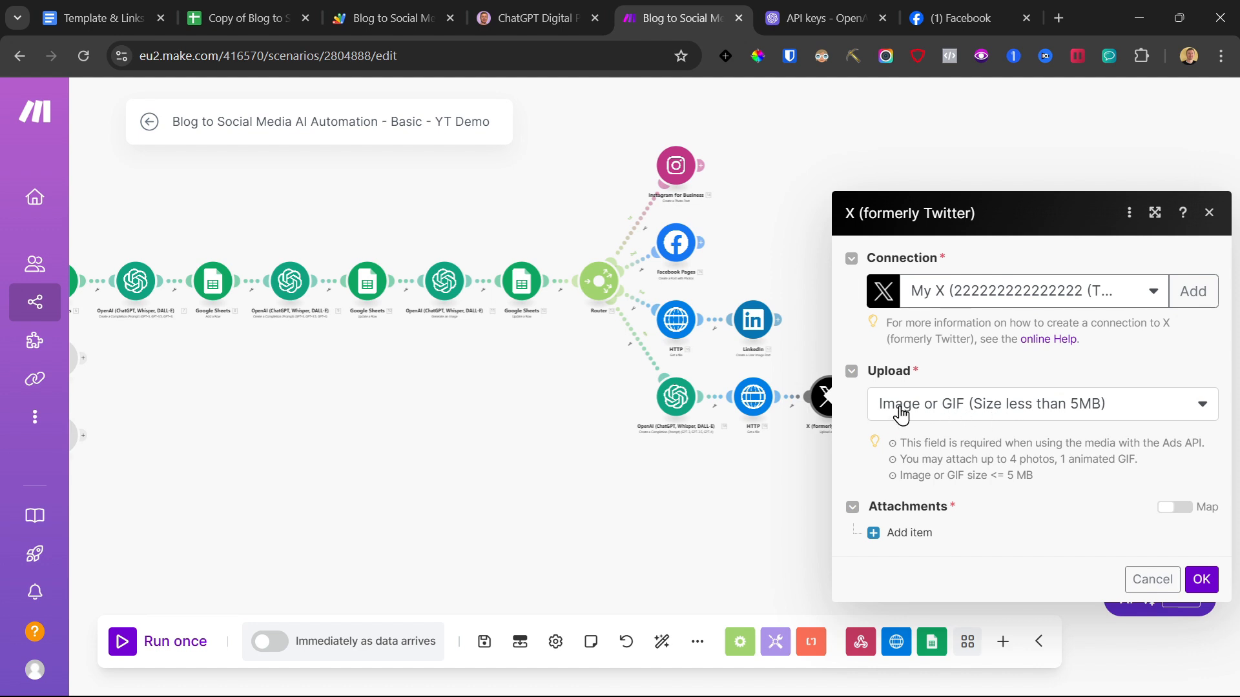
Attach the second HTTP Get a file output to the X upload, dismiss its warnings, and save the module.
click(904, 533)
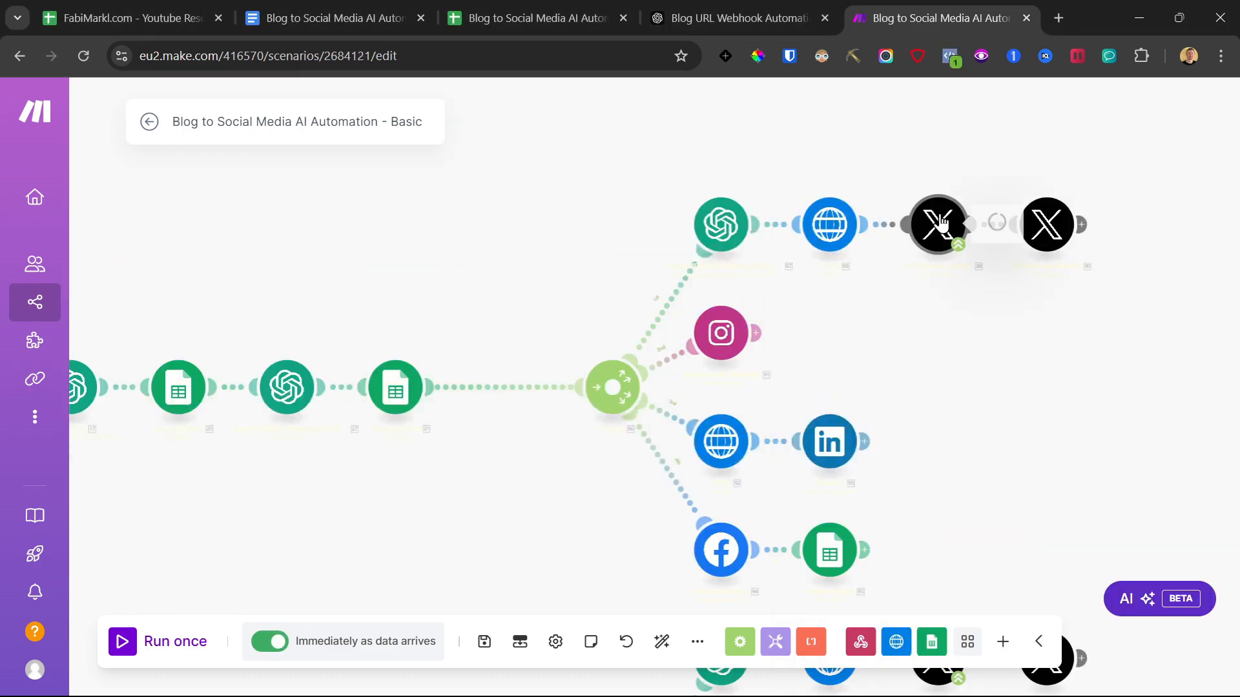
click(939, 222)
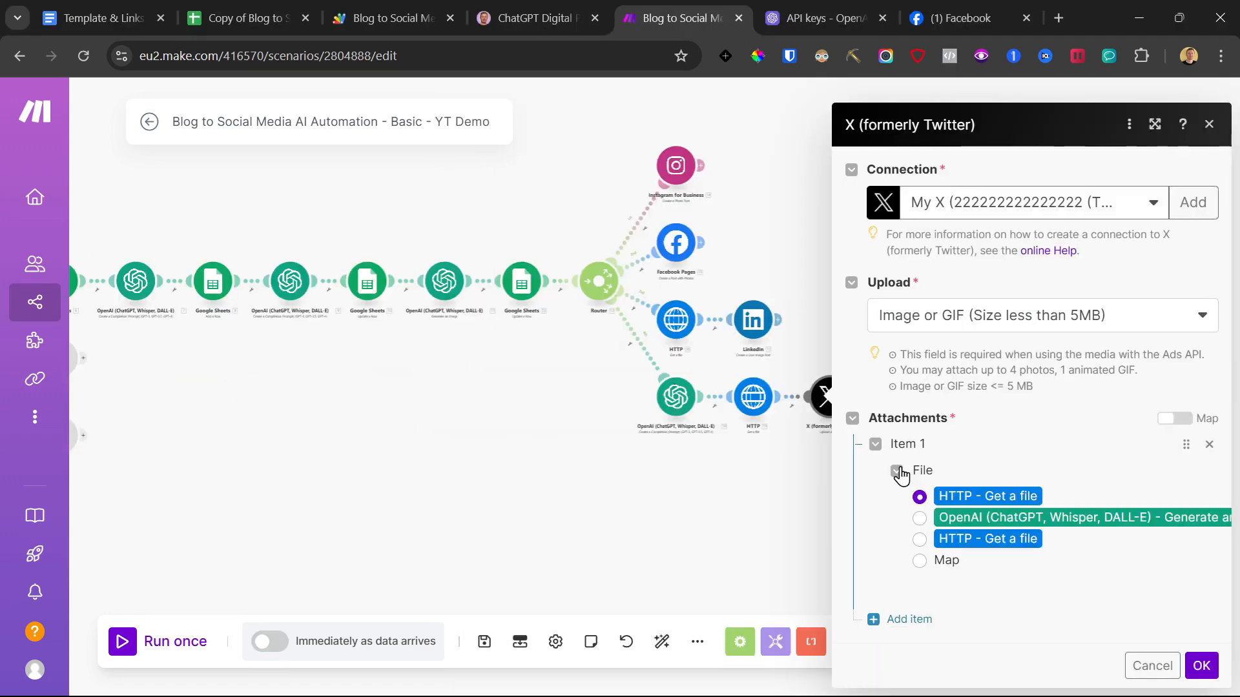
click(922, 541)
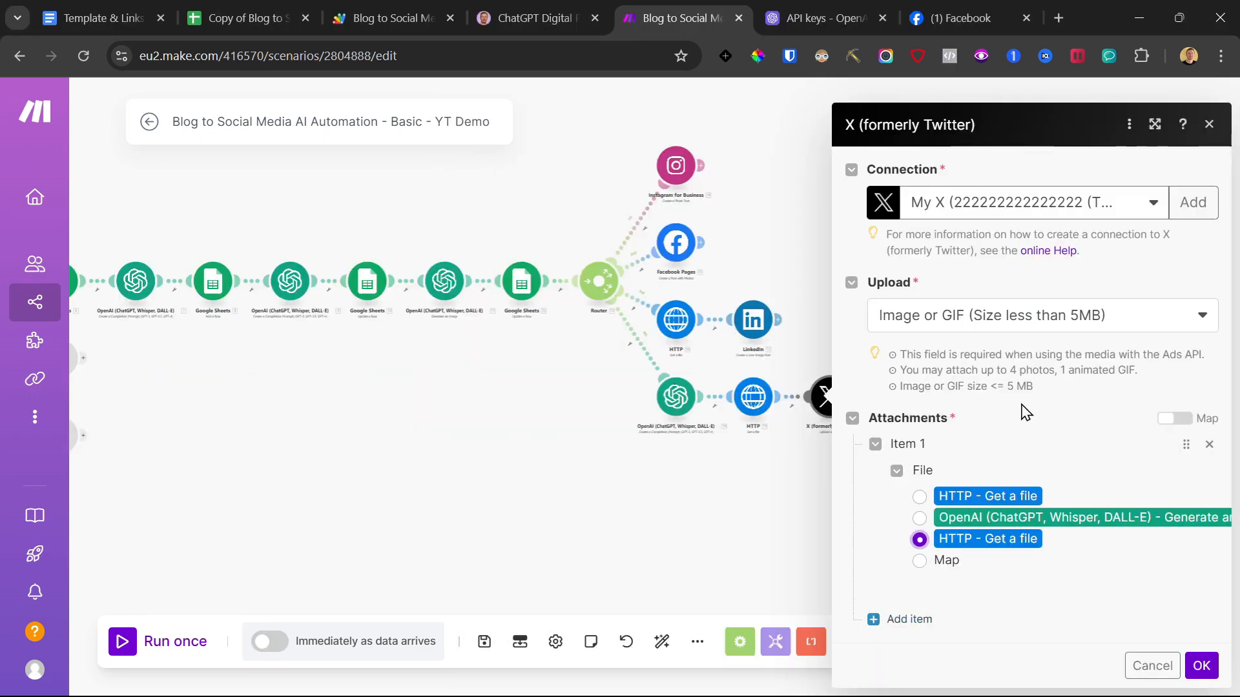
click(1200, 666)
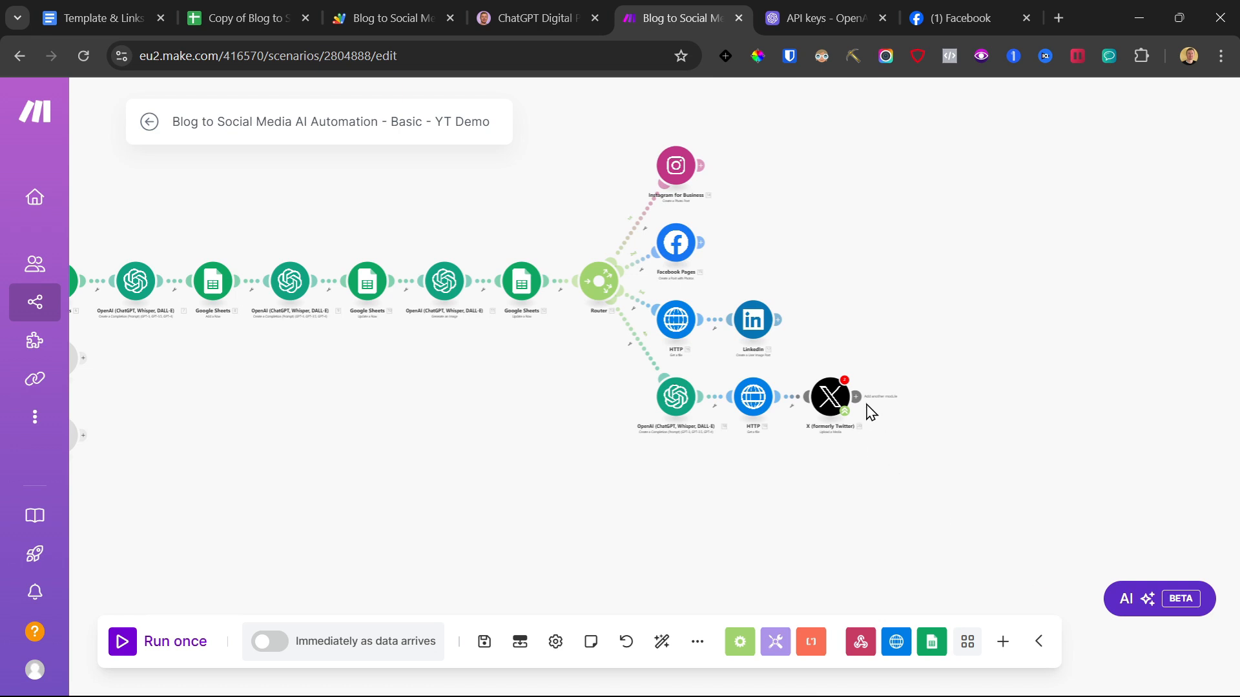
click(843, 381)
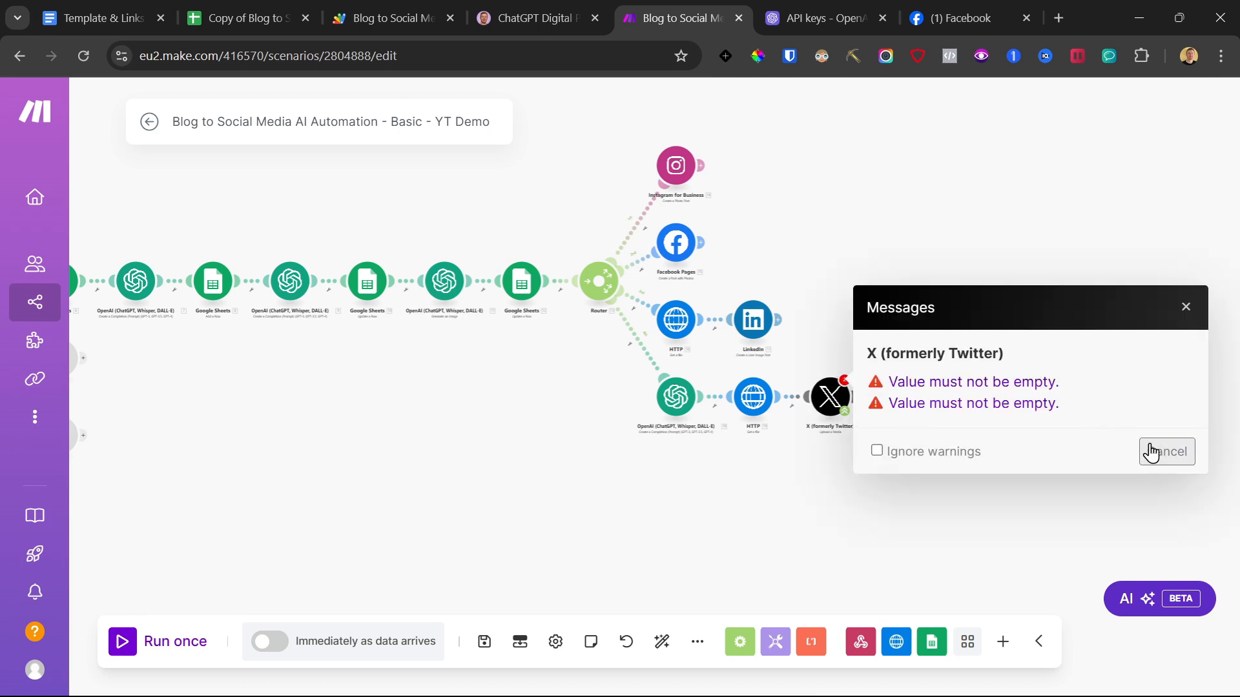
click(1151, 453)
click(830, 395)
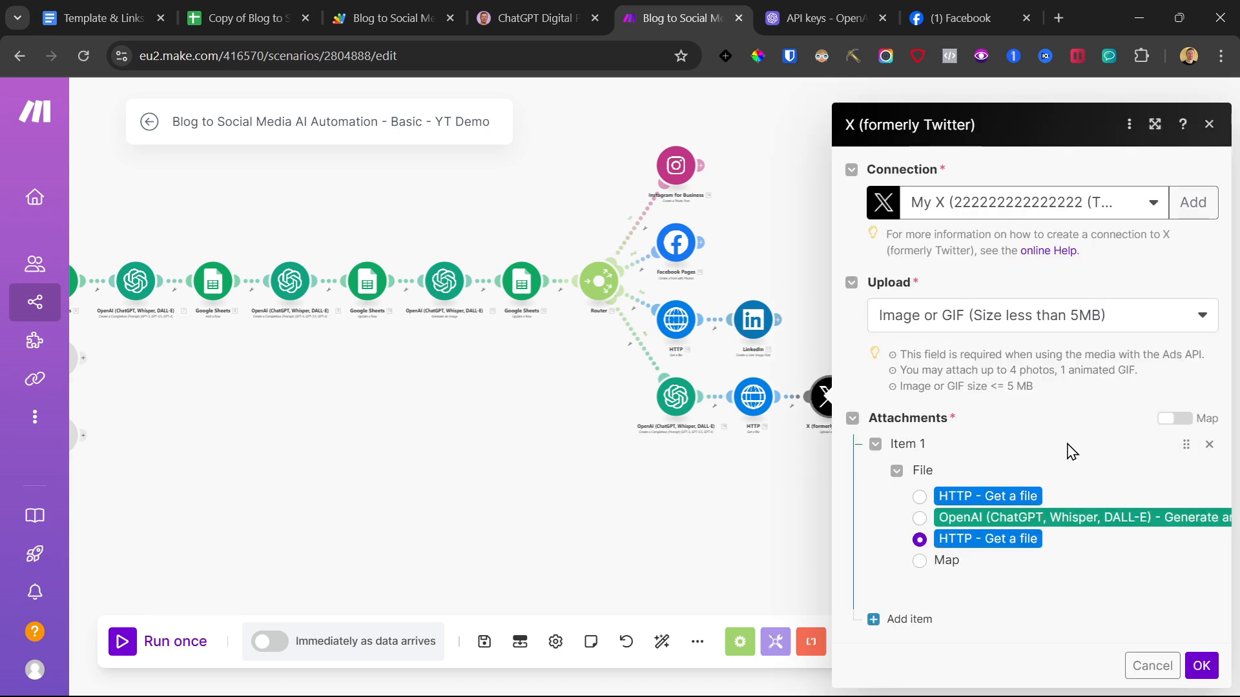
click(1202, 670)
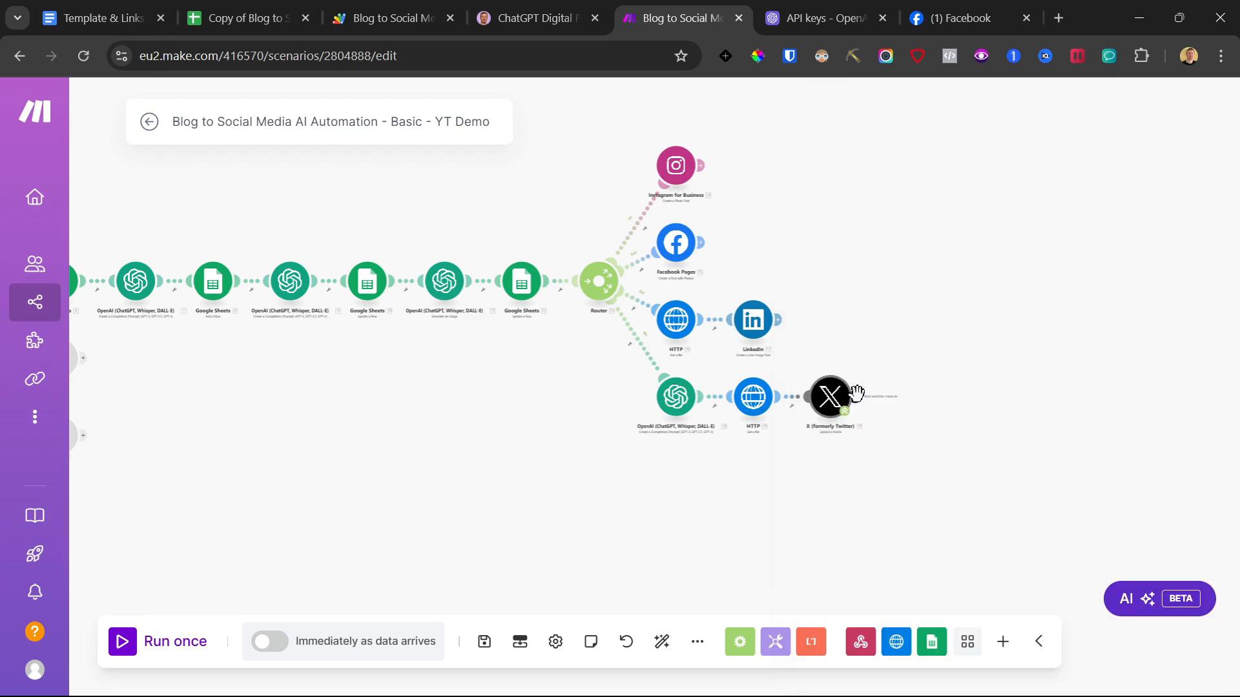
Add an X v6 'Create a Post' module after the X upload step.
click(907, 397)
click(597, 579)
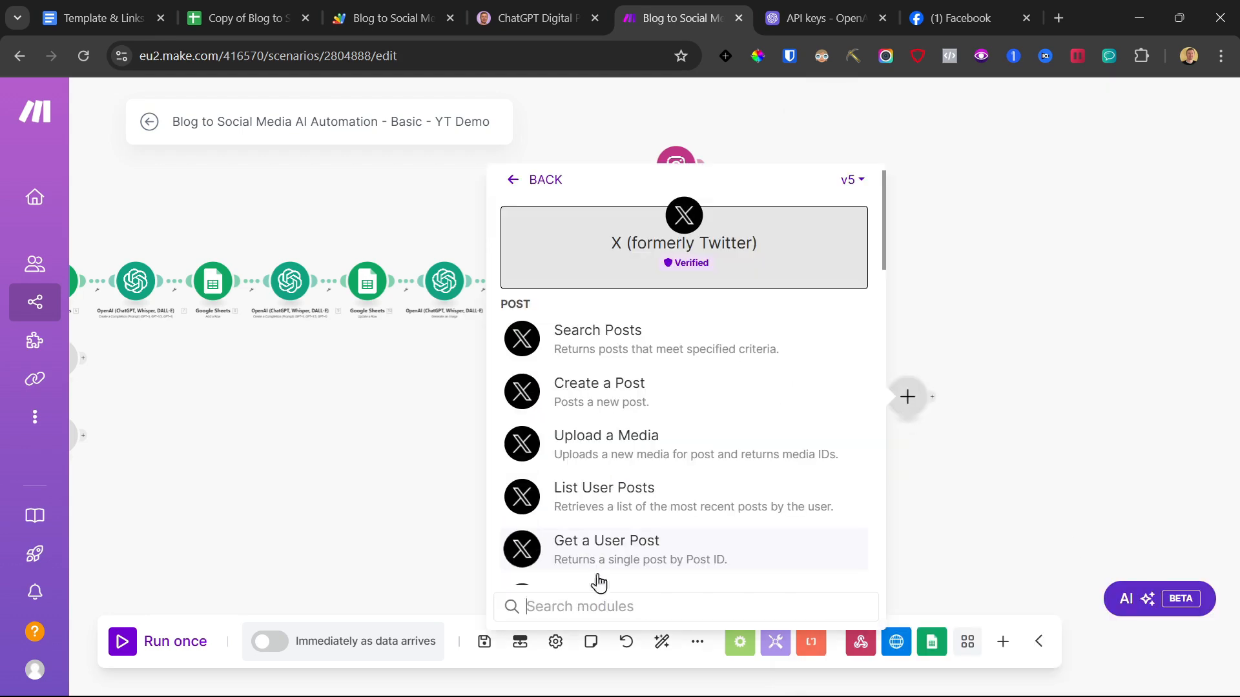
click(848, 181)
click(844, 218)
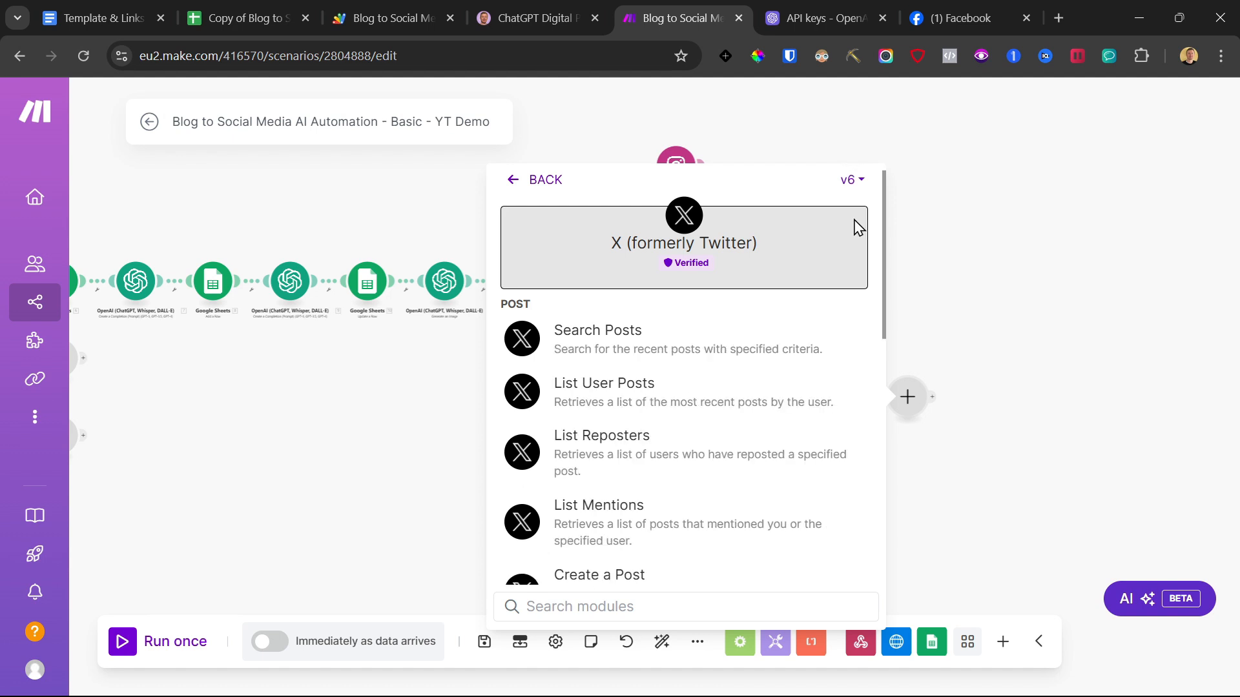
scroll(655, 431, down, 3)
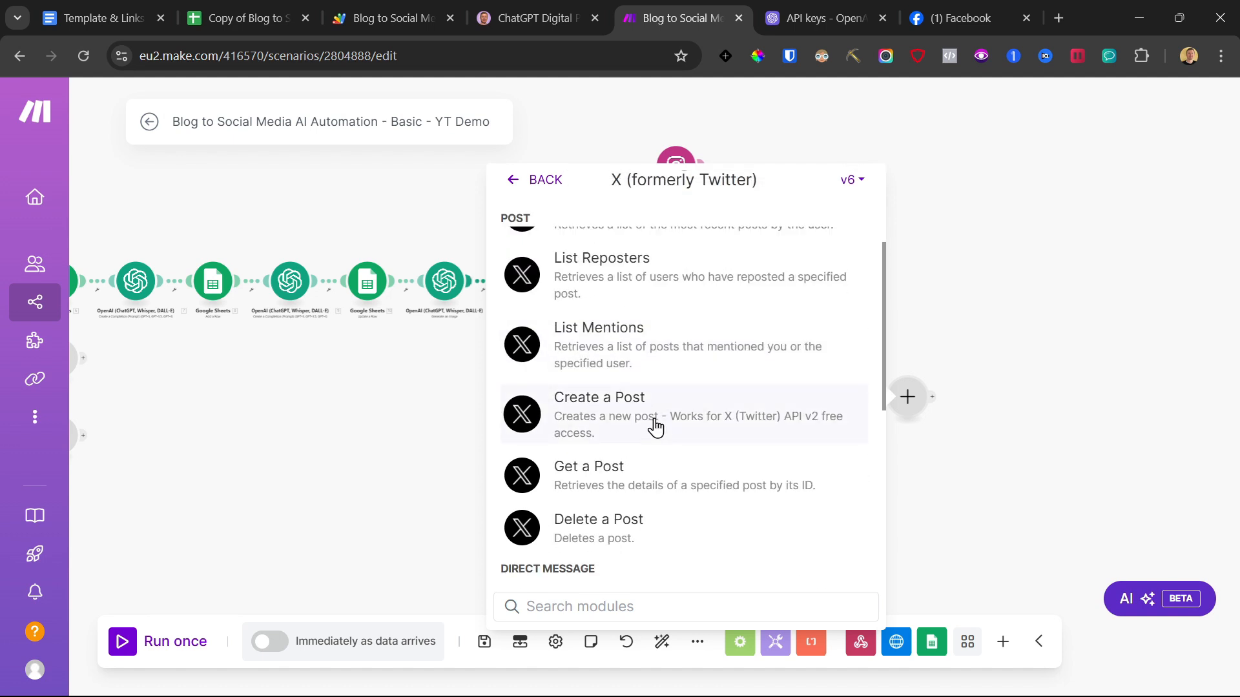
scroll(655, 426, up, 1)
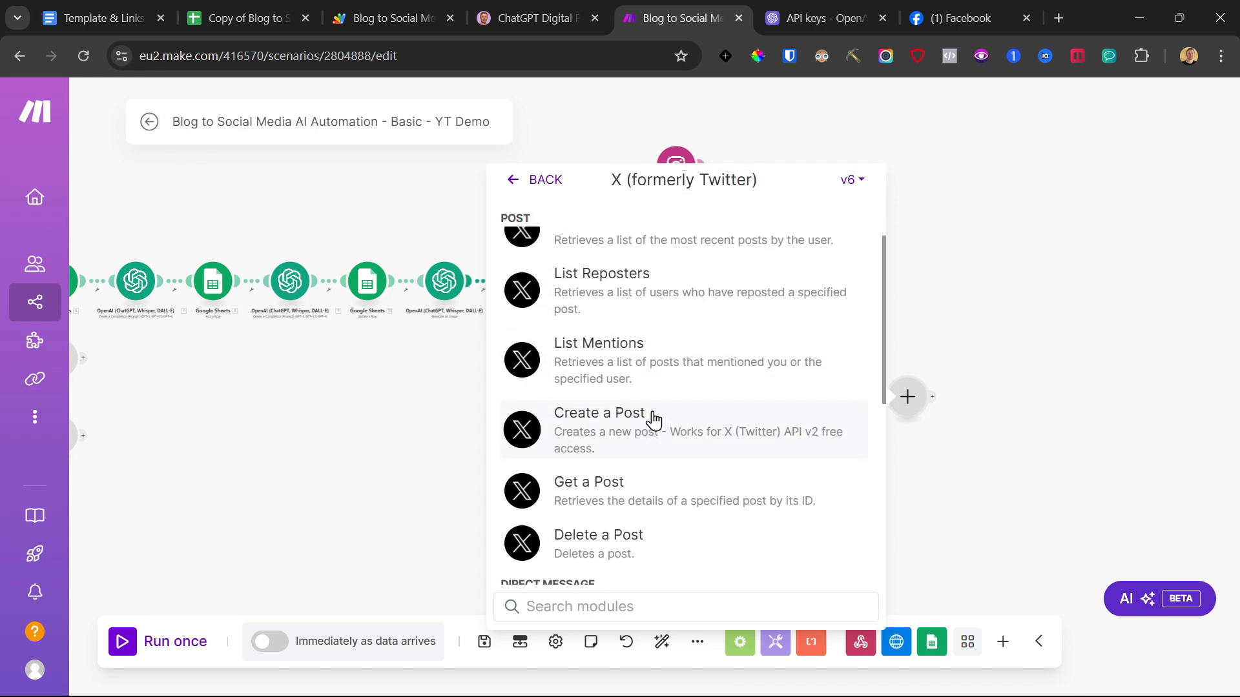
click(653, 420)
Start a new X connection and switch to the X Developer Portal for credentials.
click(844, 334)
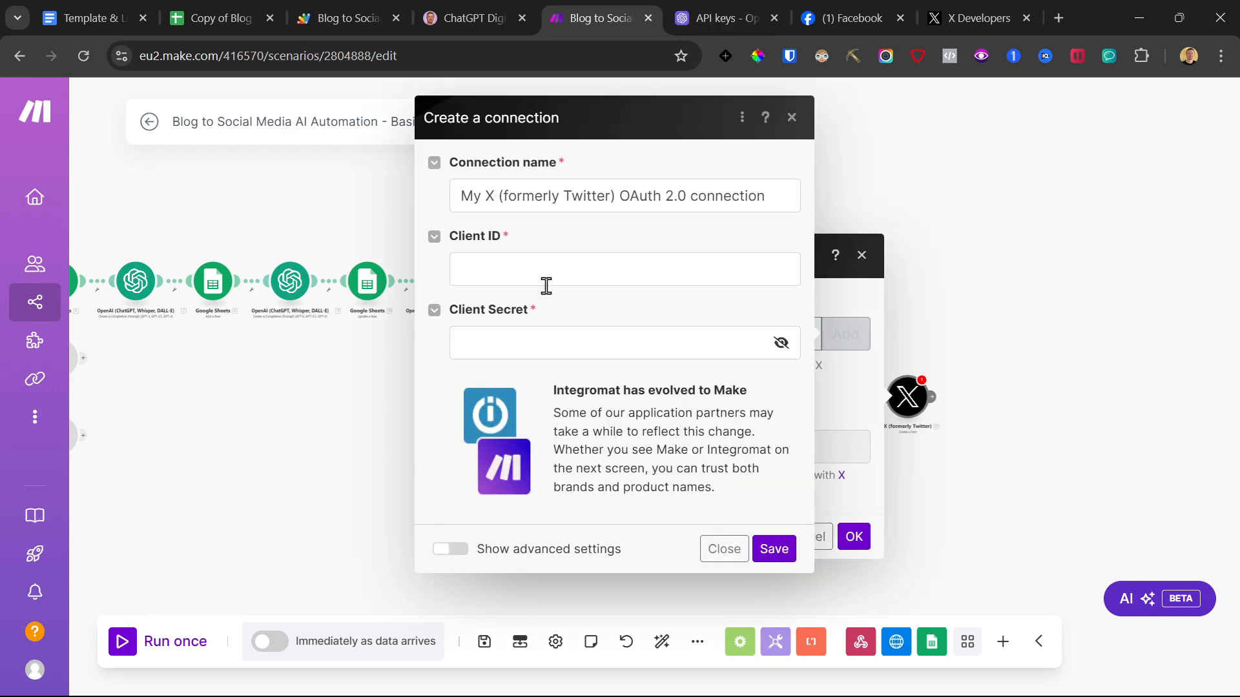
drag(451, 239, 574, 331)
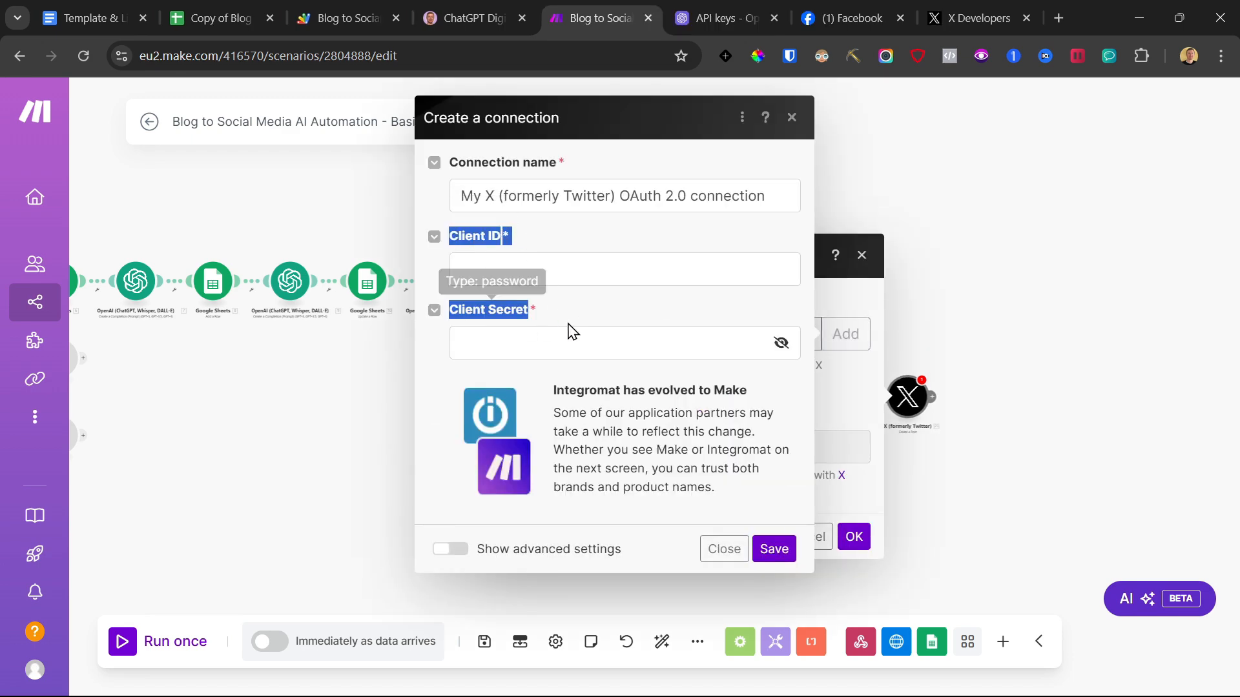
click(980, 1)
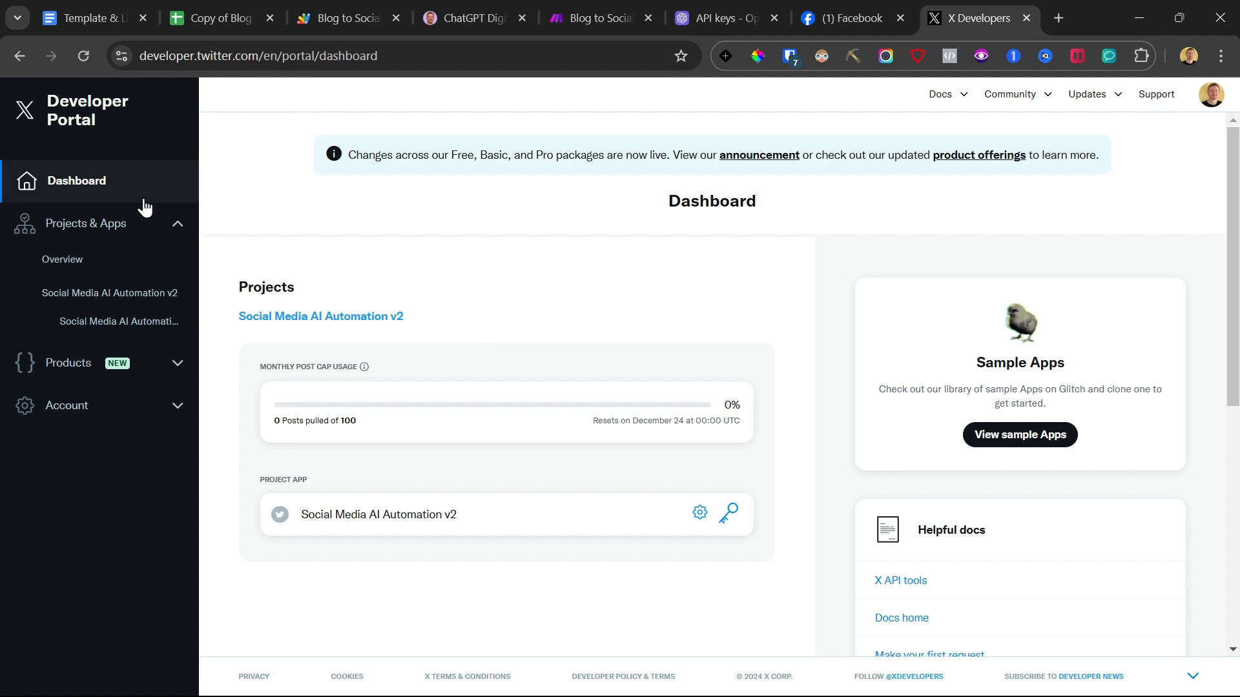
Select the app's OAuth 2.0 Client ID on its Keys and tokens page, then return to Make.
click(62, 266)
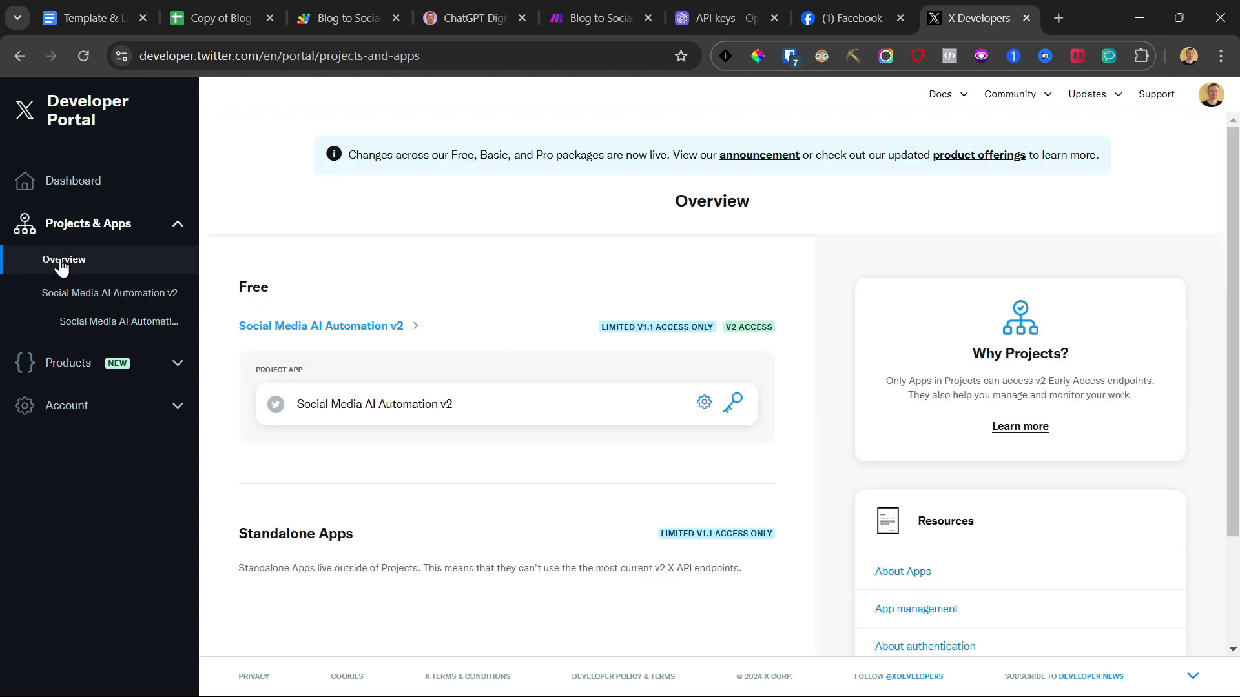
click(703, 405)
click(701, 261)
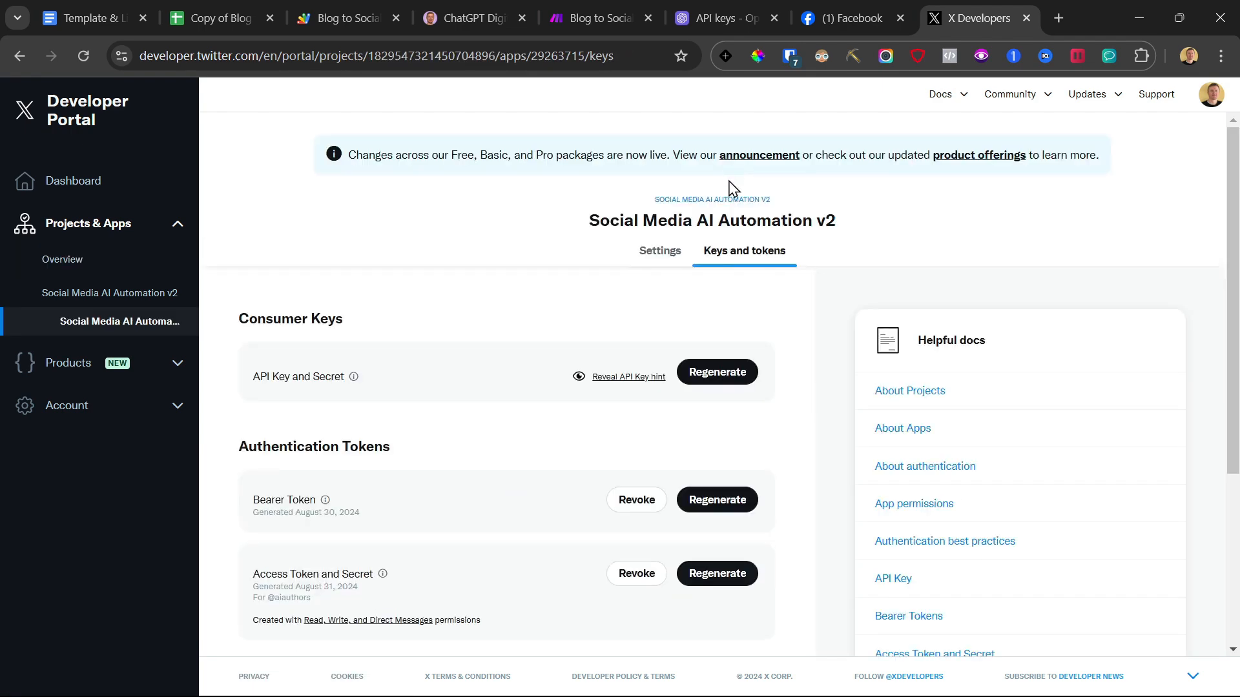
scroll(439, 365, down, 4)
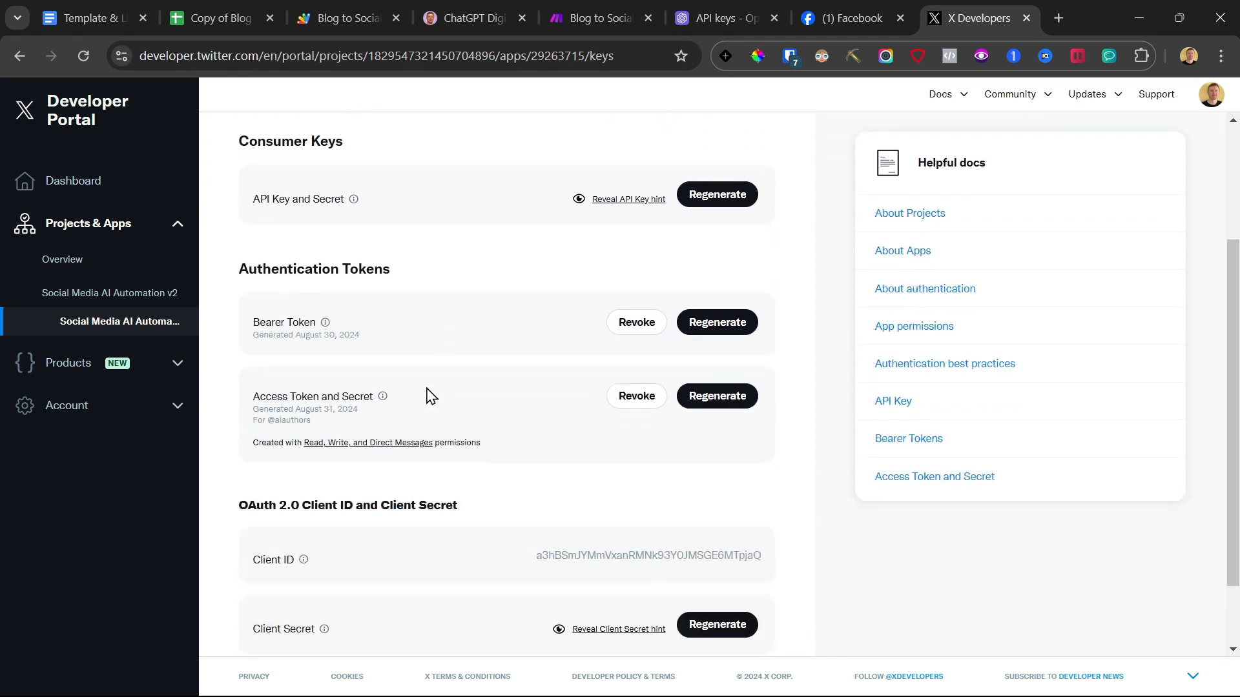
drag(520, 455, 606, 446)
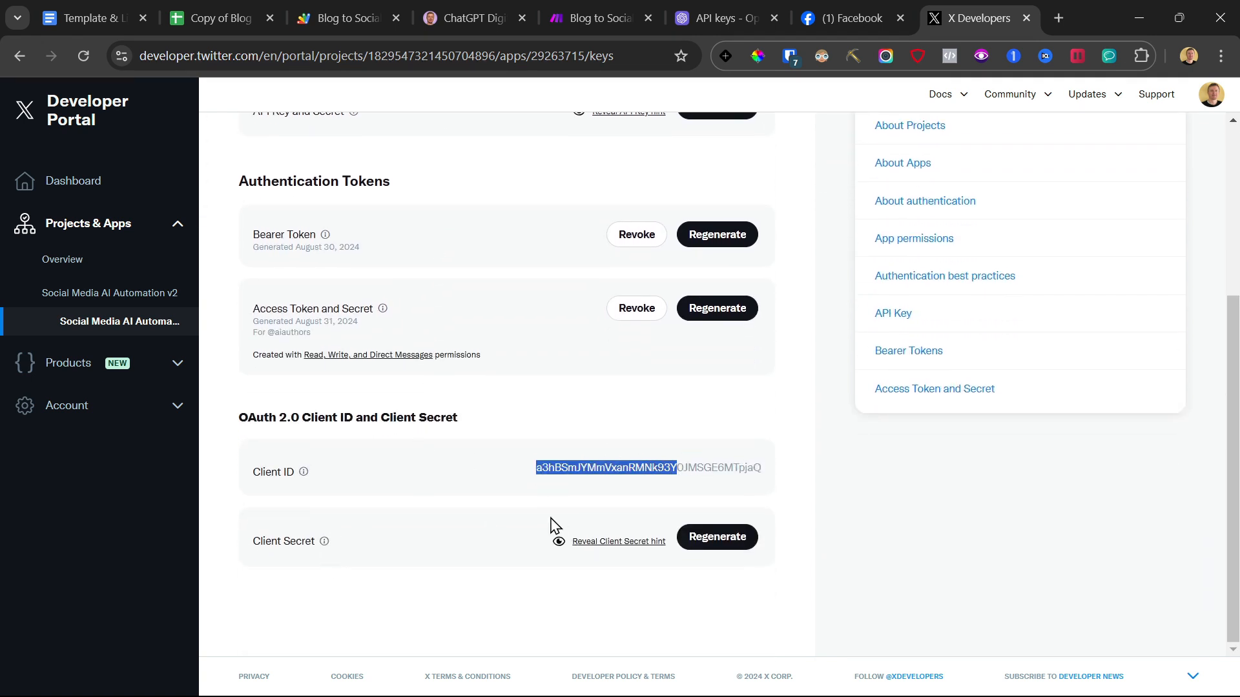
double_click(545, 468)
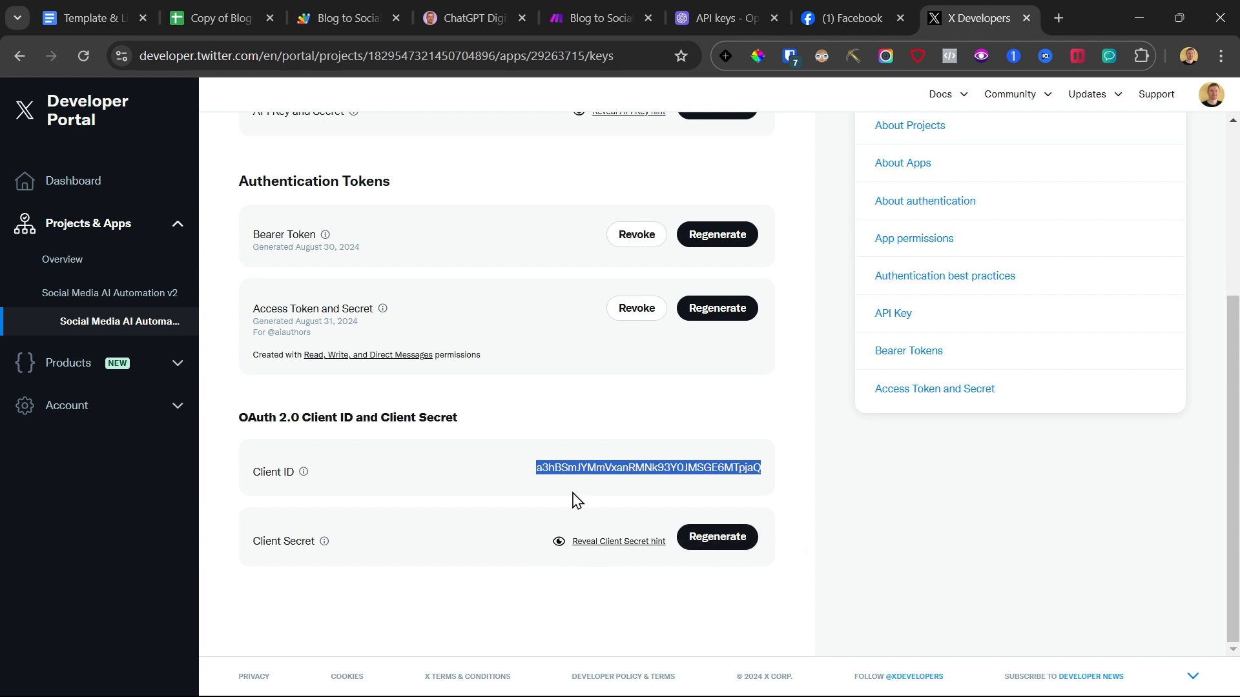
click(604, 8)
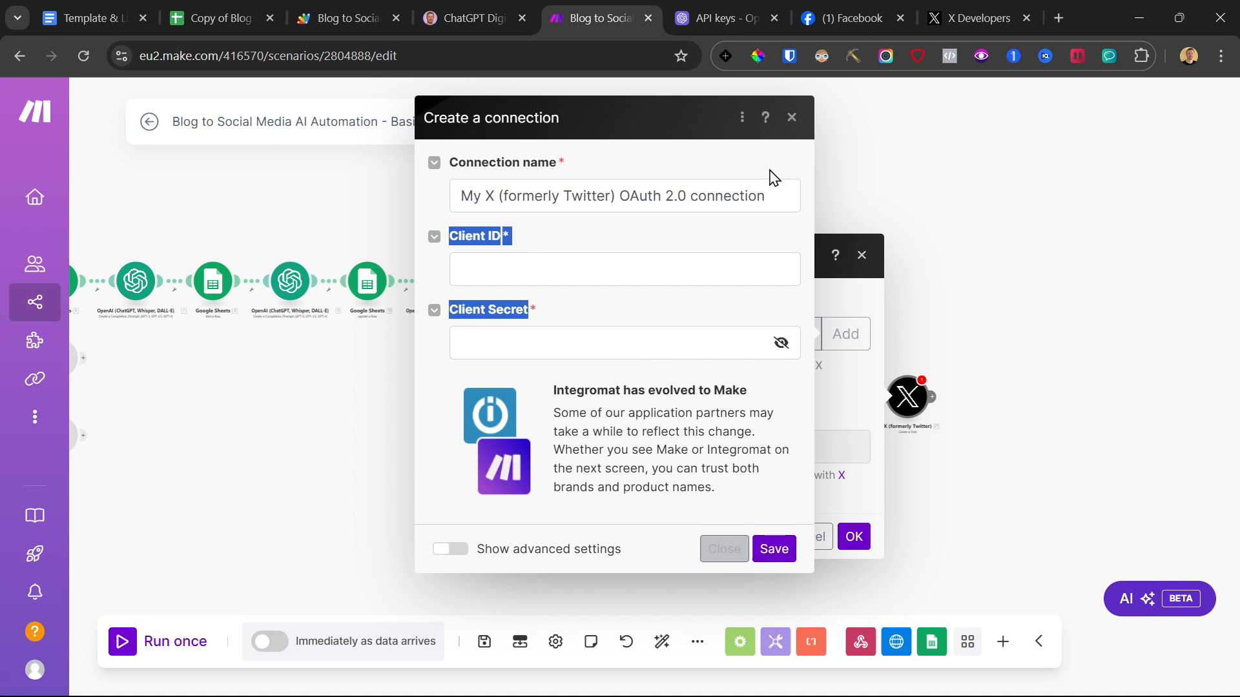
Save the X connection and map the OpenAI 18. Result into the post's Text Content.
click(790, 118)
click(583, 444)
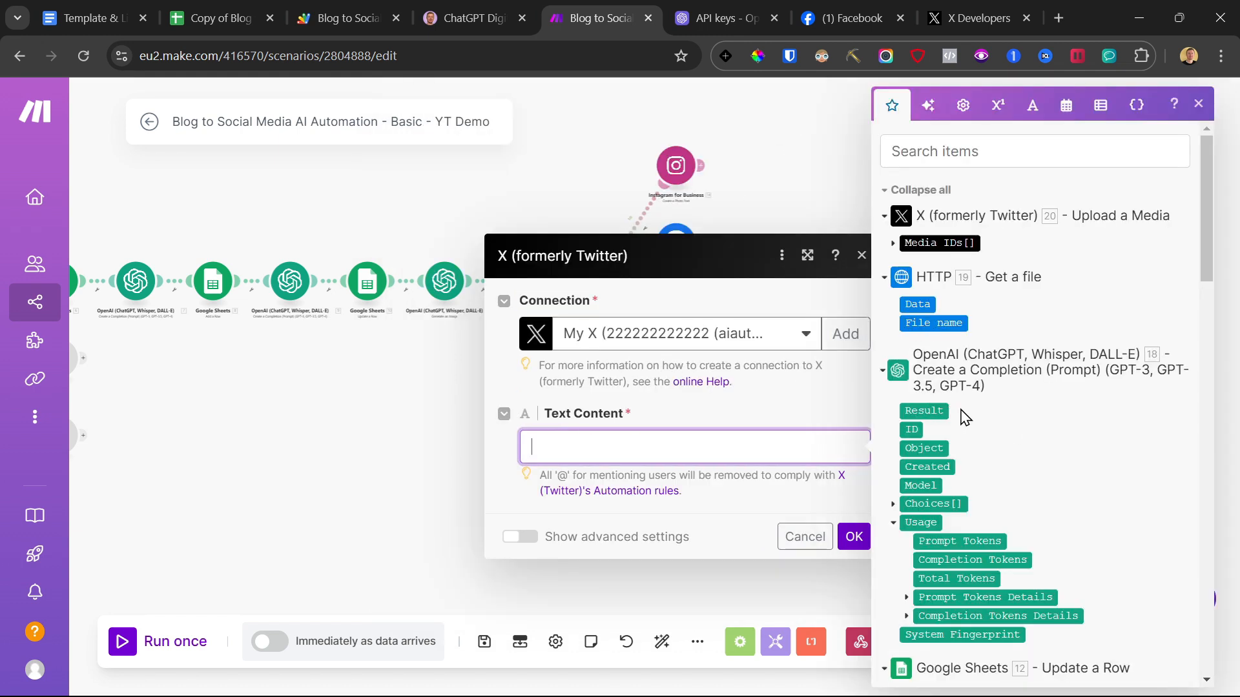
click(936, 410)
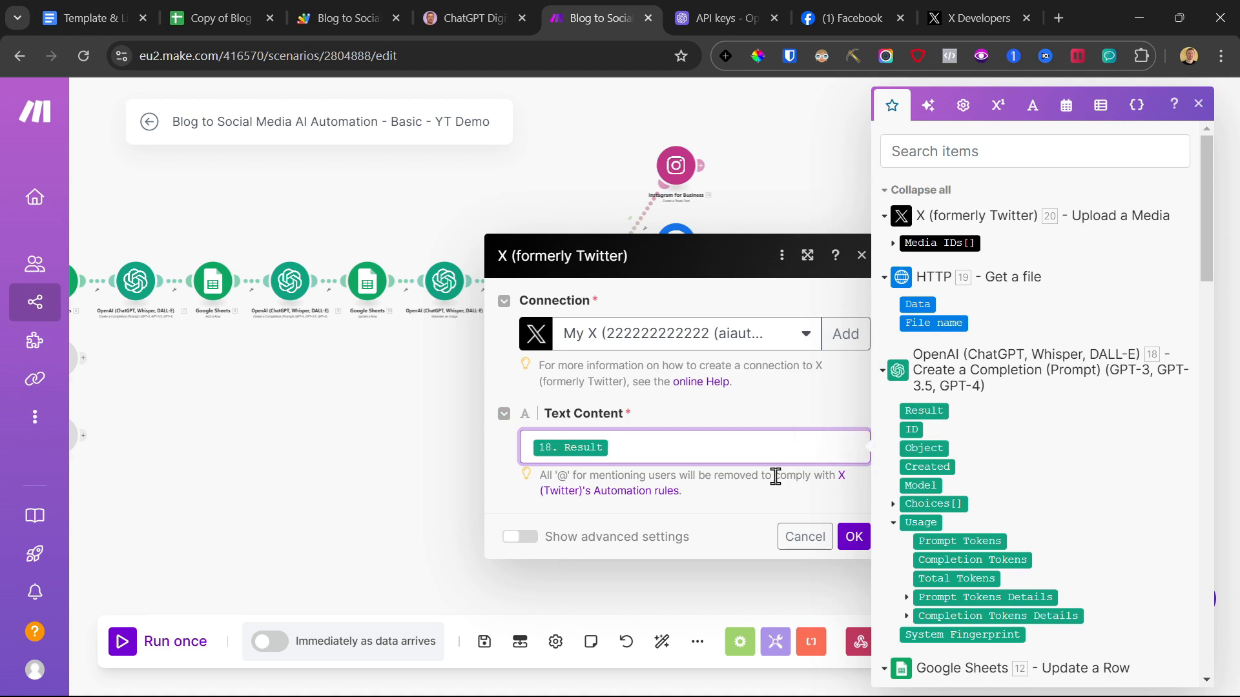
click(853, 539)
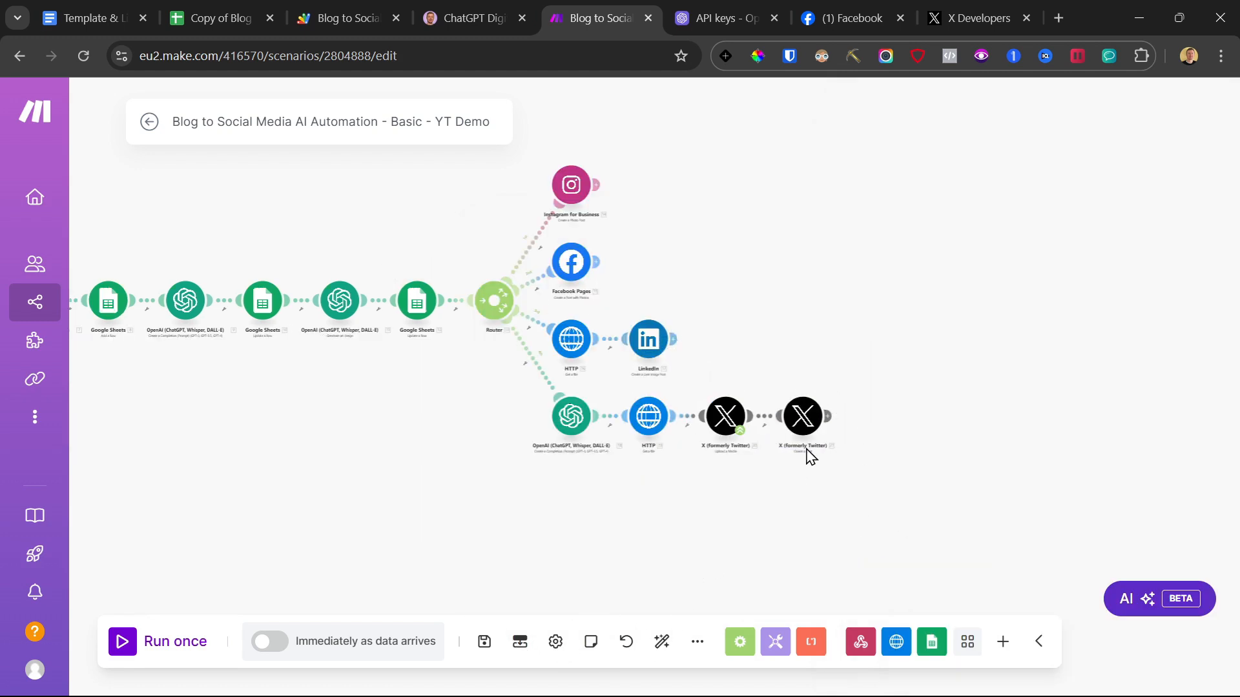
Add a Google Sheets 'Update a Row' module and check the sheet's Status and Publish Time columns.
click(829, 418)
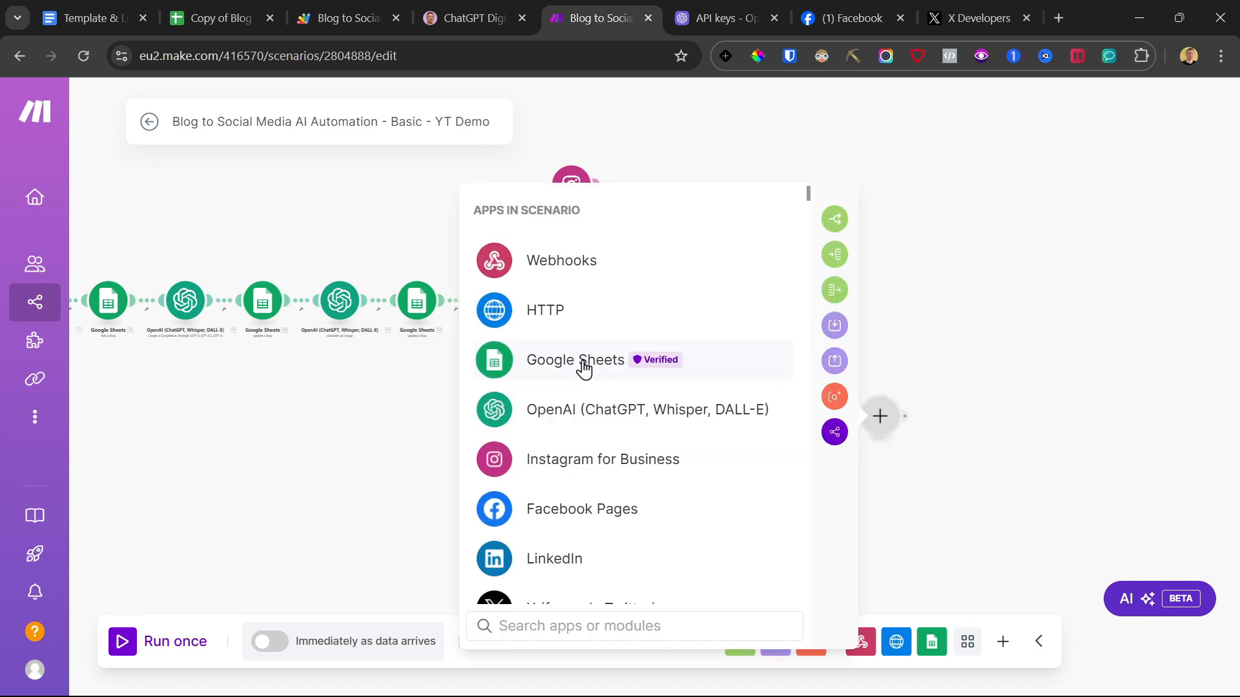
click(507, 368)
click(588, 415)
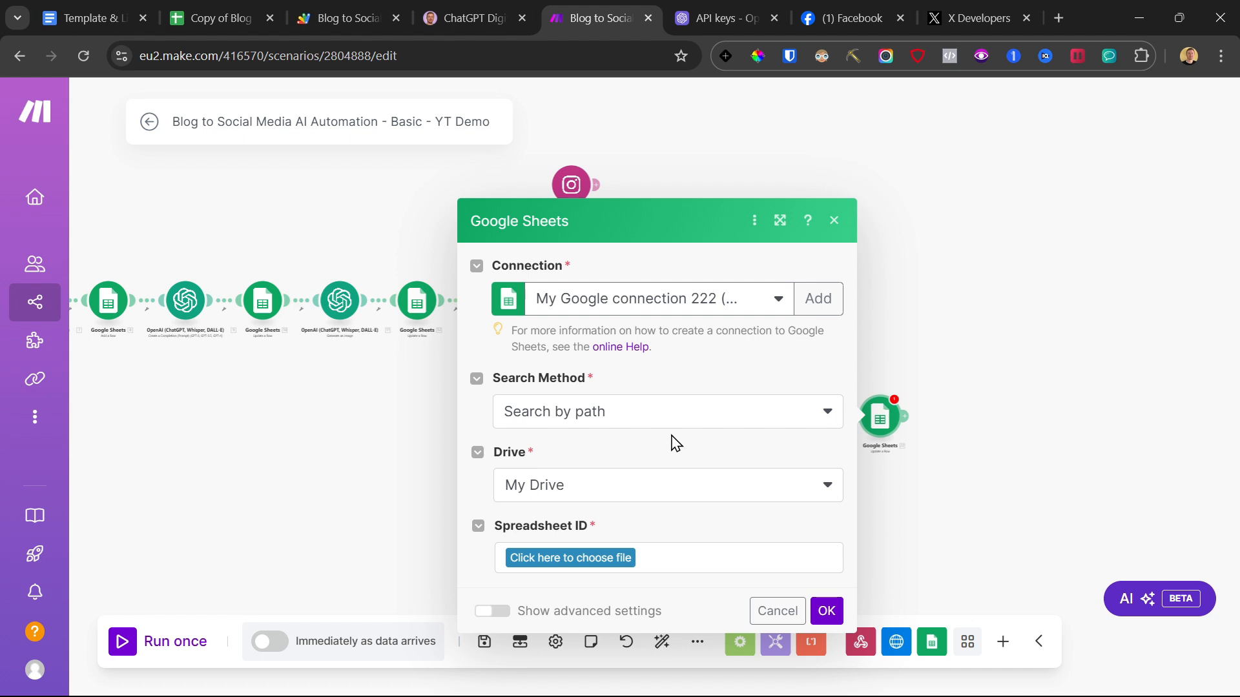
key(ctrl+2)
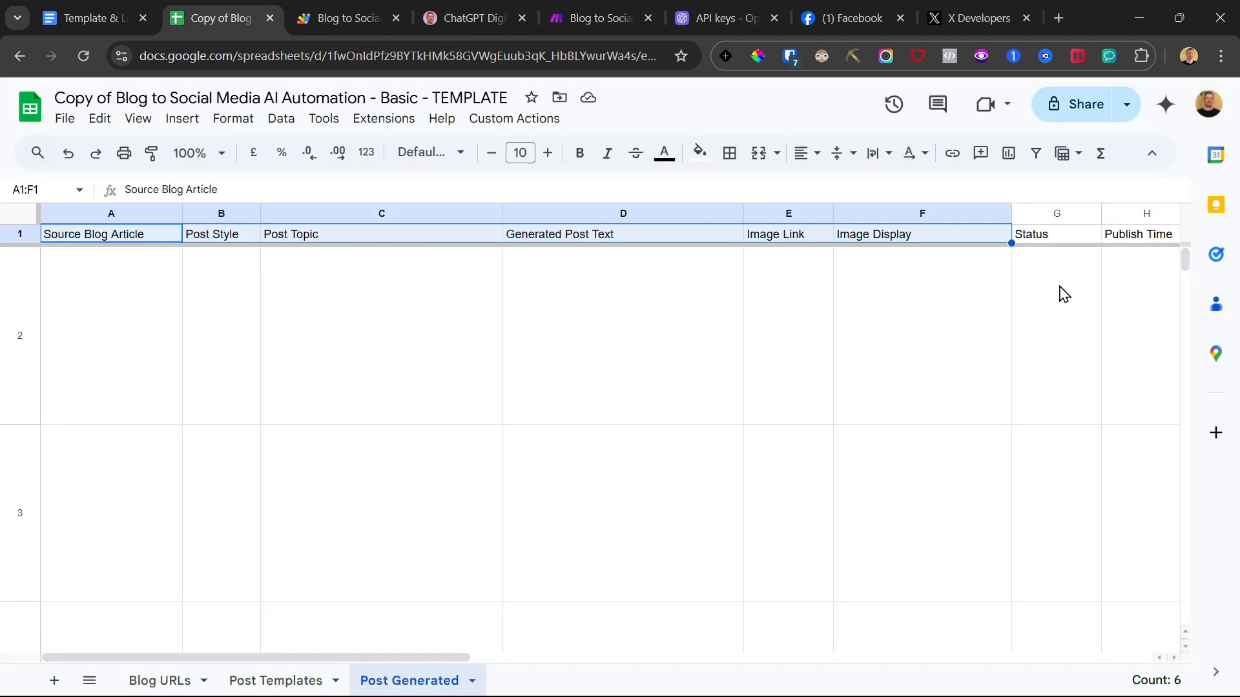
scroll(1062, 293, right, 2)
click(960, 213)
click(948, 326)
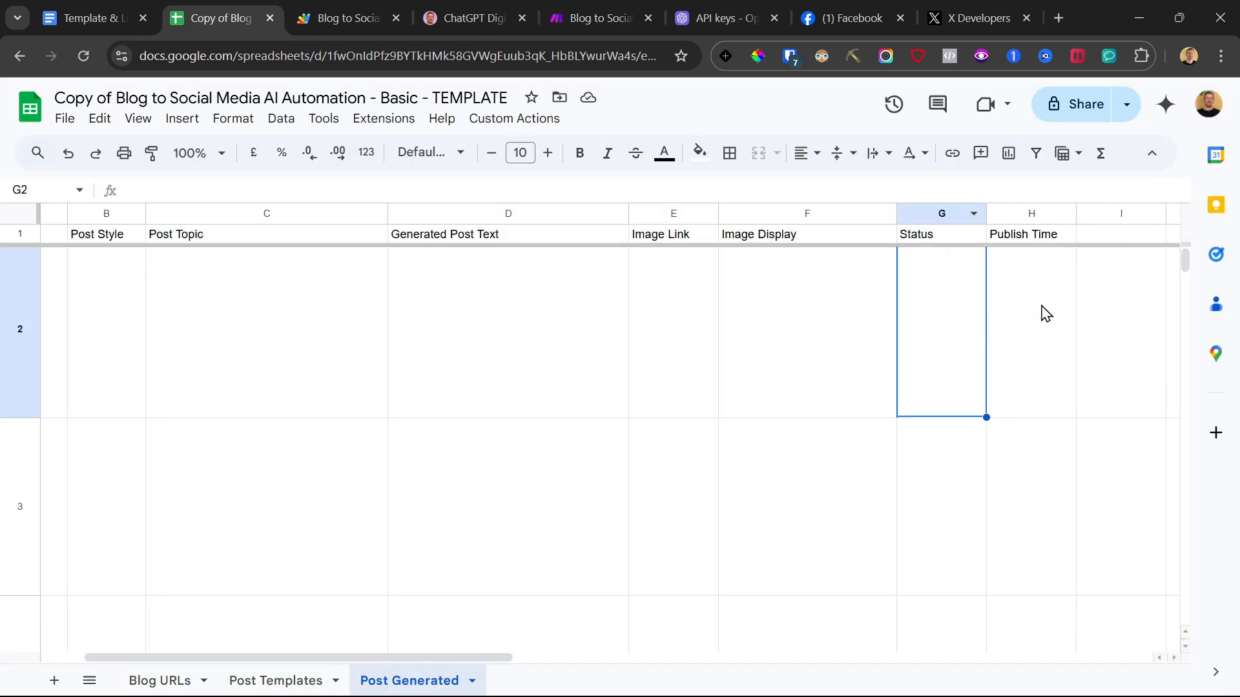
click(1046, 313)
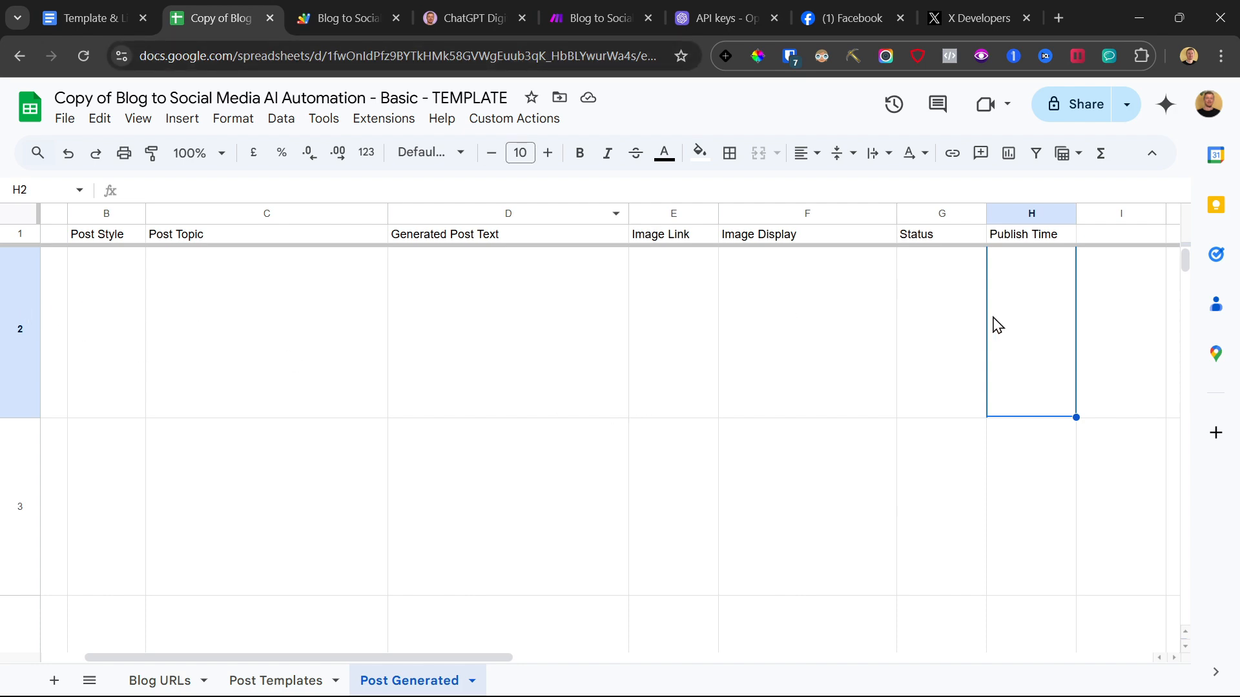
key(ctrl+5)
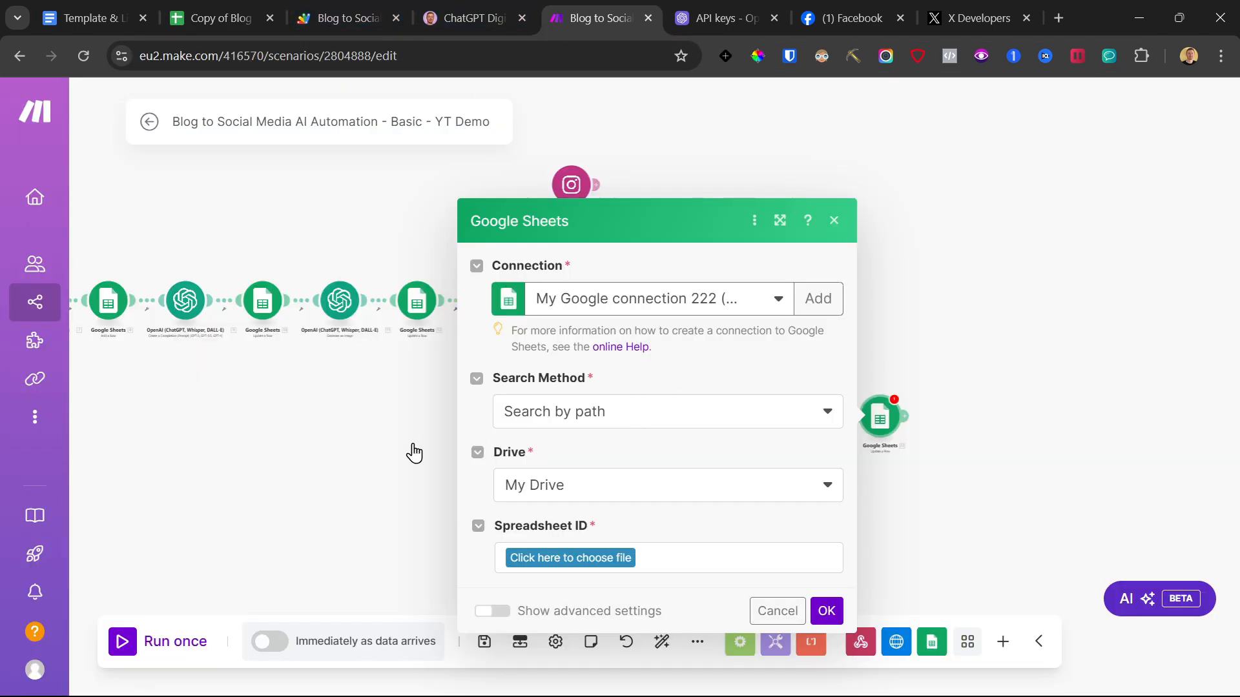
Point the new Sheets module at the same spreadsheet ID and the Post Generated sheet.
click(418, 298)
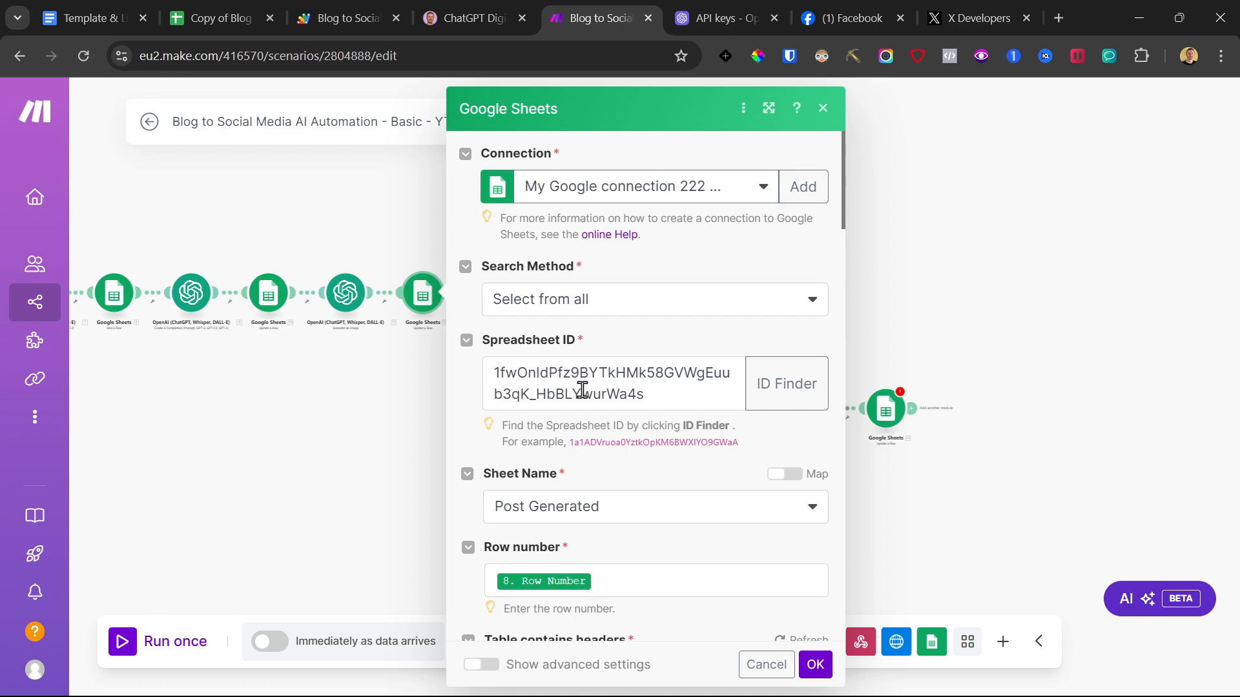
double_click(582, 389)
click(342, 452)
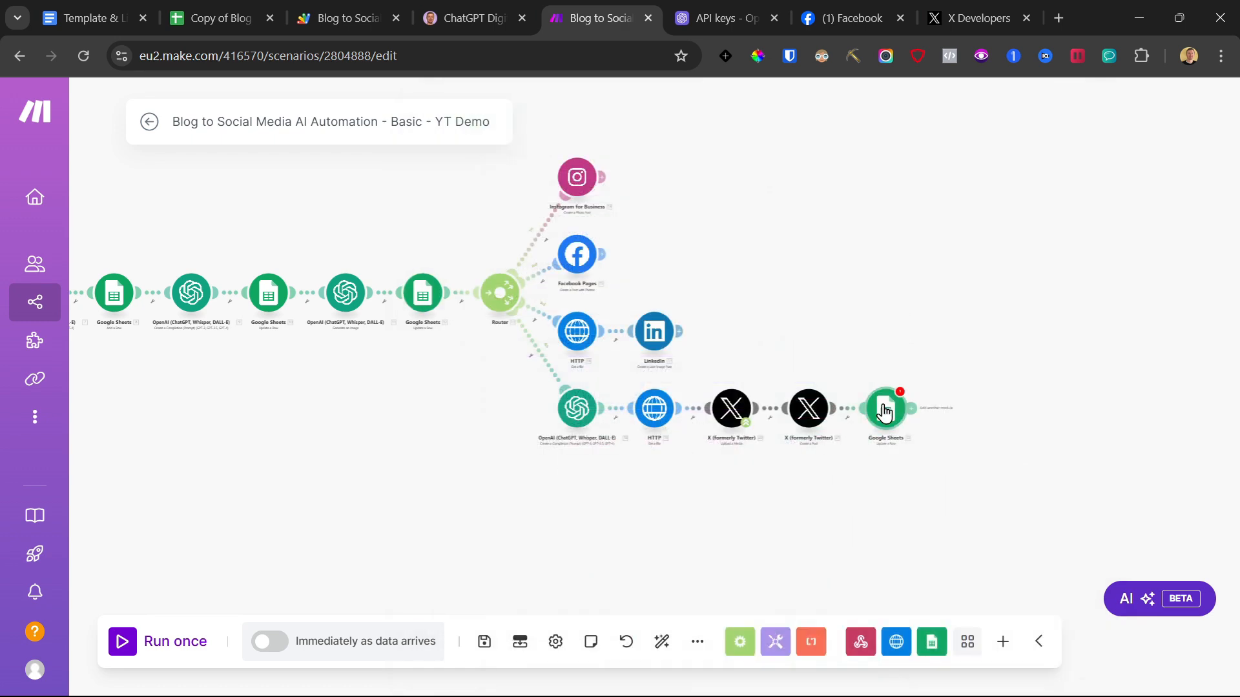
click(870, 424)
click(548, 415)
click(581, 464)
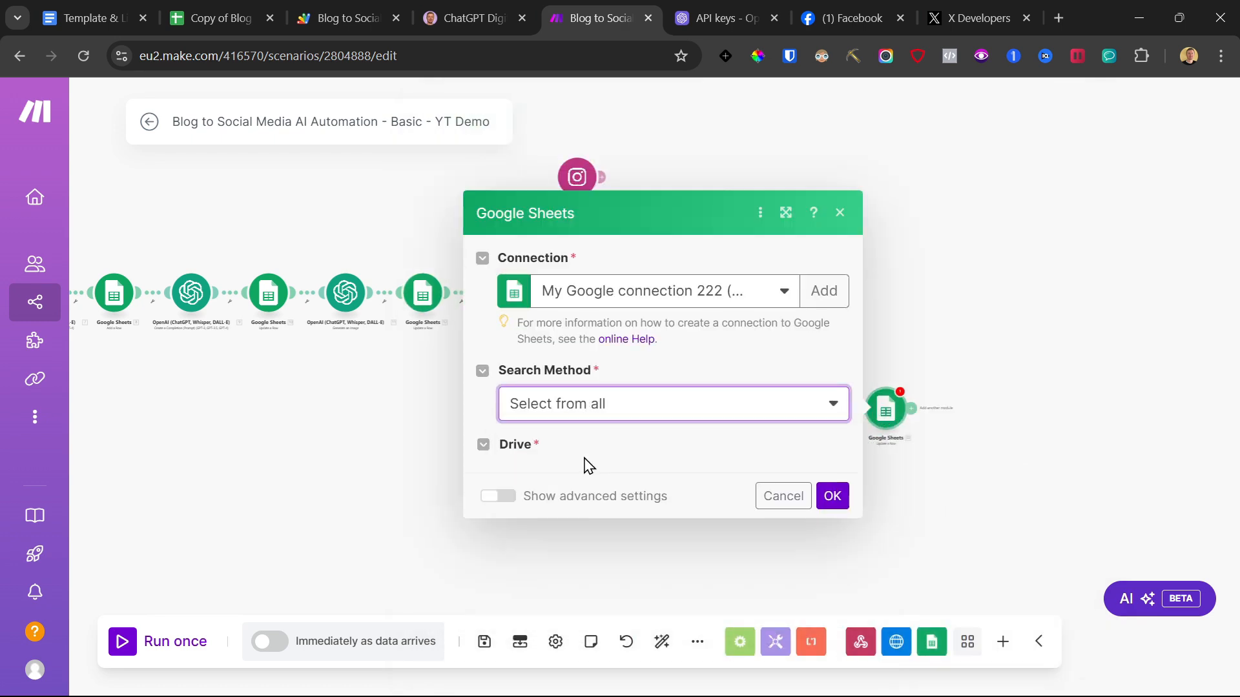
click(597, 490)
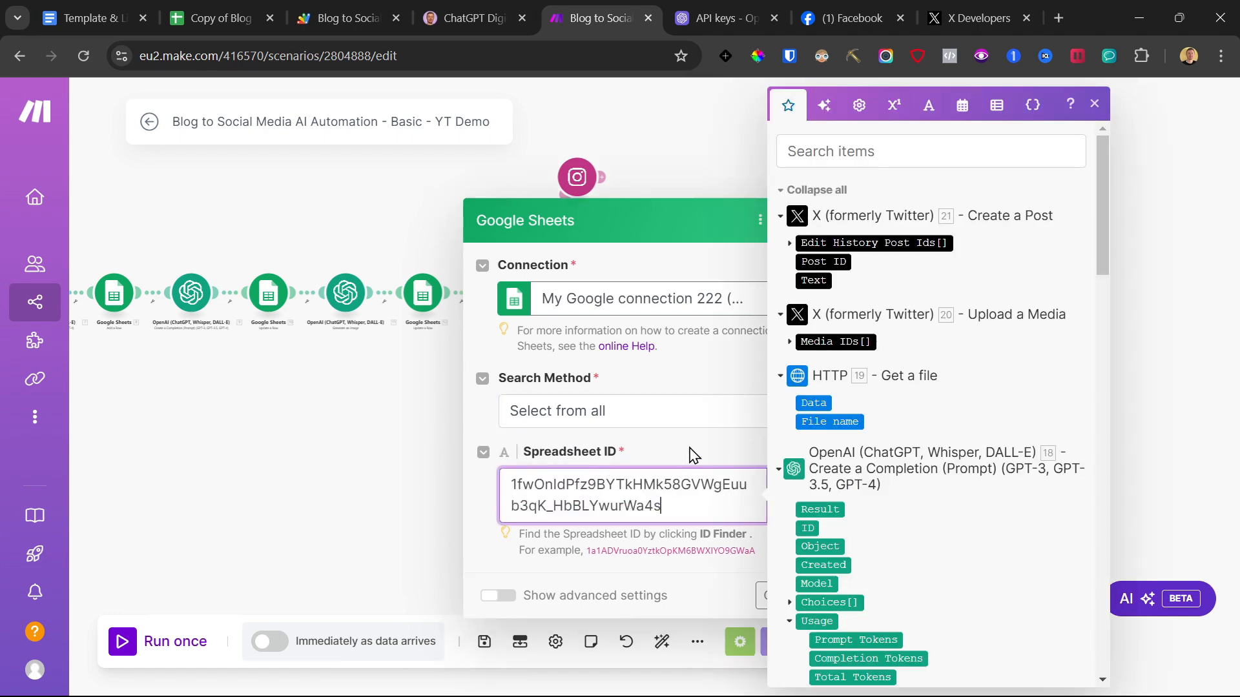
click(696, 453)
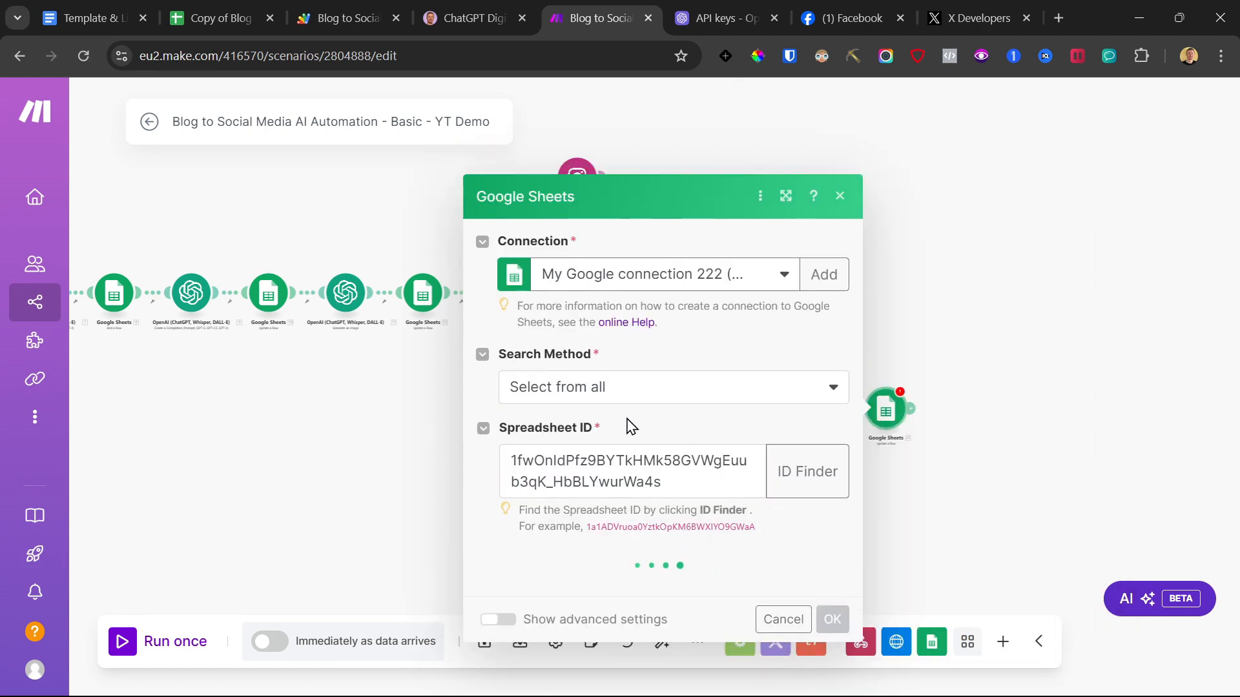
scroll(623, 413, down, 2)
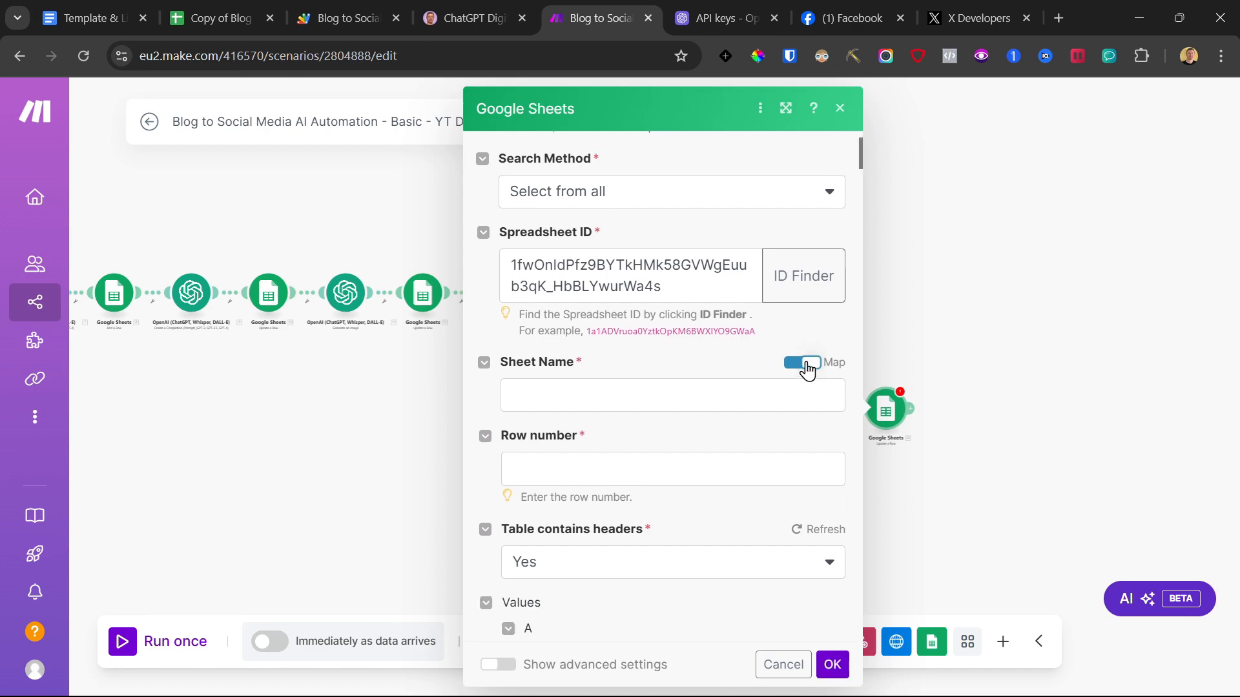
click(804, 363)
click(558, 589)
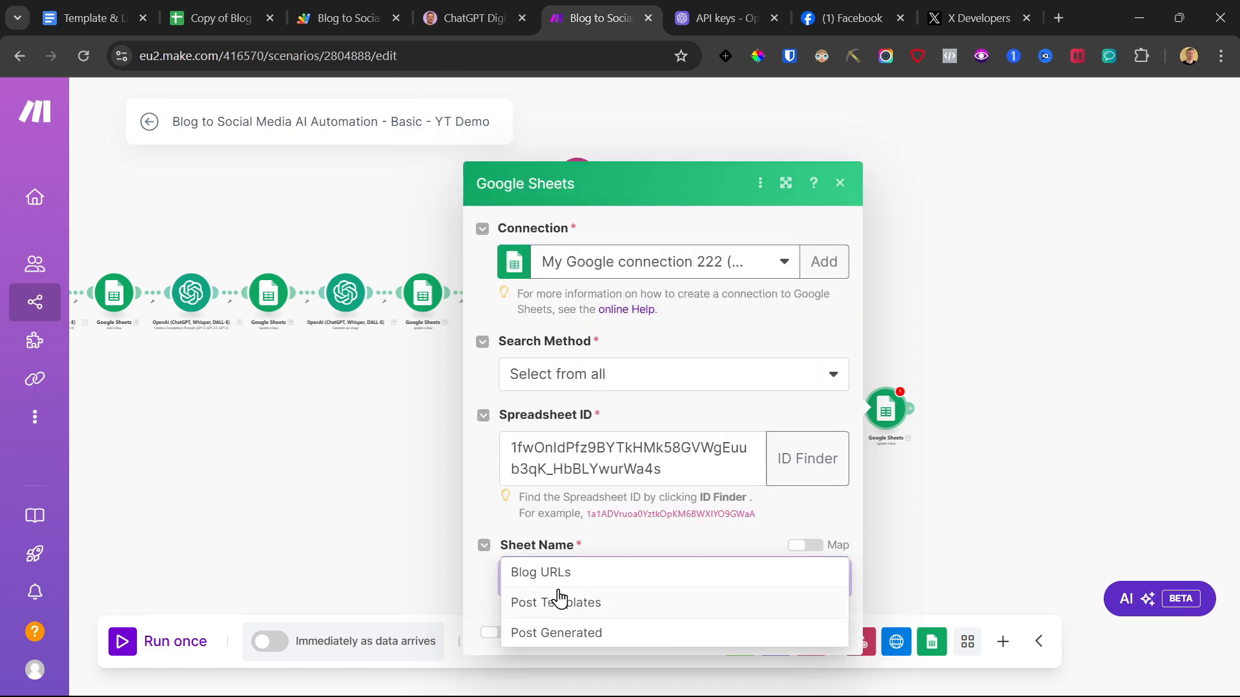
click(571, 636)
Map Row Number from the Add a Row step into the Row number field.
scroll(659, 452, down, 3)
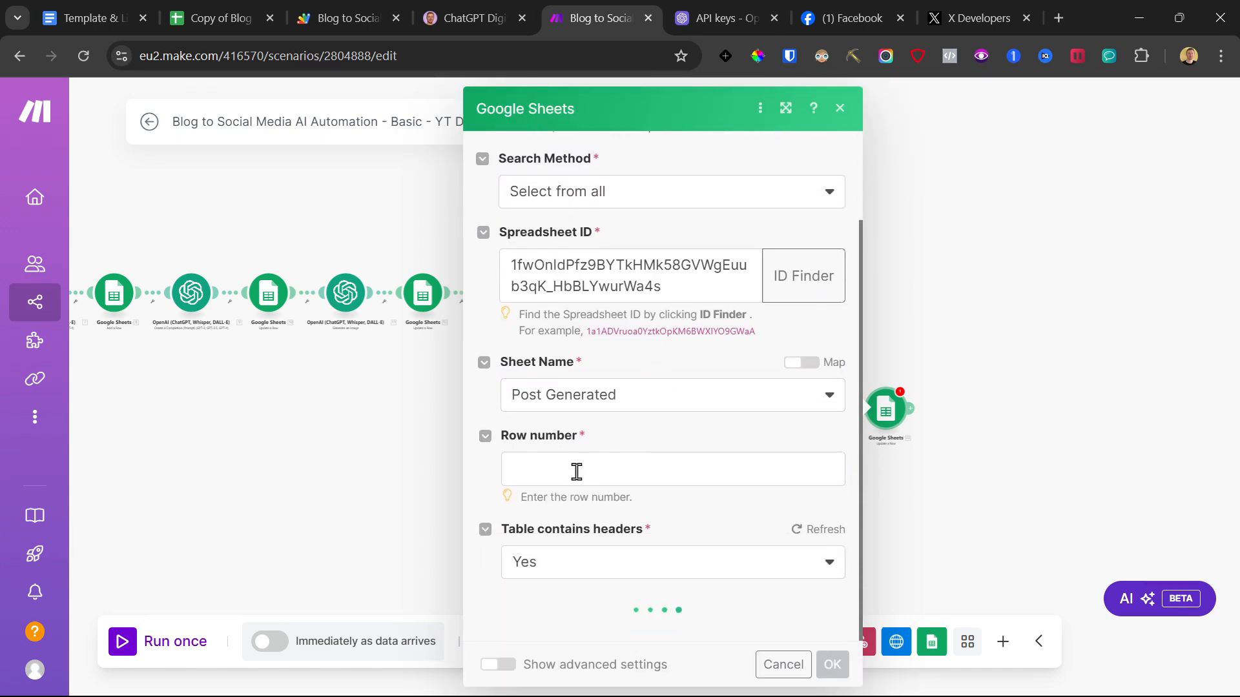
click(573, 470)
scroll(960, 404, down, 5)
scroll(958, 395, down, 10)
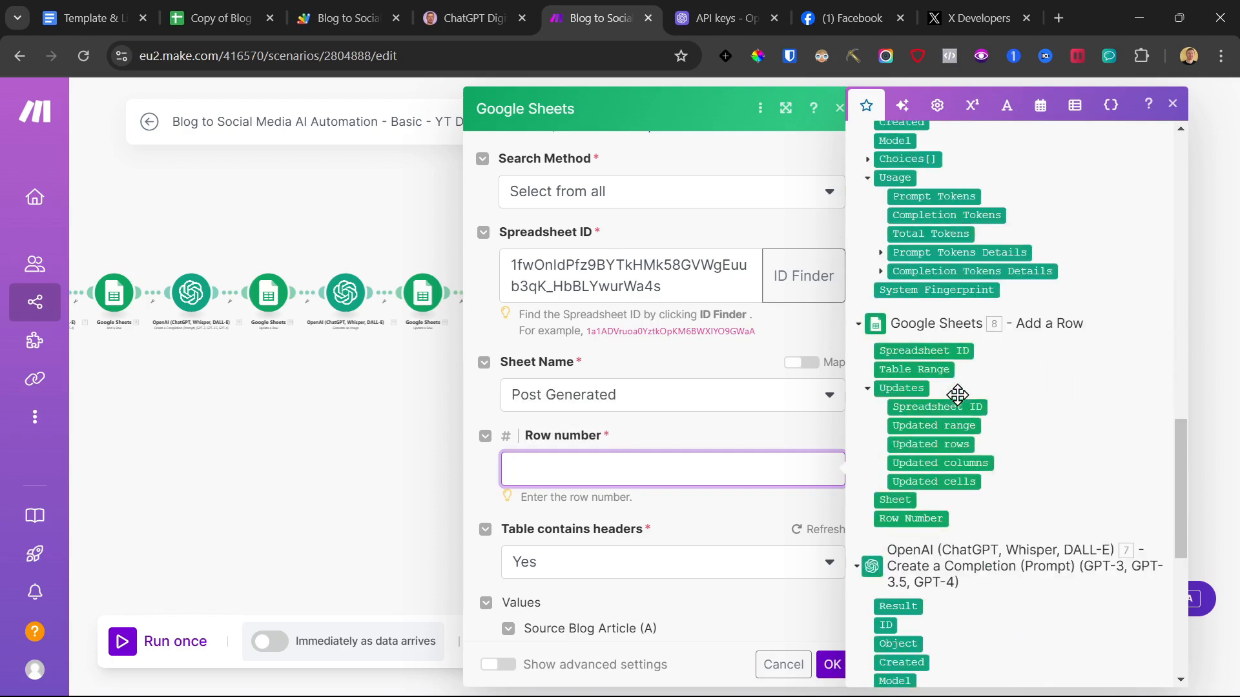
drag(912, 520, 588, 458)
scroll(598, 499, down, 3)
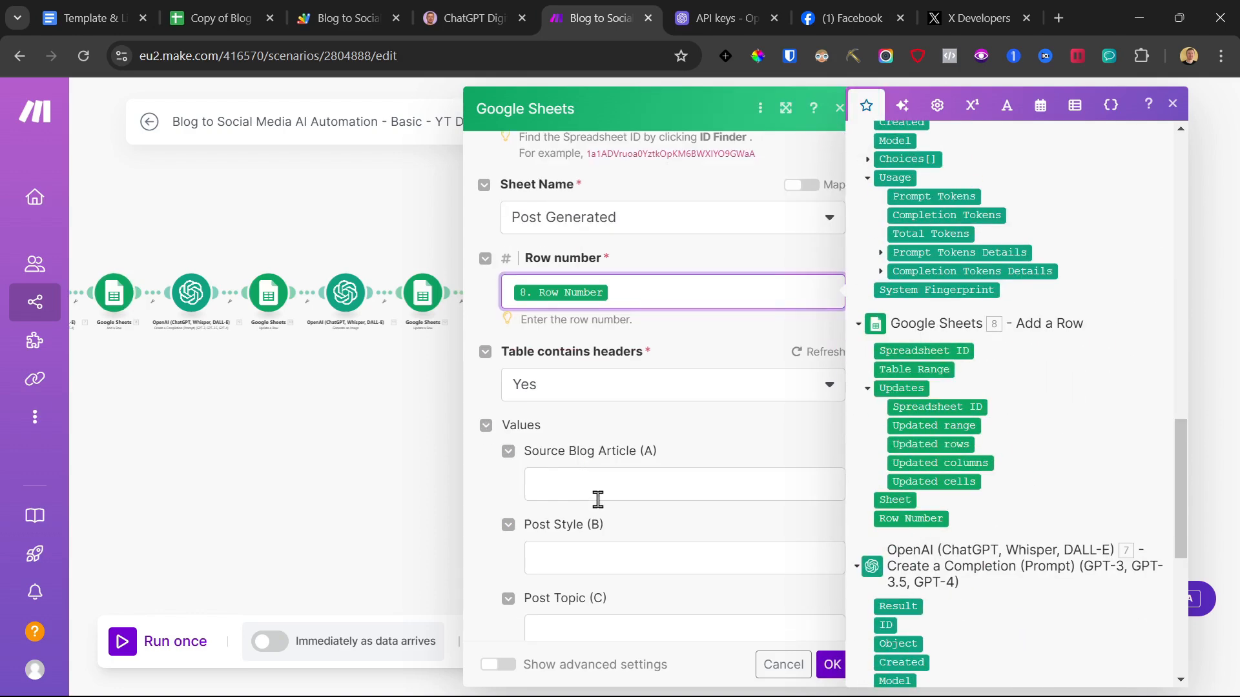
scroll(639, 471, down, 9)
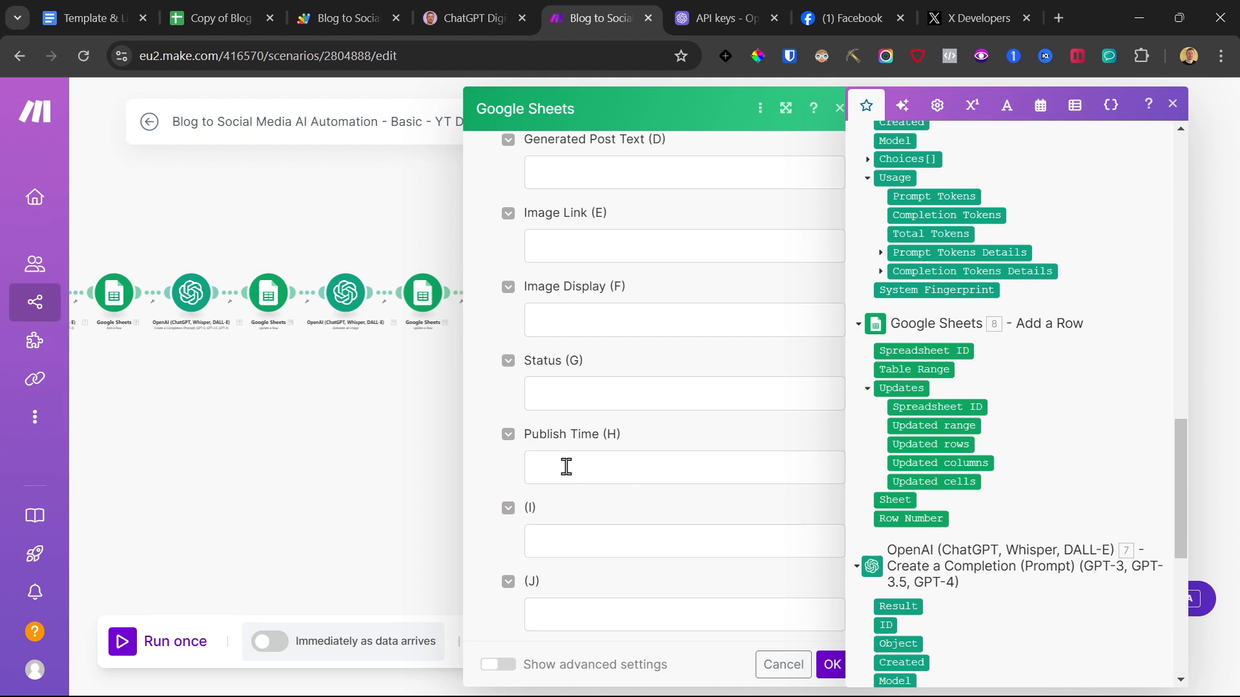
Set Status (G) to Published and Publish Time (H) to formatDate(now; YYYY-MM-DD hh:mm A).
click(611, 391)
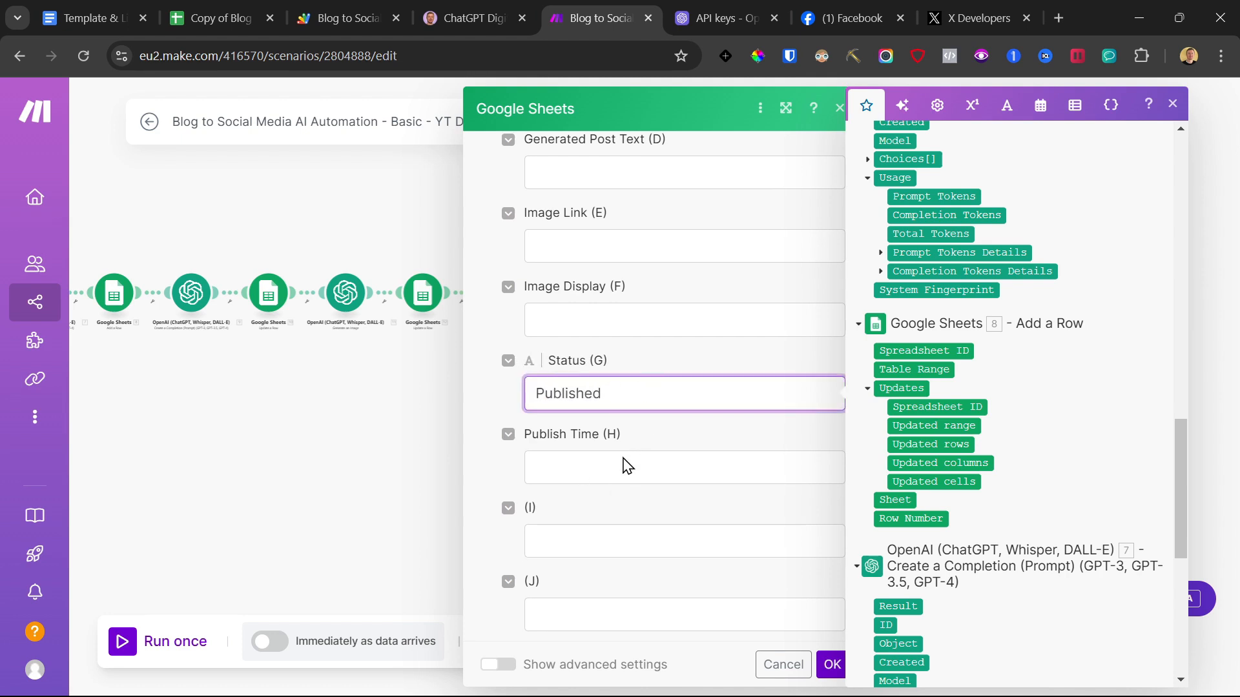
click(603, 476)
click(91, 18)
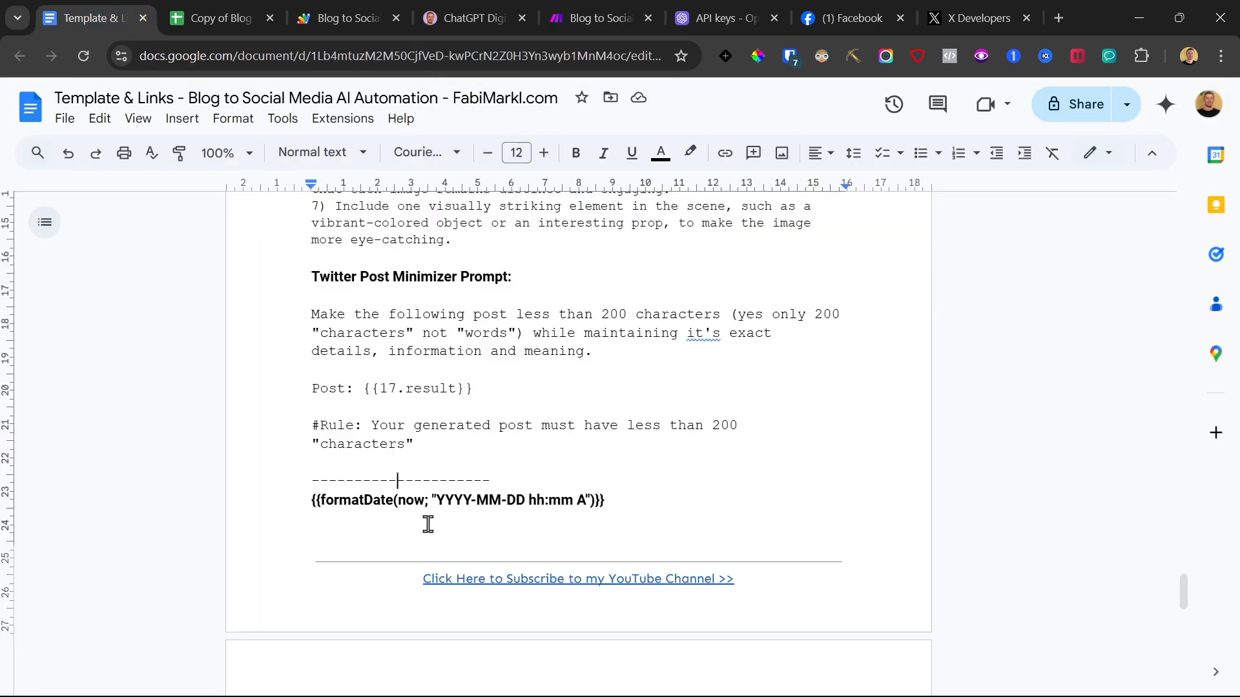
drag(627, 510, 312, 504)
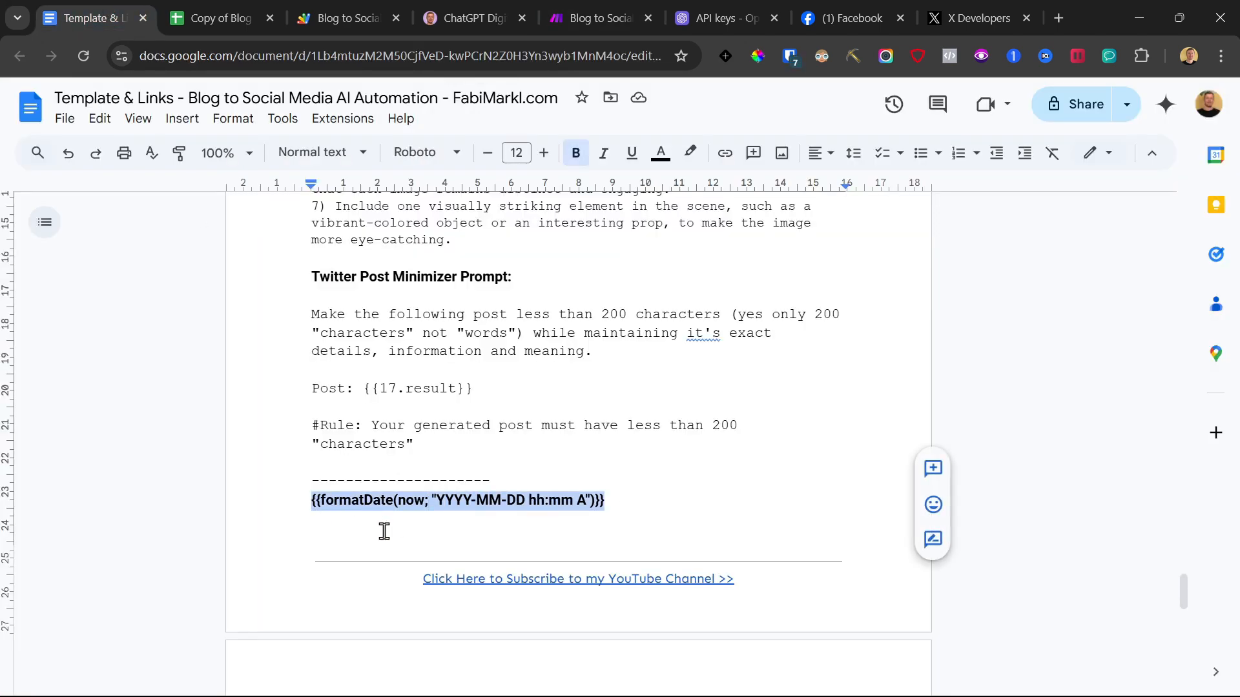
click(591, 18)
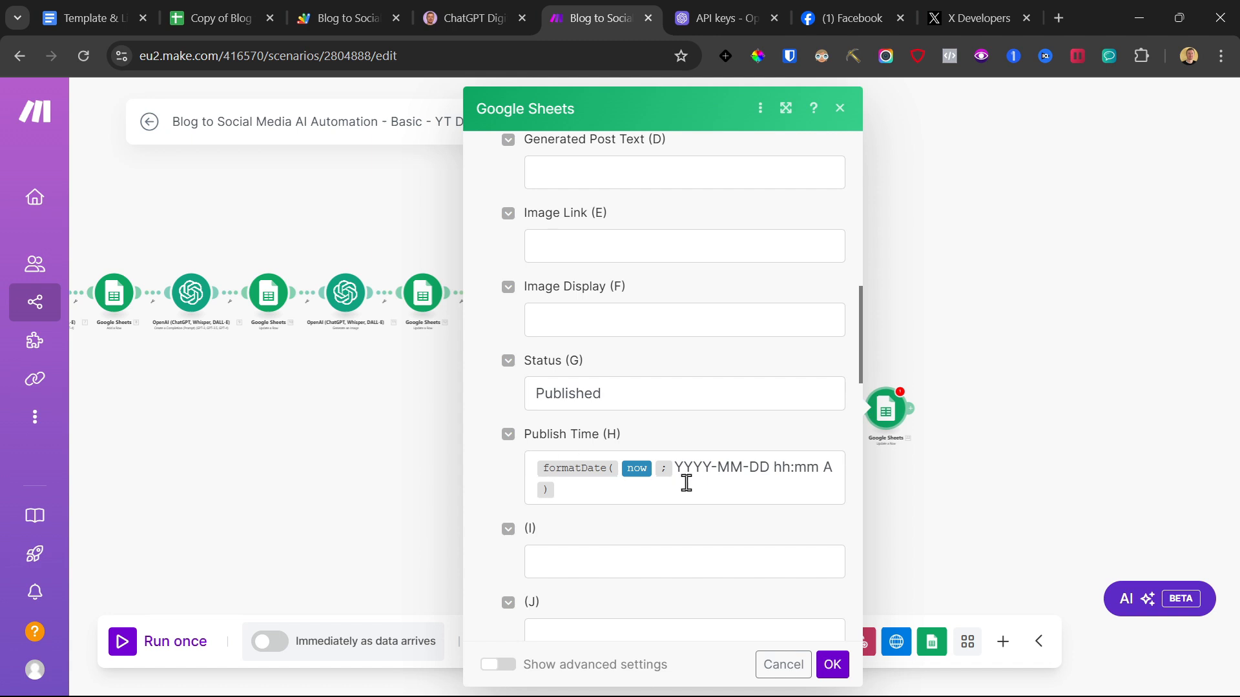
Confirm the Sheets module, save the scenario, and box-select the branch chain after the first router.
click(833, 665)
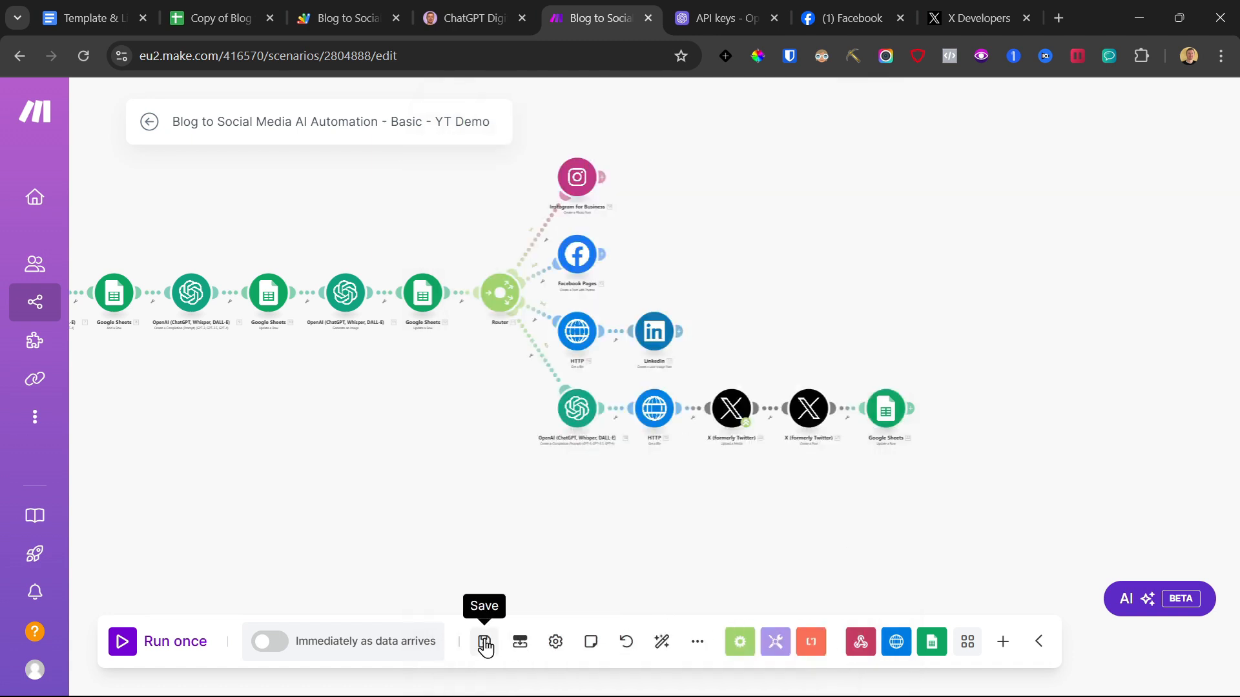
click(485, 641)
drag(239, 421, 585, 414)
scroll(548, 417, down, 2)
scroll(494, 446, up, 2)
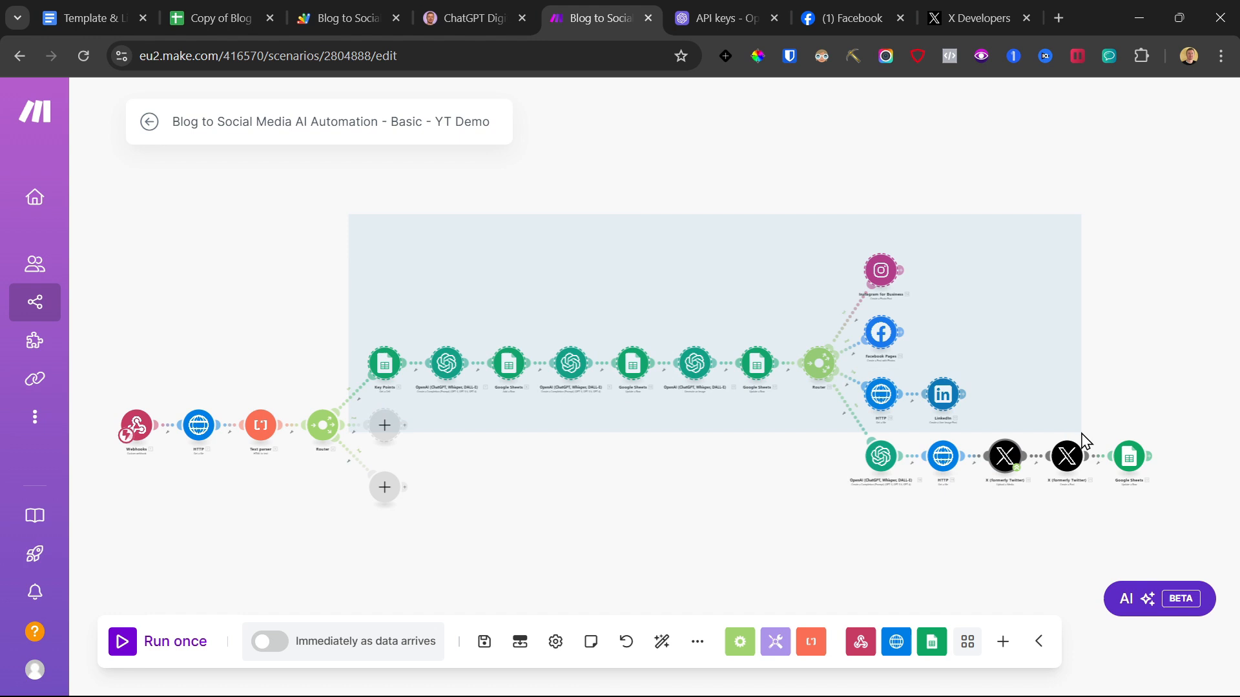
drag(1078, 443, 1185, 513)
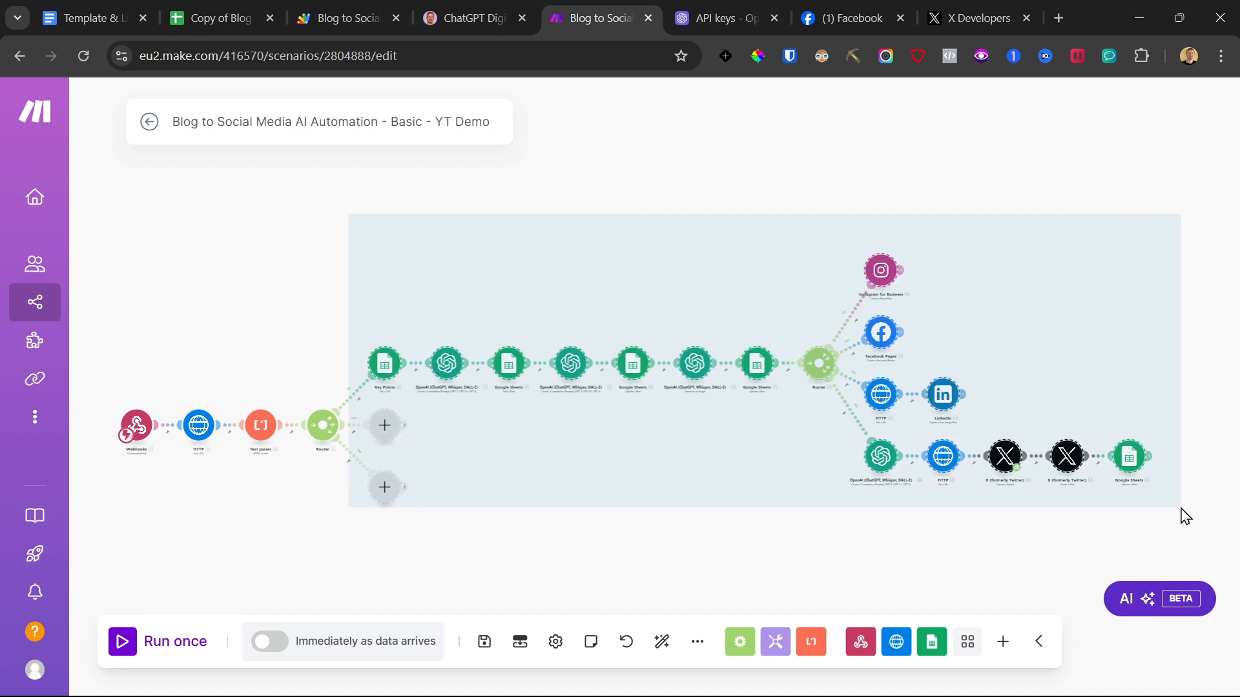
drag(1185, 516, 1164, 500)
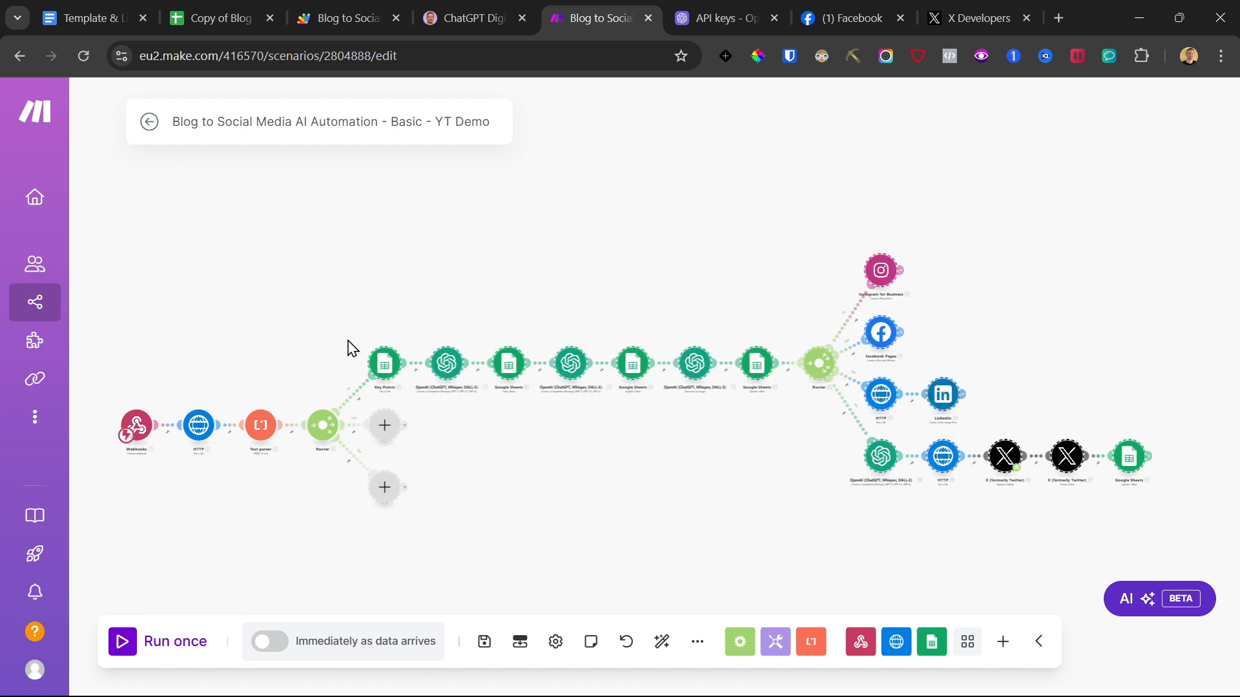
Copy the branch chain and paste it twice, each copy in its own row.
right_click(450, 374)
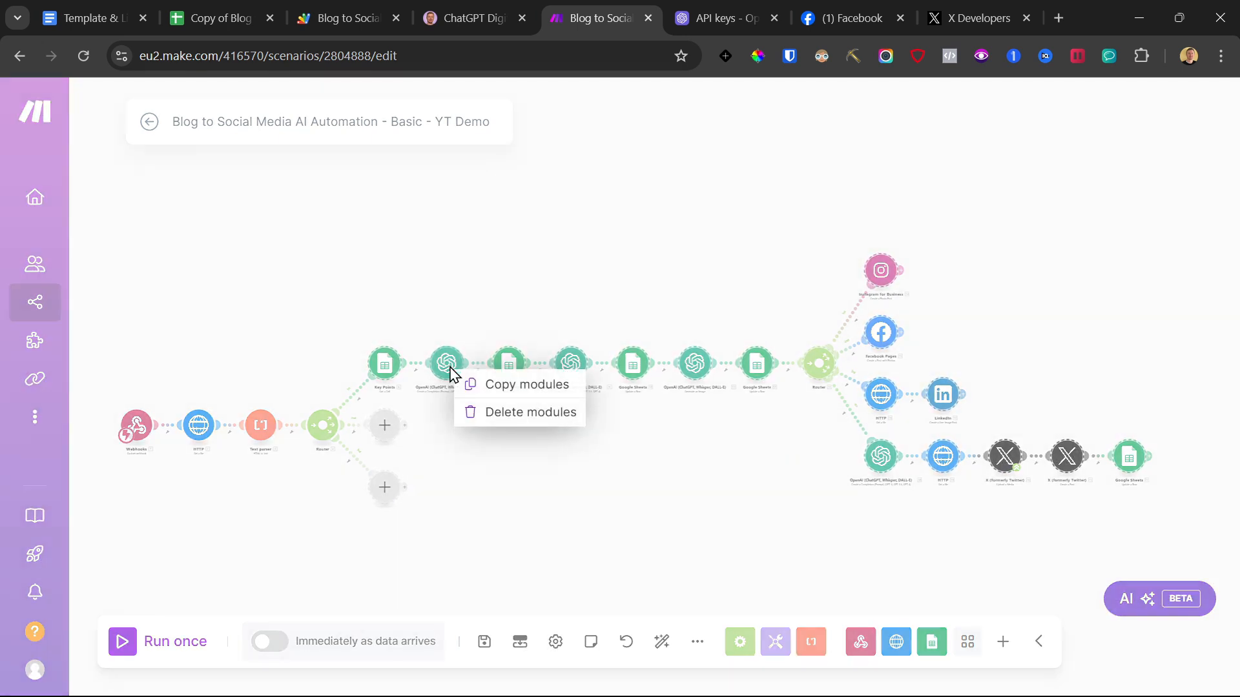
click(503, 391)
right_click(506, 457)
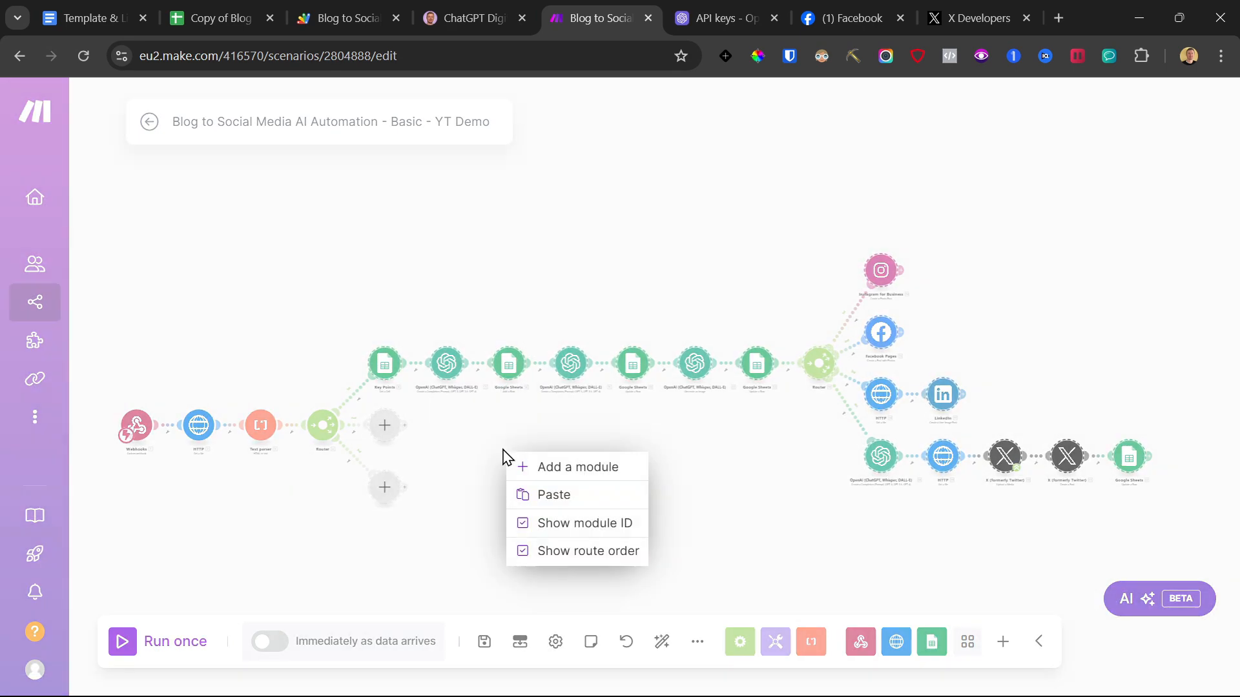
click(563, 496)
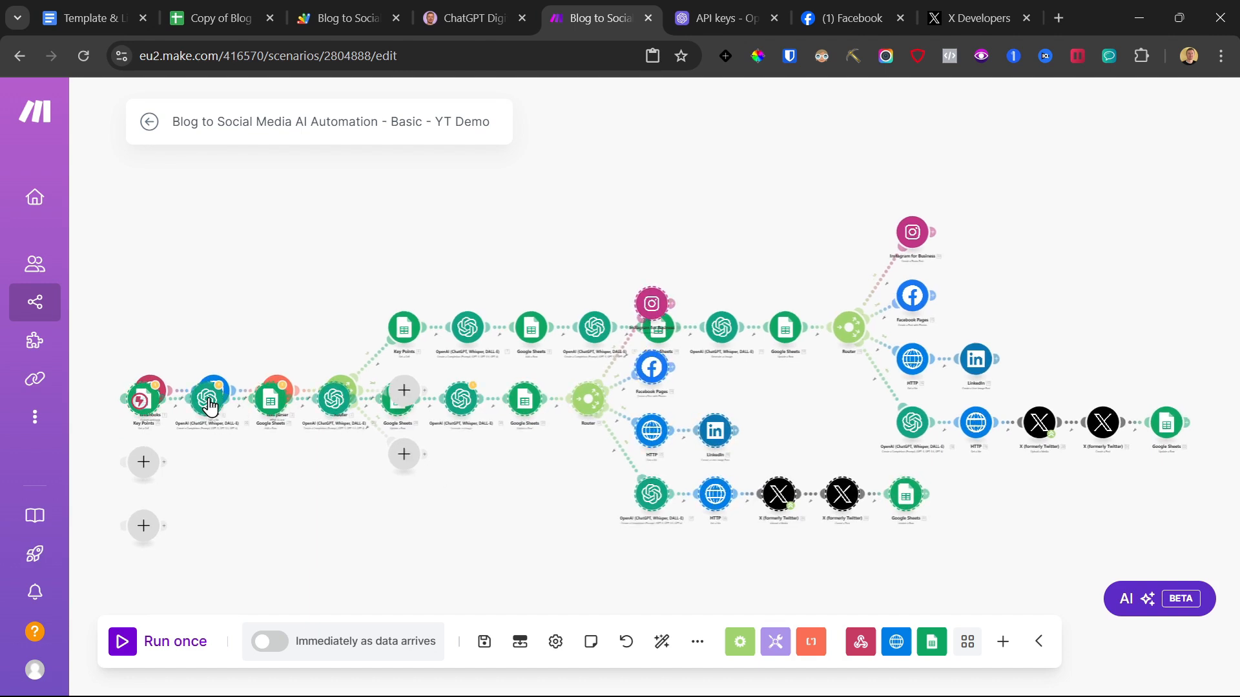
drag(276, 444, 524, 596)
drag(571, 439, 530, 207)
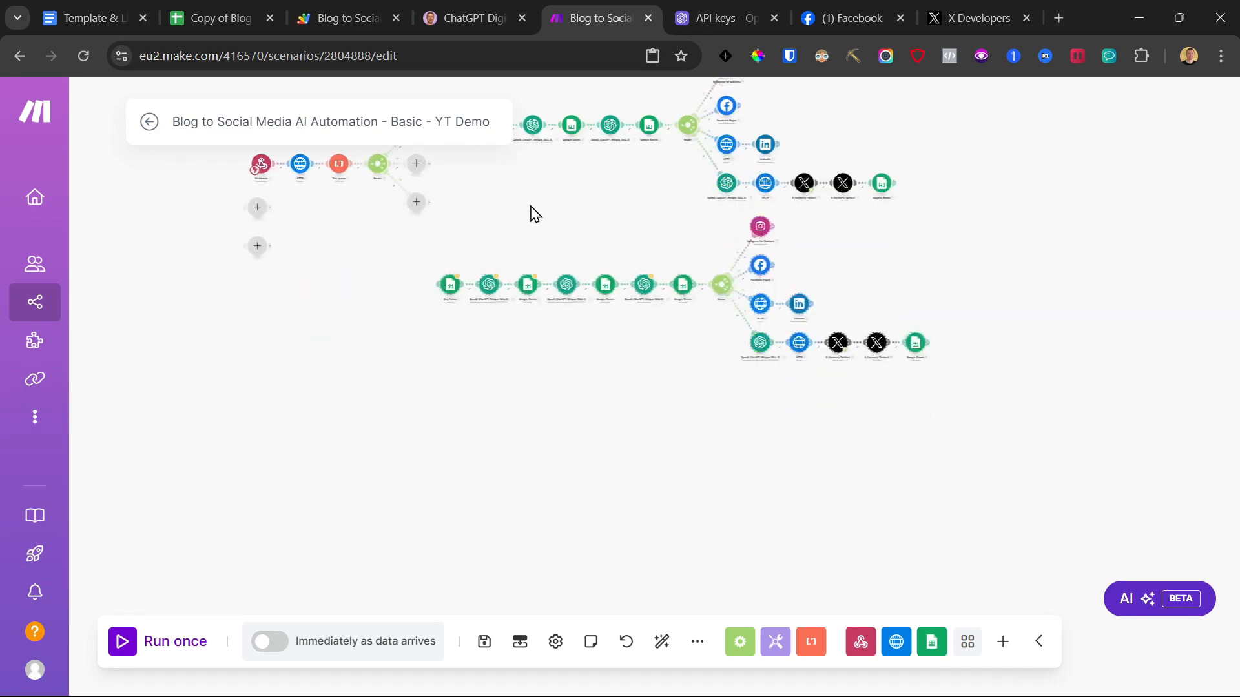
key(ctrl+v)
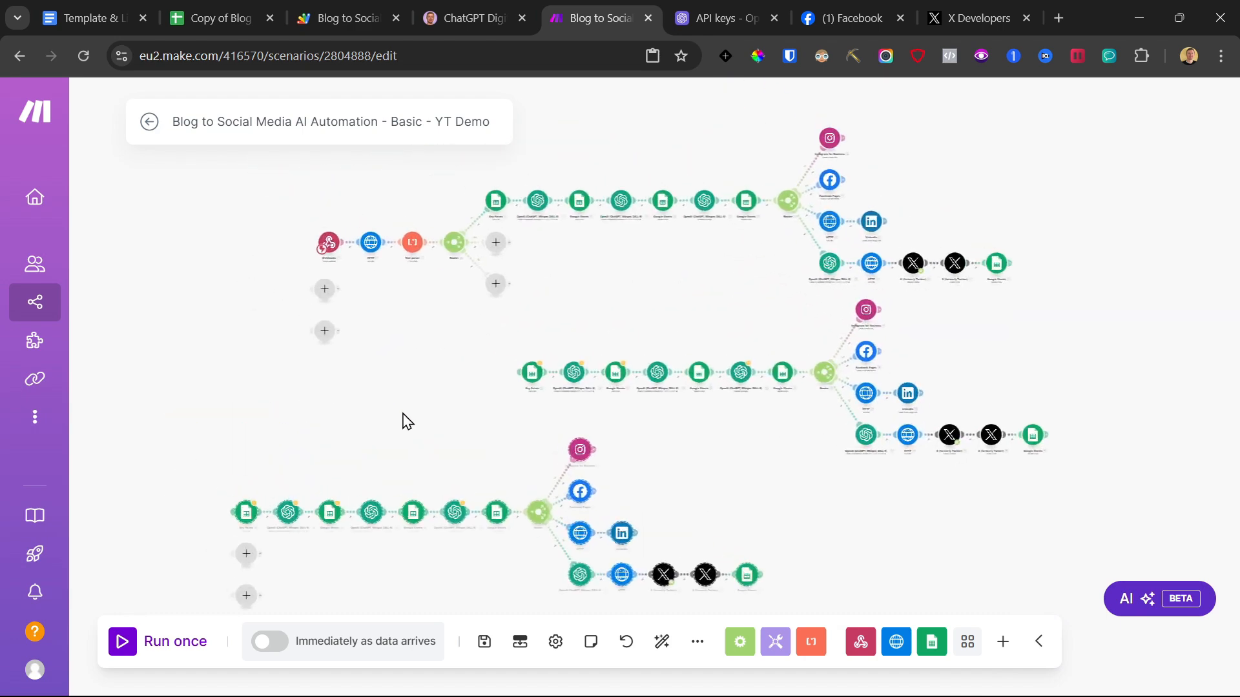
drag(382, 535, 674, 590)
Delete the leftover empty placeholder modules, including the one after the router.
scroll(437, 400, down, 1)
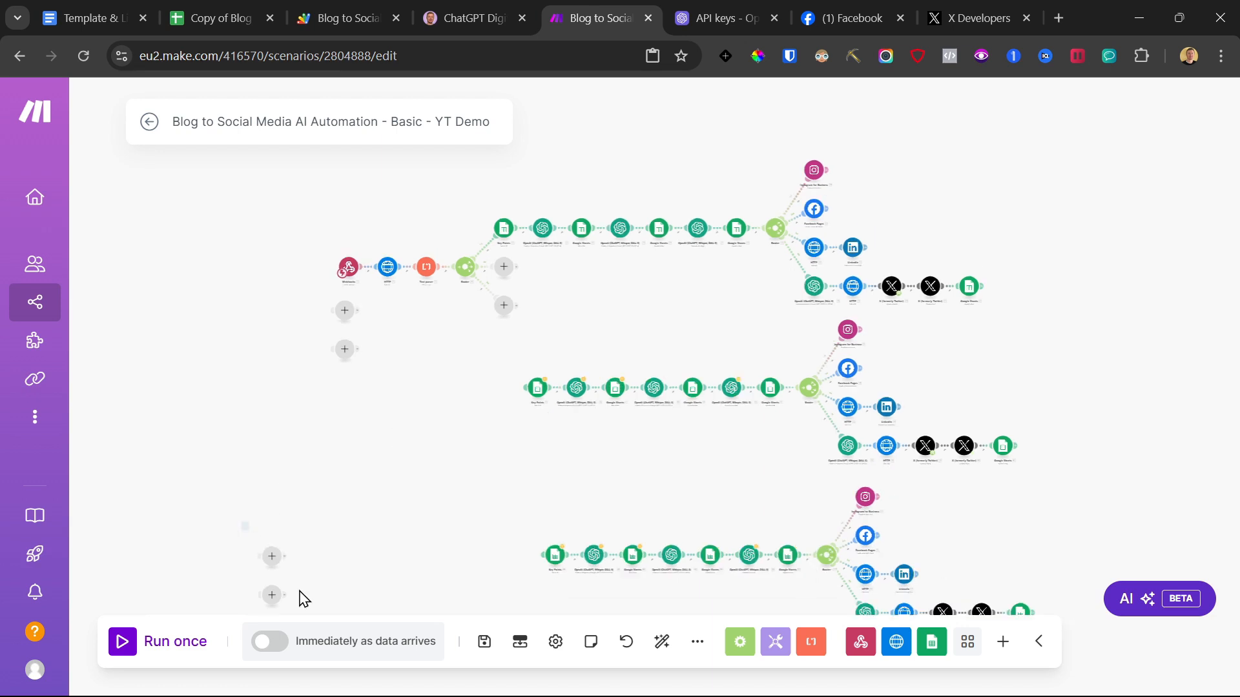
drag(305, 599, 326, 621)
key(Delete)
drag(287, 306, 401, 392)
key(Delete)
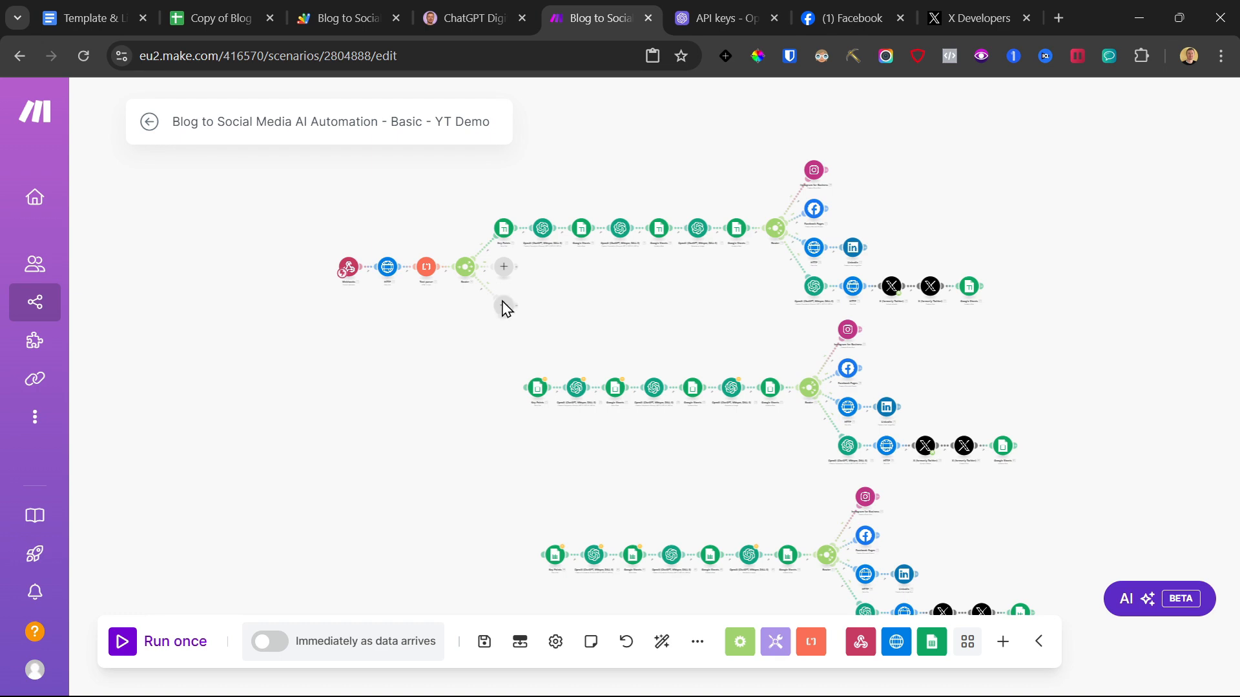
right_click(505, 307)
click(531, 350)
right_click(505, 269)
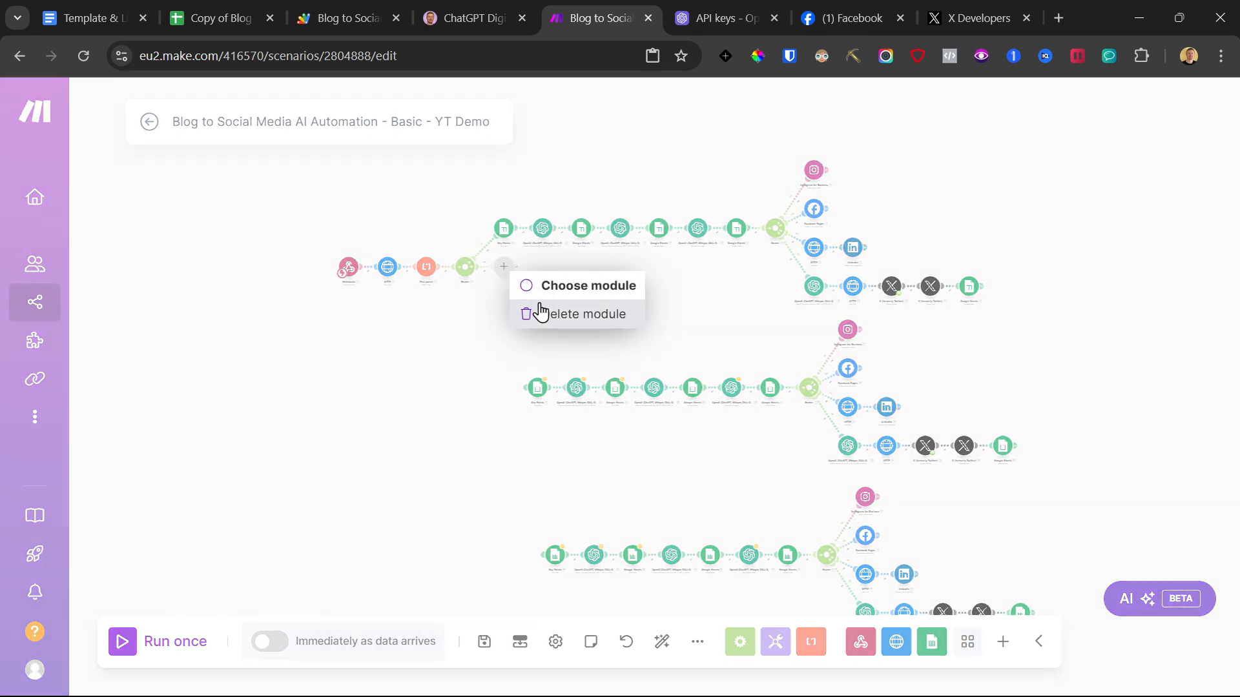
click(535, 314)
Connect both copies to the first router and open the copied Key Points Sheets module.
drag(522, 386, 467, 279)
drag(542, 552, 467, 275)
scroll(516, 455, up, 3)
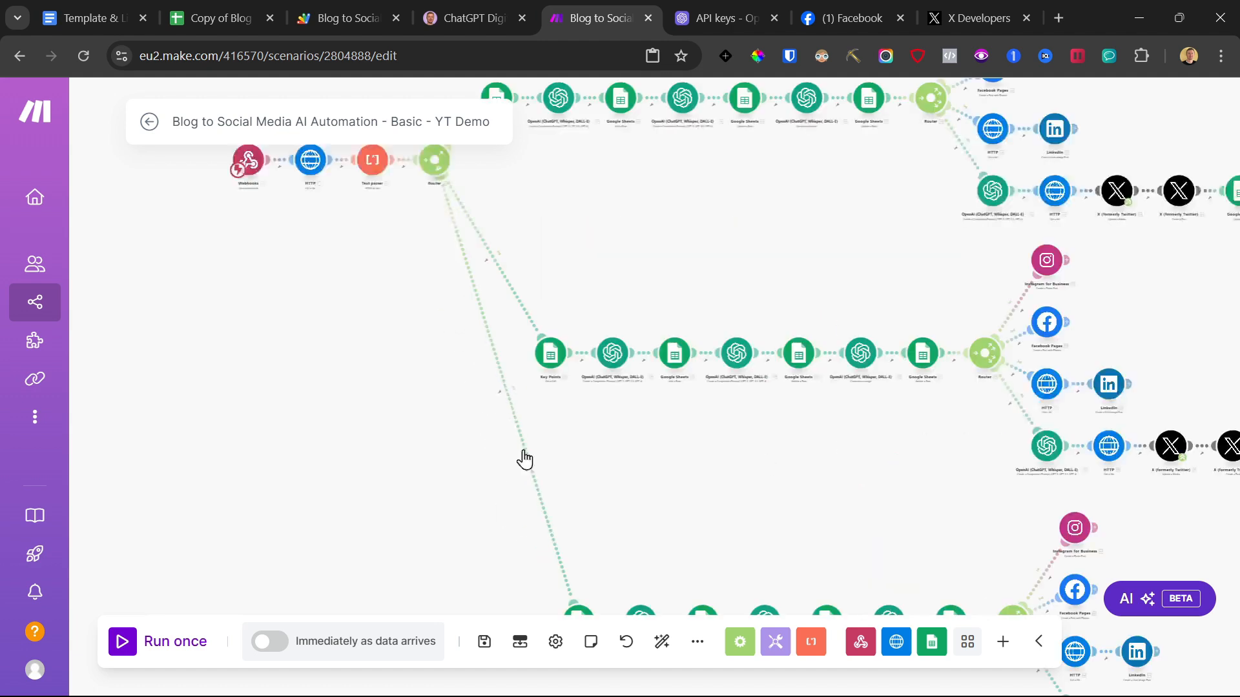
drag(781, 392, 752, 365)
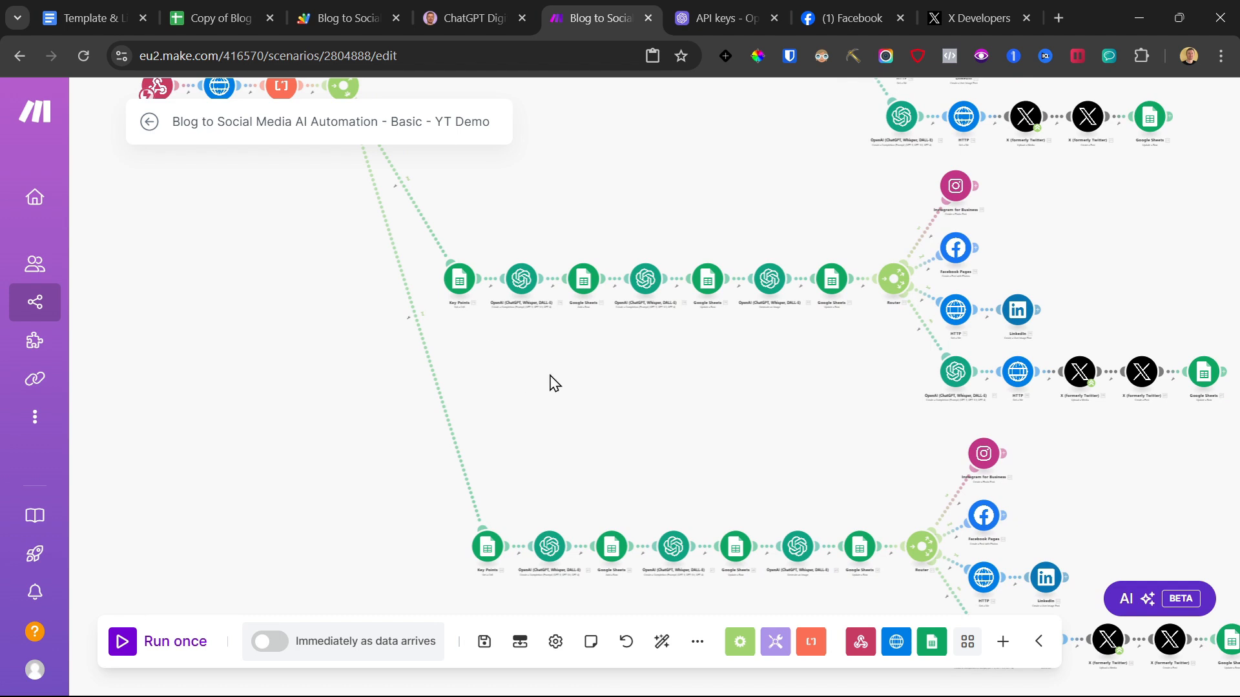
scroll(506, 419, up, 3)
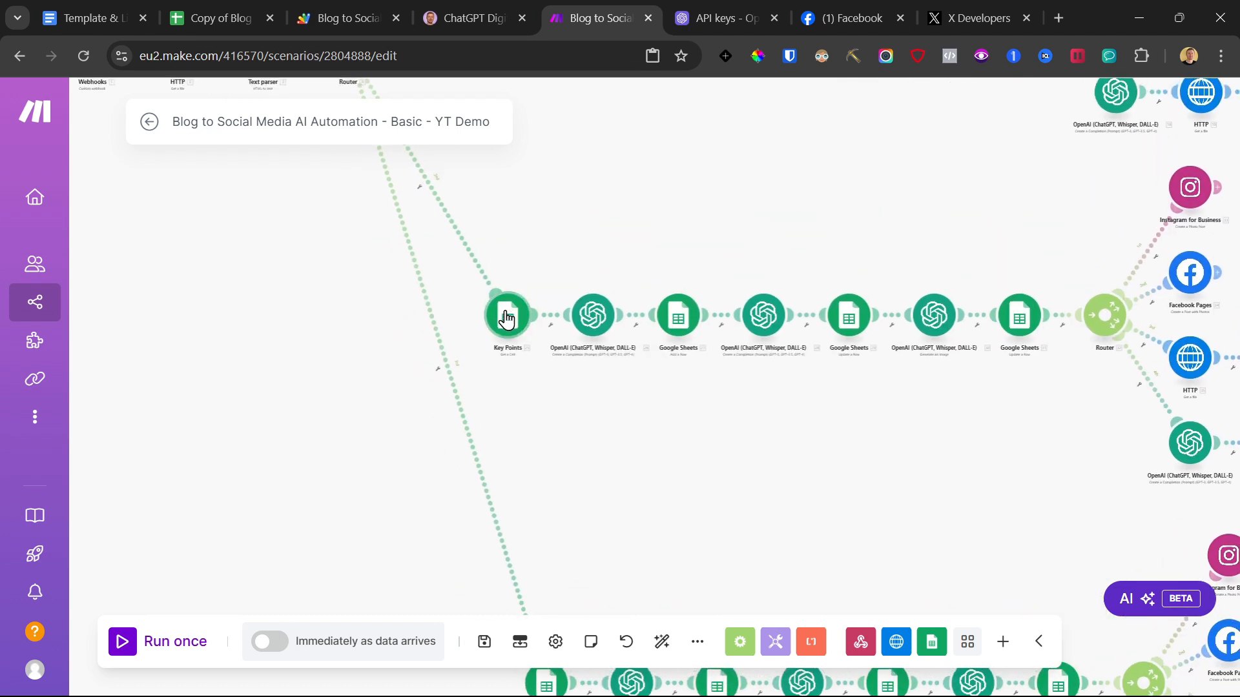
click(507, 317)
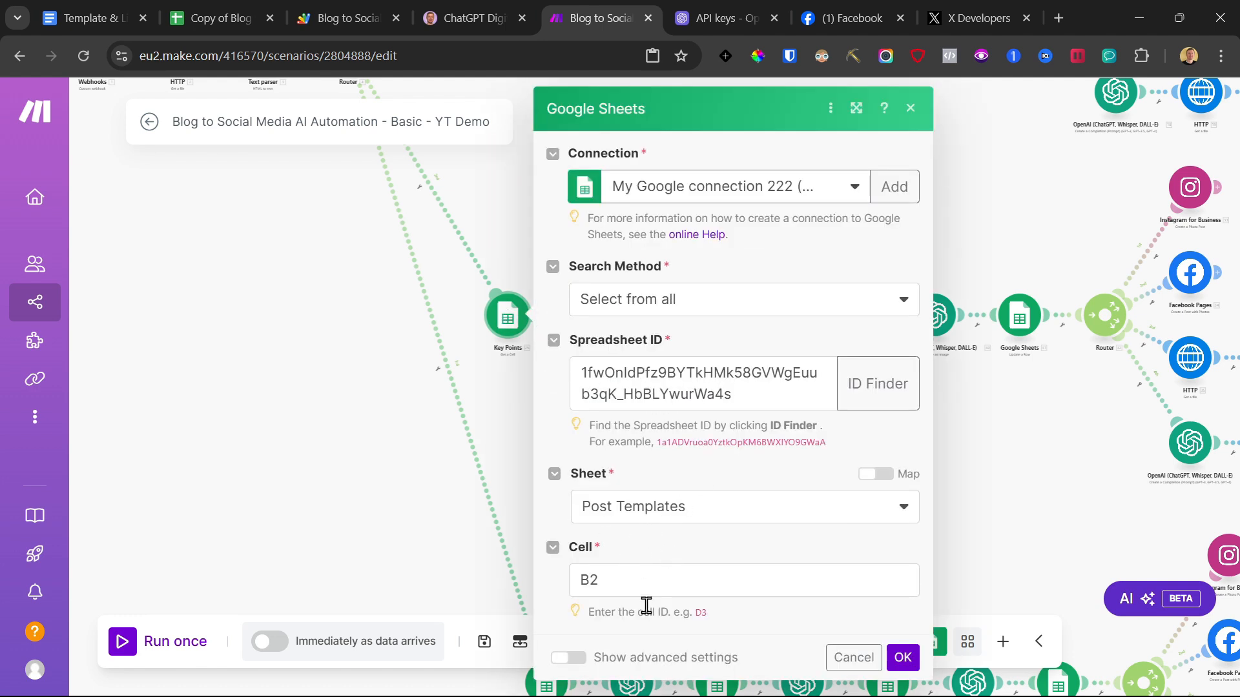
Point the copied sheet module's Cell at the Key Fact template row of Post Templates.
click(648, 573)
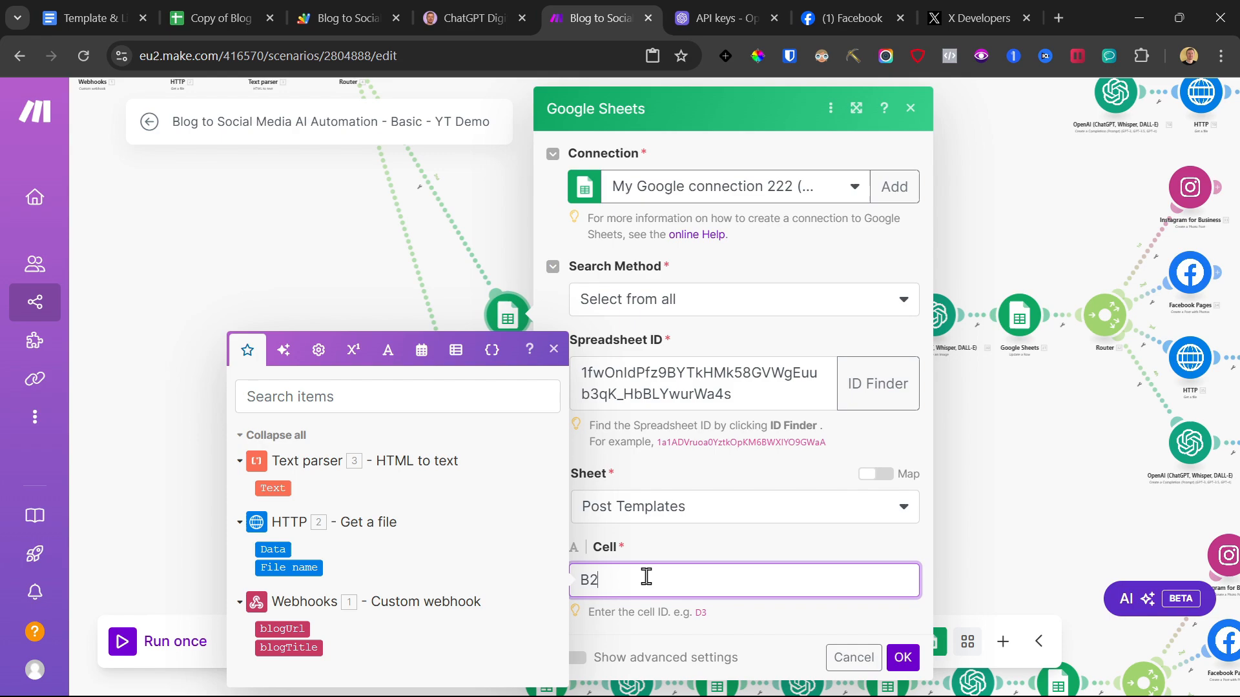
click(219, 19)
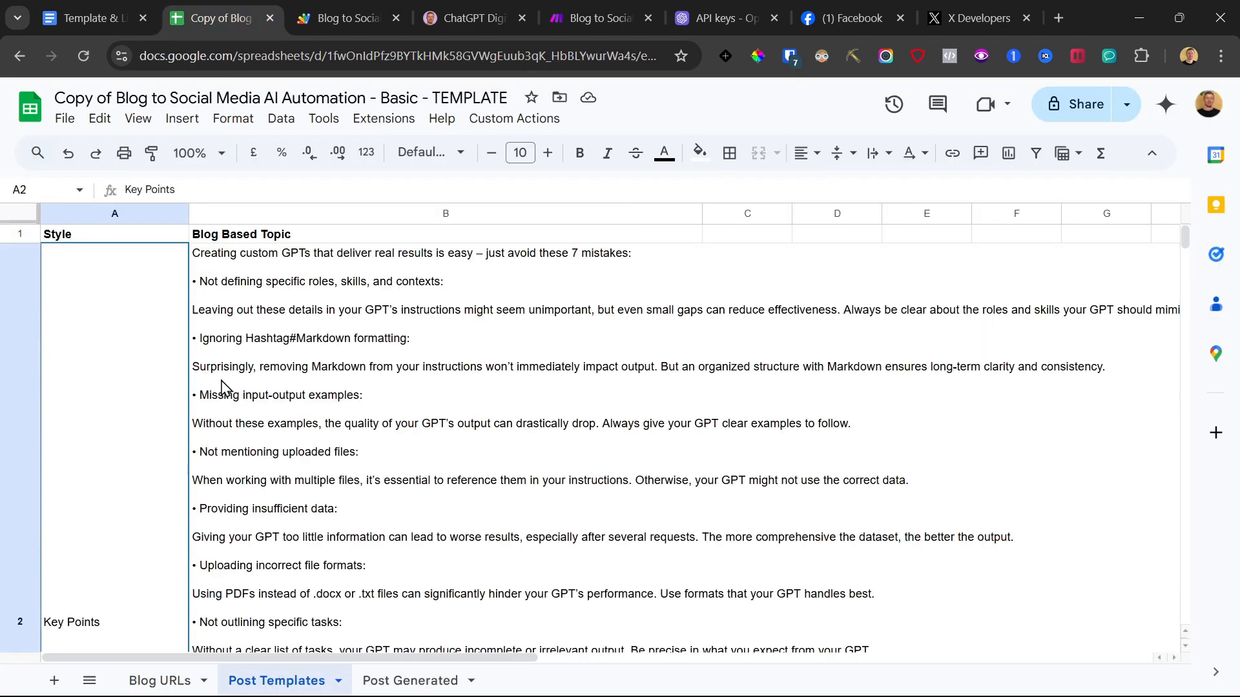
scroll(125, 460, down, 9)
drag(91, 396, 258, 383)
click(125, 349)
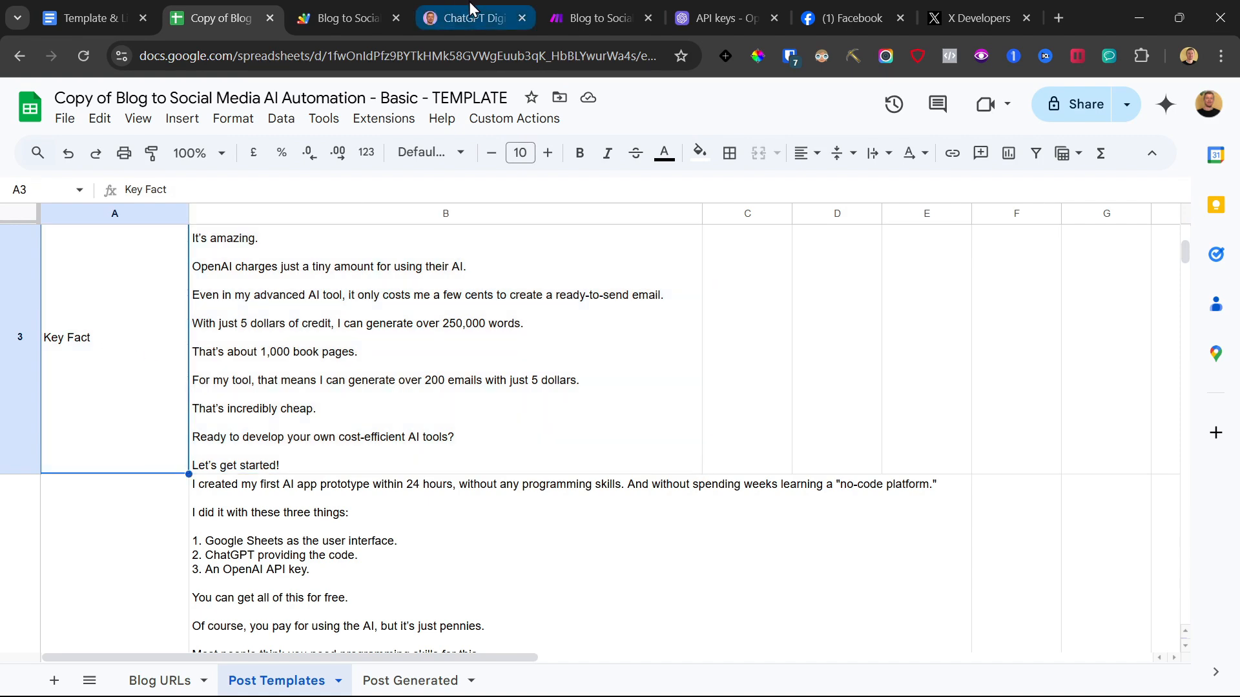
click(604, 13)
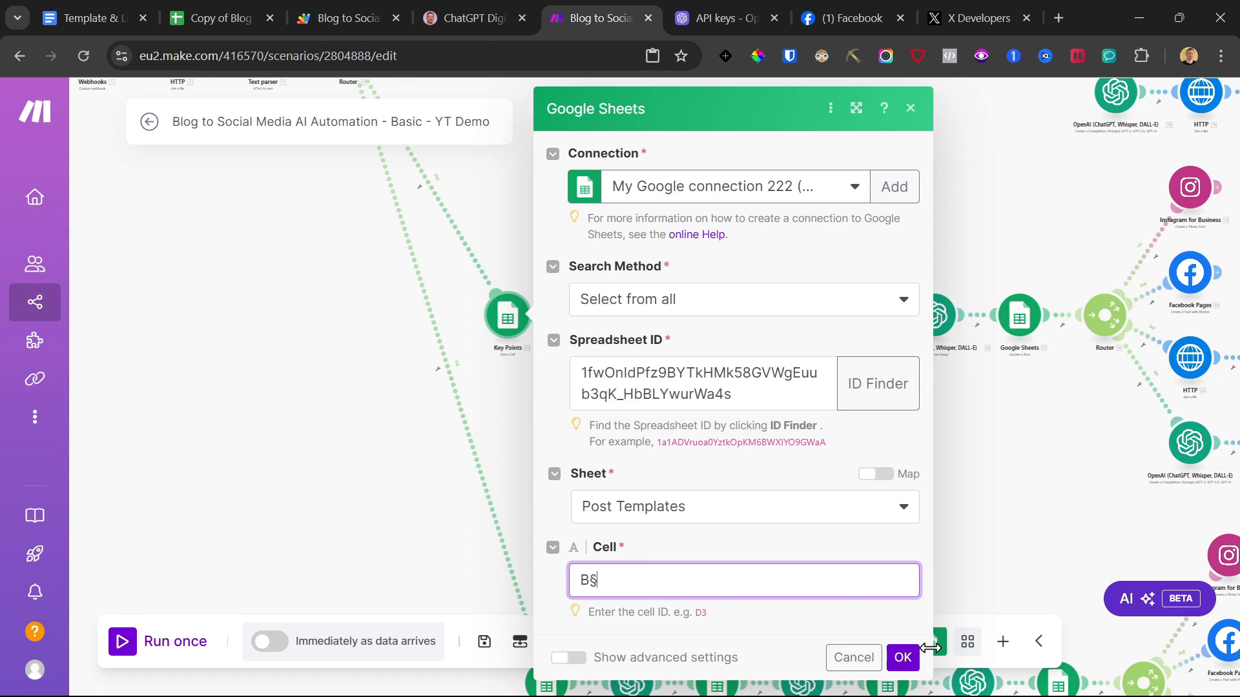
click(903, 657)
Rename the module from Key Points to Key Facts.
right_click(515, 329)
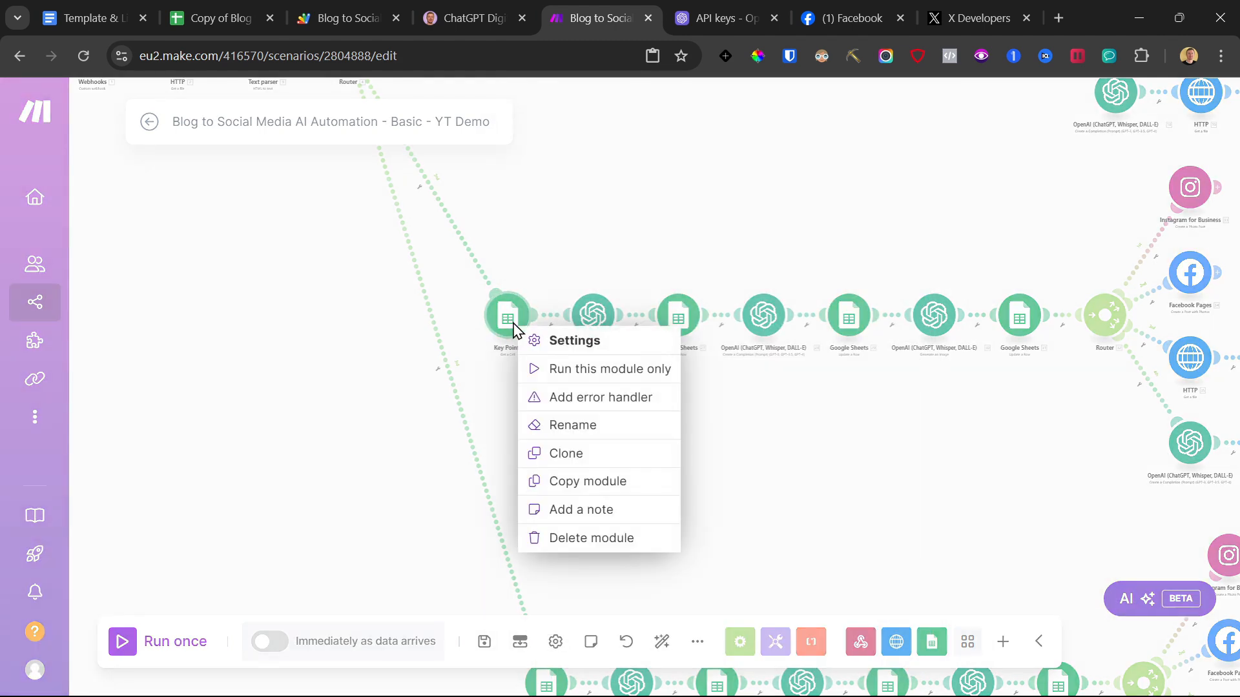
click(565, 428)
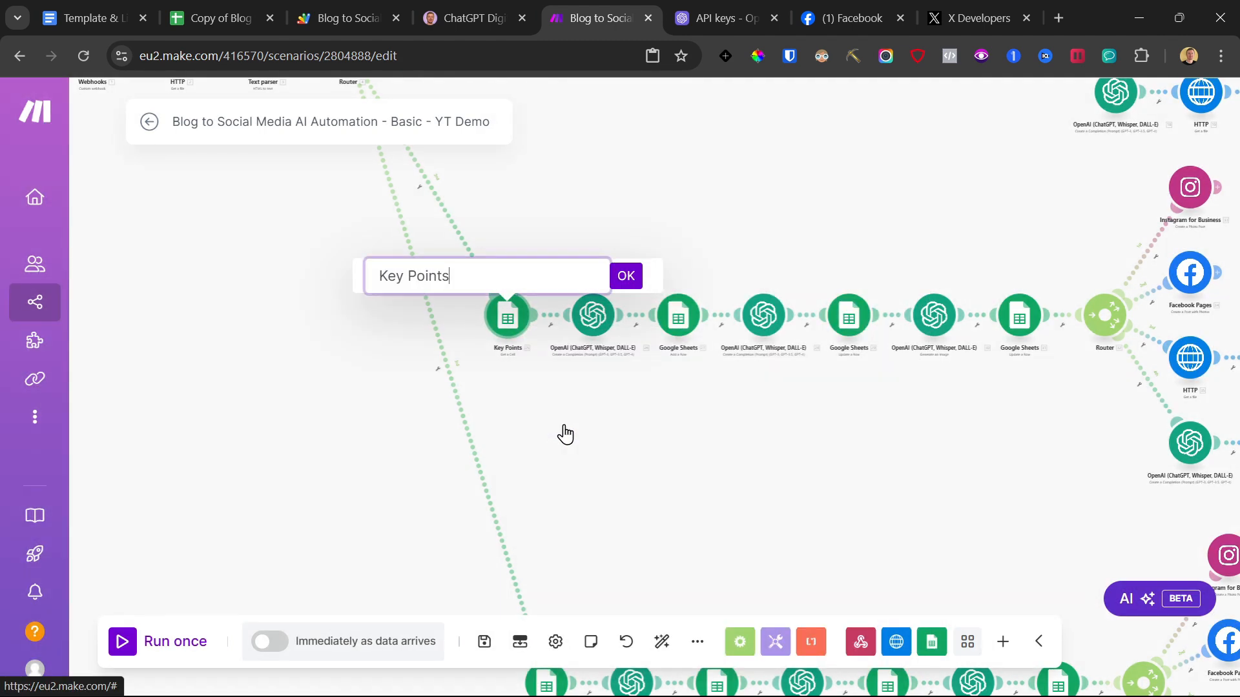
double_click(433, 271)
text(FAc)
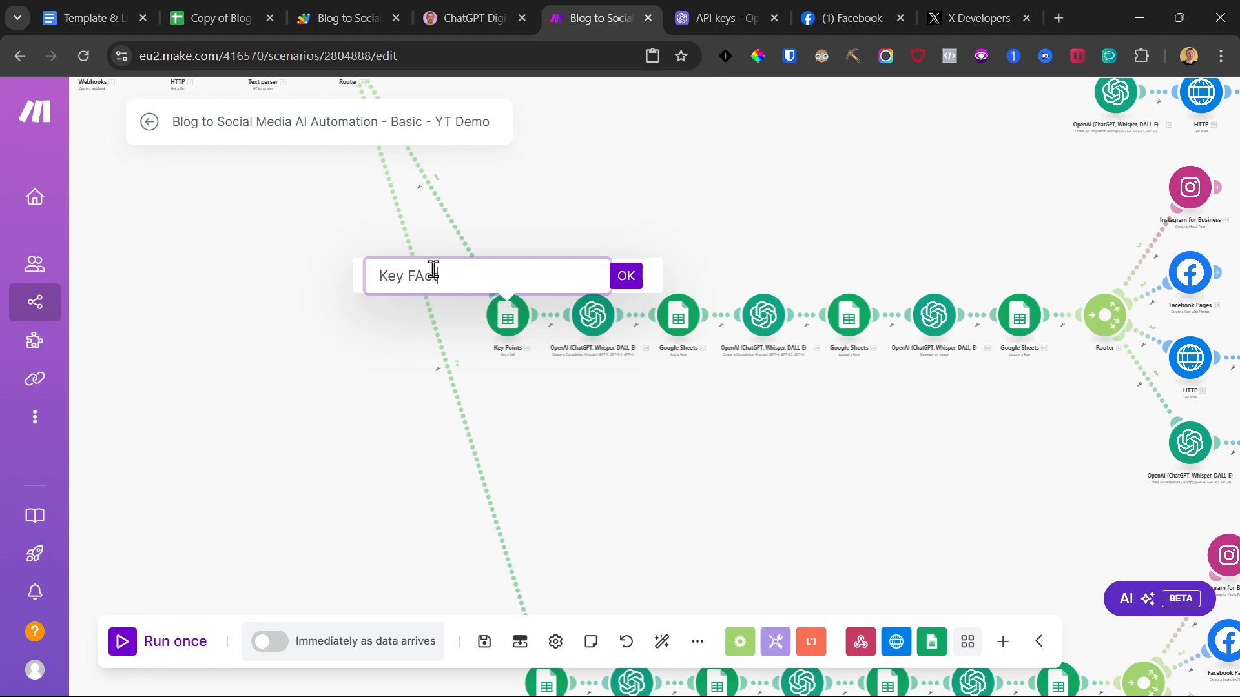
click(622, 278)
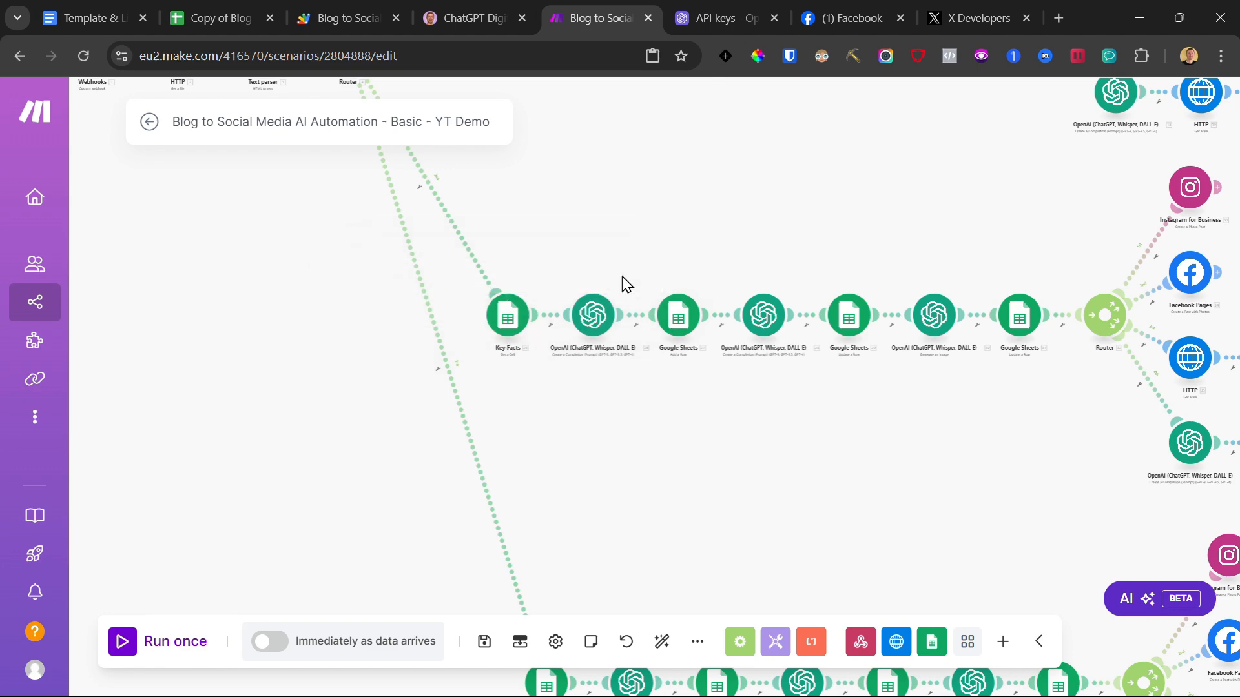
scroll(534, 268, up, 3)
Change the lower Key Points module's Cell from B2 to B4, the Summary template row.
click(499, 475)
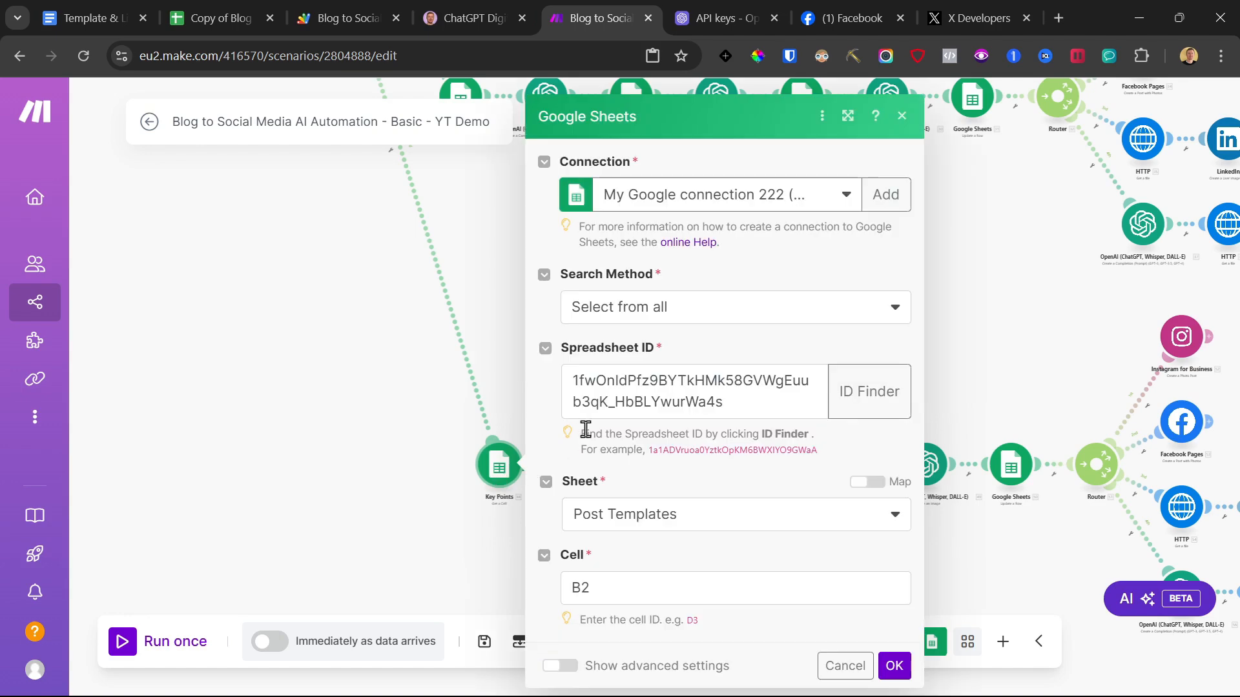
click(628, 589)
click(214, 18)
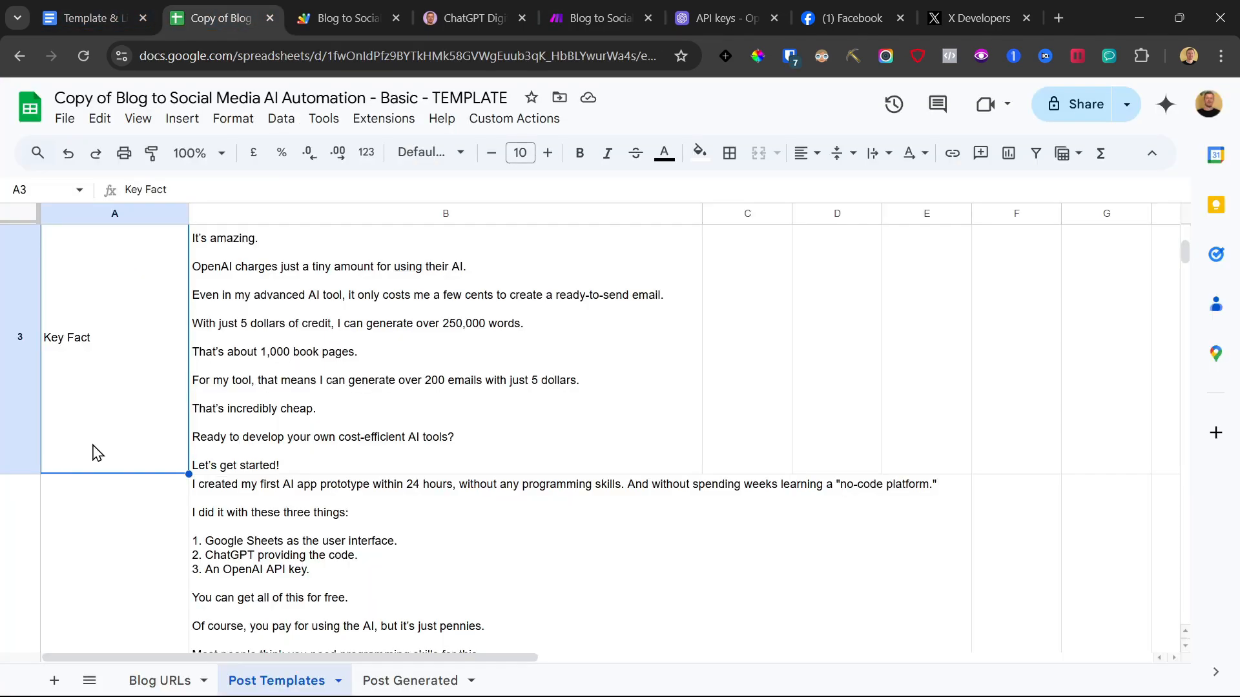
click(30, 538)
double_click(75, 387)
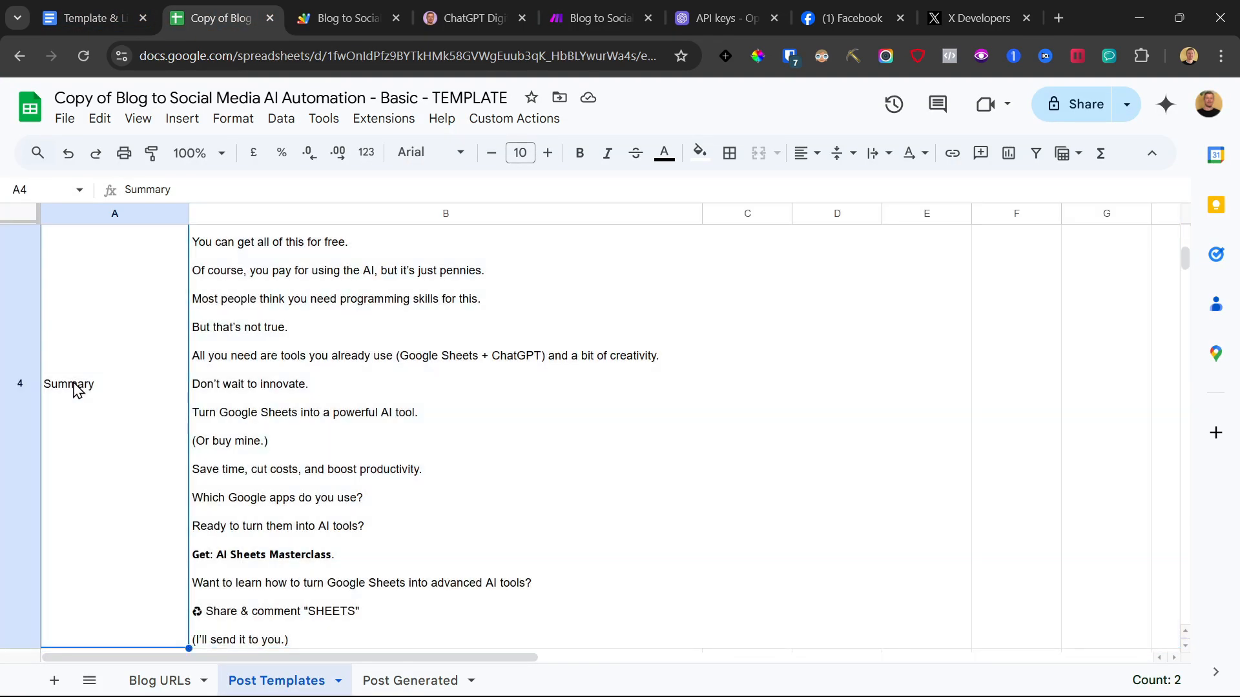
double_click(83, 233)
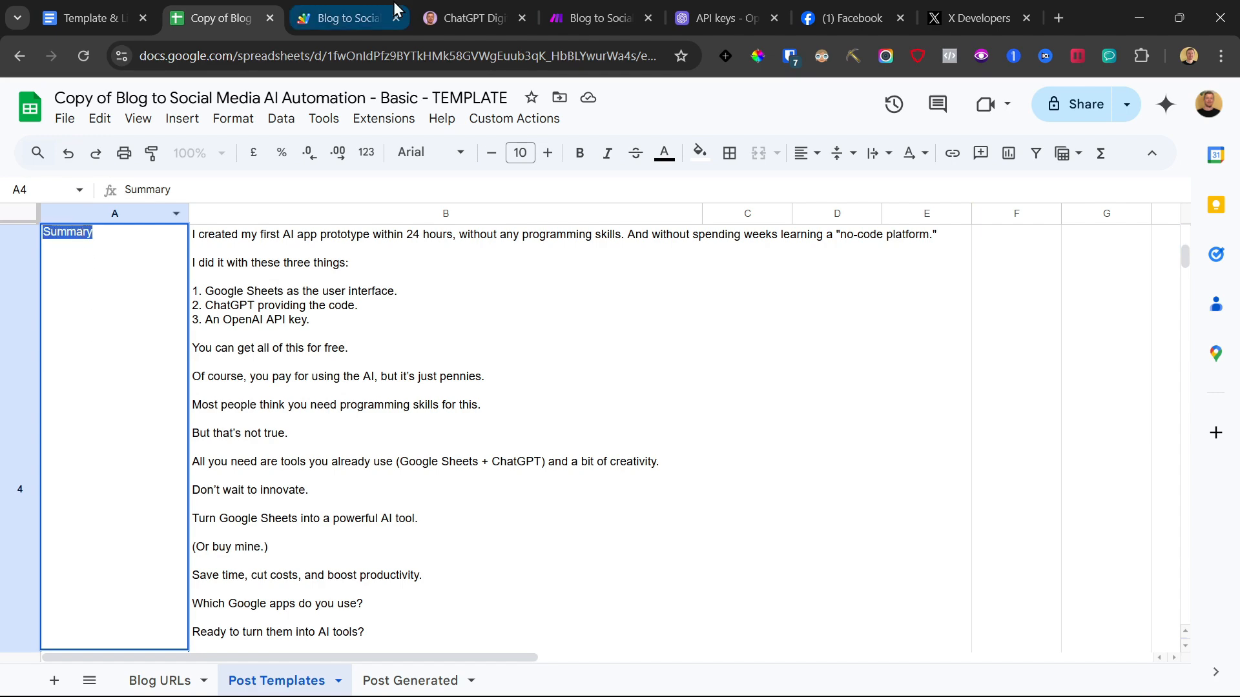
click(591, 18)
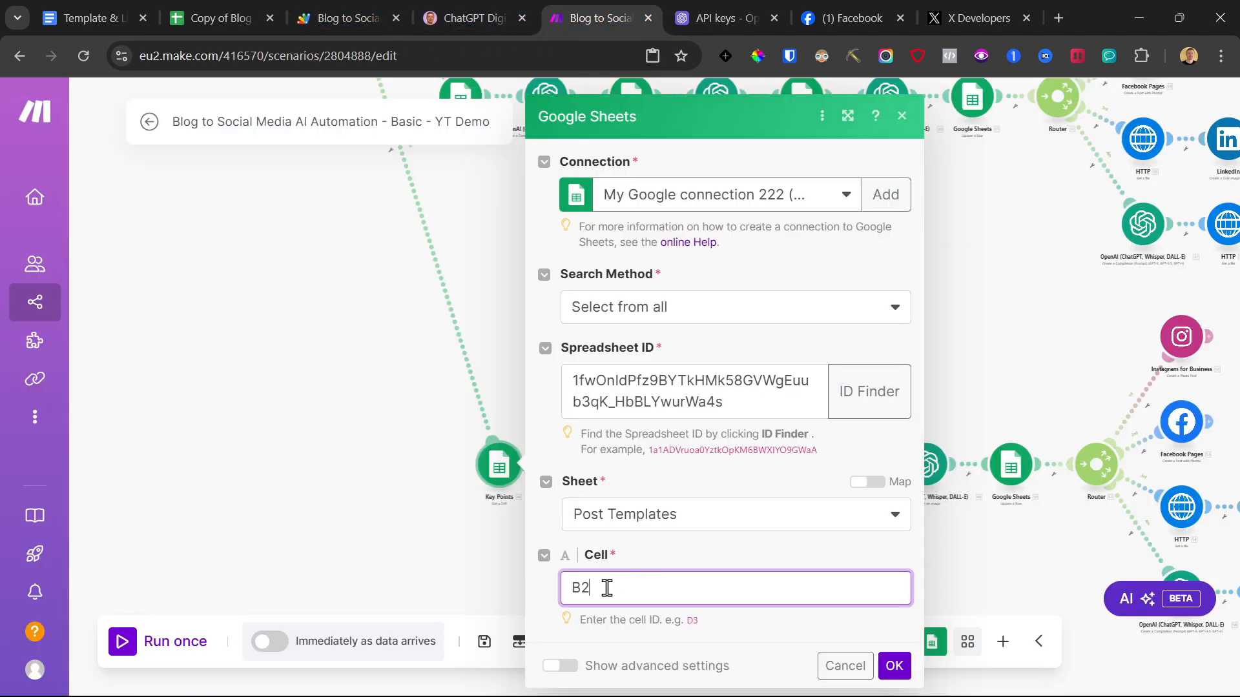
drag(607, 587, 585, 592)
text(4)
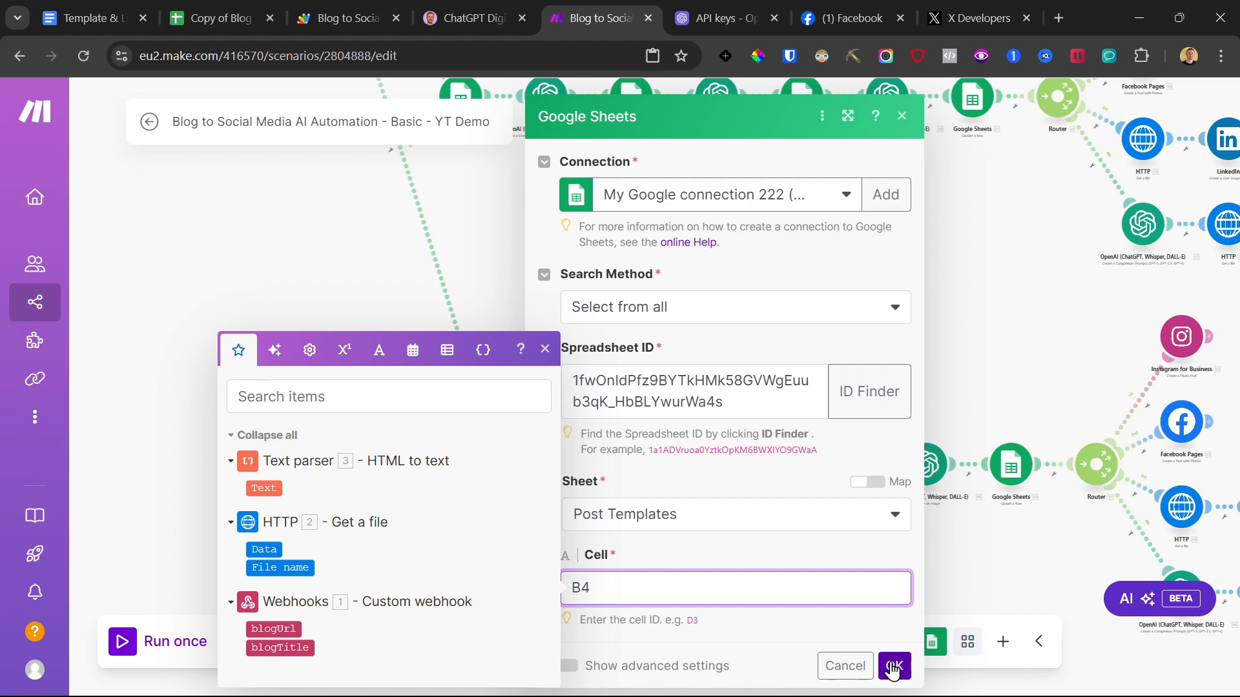
click(893, 666)
Rename that Google Sheets module to Summary.
right_click(499, 465)
click(541, 572)
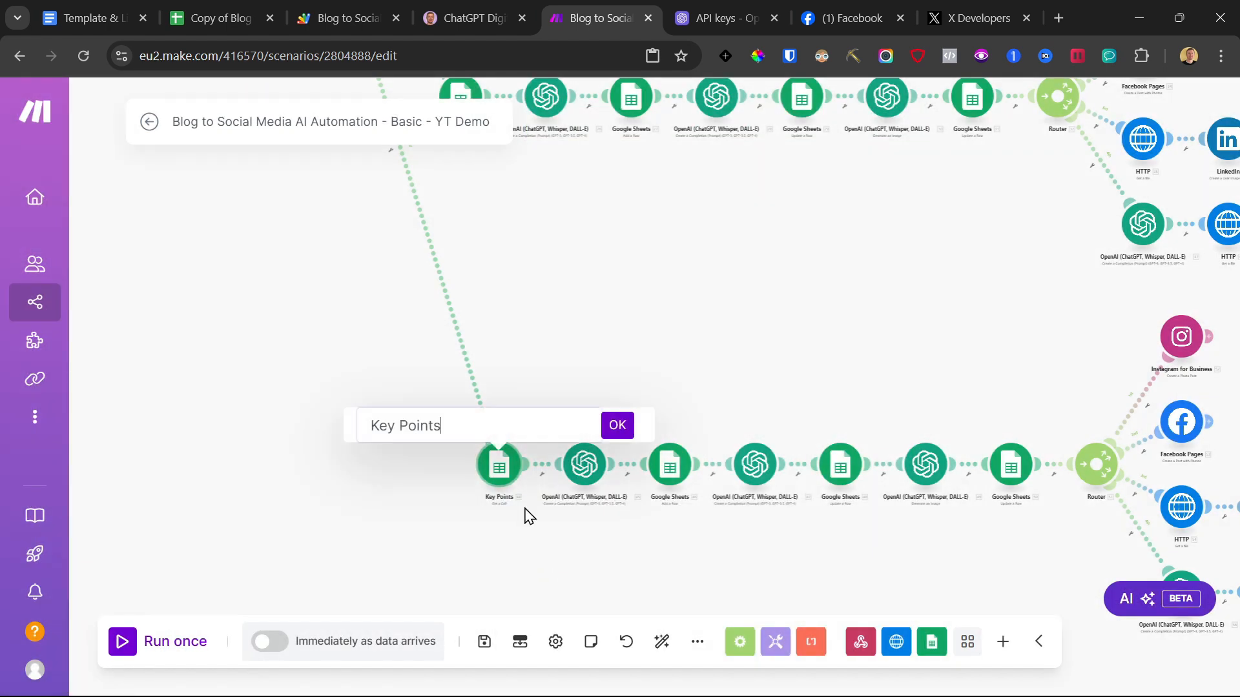
text(Summary)
click(623, 427)
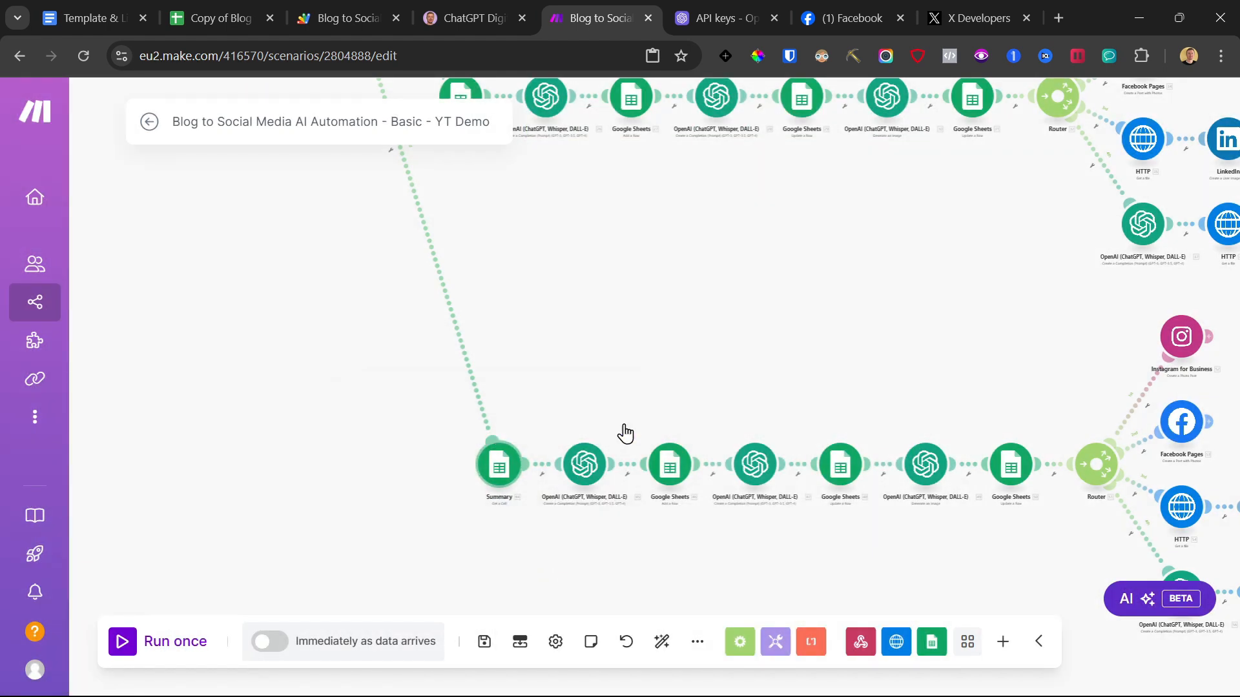
drag(593, 221, 578, 419)
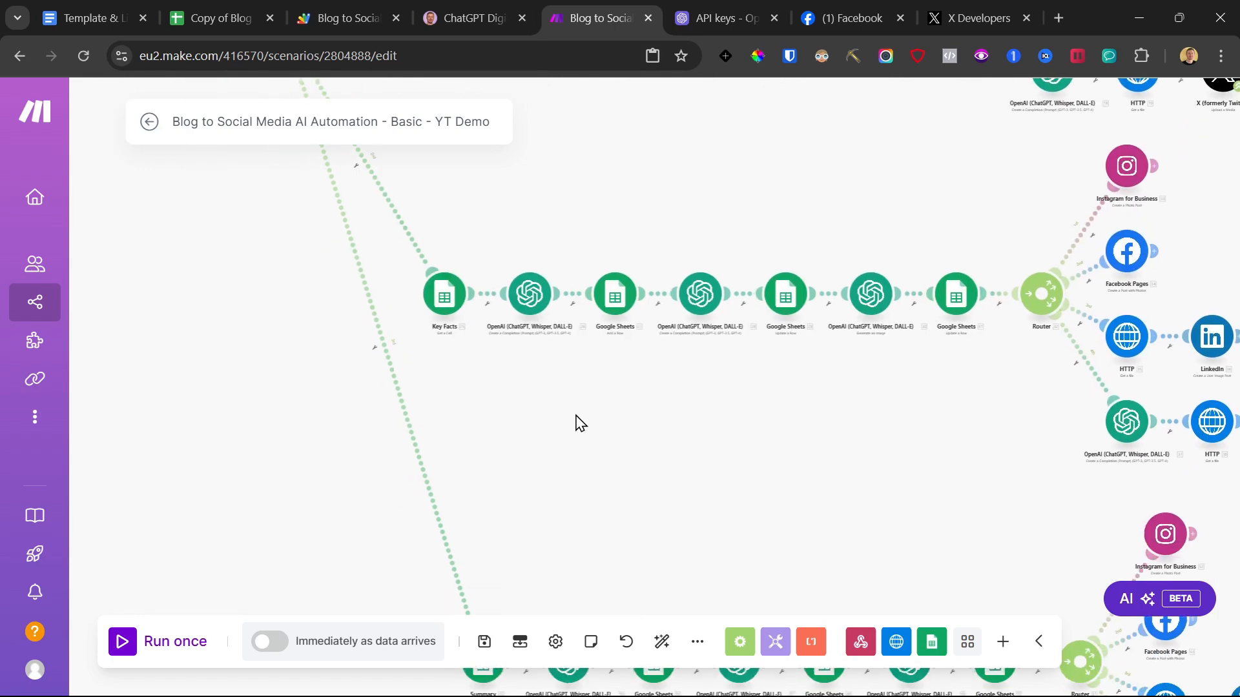
Copy the Key Facts prompt through rule 2 from the prompt templates document.
click(529, 292)
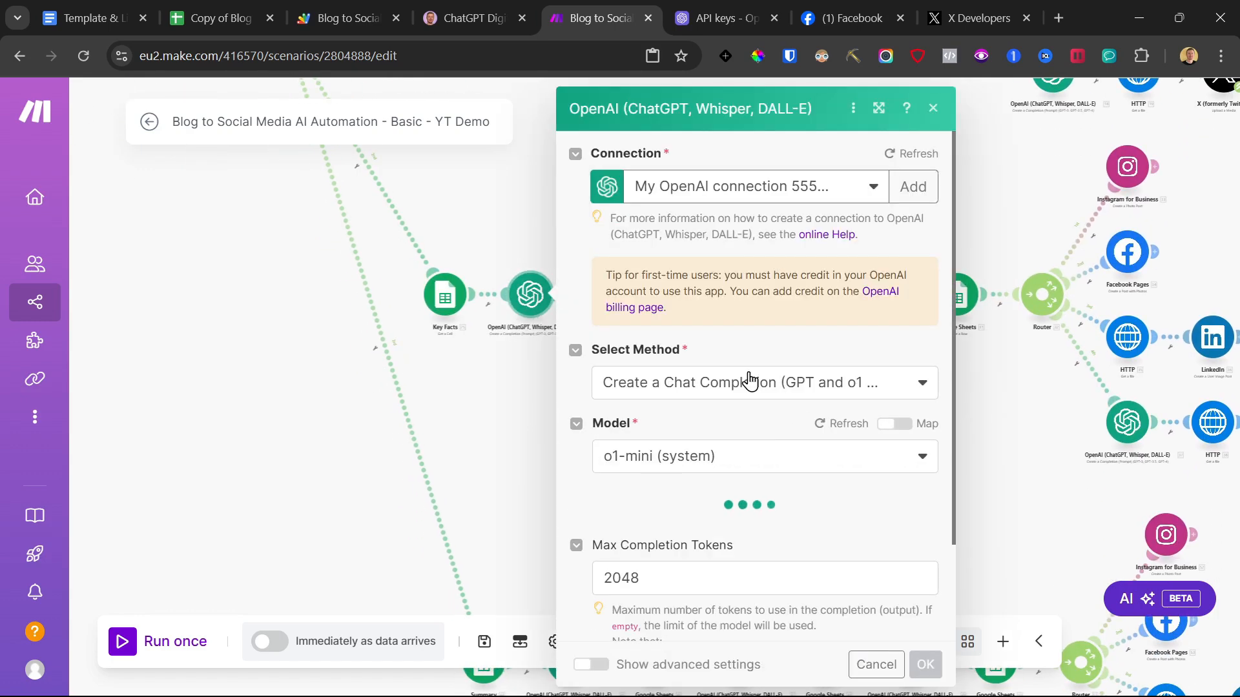
scroll(749, 381, down, 2)
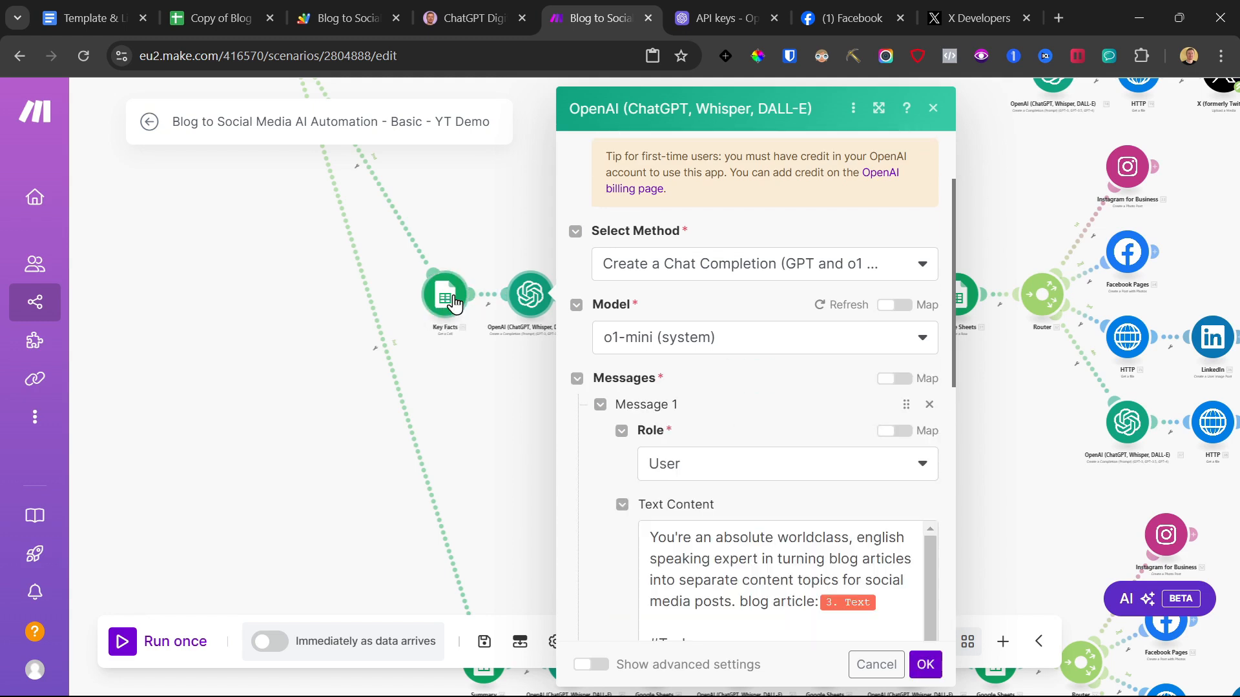
click(85, 1)
scroll(379, 466, up, 5)
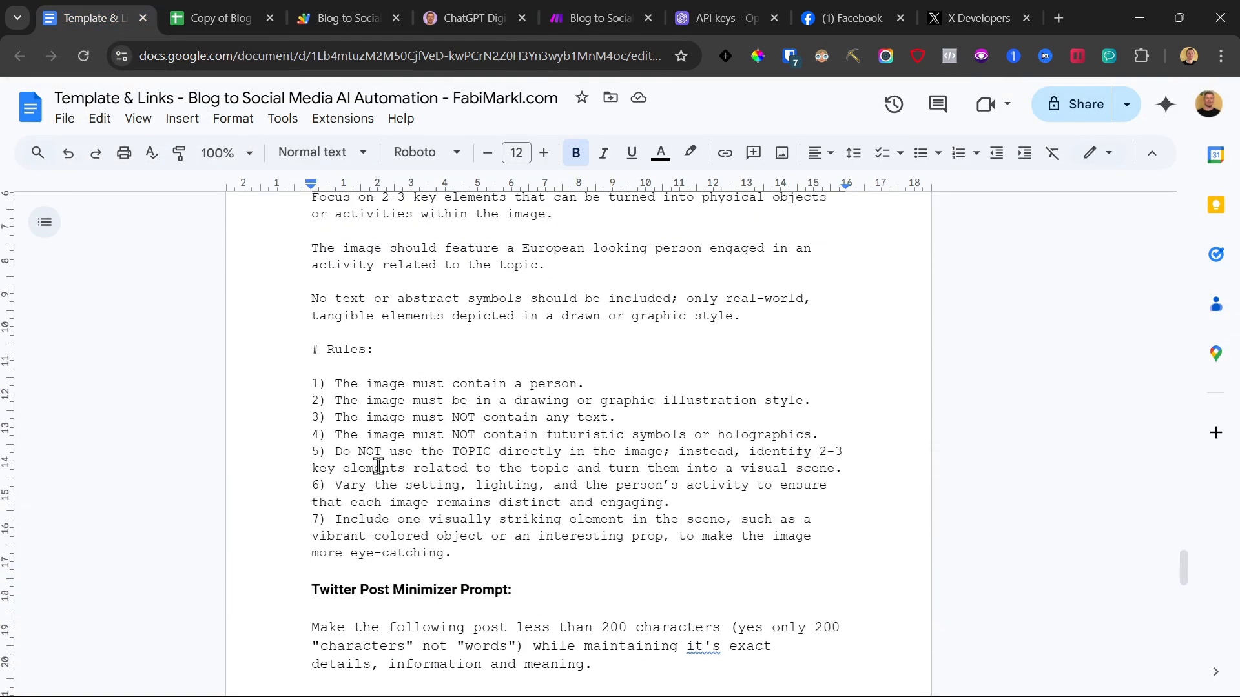
scroll(379, 466, up, 5)
scroll(378, 466, up, 20)
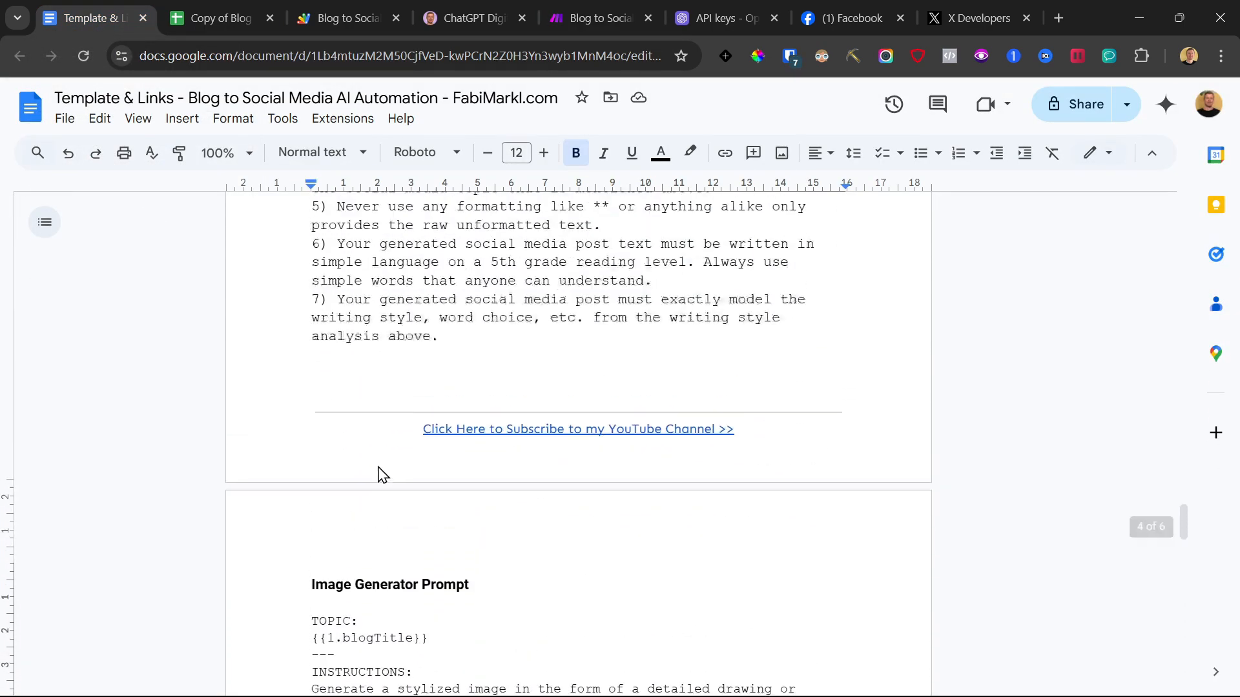
scroll(379, 466, up, 20)
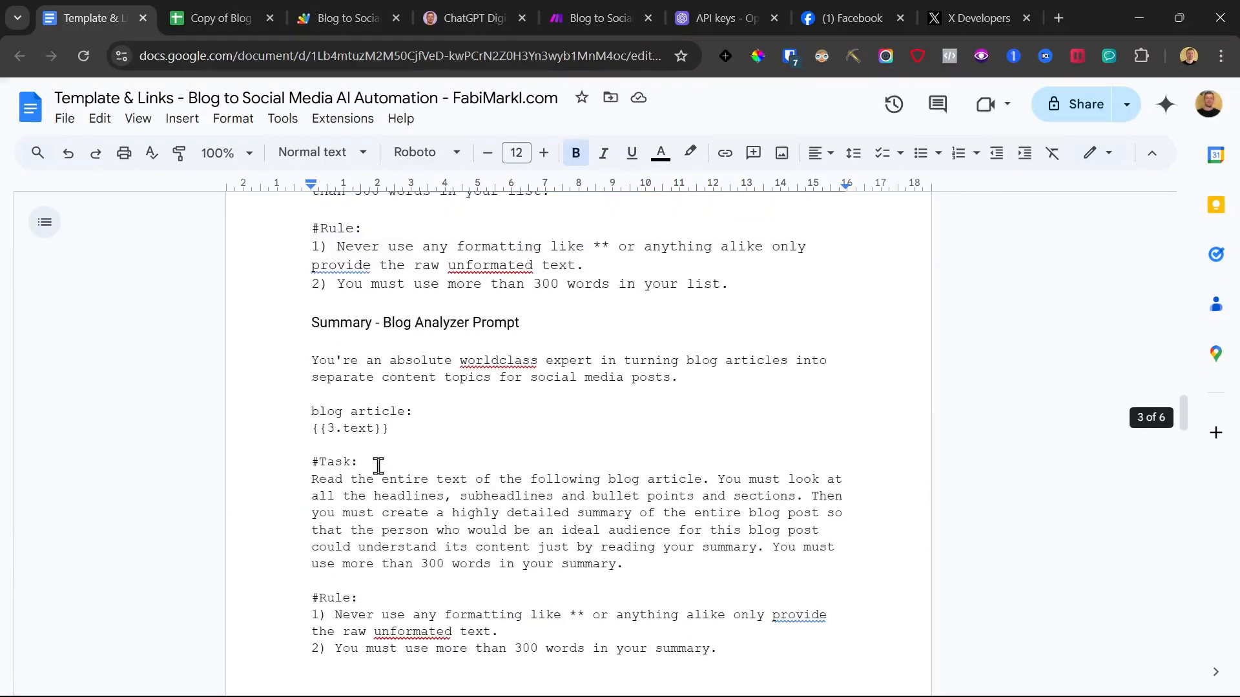
scroll(378, 466, down, 15)
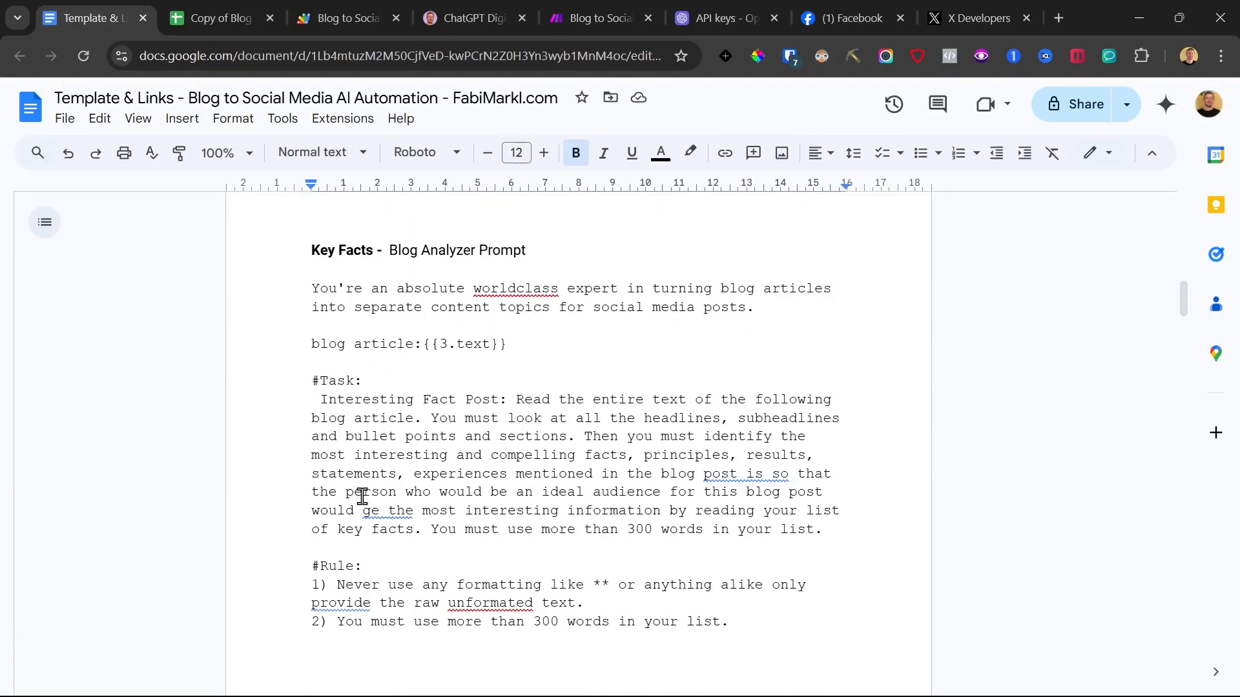
scroll(363, 499, up, 1)
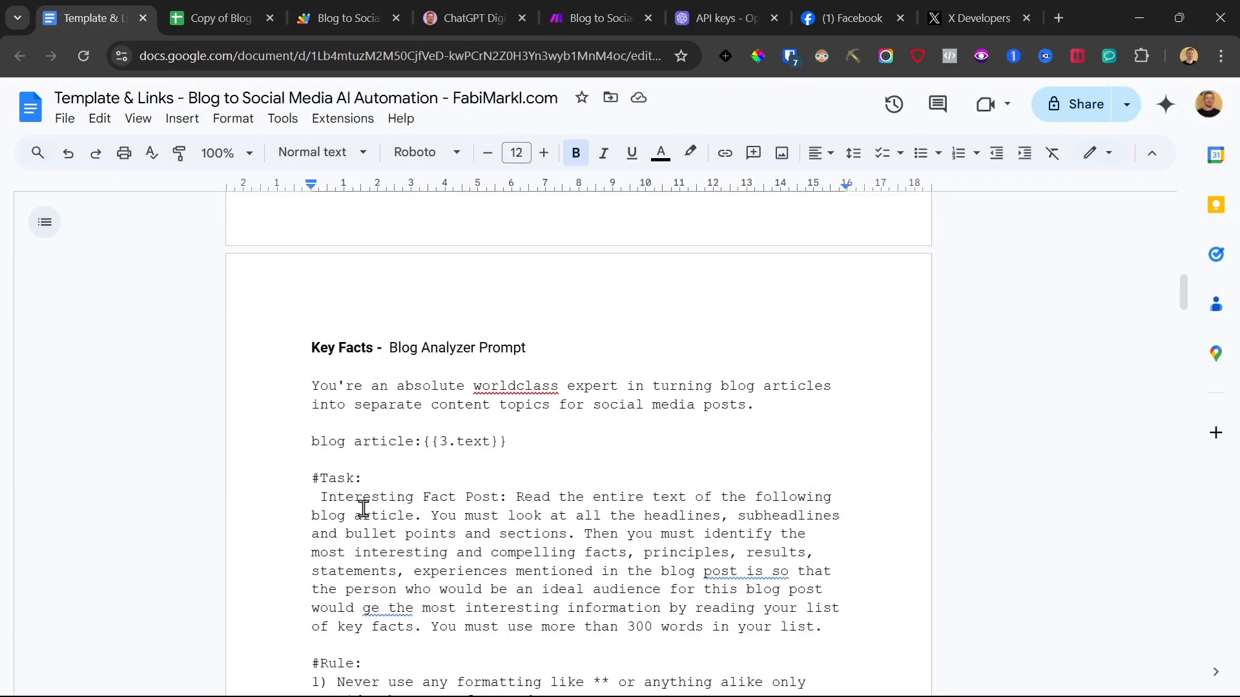
click(285, 390)
scroll(386, 408, down, 3)
shift+click(748, 447)
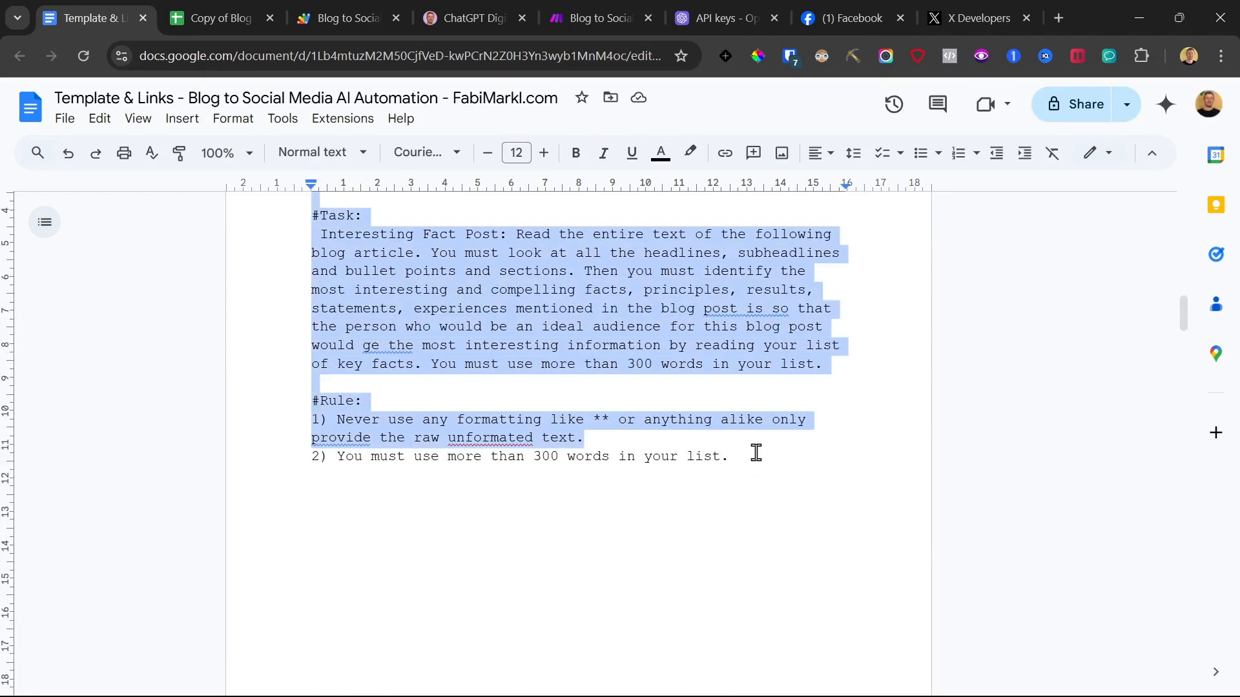
shift+click(755, 462)
click(559, 16)
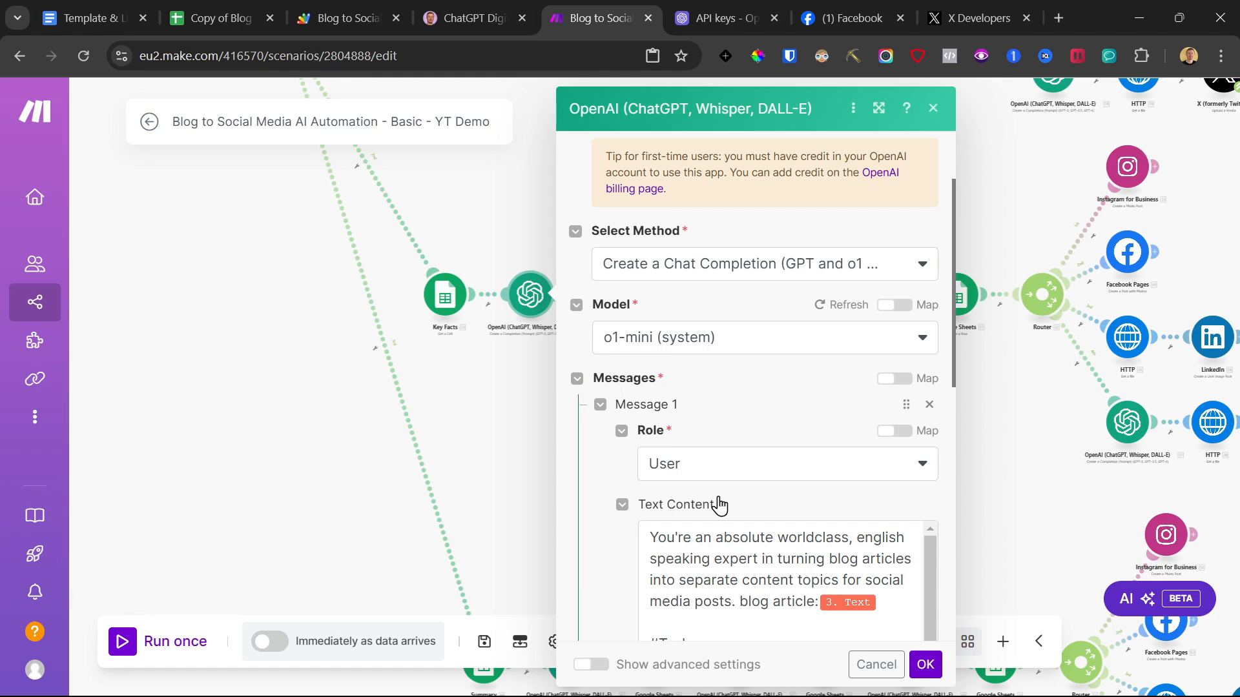
Replace the Key Points prompt in Text Content with the Key Facts prompt, adding line breaks around #Task.
click(766, 587)
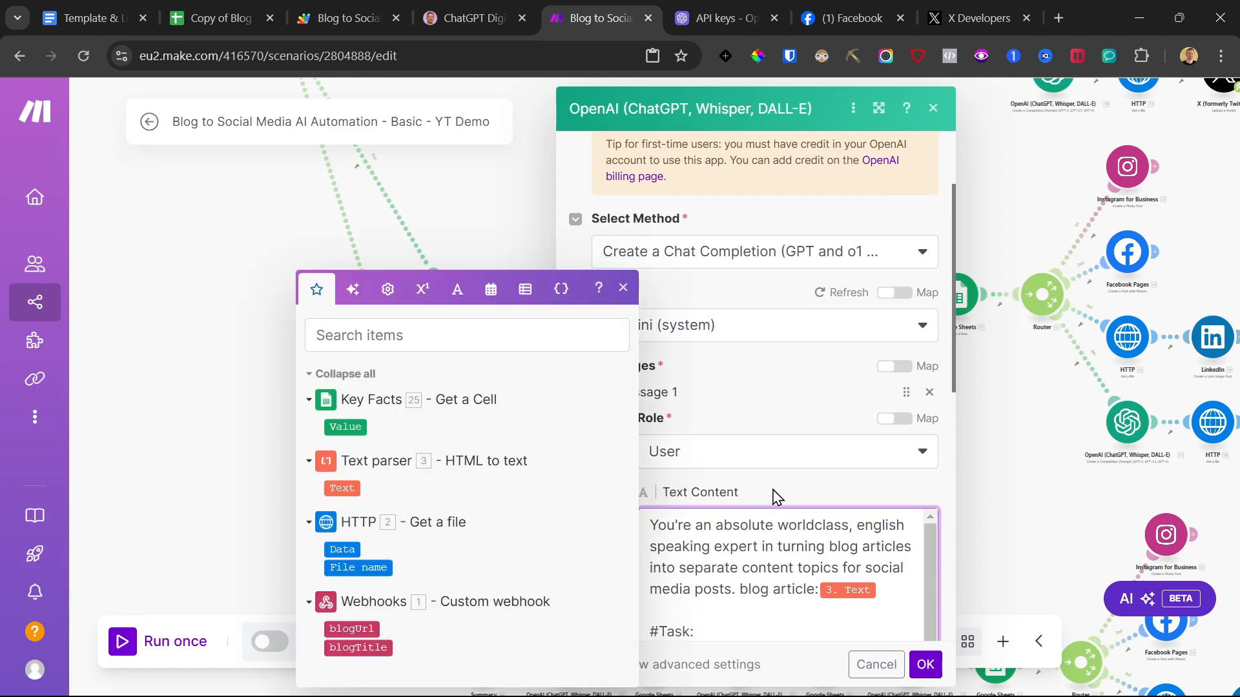
key(ctrl+a)
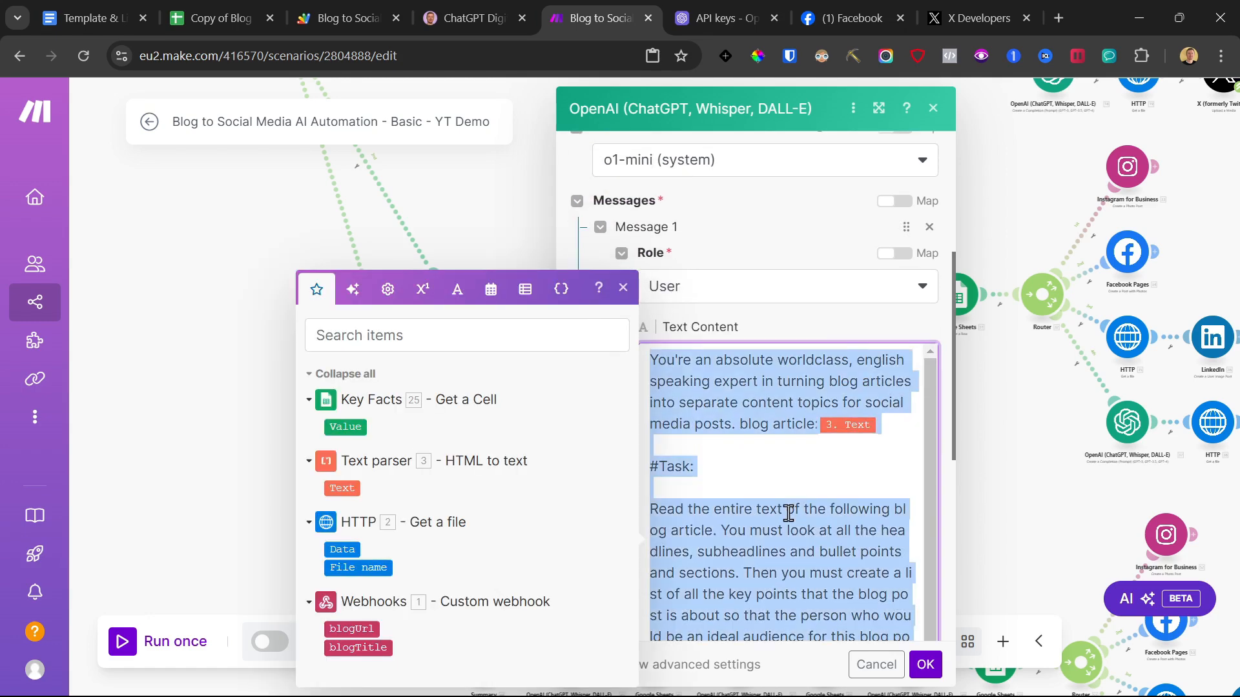
key(BackSpace)
key(ctrl+v)
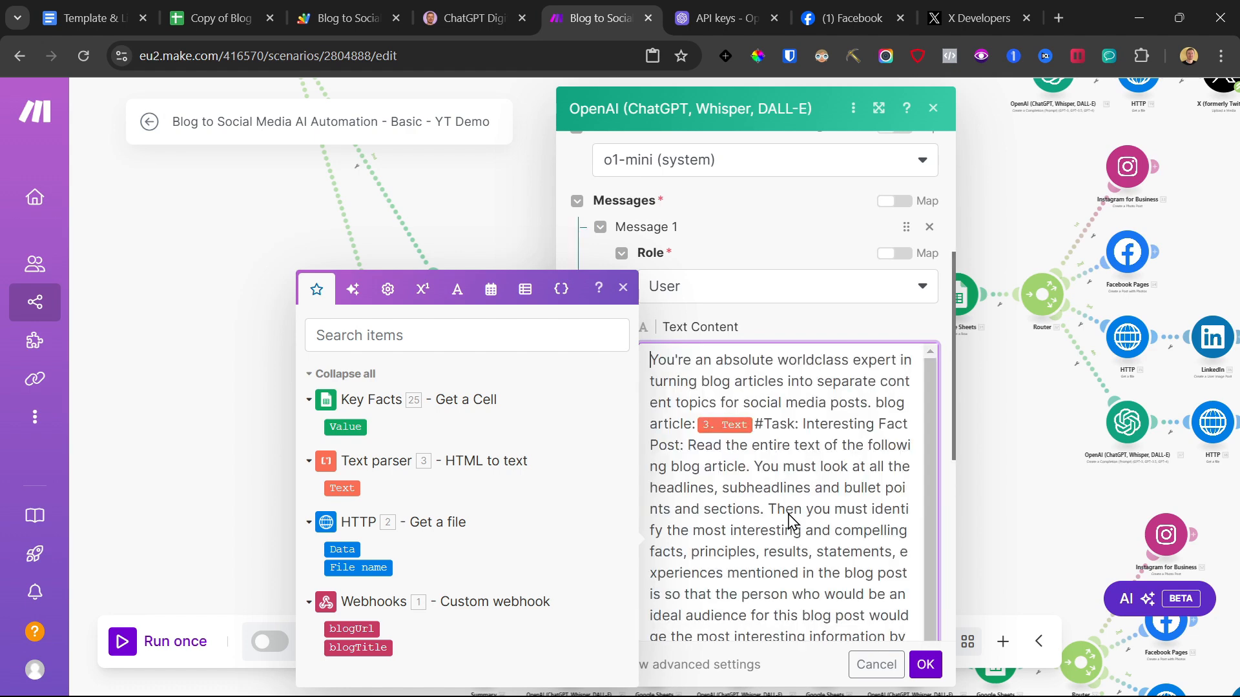
click(757, 417)
key(Return)
key(Return)
scroll(766, 463, down, 1)
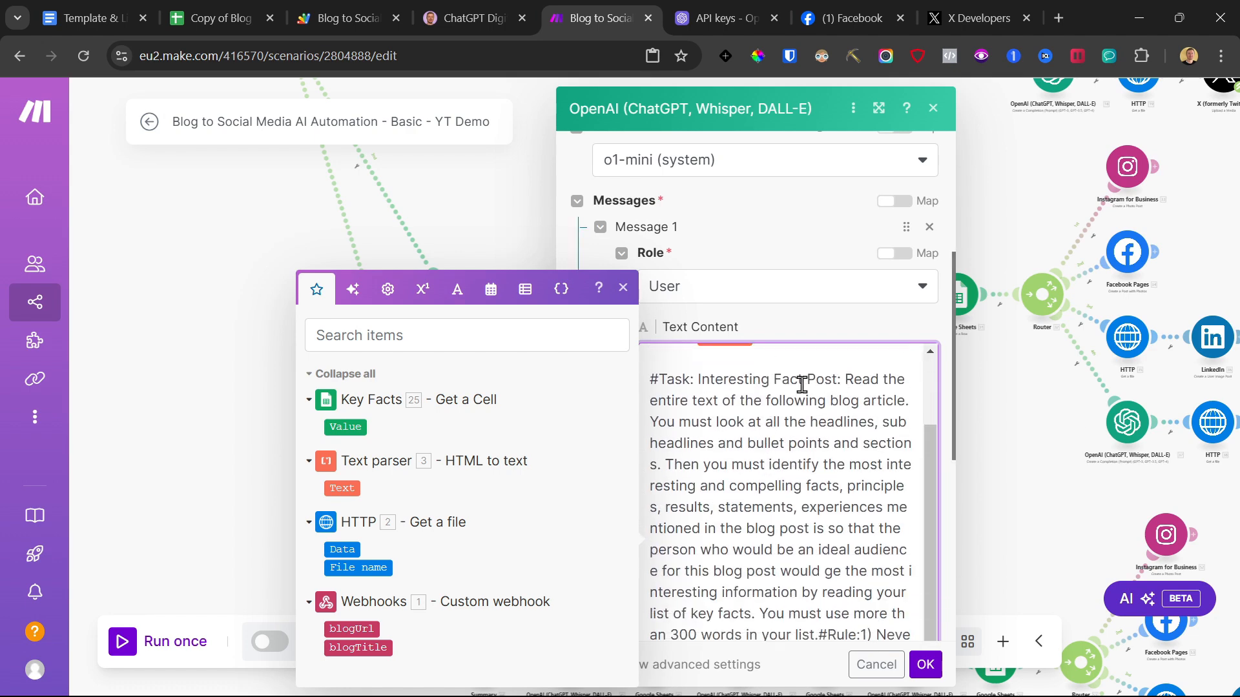
click(699, 379)
key(Return)
key(Return)
click(794, 423)
key(Return)
key(Return)
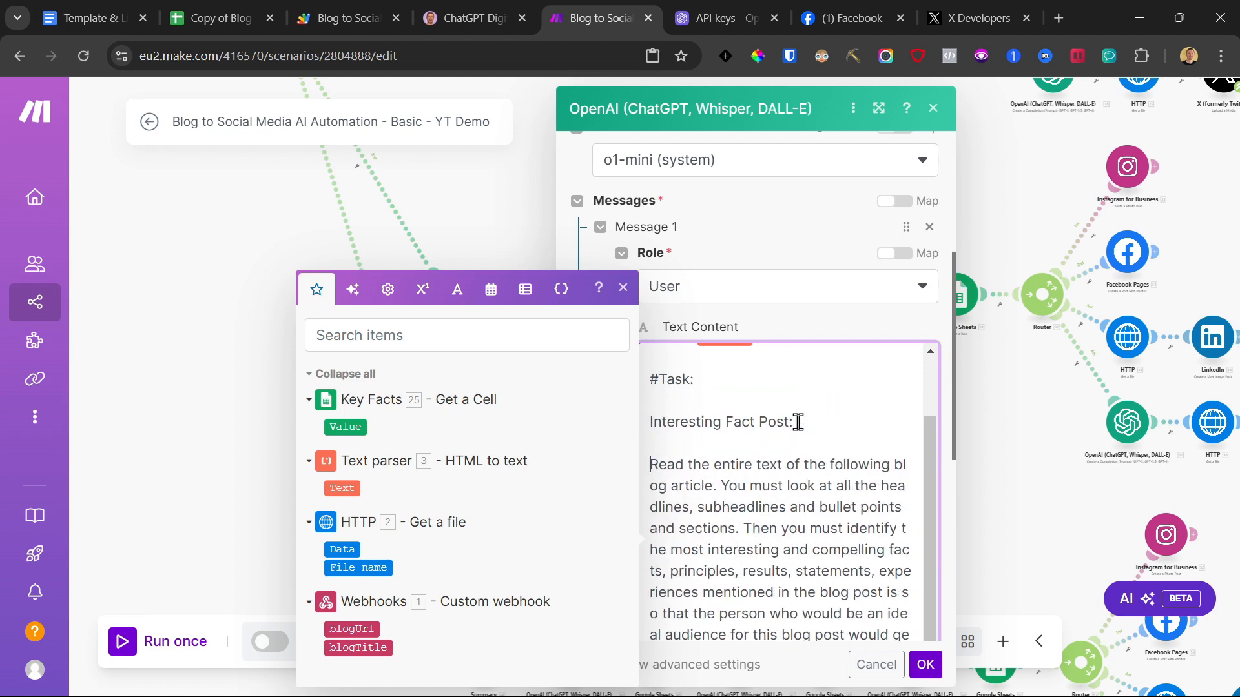
scroll(810, 528, up, 2)
scroll(810, 528, down, 2)
scroll(809, 528, up, 2)
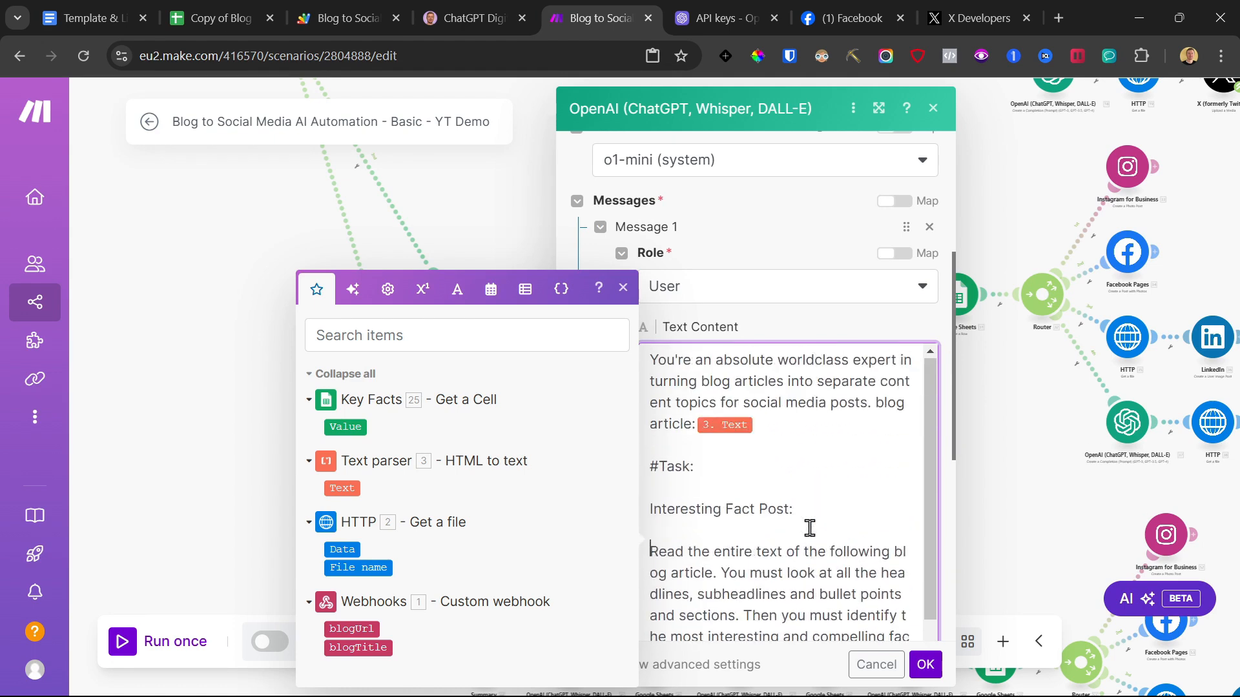
scroll(809, 528, down, 2)
Copy the Summary prompt through rule 2 from the Template & Links document.
click(926, 665)
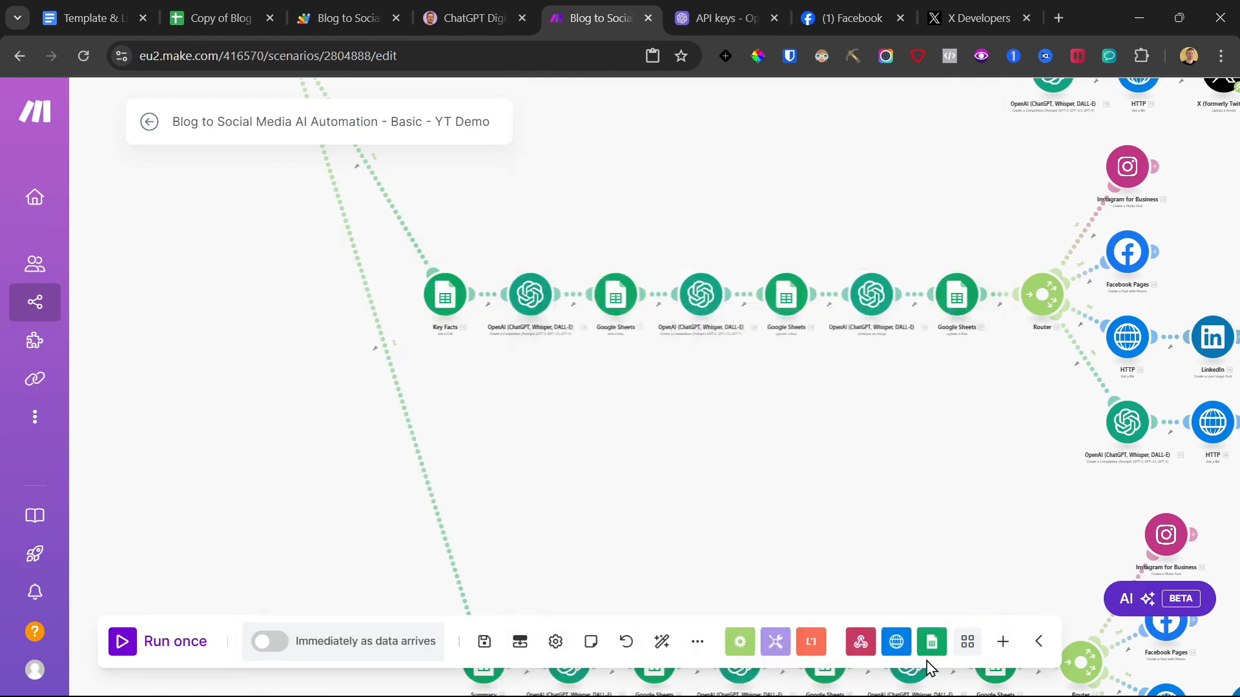
scroll(585, 439, down, 4)
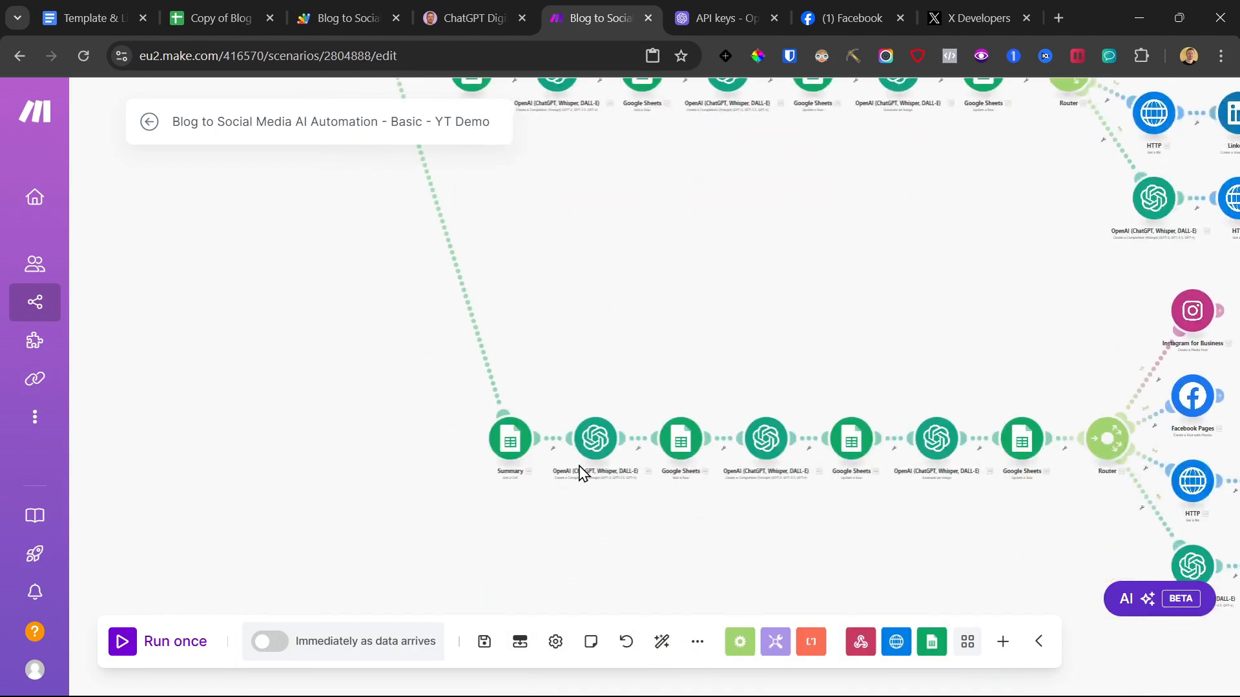
click(592, 442)
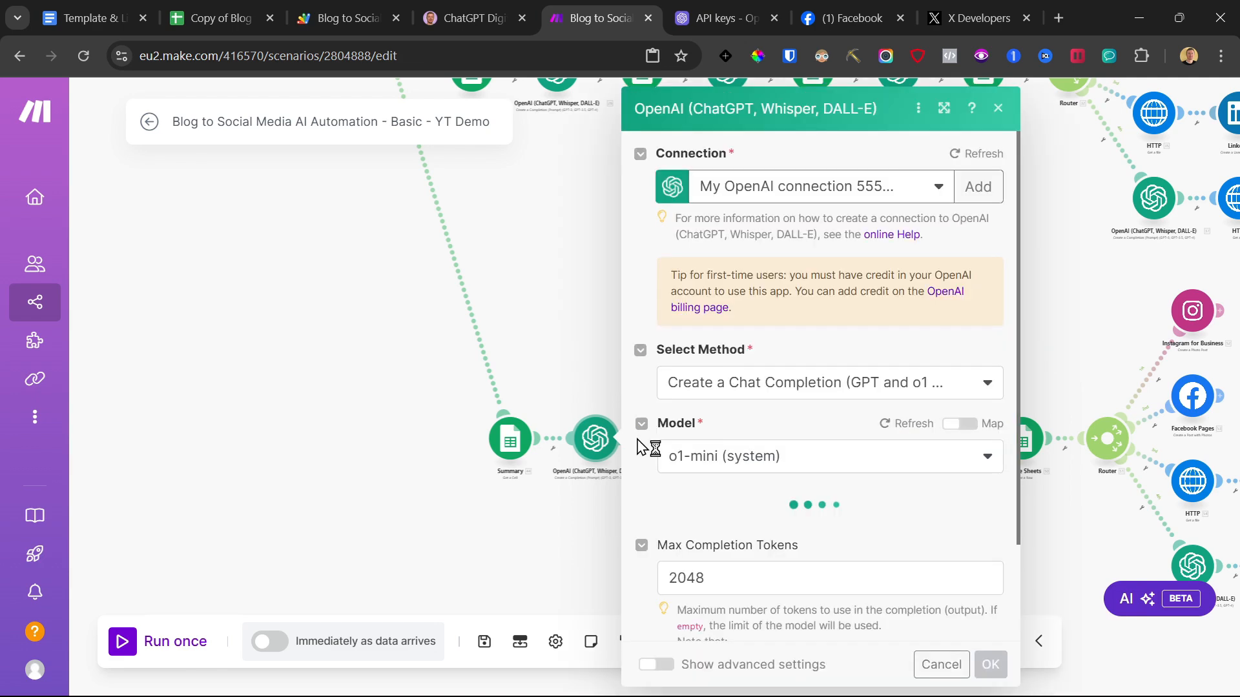
scroll(695, 428, down, 3)
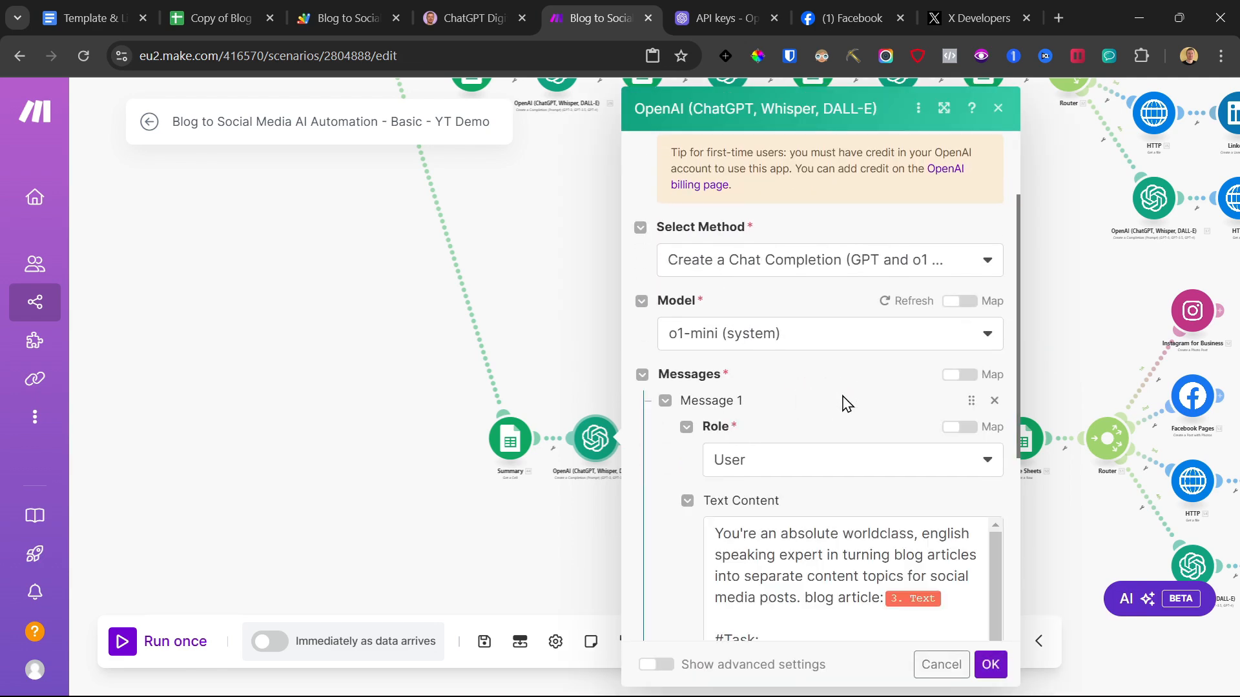
scroll(845, 403, down, 3)
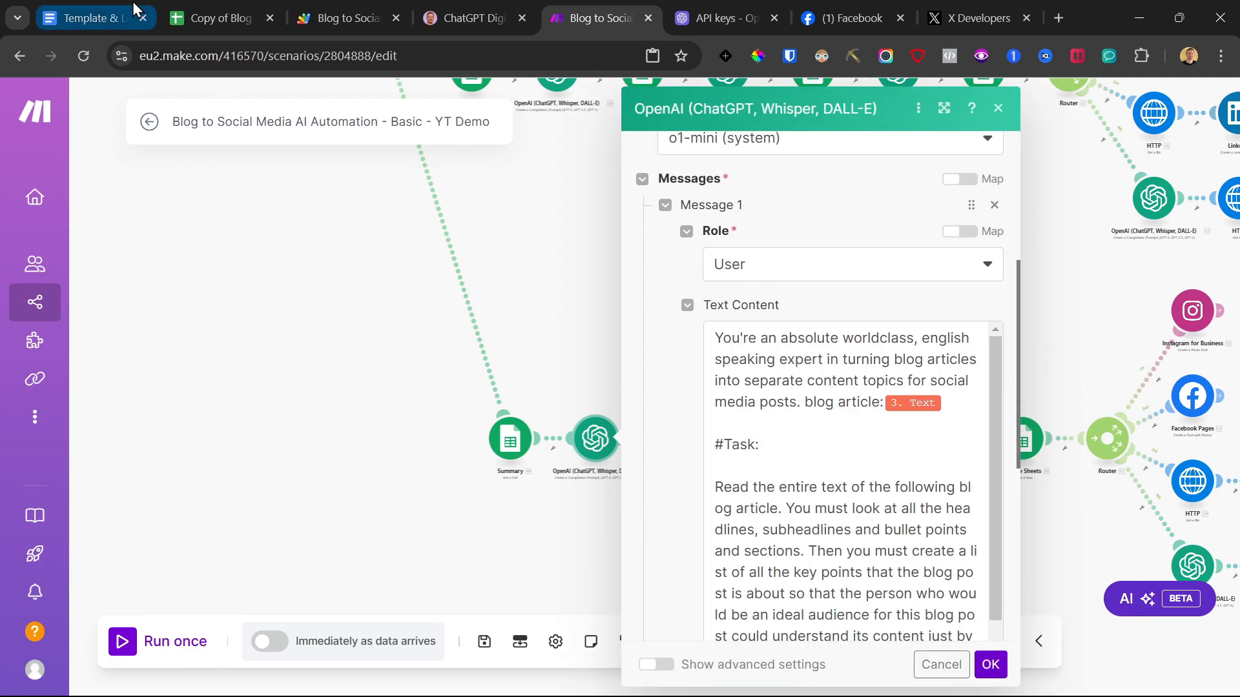
click(90, 18)
scroll(373, 483, down, 20)
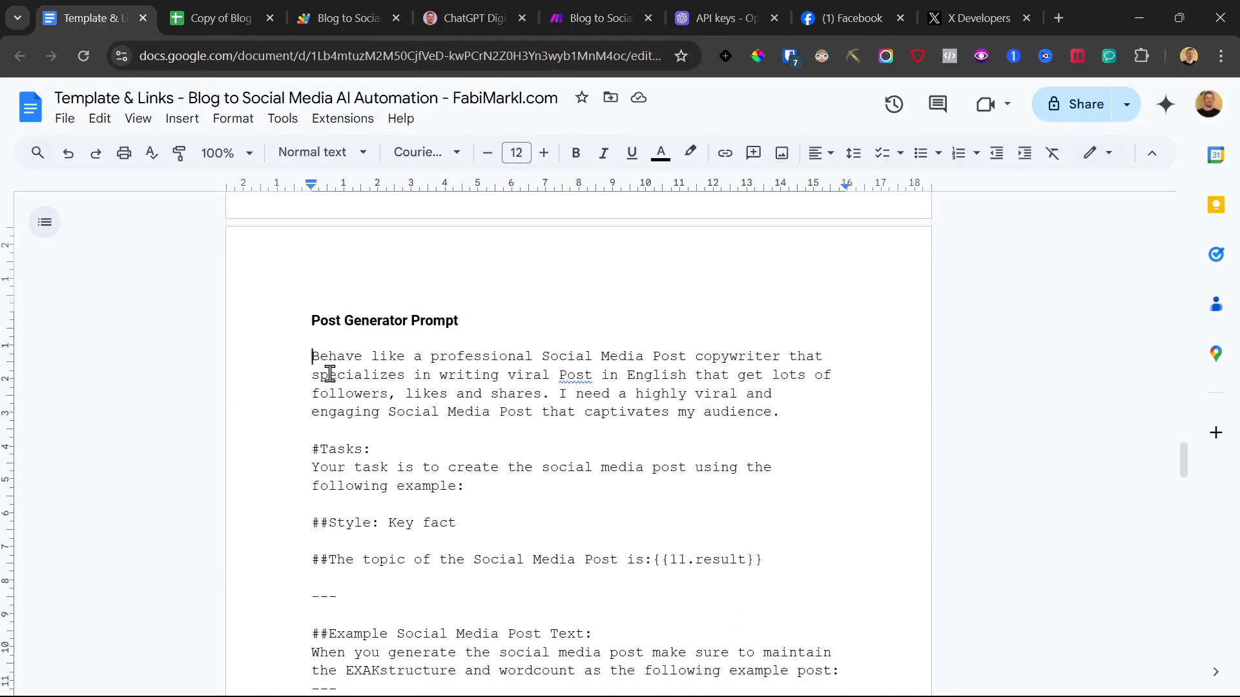
scroll(353, 407, up, 8)
click(310, 402)
scroll(310, 402, down, 4)
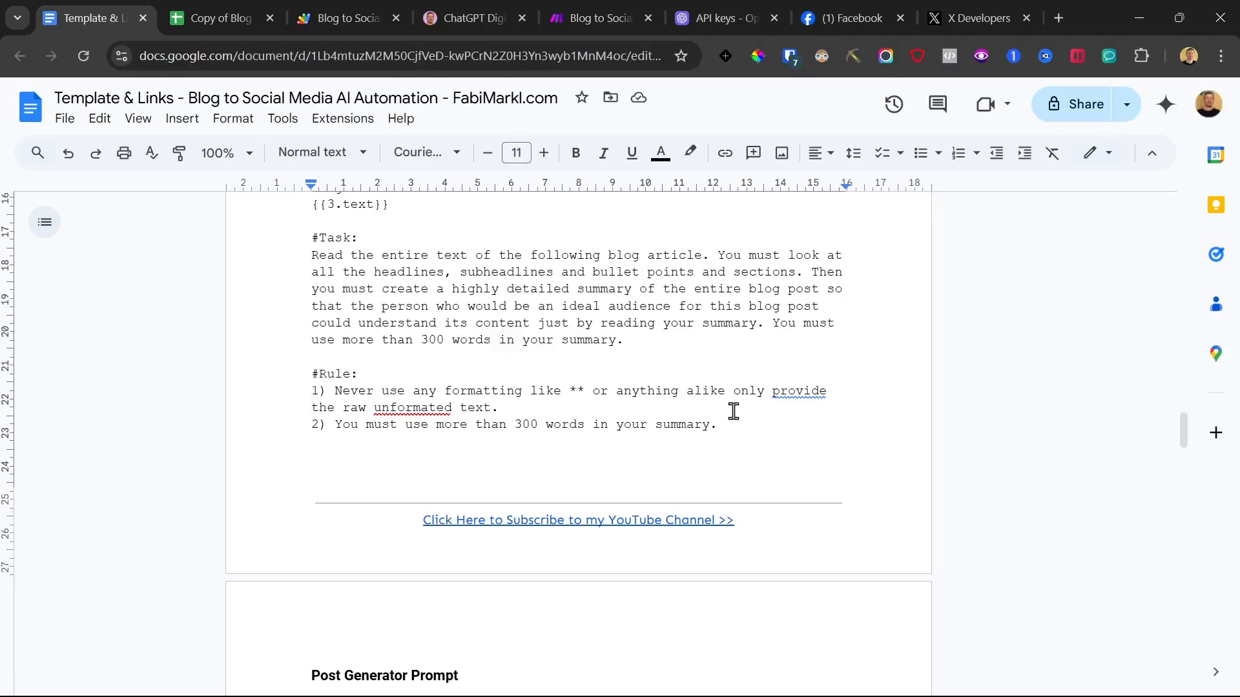
shift+click(743, 429)
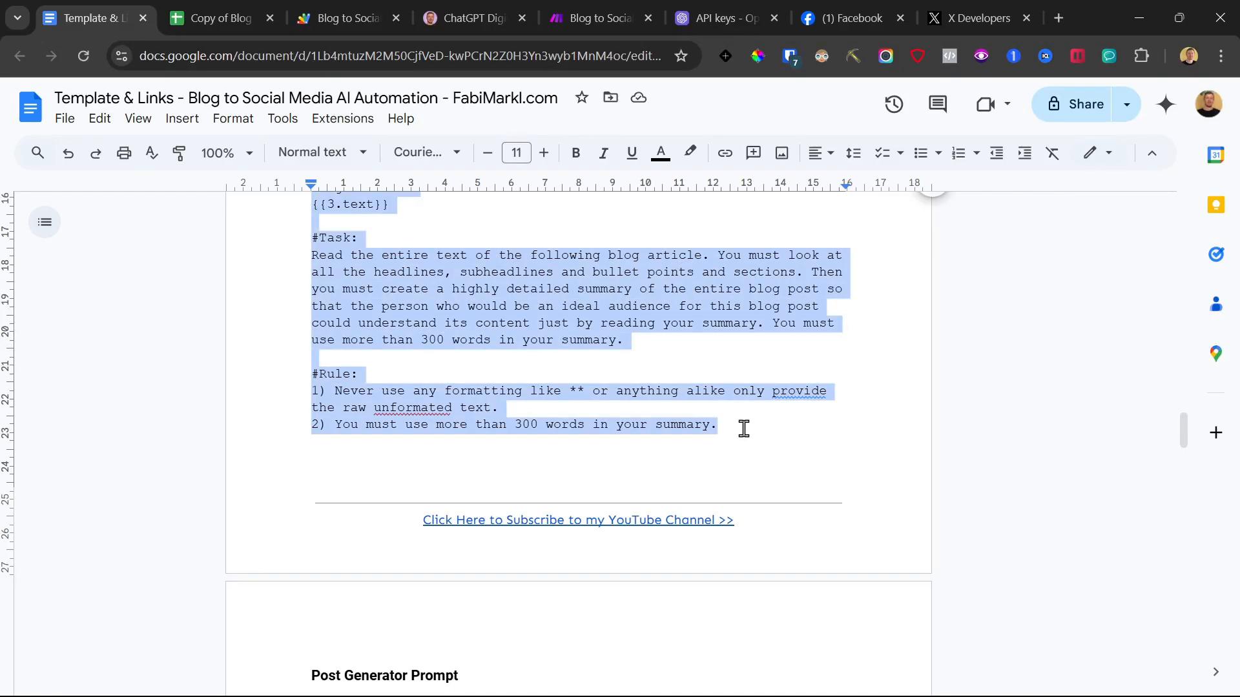
right_click(600, 318)
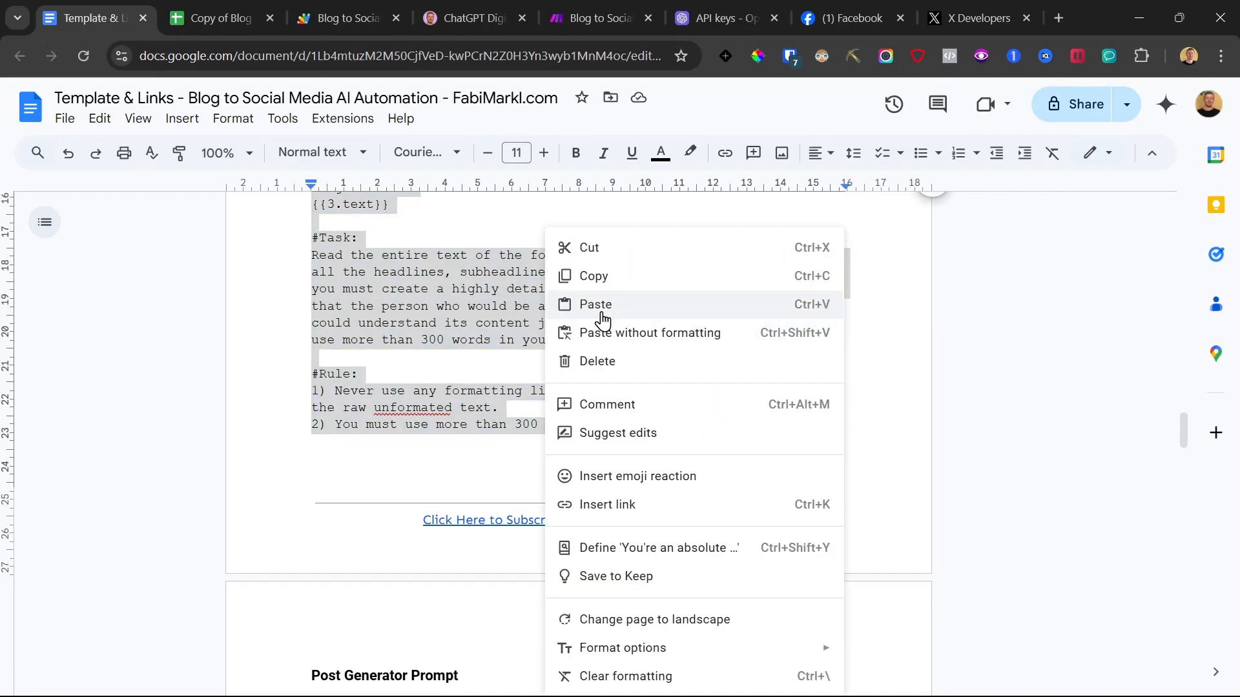
click(594, 278)
Paste the Summary prompt over the Summary-branch OpenAI module's Text Content and save.
click(556, 12)
click(807, 447)
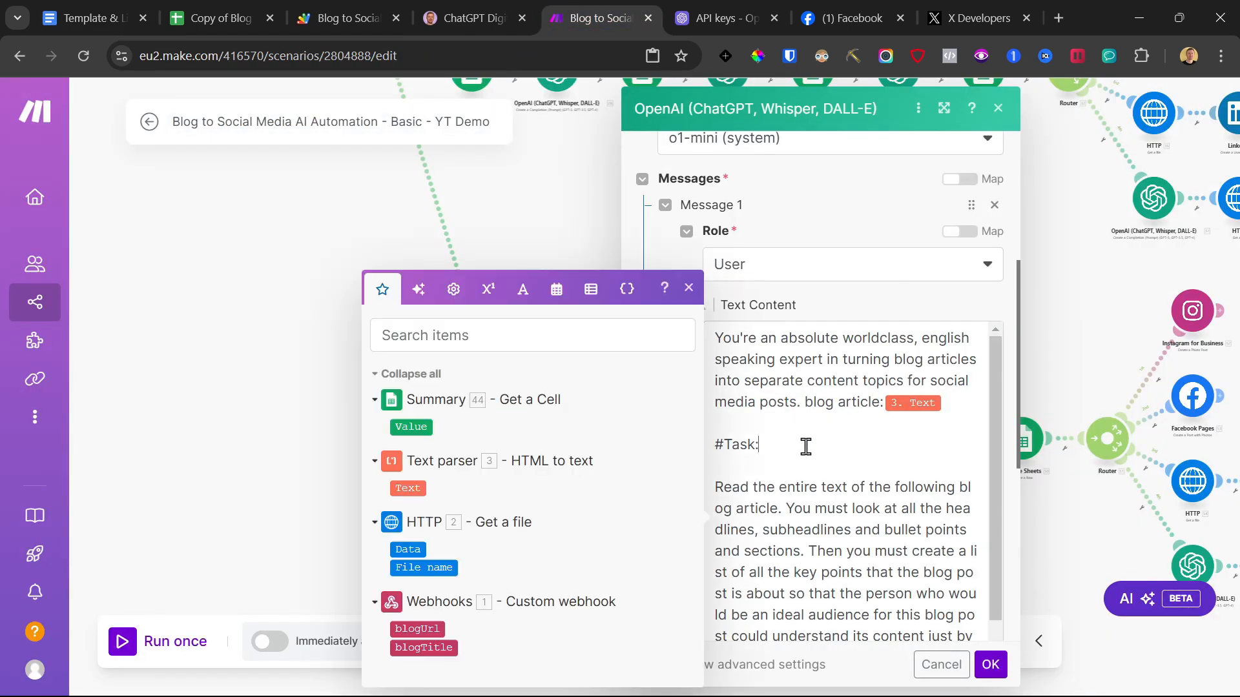
key(ctrl+a)
key(ctrl+v)
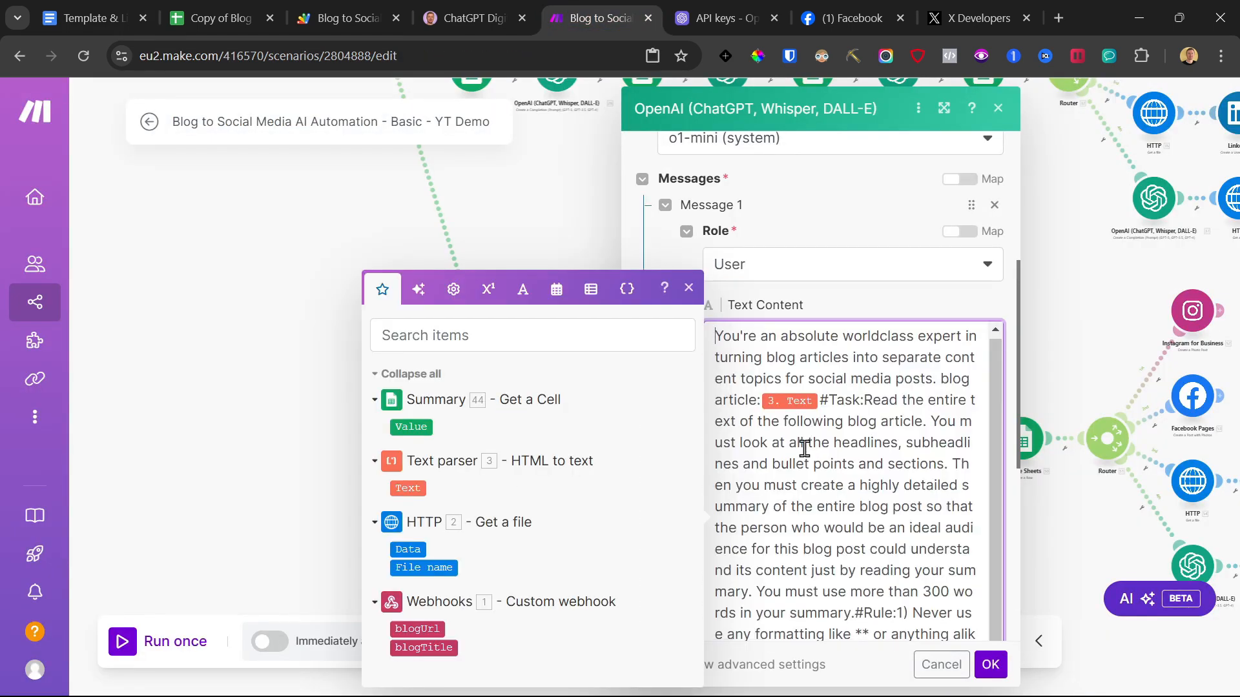
click(990, 664)
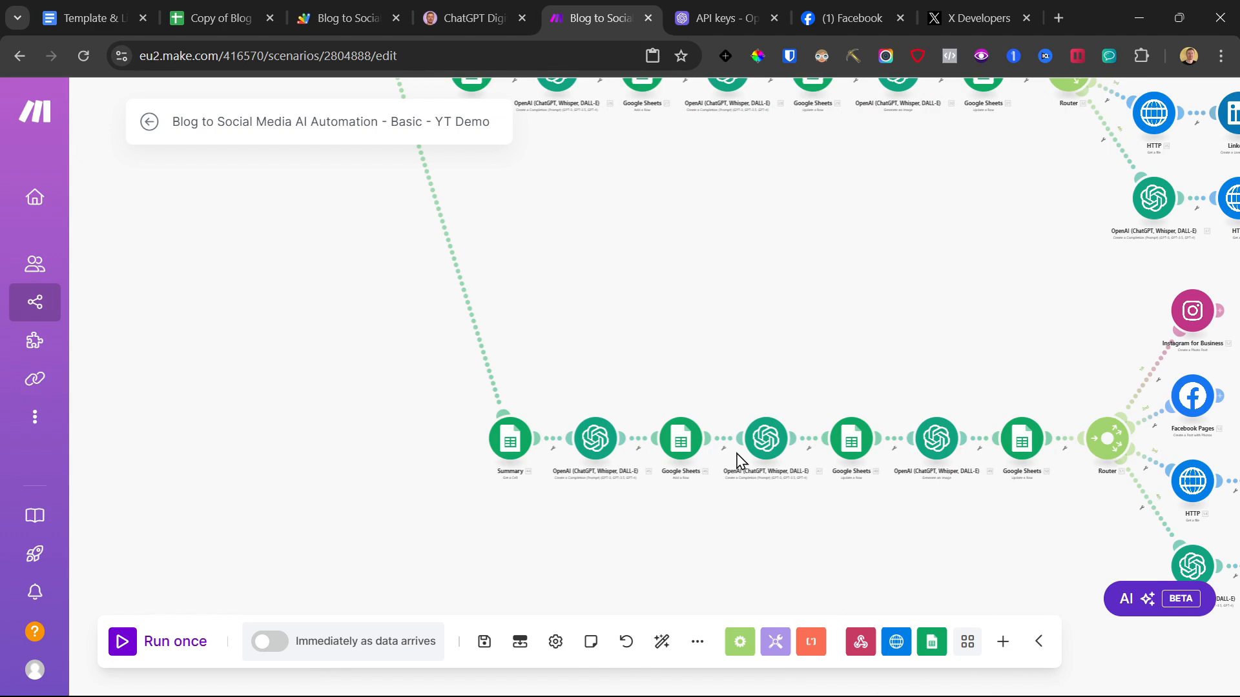
scroll(710, 432, up, 2)
Review the Key Facts branch's Add a Row sheet module fields.
click(629, 174)
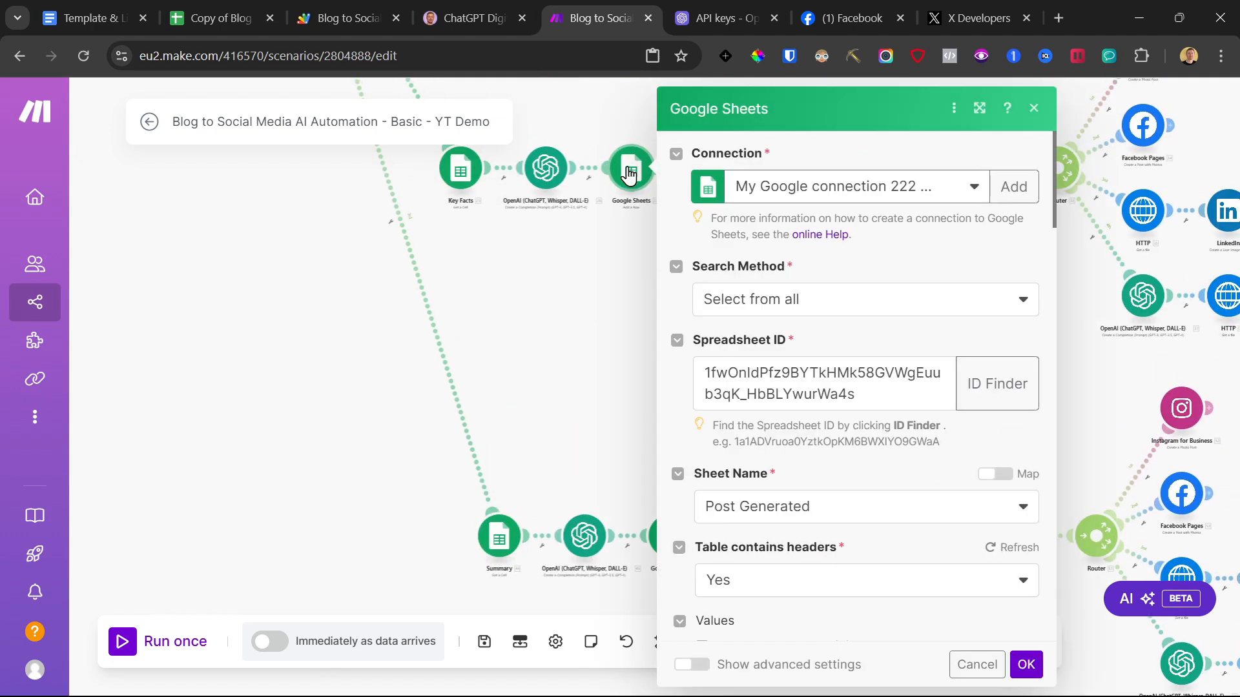
scroll(823, 423, down, 5)
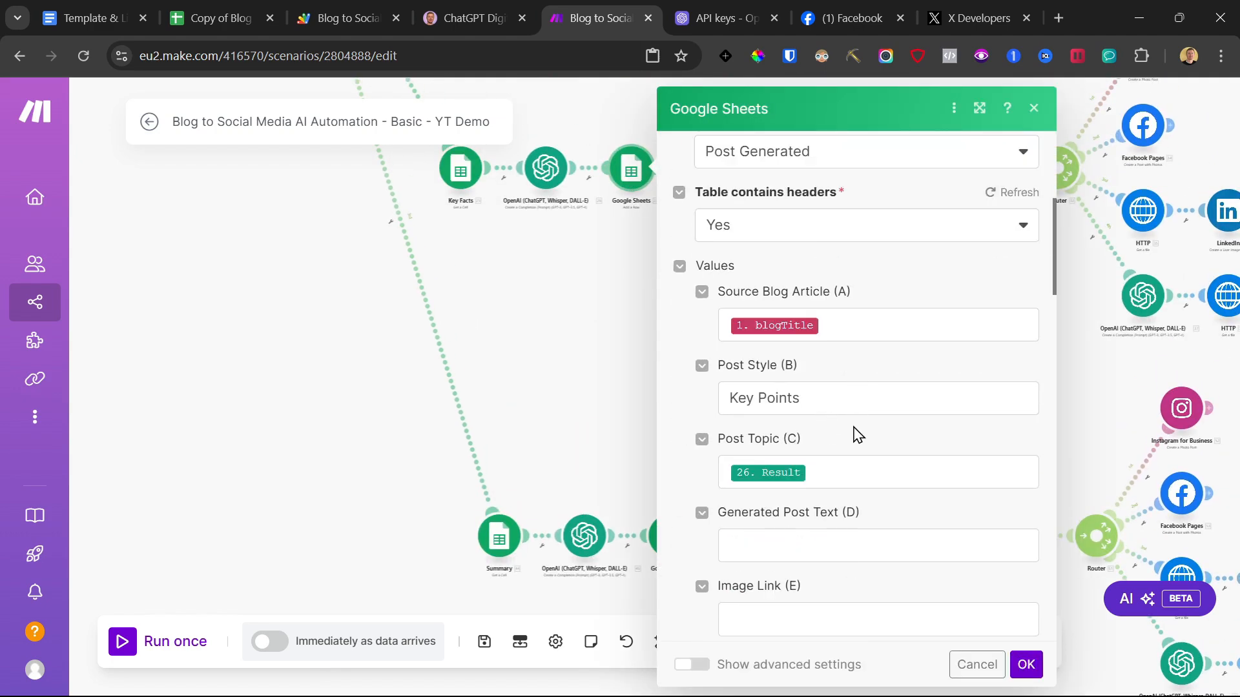
scroll(857, 435, down, 12)
scroll(972, 576, up, 11)
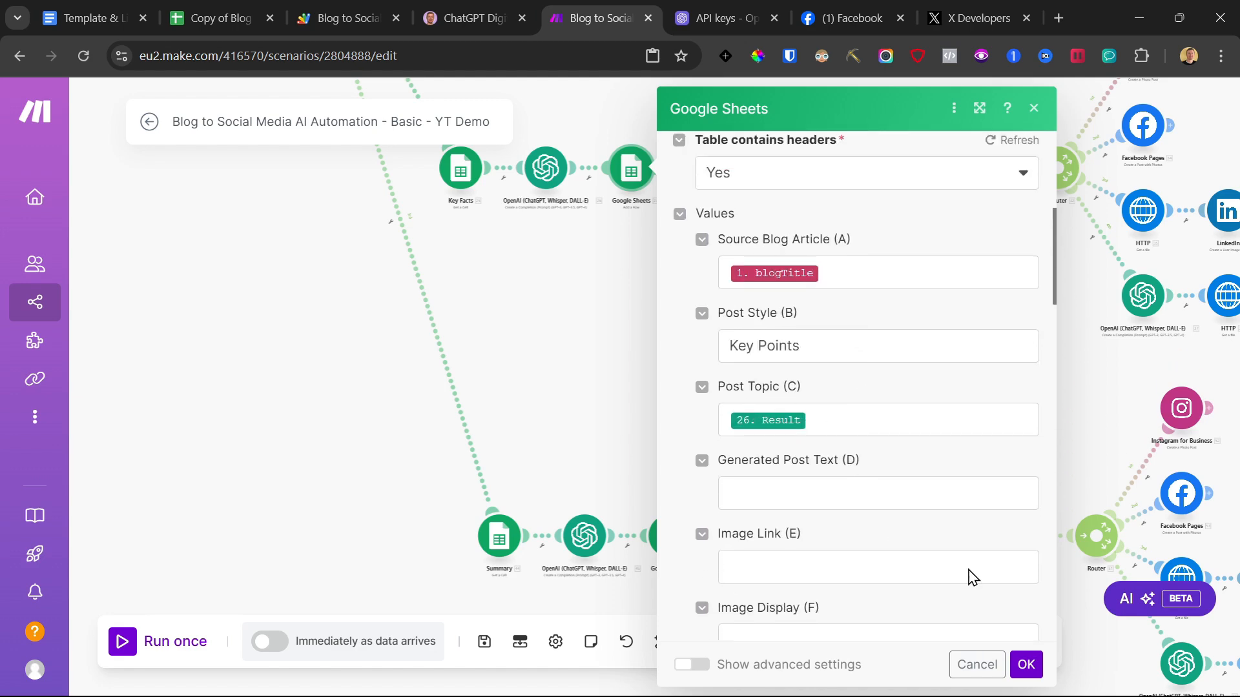
scroll(973, 577, up, 1)
click(1026, 664)
Set the Summary branch's Add a Row Post Style to Summary.
click(669, 538)
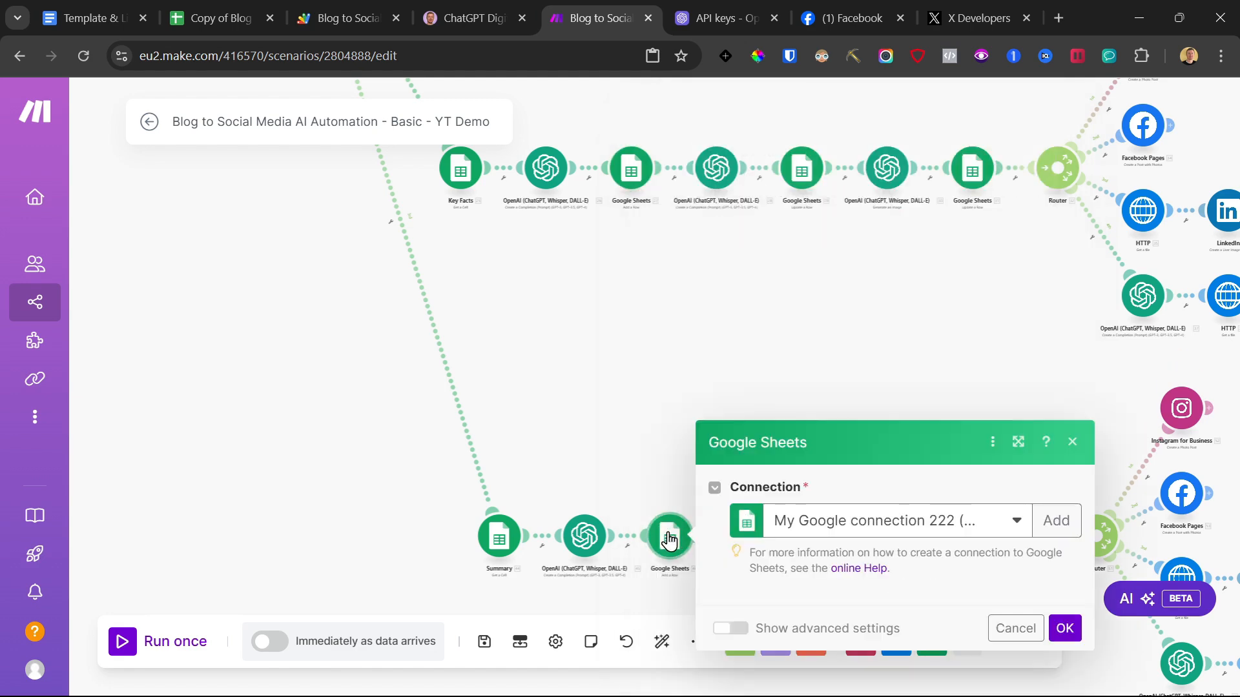
scroll(748, 446, down, 8)
scroll(781, 478, up, 1)
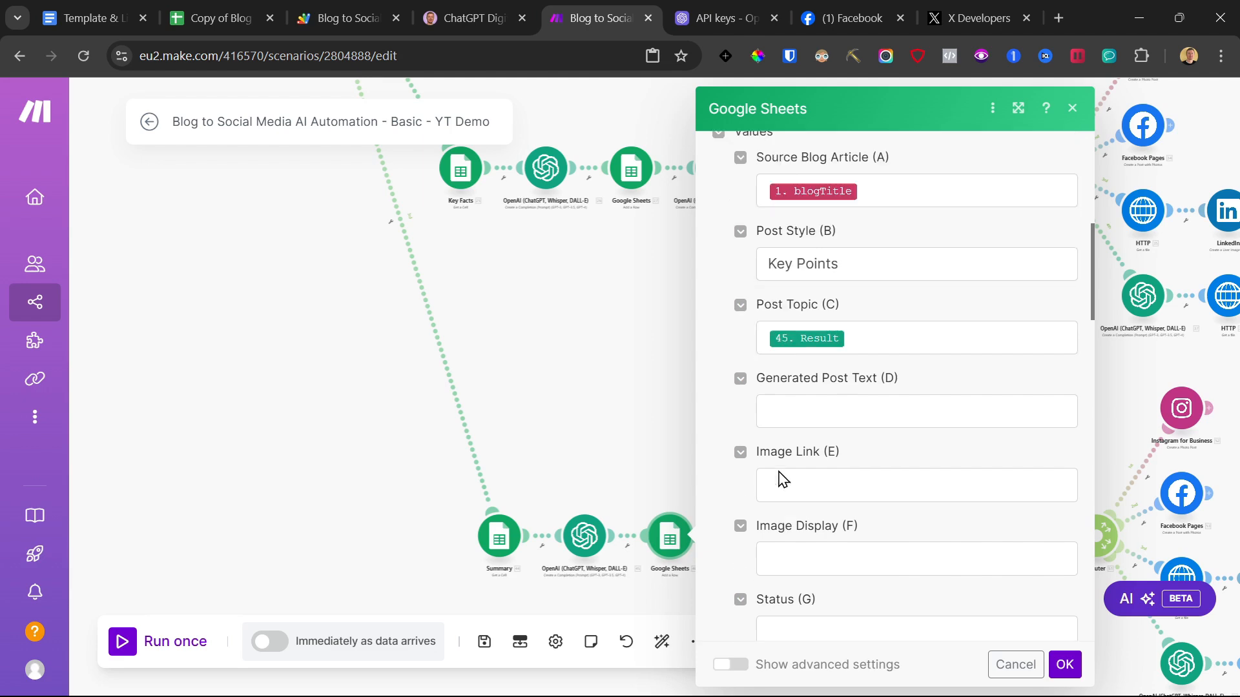
scroll(785, 452, up, 2)
triple_click(803, 400)
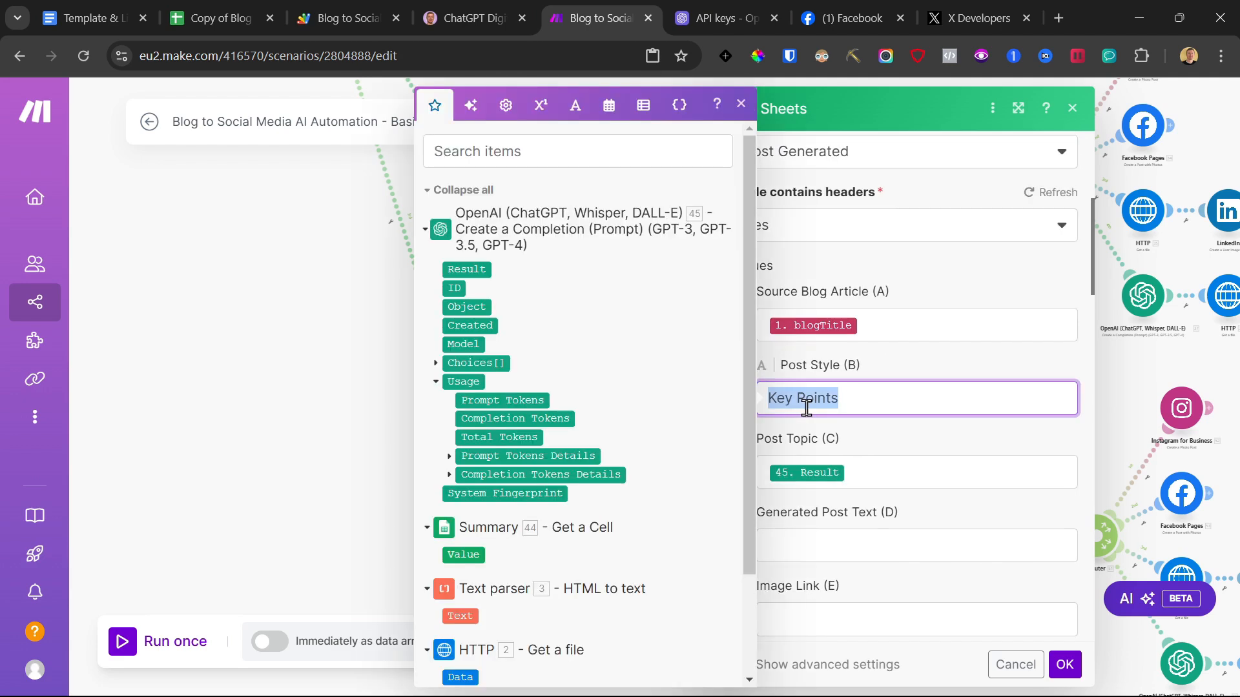
text(Summary)
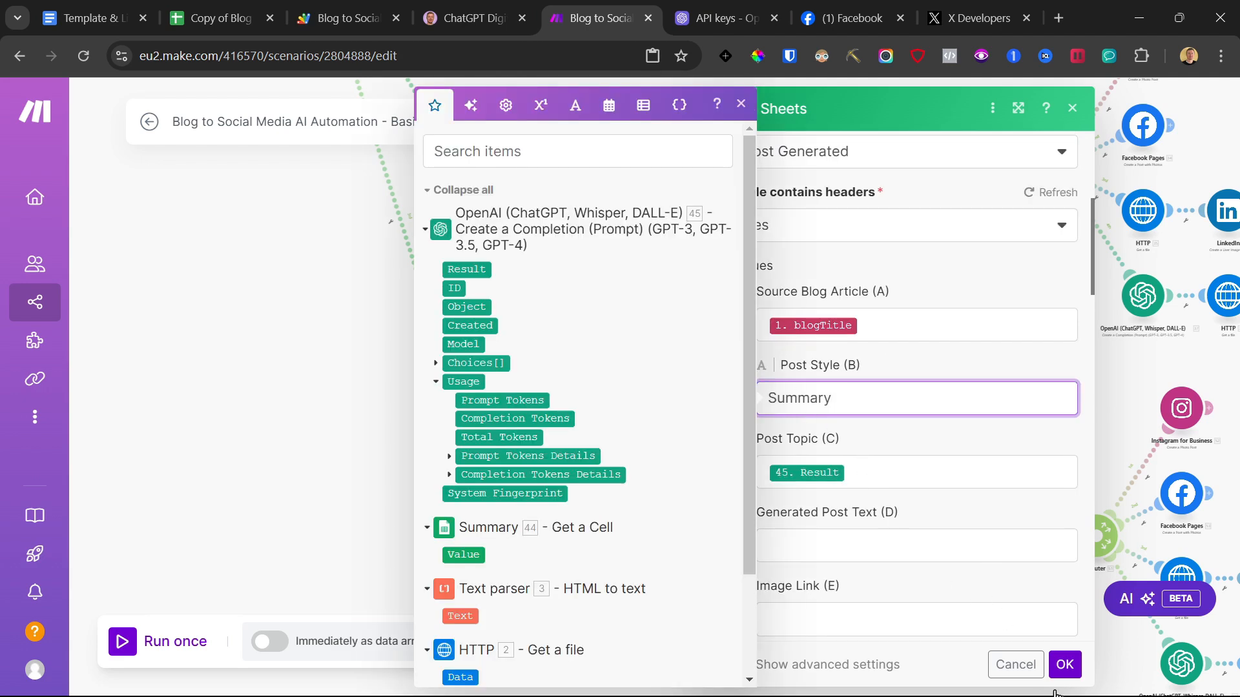
click(1065, 664)
Change the Key Facts branch's Post Style from Key Points to Key Facts.
click(630, 169)
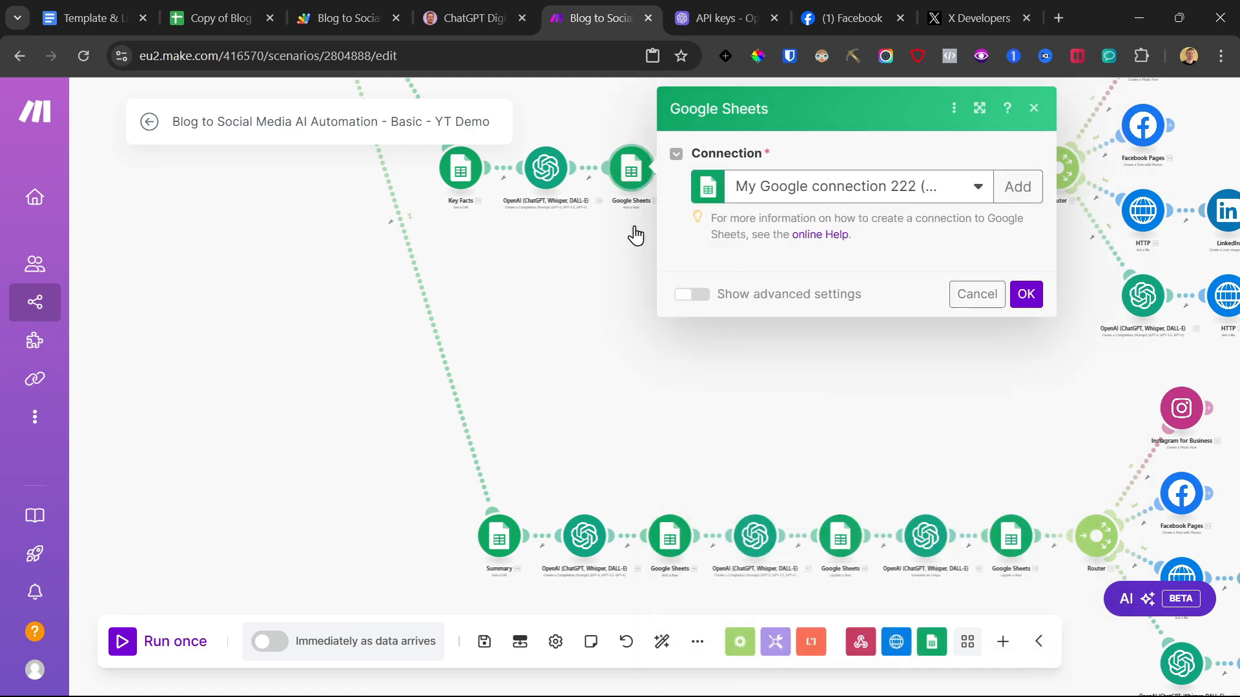
scroll(752, 523, down, 3)
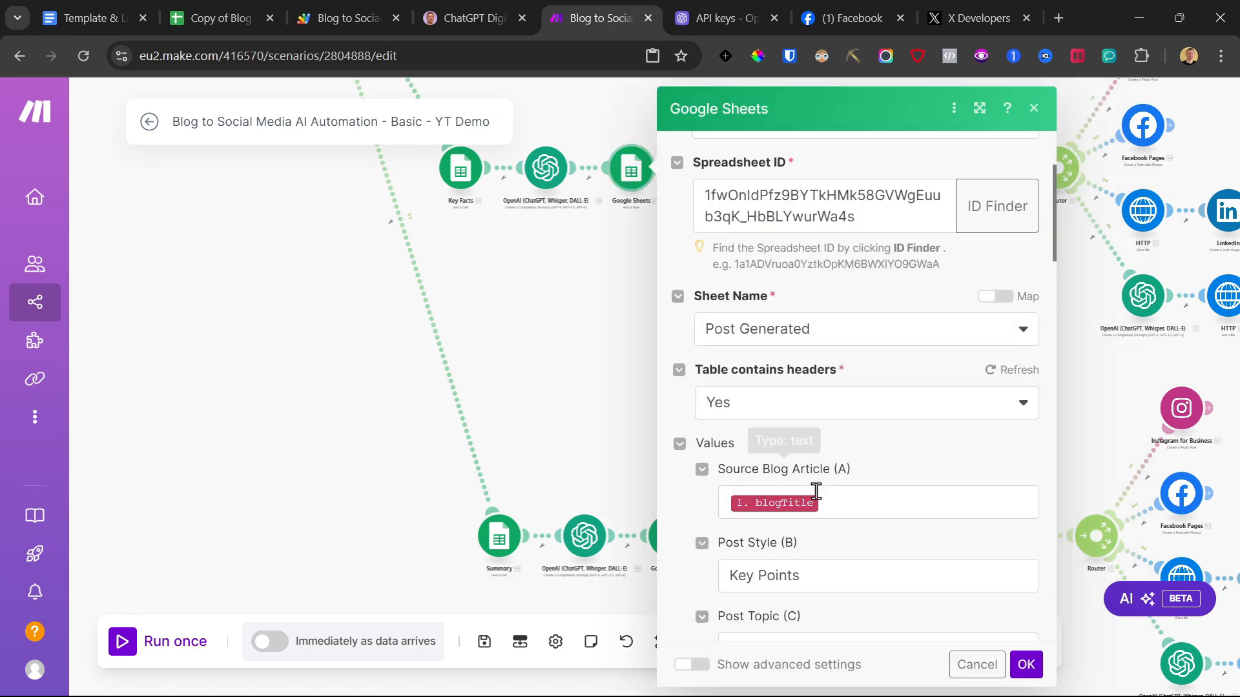
click(779, 583)
double_click(775, 575)
text(Fac)
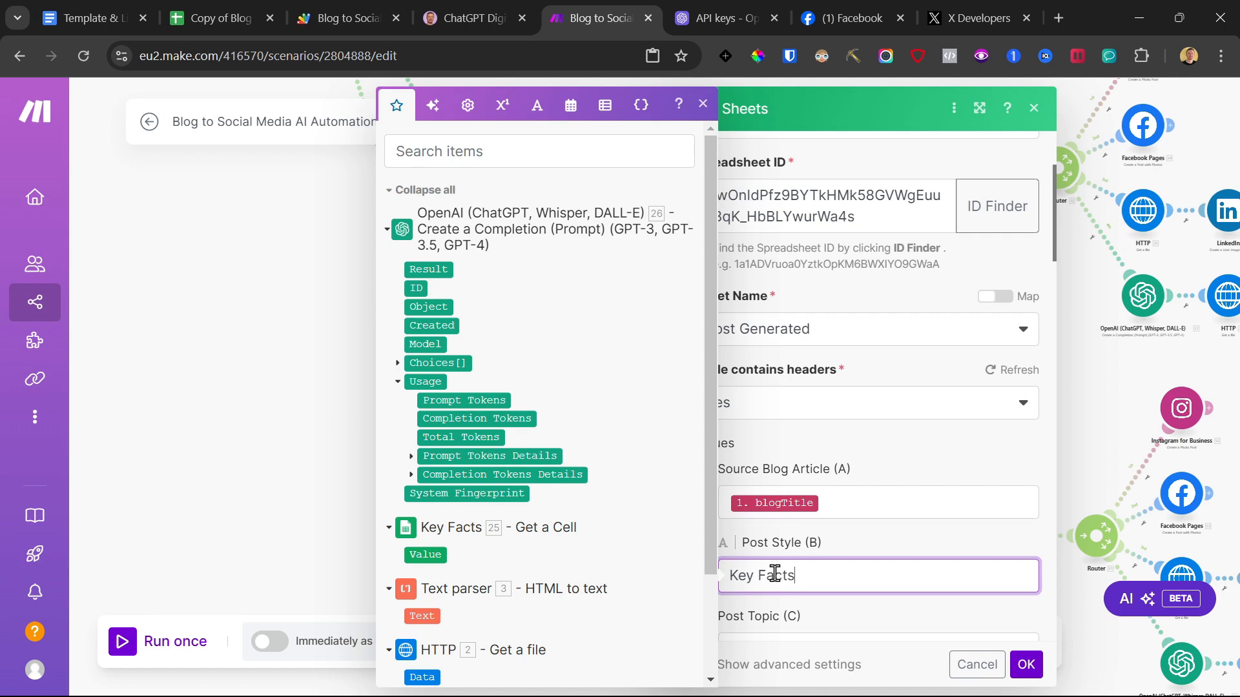
click(1025, 665)
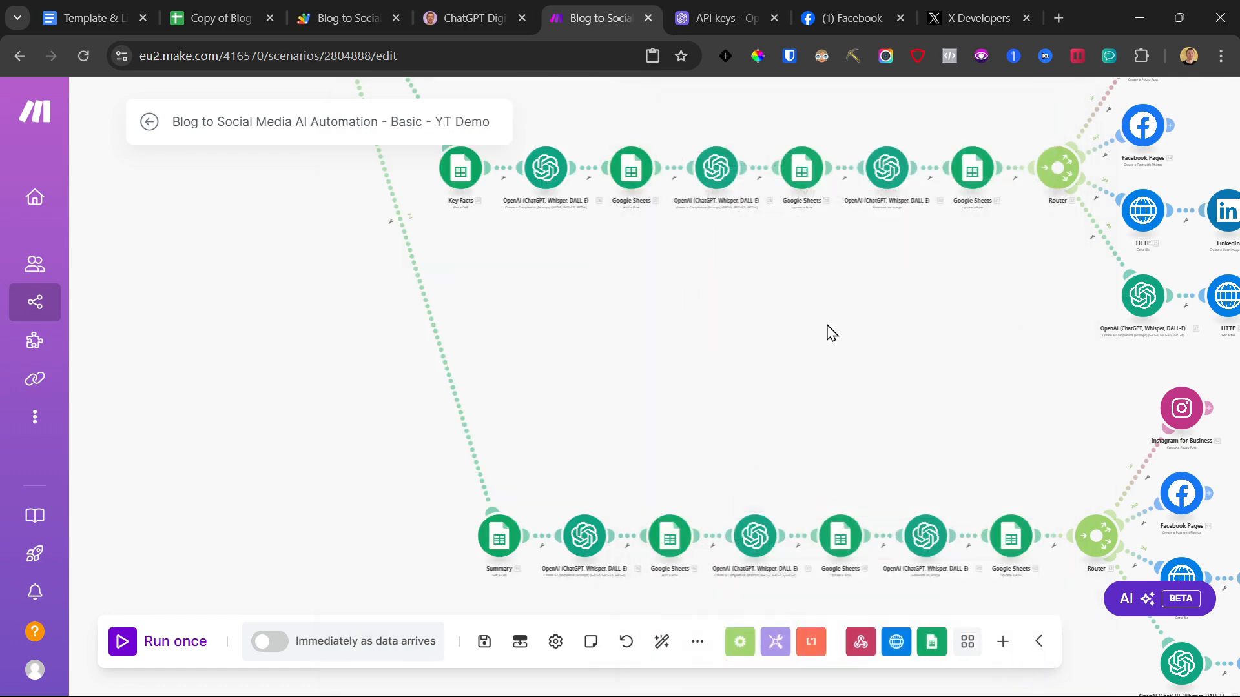
drag(831, 332, 766, 325)
Open the Key Facts branch's post-generating OpenAI module.
click(687, 537)
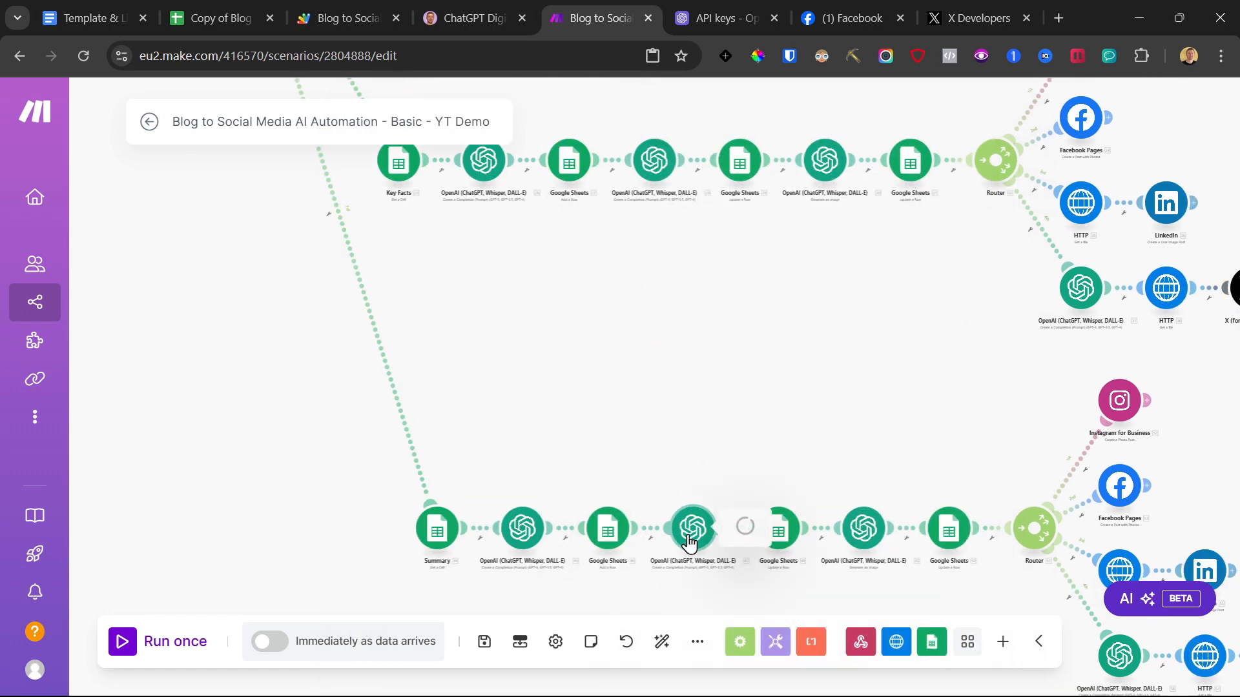
click(620, 311)
drag(617, 286, 608, 413)
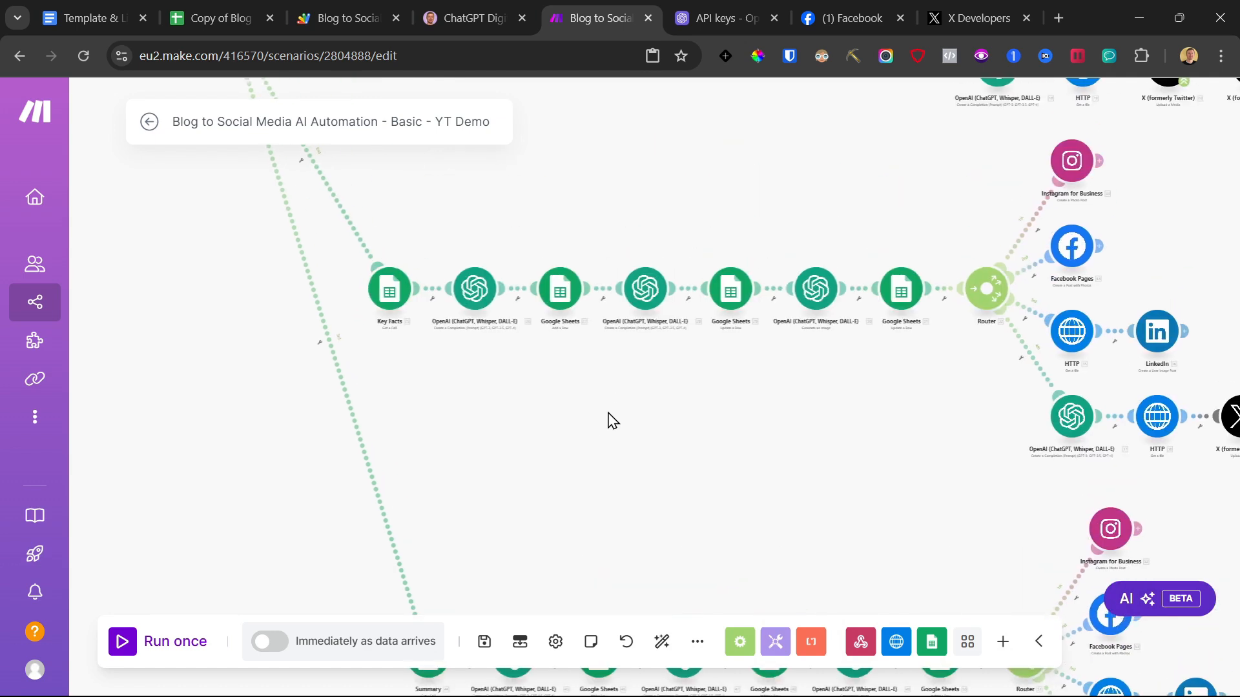
click(646, 291)
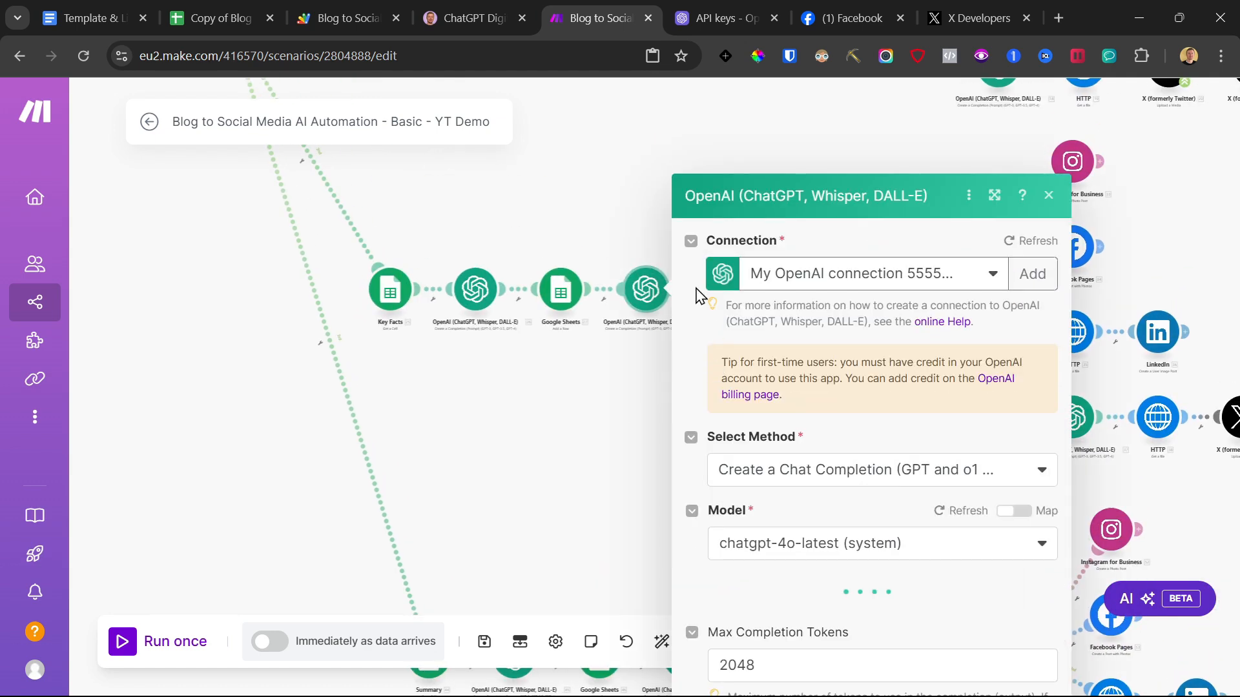
scroll(874, 409, down, 3)
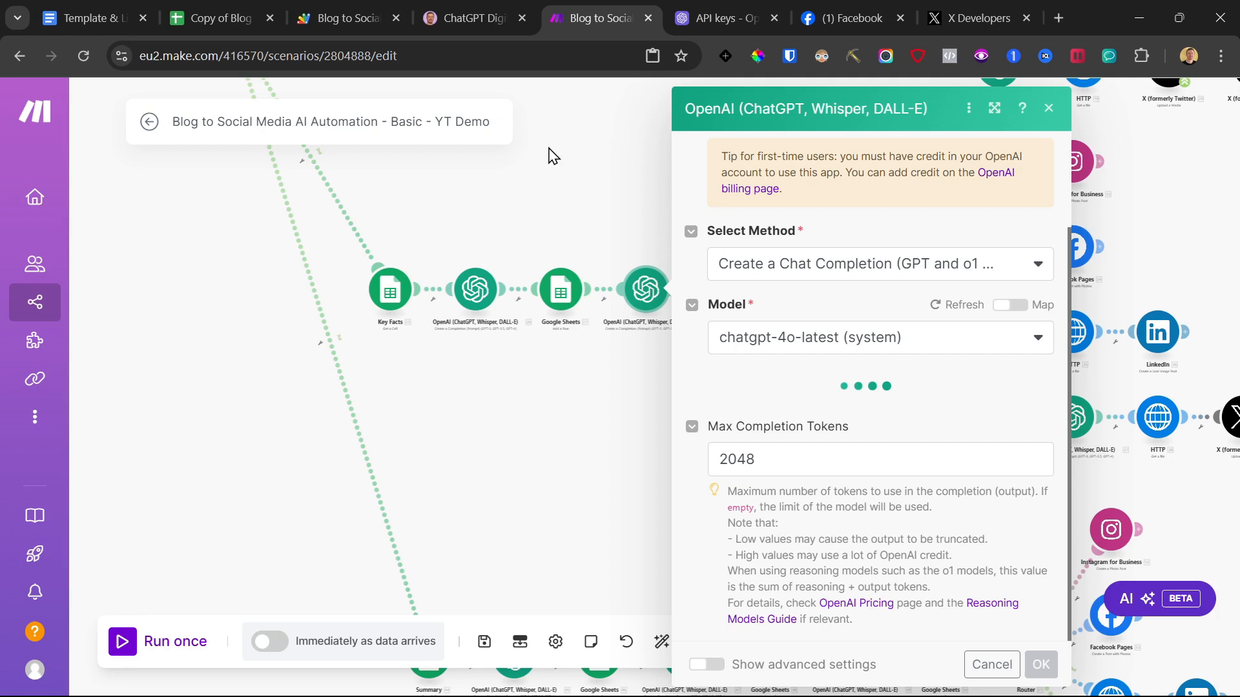
Select the whole Post Generator Prompt and its rules in the Template & Links document.
click(145, 5)
scroll(482, 630, down, 5)
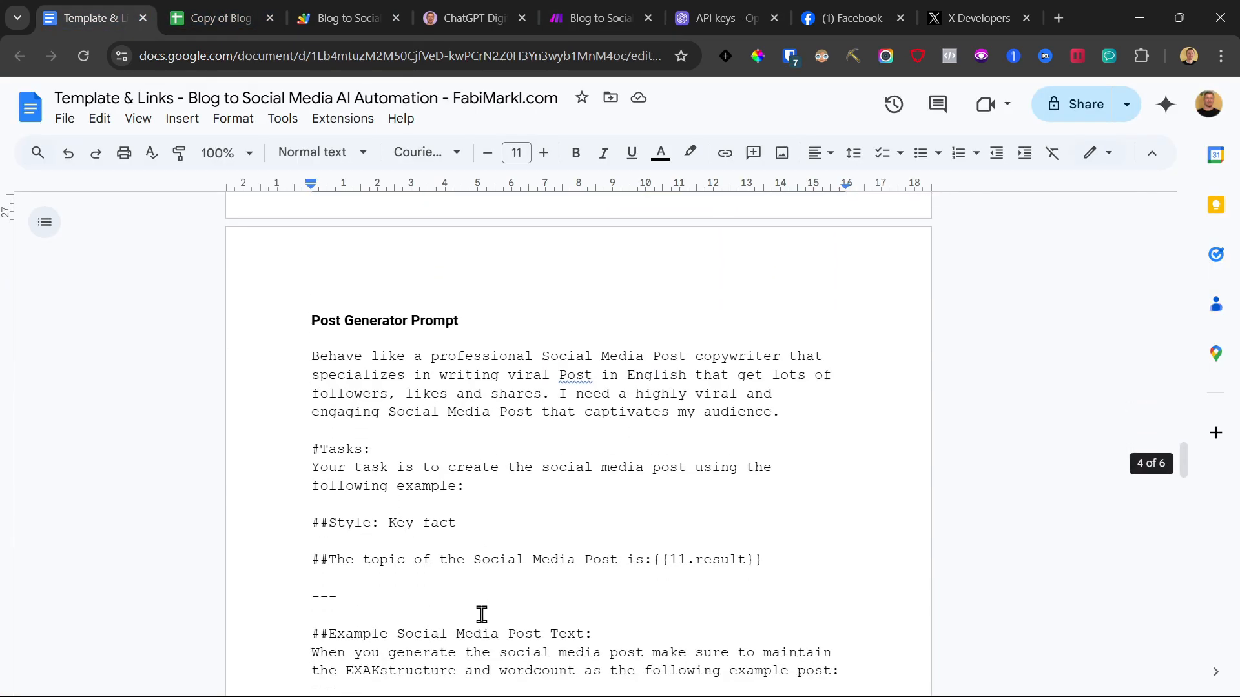
scroll(482, 614, down, 1)
click(275, 261)
scroll(310, 292, down, 5)
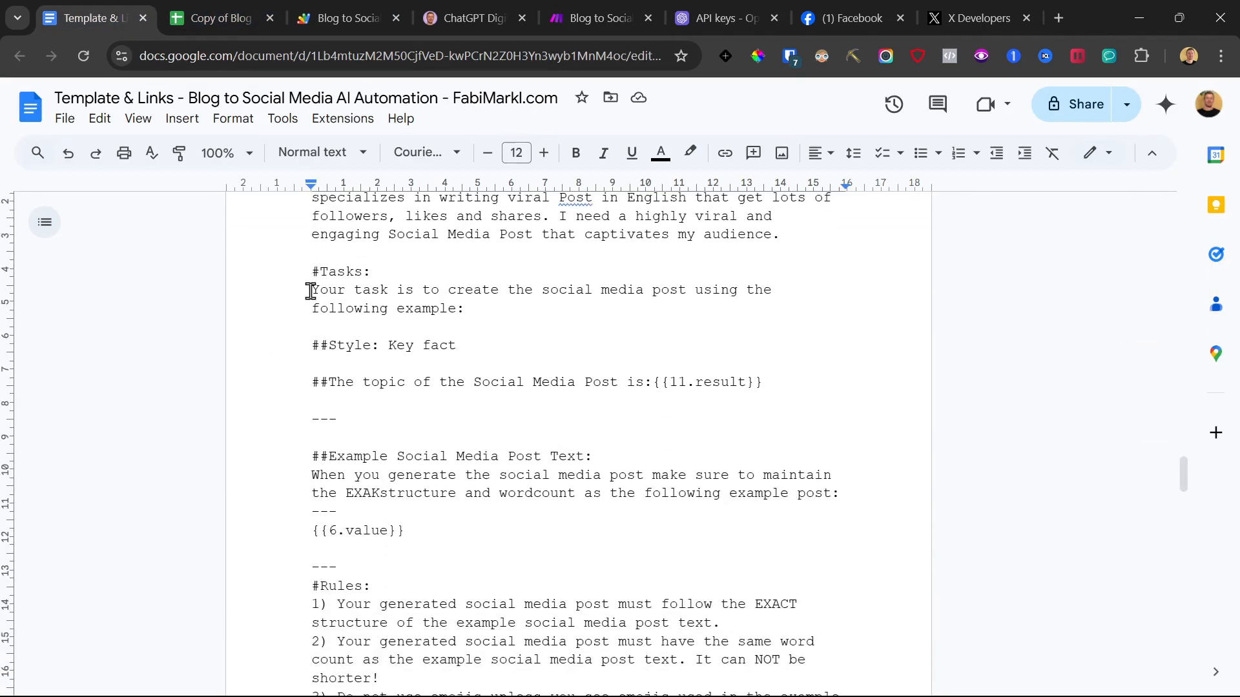
scroll(359, 427, down, 1)
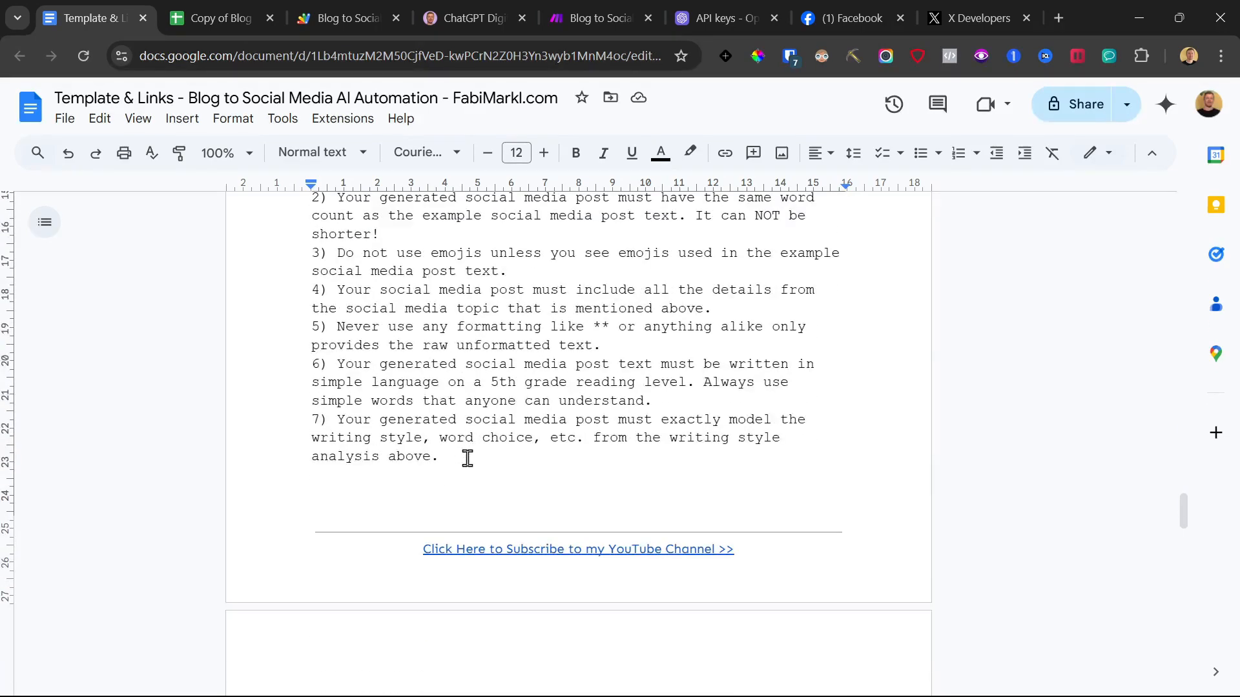
shift+click(476, 477)
click(582, 1)
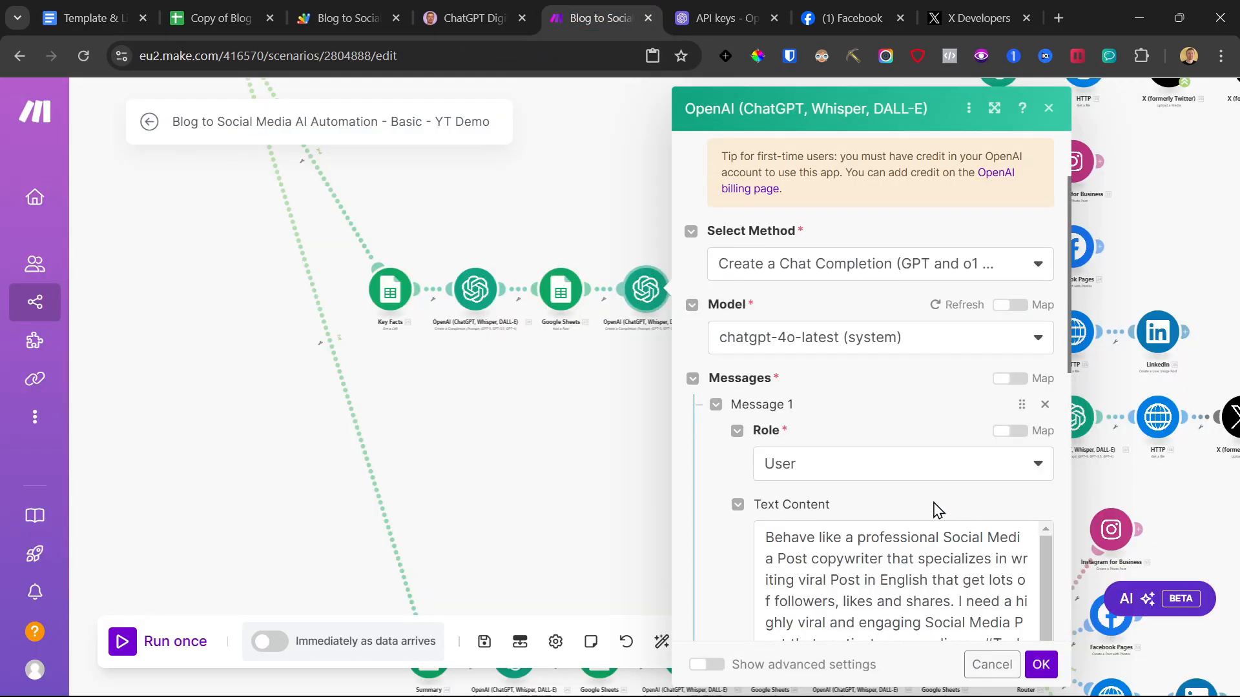
Locate the Key Points style words in the Key Facts branch's post-writing prompt.
scroll(933, 507, down, 5)
click(576, 250)
drag(603, 189, 607, 377)
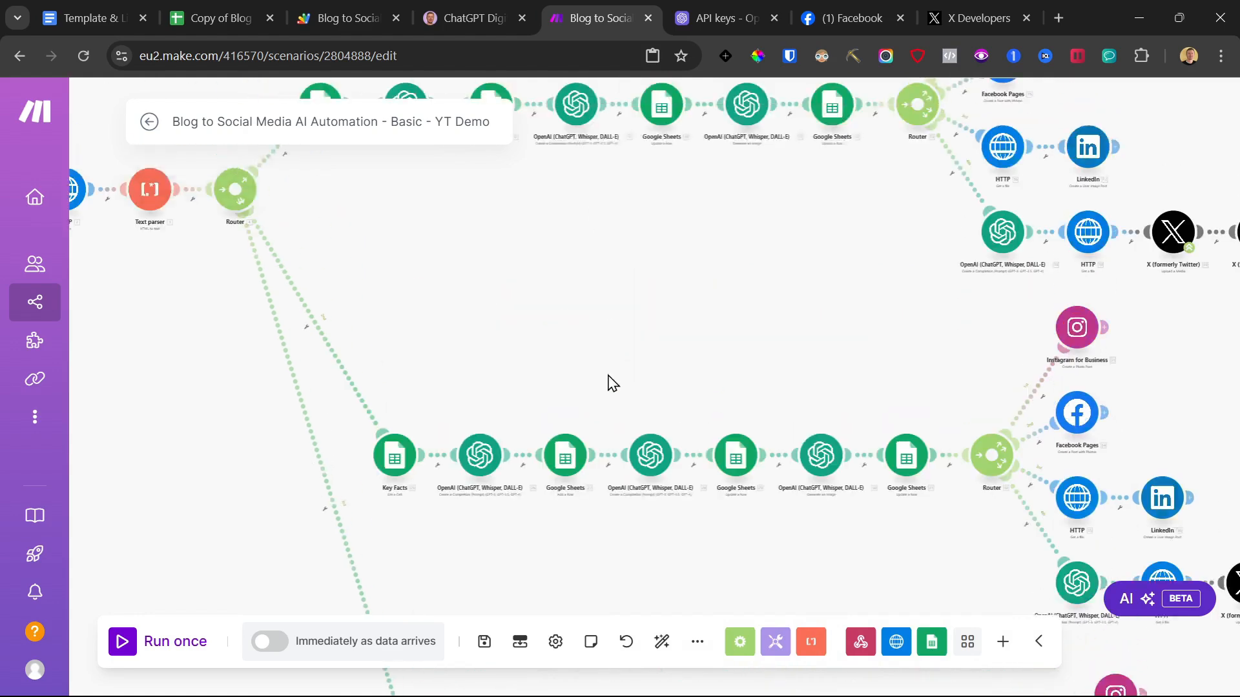
drag(590, 243, 651, 256)
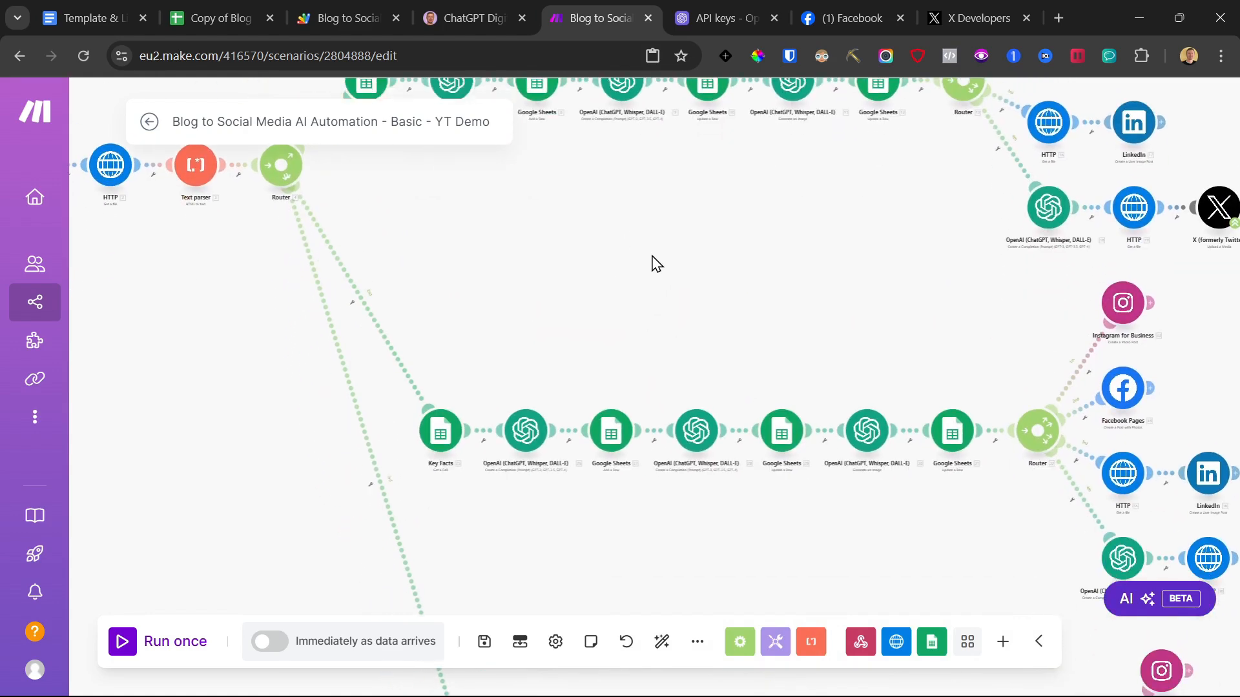
drag(683, 342, 645, 240)
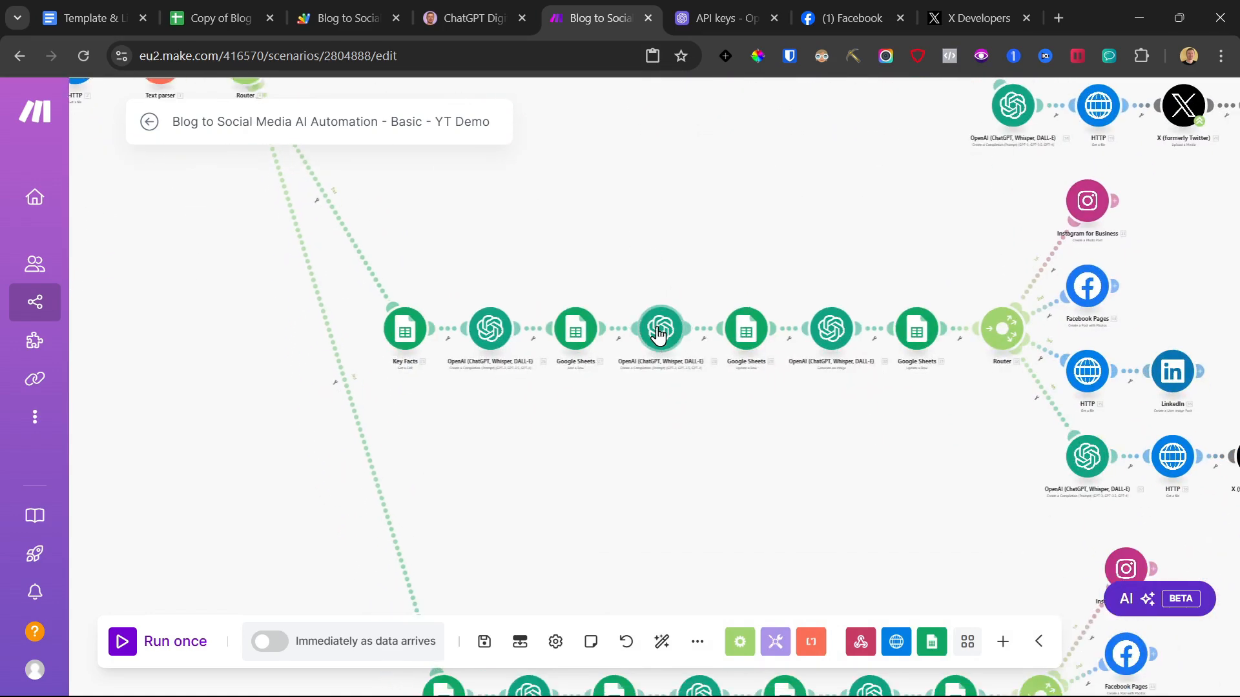
click(658, 332)
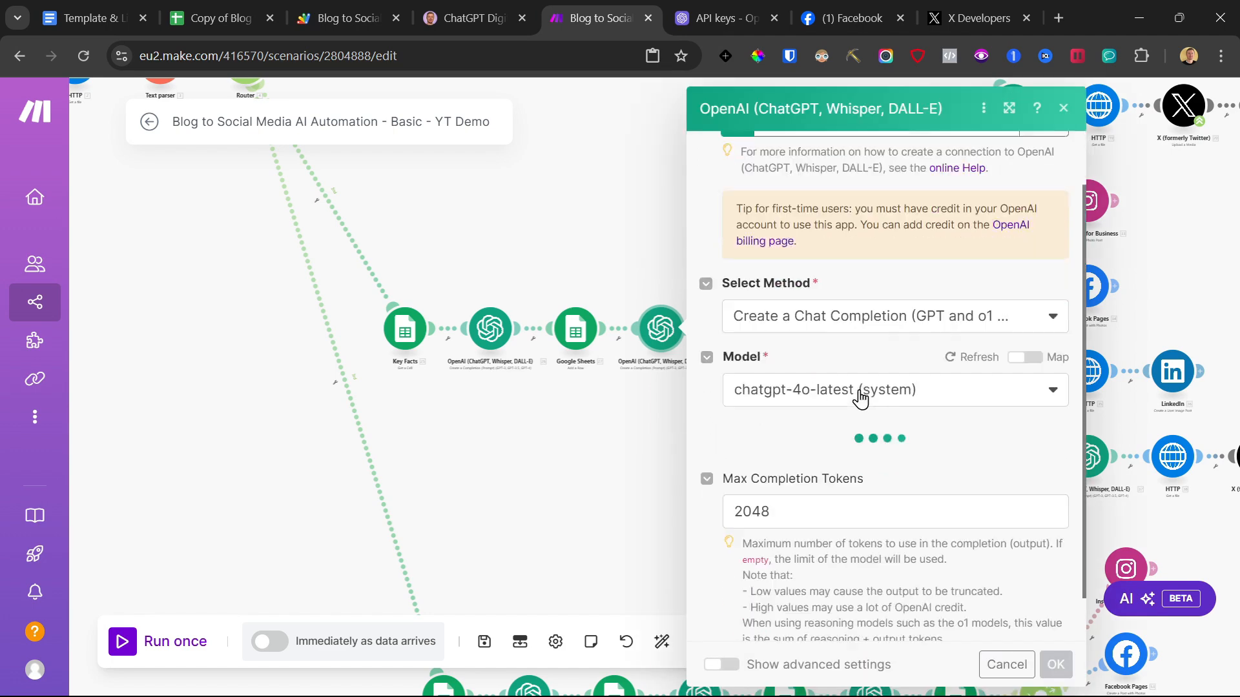
scroll(860, 398, down, 1)
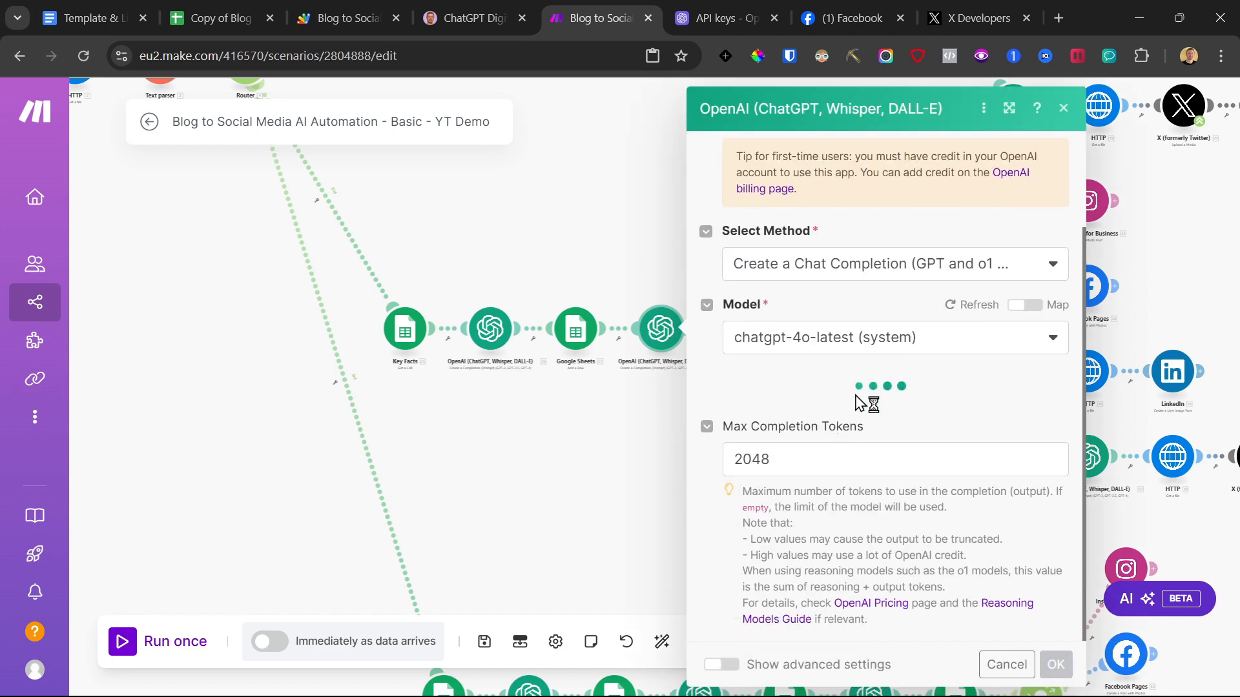
scroll(888, 407, down, 6)
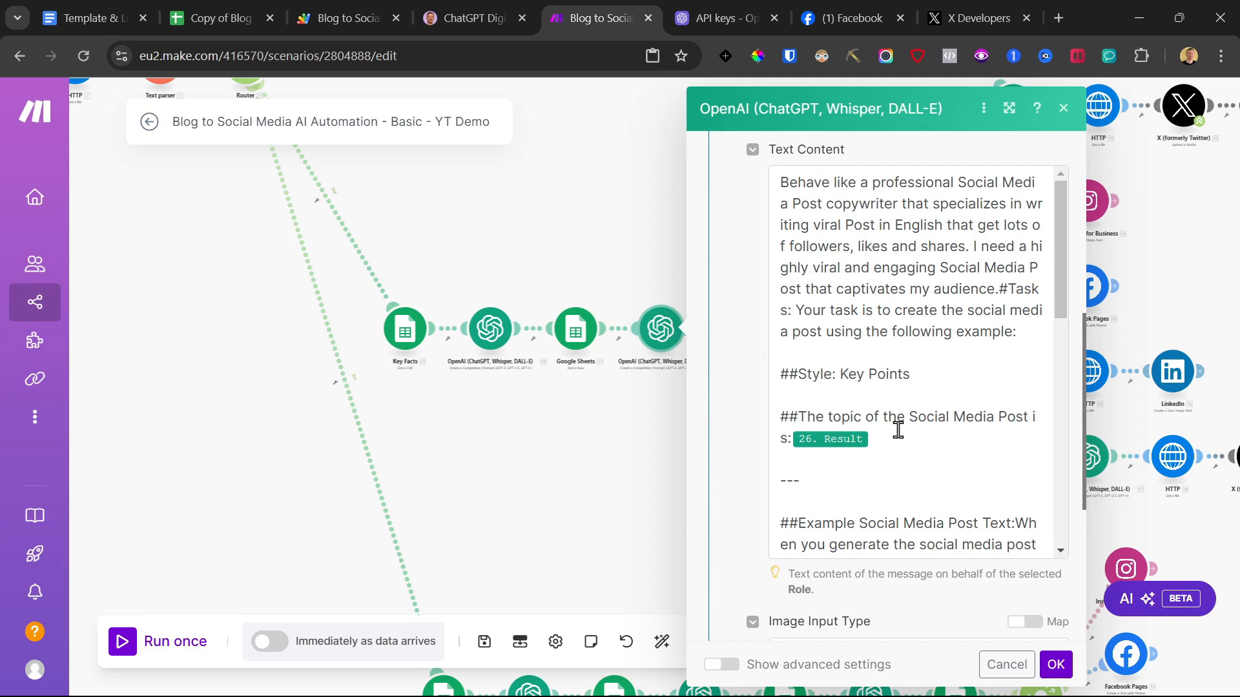
drag(910, 375, 844, 372)
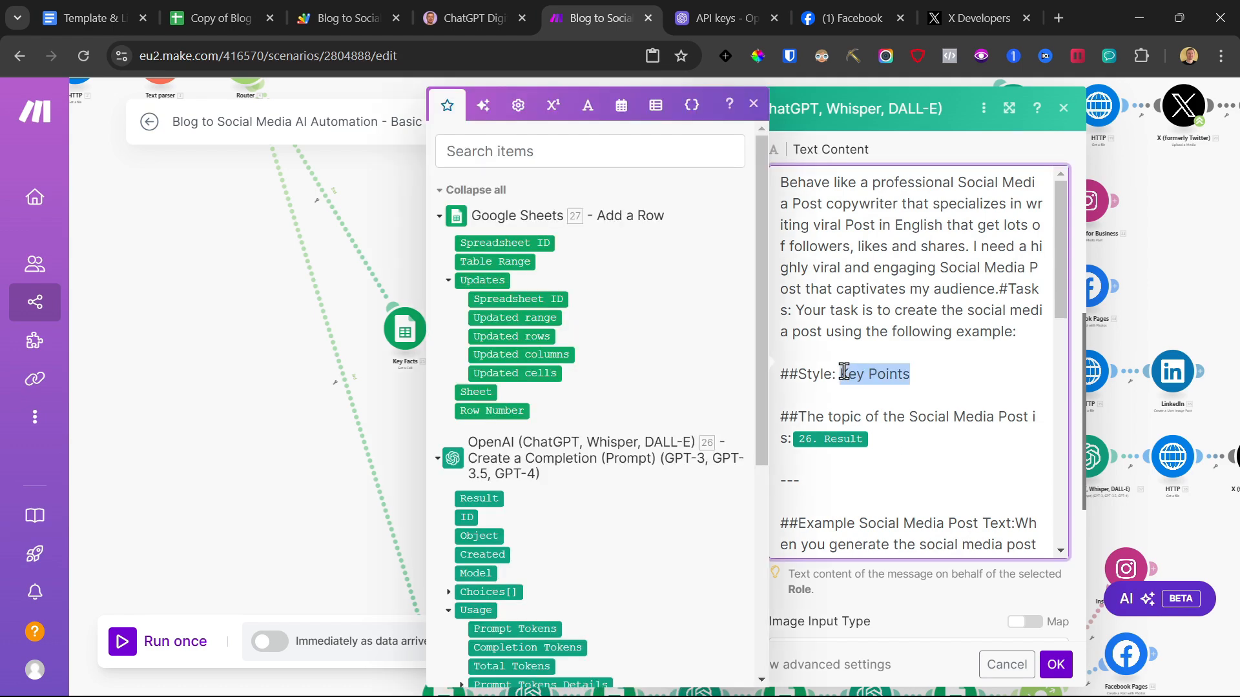
click(913, 374)
click(252, 291)
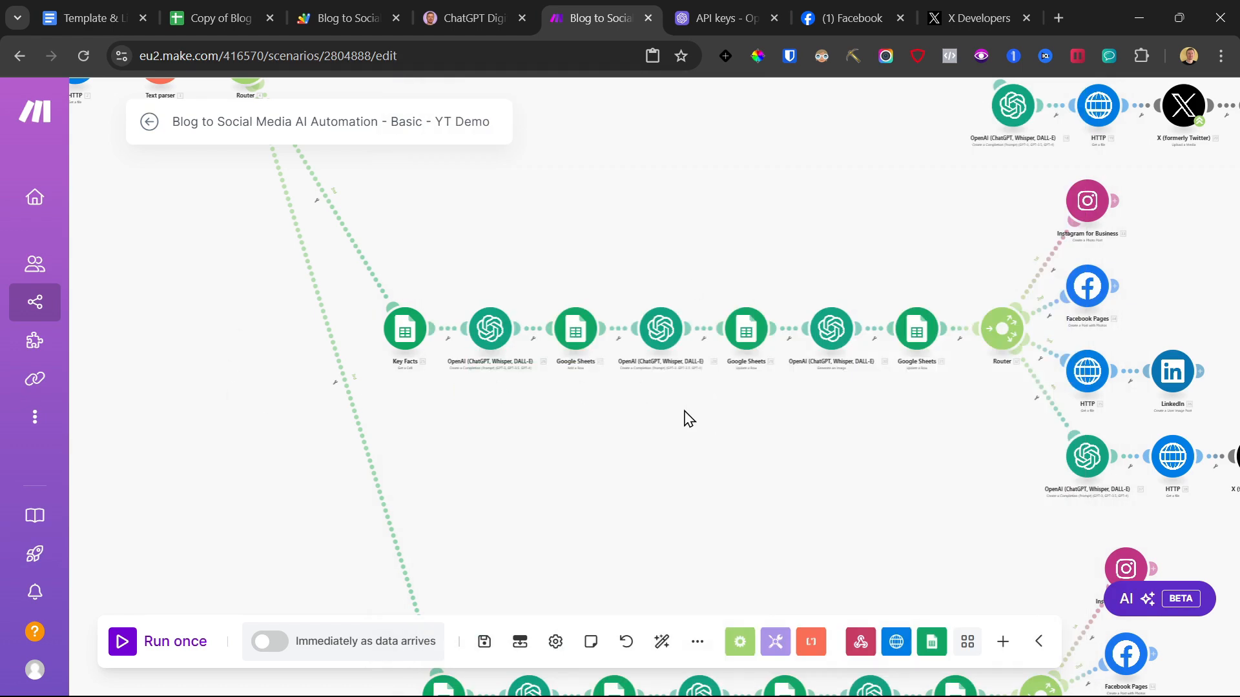
scroll(685, 412, up, 3)
scroll(633, 349, down, 5)
Change the Key Facts post-writing prompt's style from Key Points to Key Facts.
click(639, 317)
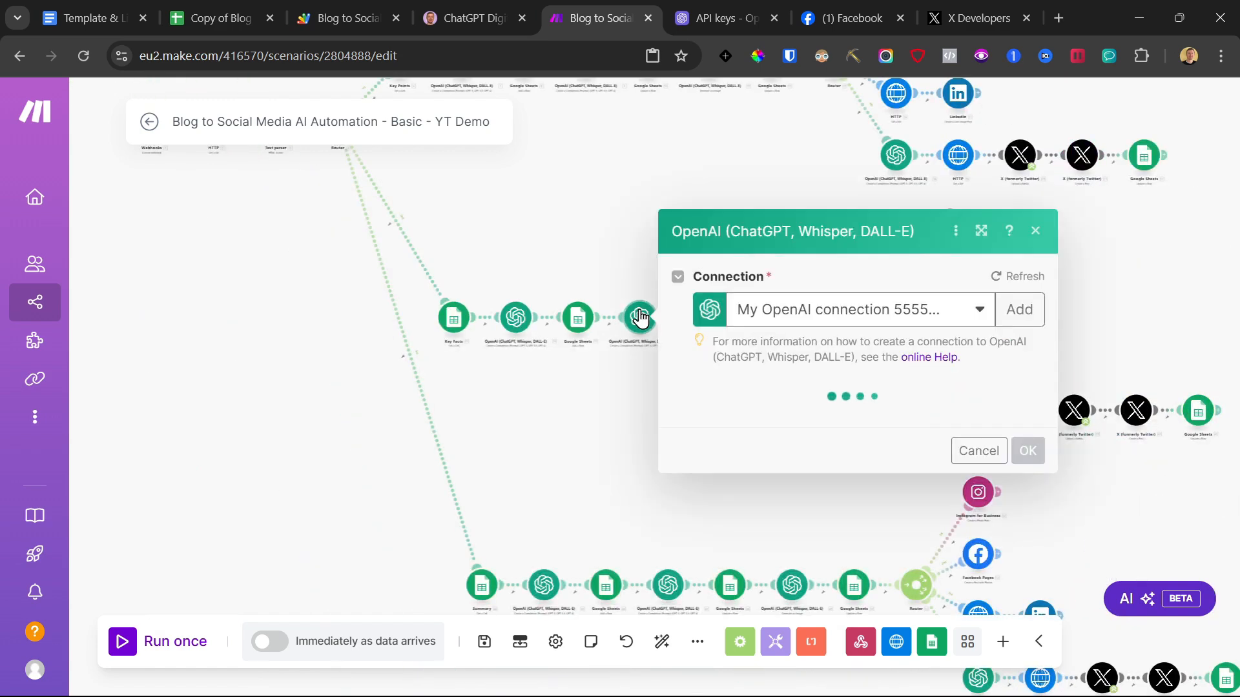
scroll(851, 386, down, 2)
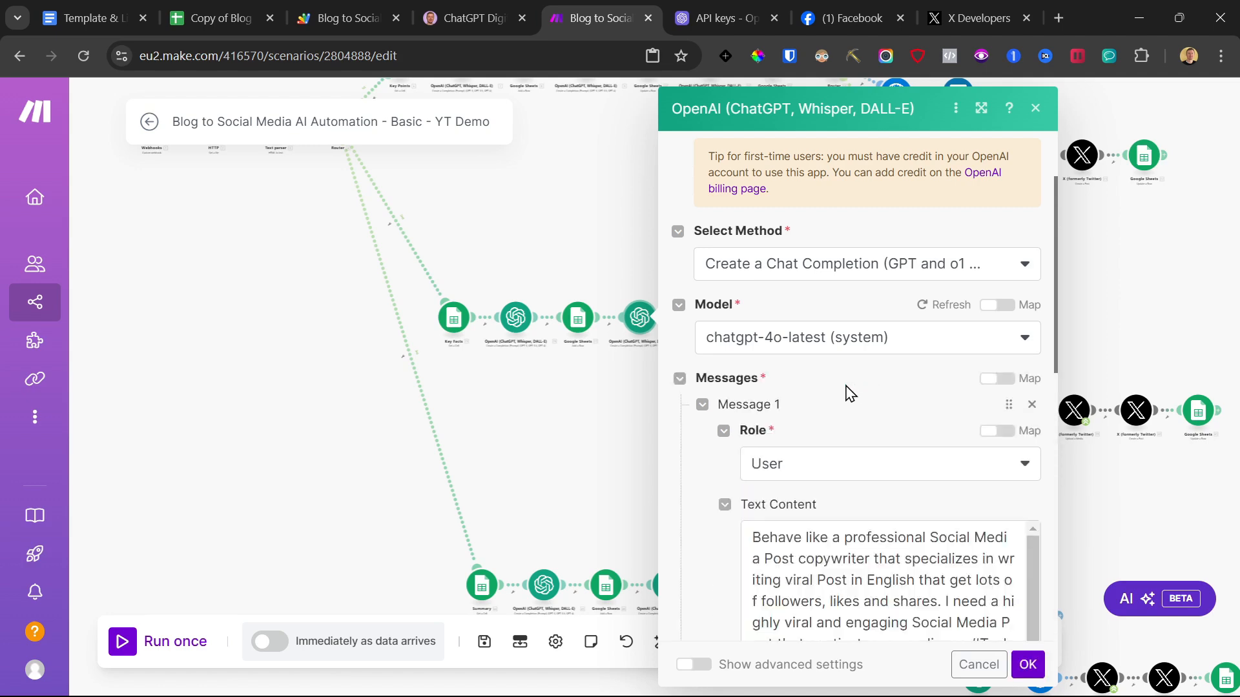
scroll(849, 394, down, 5)
double_click(856, 292)
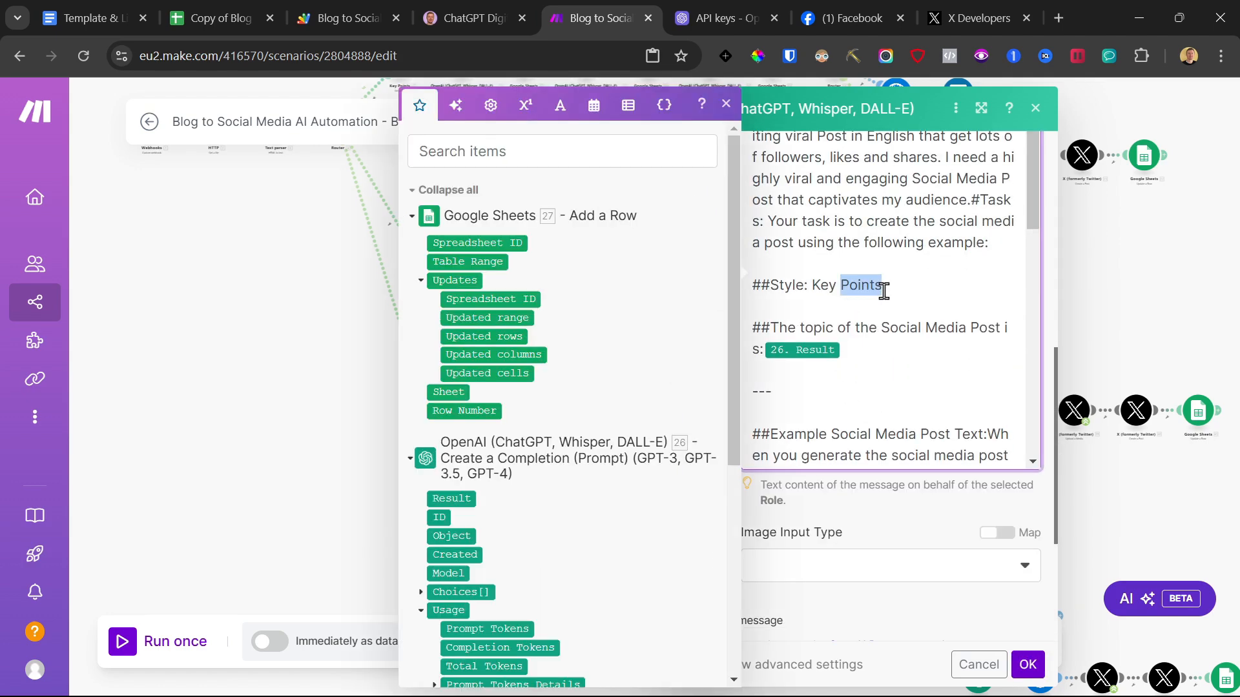
text(Fac)
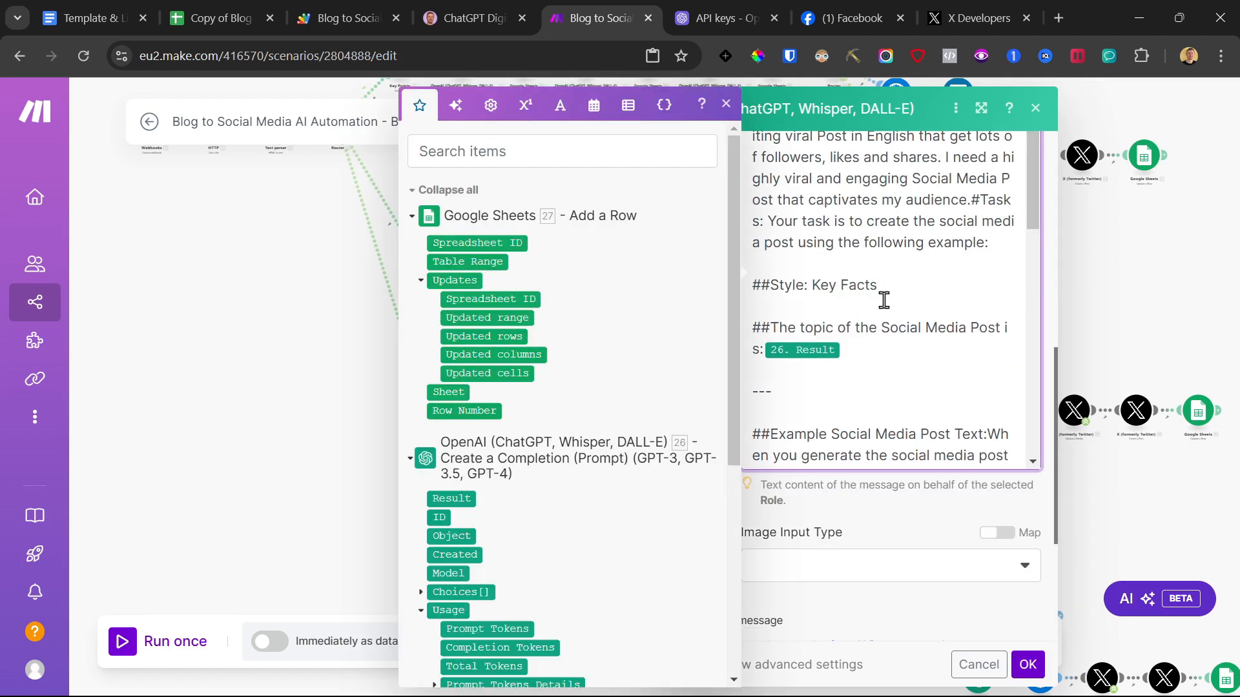
click(783, 355)
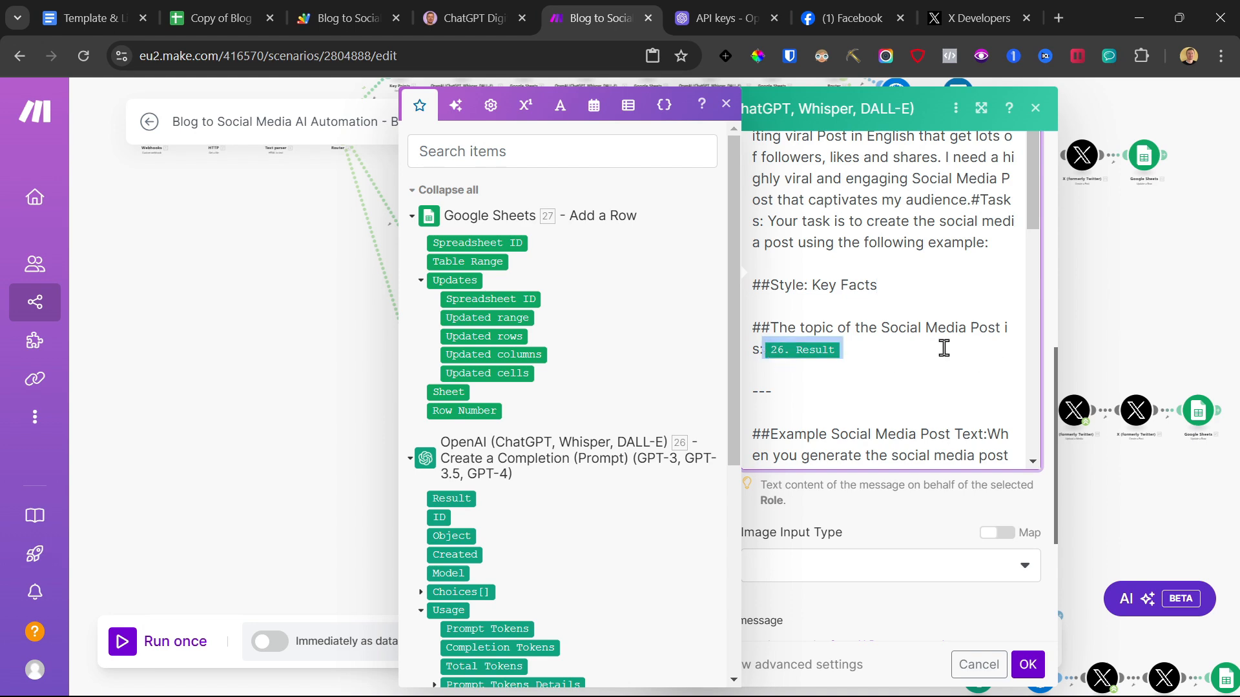
scroll(871, 336, down, 4)
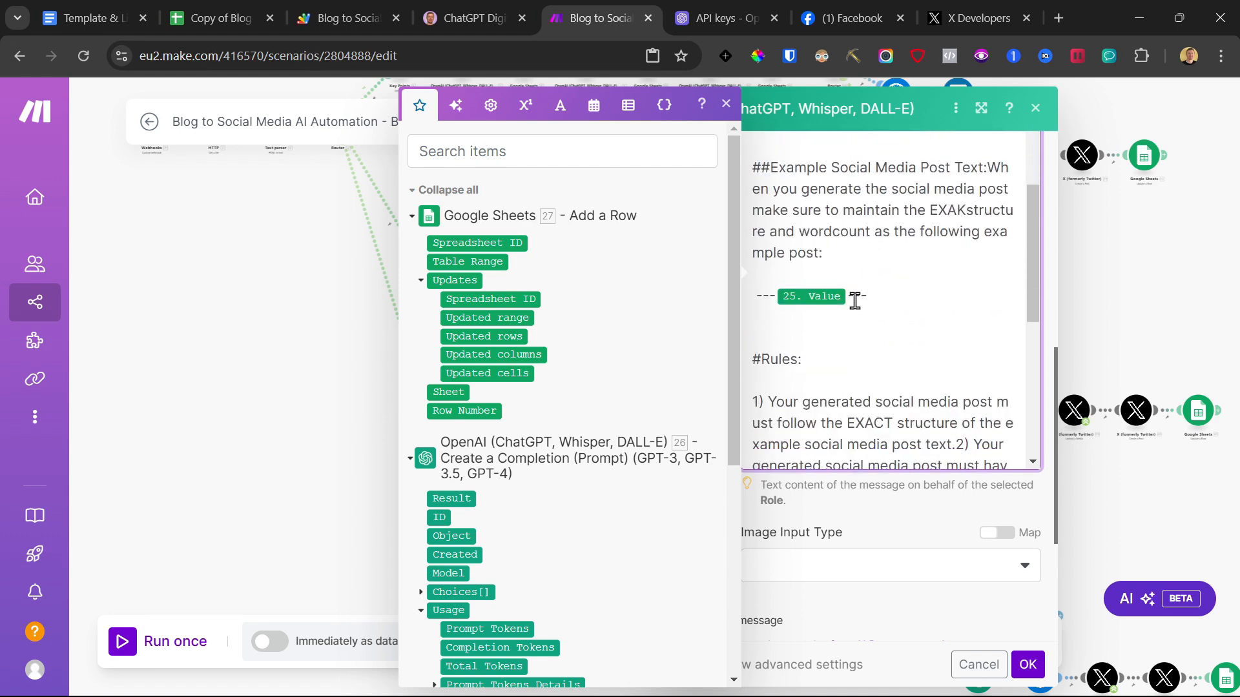
click(1027, 666)
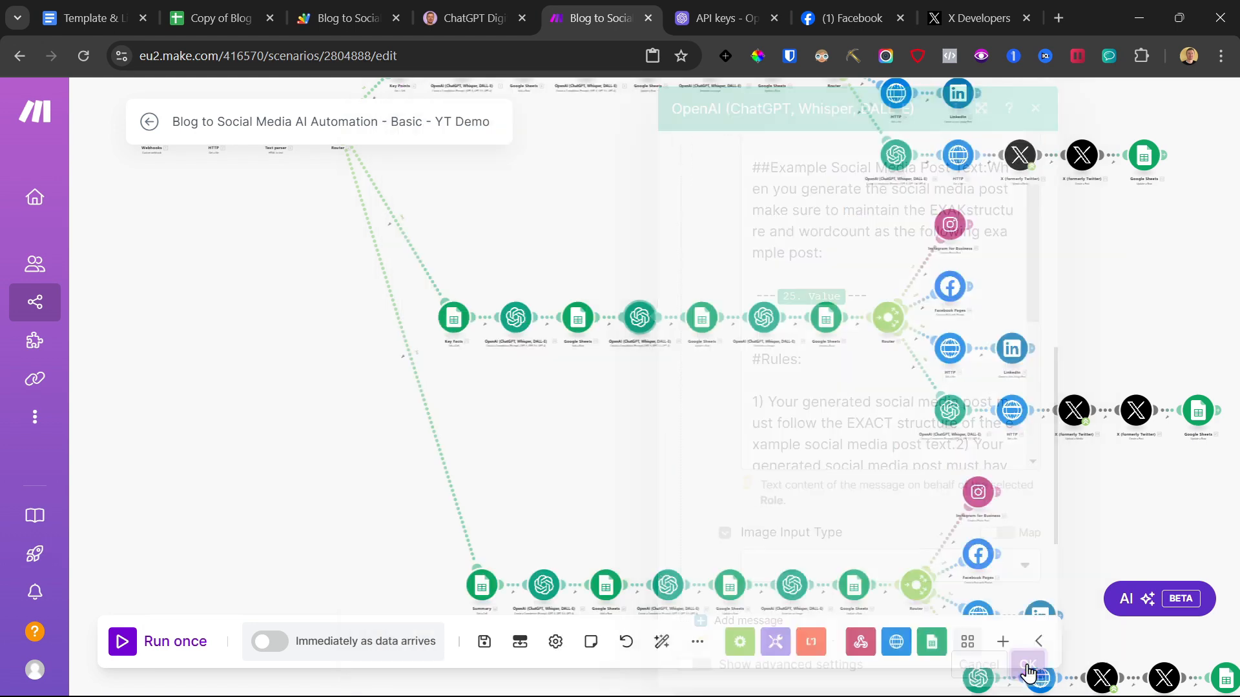
Change the Summary post-writing prompt's style from Key Points to Summary.
click(668, 586)
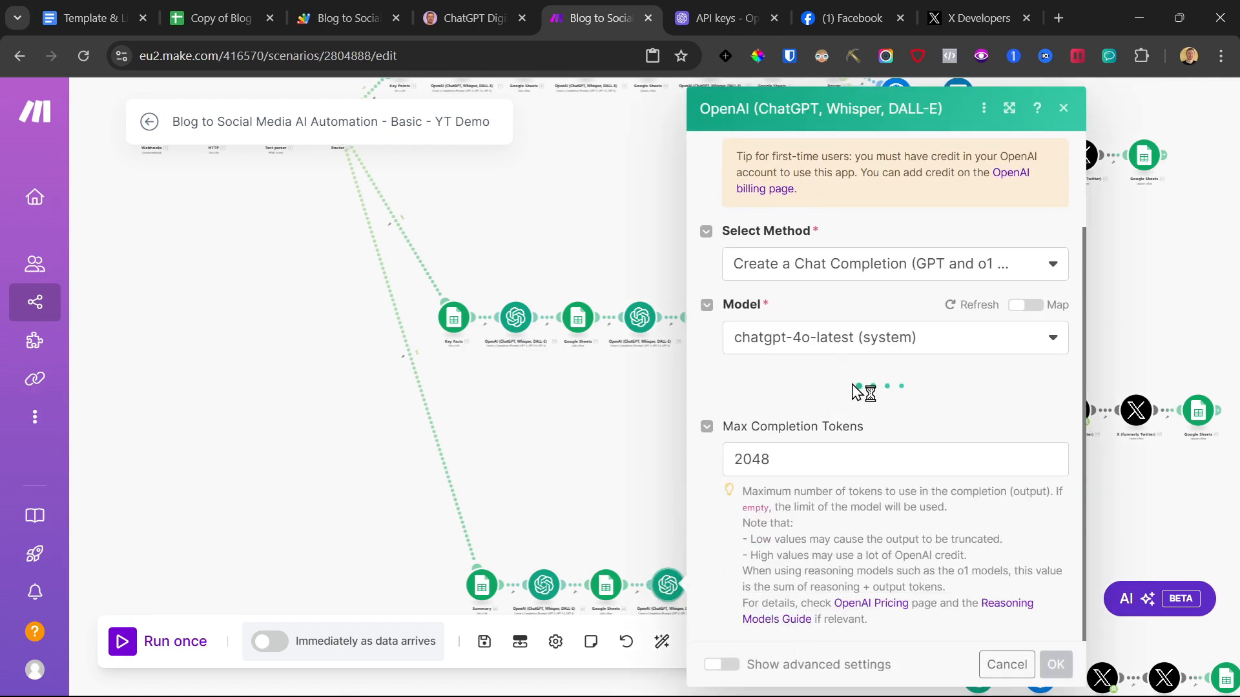
scroll(842, 375, down, 5)
drag(840, 374, 913, 383)
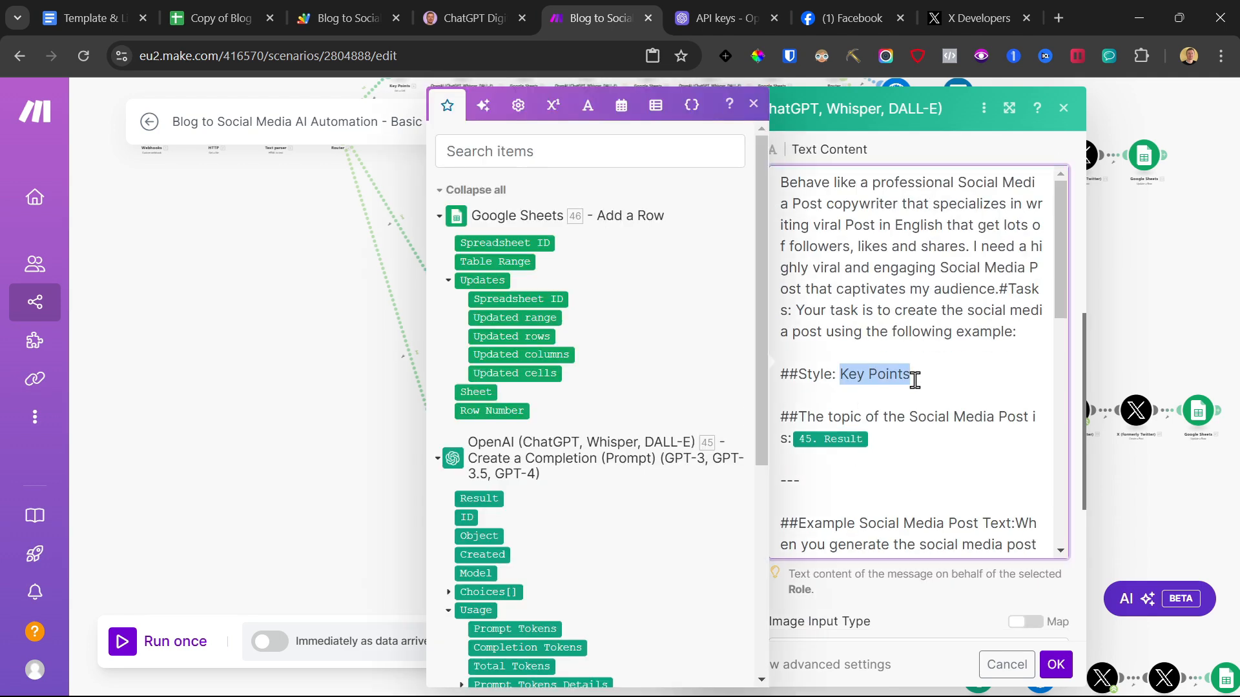
text(Summar)
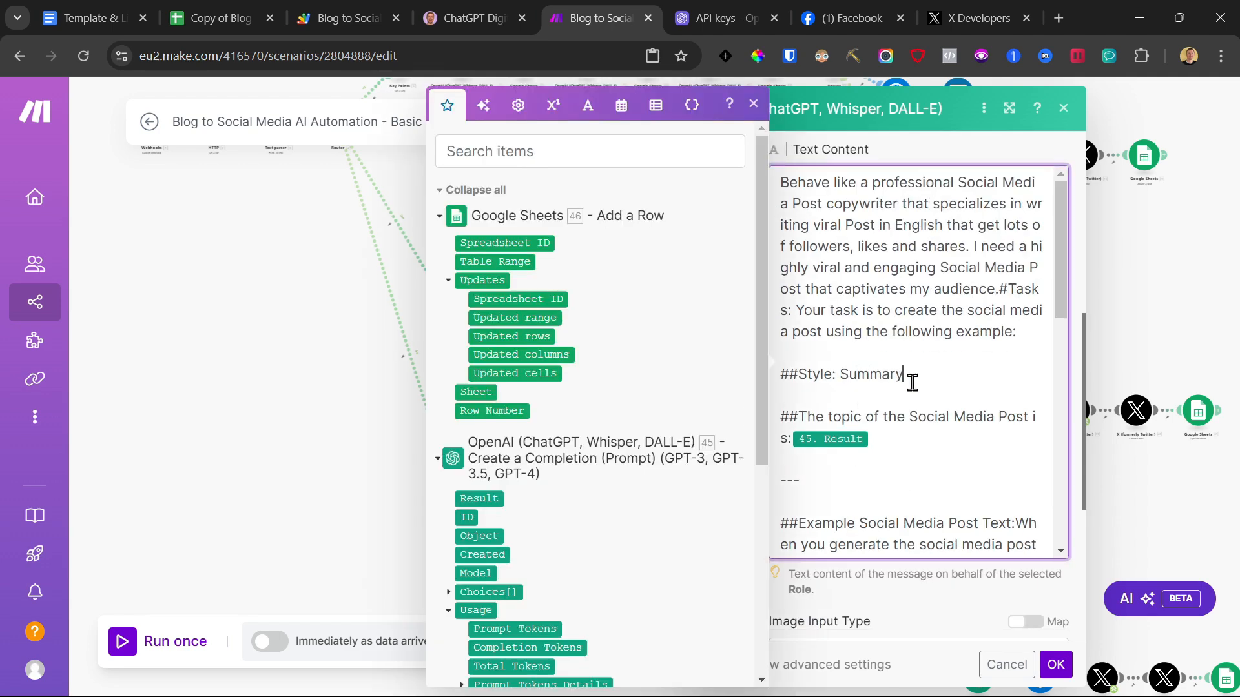
text(y)
click(1054, 664)
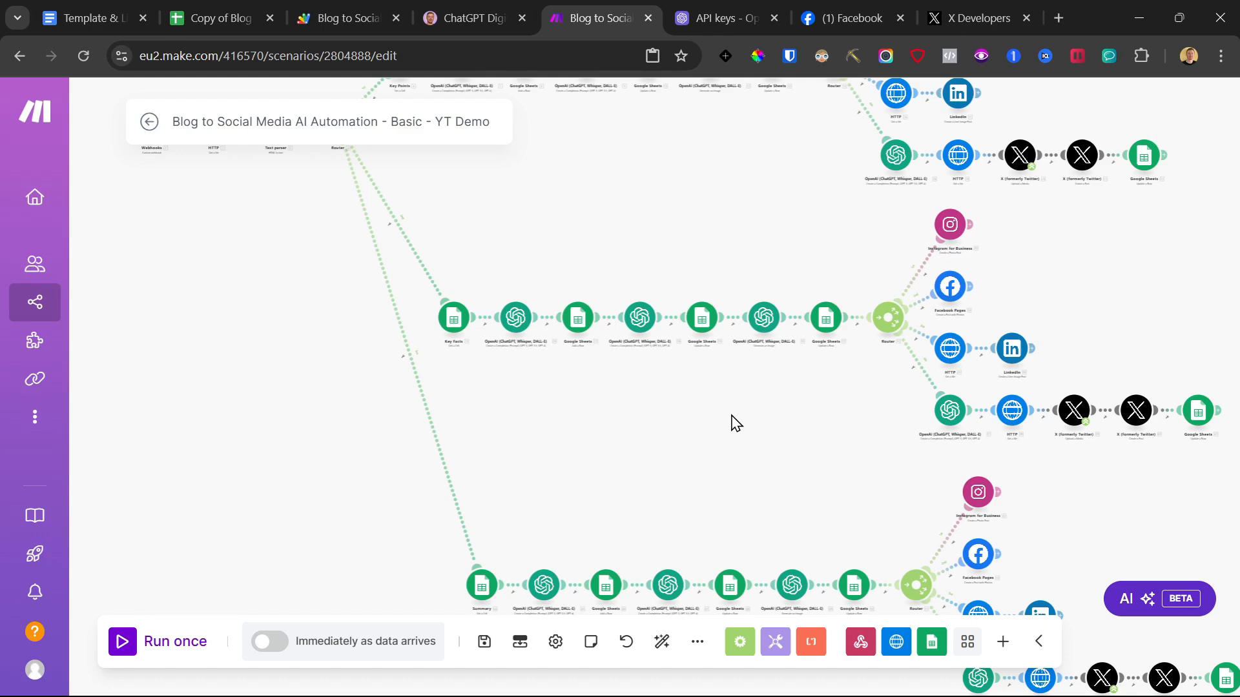
click(686, 319)
scroll(850, 398, down, 10)
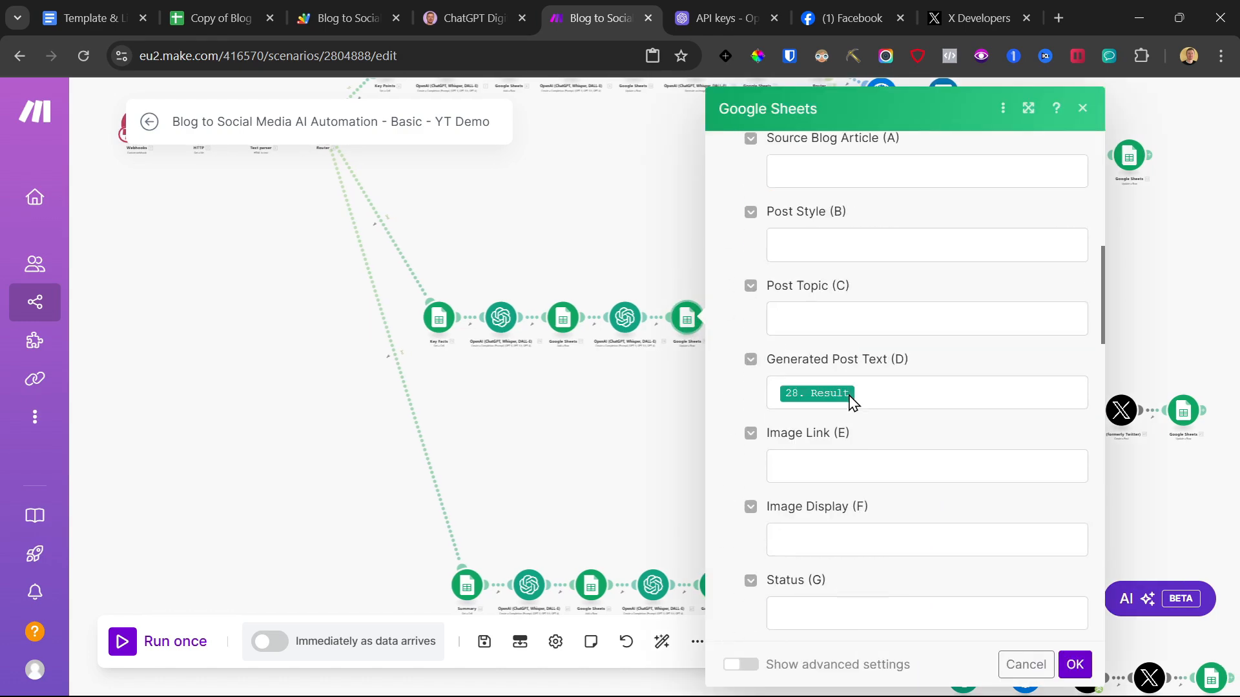
click(580, 458)
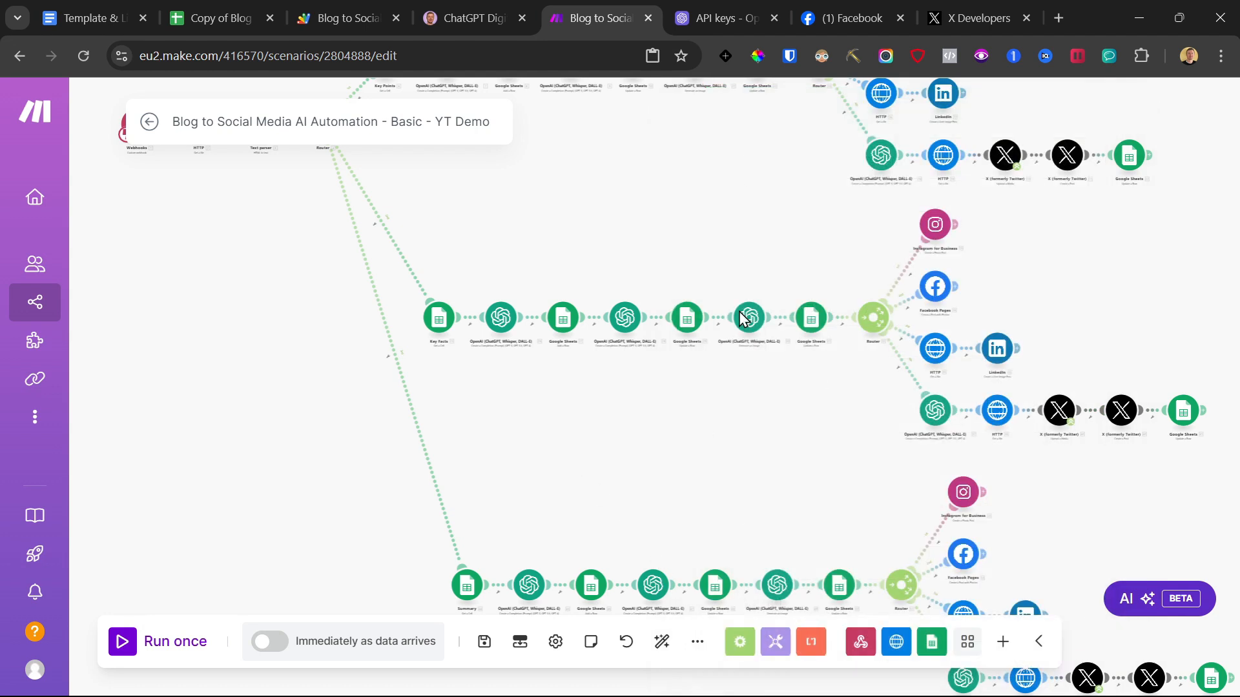
scroll(746, 289, down, 3)
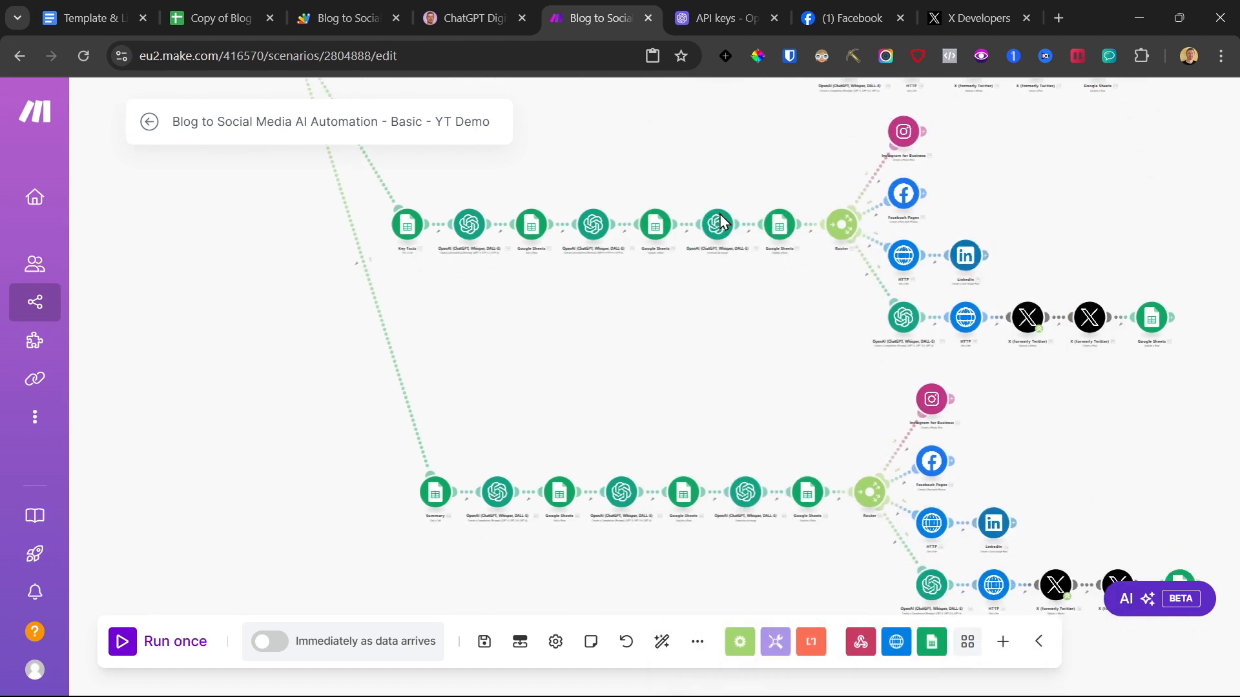
click(747, 492)
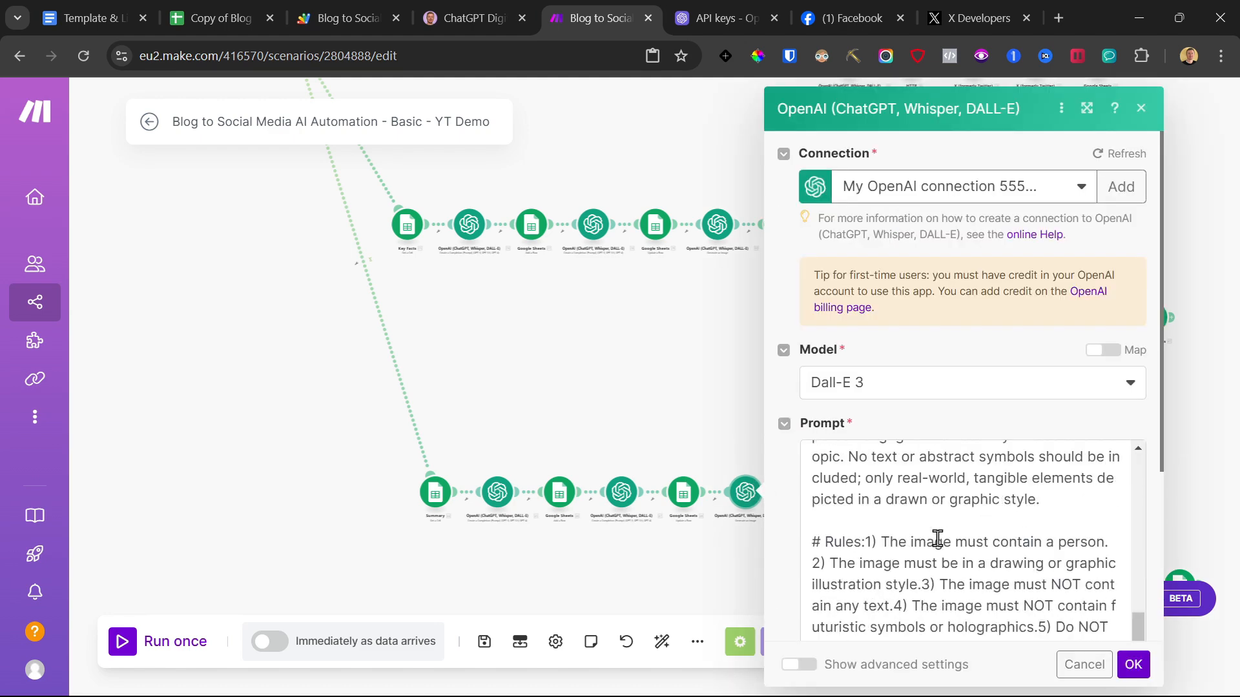
click(727, 346)
drag(728, 346, 580, 343)
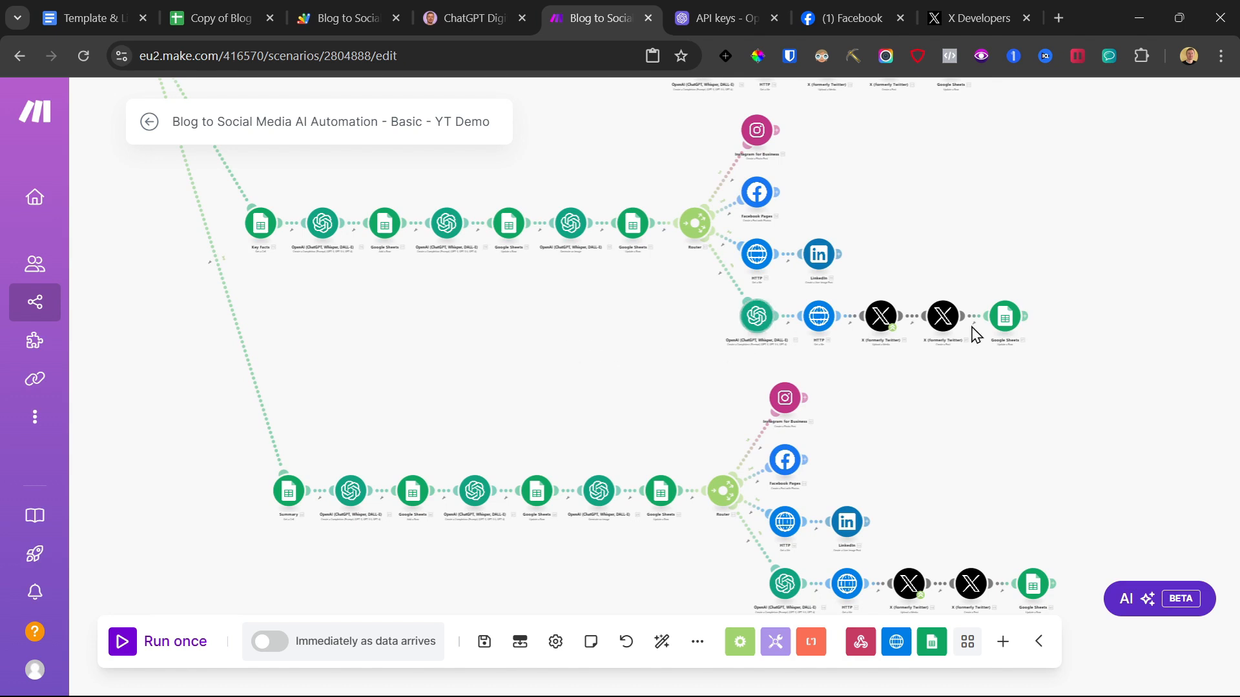
Save the scenario and auto-align its modules into an evenly spaced three-branch tree.
scroll(720, 342, down, 4)
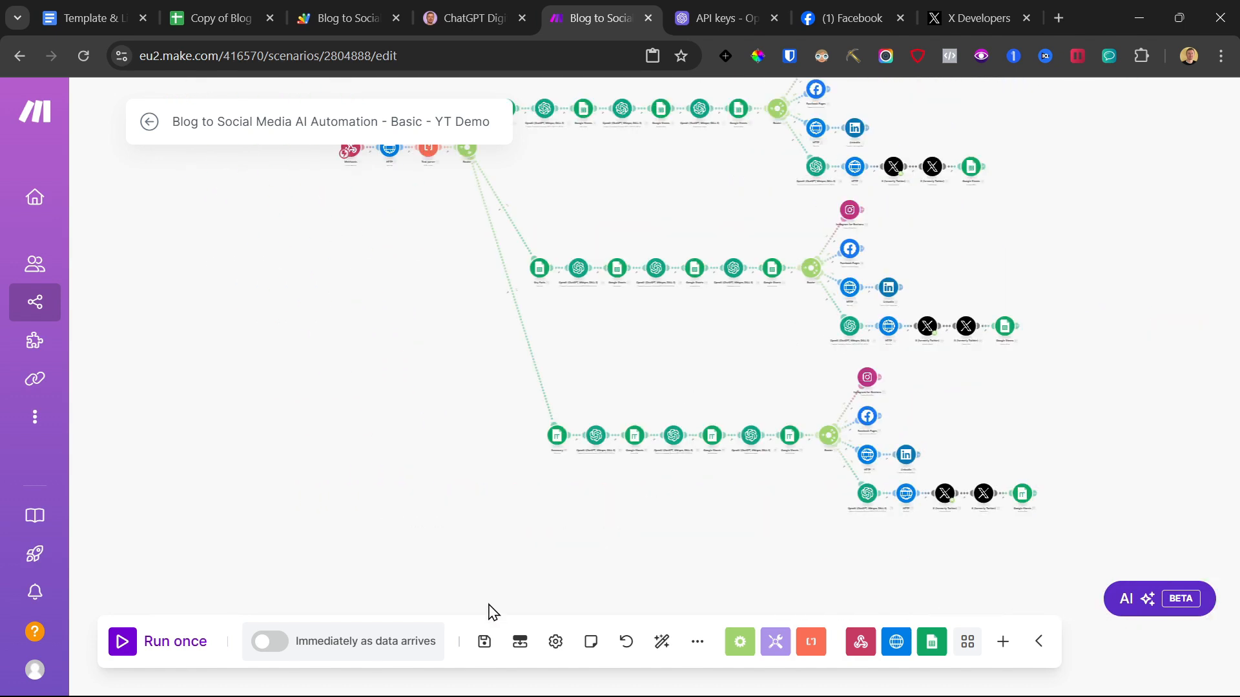
click(484, 641)
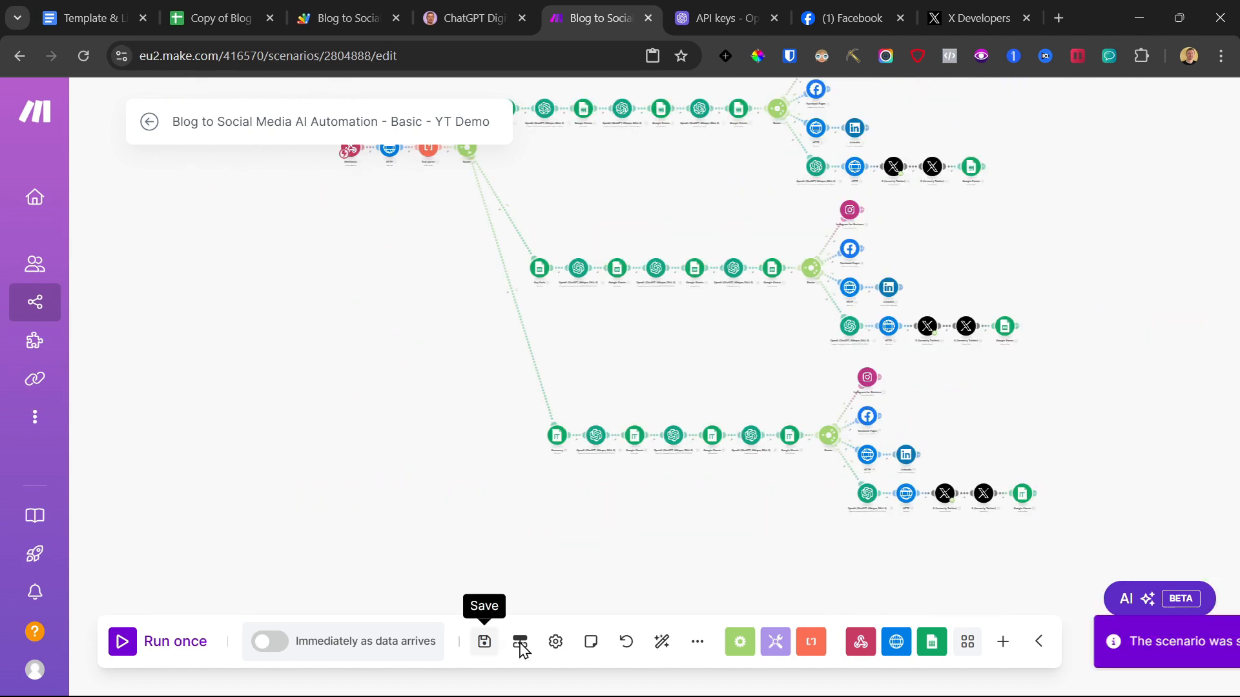
click(661, 644)
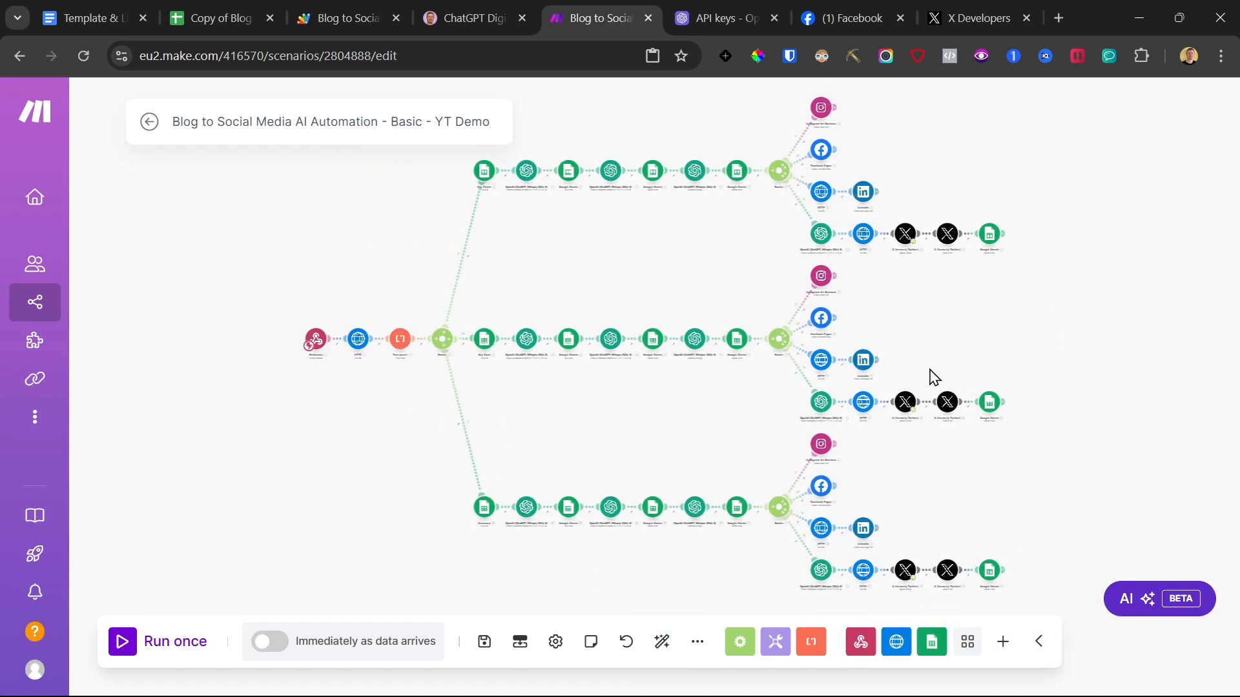
drag(705, 294, 668, 270)
scroll(680, 296, up, 4)
scroll(669, 270, down, 5)
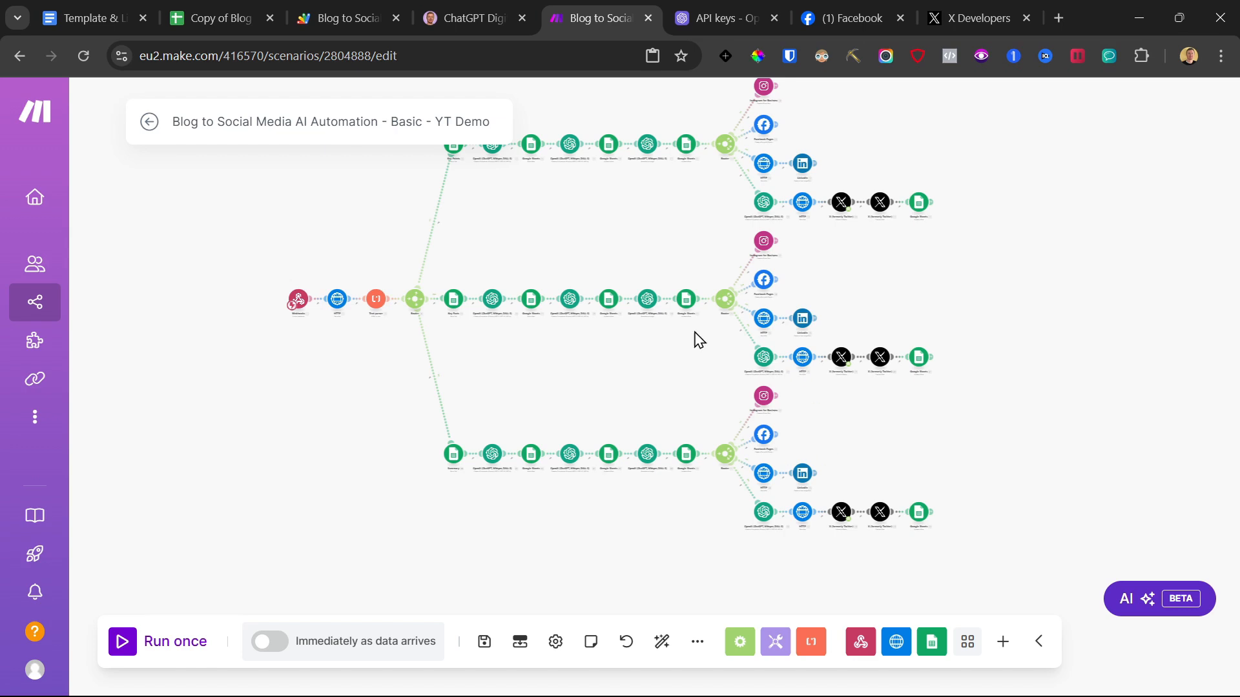
scroll(704, 360, up, 3)
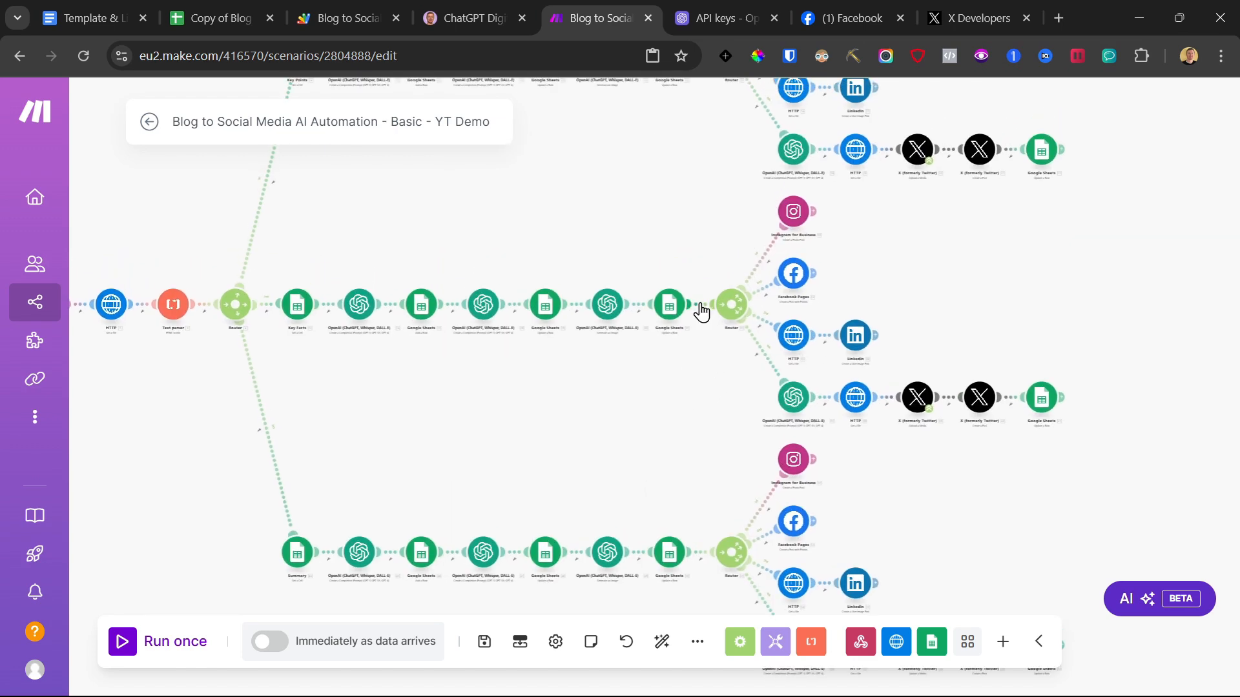
click(702, 312)
Insert a Tools Sleep module with a 1-second delay between the middle branch's Google Sheets module and its router.
click(725, 348)
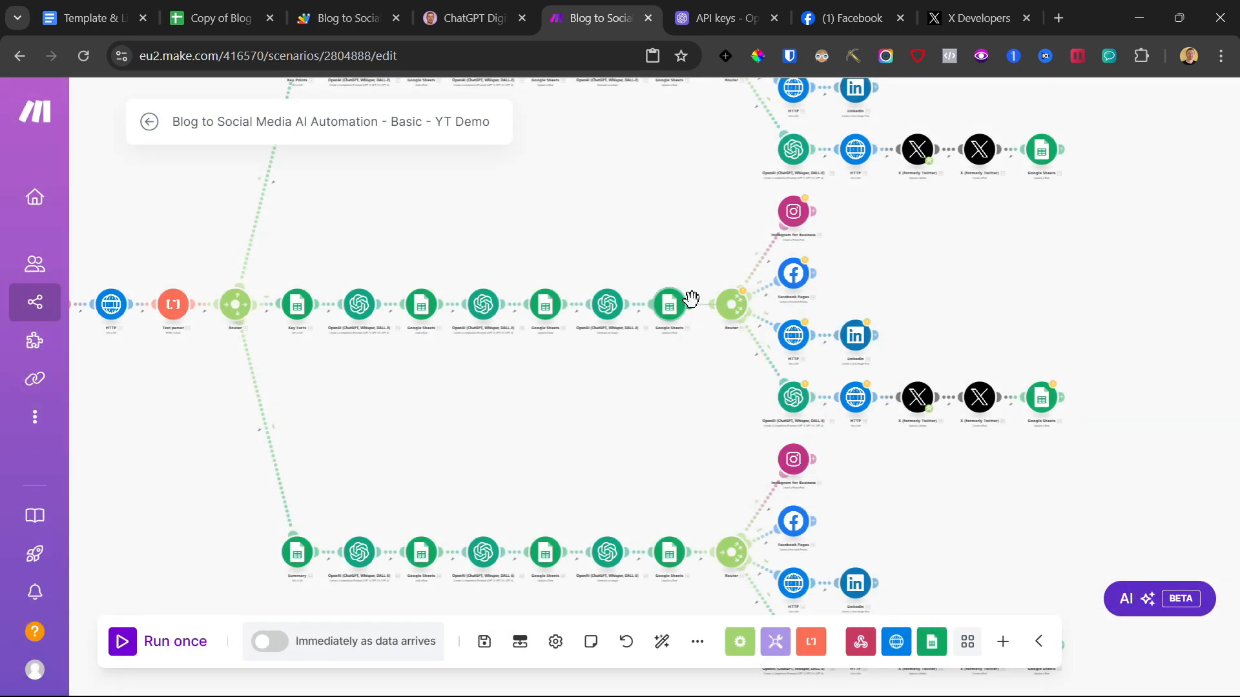
click(692, 299)
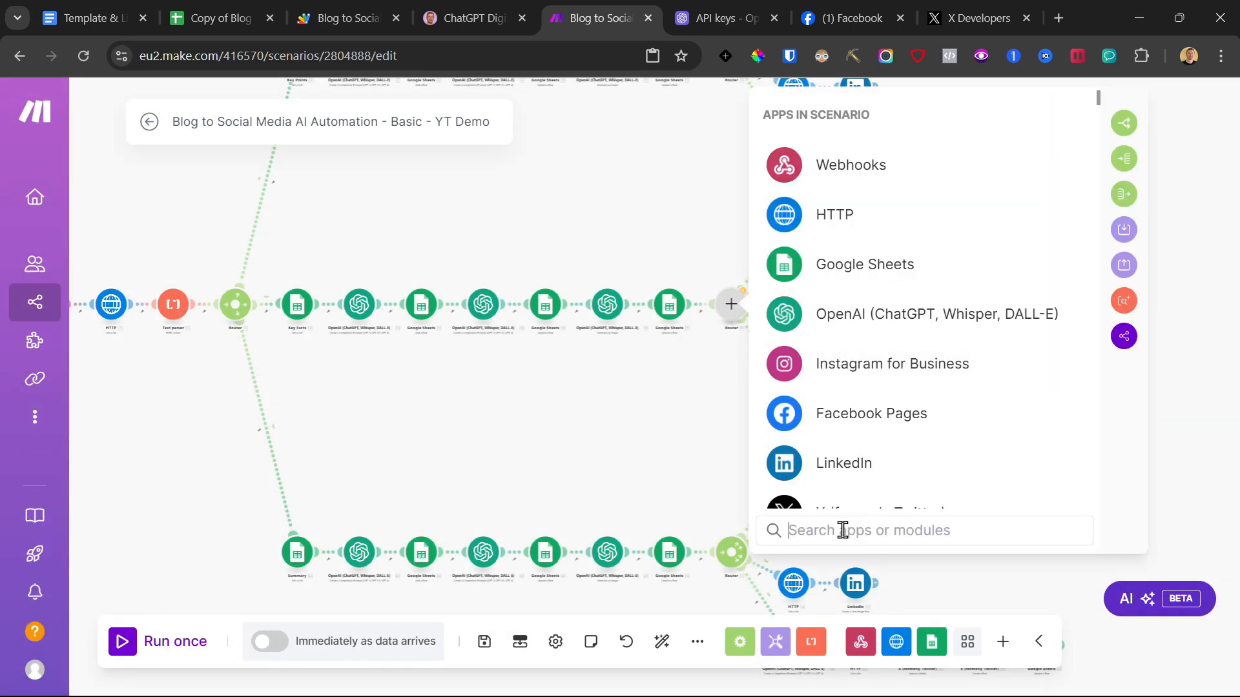
text(sleep)
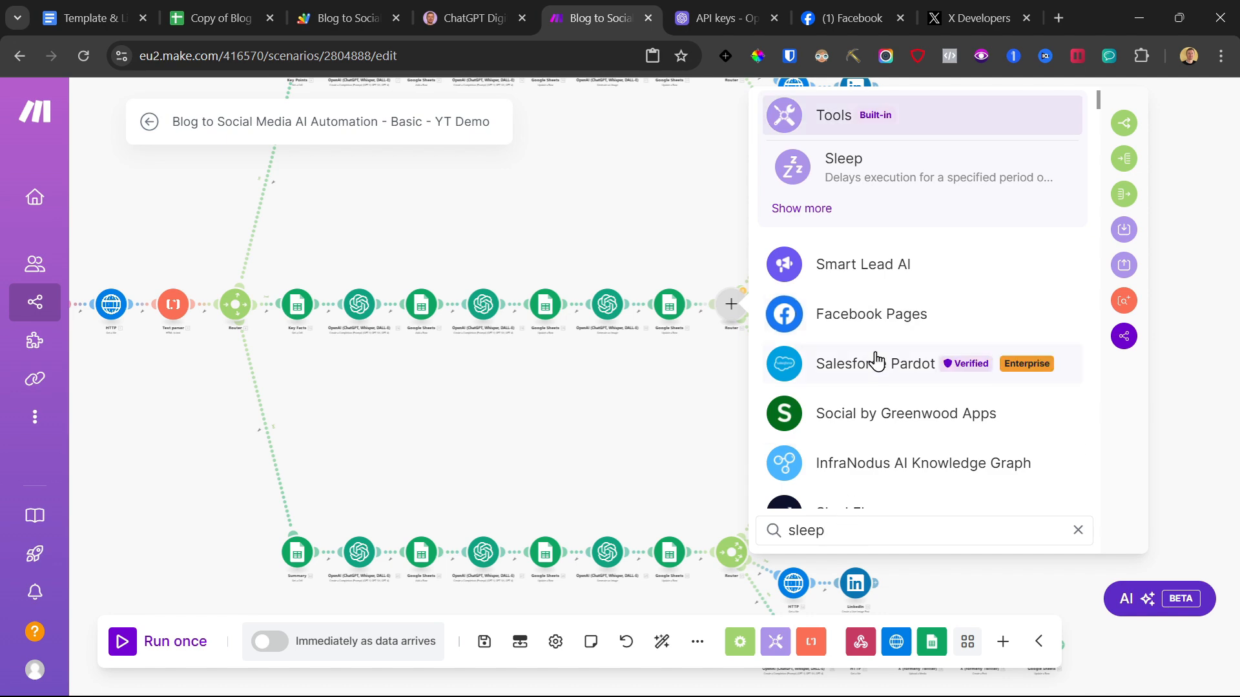
click(876, 172)
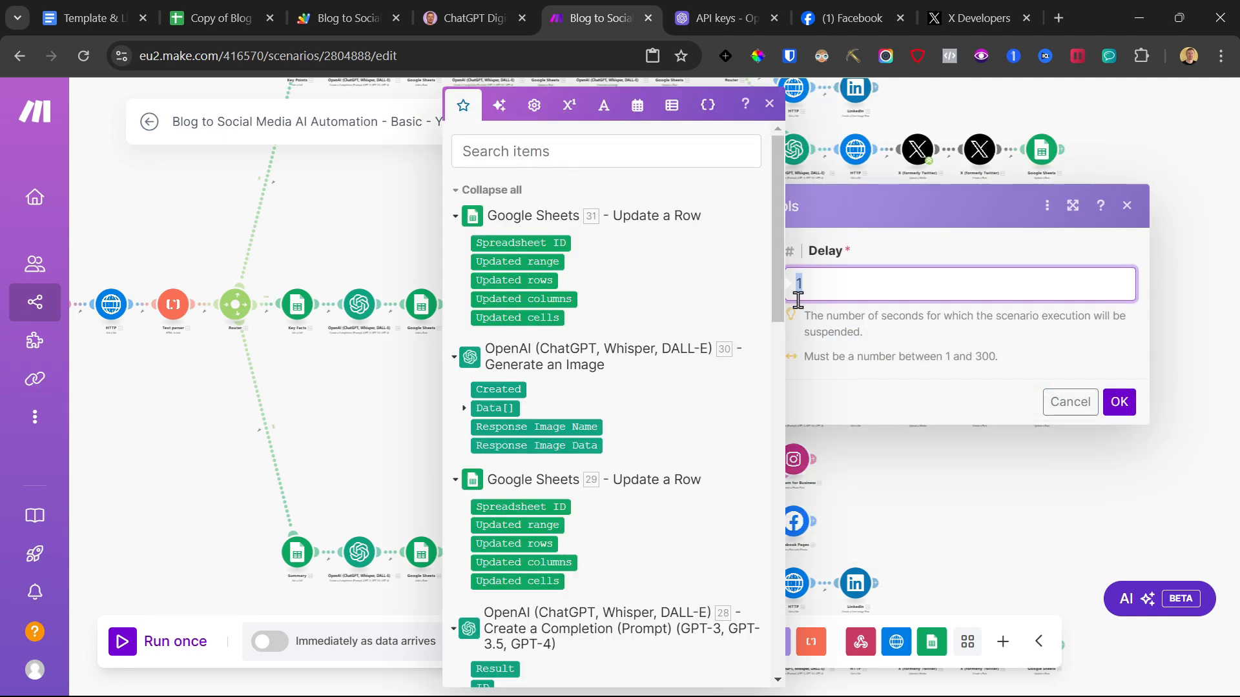
drag(974, 357, 997, 359)
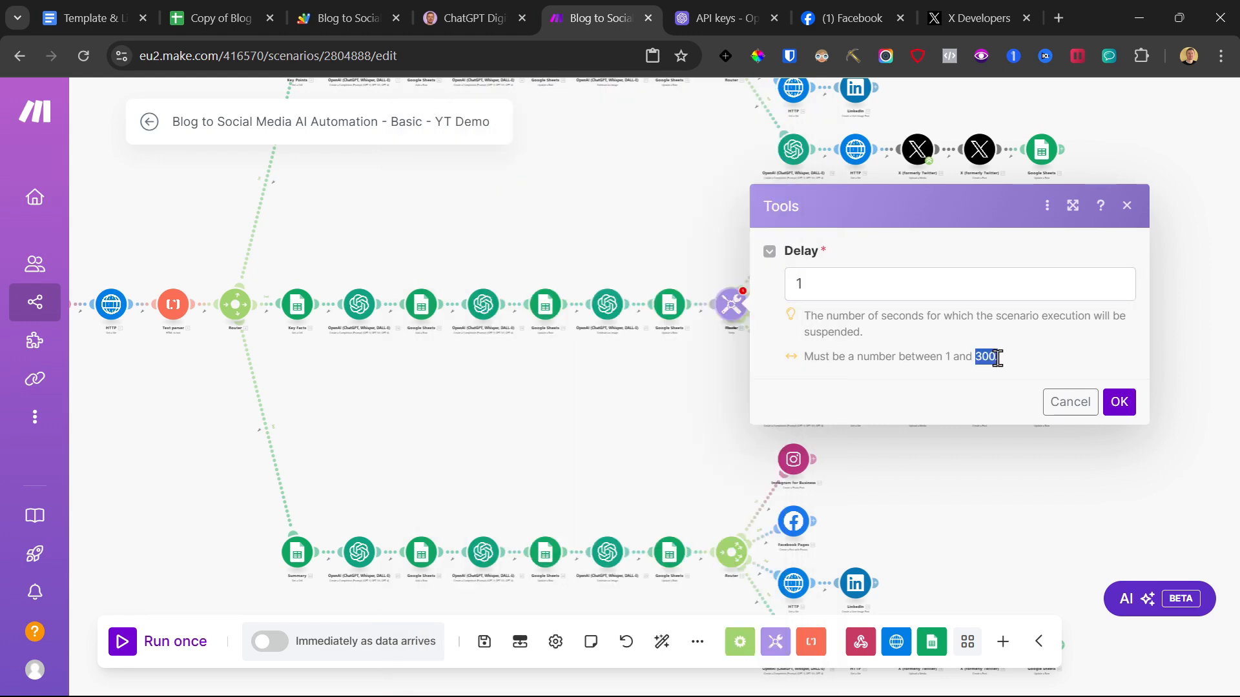
click(896, 297)
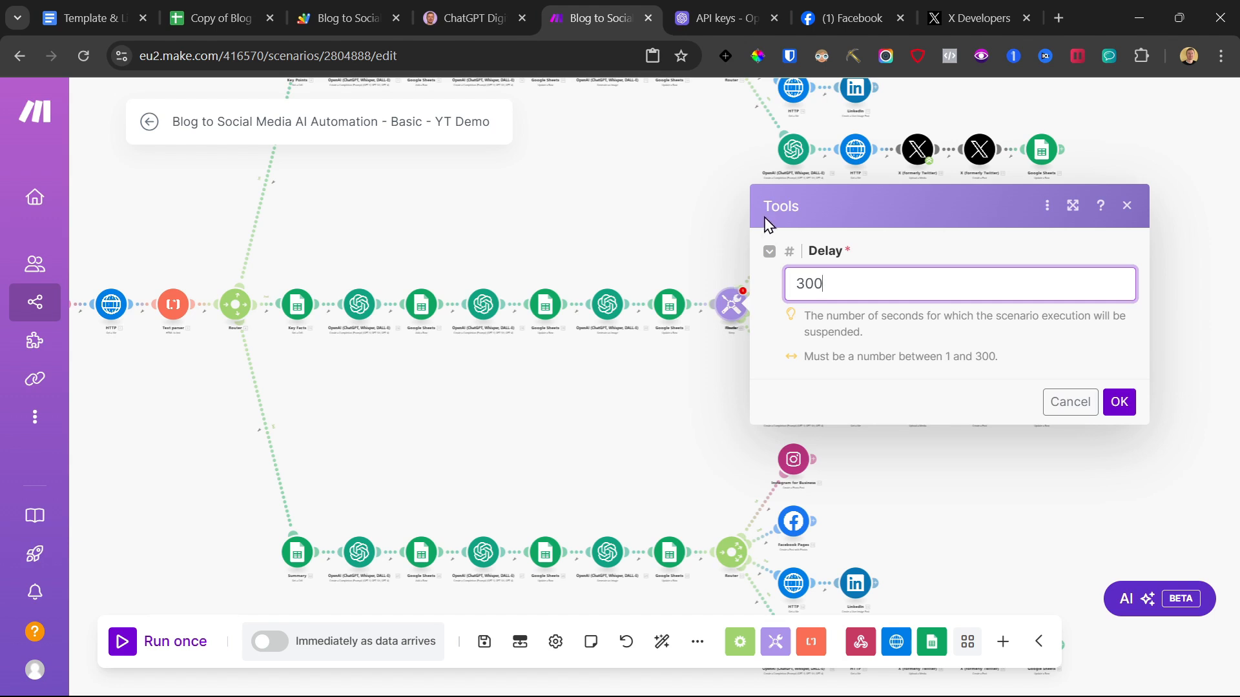
drag(833, 279, 792, 288)
text(1)
click(1117, 403)
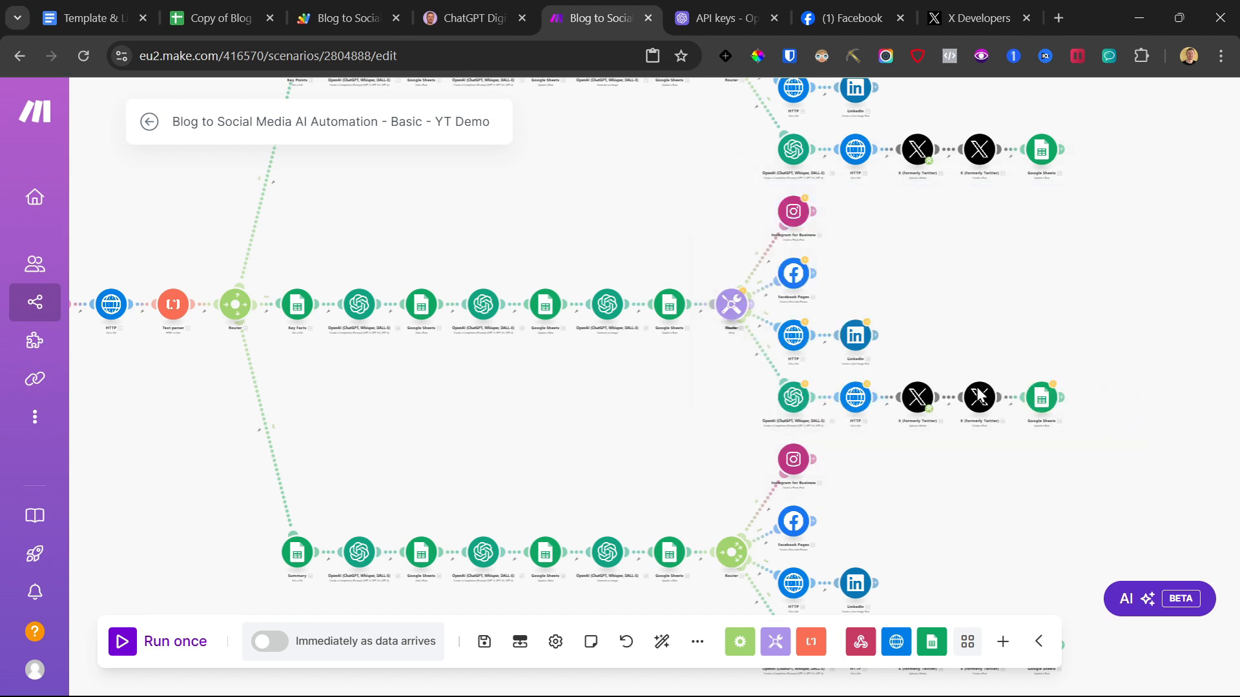
mouse_move(734, 306)
mouse_down()
mouse_move(705, 281)
mouse_move(729, 285)
mouse_up()
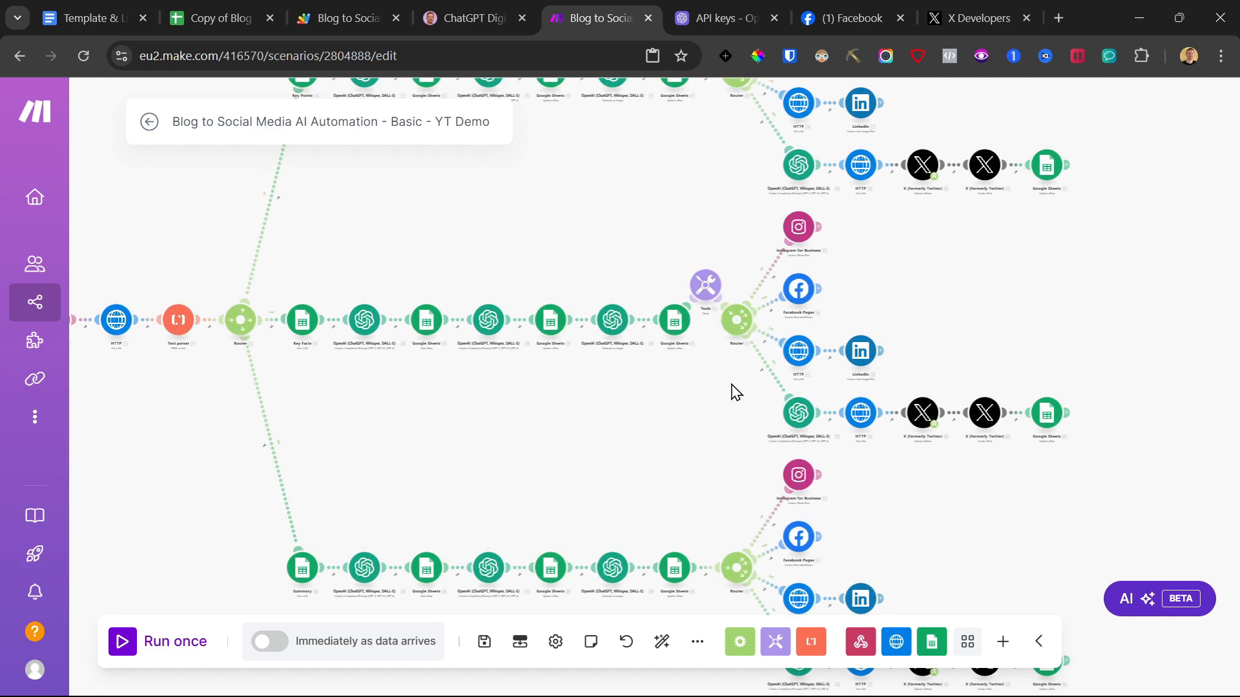
Clone the Sleep module onto the lower branch and relink it as Google Sheets → Sleep → Router.
right_click(703, 300)
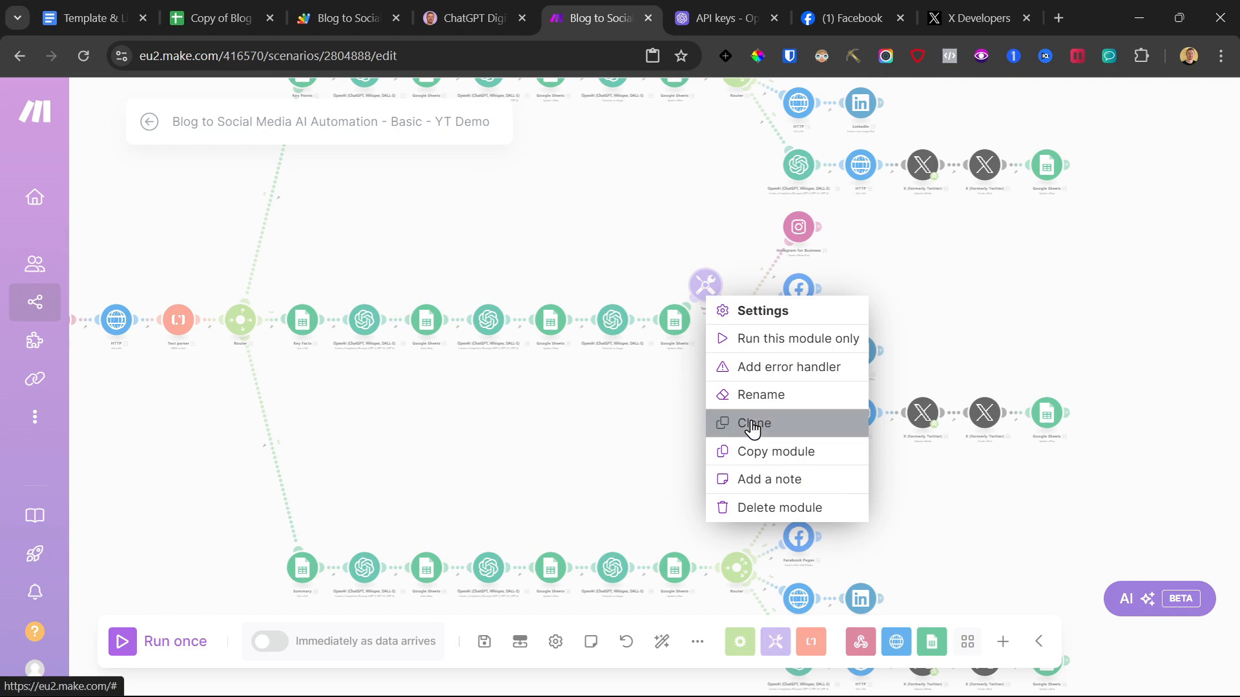
click(747, 426)
click(727, 504)
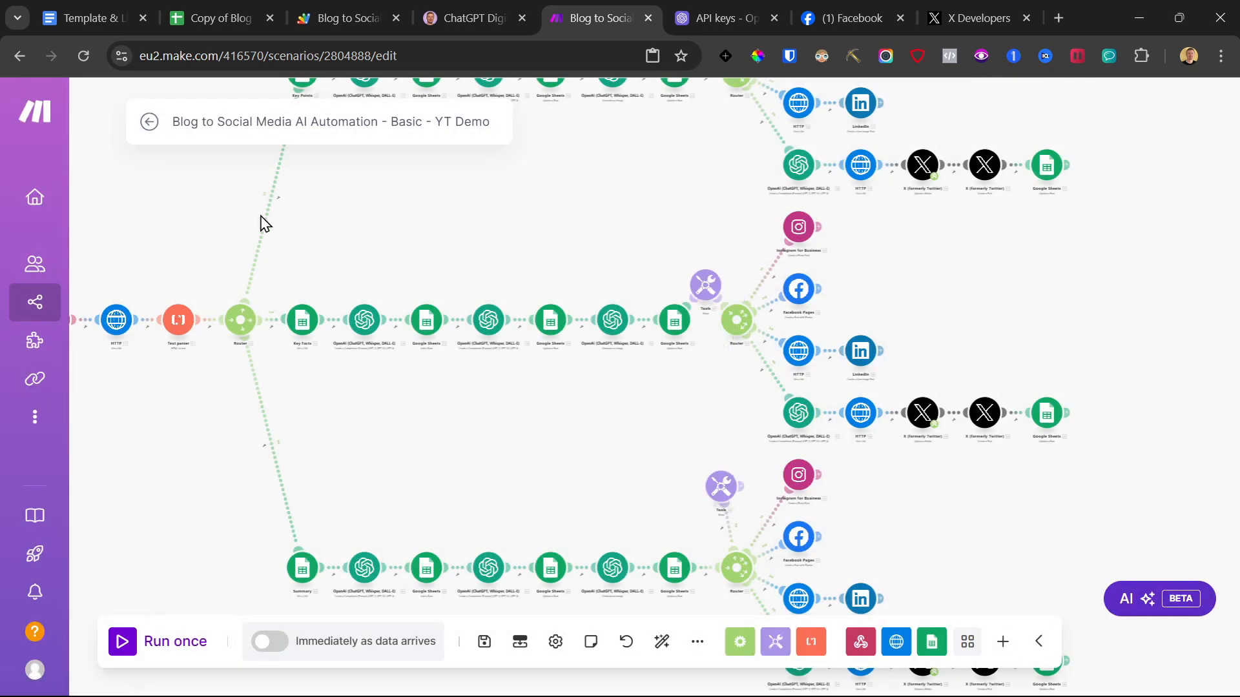
right_click(730, 526)
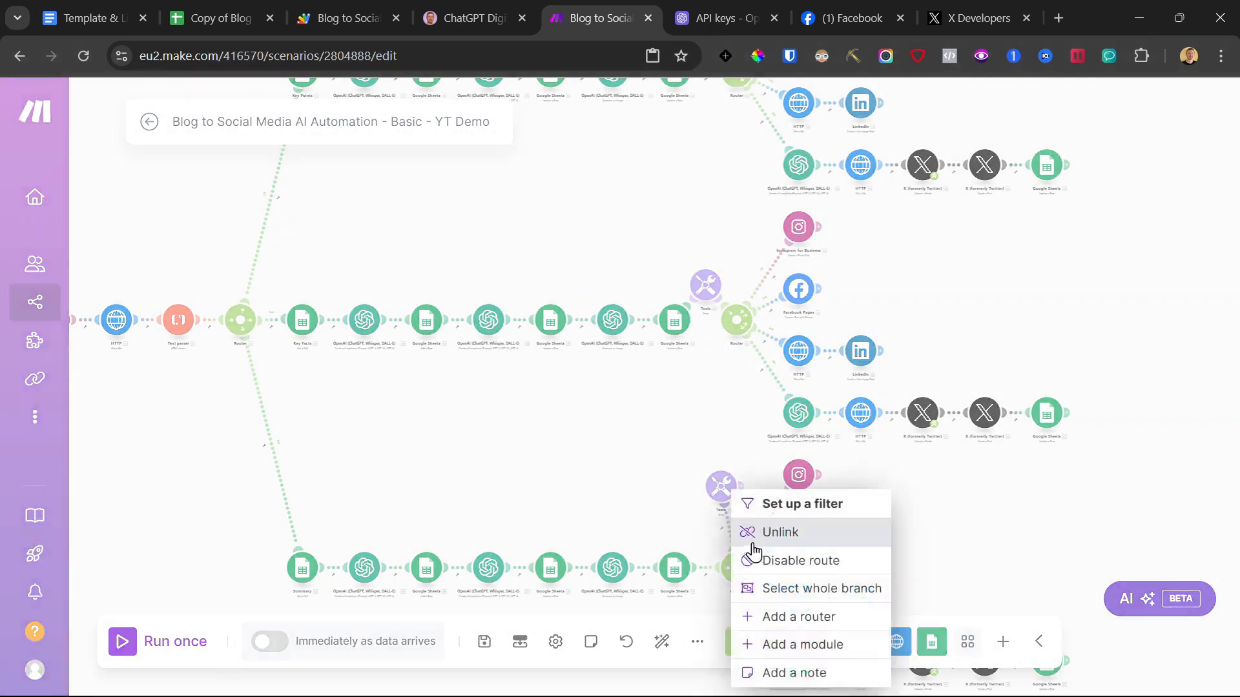
click(750, 538)
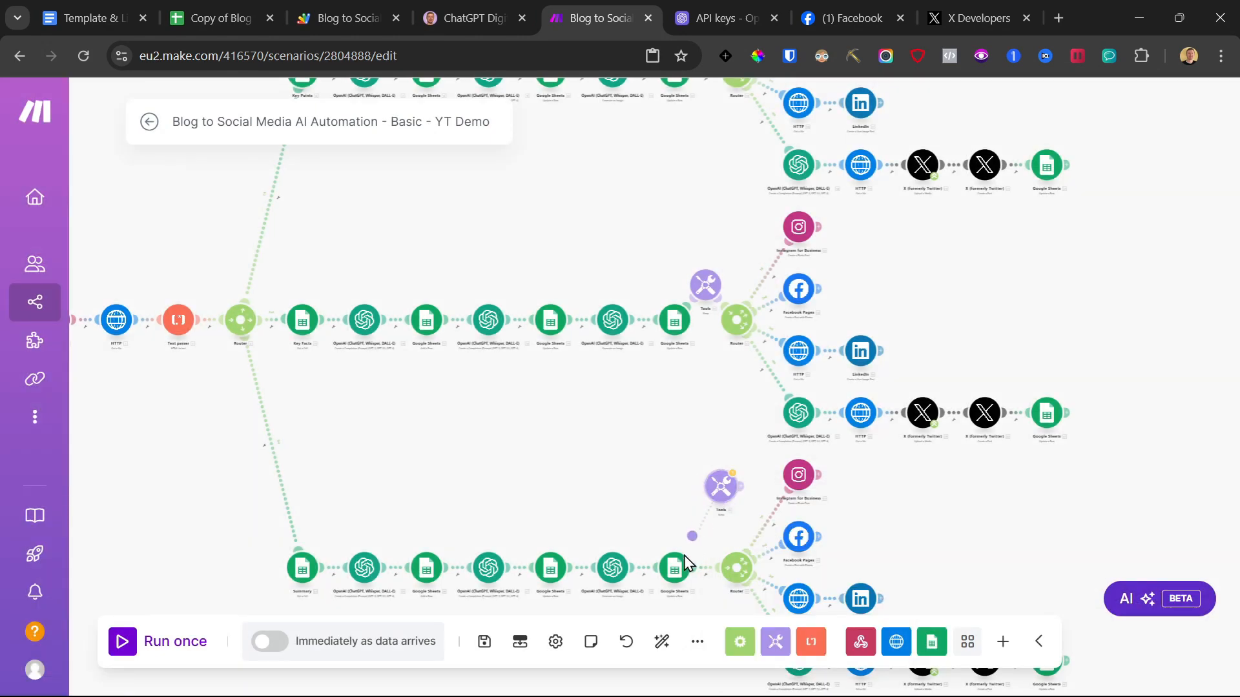
right_click(705, 568)
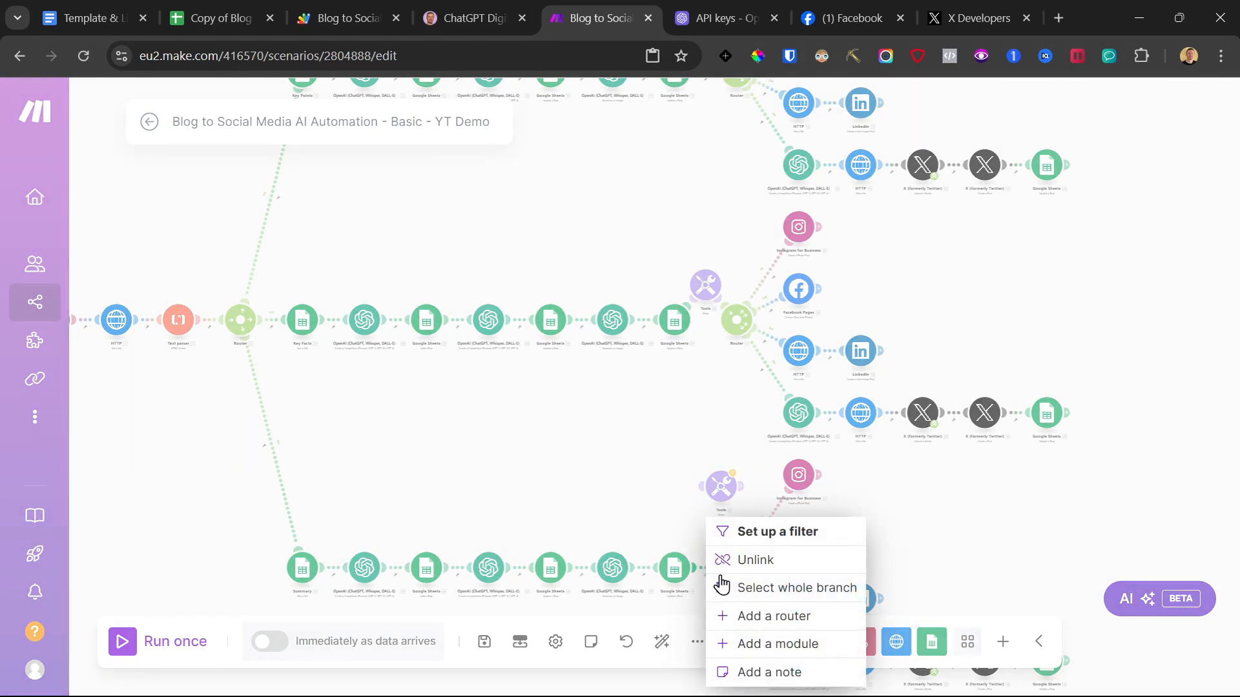
click(750, 560)
scroll(665, 426, down, 3)
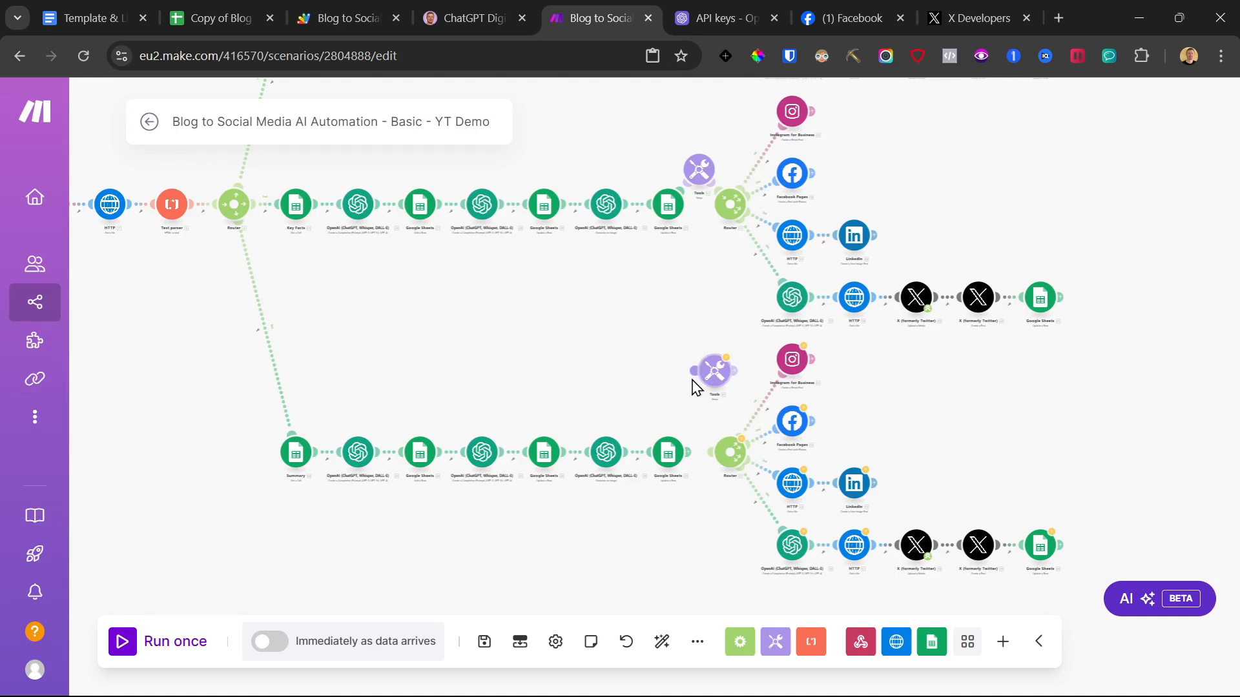
drag(693, 379, 665, 452)
drag(734, 371, 734, 454)
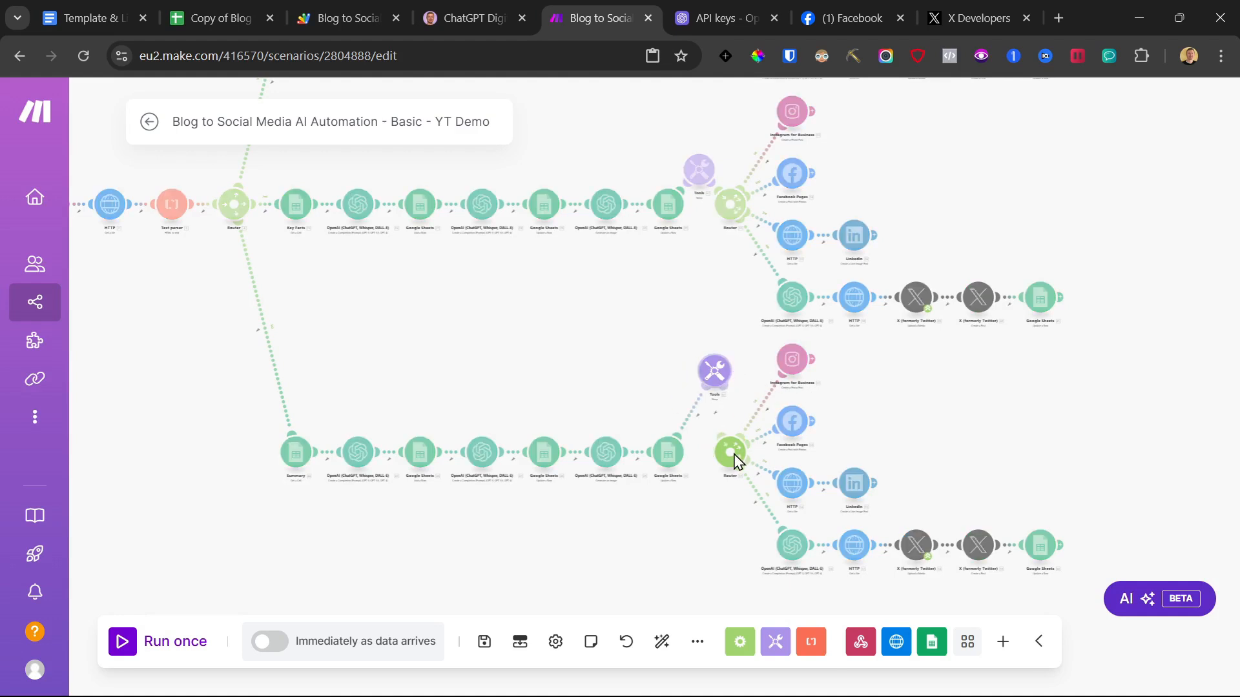
Confirm the copied 1-second delay, then save and auto-align the scenario.
click(714, 370)
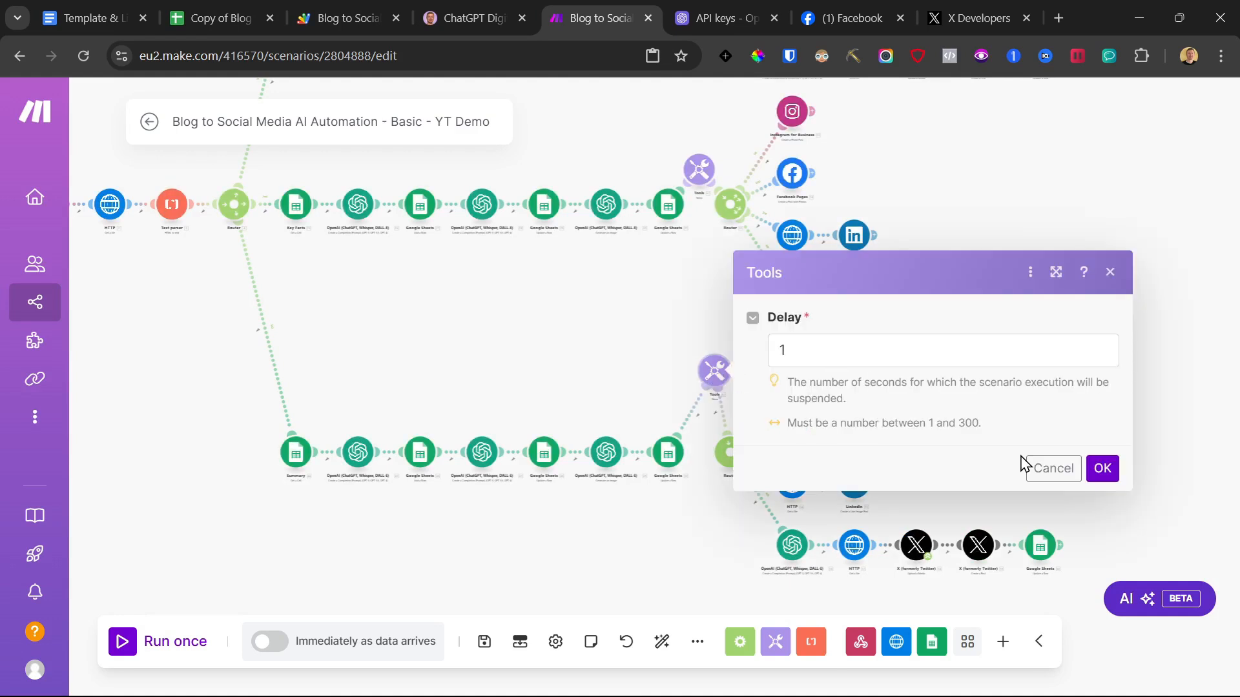
click(1101, 469)
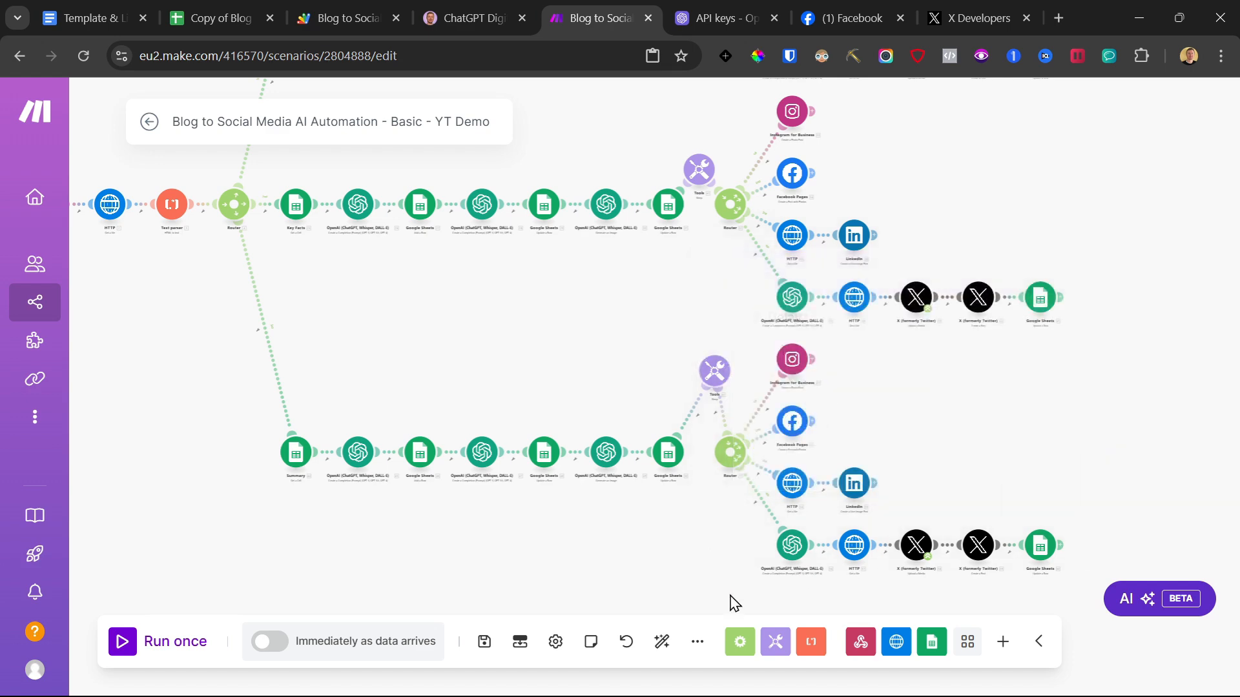
click(485, 643)
click(663, 642)
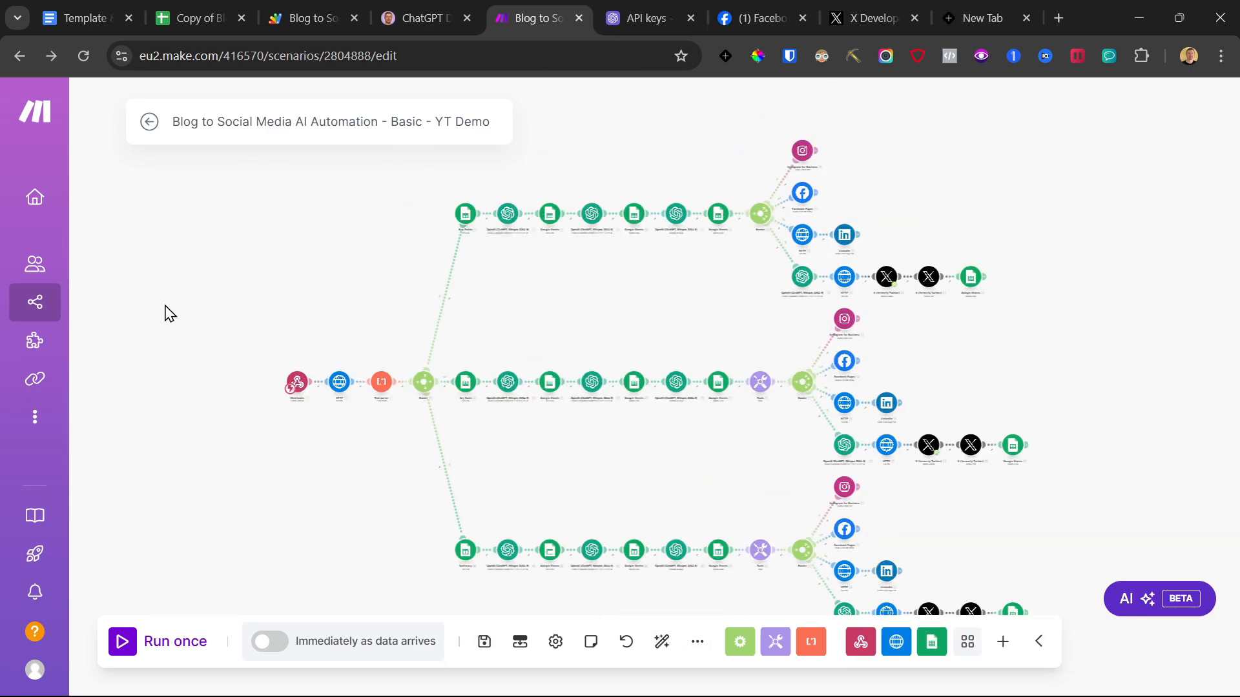
Set the scenario to run immediately as data arrives.
mouse_move(165, 306)
mouse_down()
mouse_move(252, 275)
mouse_move(164, 292)
mouse_move(175, 290)
mouse_up()
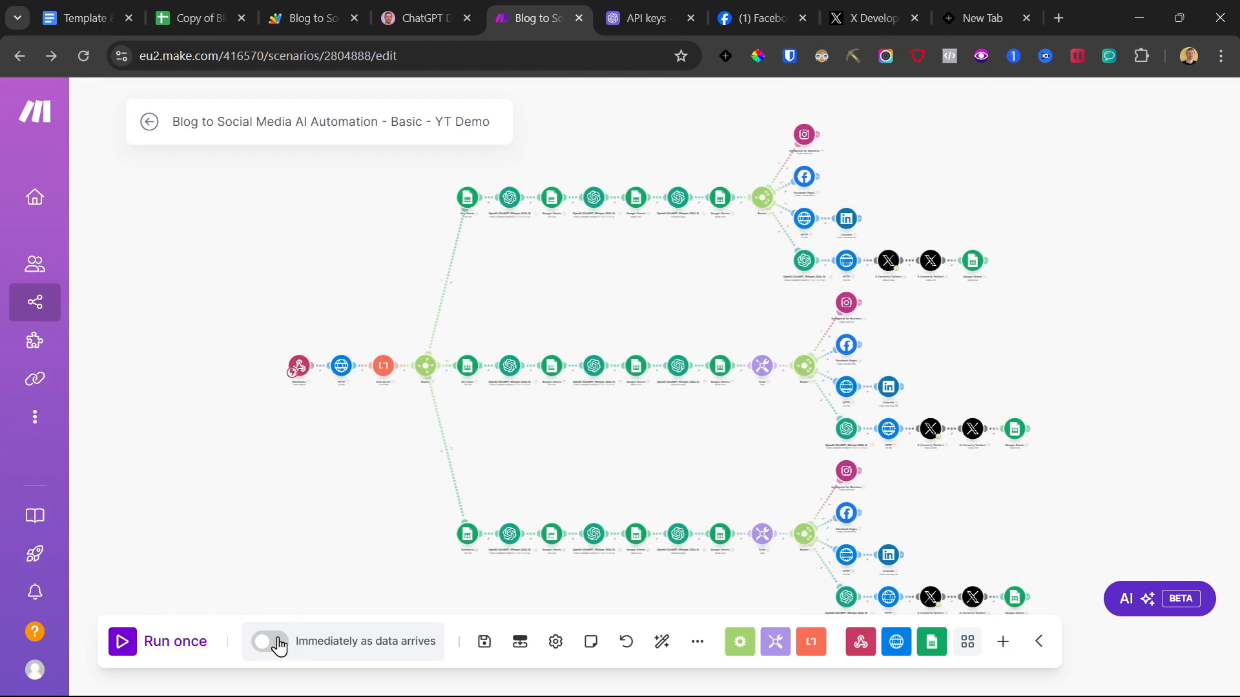
click(268, 642)
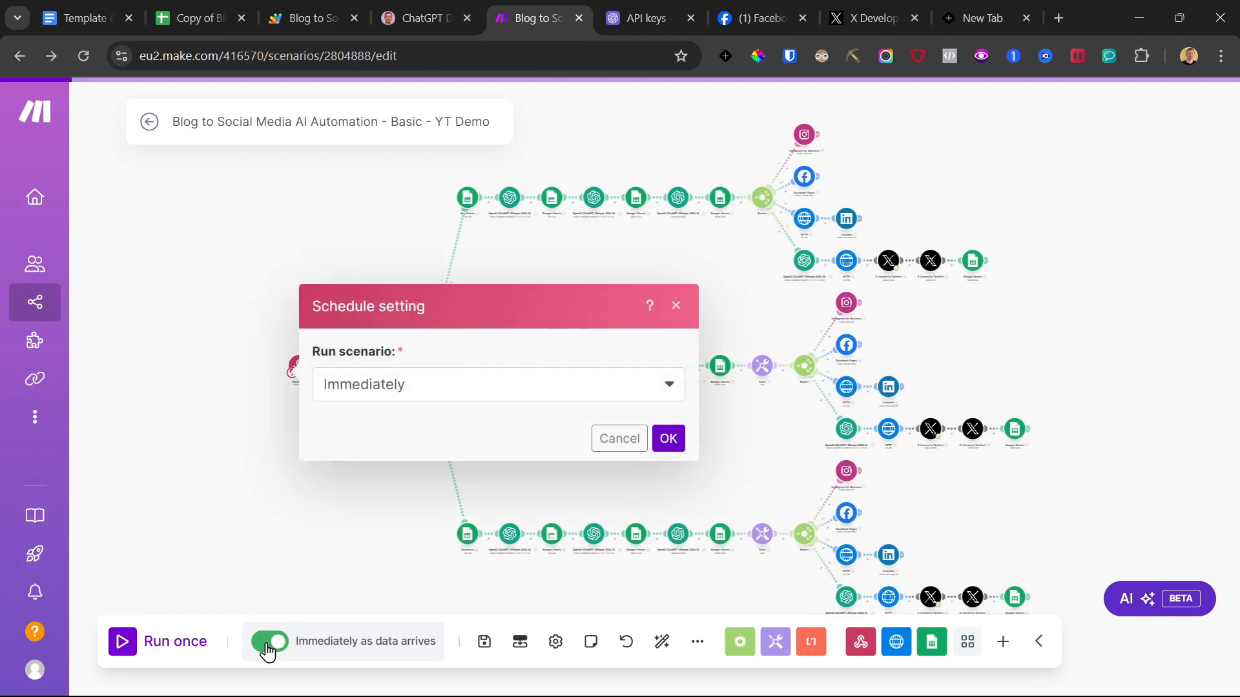
click(668, 439)
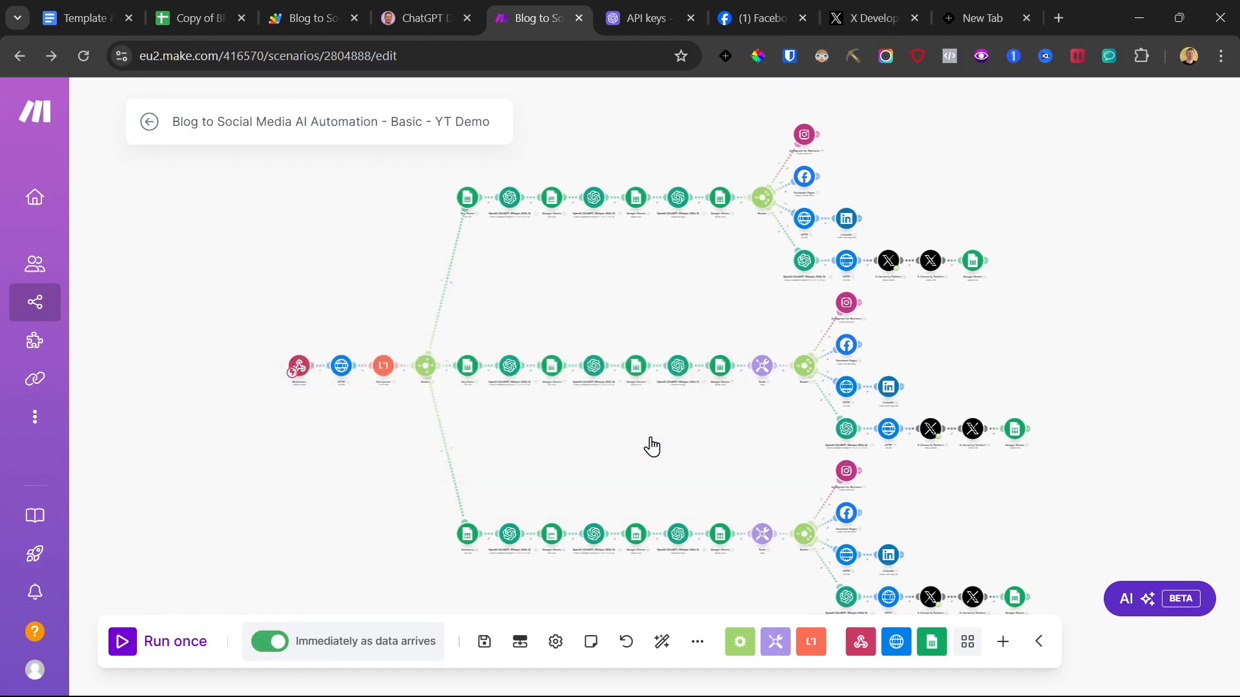
Tick Generate for the blog in row 2 of the sheet, then view the scenario overview.
click(199, 1)
drag(774, 446, 542, 290)
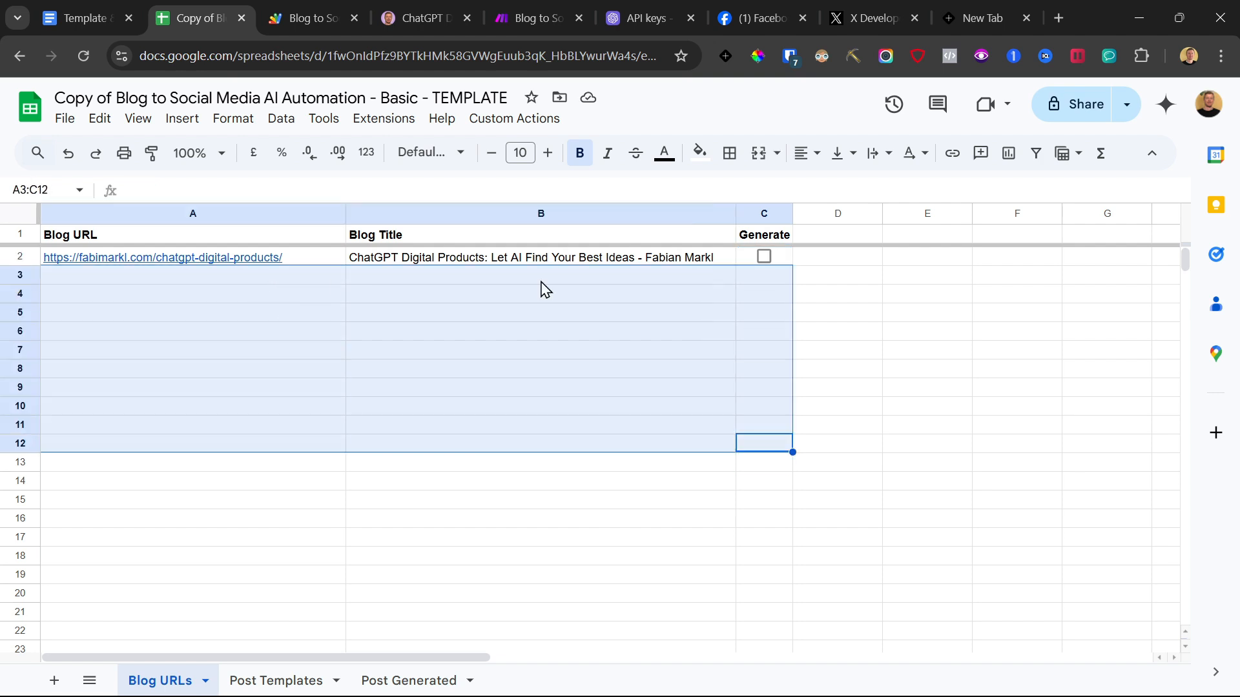
click(765, 257)
click(513, 5)
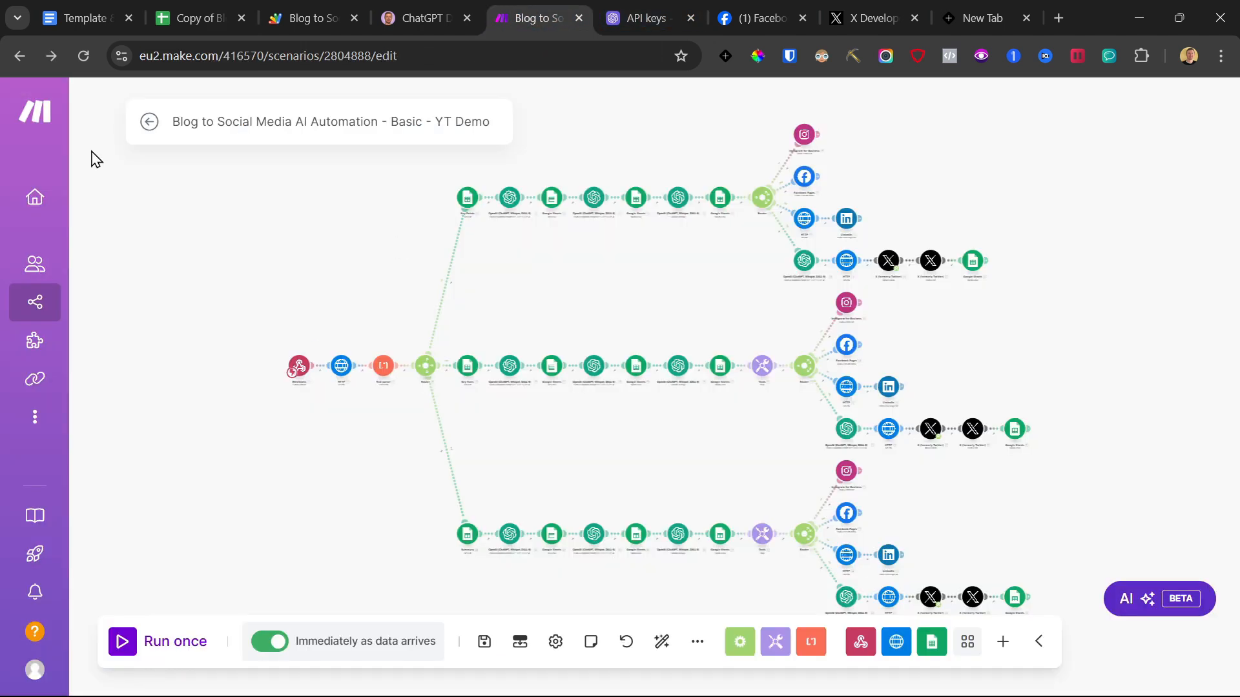
click(149, 126)
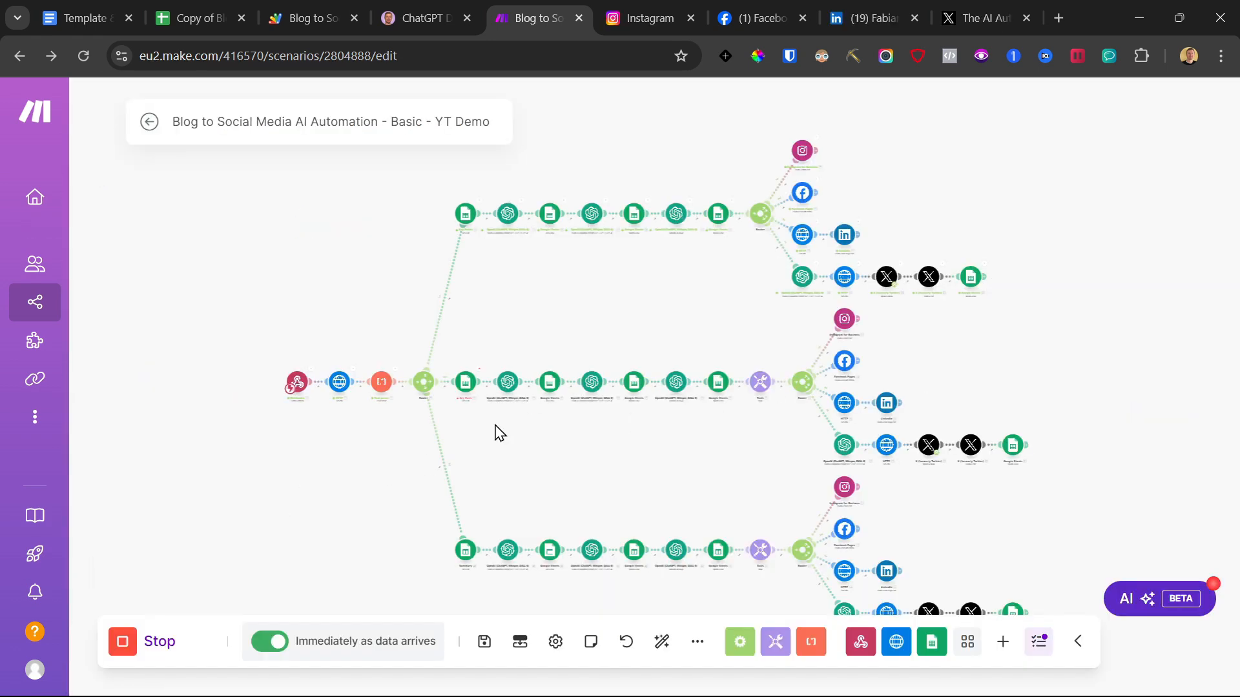
Inspect the failing Google Sheets module's error and change its Cell to B3.
scroll(522, 373, up, 4)
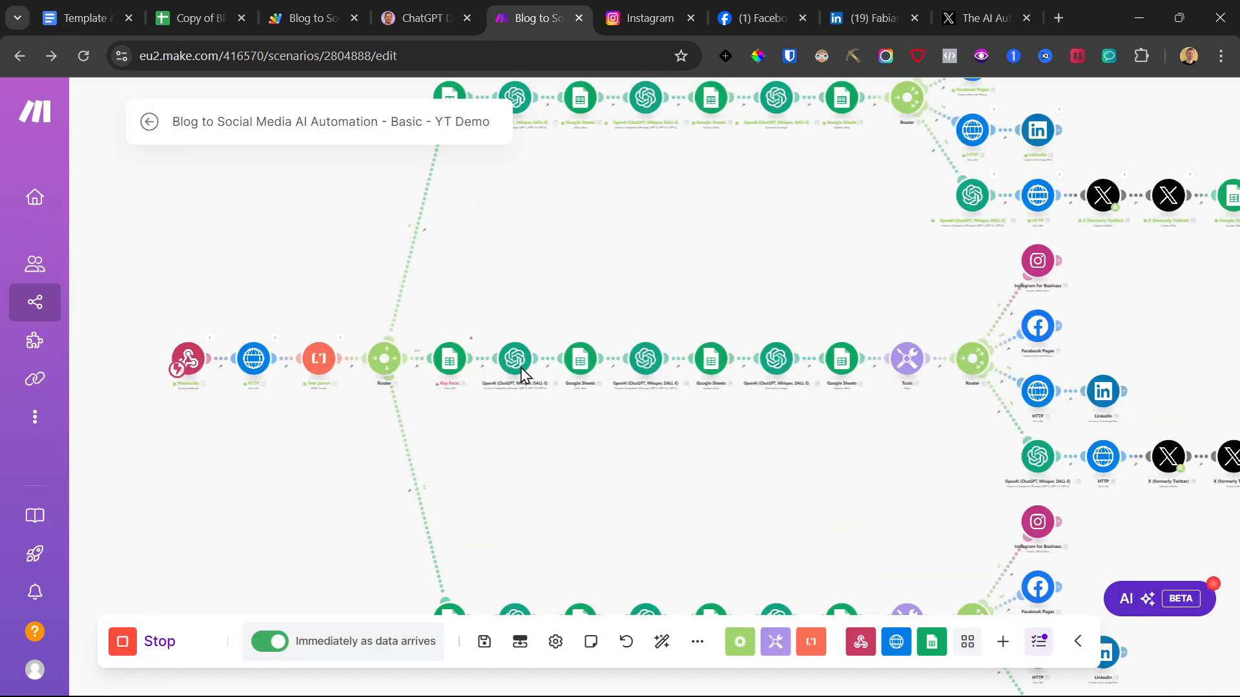
click(472, 339)
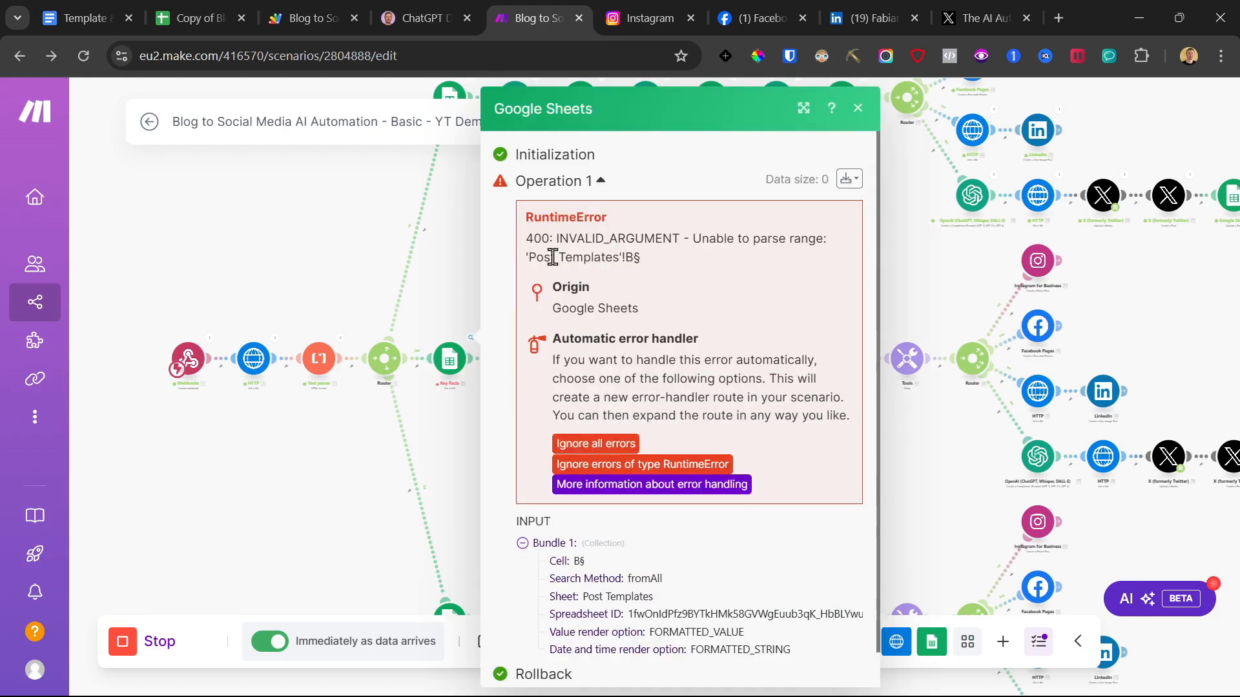
drag(554, 256, 638, 259)
click(657, 277)
click(462, 366)
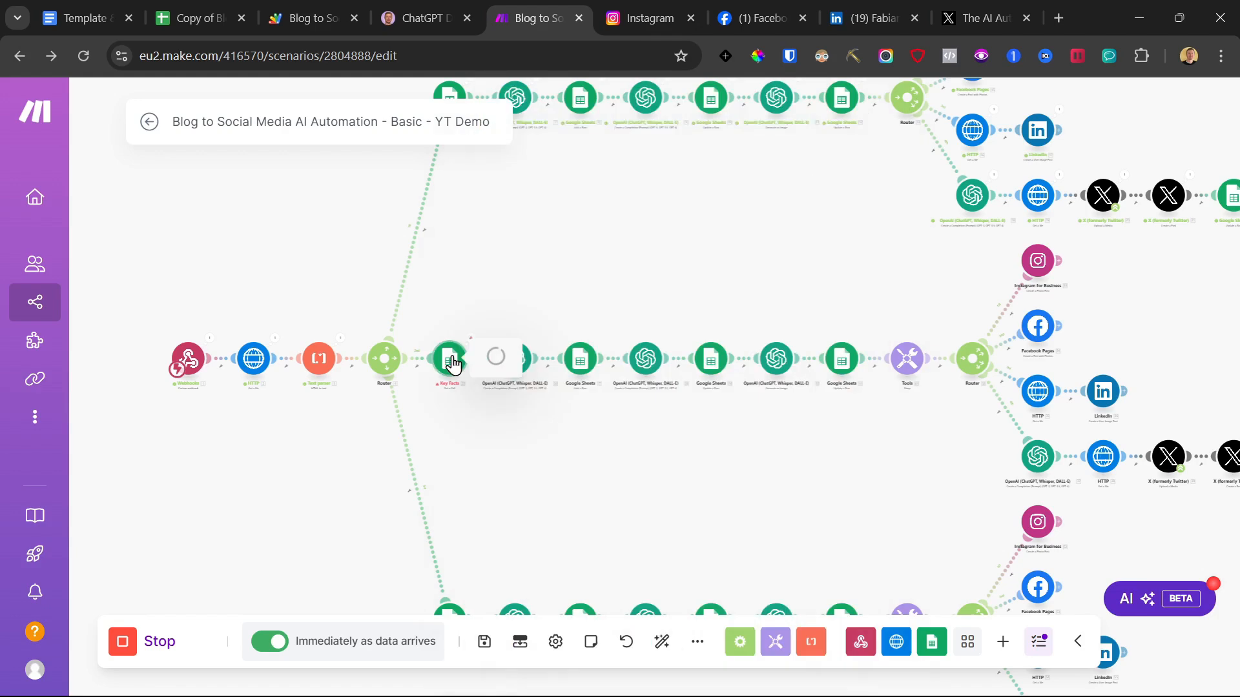
click(579, 576)
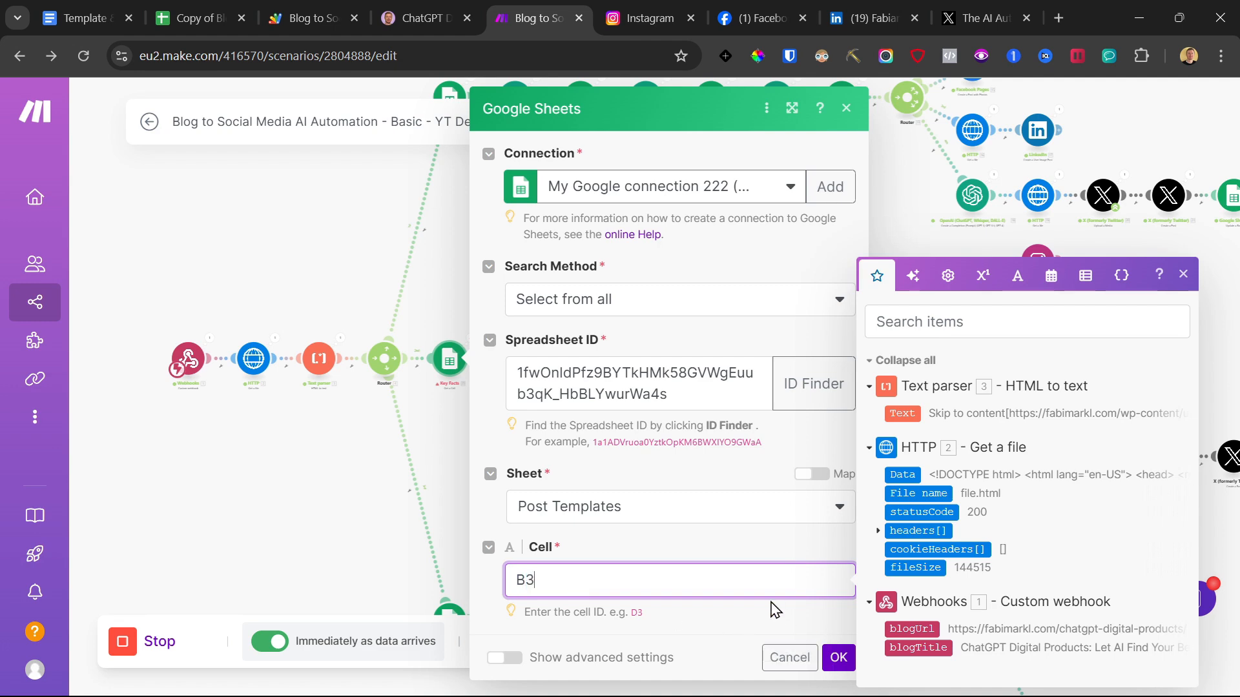
click(837, 657)
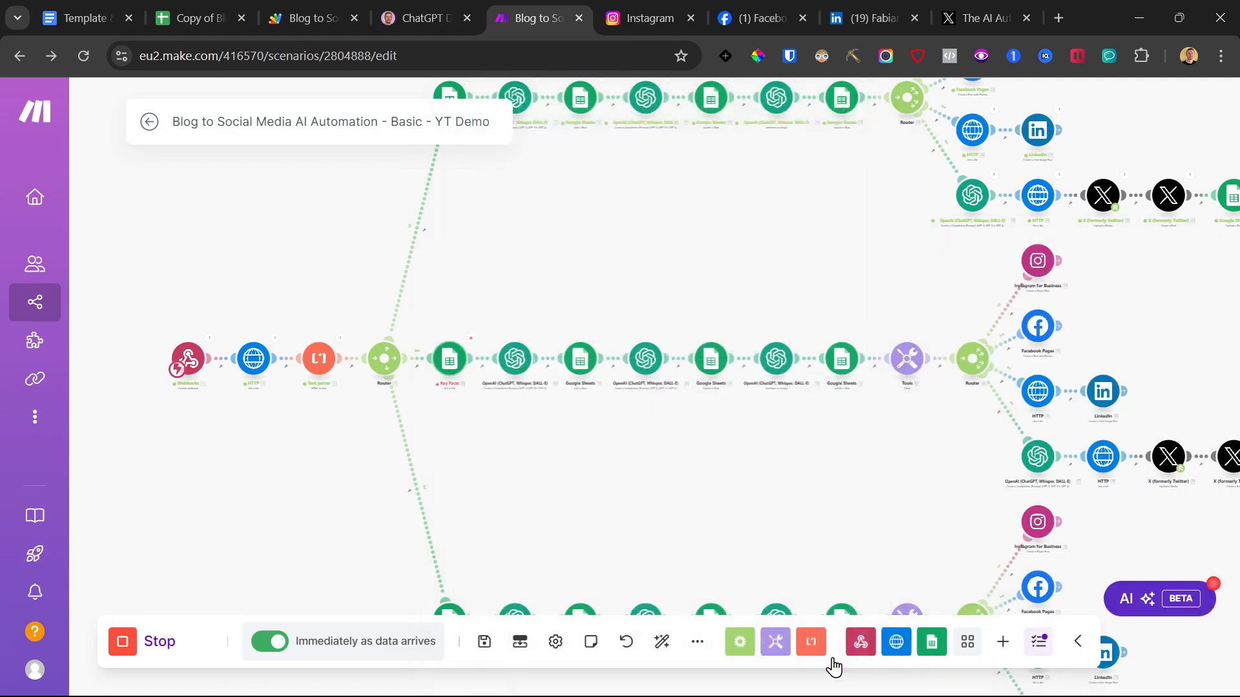
Stop the scenario, save it, reload the page and switch the scenario back on.
click(123, 649)
click(484, 643)
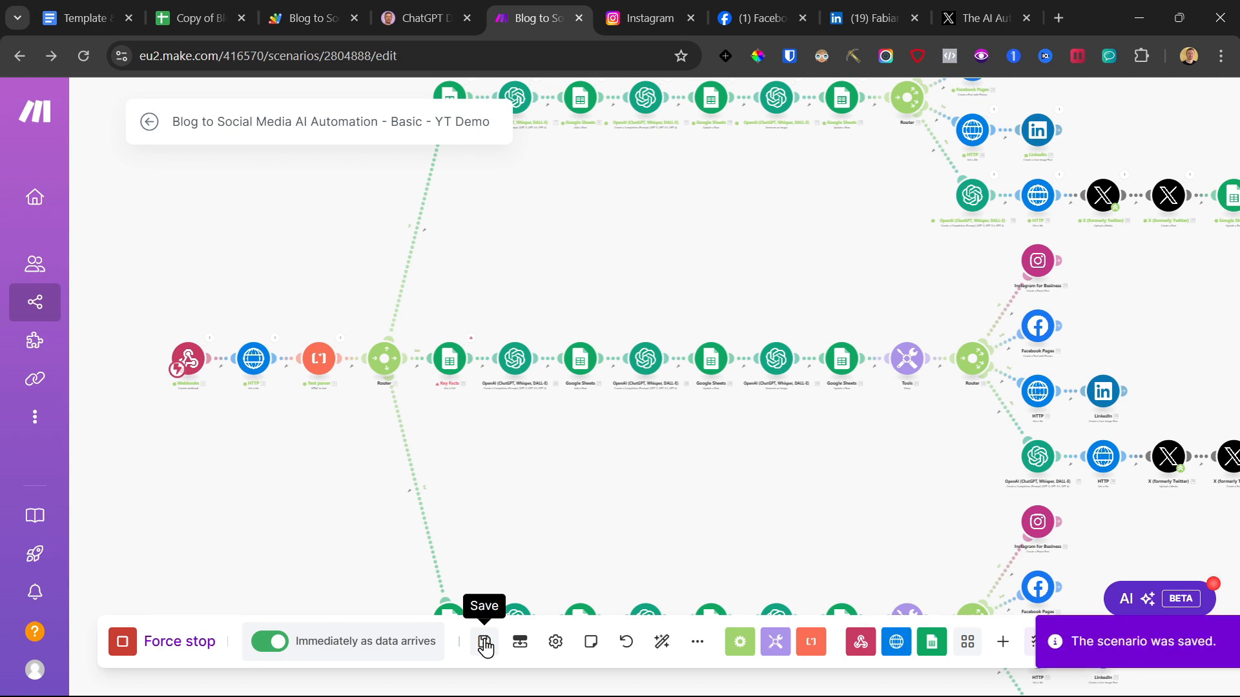
click(83, 56)
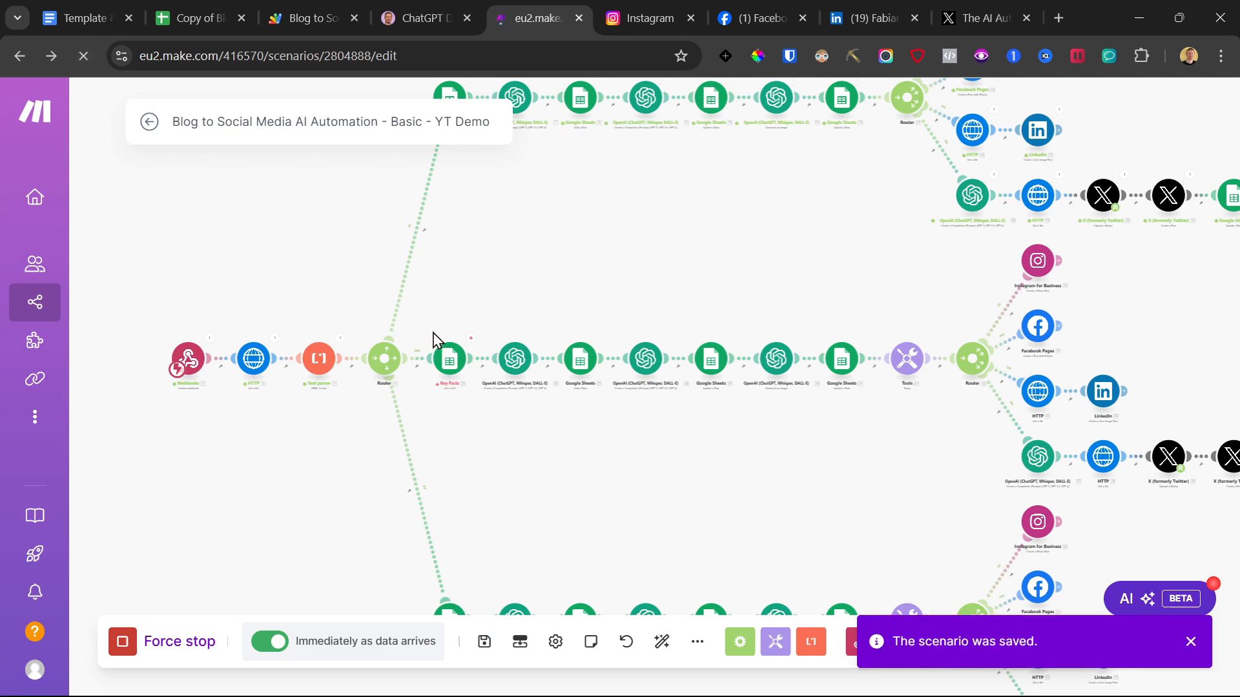
click(996, 124)
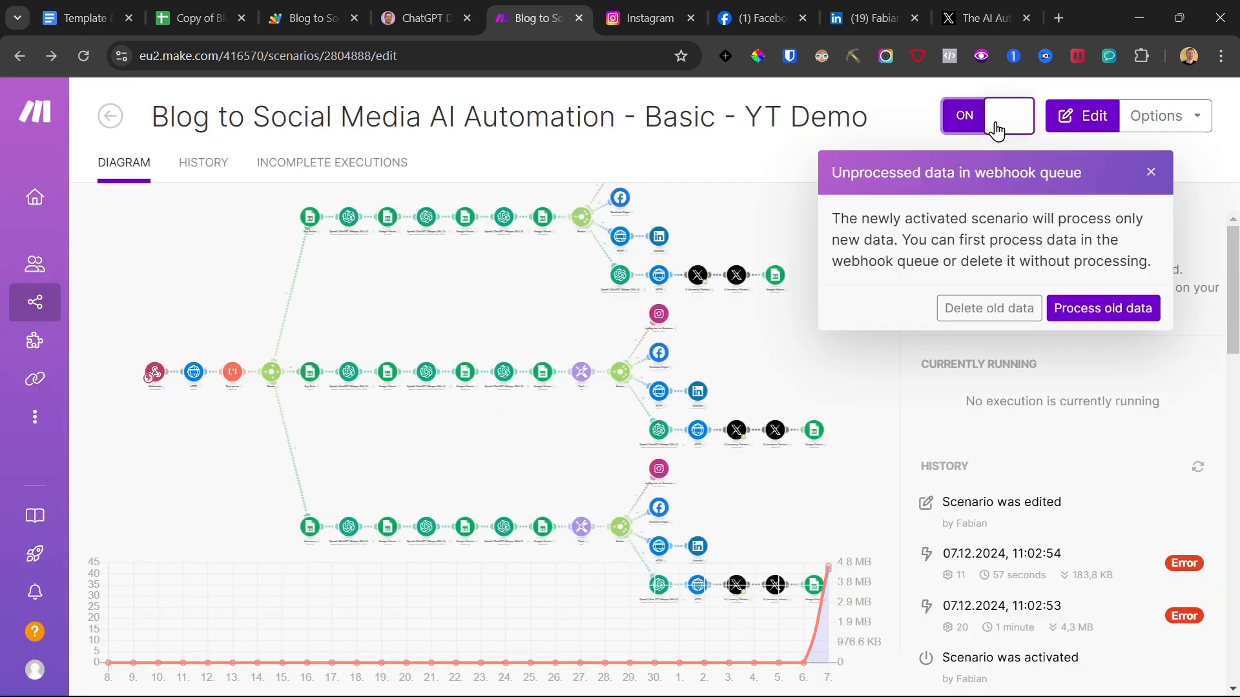
Delete the old webhook queue data and tick Generate in C2 of the blog sheet to trigger a run.
click(987, 309)
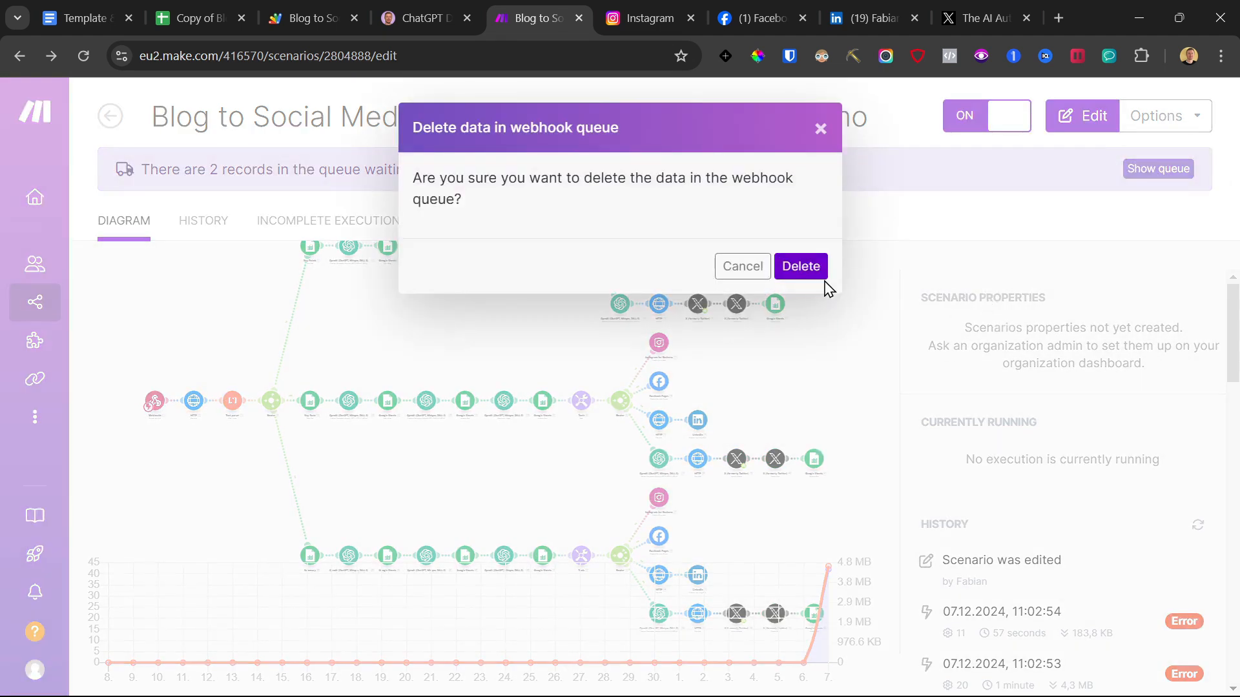
click(804, 273)
click(107, 19)
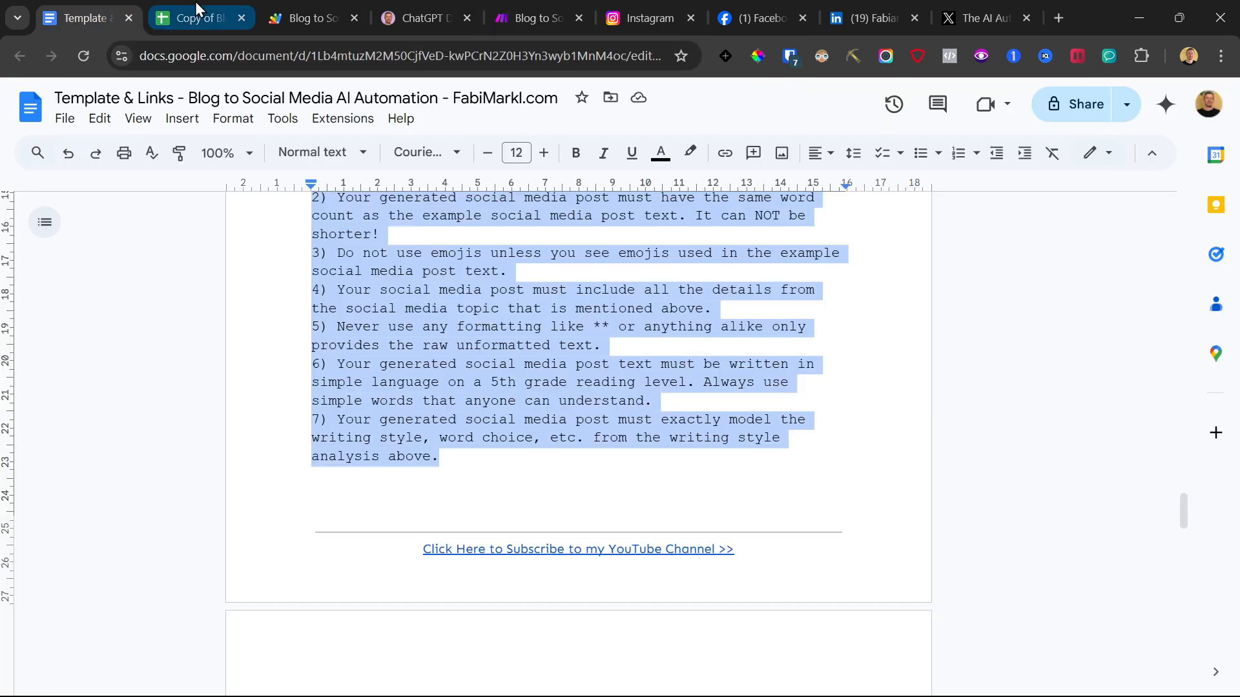
click(196, 8)
click(765, 260)
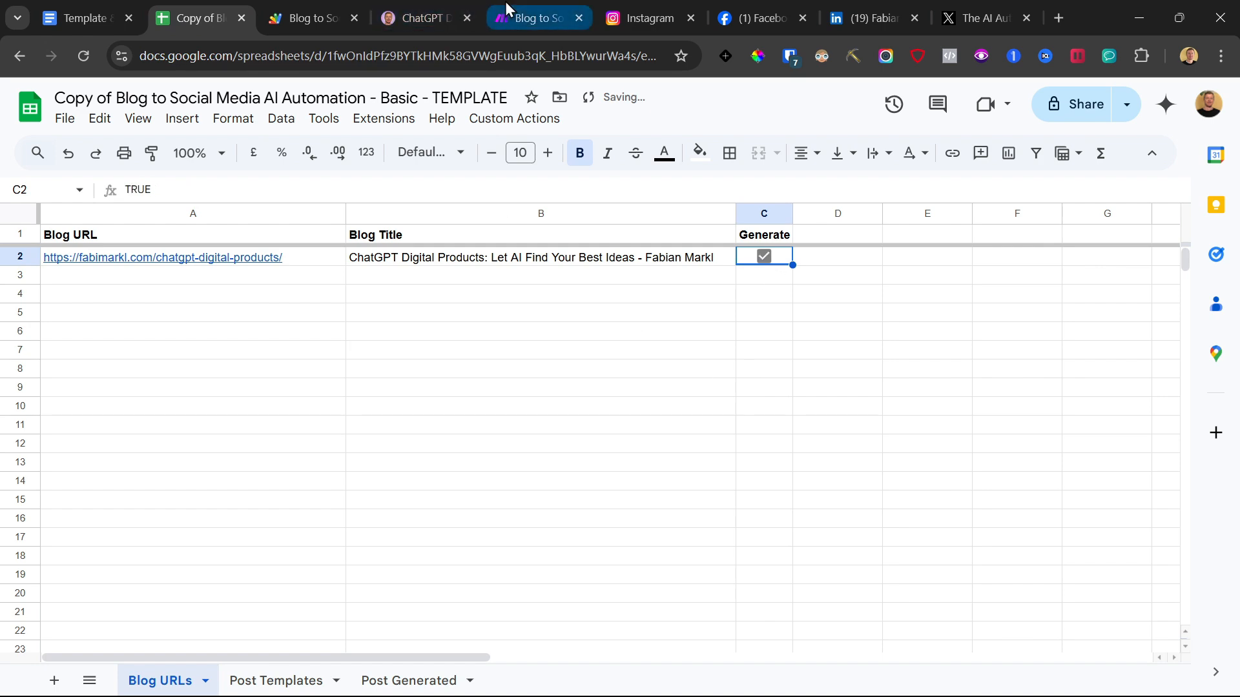
click(530, 8)
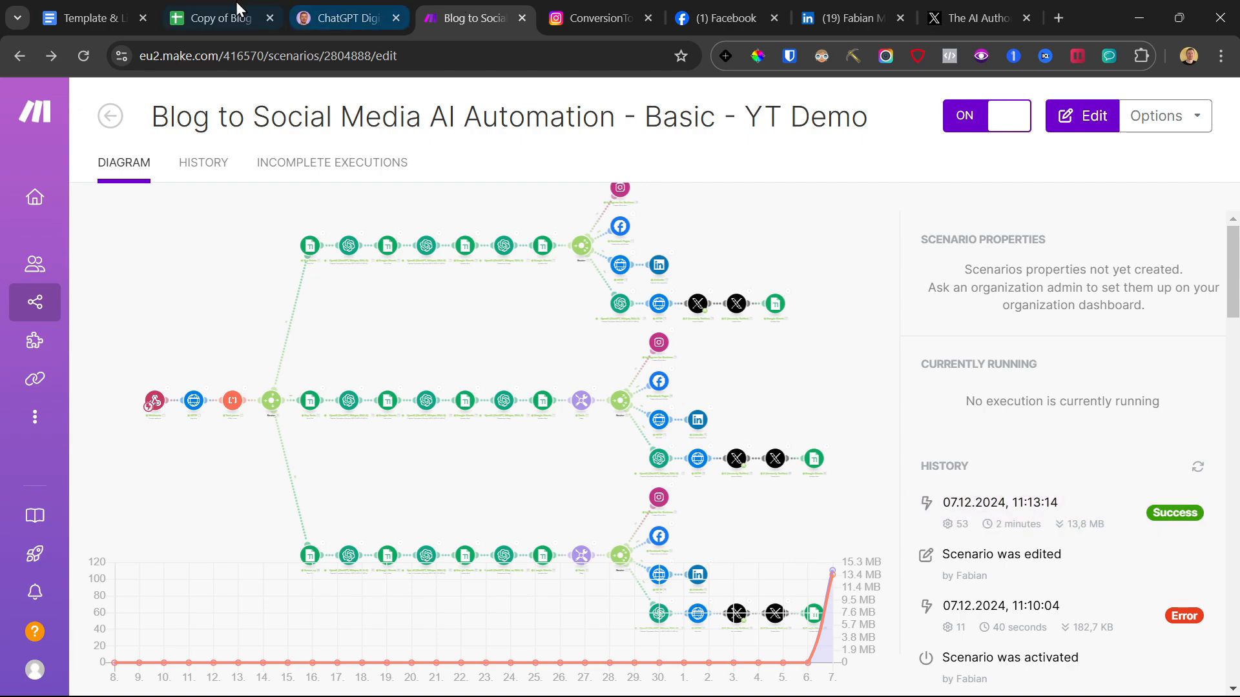
Open the Post Generated sheet of the blog spreadsheet.
click(222, 18)
click(404, 683)
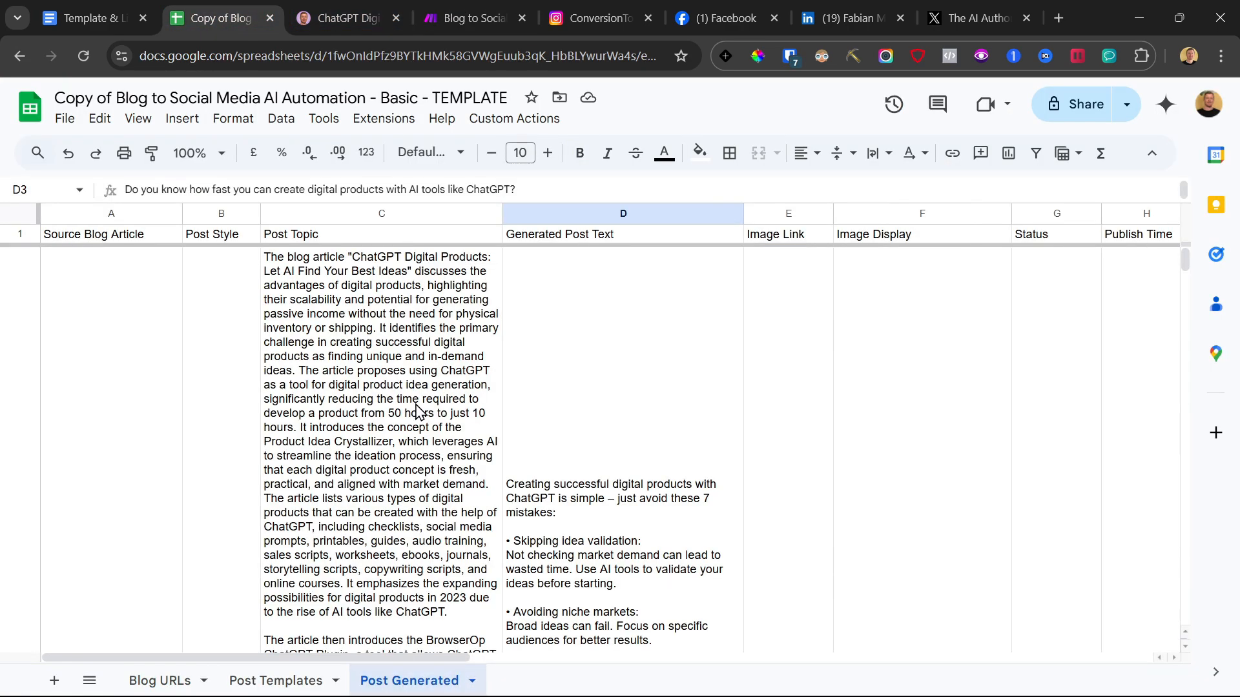
drag(169, 400, 789, 436)
scroll(789, 434, down, 13)
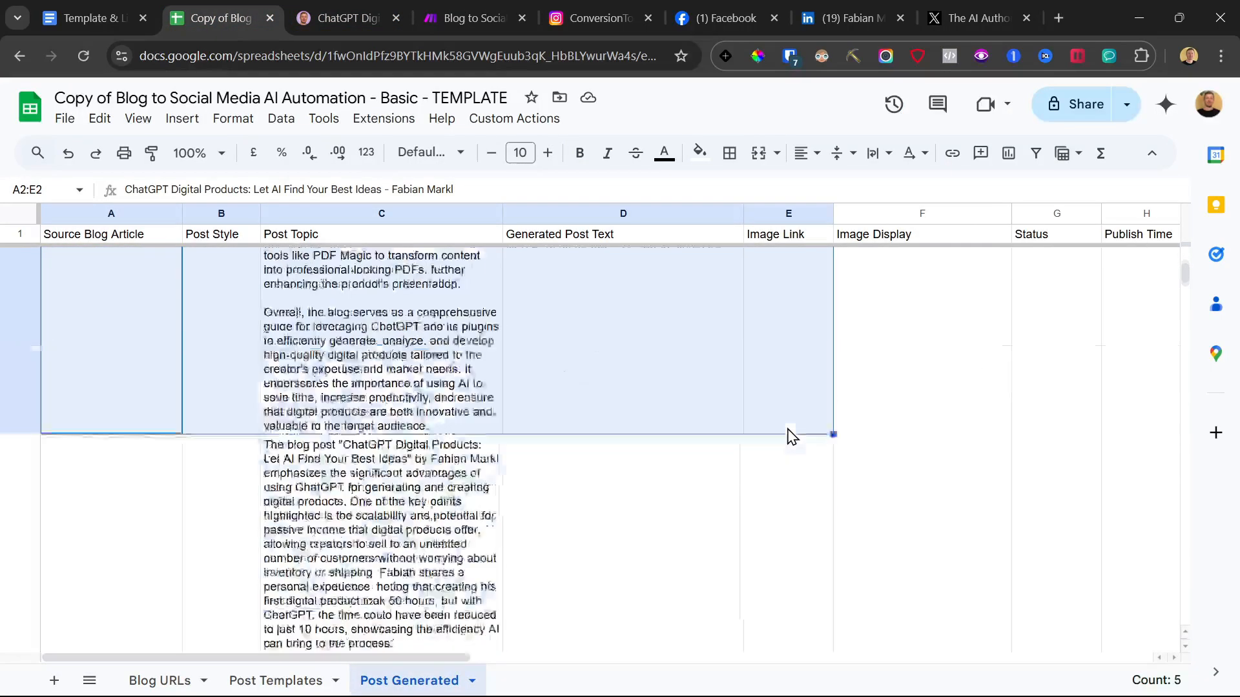
scroll(768, 426, up, 7)
Review rows 2–4's post texts, image links, images and Published status, then switch to Instagram.
click(650, 388)
drag(651, 387, 835, 390)
scroll(833, 389, down, 13)
drag(638, 399, 845, 409)
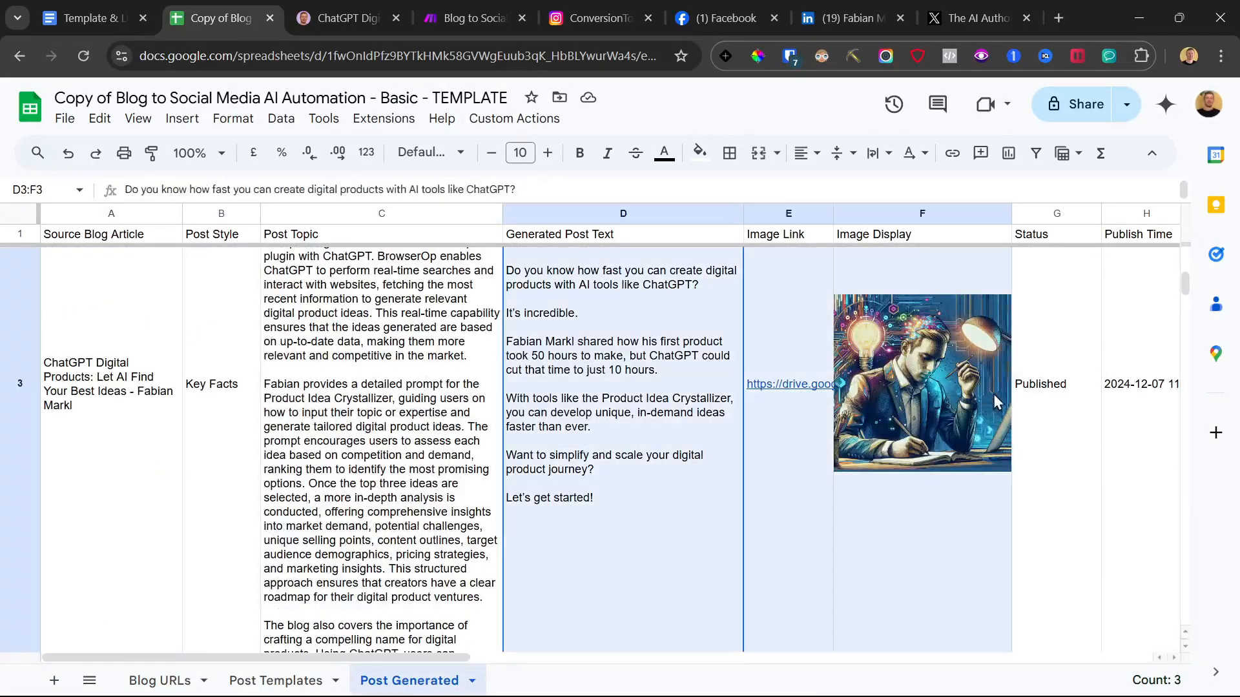
scroll(843, 410, down, 10)
scroll(840, 409, down, 2)
drag(612, 412, 923, 410)
scroll(933, 408, down, 4)
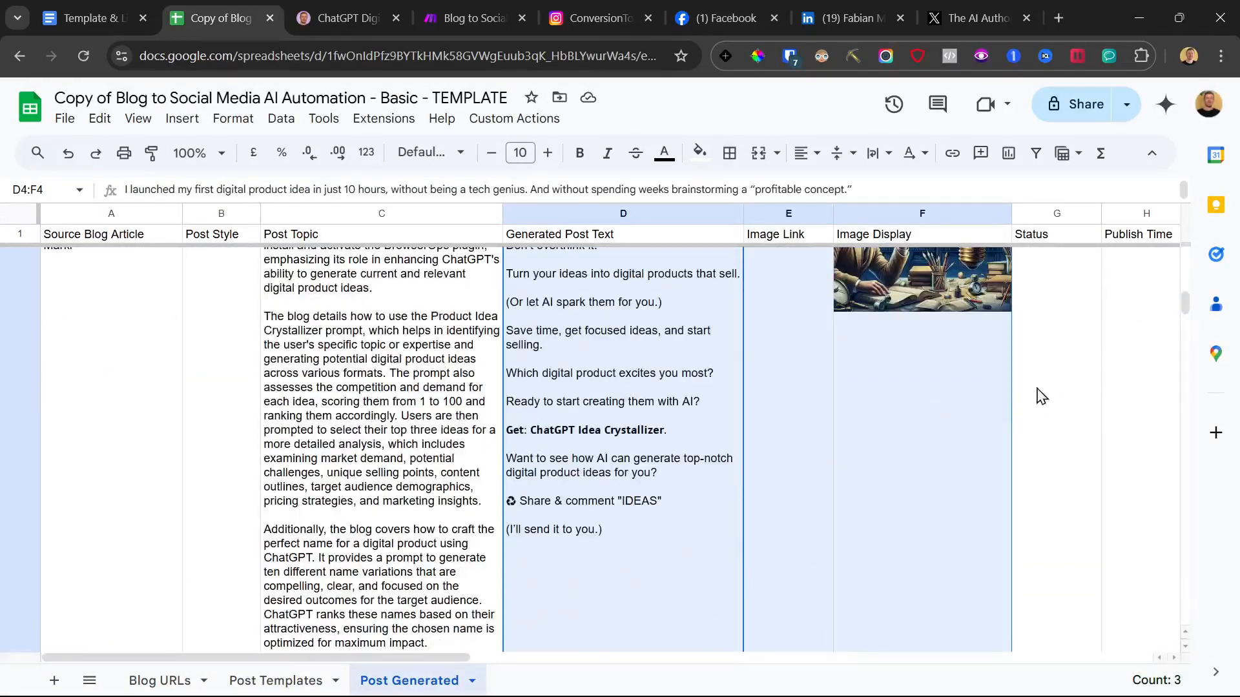
scroll(1044, 416, up, 3)
drag(1068, 417, 1140, 419)
click(590, 18)
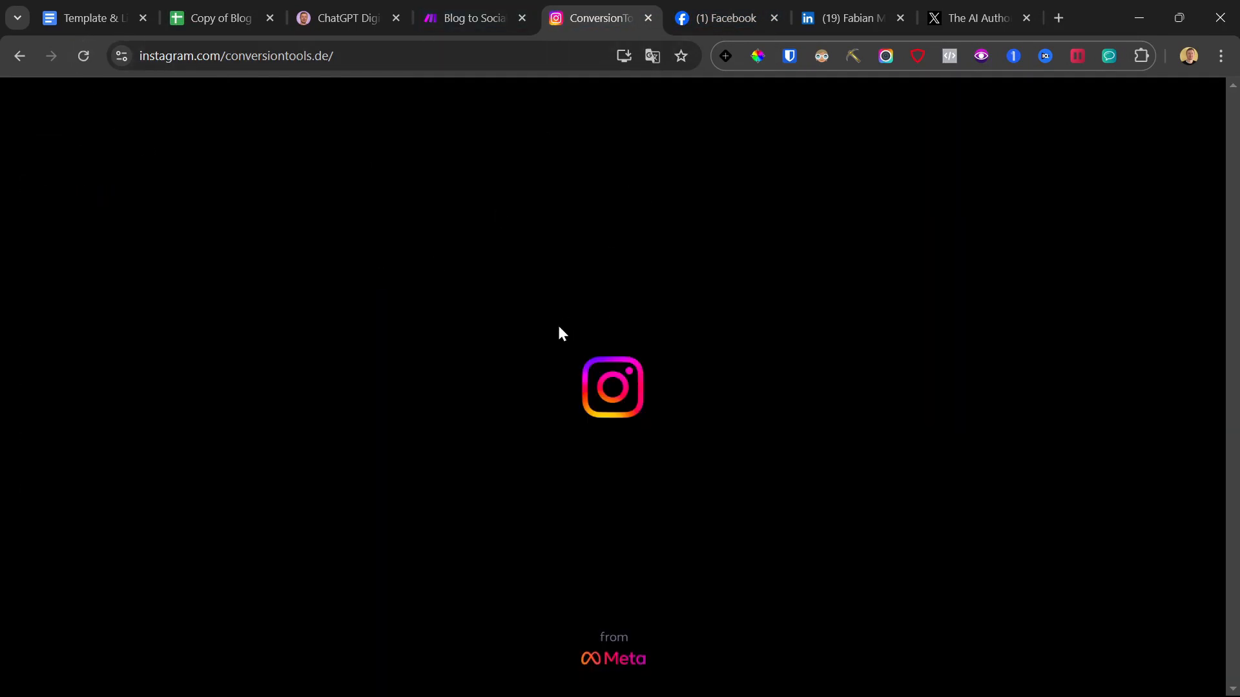
Check Instagram, then reload the Facebook and X profiles to load the new posts.
scroll(439, 470, down, 3)
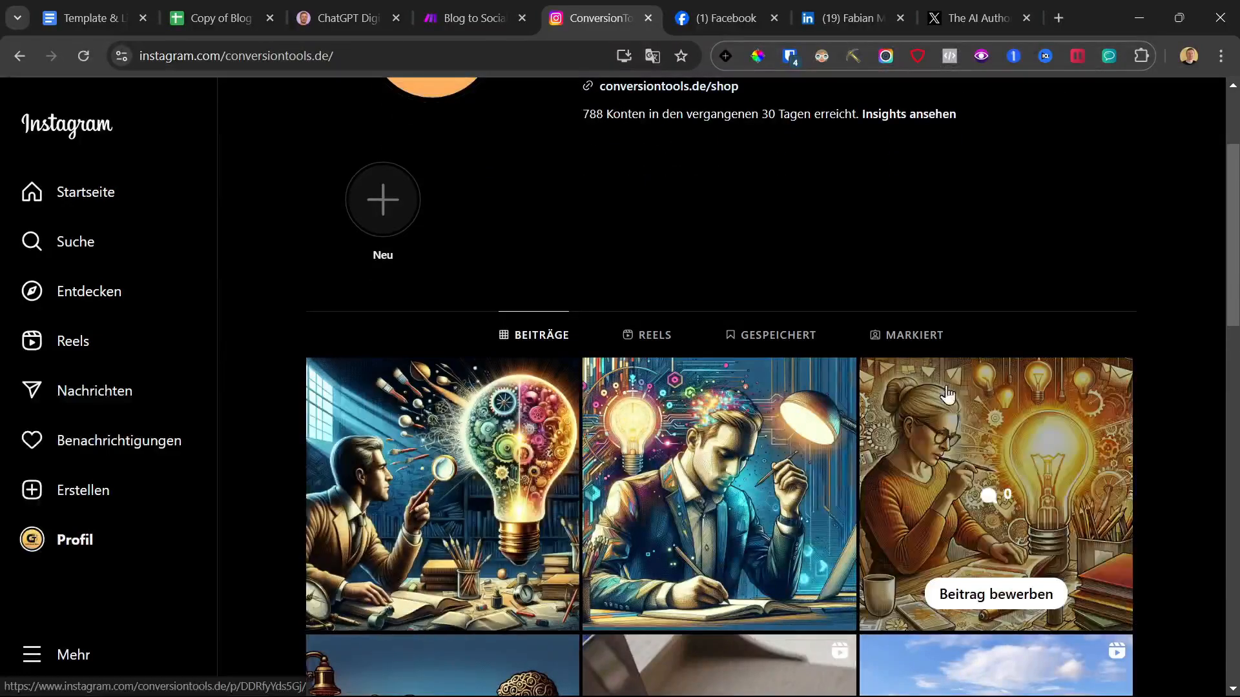
click(680, 9)
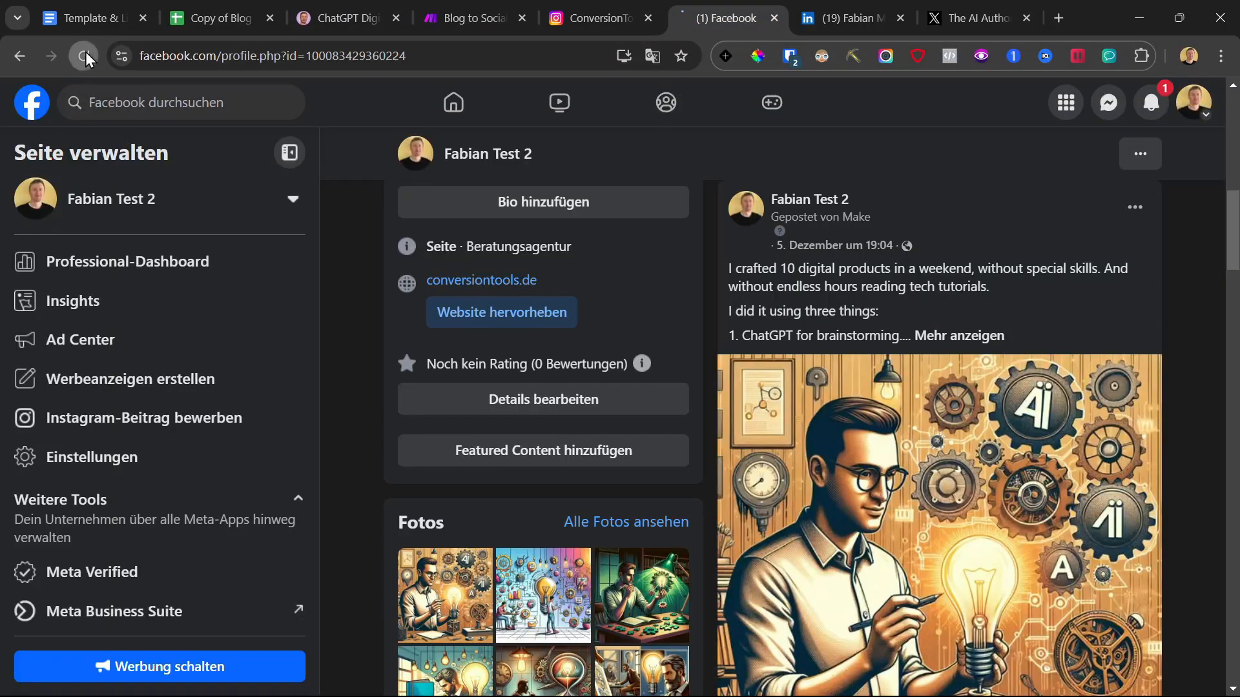
click(83, 56)
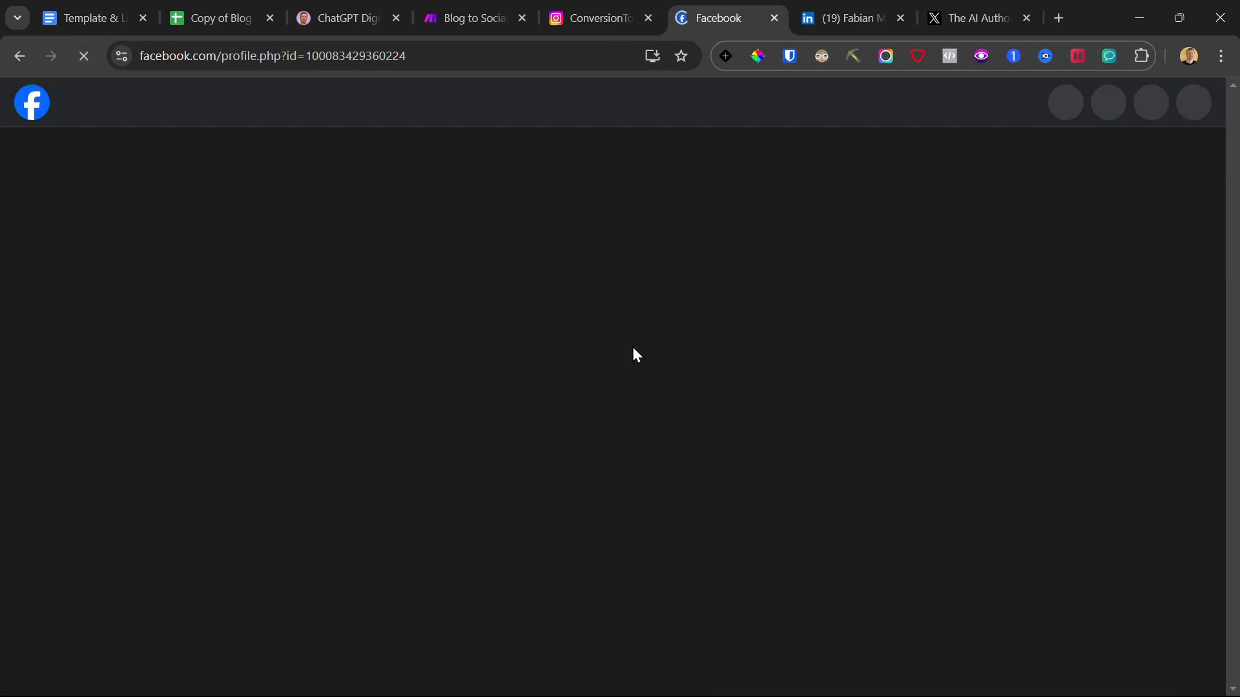
click(846, 19)
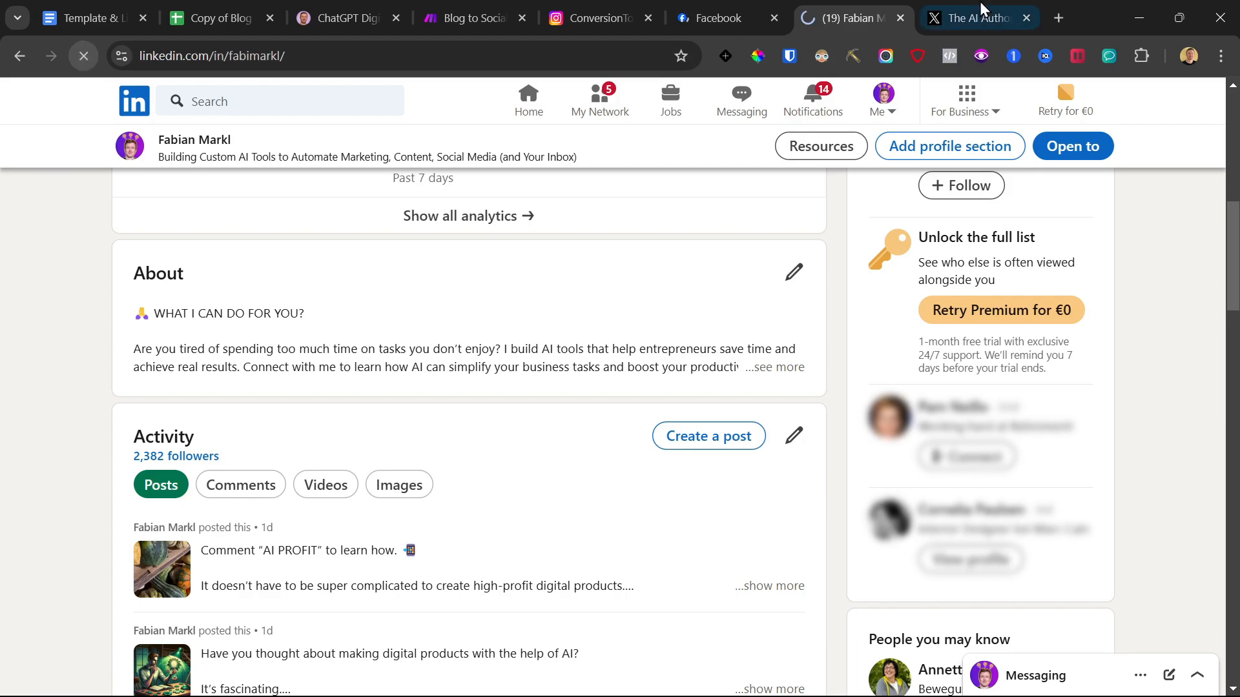
click(972, 18)
click(84, 54)
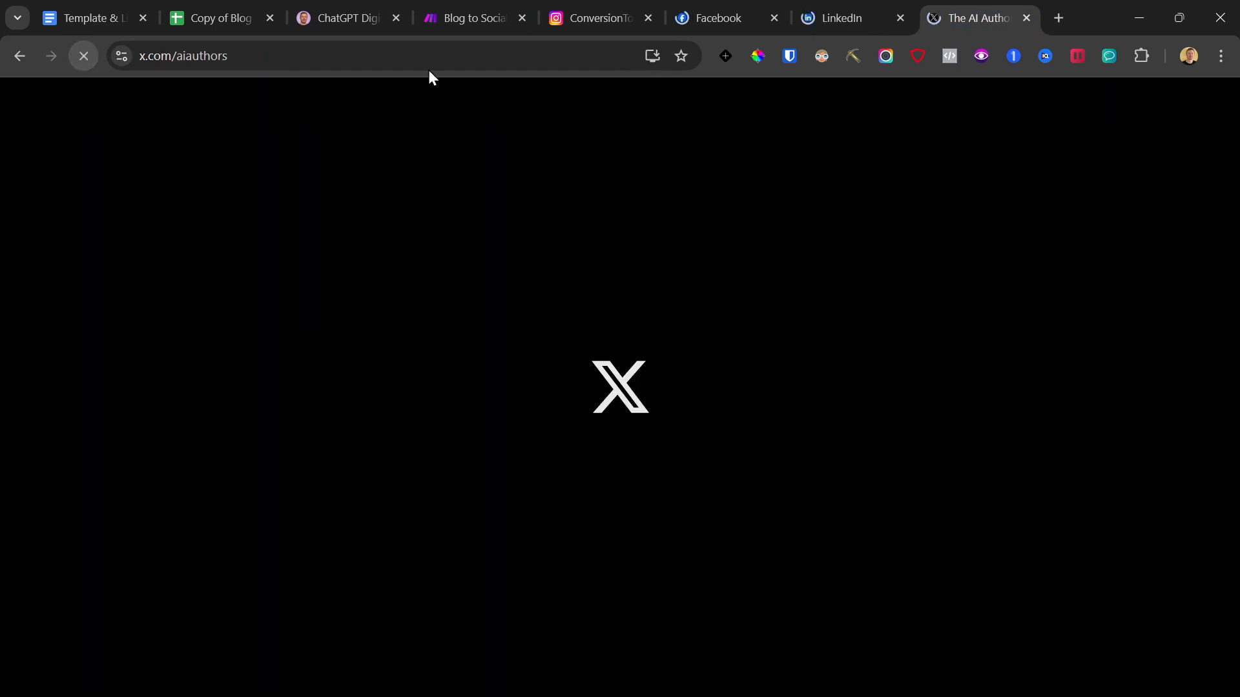
click(678, 15)
Scroll Facebook, LinkedIn and X to confirm the new posts, then return to Make.
scroll(662, 370, down, 10)
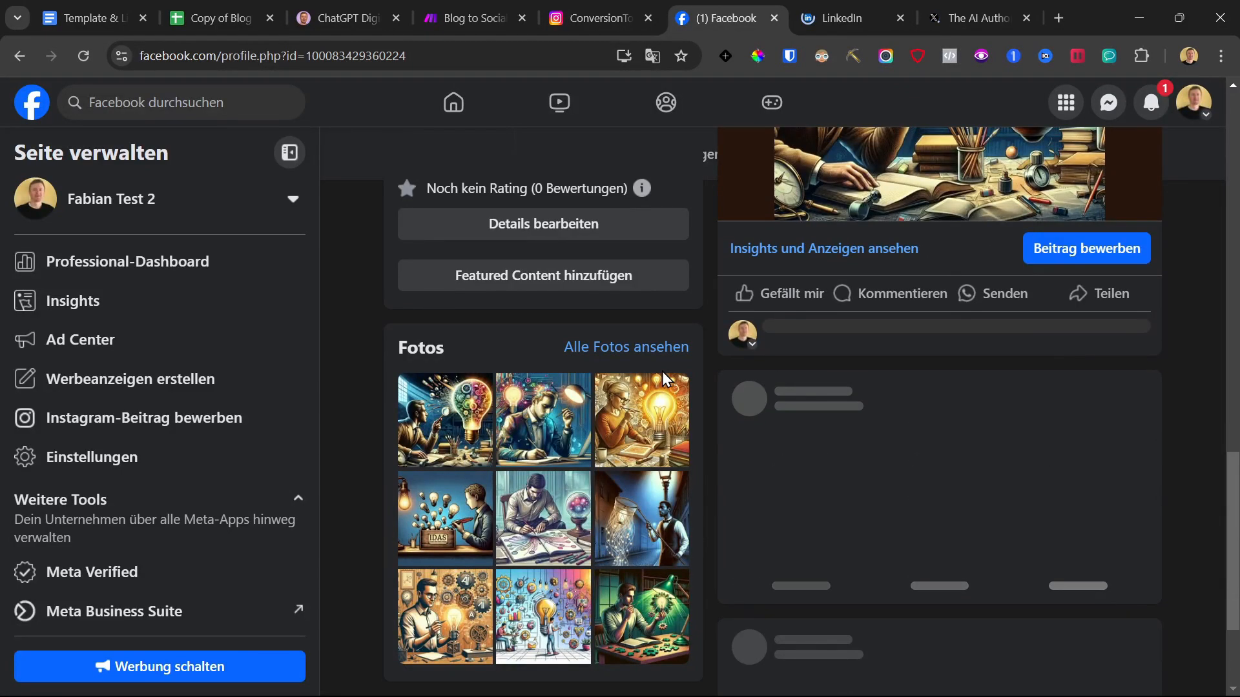
scroll(931, 354, up, 15)
scroll(931, 354, down, 10)
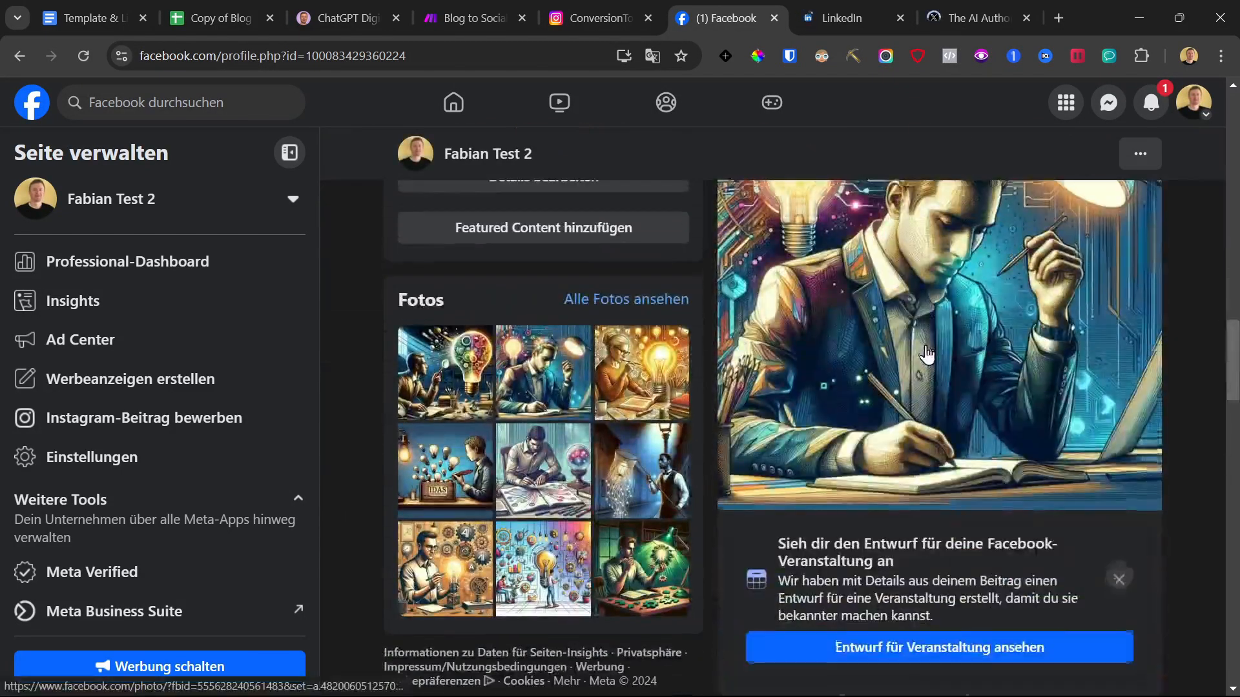
scroll(928, 348, down, 10)
scroll(927, 356, up, 5)
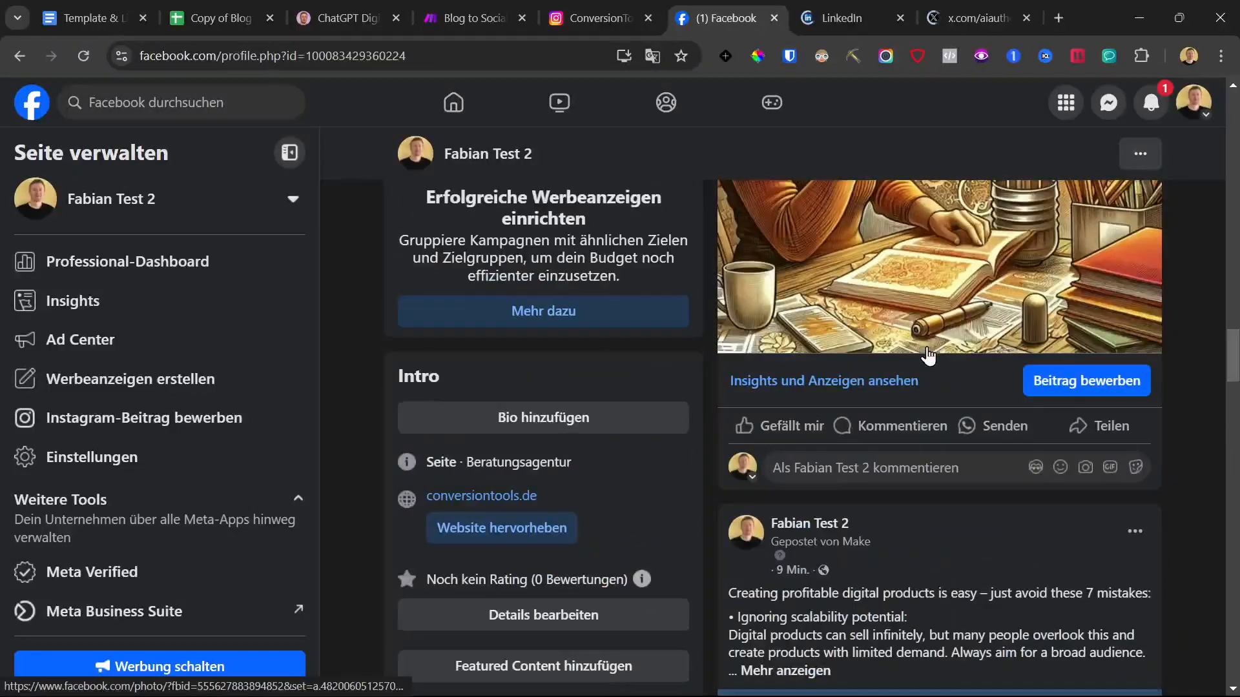
click(828, 9)
scroll(539, 413, down, 6)
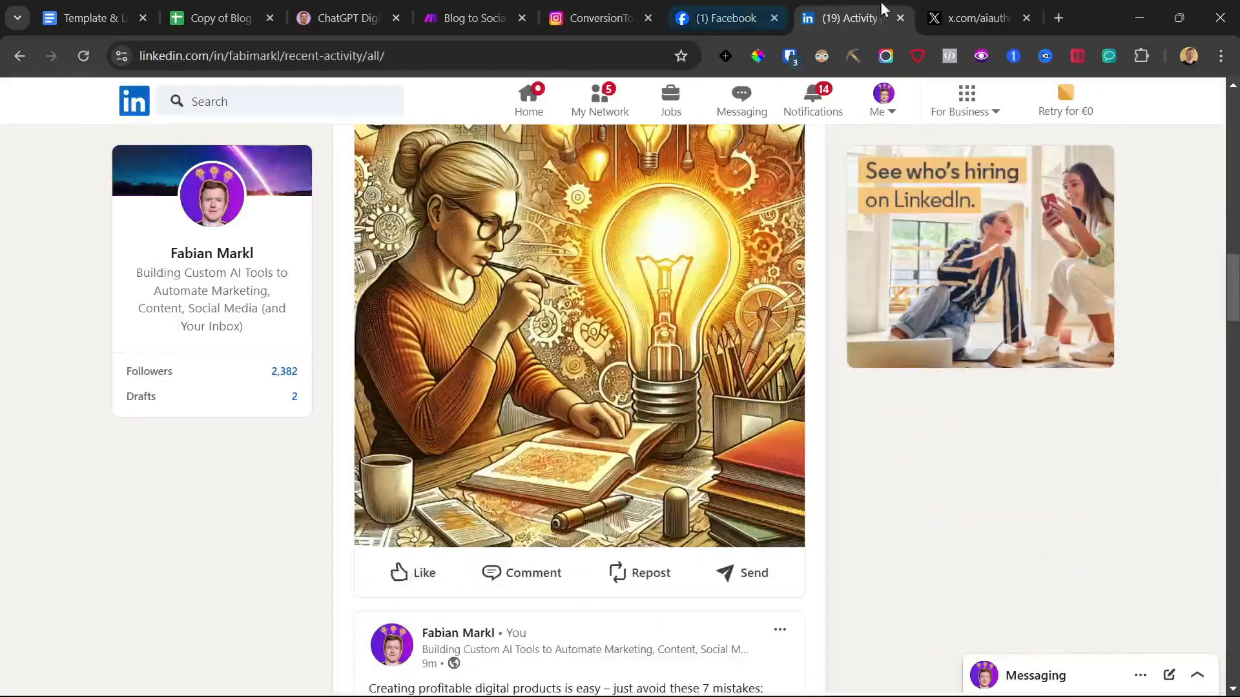
click(963, 5)
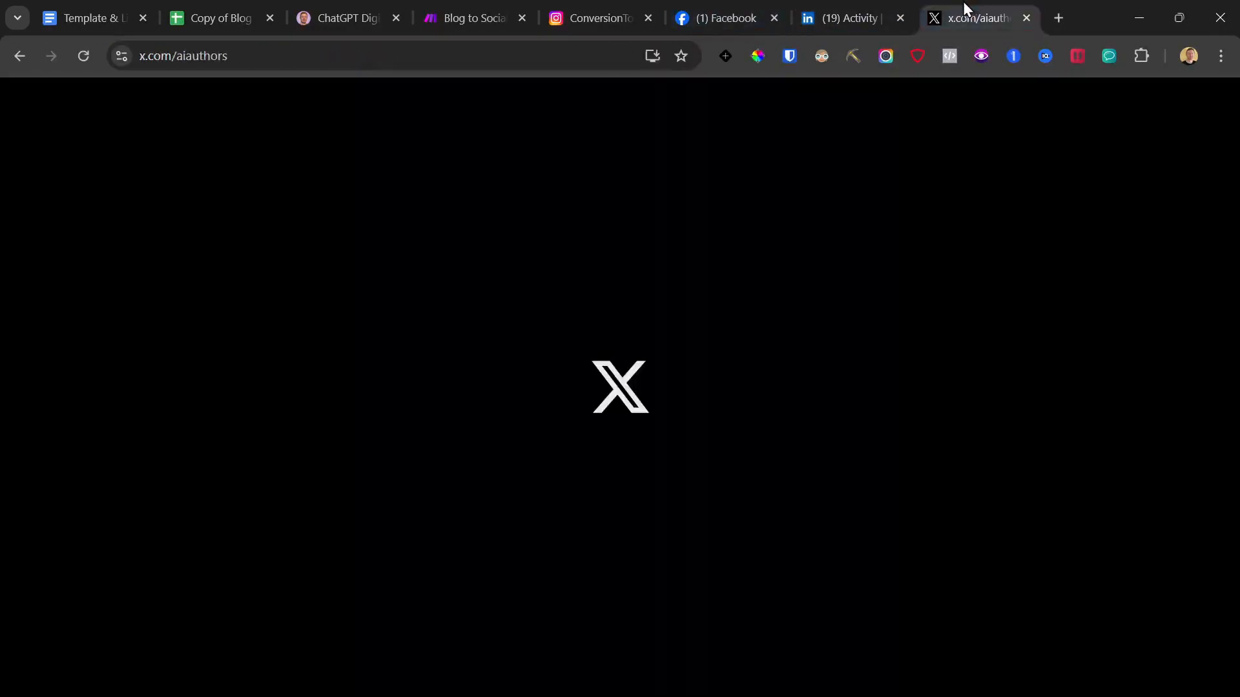
scroll(431, 414, down, 7)
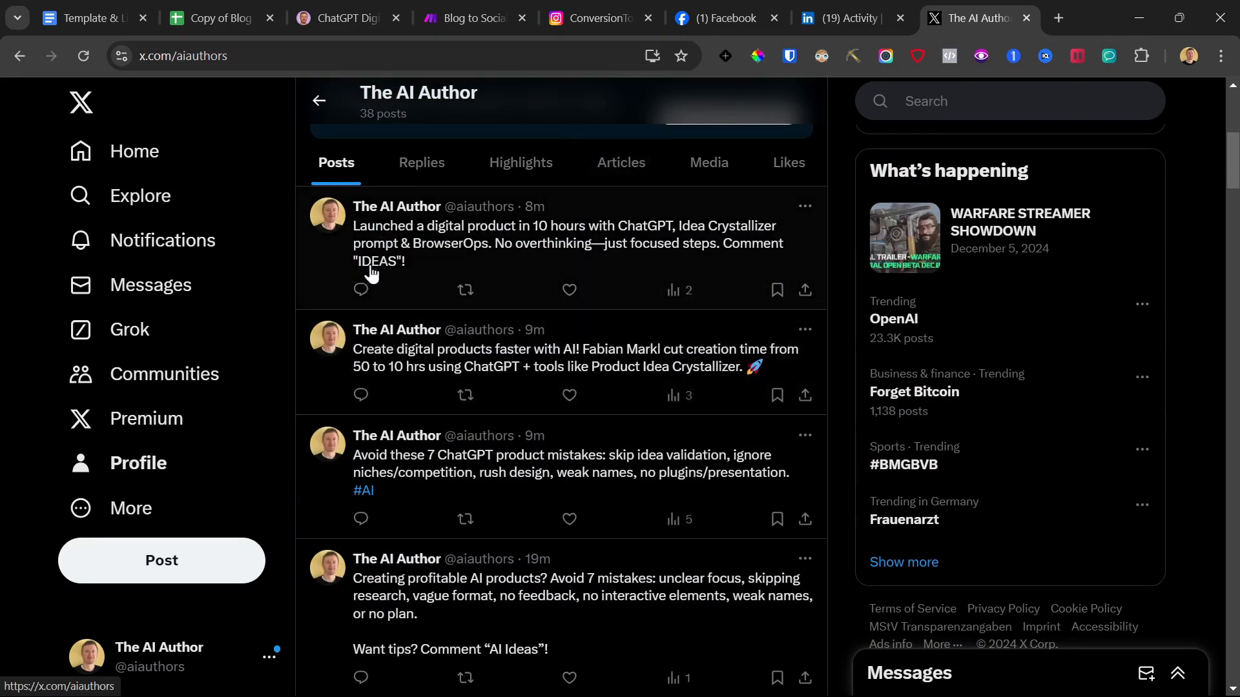
click(500, 19)
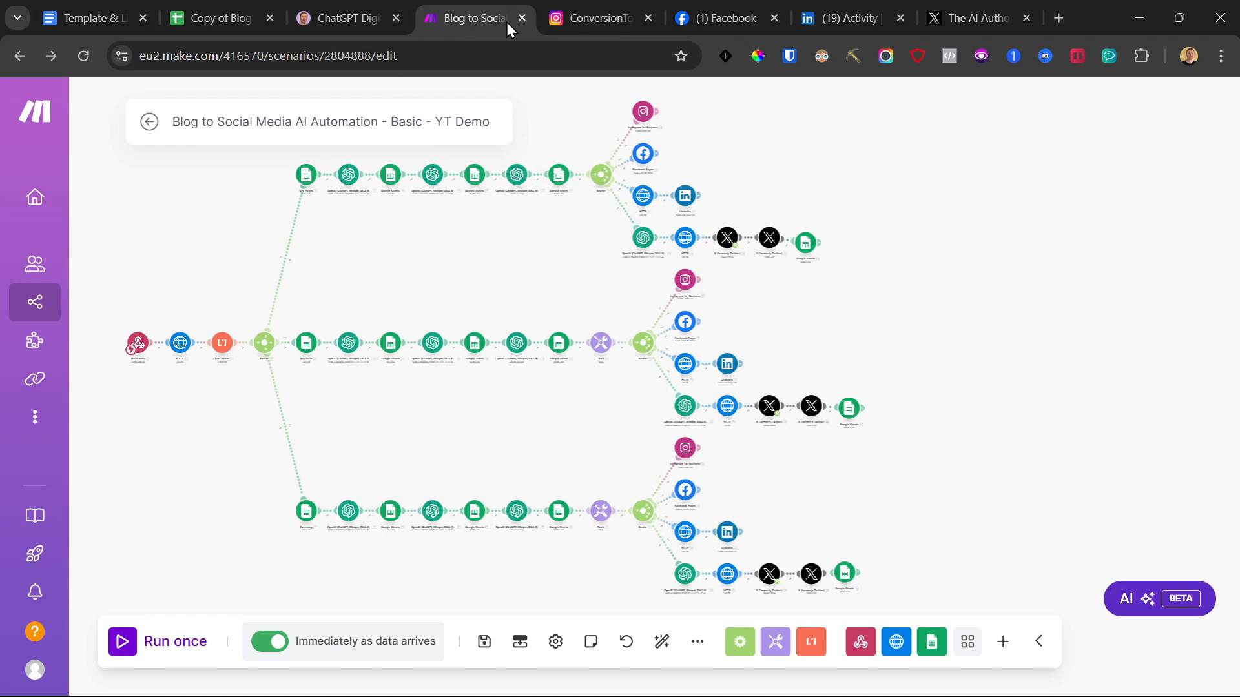
Map '58. Media IDs[]' into the top branch's X post Media IDs field.
click(769, 238)
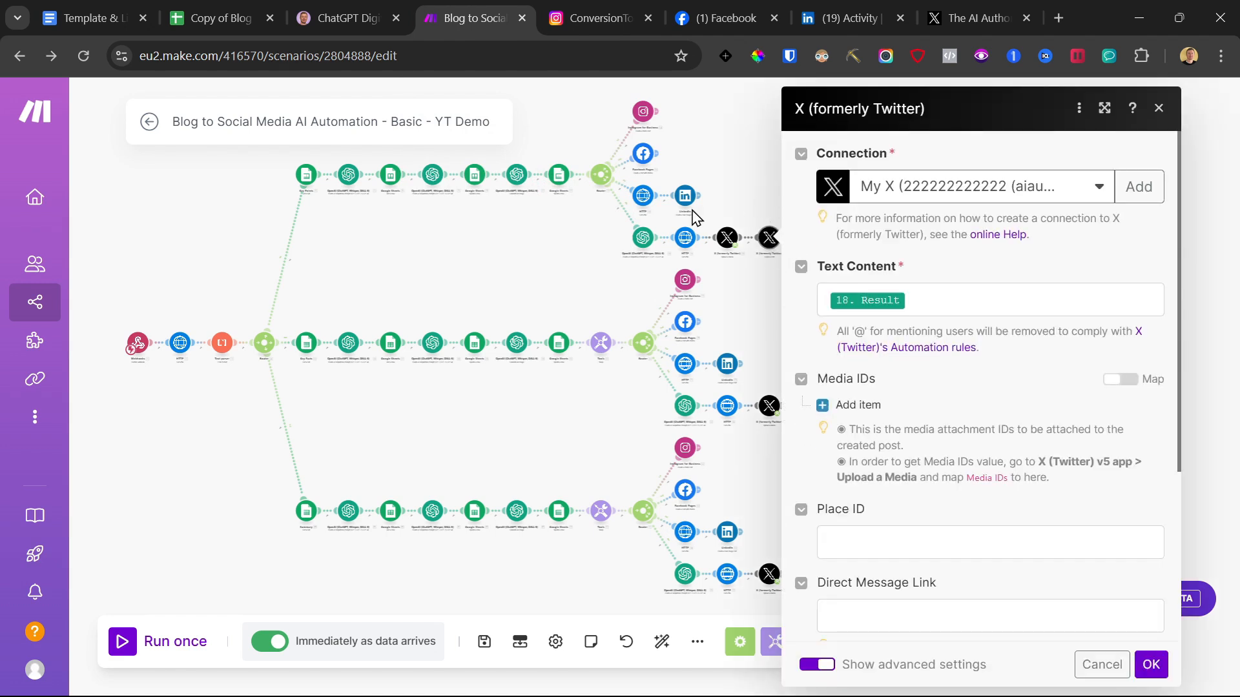
click(853, 406)
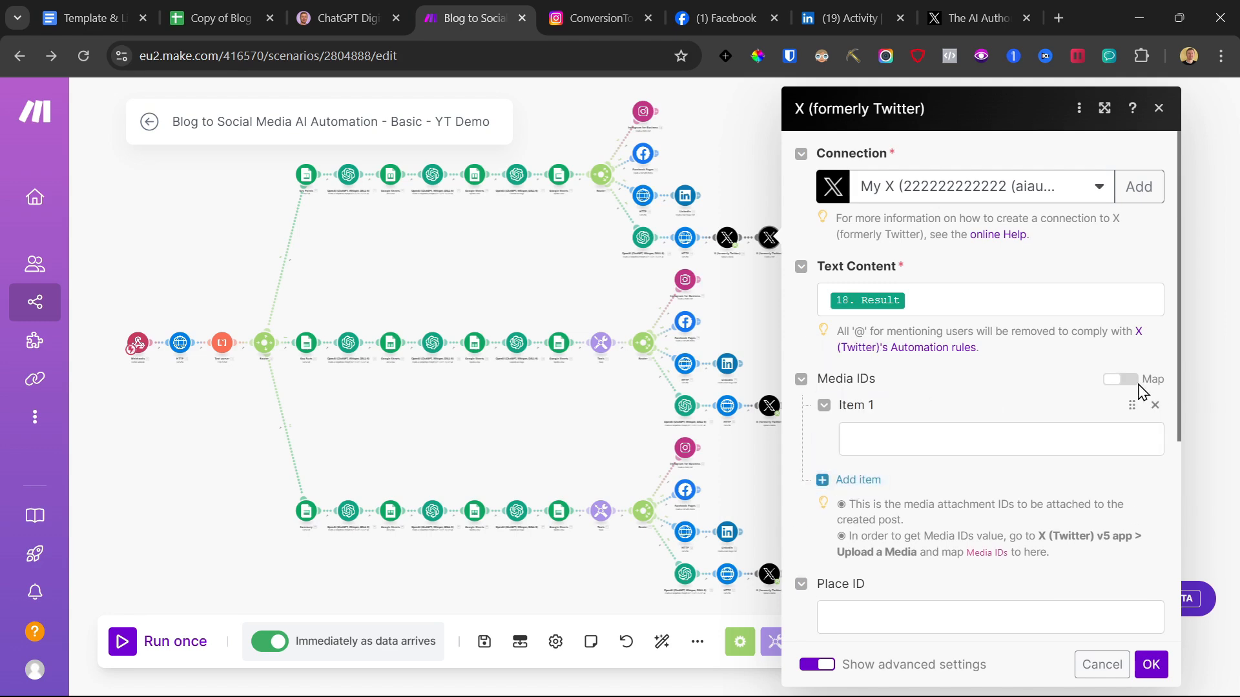
click(1122, 379)
click(929, 412)
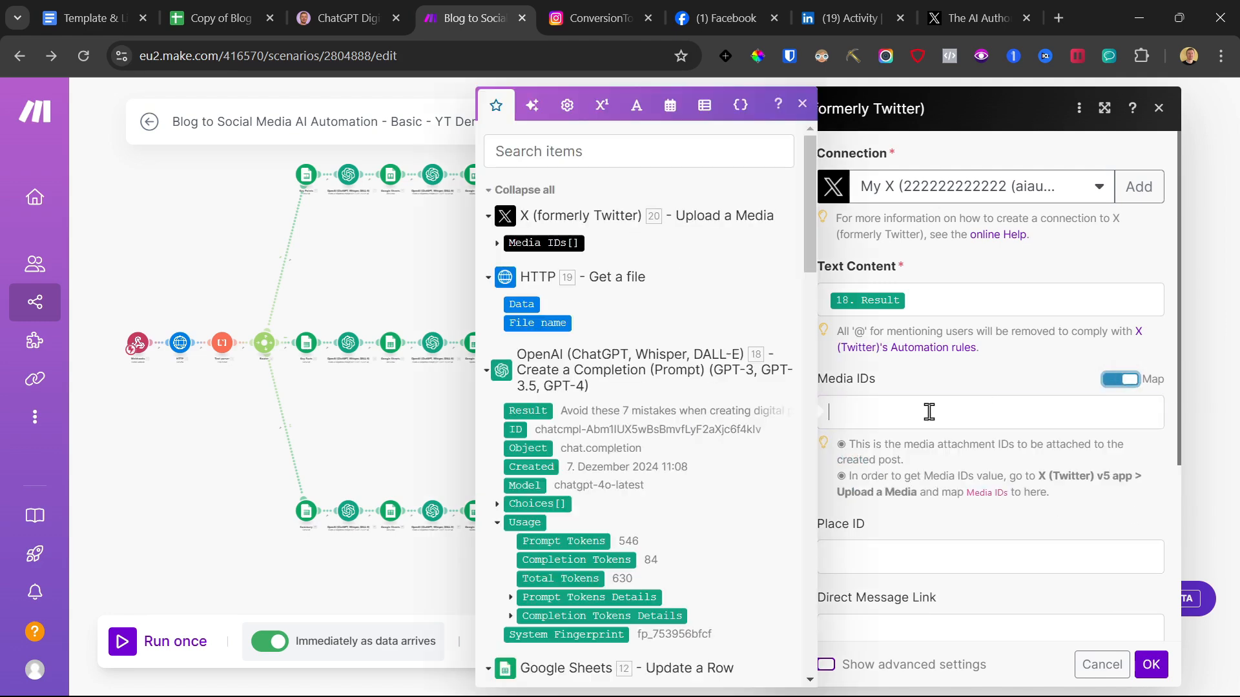
click(498, 245)
click(531, 262)
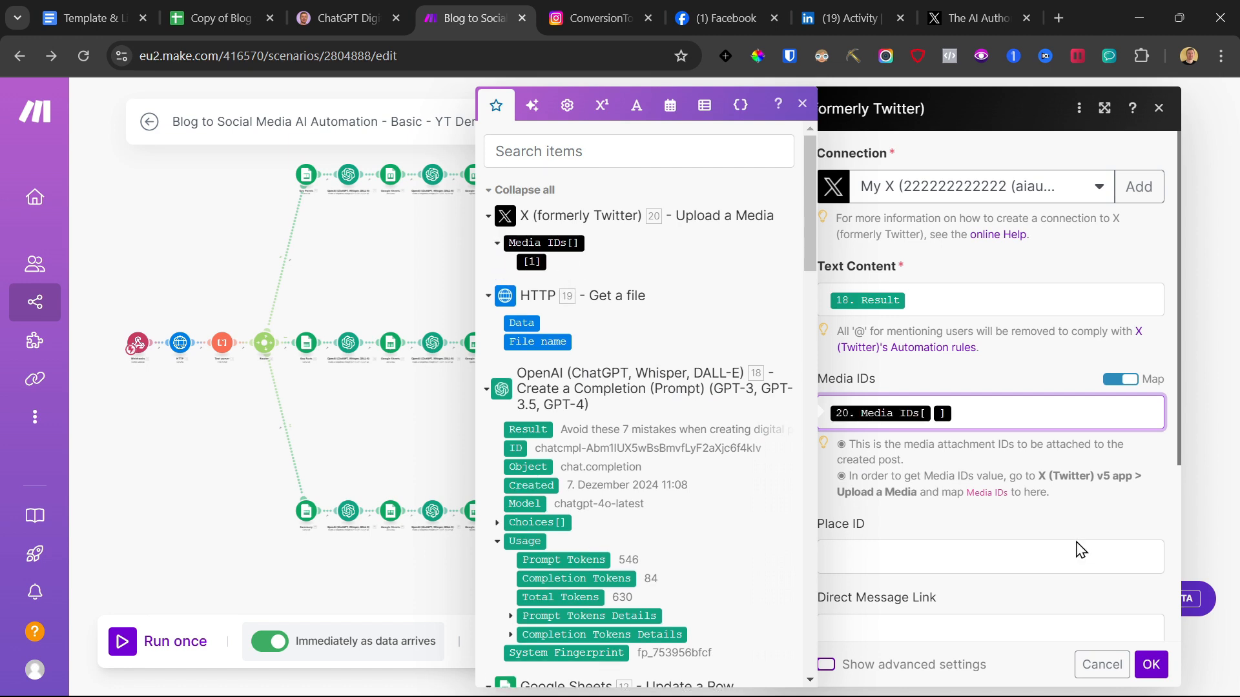
click(1146, 665)
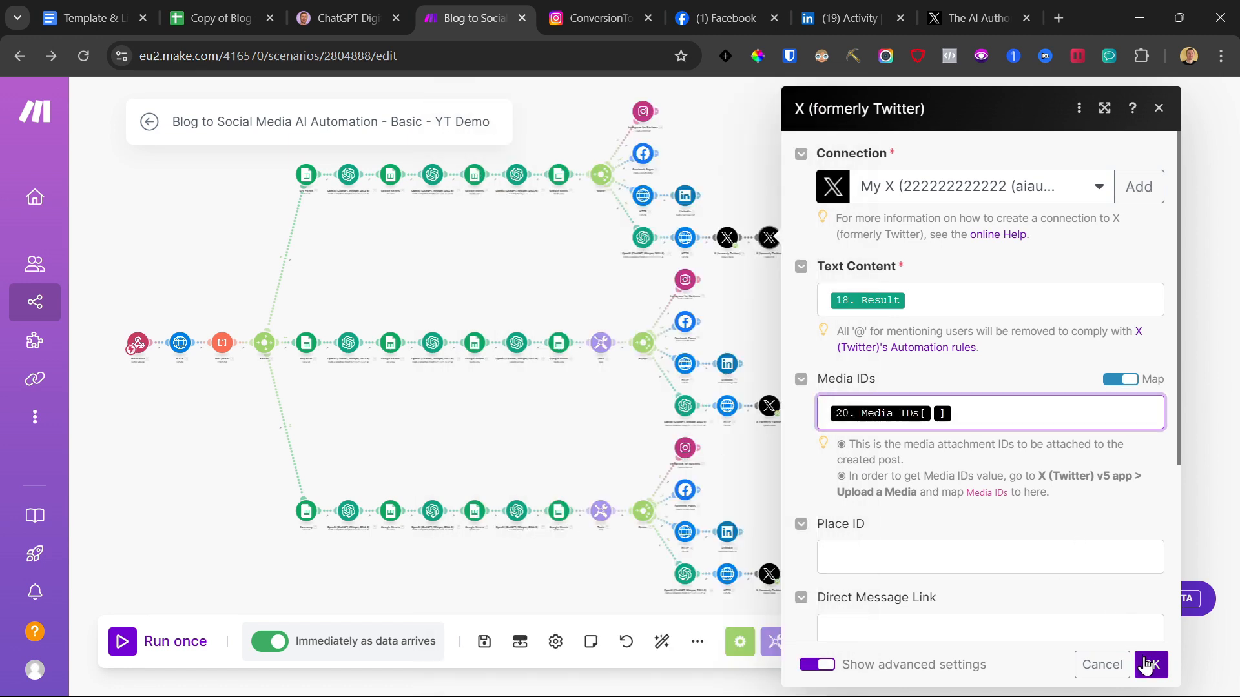
Map module 39's uploaded media IDs into the middle branch's X post.
click(810, 405)
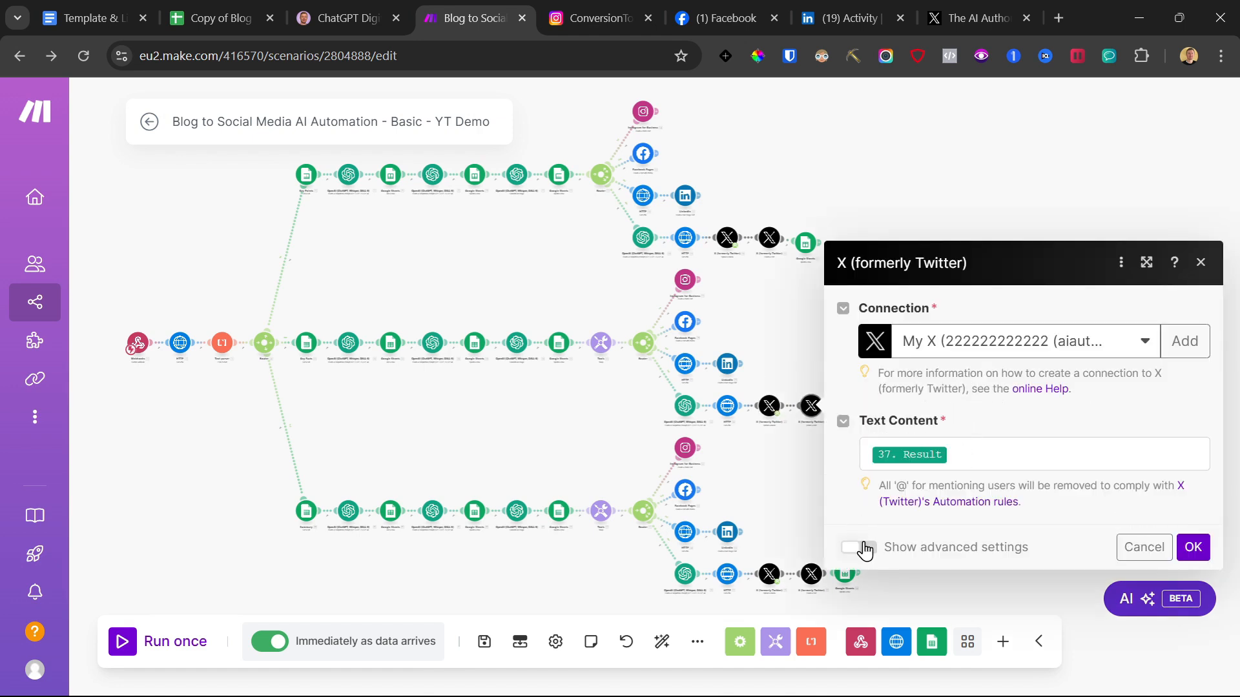
click(859, 548)
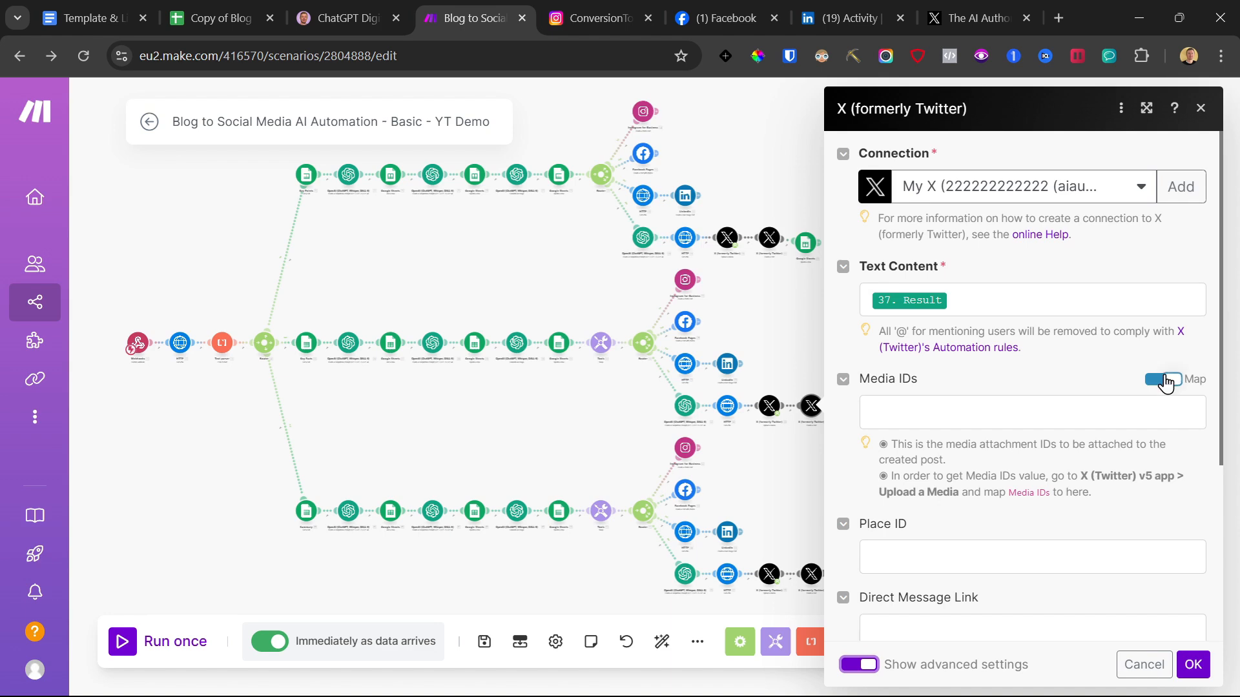
click(862, 419)
click(539, 244)
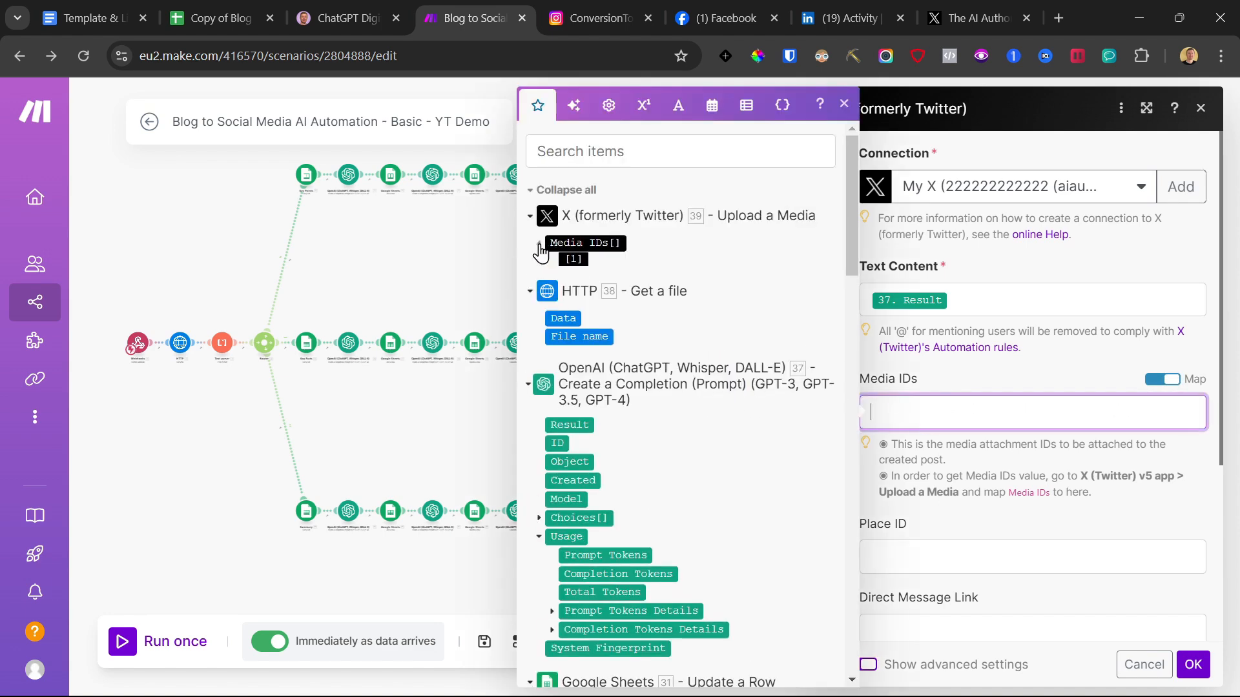
click(572, 262)
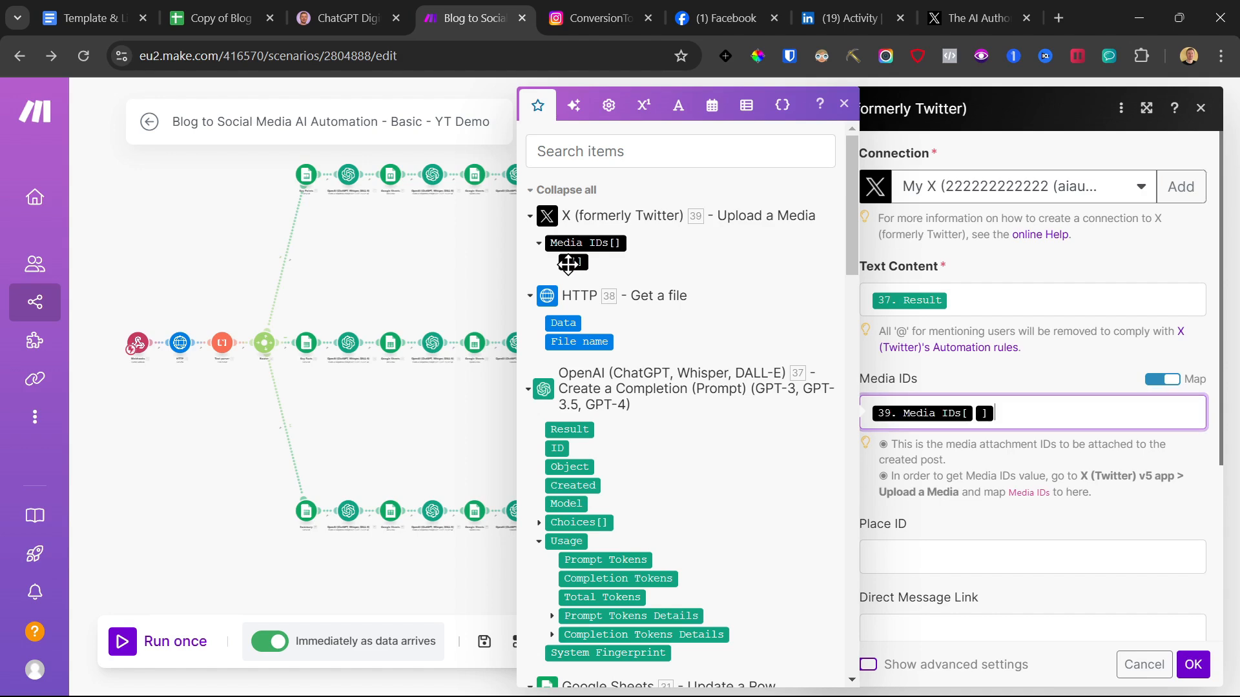
click(1193, 664)
Attach the uploaded image's Media IDs to the bottom branch's X post and save the scenario.
drag(840, 501, 858, 440)
click(829, 514)
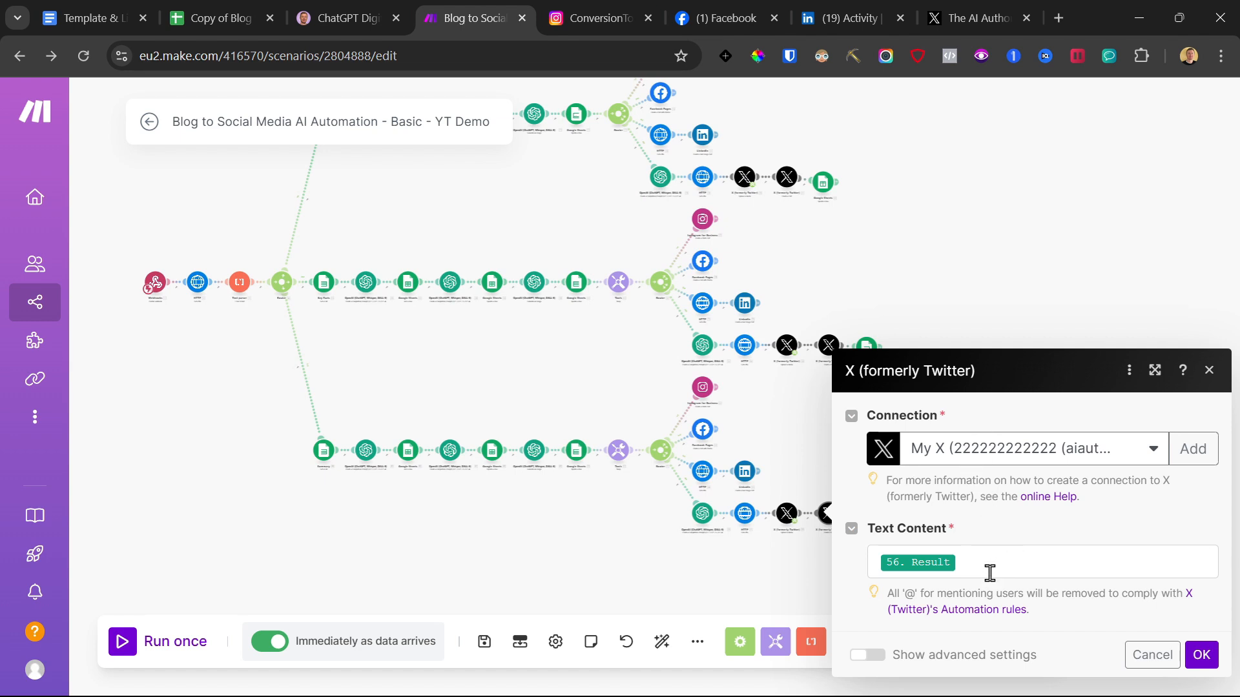
click(865, 655)
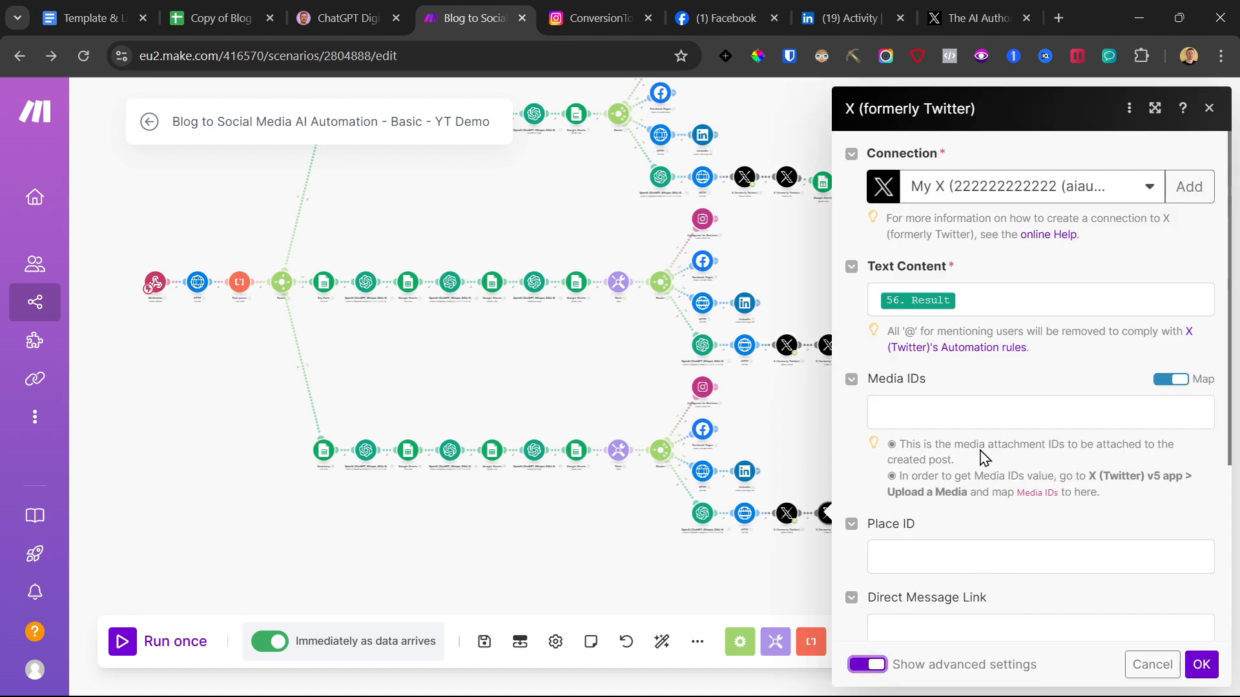
click(924, 406)
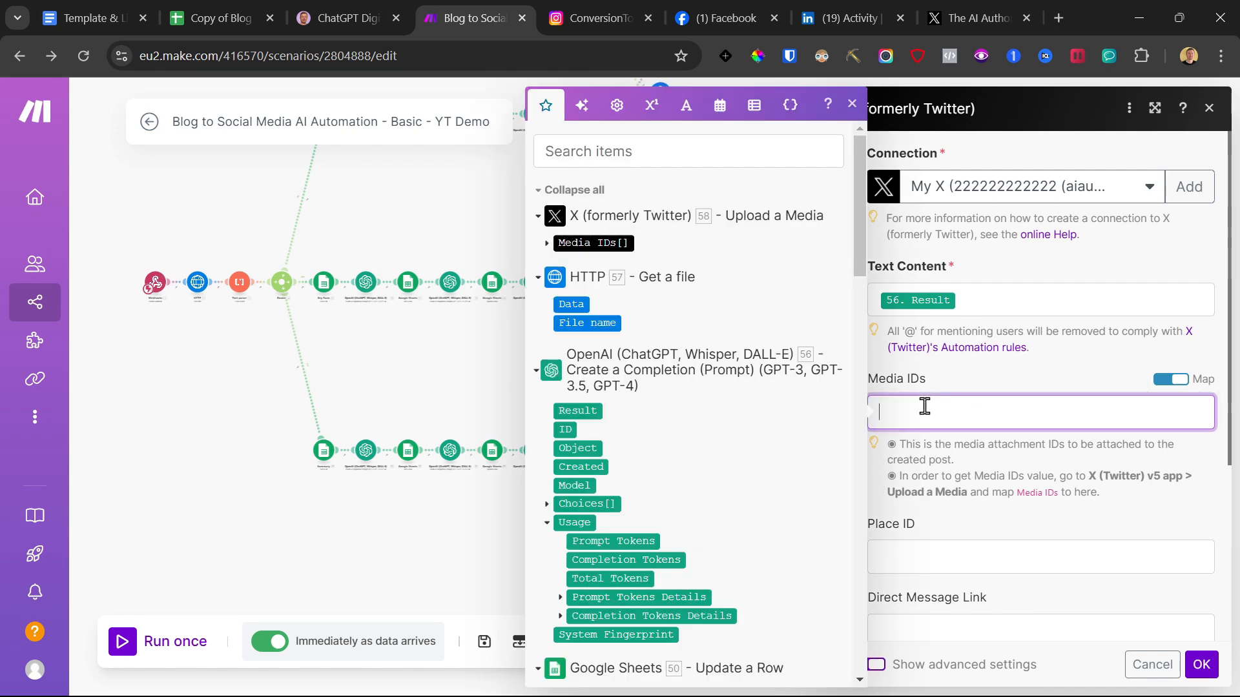
click(548, 250)
click(1201, 664)
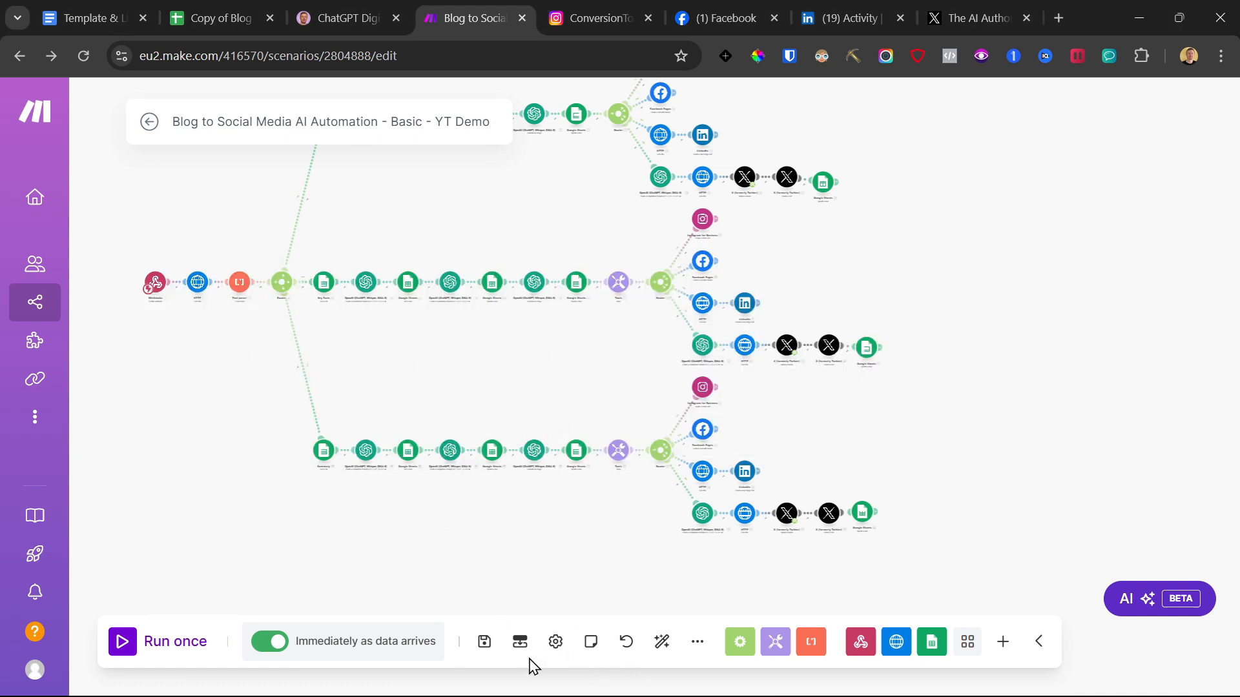
click(484, 641)
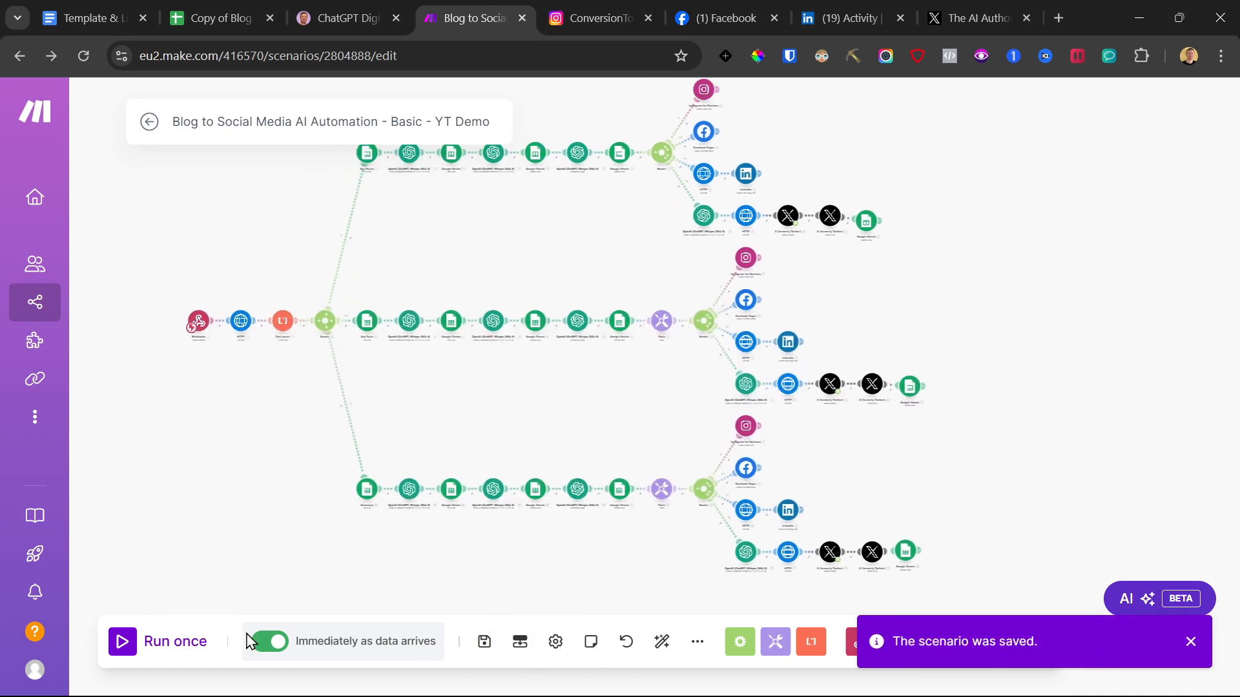
click(216, 3)
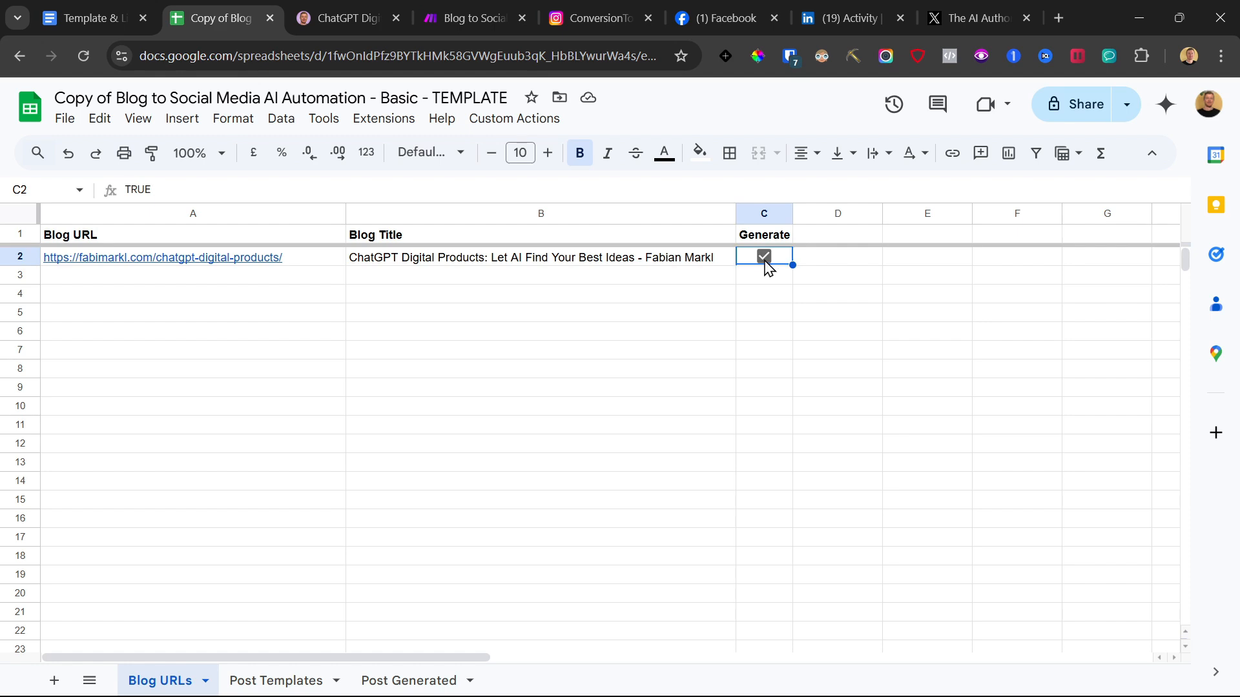
Untick and re-tick Generate in C2 to trigger the scenario, and watch the Make run.
click(764, 257)
click(764, 257)
click(465, 17)
click(601, 18)
click(474, 17)
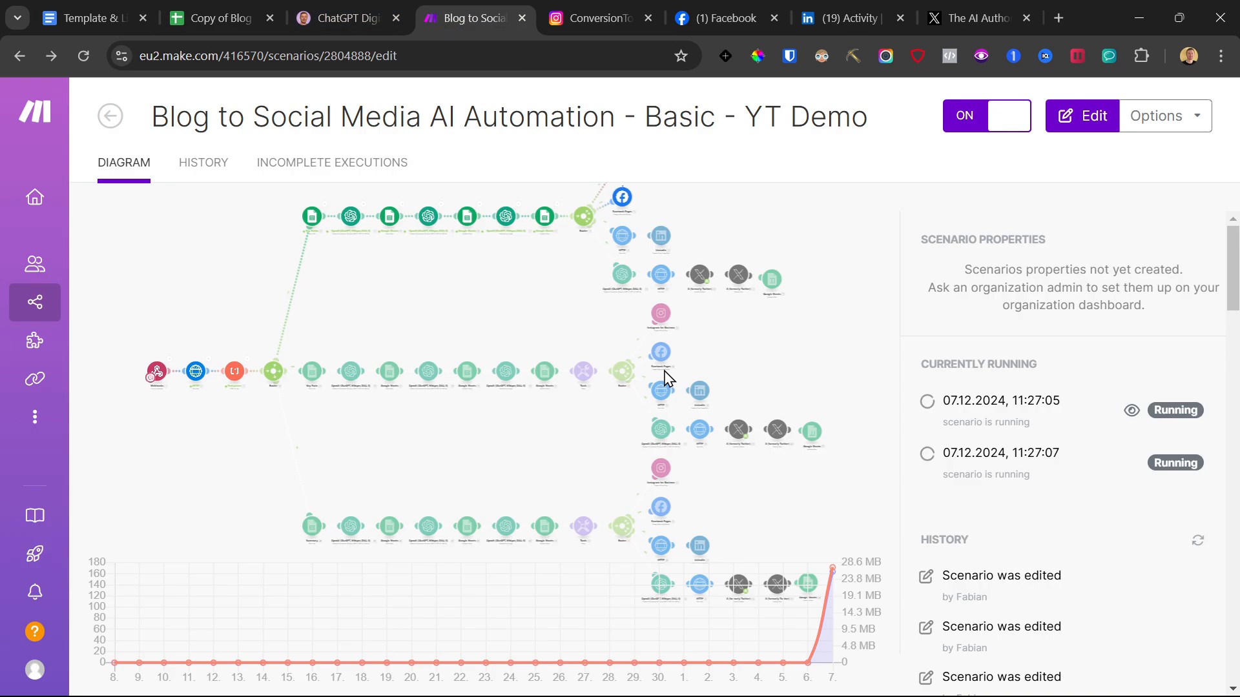
key(alt+Tab)
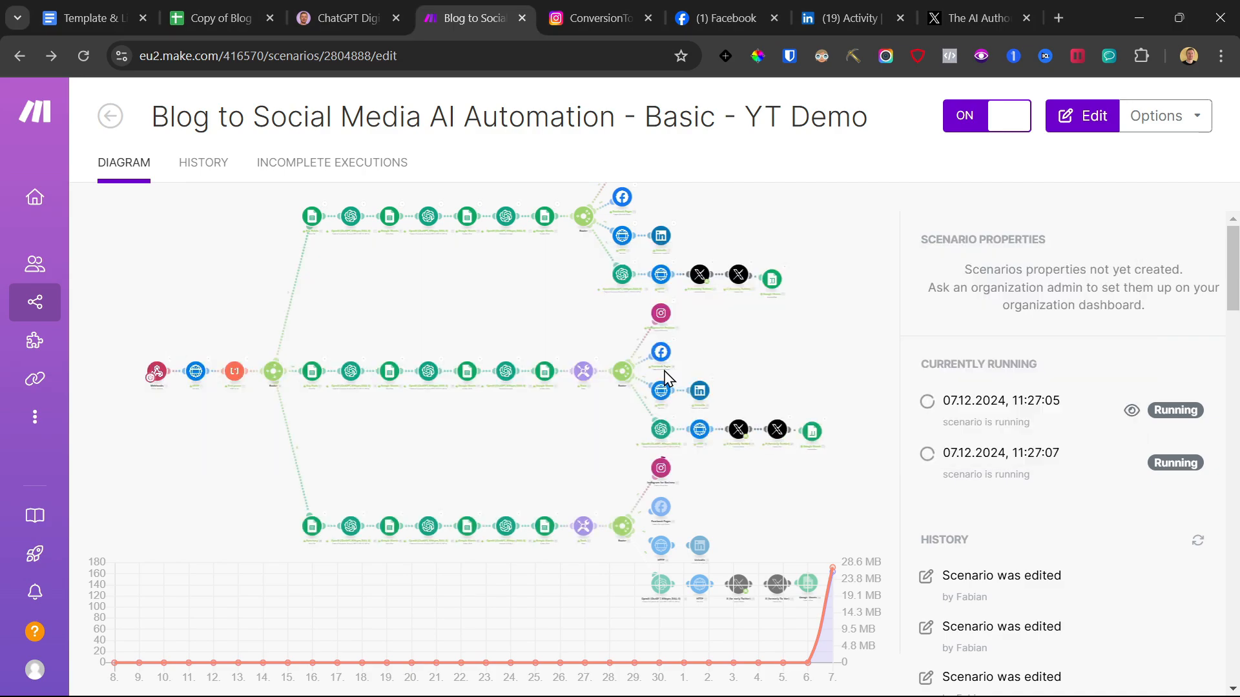
Check the Post Generated sheet and X profile for the new image posts, then return to Make.
key(ctrl+2)
scroll(577, 360, down, 13)
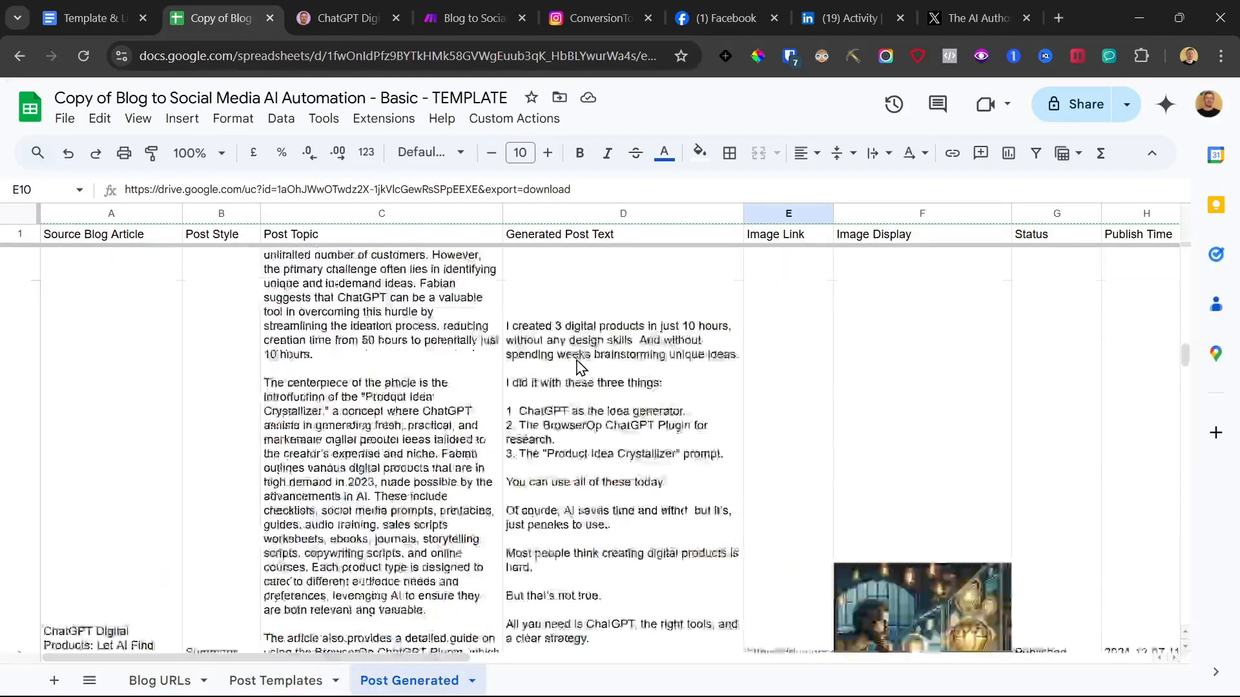
scroll(577, 365, down, 5)
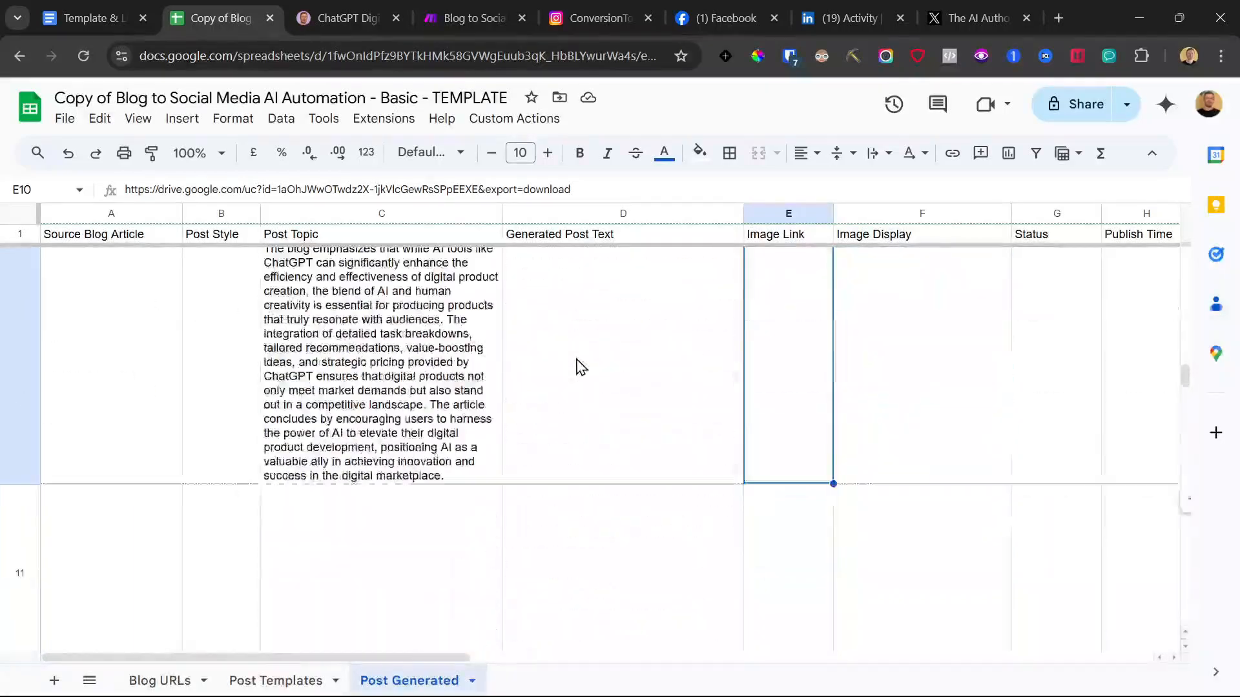
click(978, 18)
scroll(514, 367, down, 15)
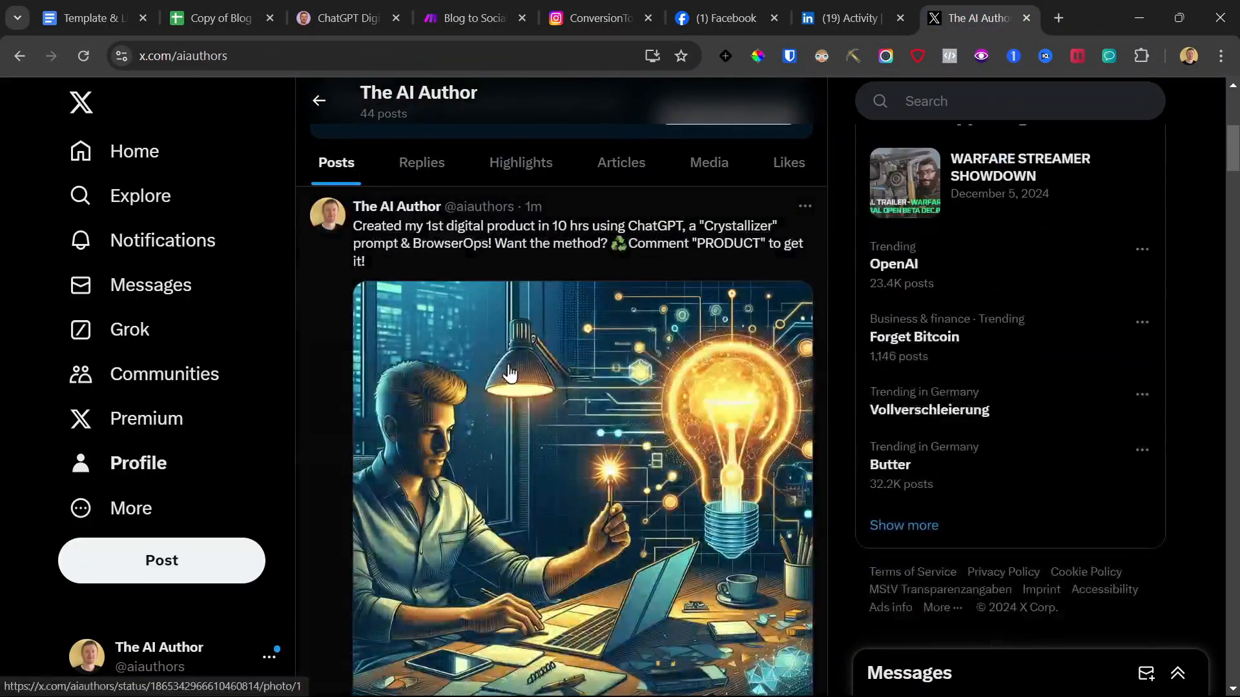
scroll(574, 389, down, 4)
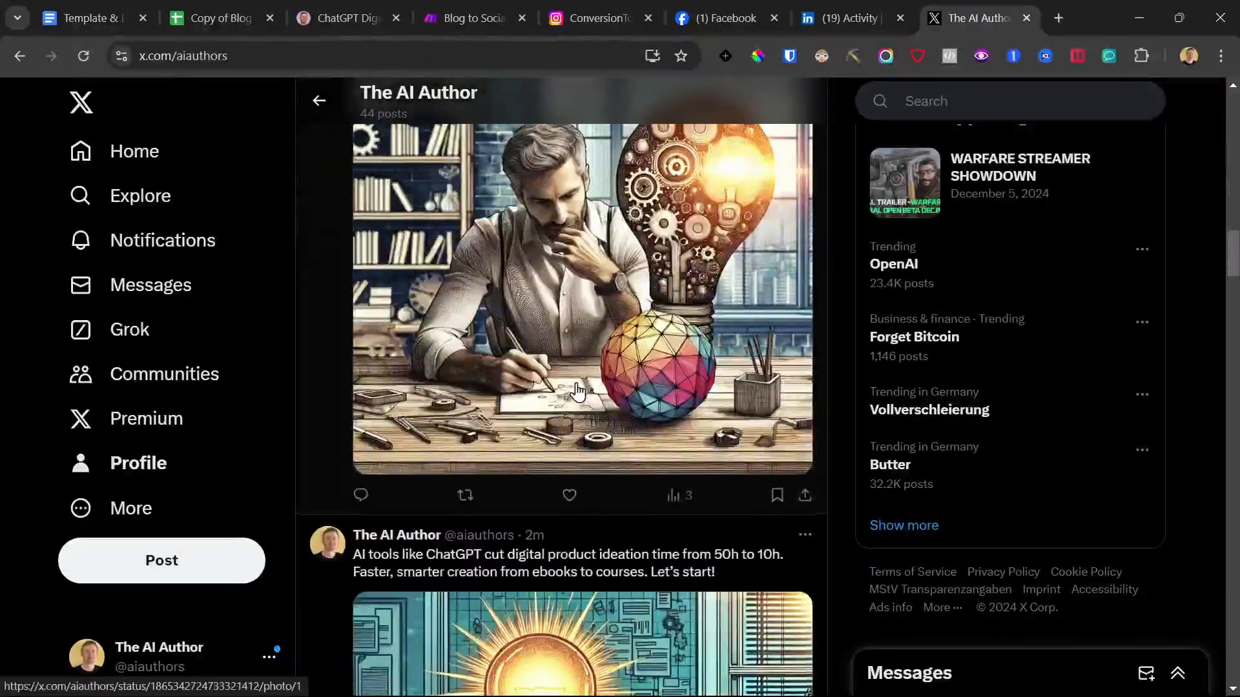
scroll(572, 394, up, 3)
click(473, 18)
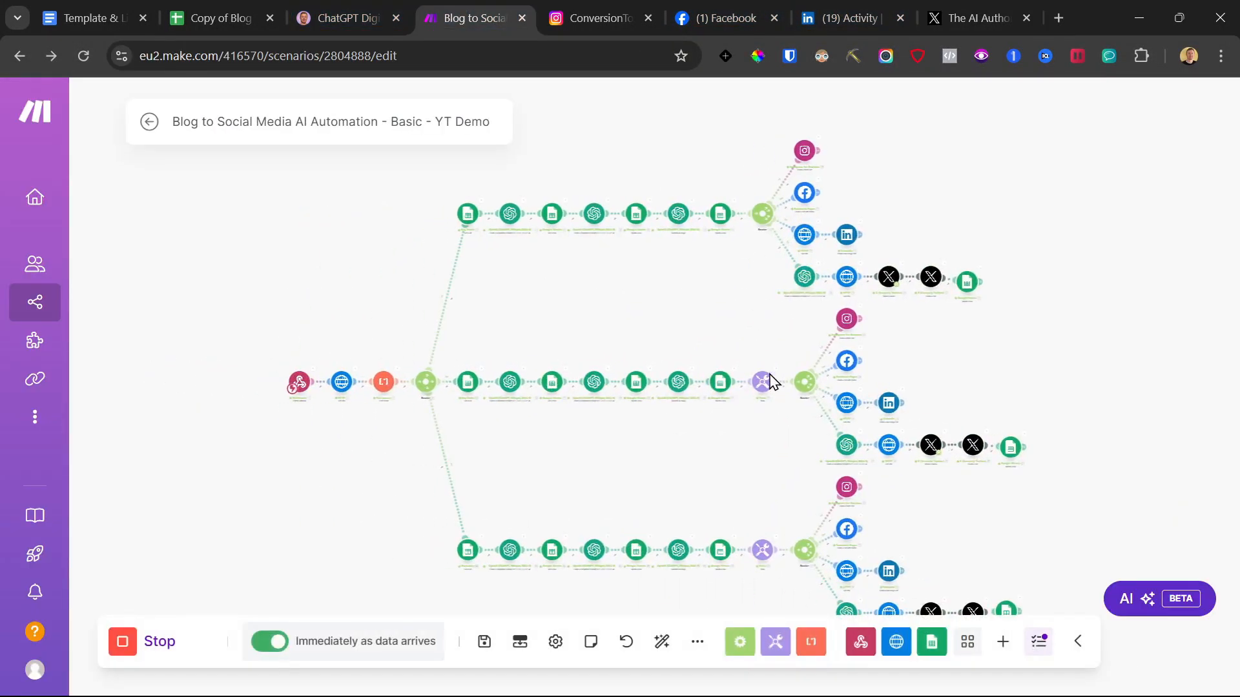
Set the first branch's Sleep delay to 300 seconds.
click(756, 382)
click(822, 365)
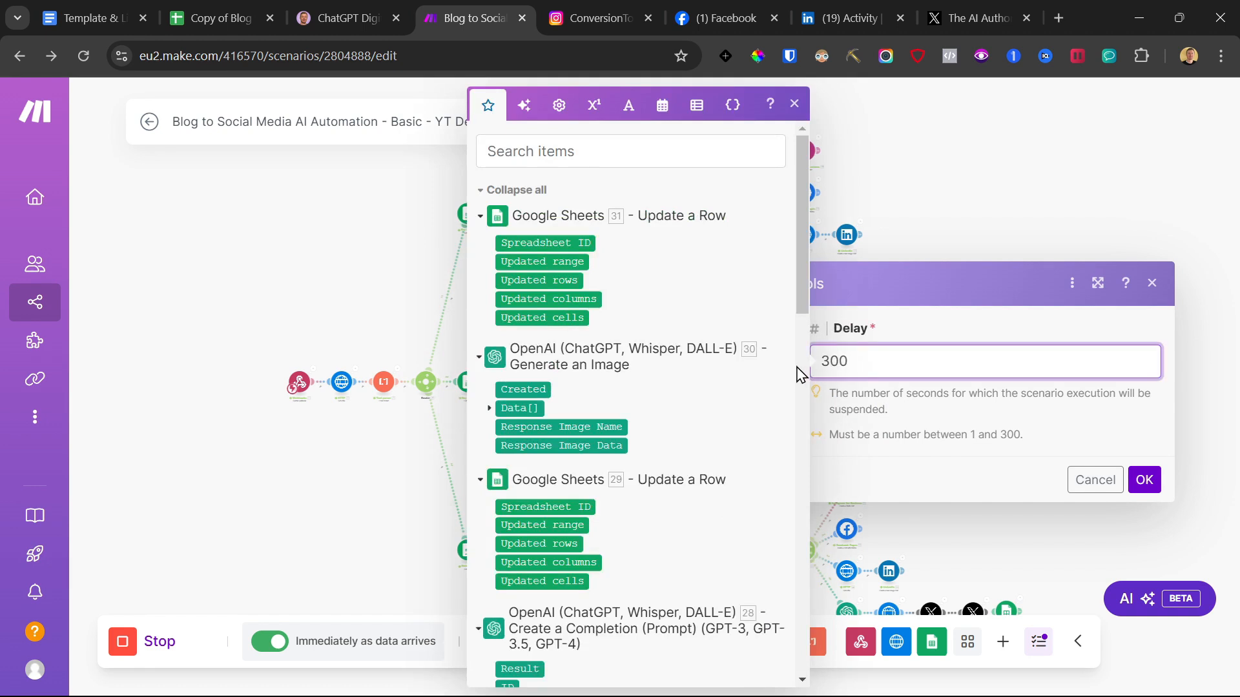
click(1148, 481)
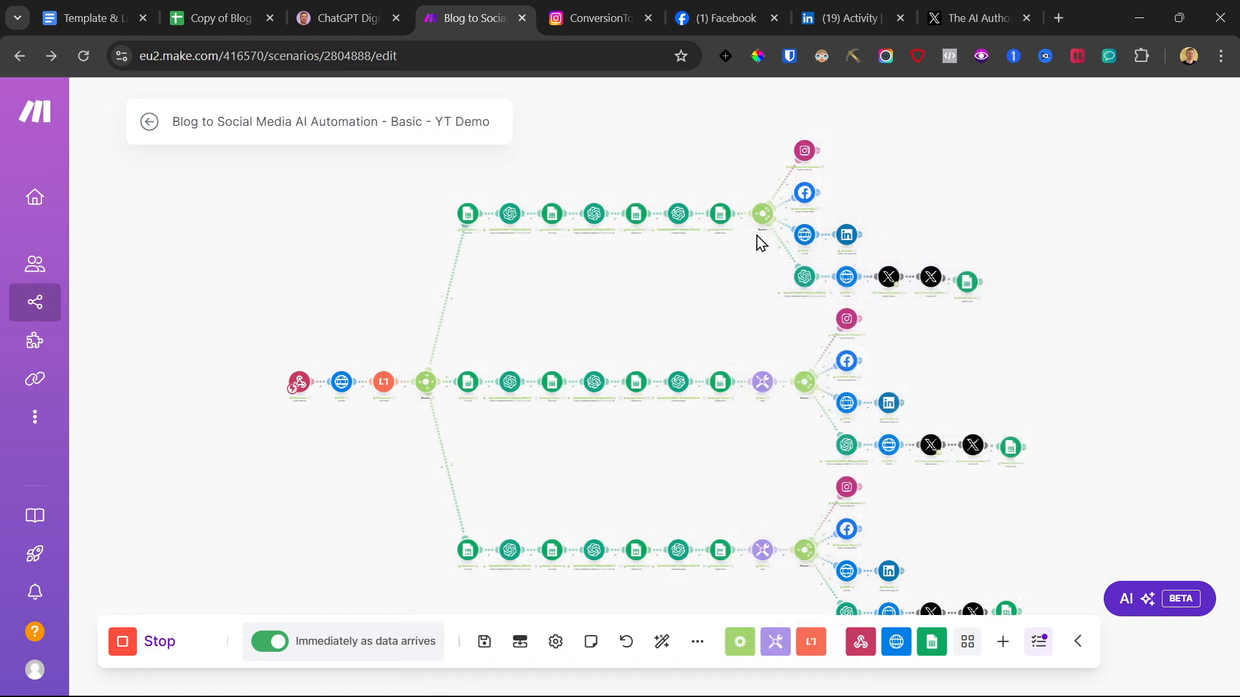
Change the bottom branch's Sleep delay from 1 to 300 seconds to match.
click(762, 553)
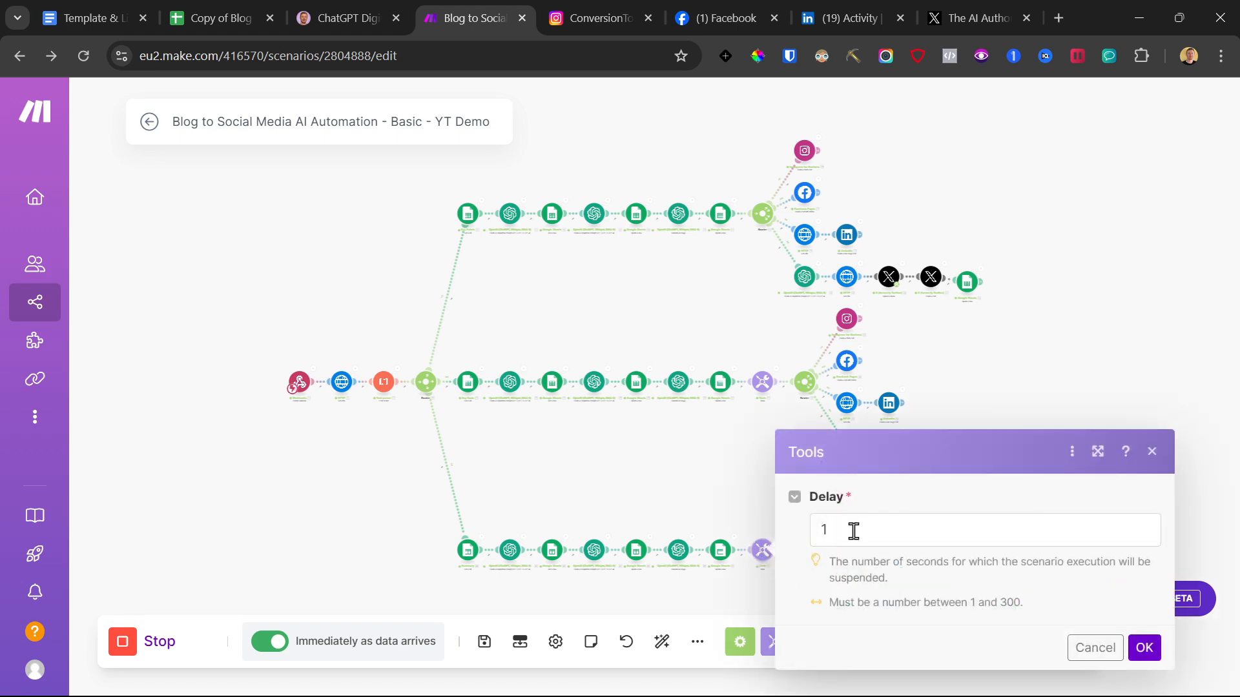
click(853, 531)
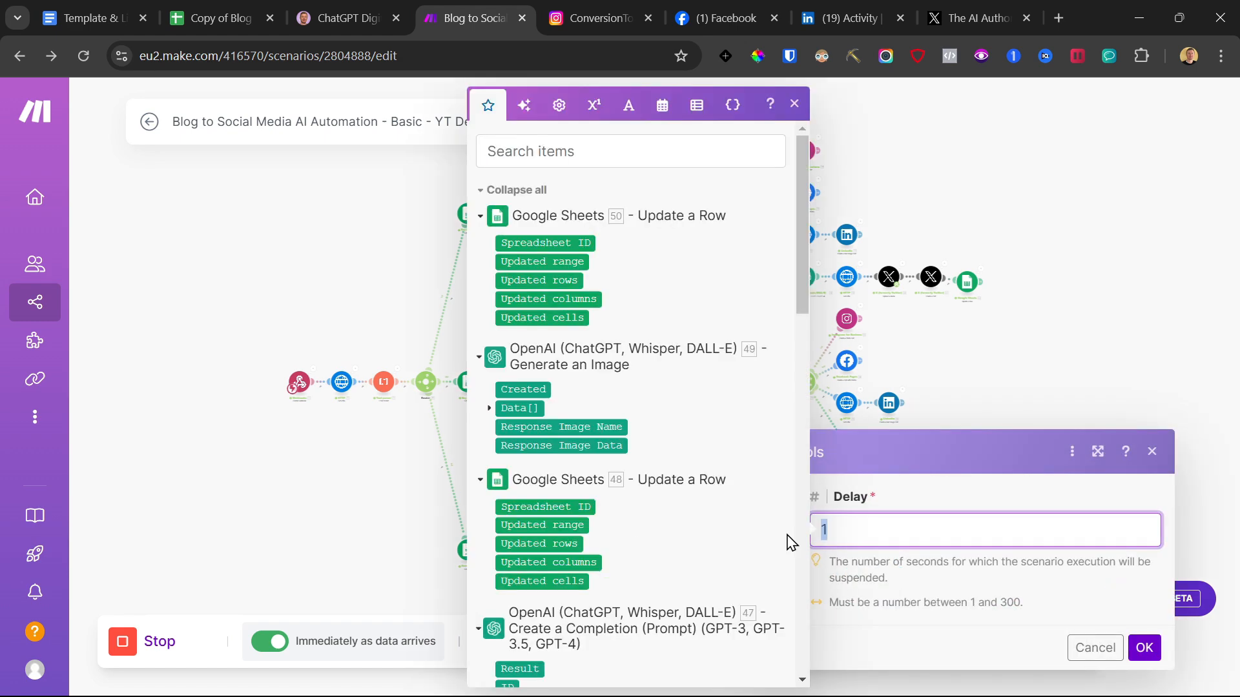
click(1145, 648)
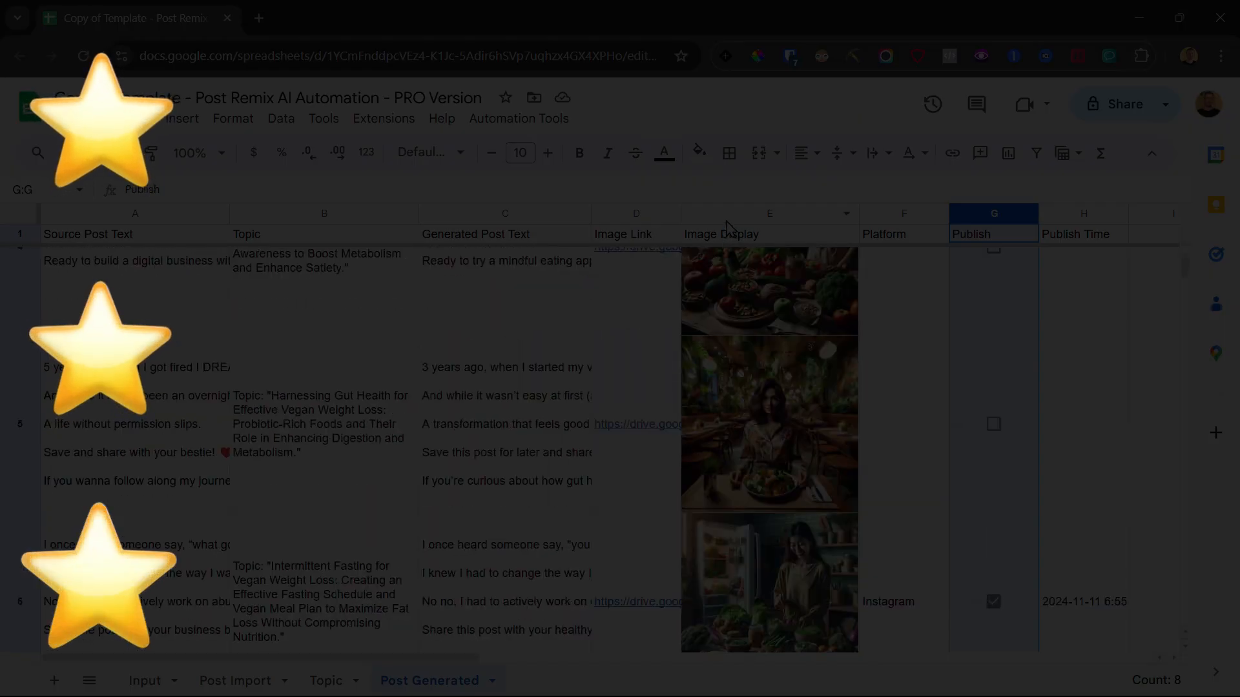
Tick the G2 Publish checkbox for the vegan macronutrients post on Post Generated.
scroll(723, 270, down, 4)
click(897, 206)
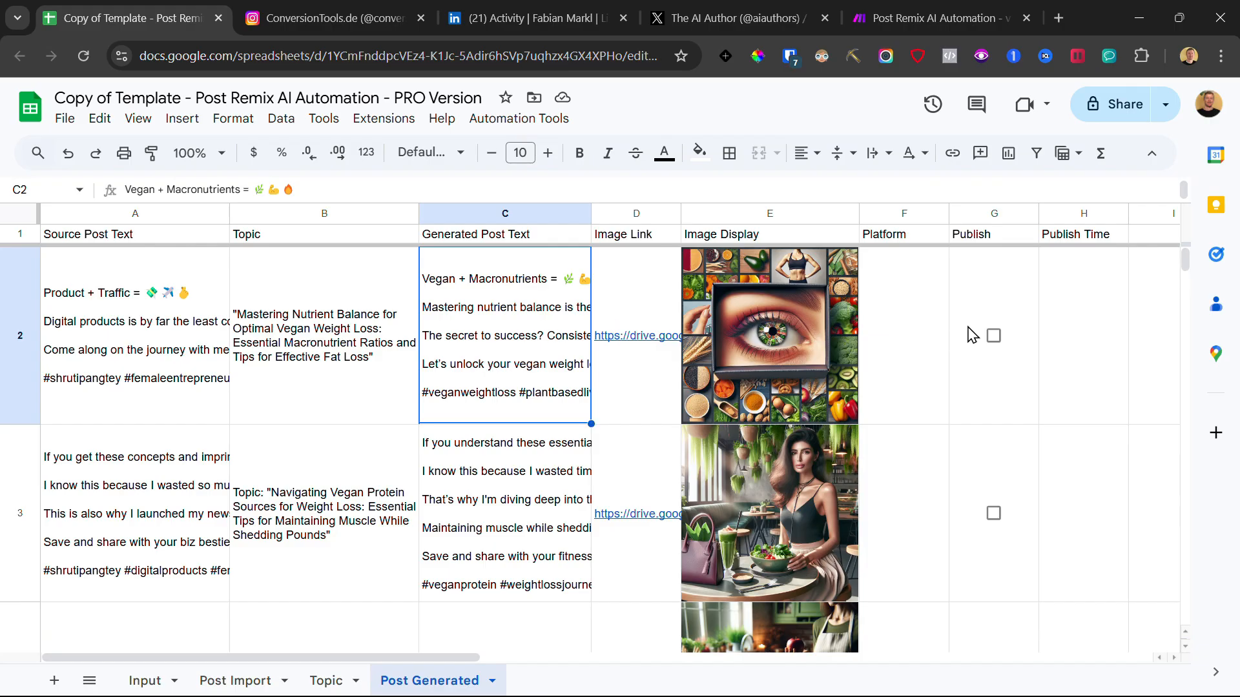
click(993, 335)
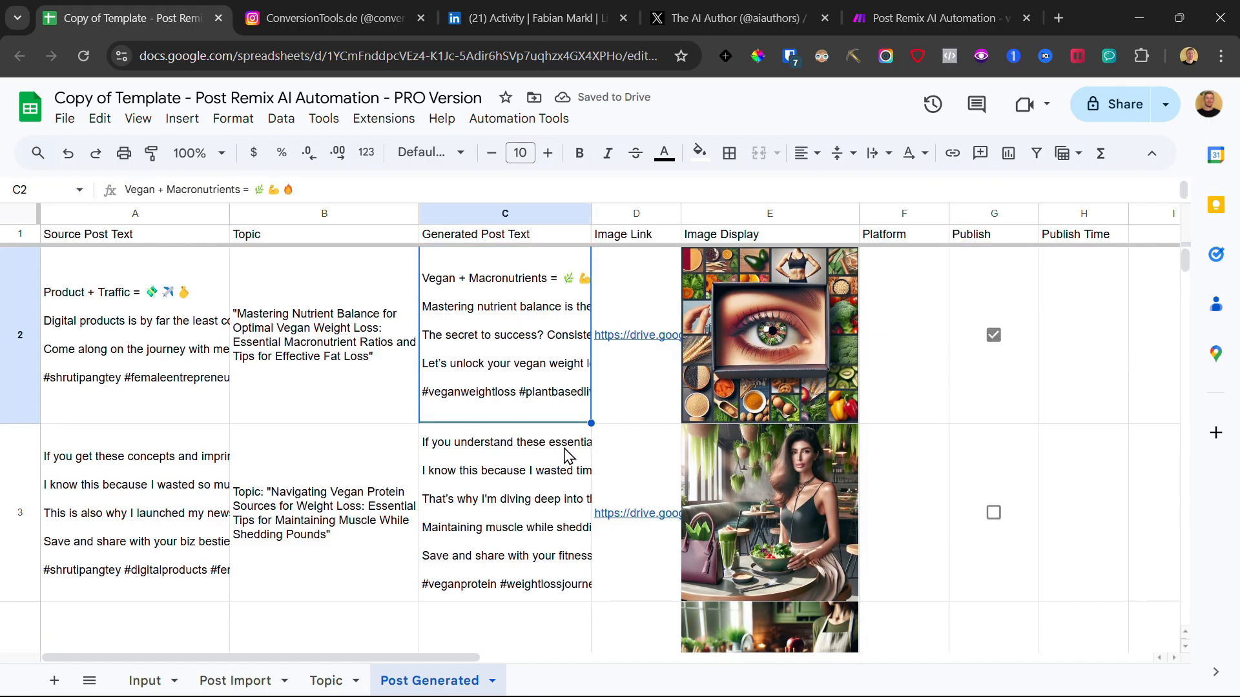
Tick the Publish boxes for the posts in rows 3 and 4.
scroll(566, 450, down, 1)
click(993, 334)
scroll(555, 384, down, 2)
click(529, 384)
click(992, 333)
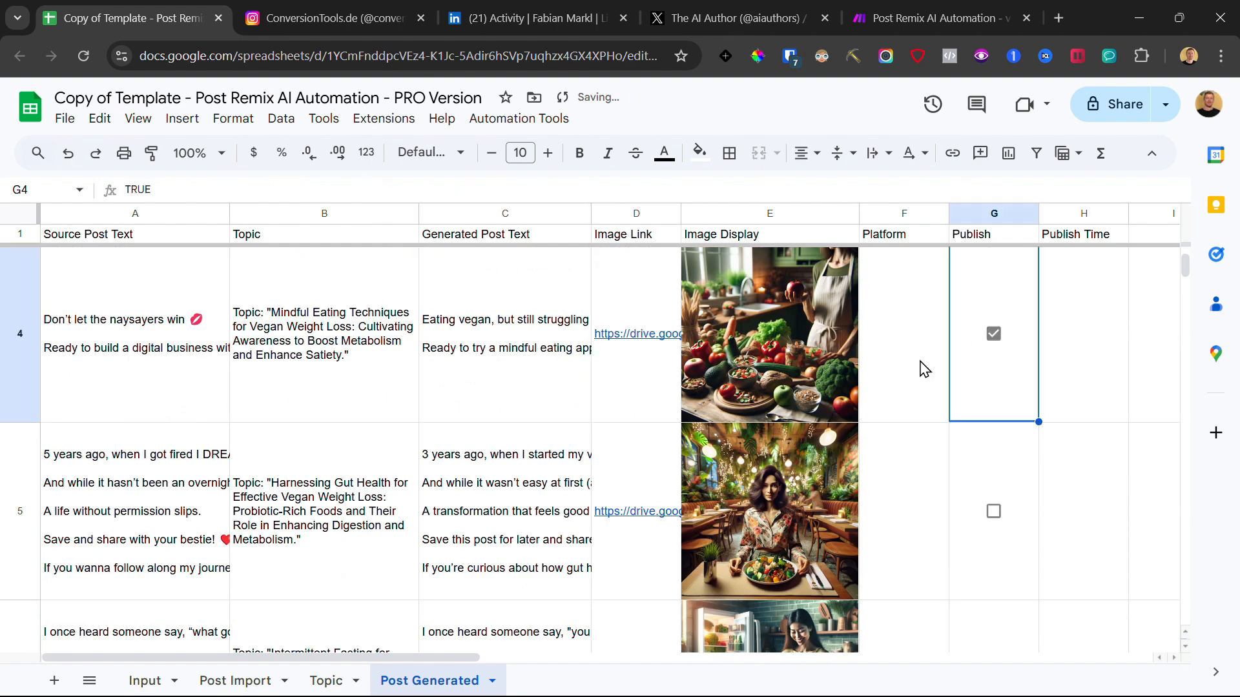
scroll(471, 492, down, 2)
scroll(471, 494, up, 1)
Edit row 5's post to start '10 years ago', add 'weight loss' after 'vegan', and tick Publish.
double_click(455, 429)
double_click(424, 341)
text(10)
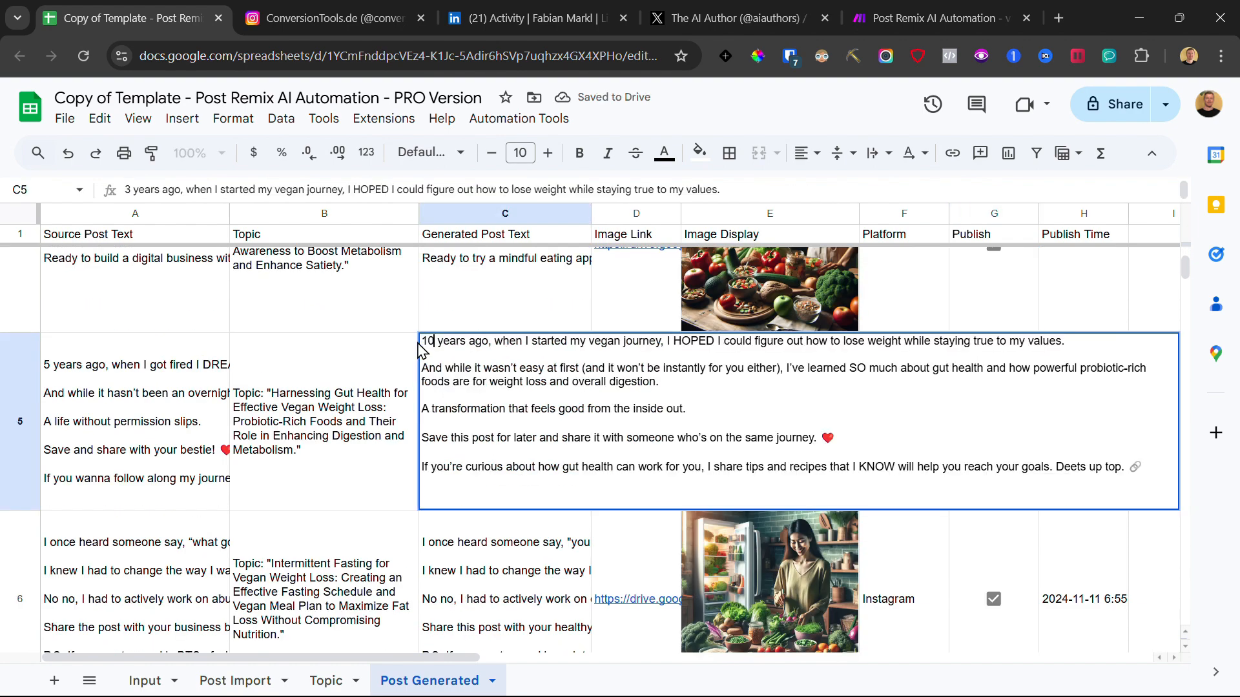
click(621, 343)
text(weight loss)
key(ctrl+Return)
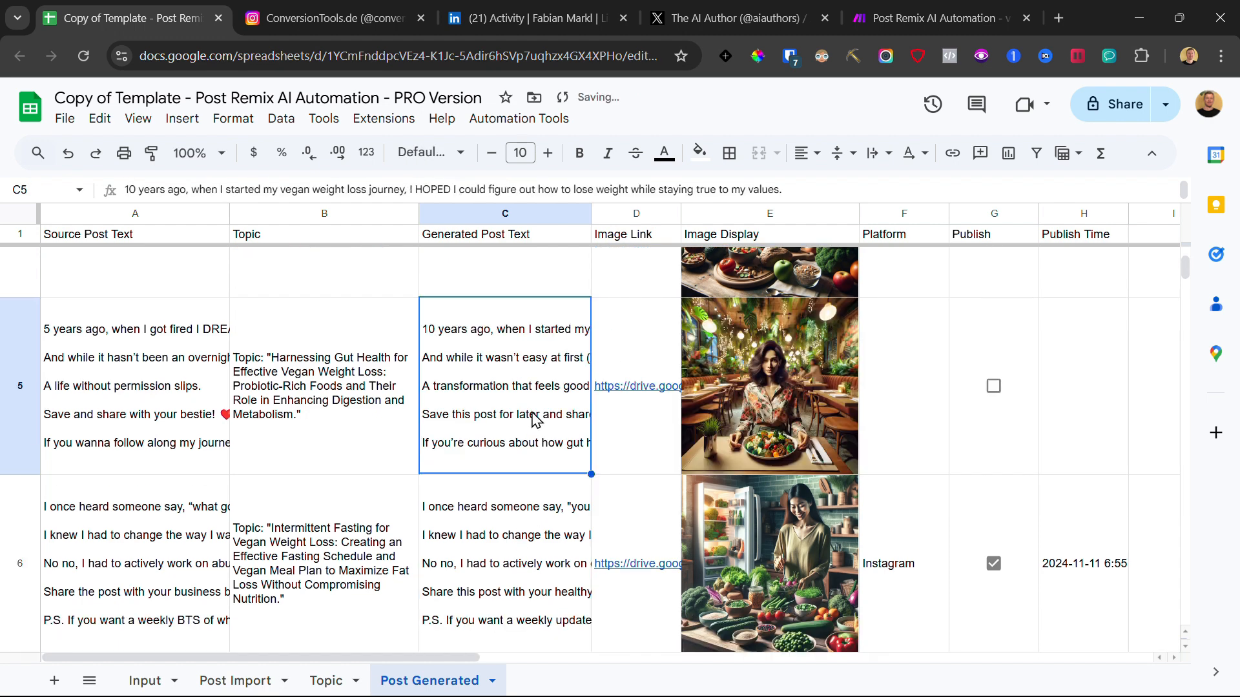
click(993, 385)
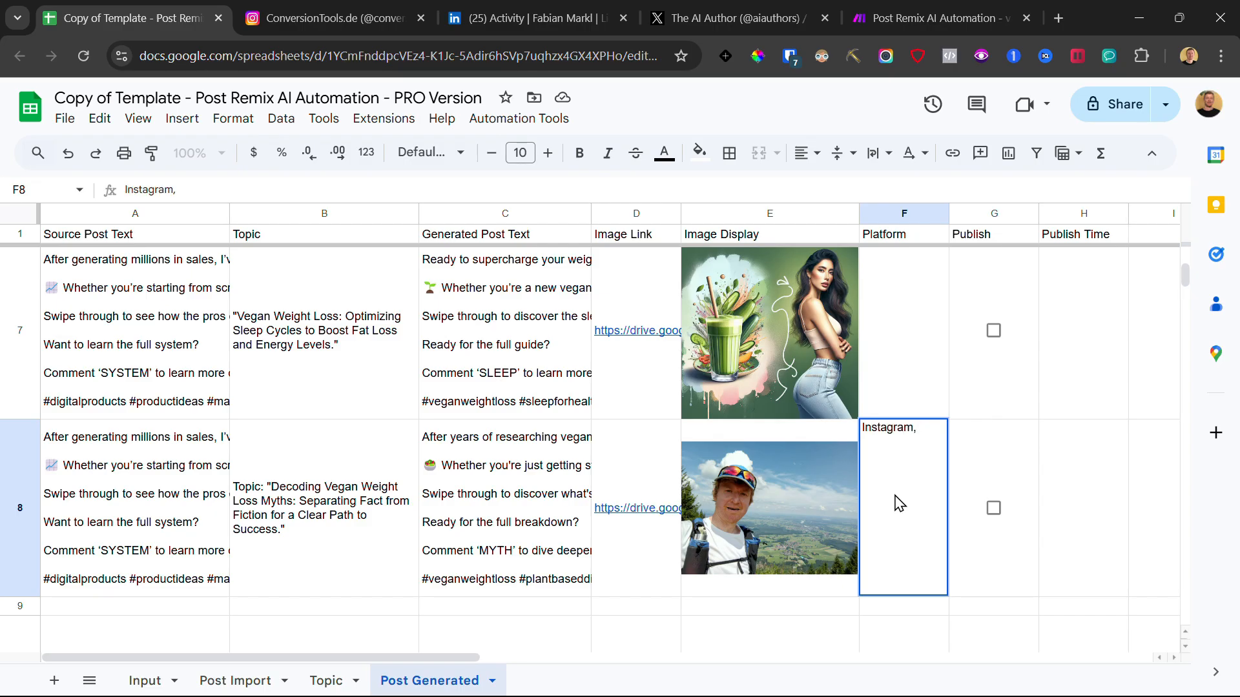
Enter 'Instagram, LinkedIn, Twitter' as row 8's platforms and check its Drive image link.
text(edIn, Tw)
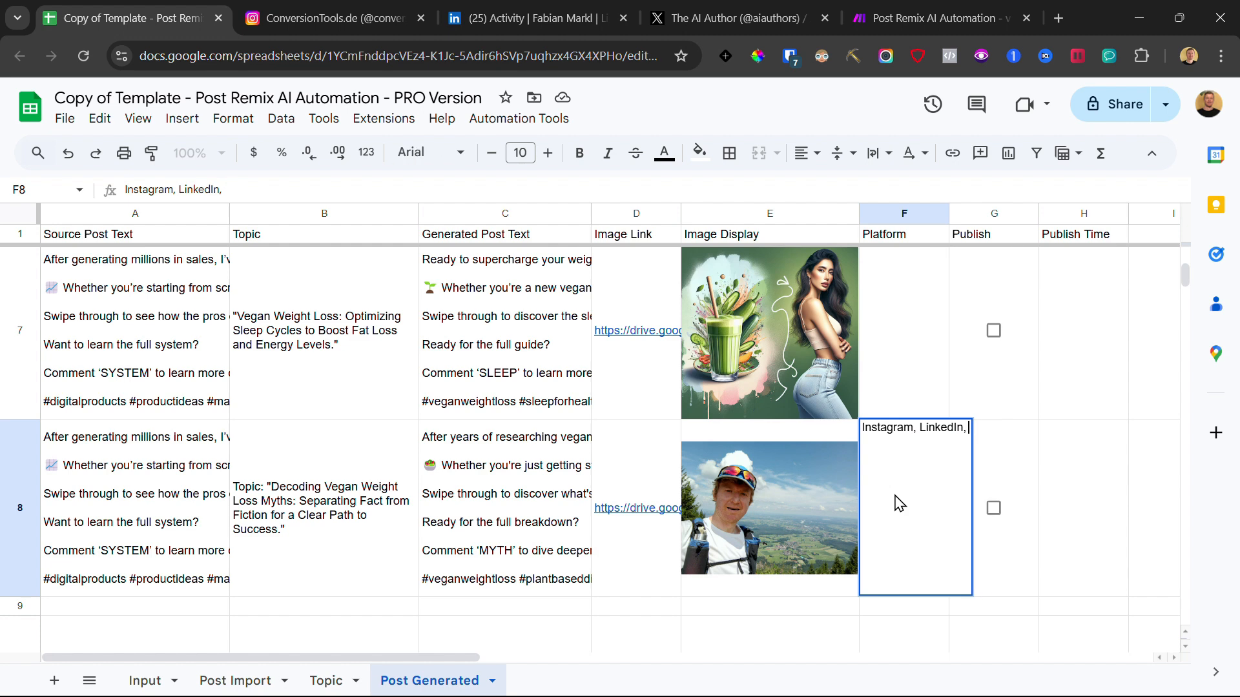
text(itter)
key(Return)
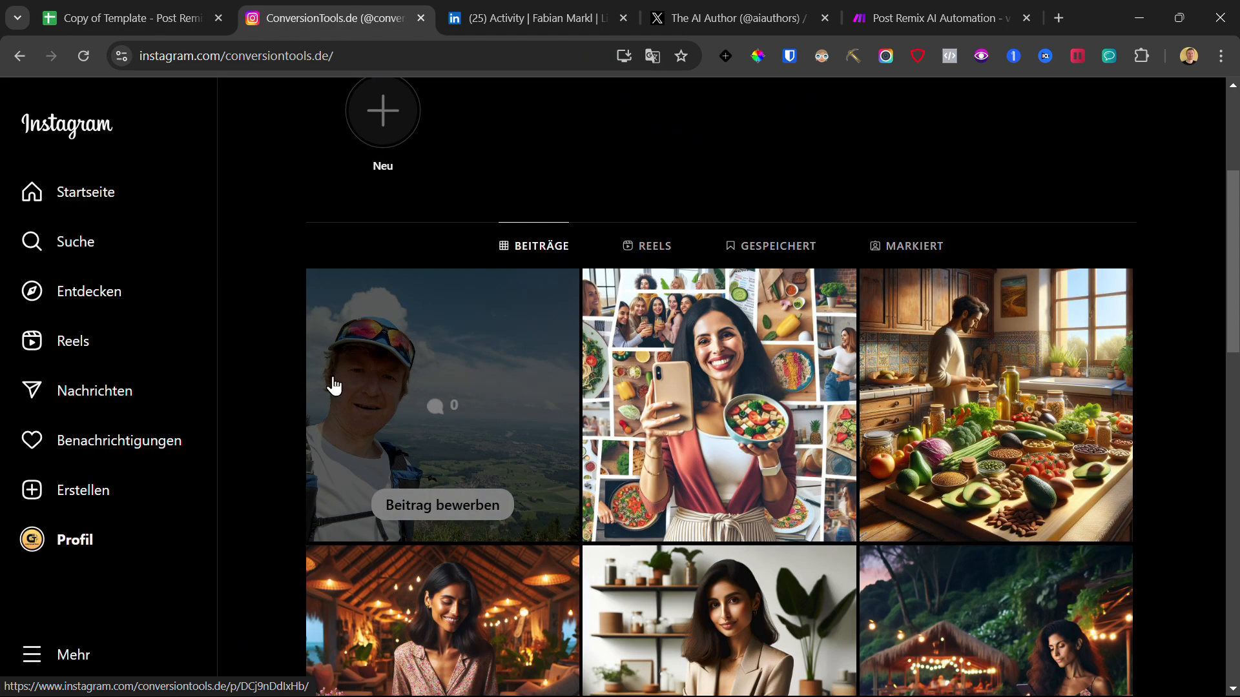
click(332, 378)
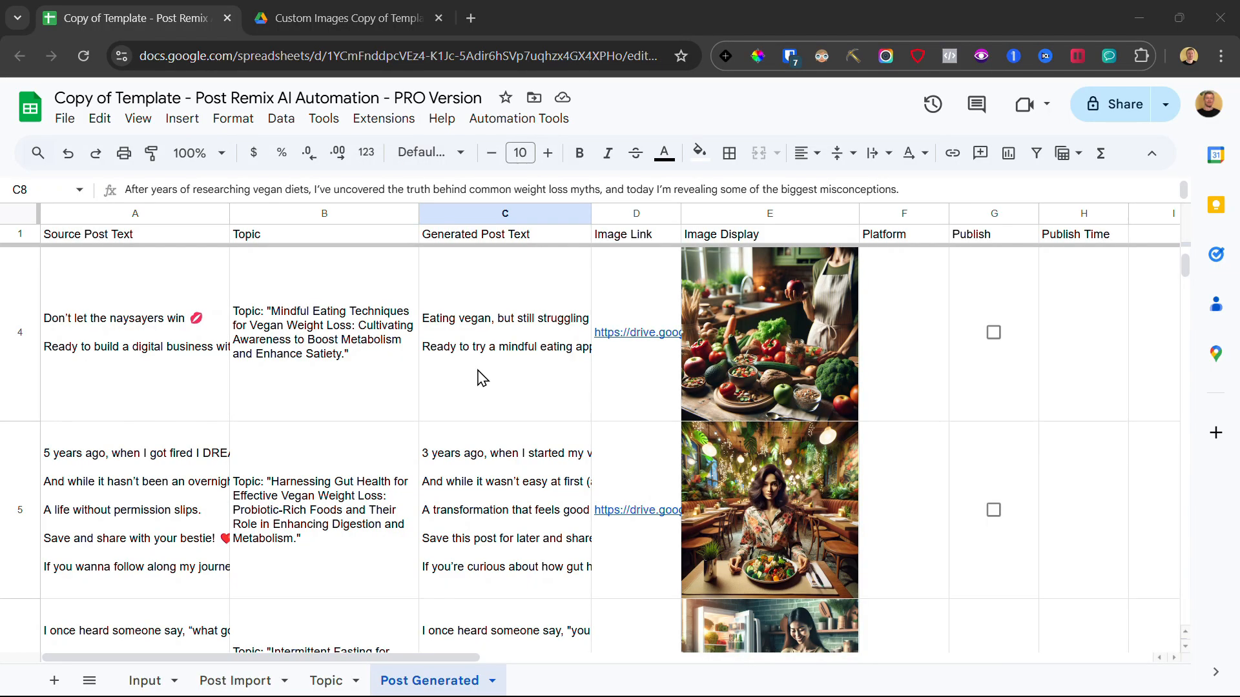
scroll(435, 366, down, 8)
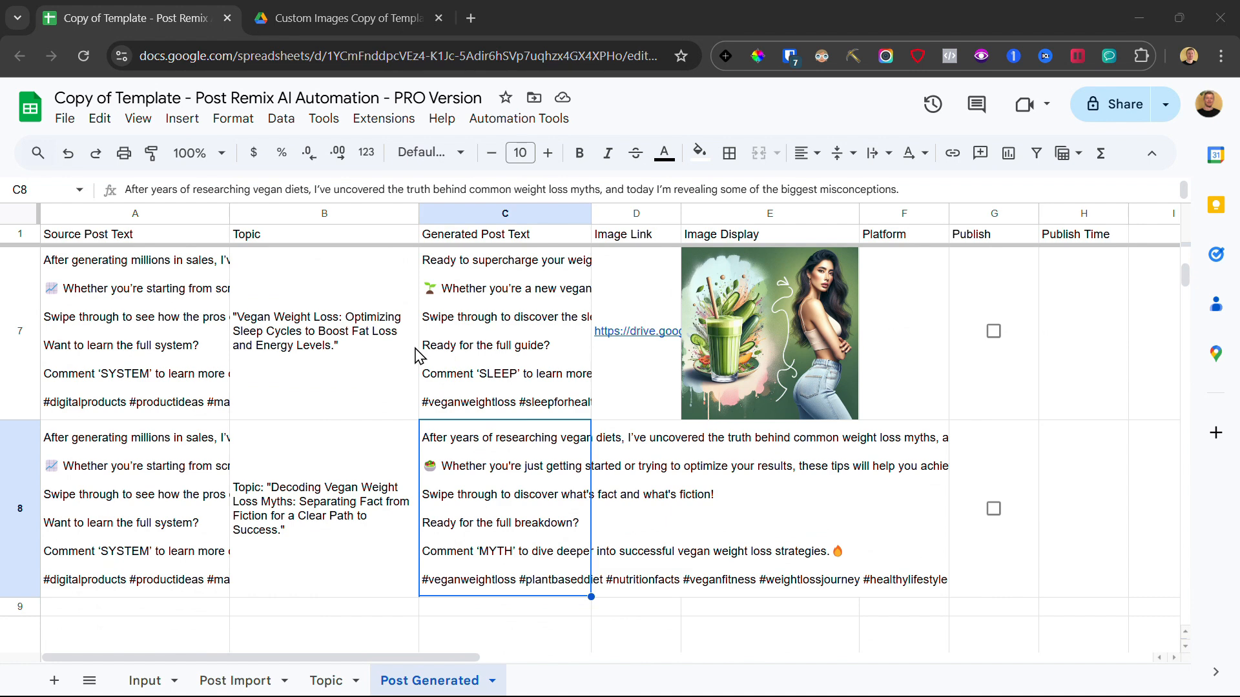
click(575, 501)
click(645, 485)
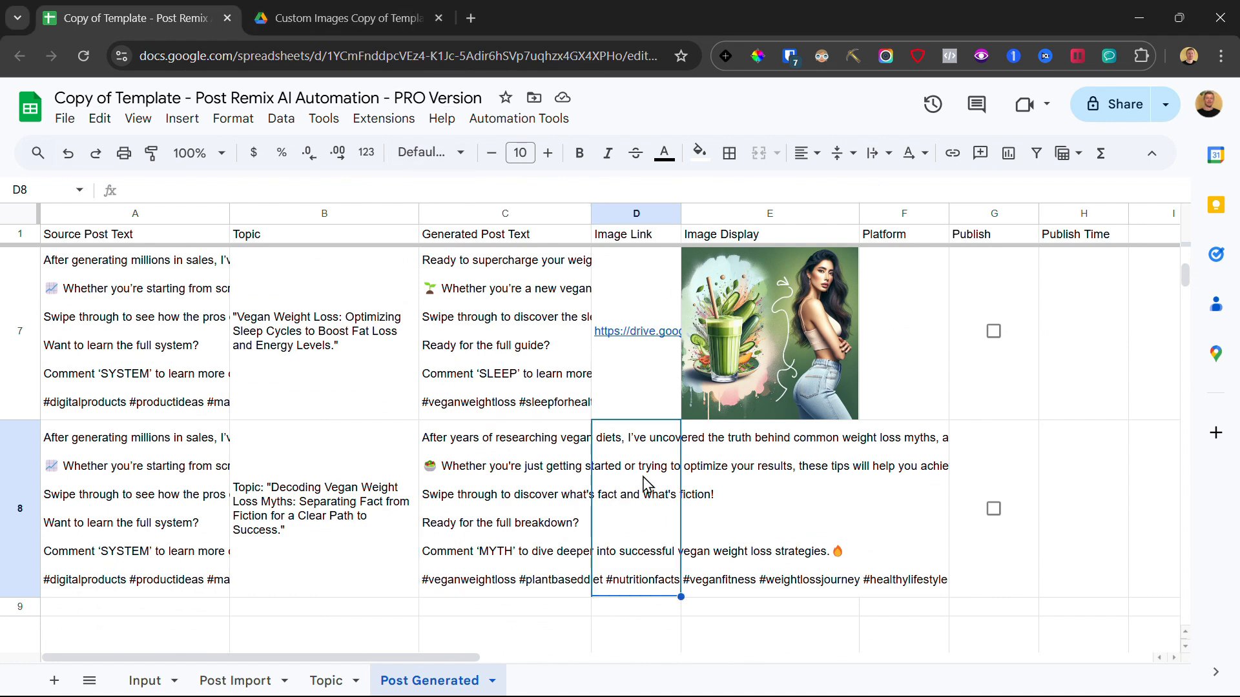
click(524, 494)
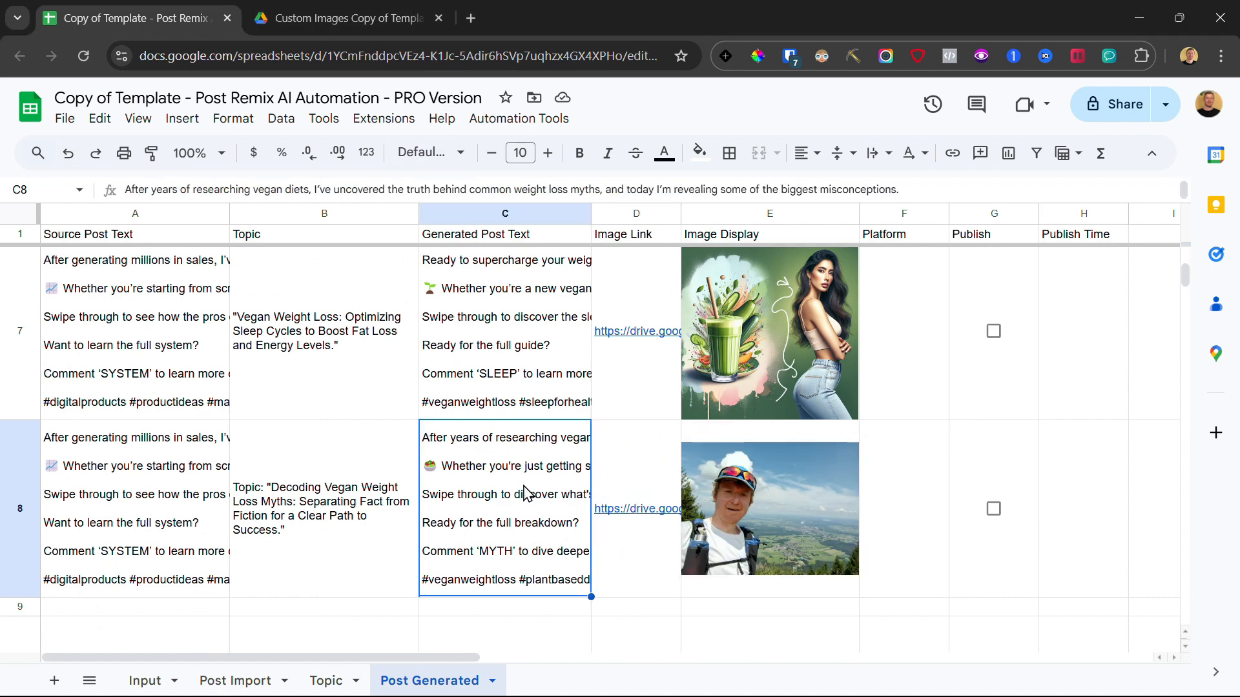